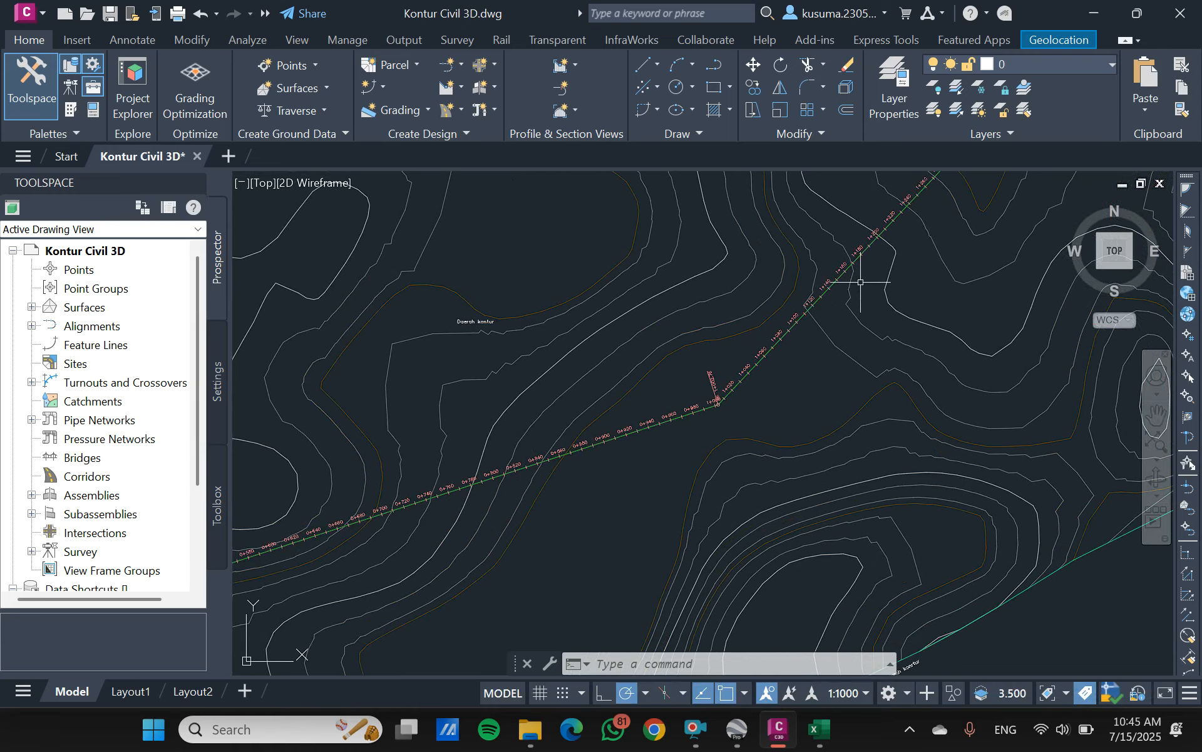
- Identify the coordinates of the alignment's start point with the ID command and capture the read-out in a screen snip
middle_click_drag(719, 352, 808, 337)
scroll(808, 337, "down", 2)
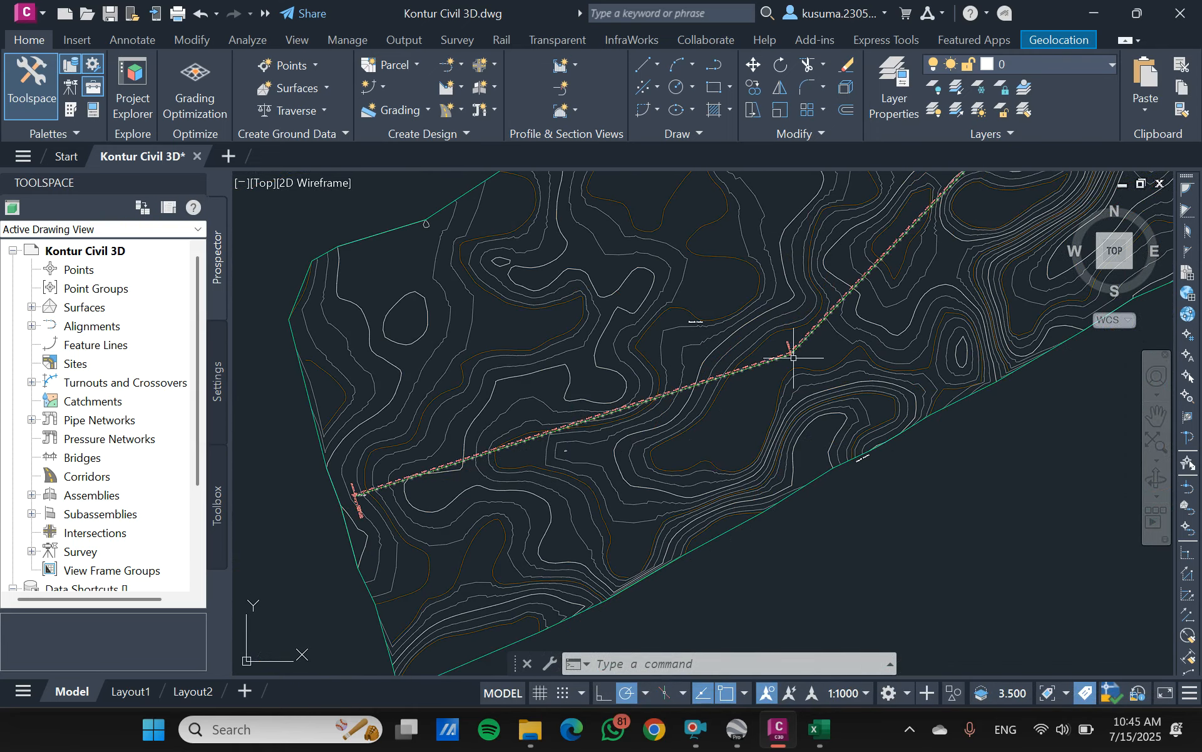
middle_click_drag(917, 313, 864, 416)
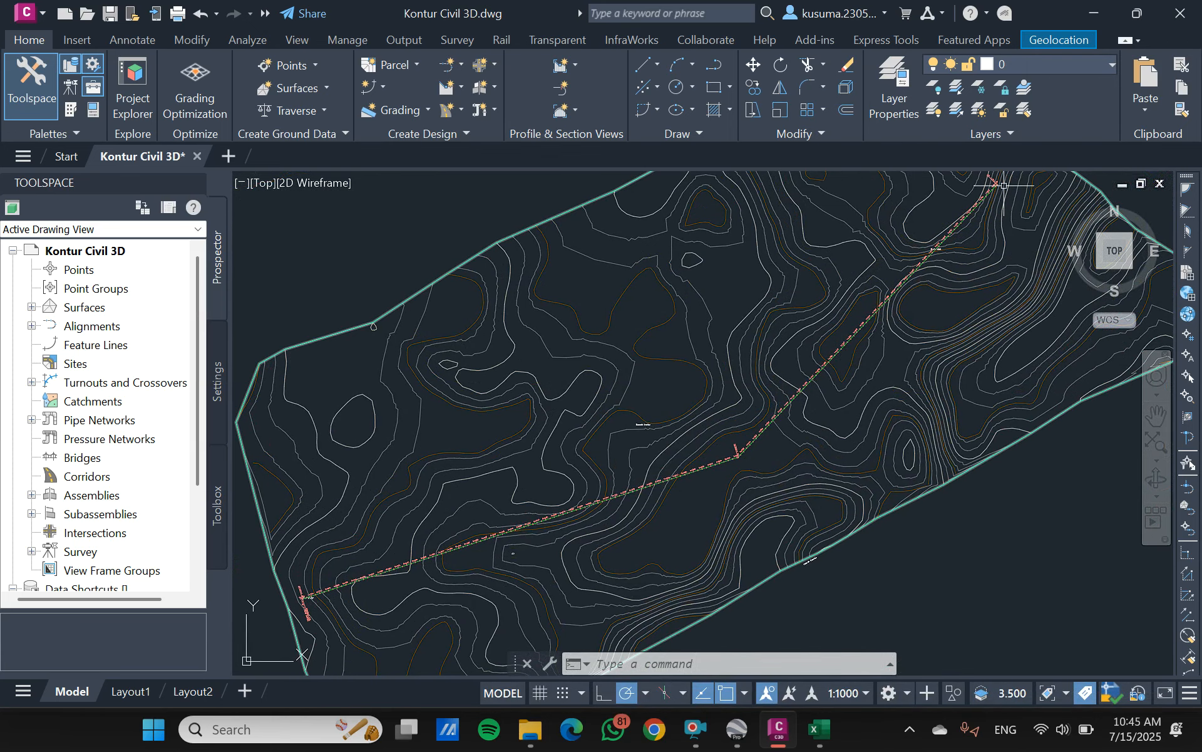
scroll(956, 278, "down", 2)
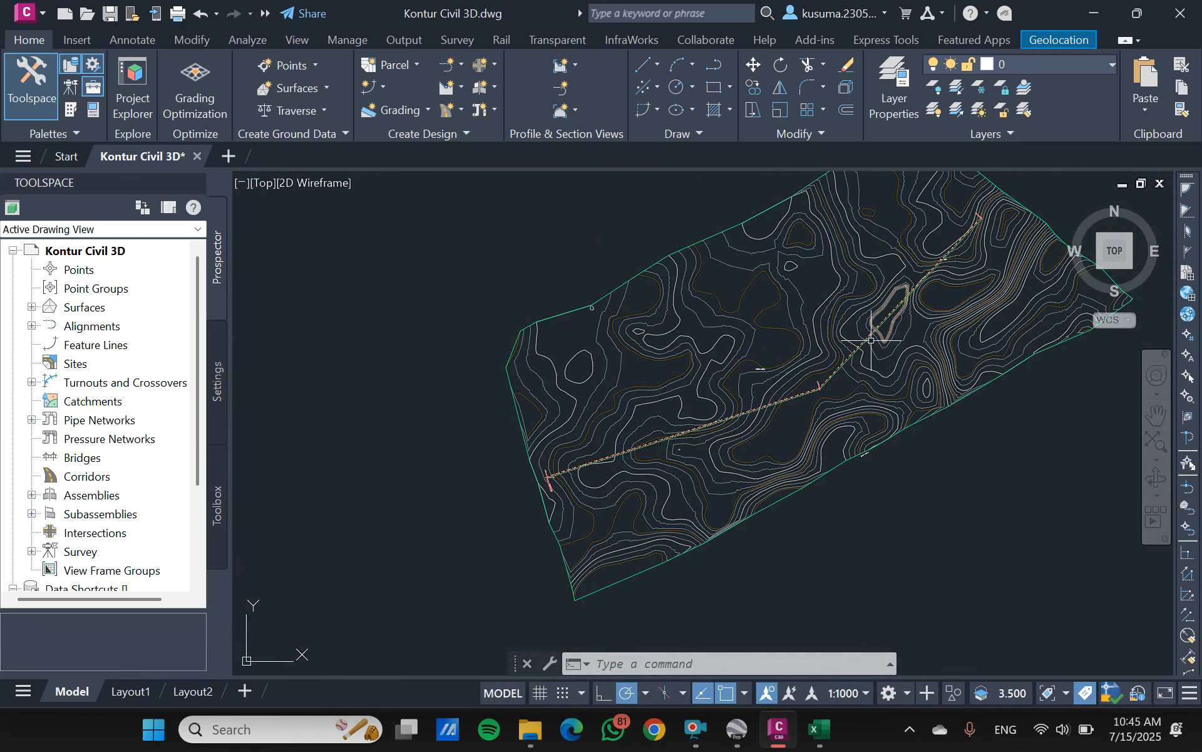
type("id")
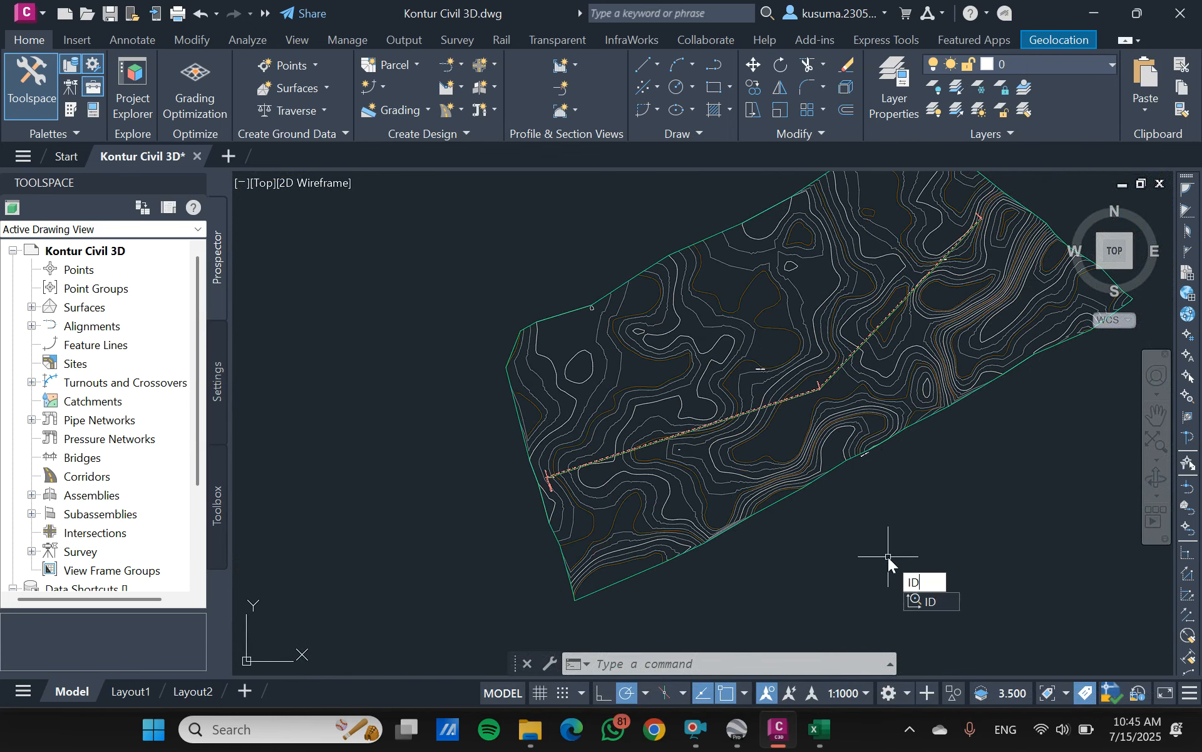
key("Return")
scroll(887, 556, "up", 2)
scroll(343, 430, "up", 5)
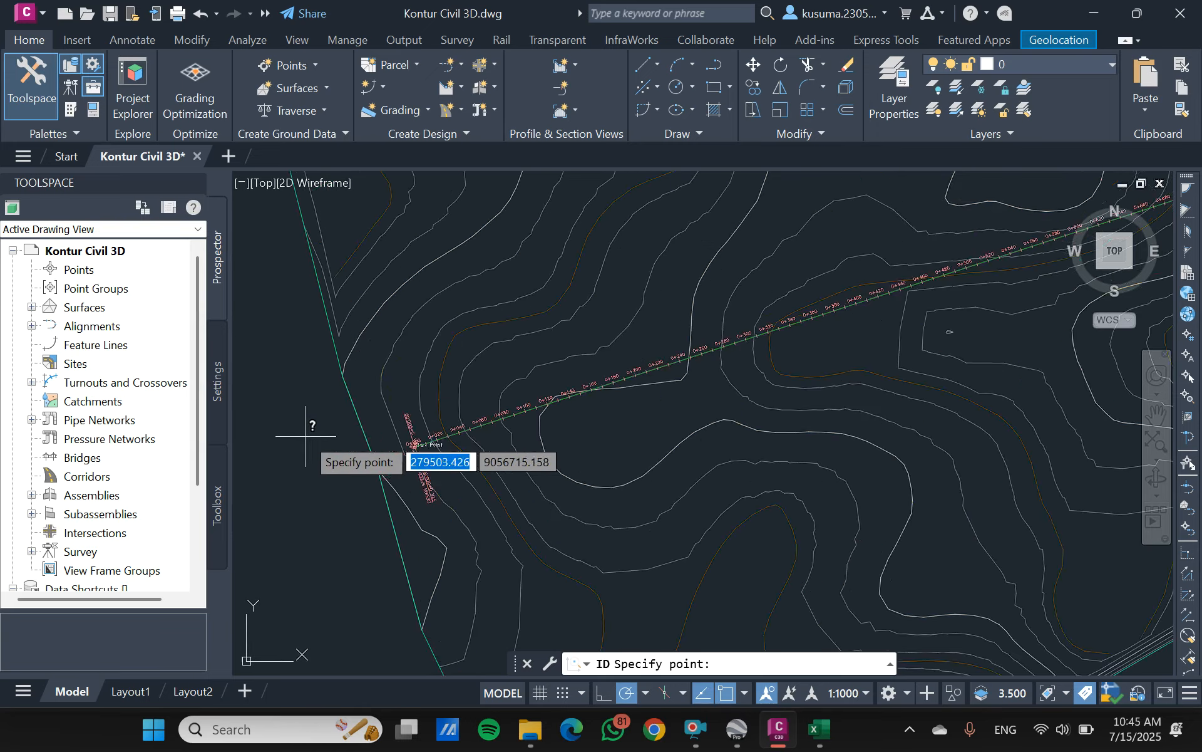
scroll(749, 474, "up", 6)
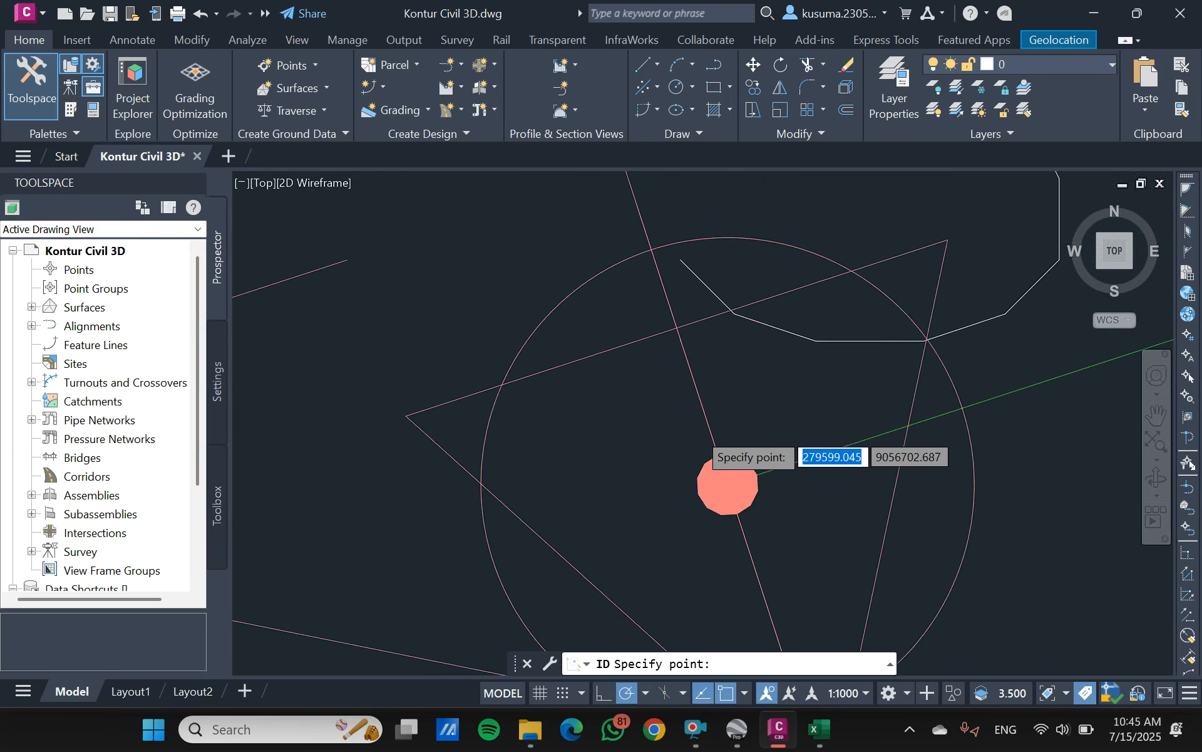
left_click(743, 515)
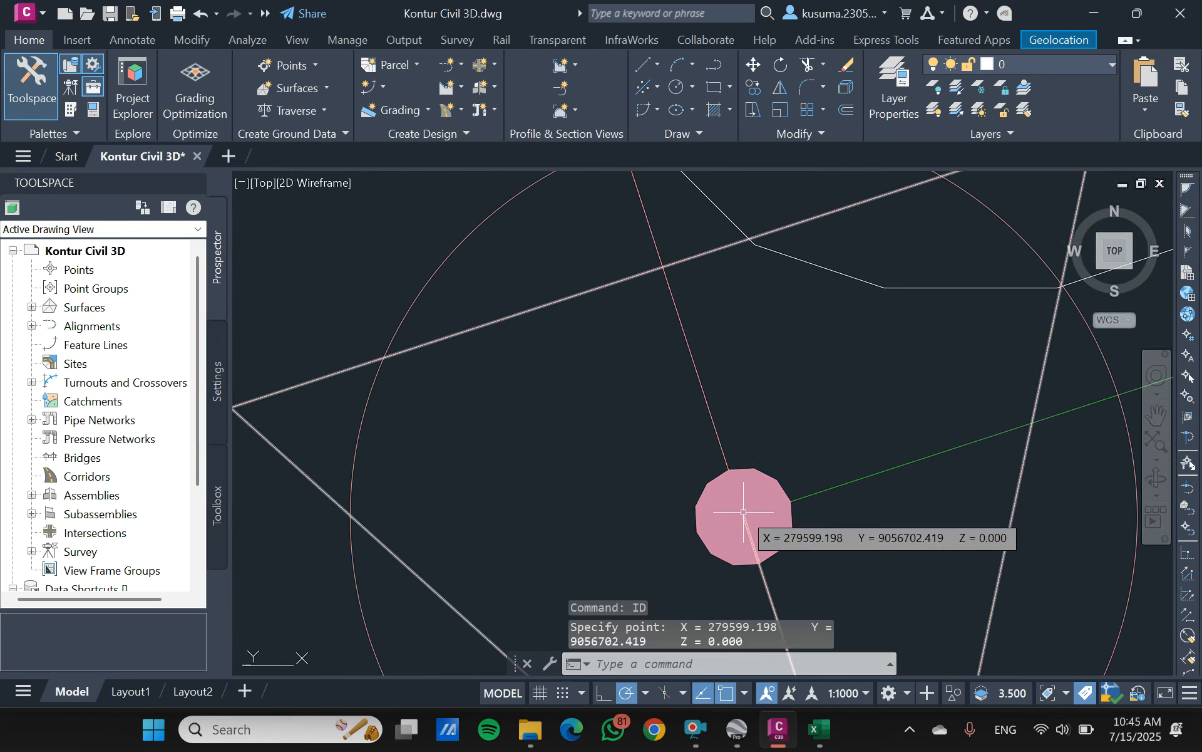
key("super+shift+s")
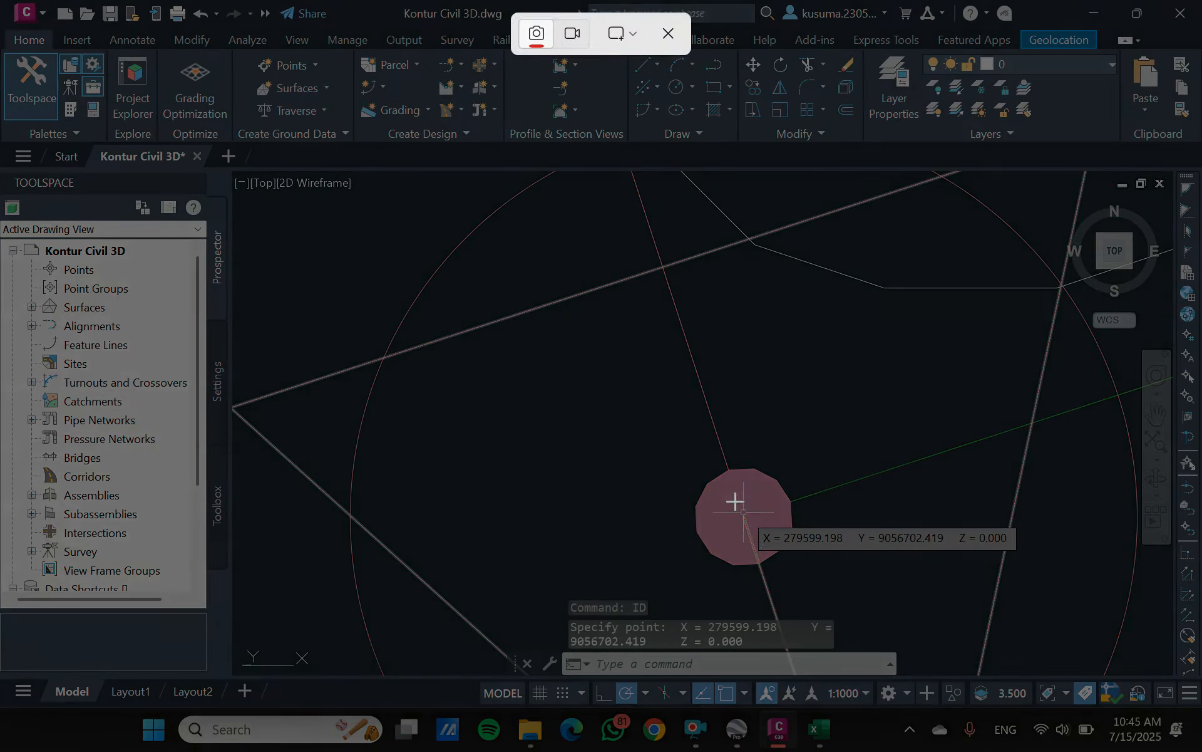
left_click_drag(732, 501, 1073, 570)
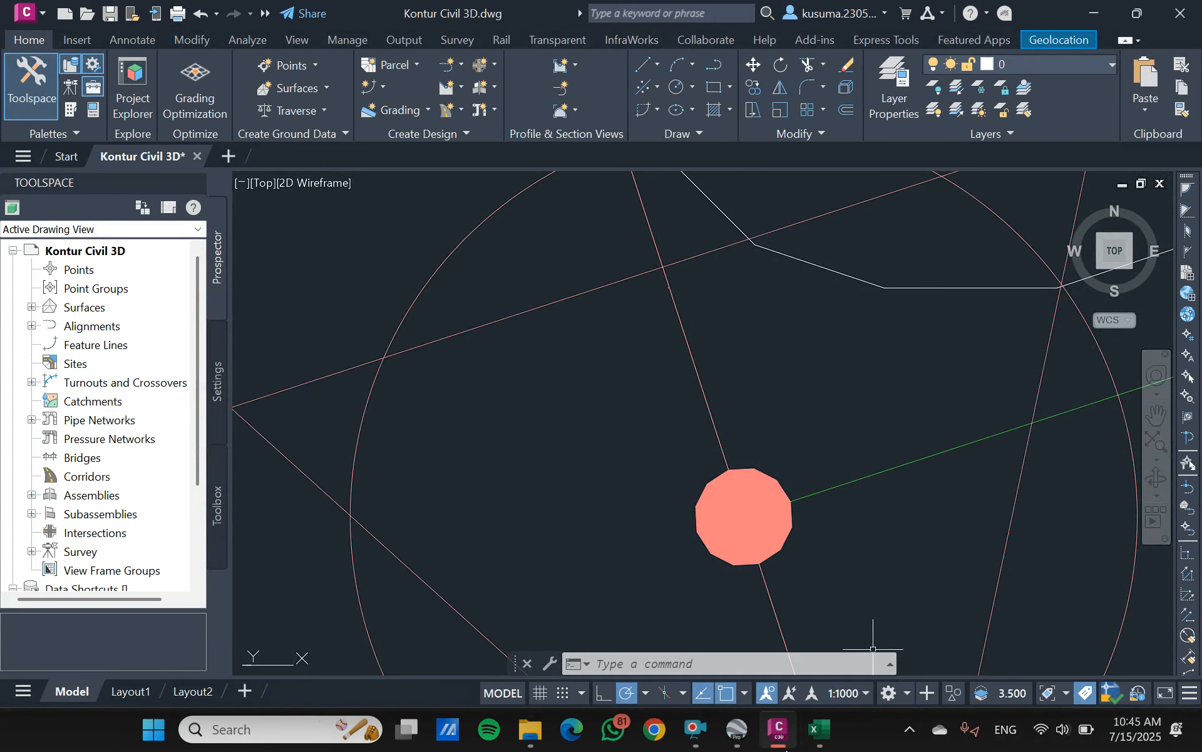
- Switch to the Perhitungan SCS workbook in Excel and review the point coordinates and bend angle calculation on the Sudut tikungan sheet
left_click(820, 728)
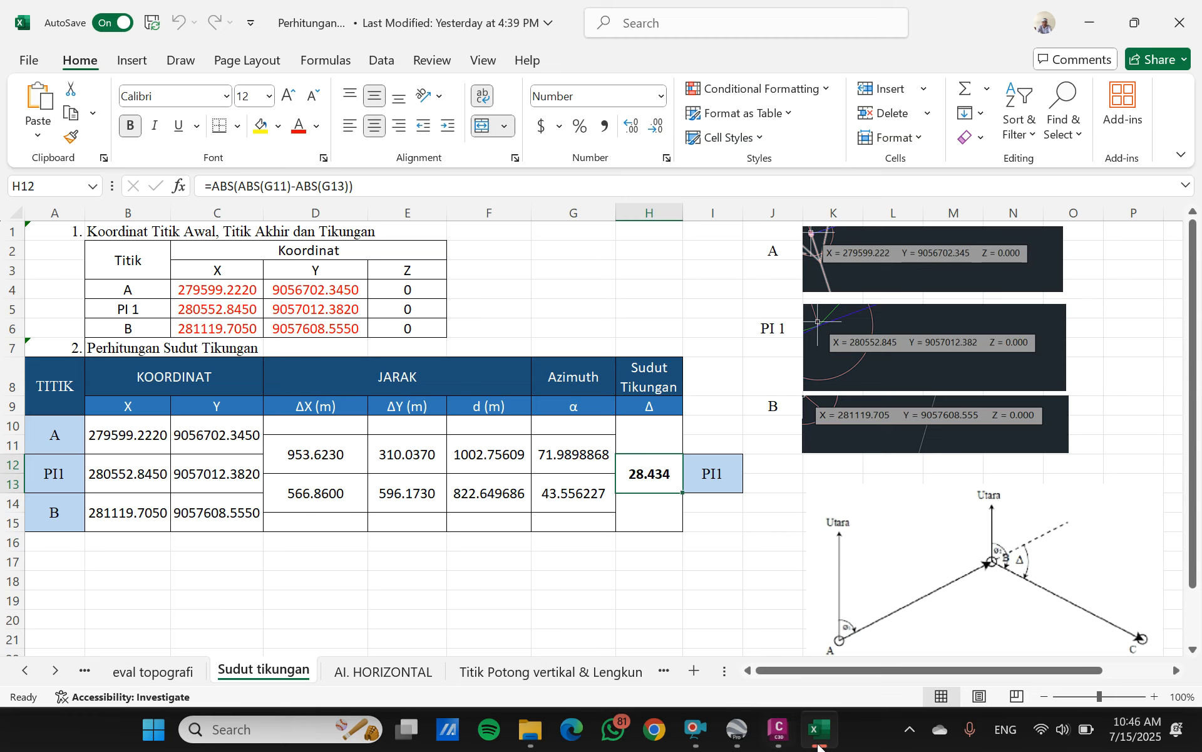
left_click(779, 730)
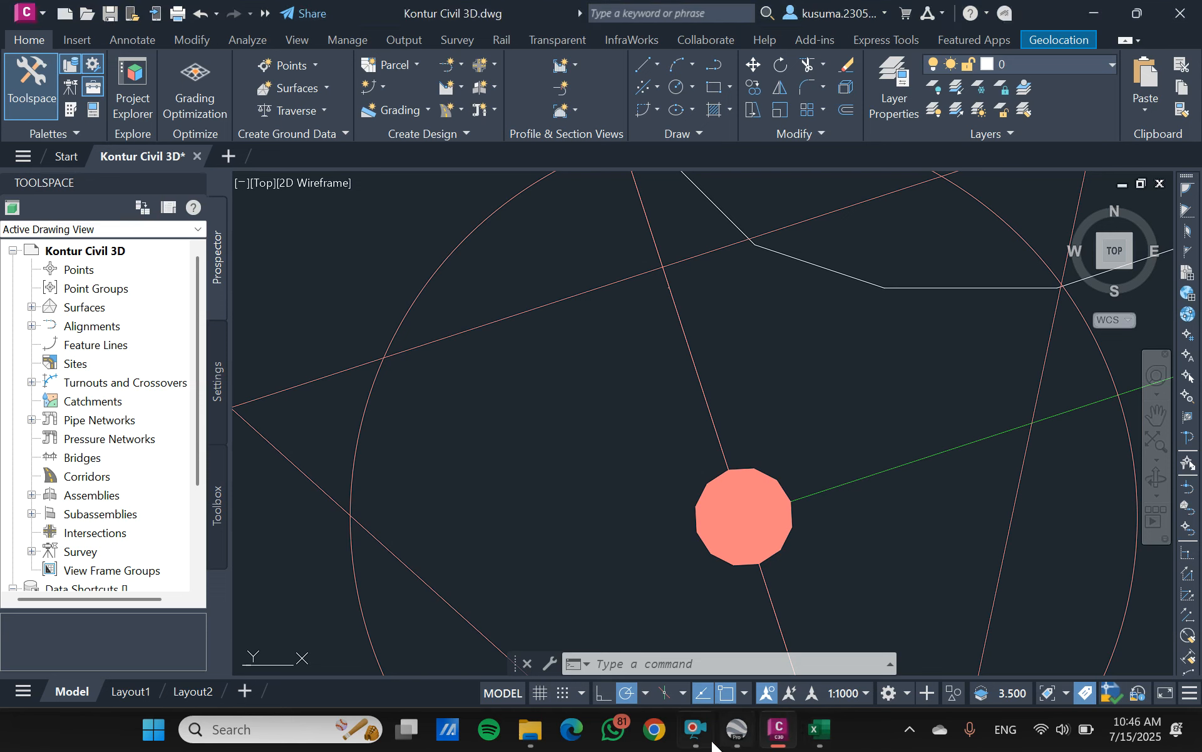
left_click(640, 691)
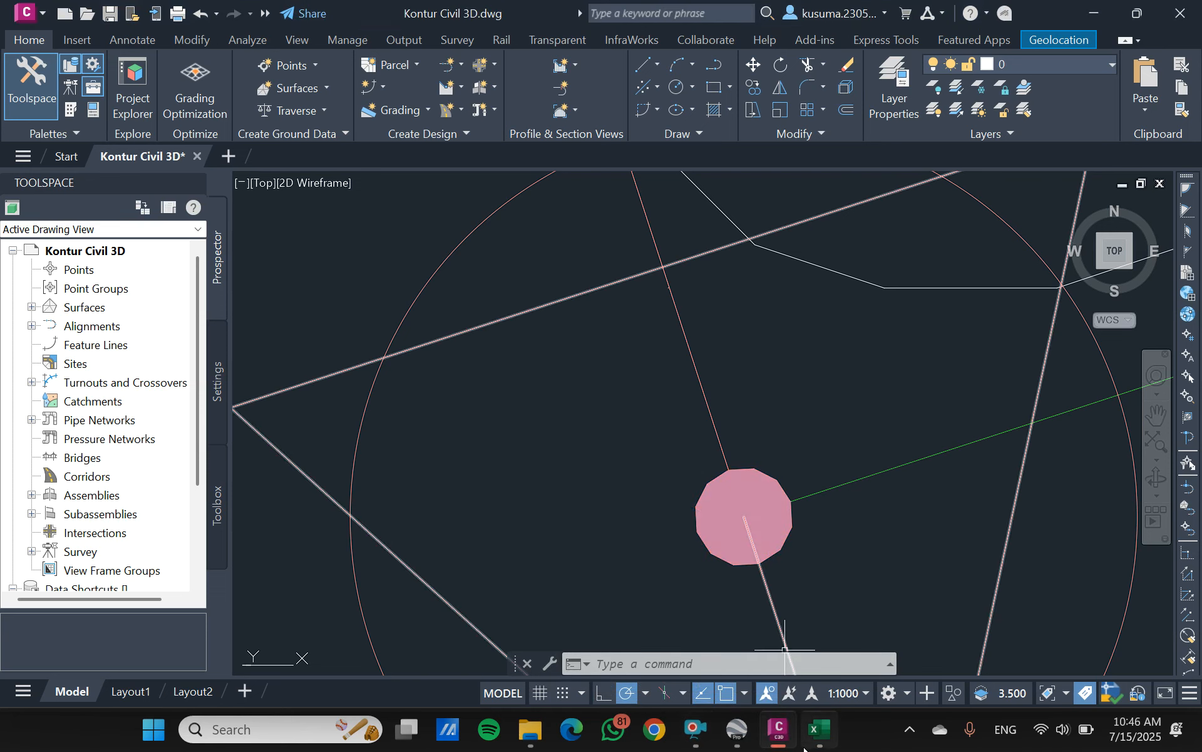
left_click(819, 728)
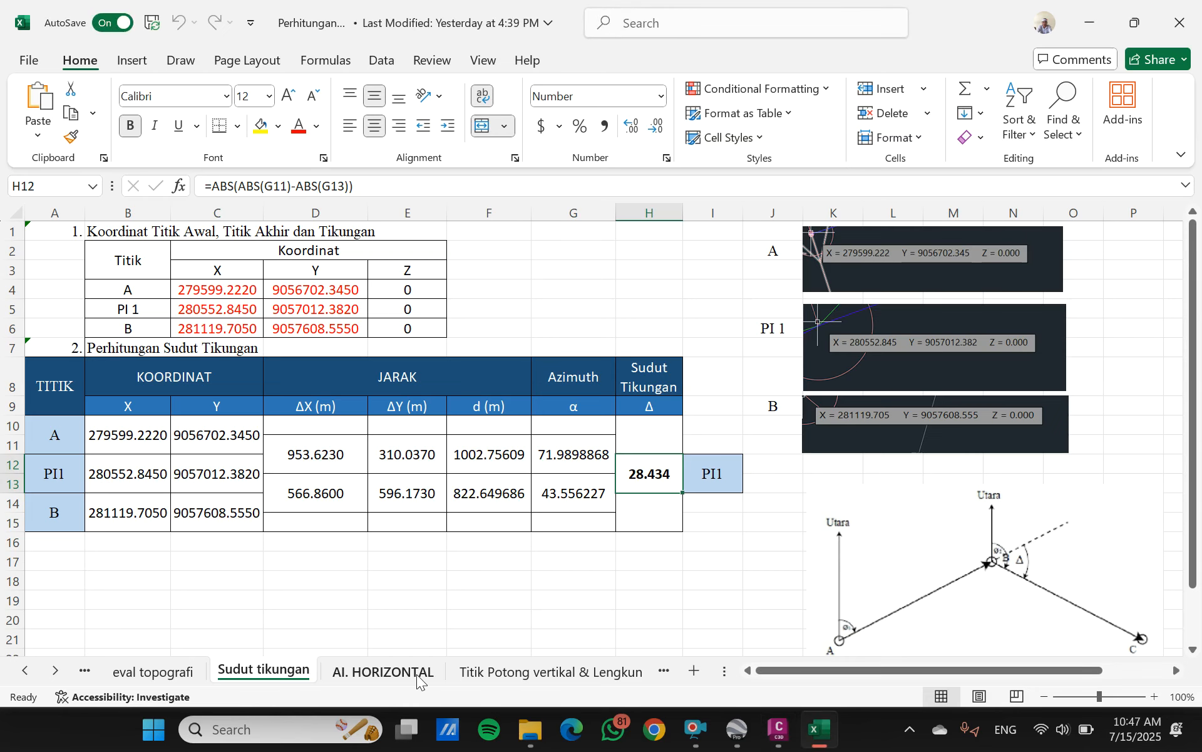
- Review the design criteria, SCS curve calculations and superelevation reference tables on the AI. HORIZONTAL sheet
left_click(385, 671)
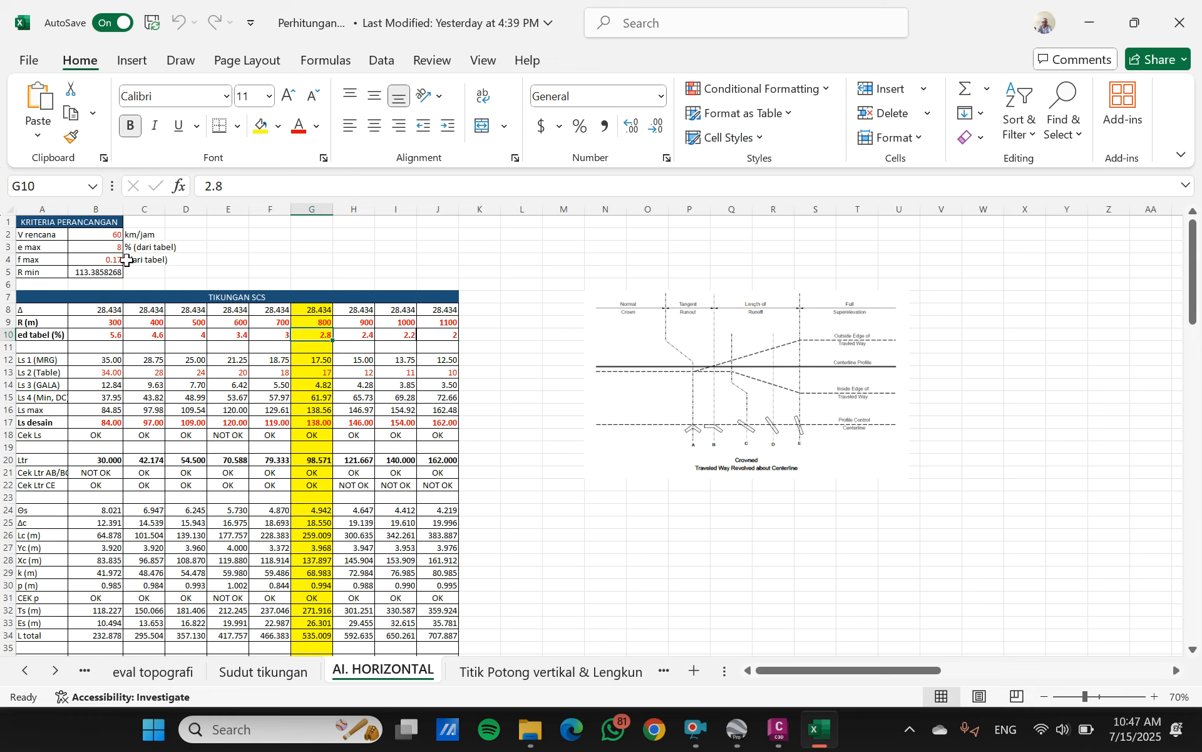
scroll(348, 457, "down", 18)
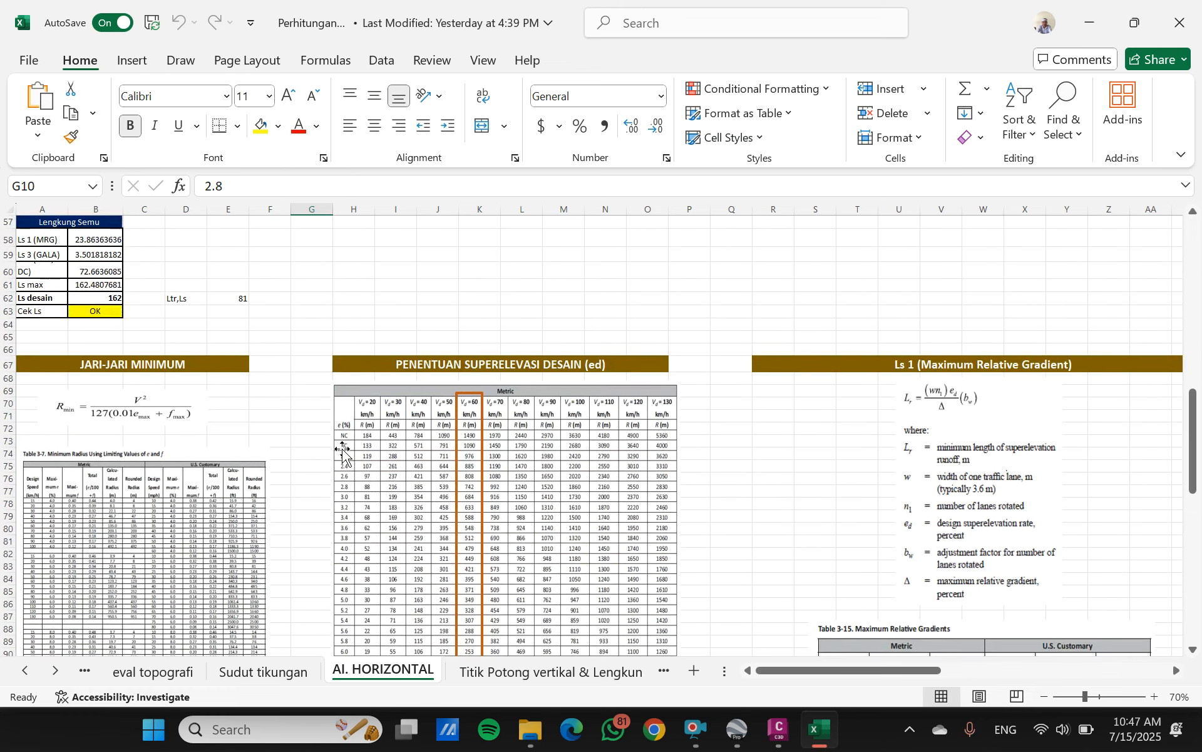
scroll(342, 450, "down", 3)
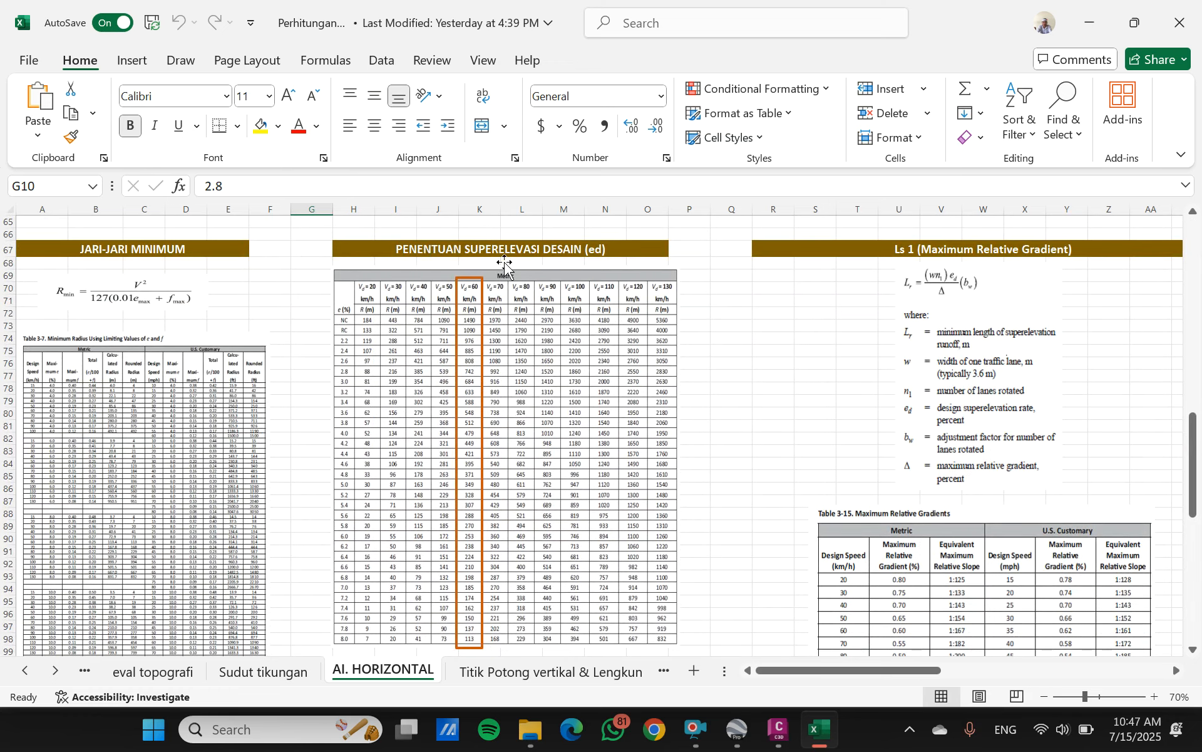
scroll(458, 422, "down", 4)
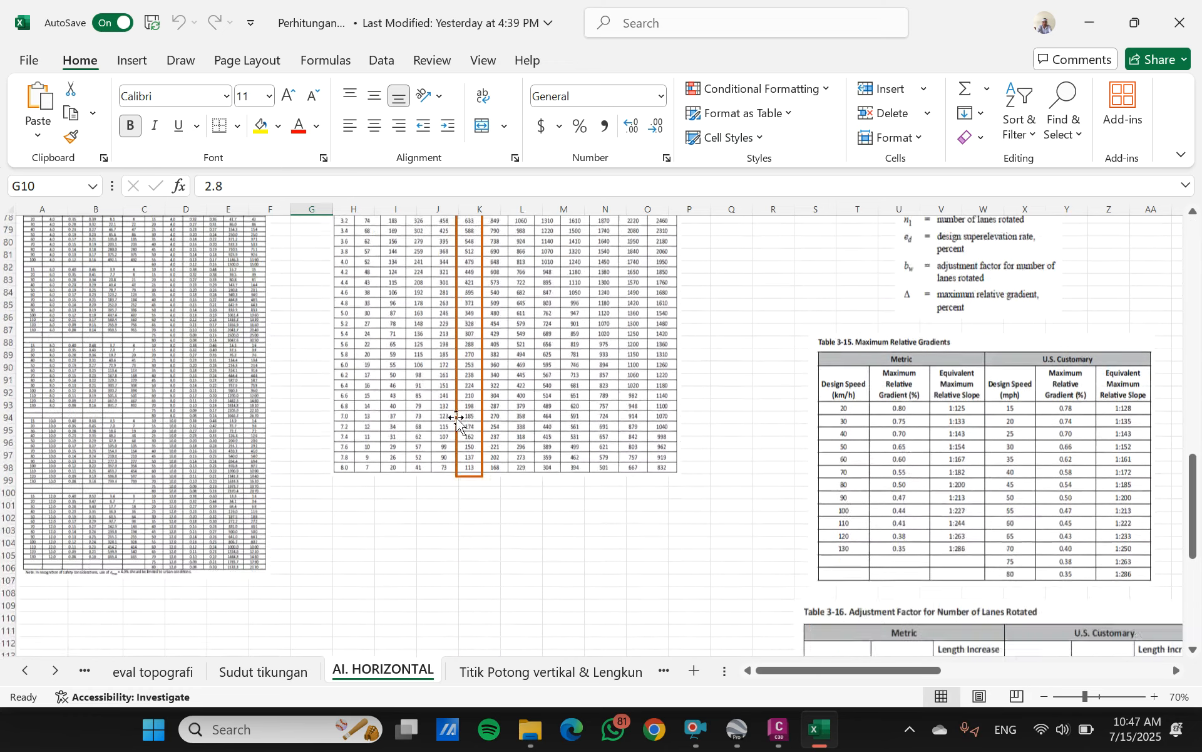
scroll(451, 416, "up", 20)
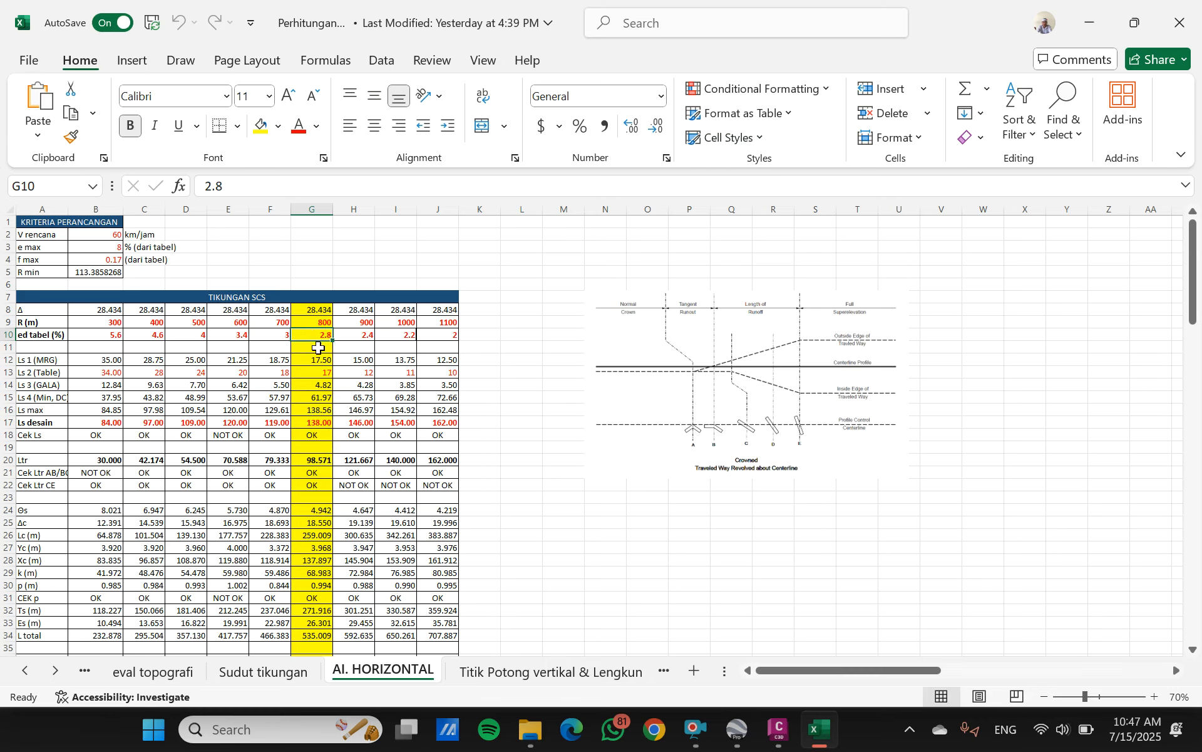
scroll(338, 367, "down", 3)
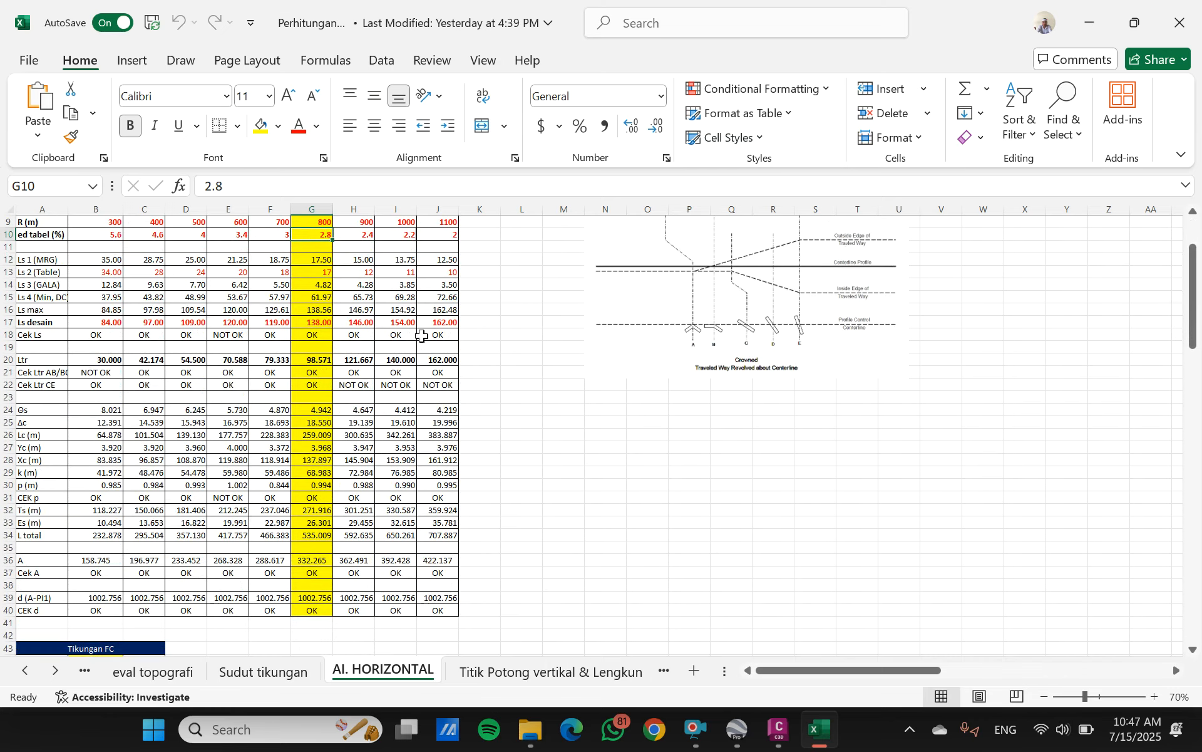
- Switch back to Civil 3D and bring the alignment's bend at station 1+002.76 into close view
left_click(779, 729)
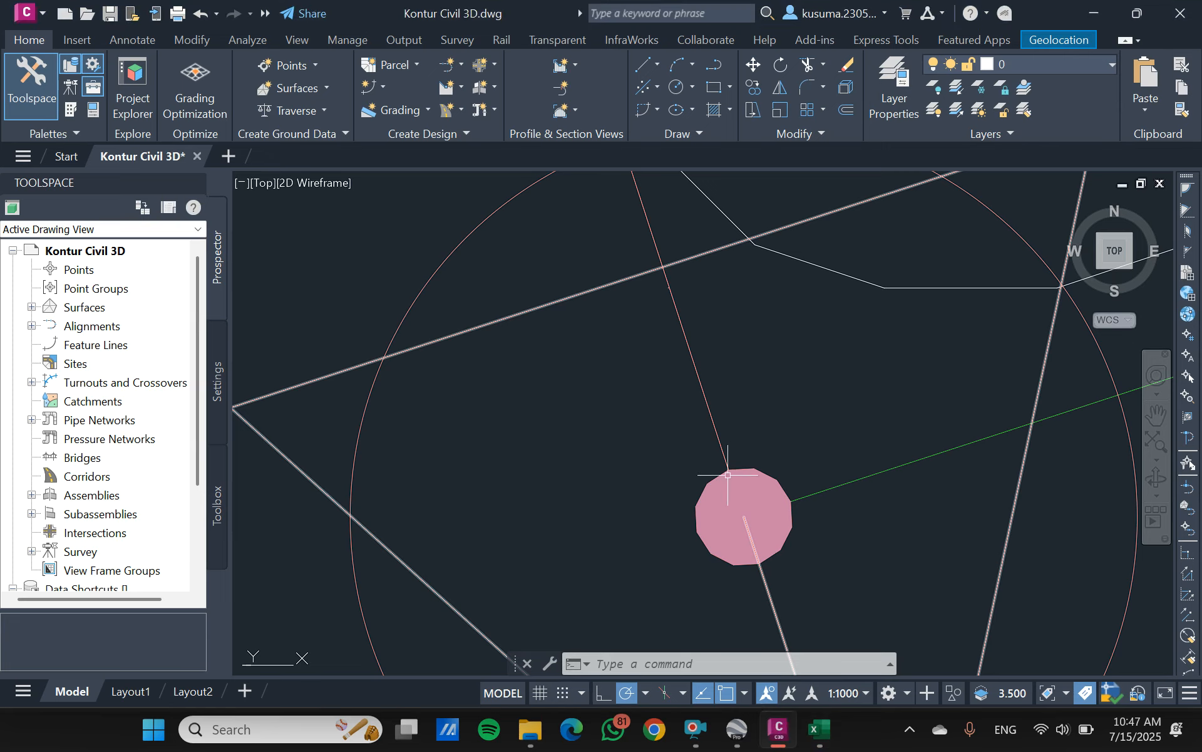
scroll(726, 469, "down", 10)
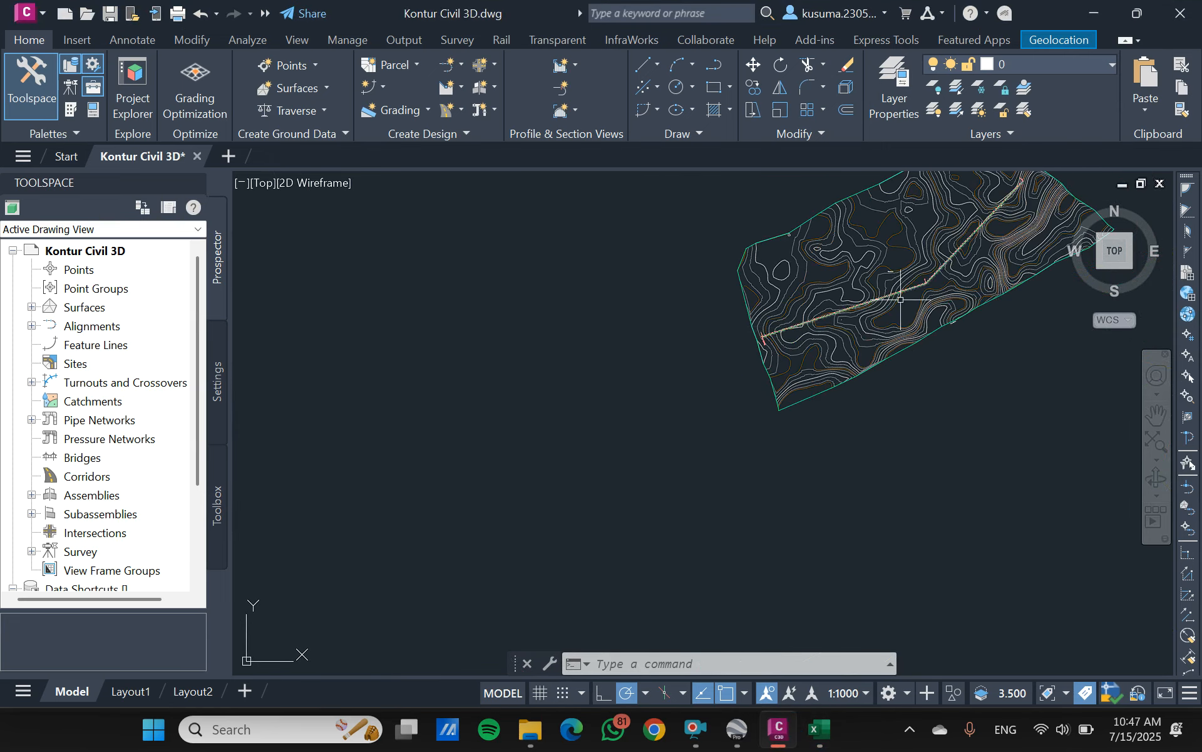
scroll(923, 277, "up", 10)
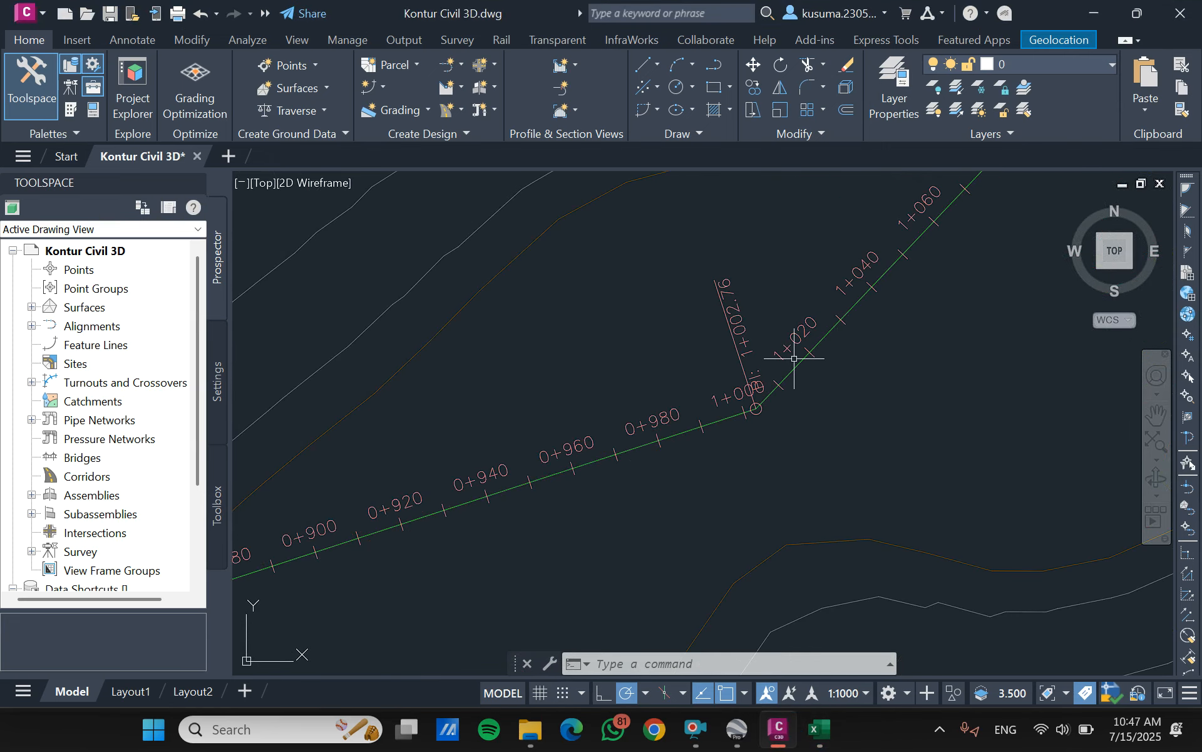
left_click(798, 373)
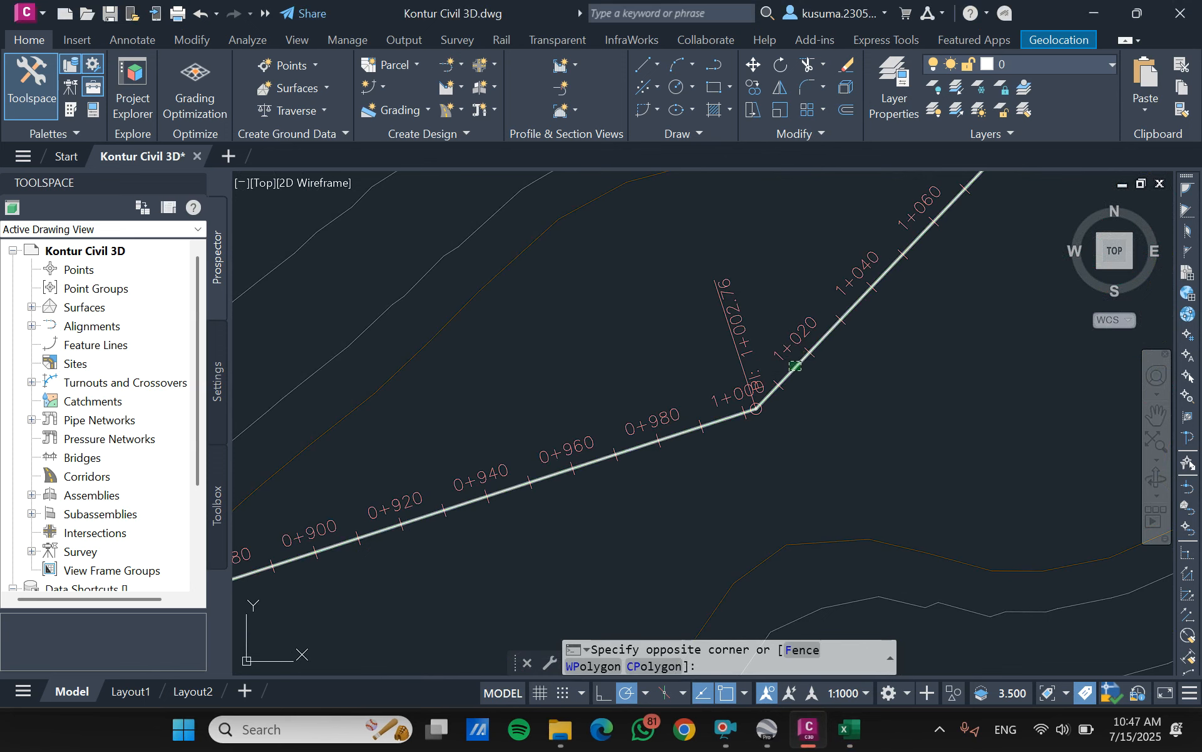
left_click(789, 362)
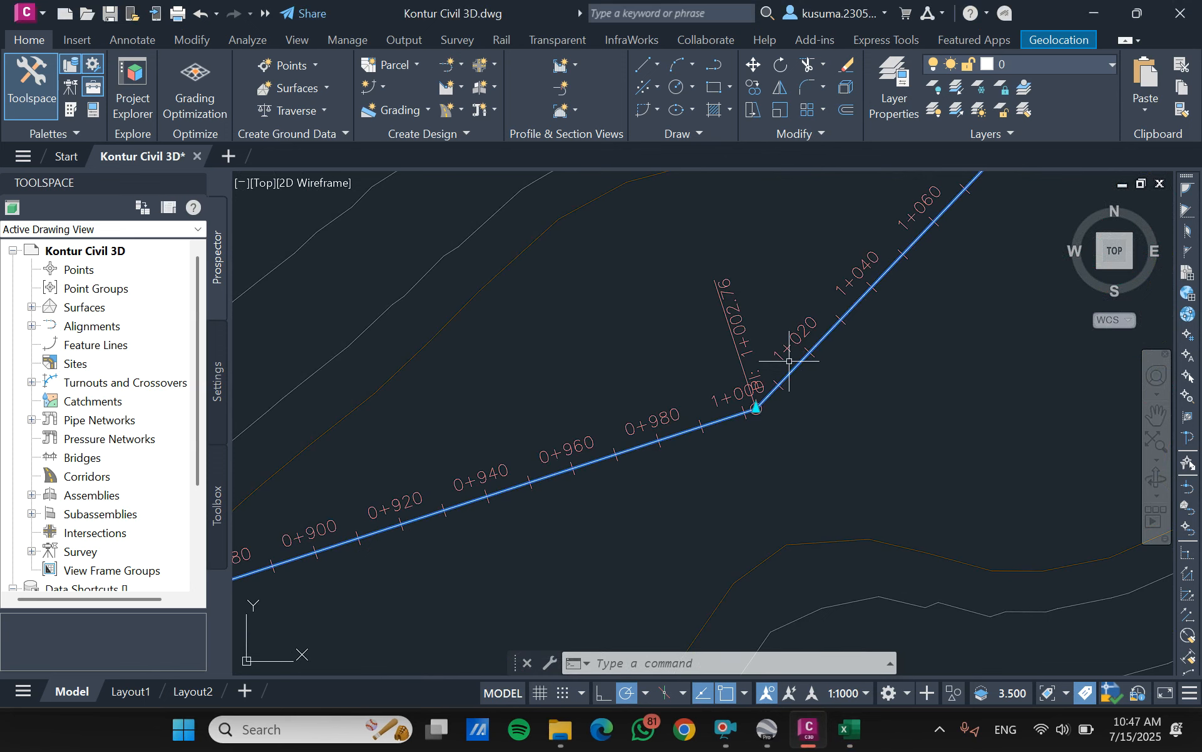
left_click(32, 32)
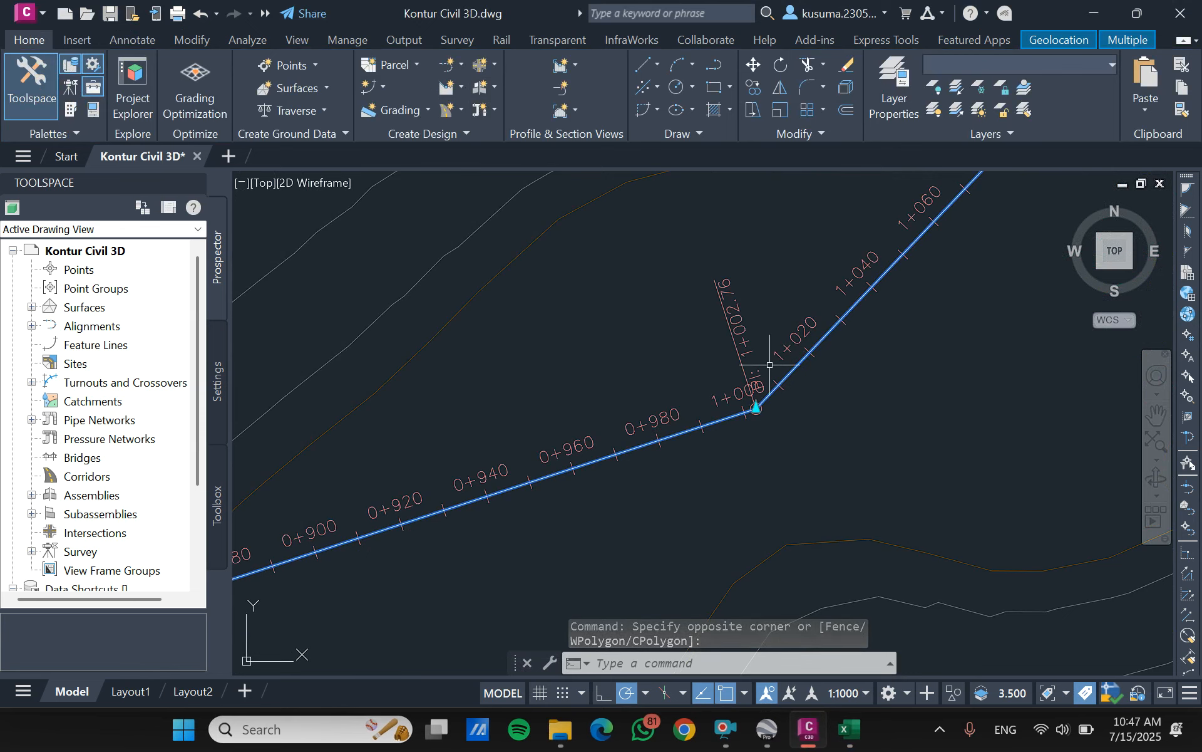
key("Escape")
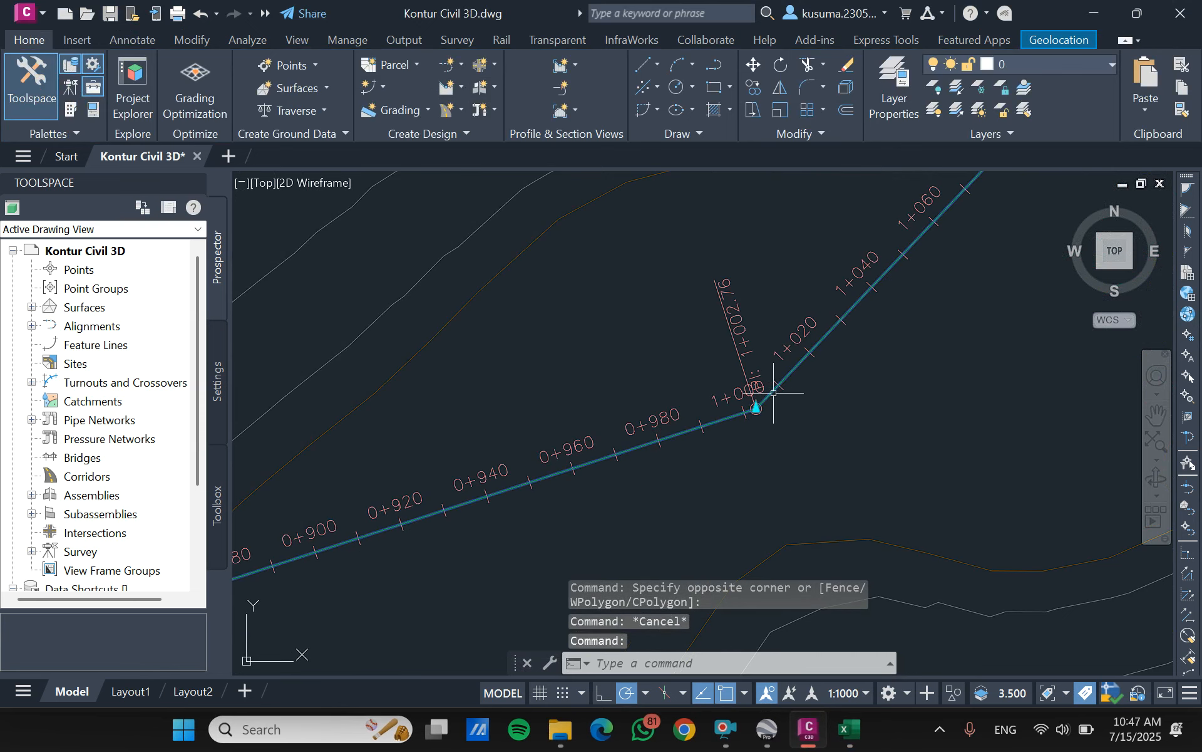
- Select the Trase 1 alignment near its bend and open its geometry layout tools
left_click(774, 392)
left_click(408, 79)
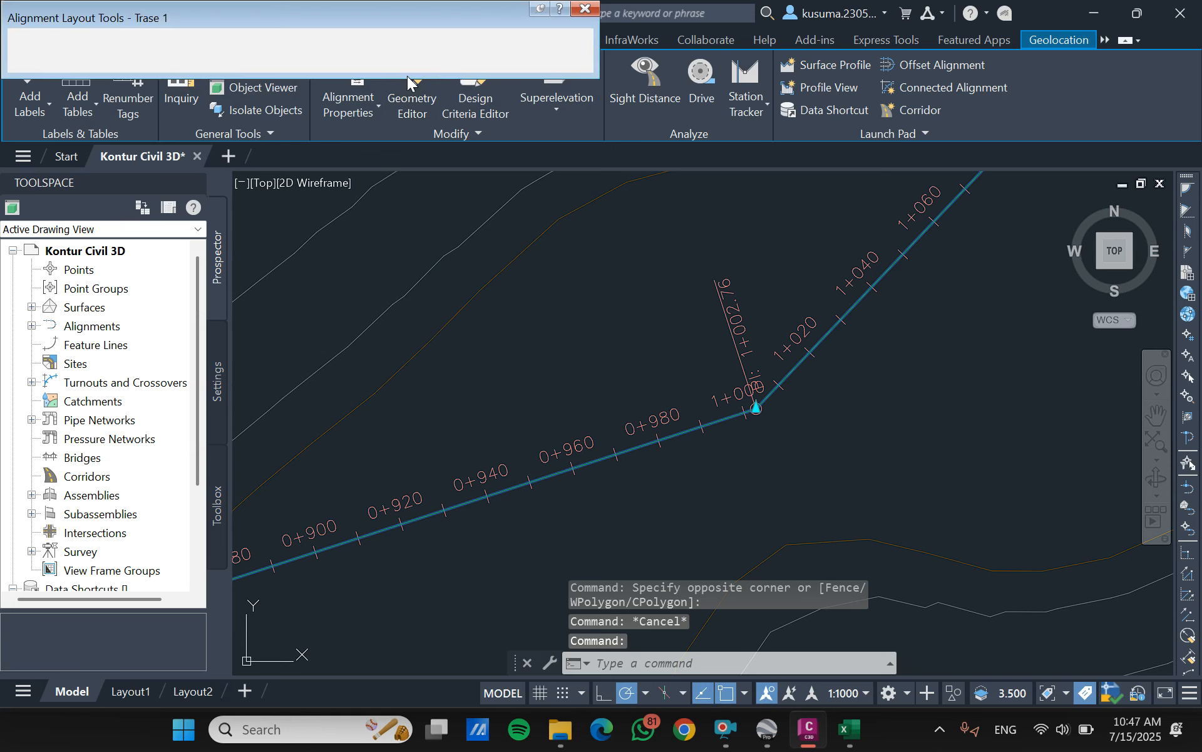
left_click(38, 40)
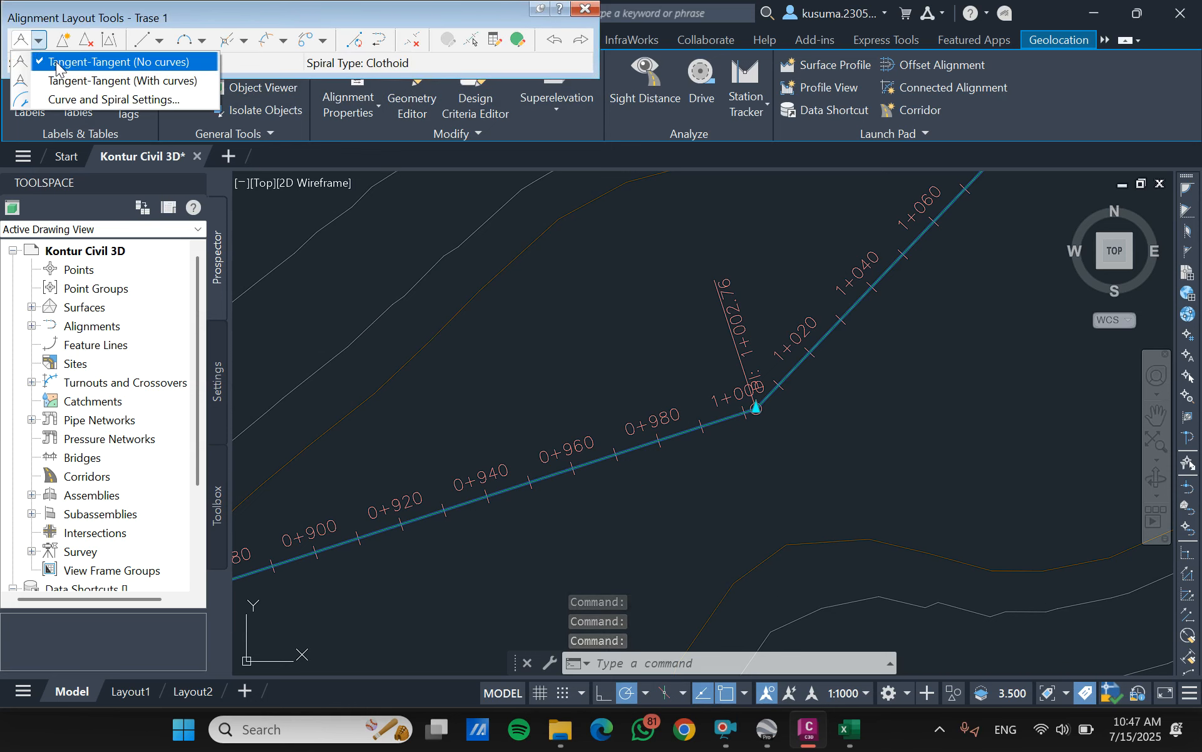
left_click(202, 40)
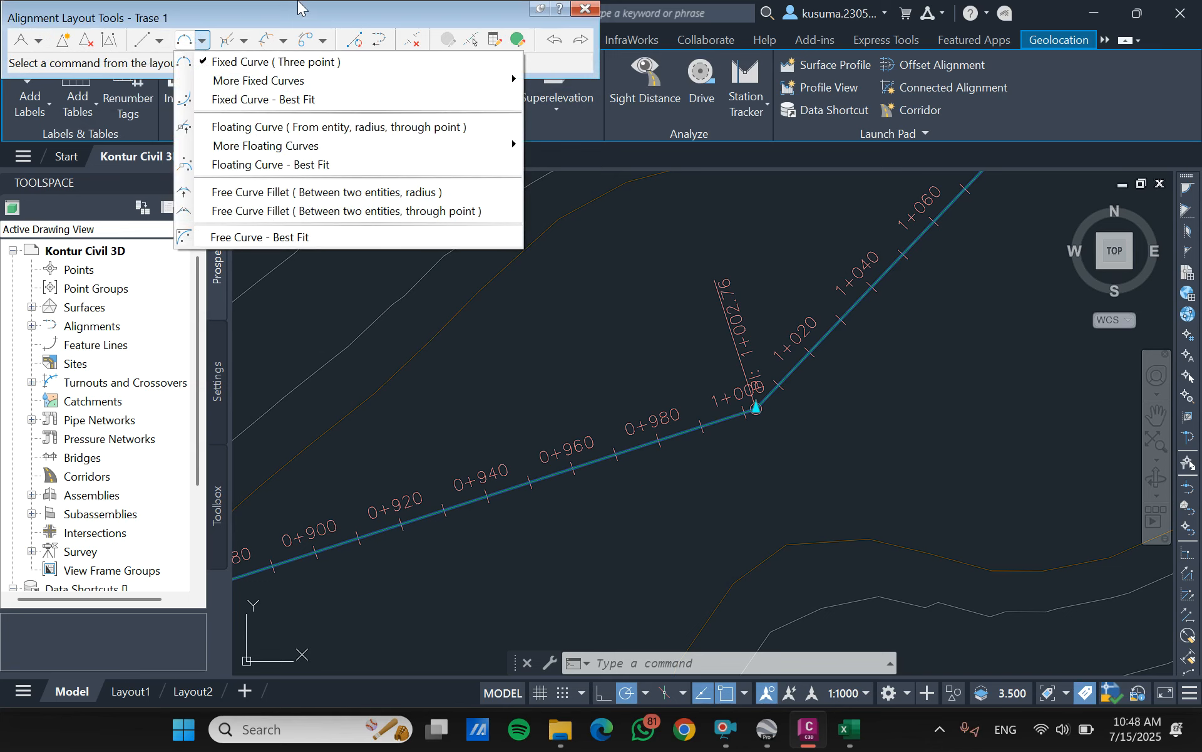
- Start a free spiral-curve-spiral between the two tangents on either side of the PI, using the Lessthan180 solution angle
left_click(283, 41)
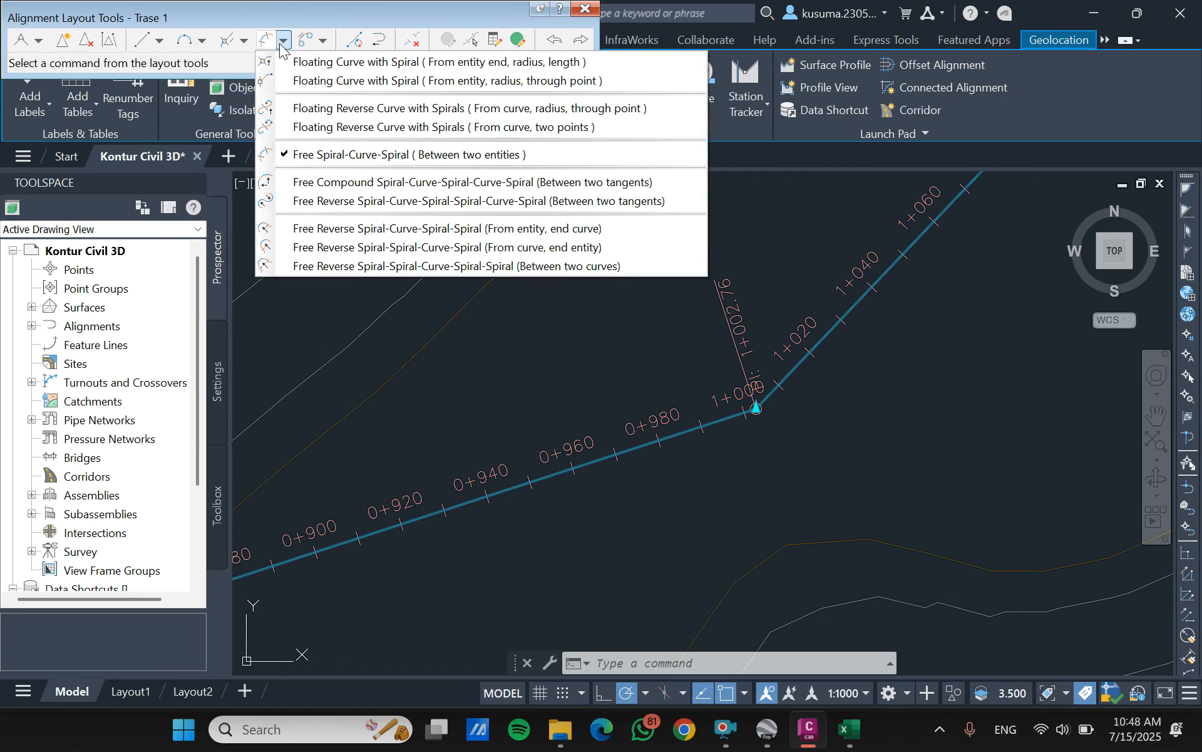
left_click(347, 155)
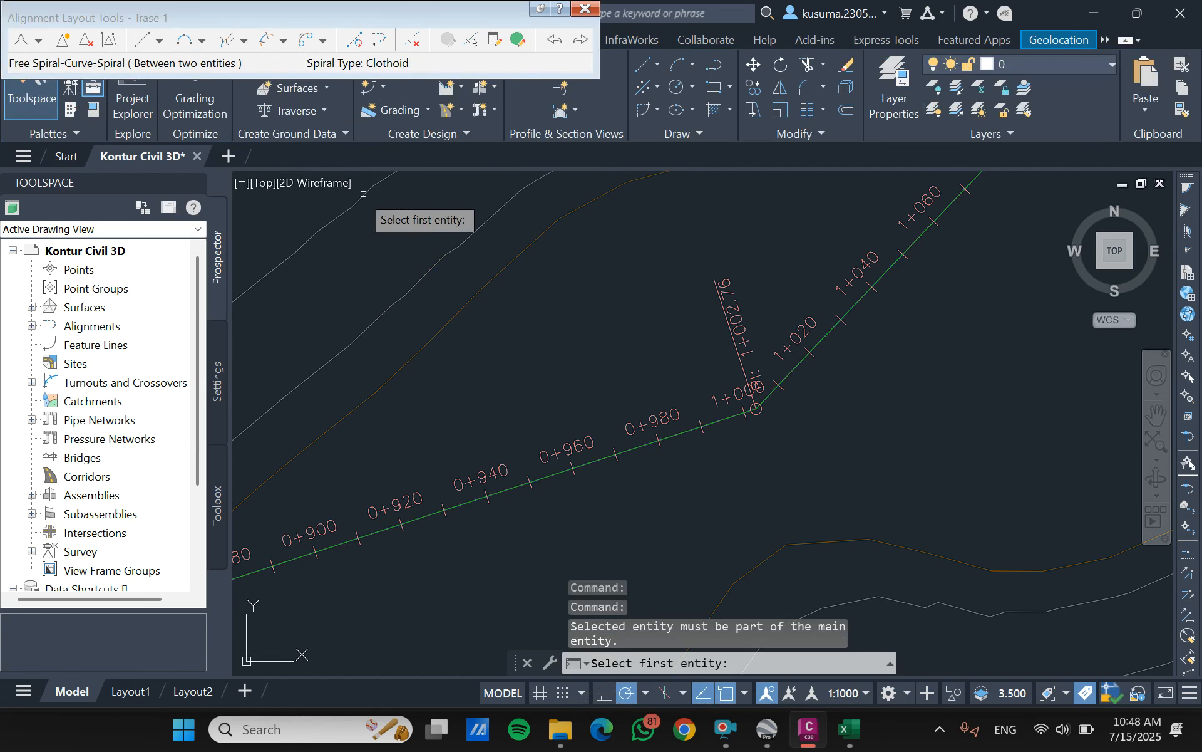
scroll(745, 426, "up", 3)
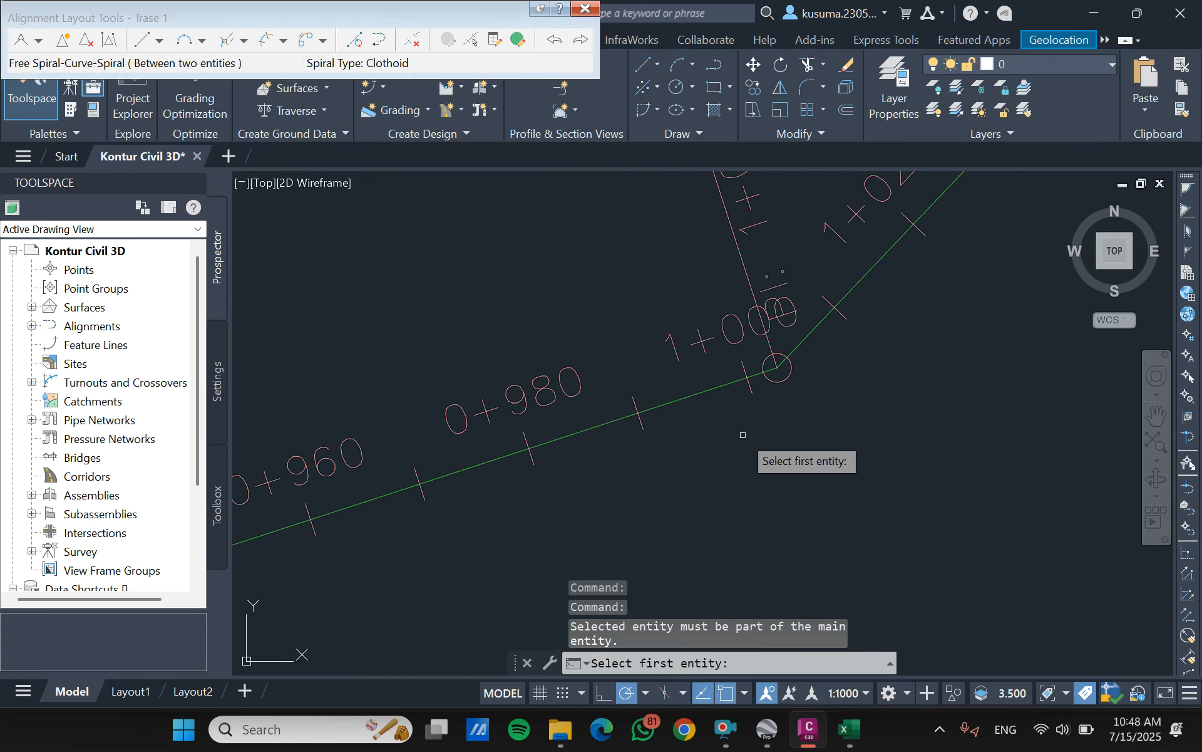
left_click(724, 404)
left_click(716, 385)
left_click(830, 346)
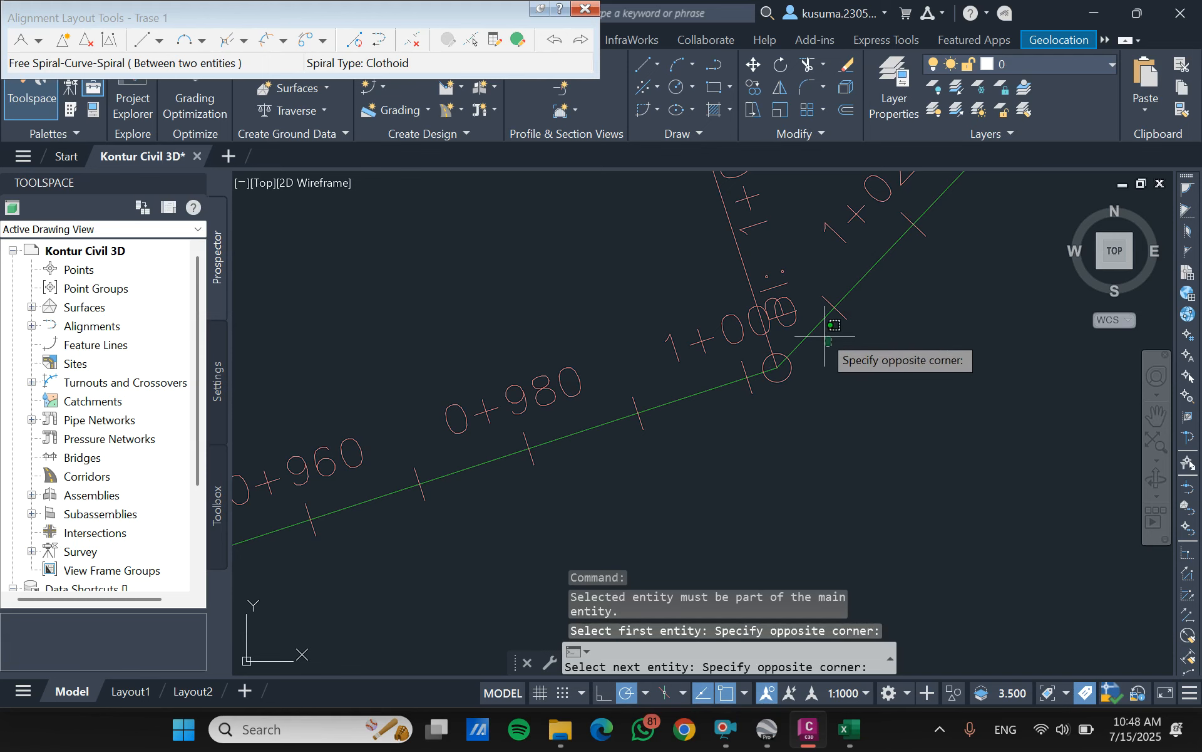
left_click(817, 320)
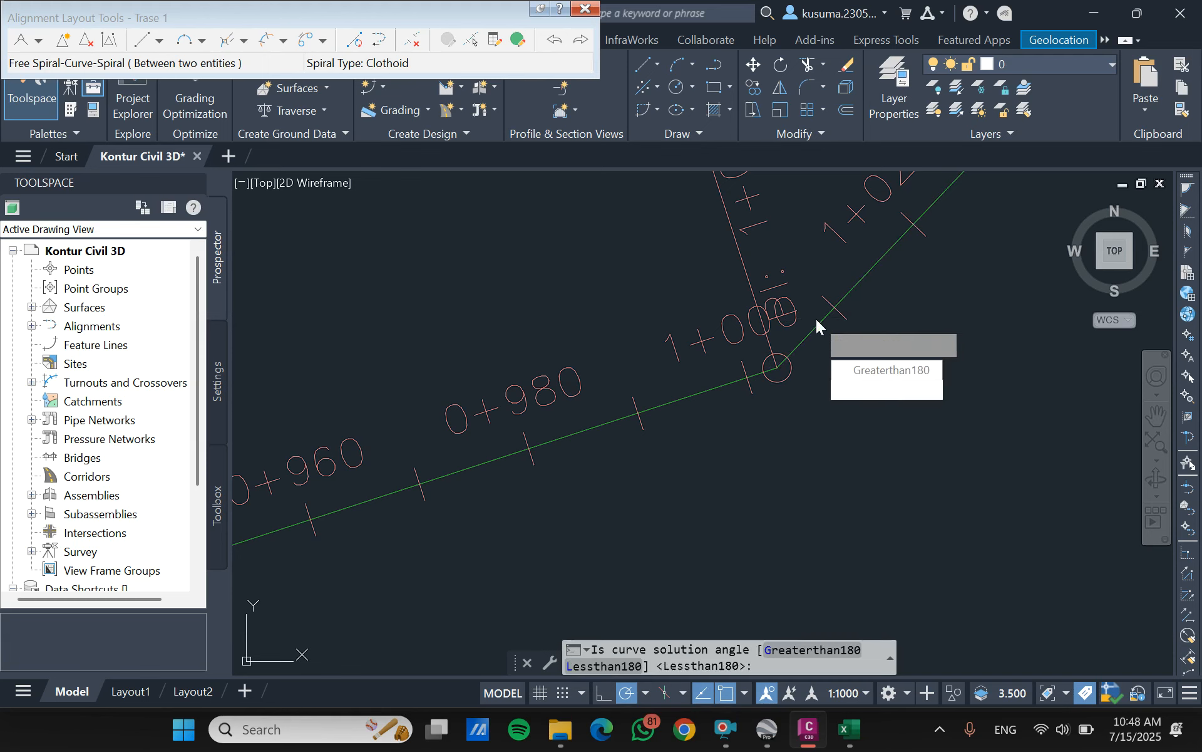
left_click(865, 389)
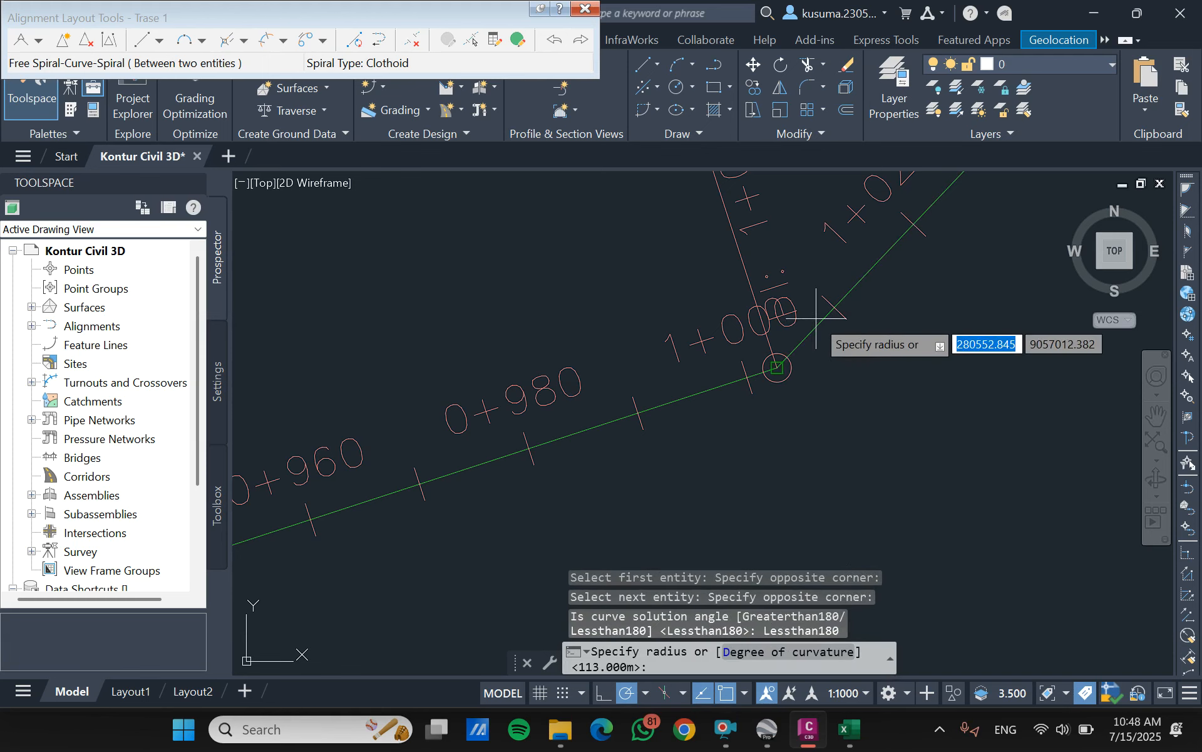
- Create the spiral-curve-spiral with an 800 m radius and spiral in and out lengths of 138 m
type("800")
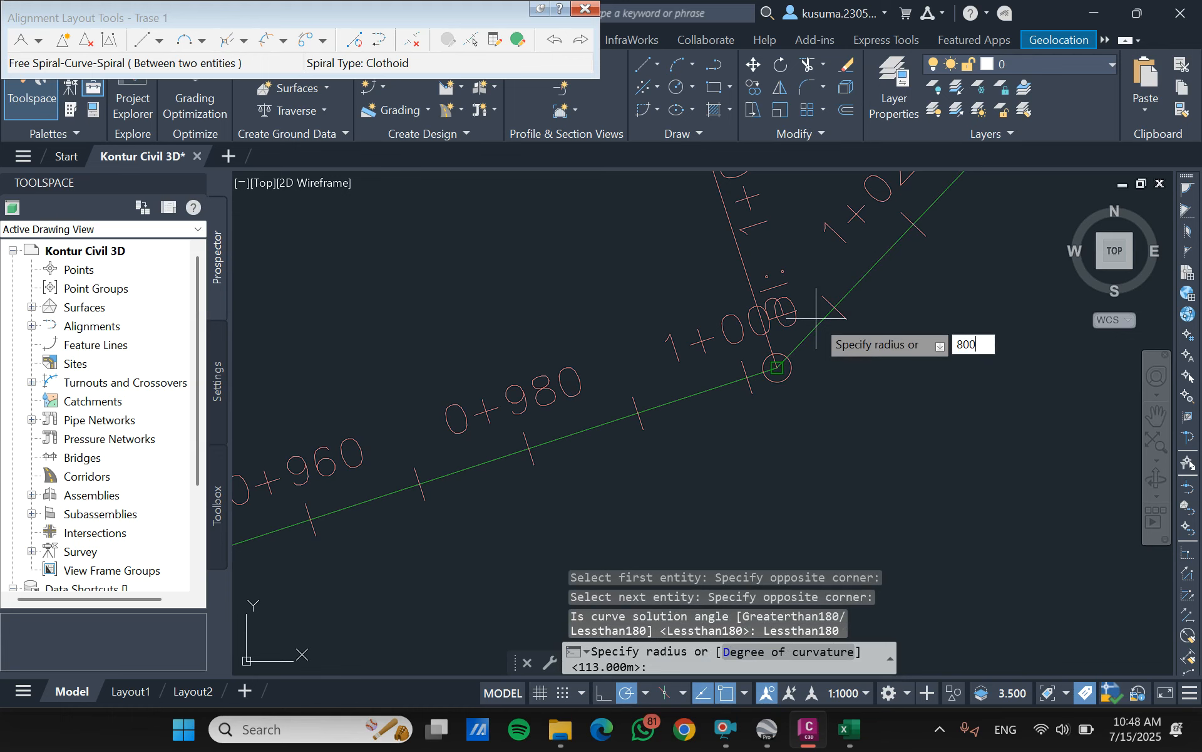
key("Return")
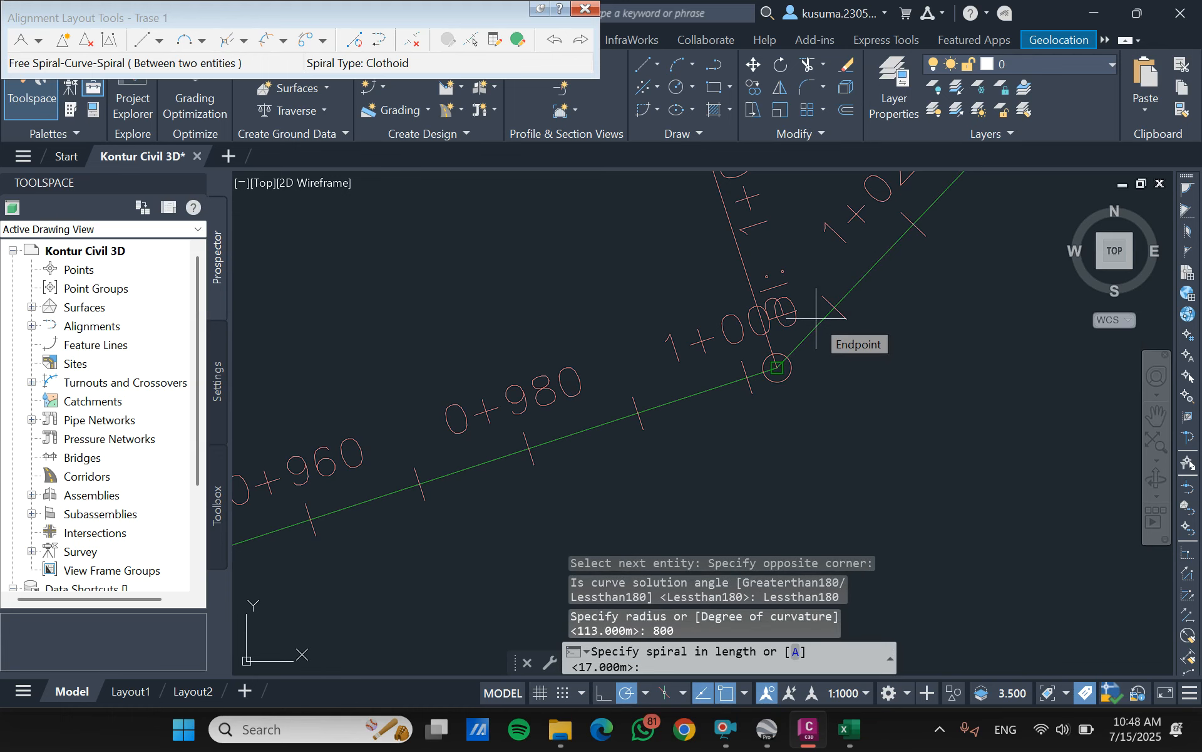
type("138")
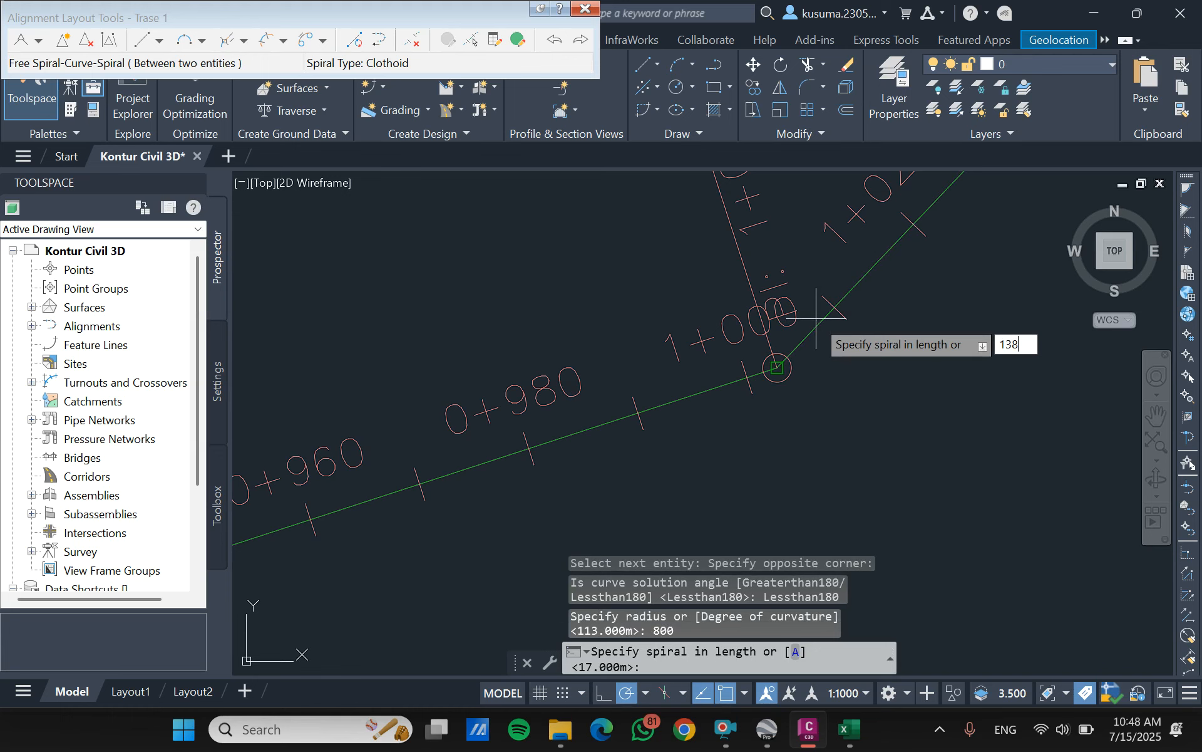
key("Return")
key("Return")
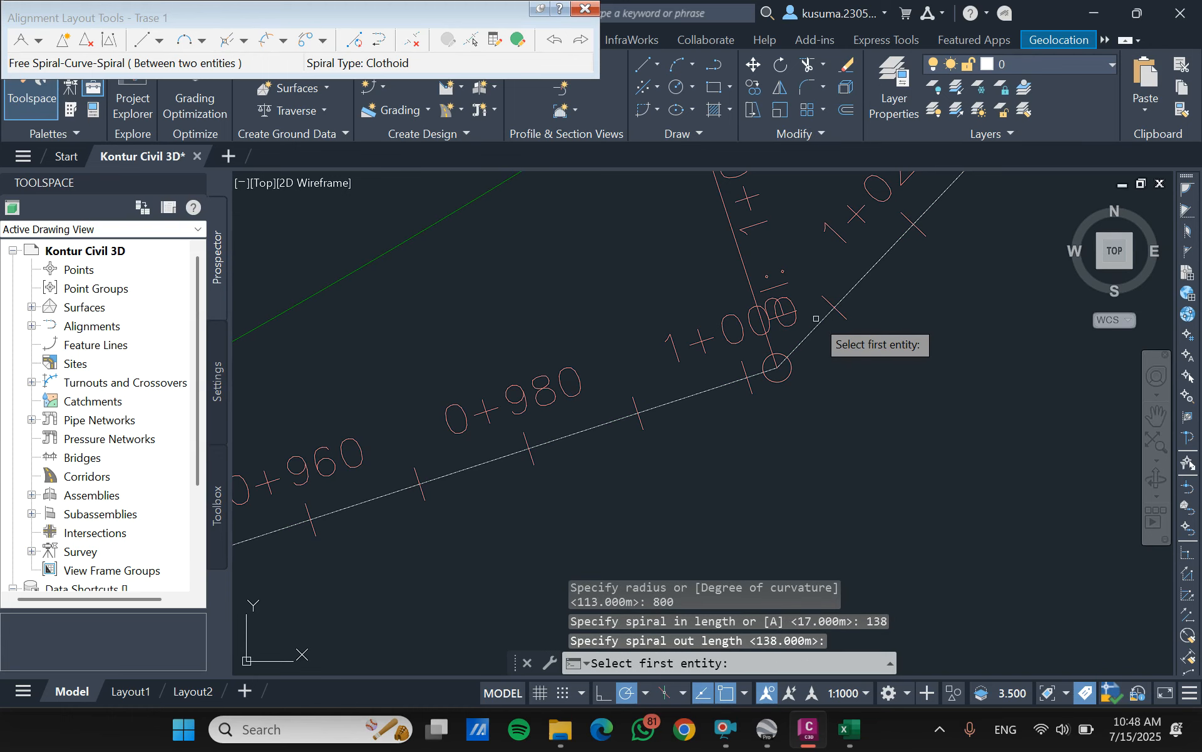
key("Escape")
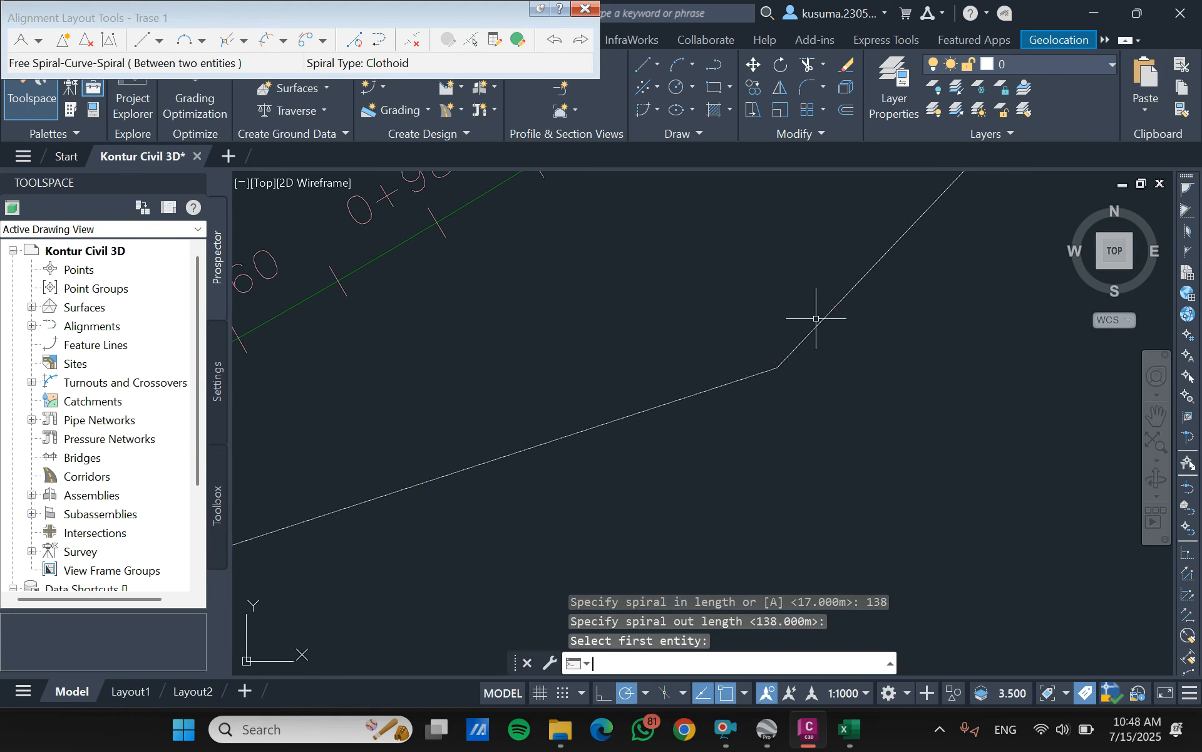
- Examine the new spiral-curve-spiral and its stationing around the bend, and close the alignment layout tools
scroll(723, 315, "down", 3)
mouse_move(783, 282)
middle_mouse_down()
mouse_move(784, 421)
mouse_move(780, 401)
middle_mouse_up()
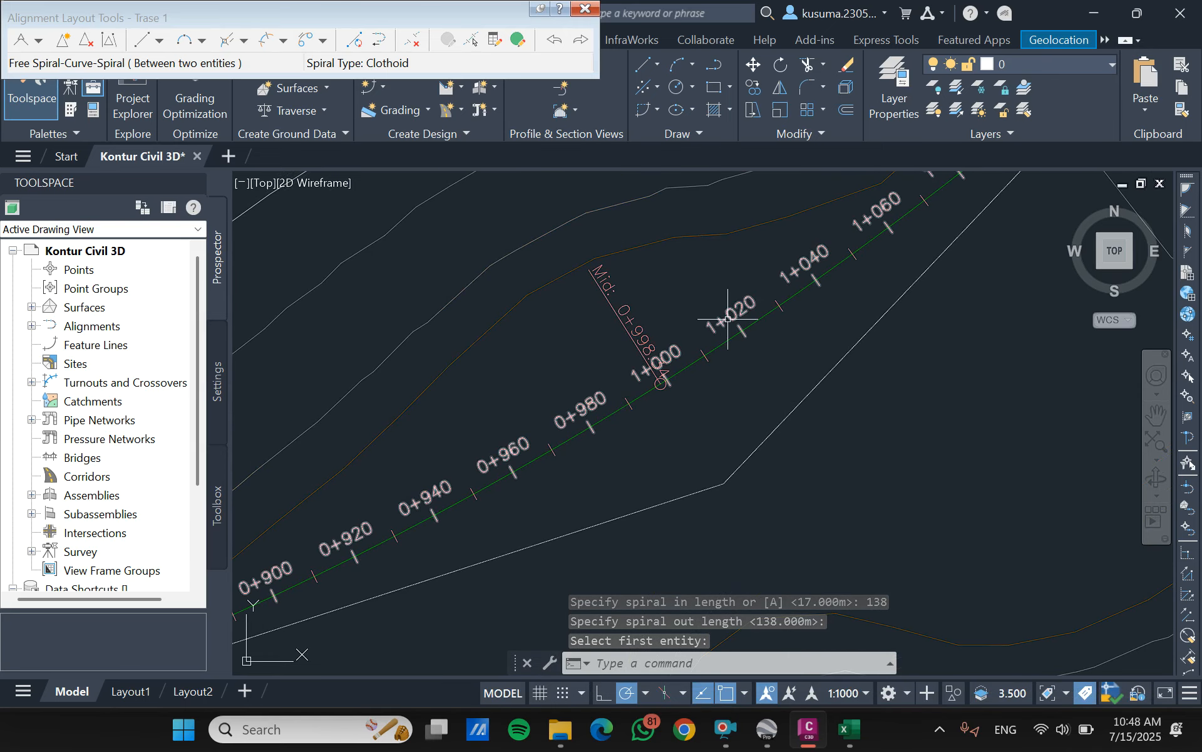
mouse_move(725, 320)
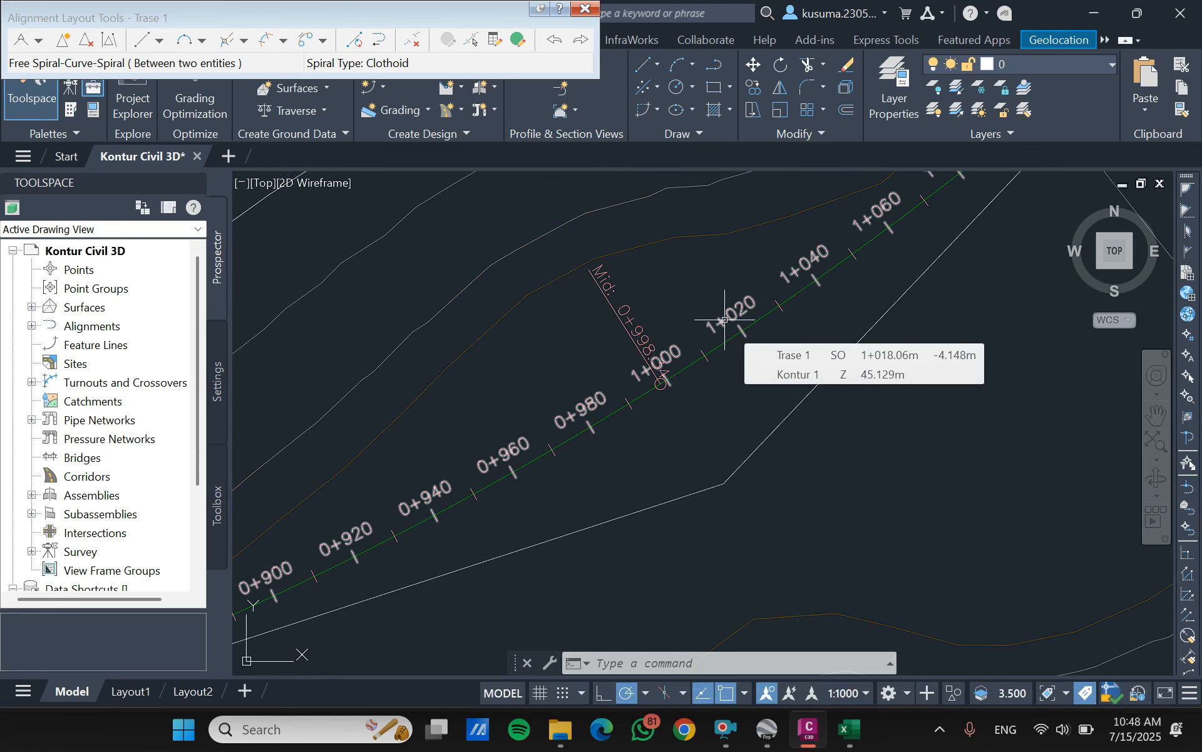
scroll(703, 351, "down", 4)
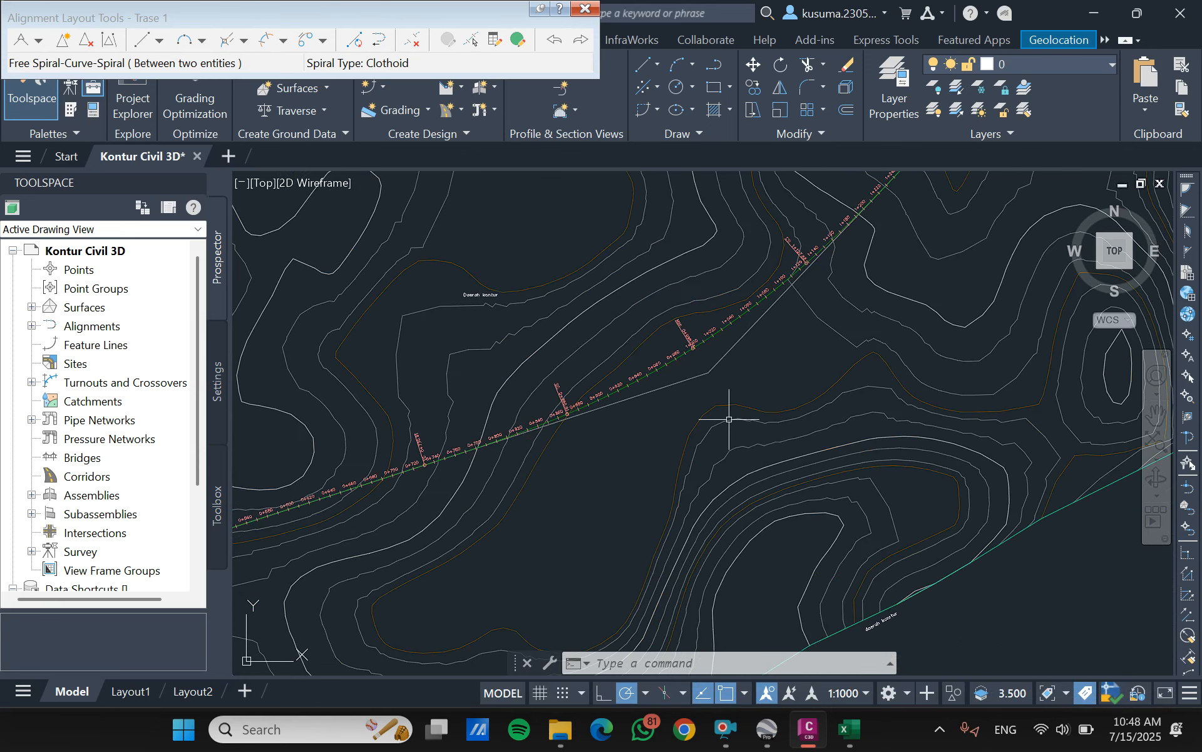
mouse_move(788, 386)
middle_mouse_down()
mouse_move(770, 394)
mouse_move(768, 452)
middle_mouse_up()
scroll(768, 452, "up", 2)
scroll(658, 464, "up", 5)
scroll(661, 456, "up", 2)
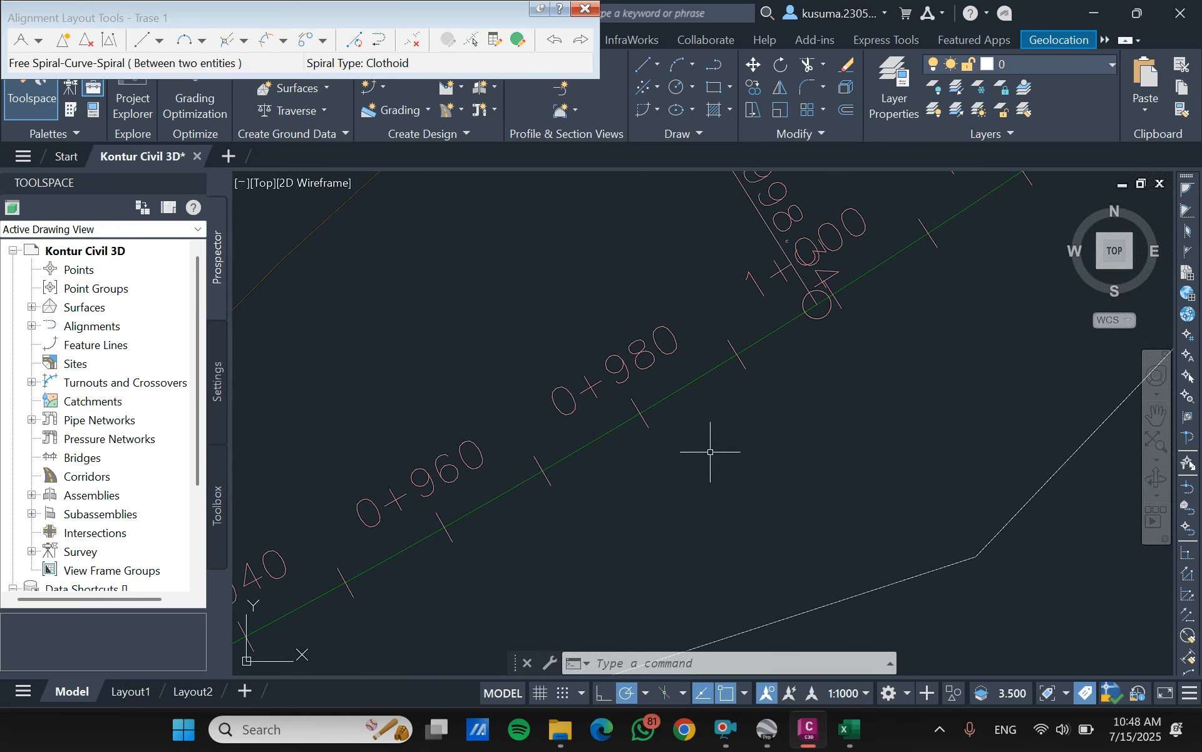
mouse_move(712, 452)
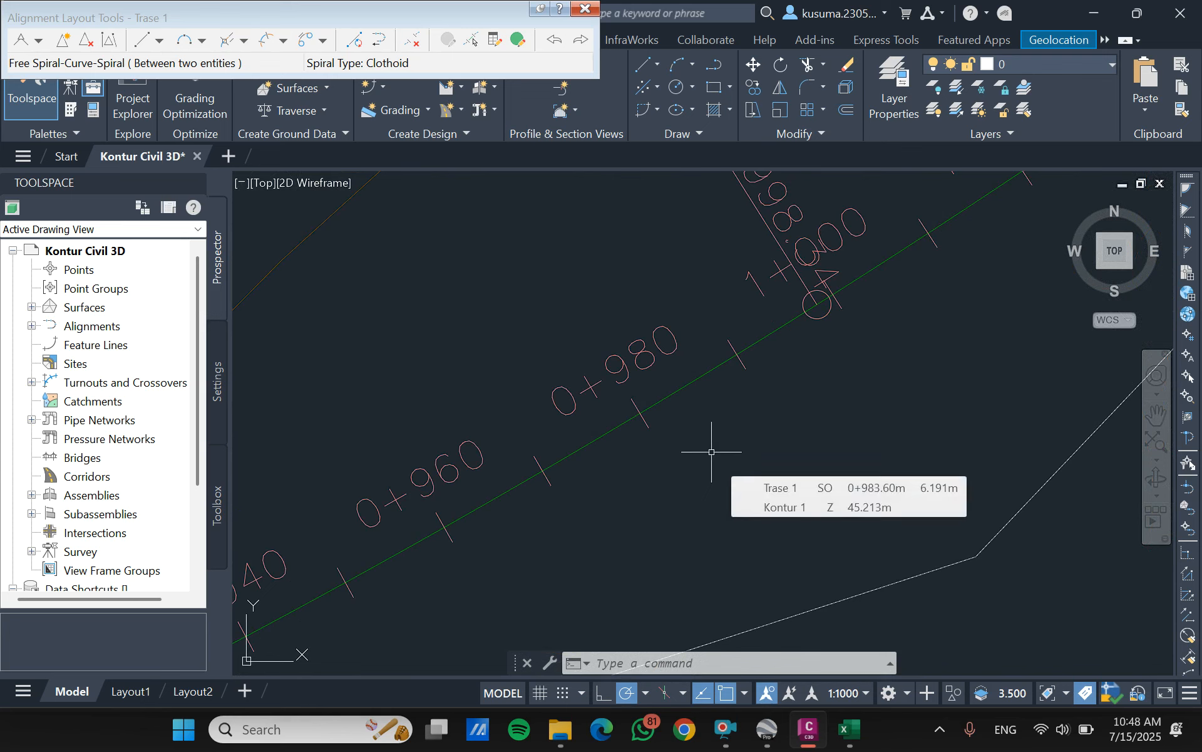
mouse_move(679, 422)
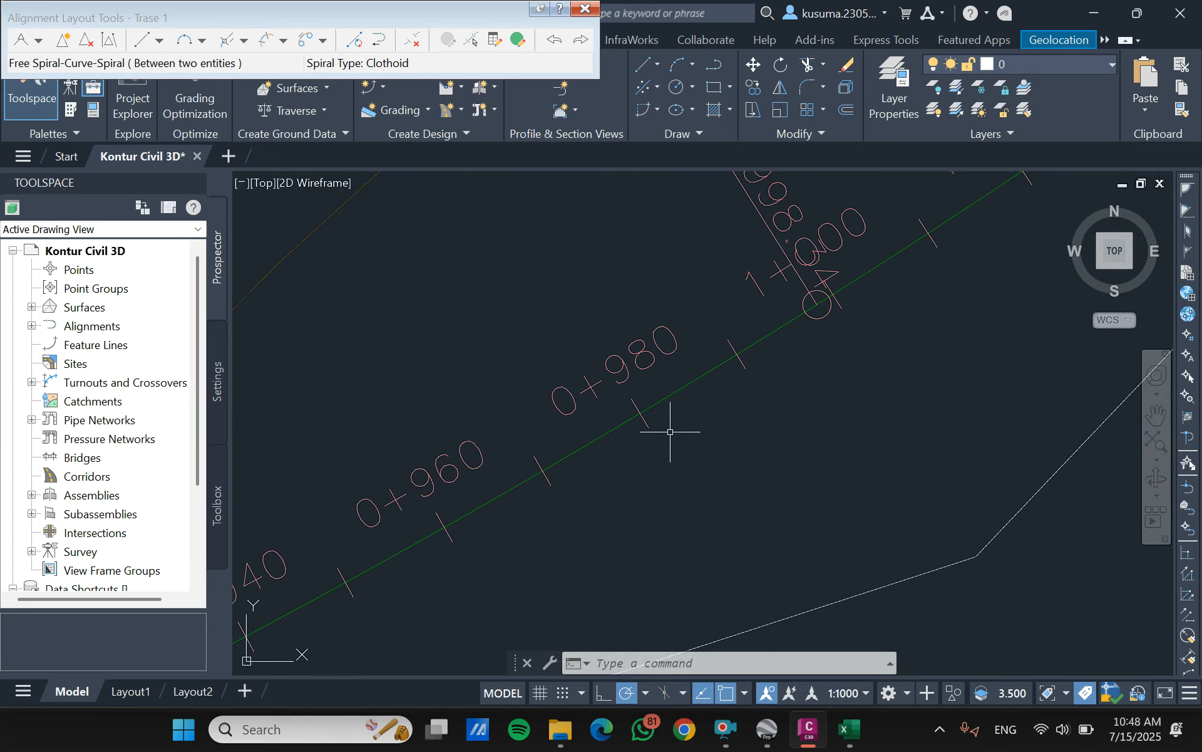
scroll(681, 379, "down", 4)
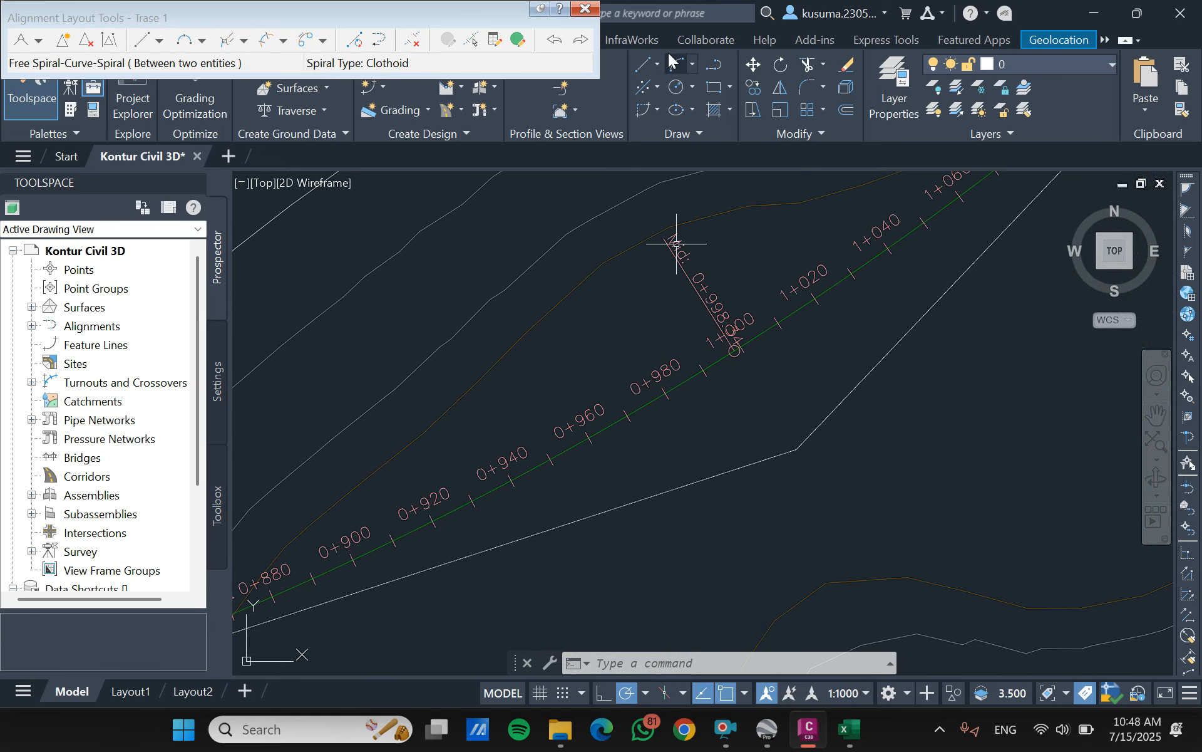
left_click(584, 11)
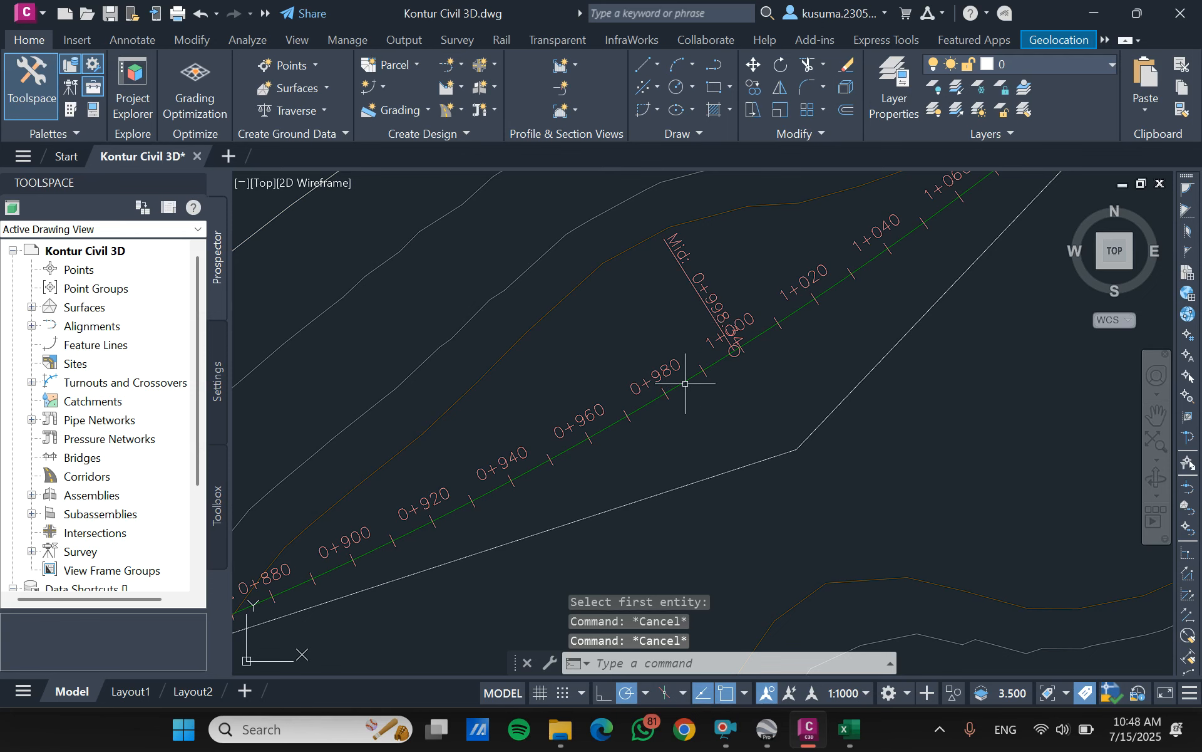
- Begin calculating superelevation for the Trase 1 alignment as an undivided crowned roadway with the Center Baseline pivot method
mouse_move(688, 375)
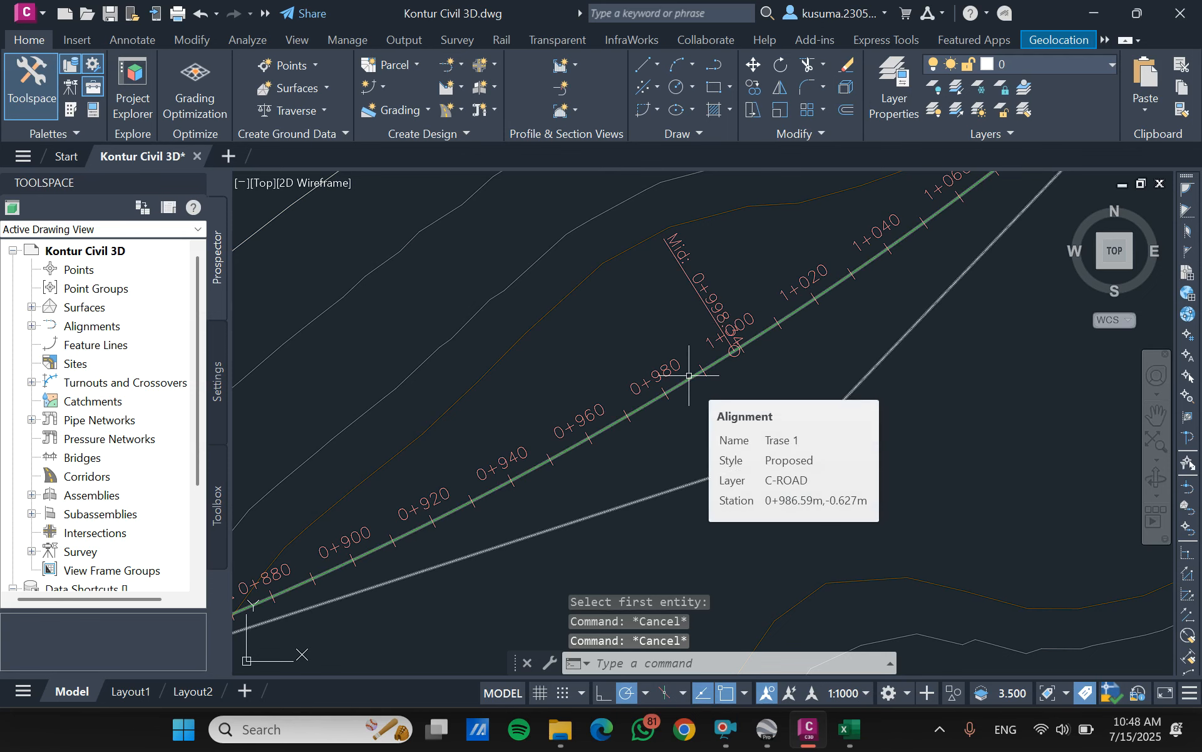
left_click(689, 376)
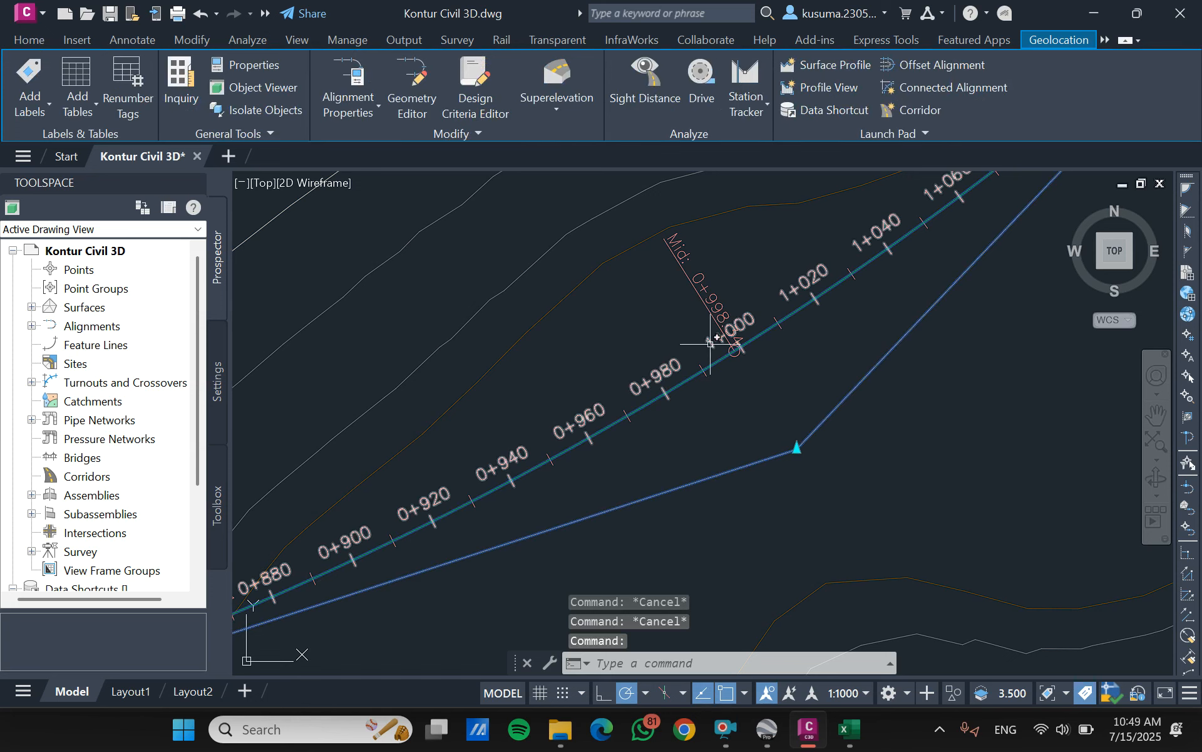
left_click(540, 88)
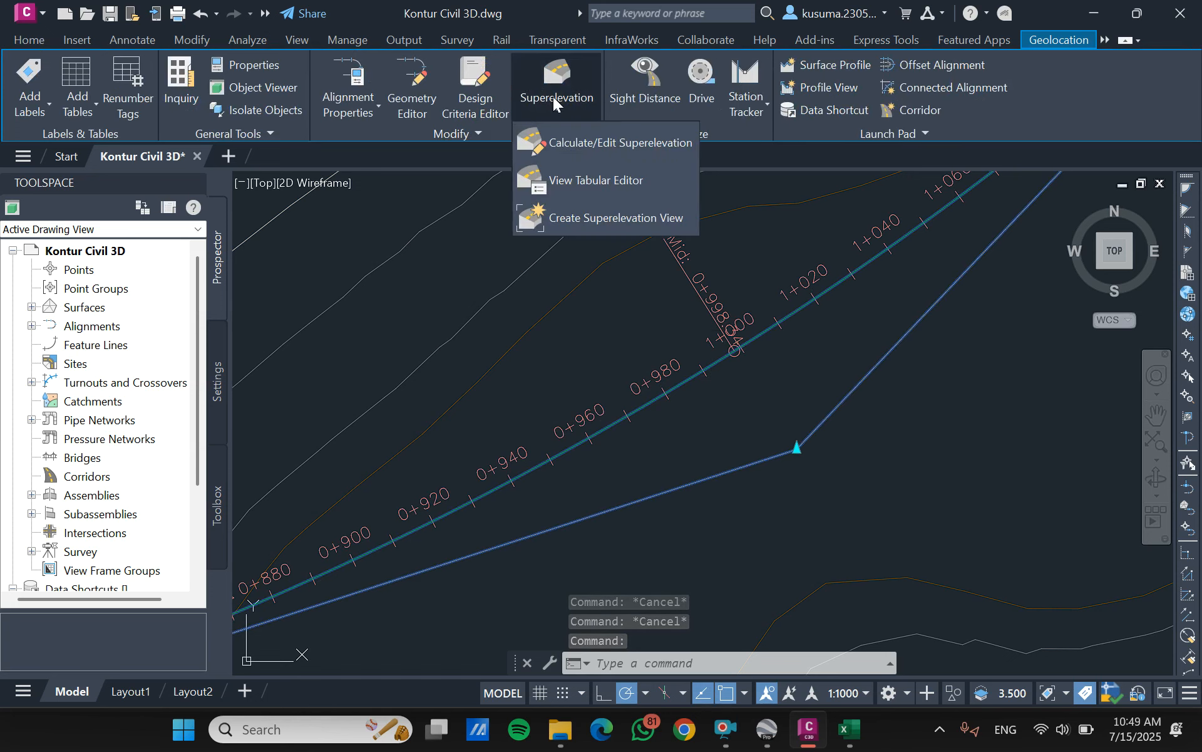
left_click(563, 139)
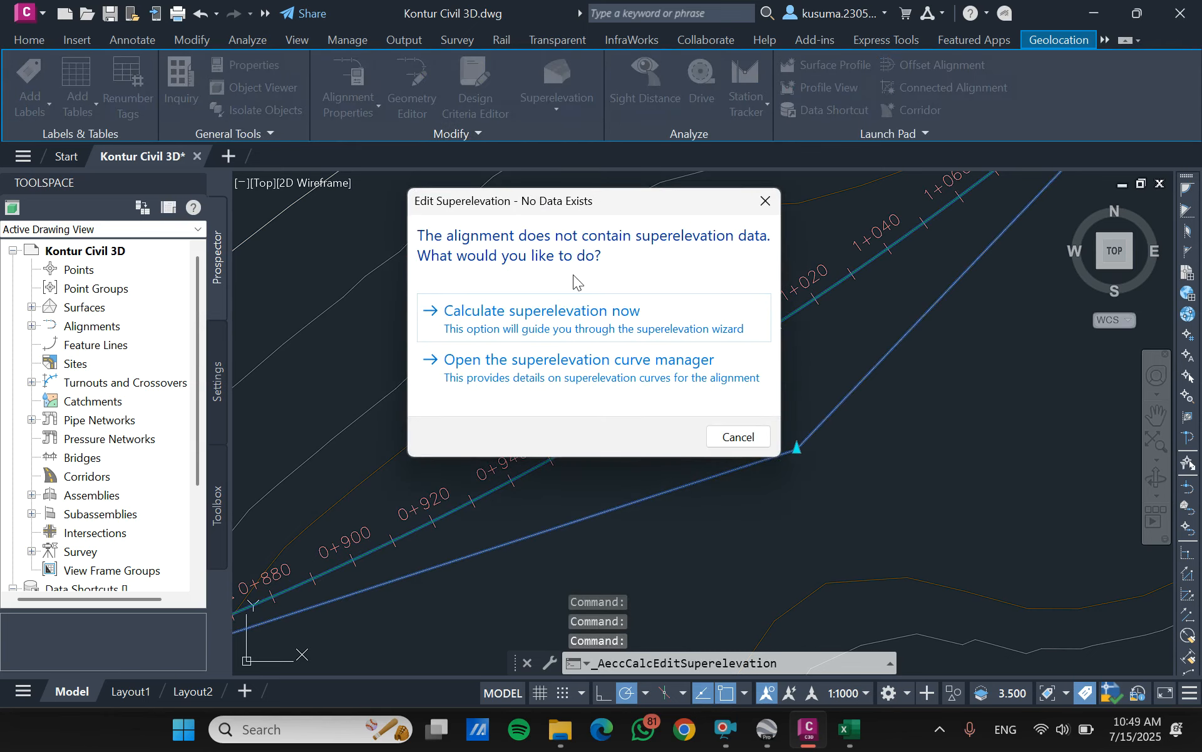
left_click(537, 317)
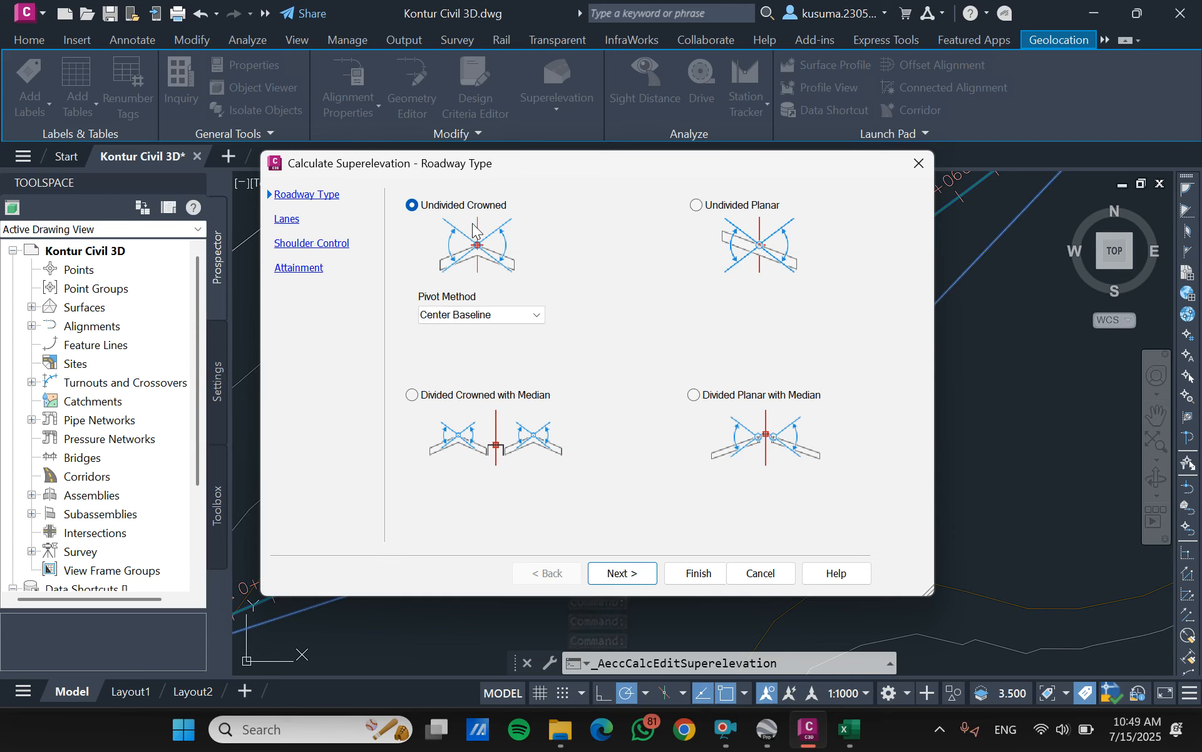
left_click(528, 318)
left_click(529, 330)
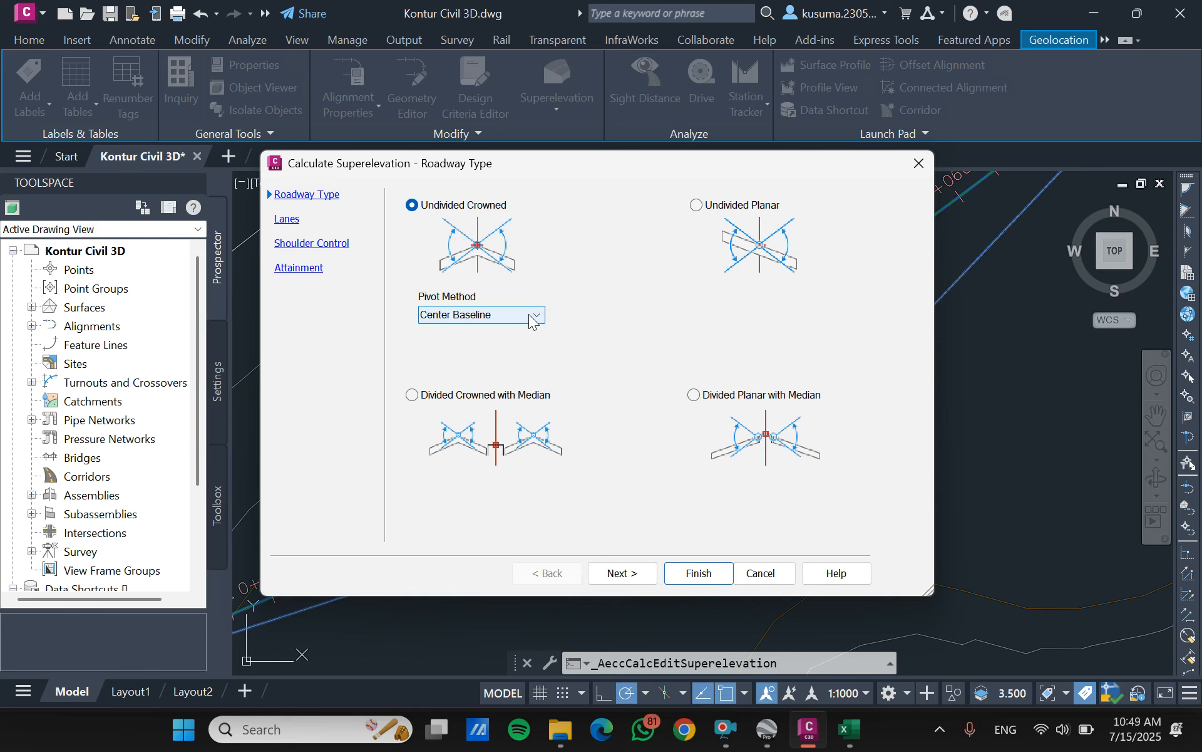
left_click(623, 574)
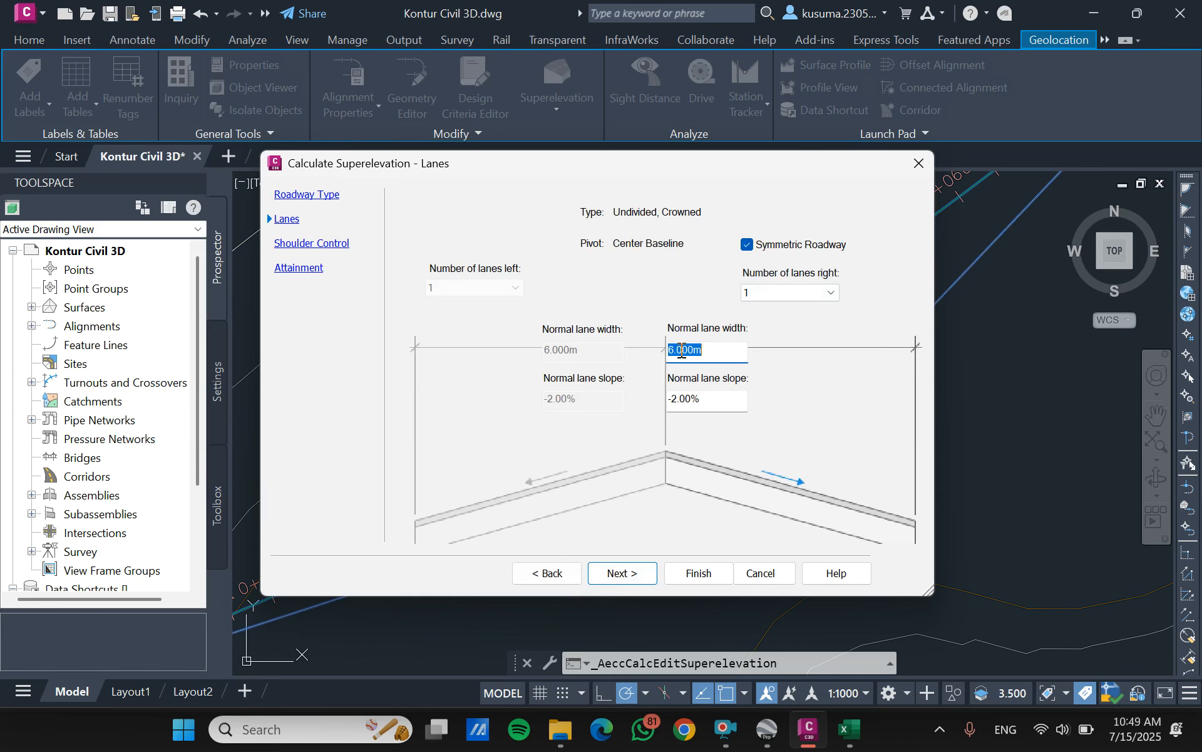
- Set the normal lane width to 3.5 m on both sides and turn off the symmetric roadway option
type("3.5")
left_click(748, 245)
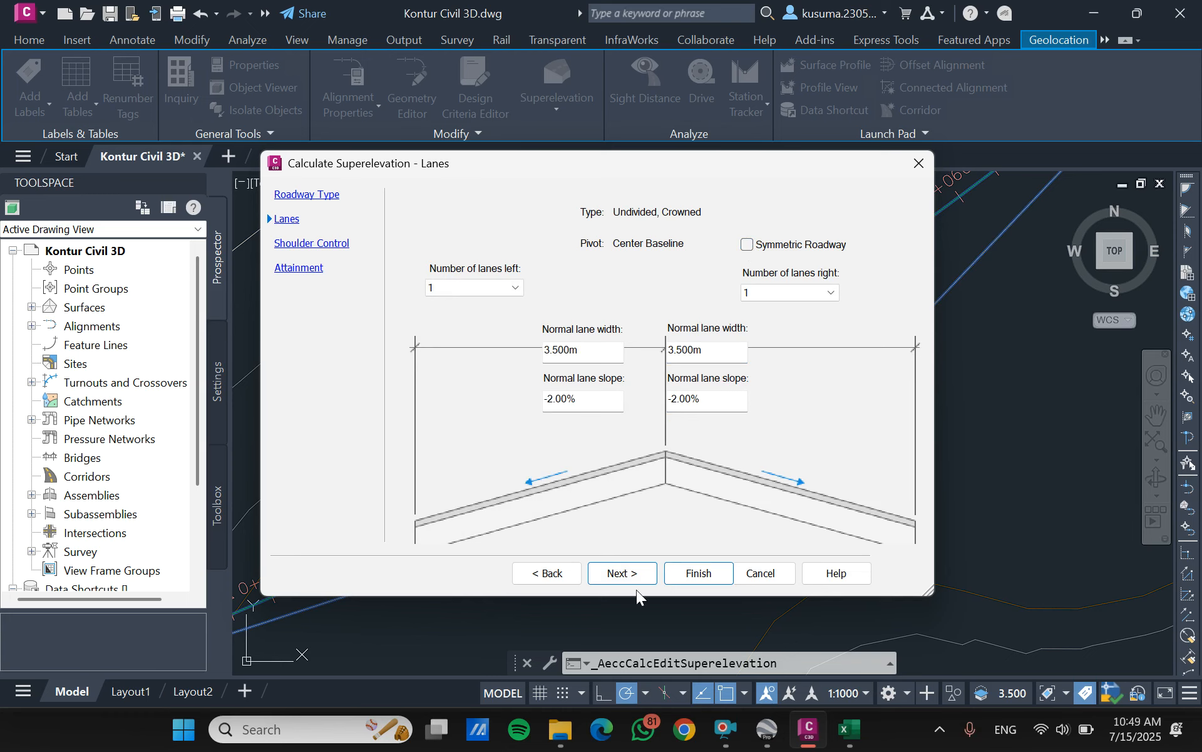
left_click(628, 573)
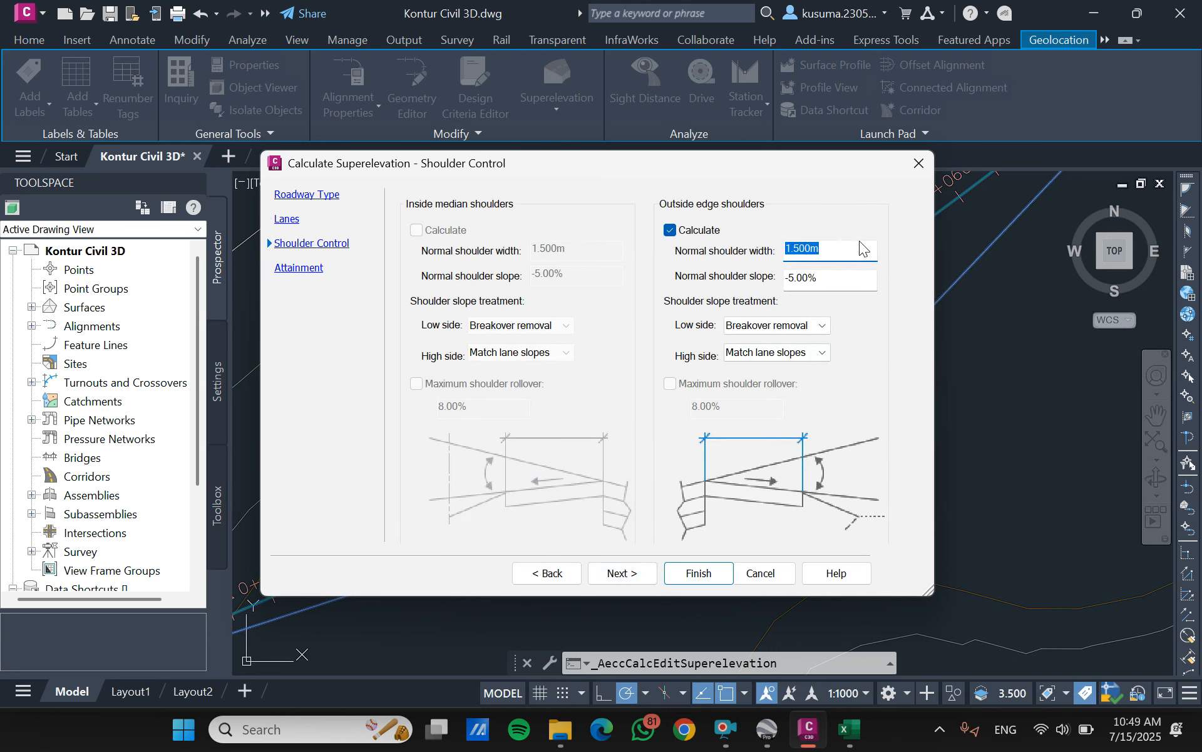
- Give the outside edge shoulders a 0.5 m width and -6% slope, with default slopes for both the low and high sides
type("0.5")
left_click(800, 280)
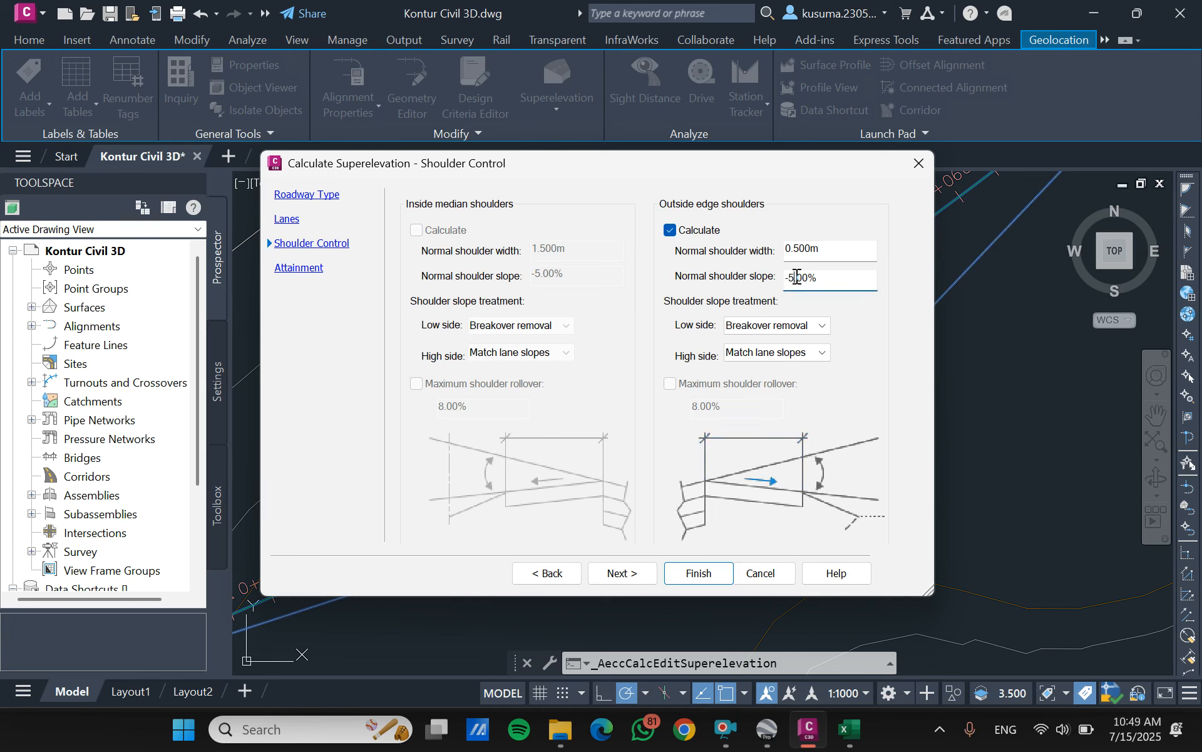
type("6")
left_click(814, 339)
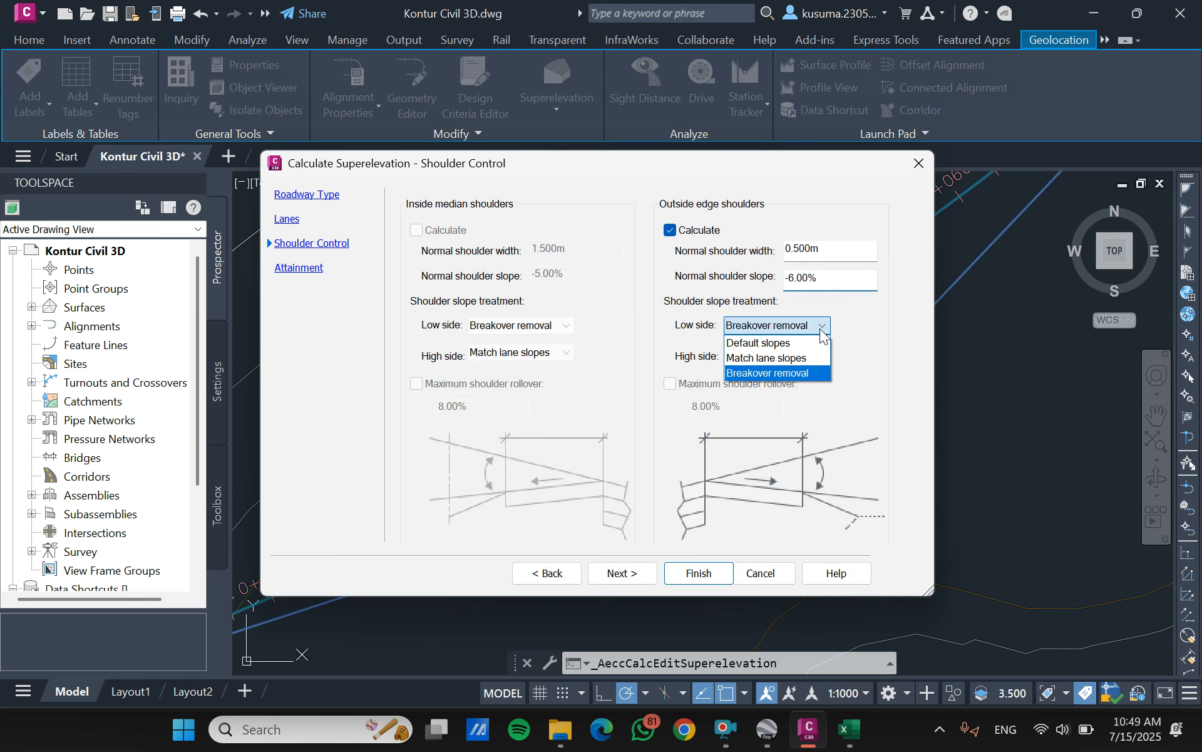
left_click(794, 341)
left_click(793, 352)
left_click(785, 370)
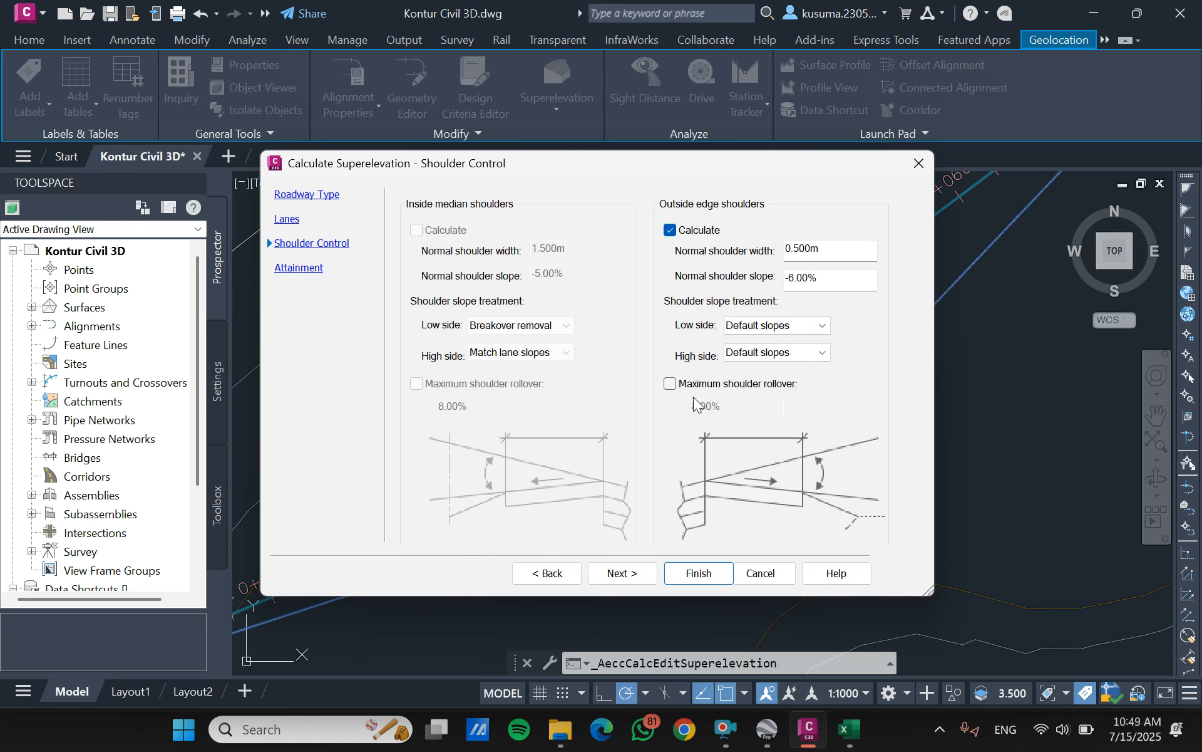
left_click(651, 572)
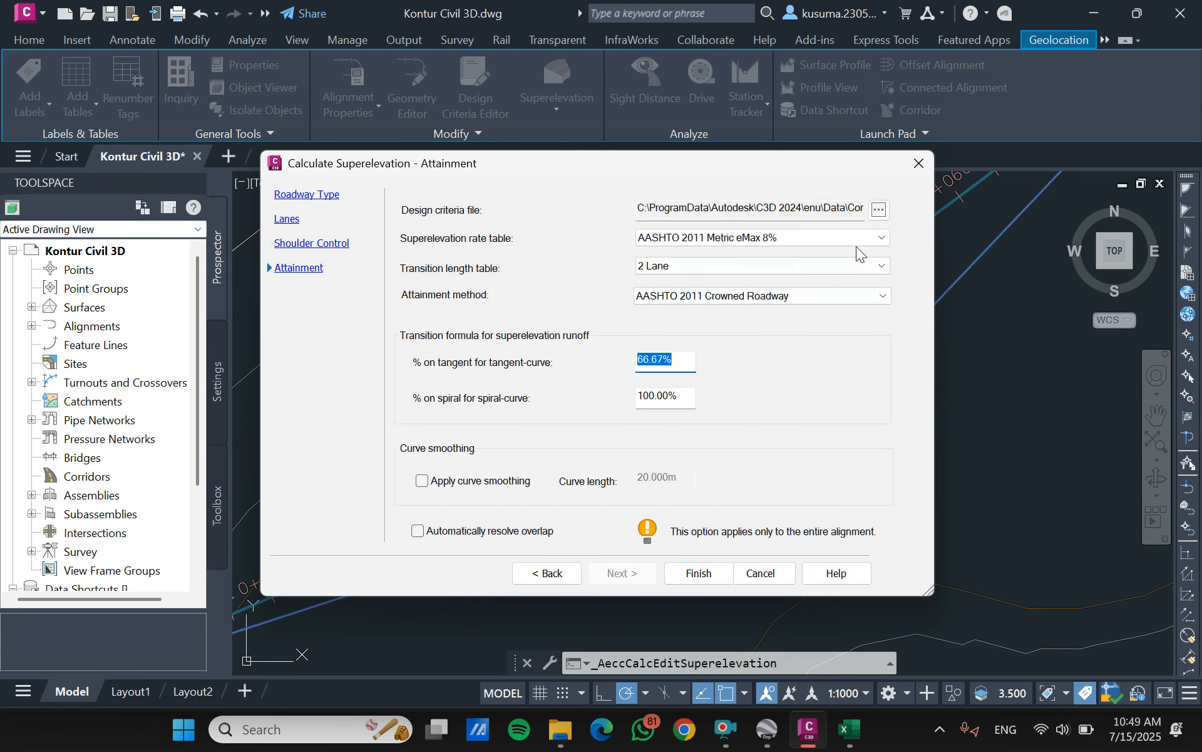
- Use the AASHTO 2011 Metric eMax 10% superelevation rate table, finish the calculation and review the resulting superelevation table
left_click(869, 237)
left_click(770, 291)
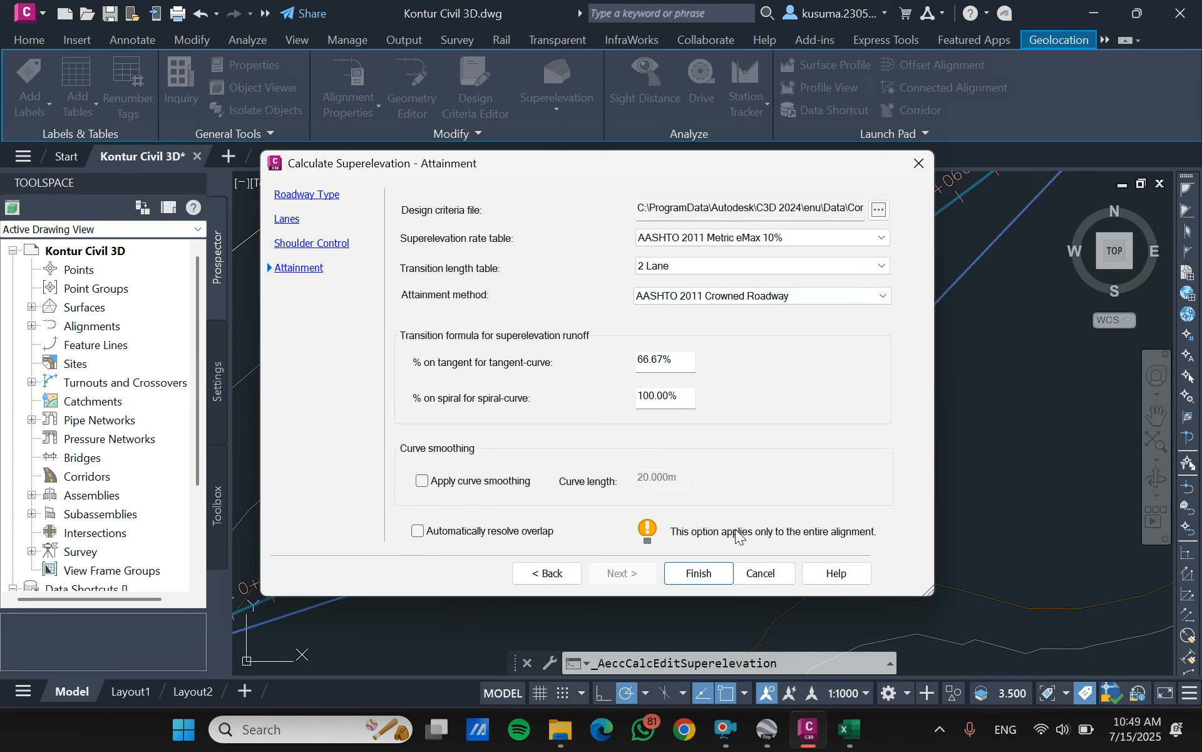
left_click(685, 573)
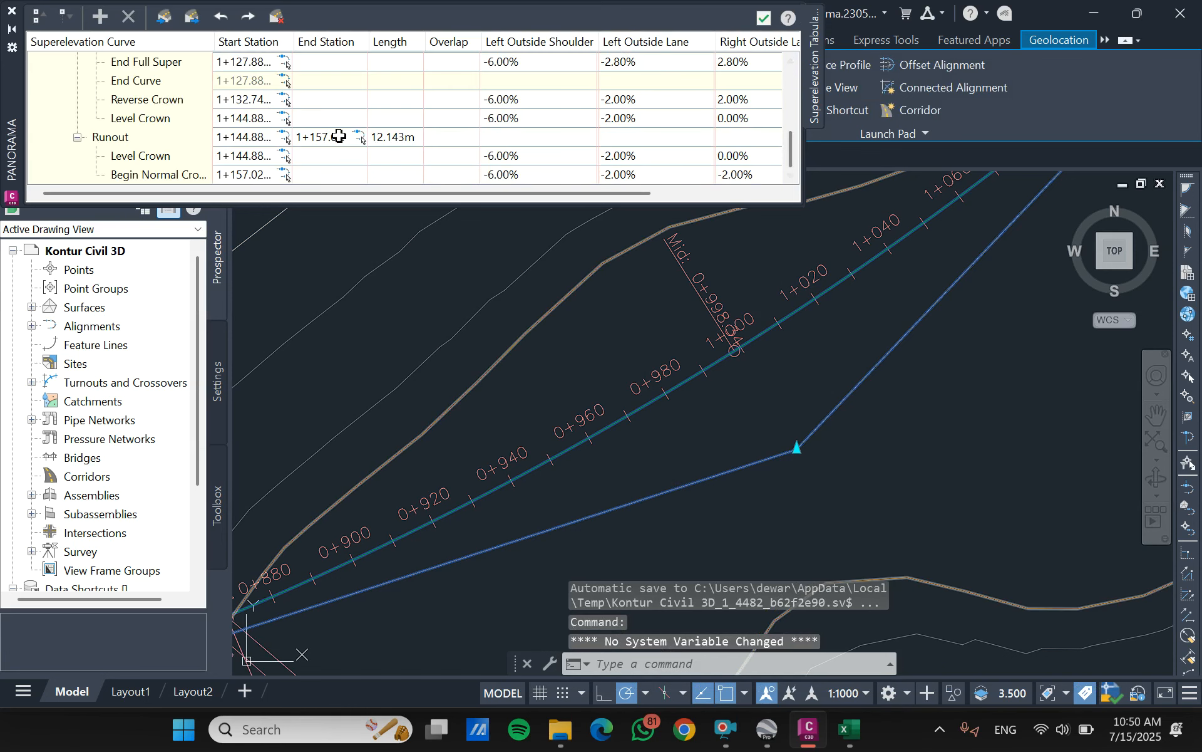
scroll(388, 125, "up", 4)
scroll(395, 120, "down", 4)
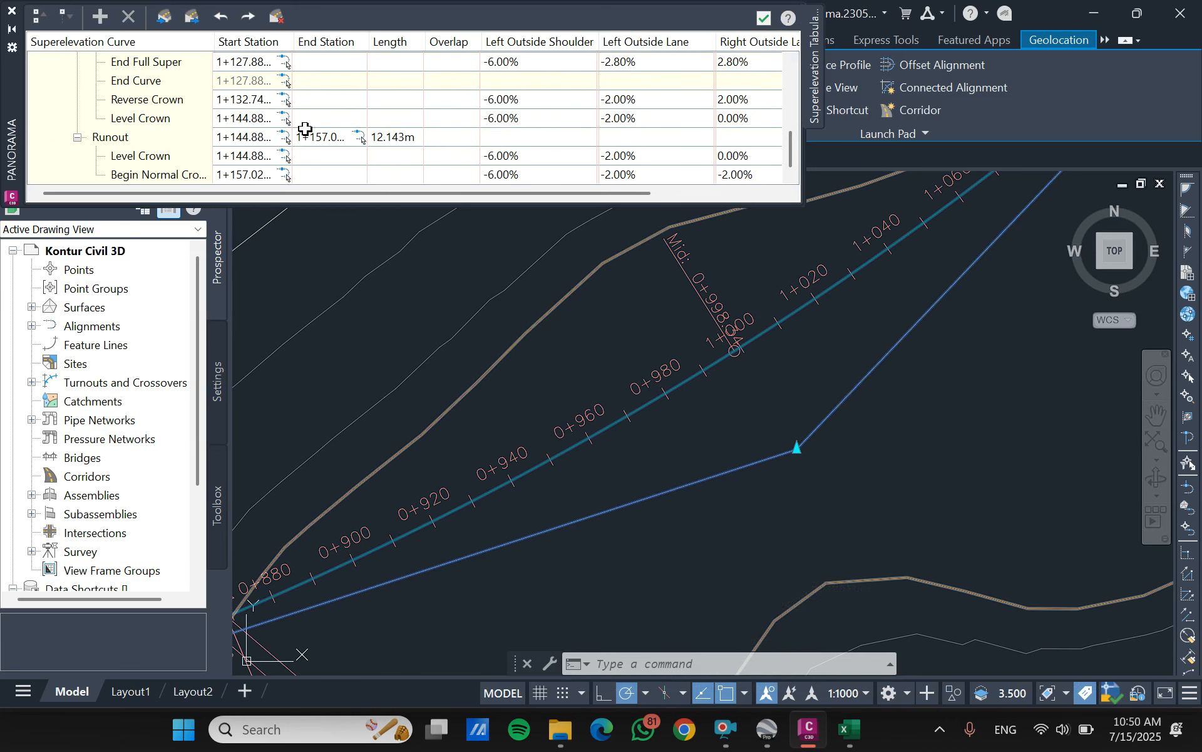
- Close the superelevation table and begin a superelevation view named "Superelevasi SCS" for the Trase 1 alignment
left_click(764, 17)
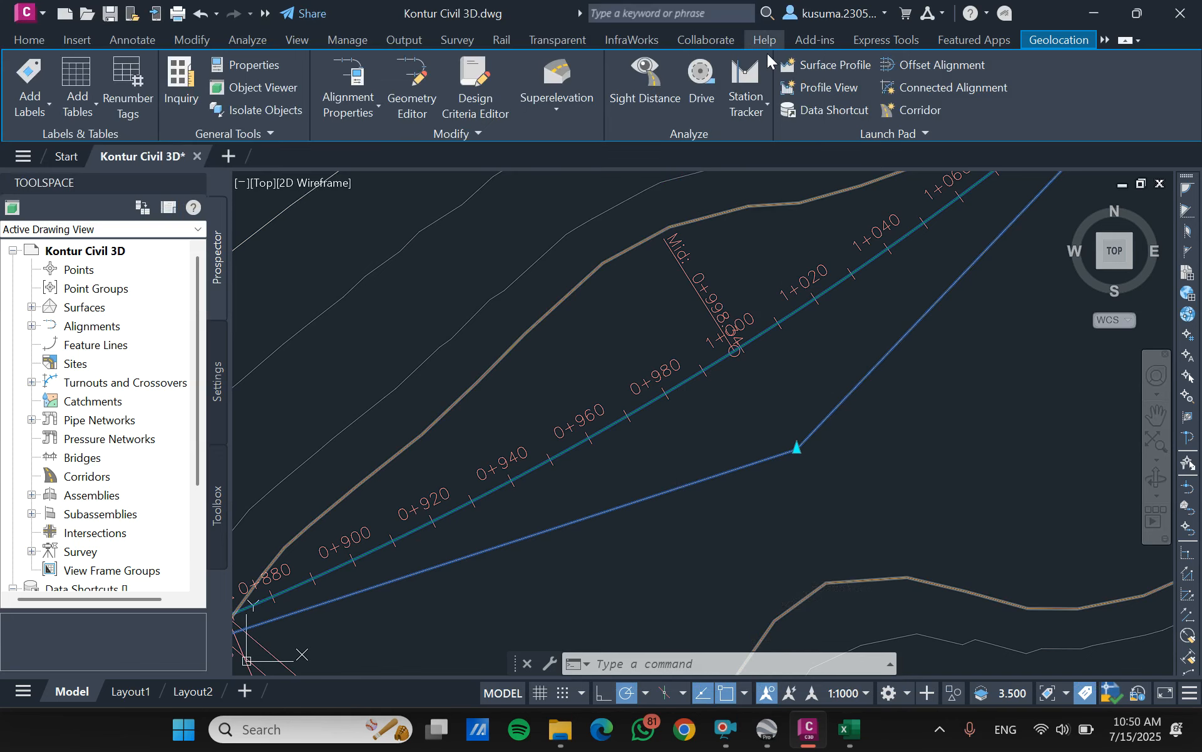
scroll(611, 307, "down", 8)
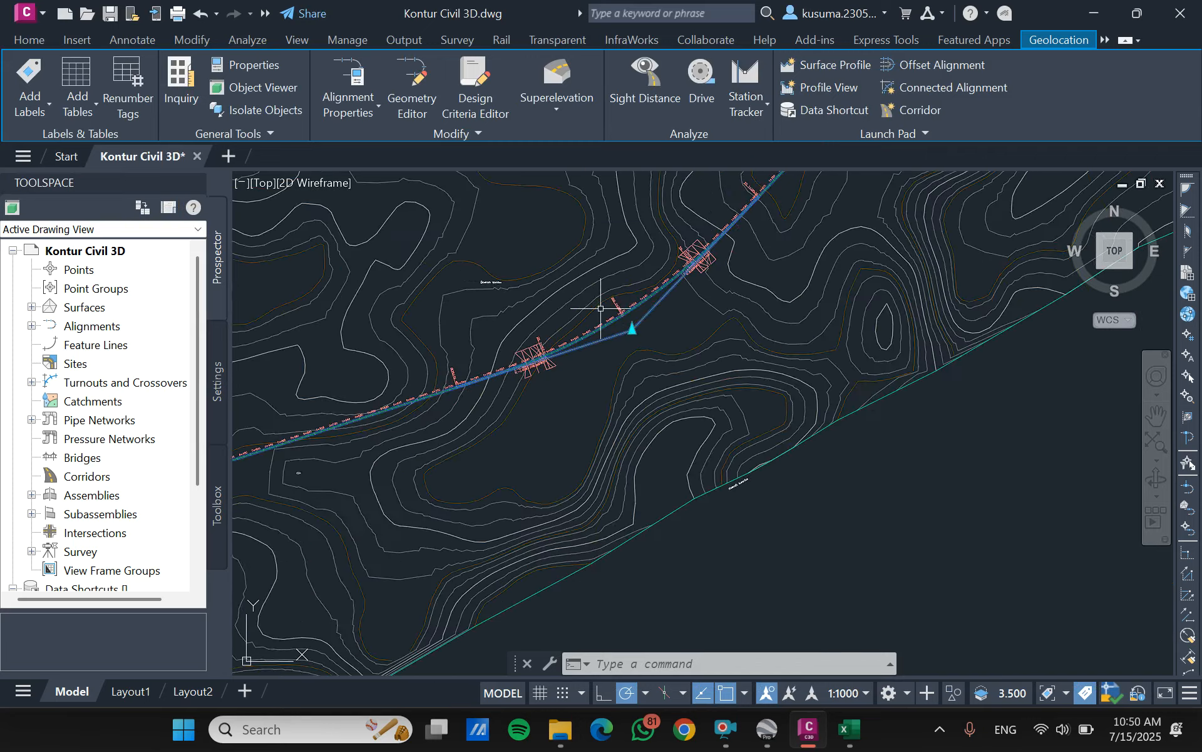
scroll(631, 272, "up", 5)
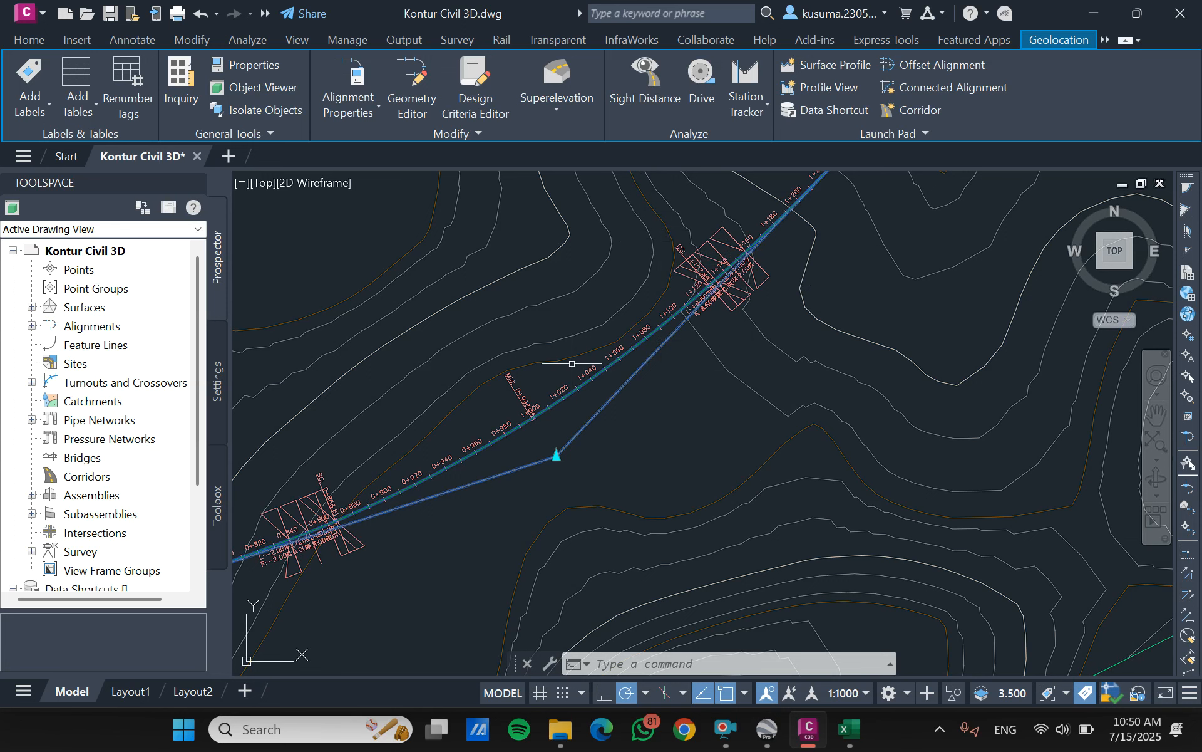
left_click(550, 95)
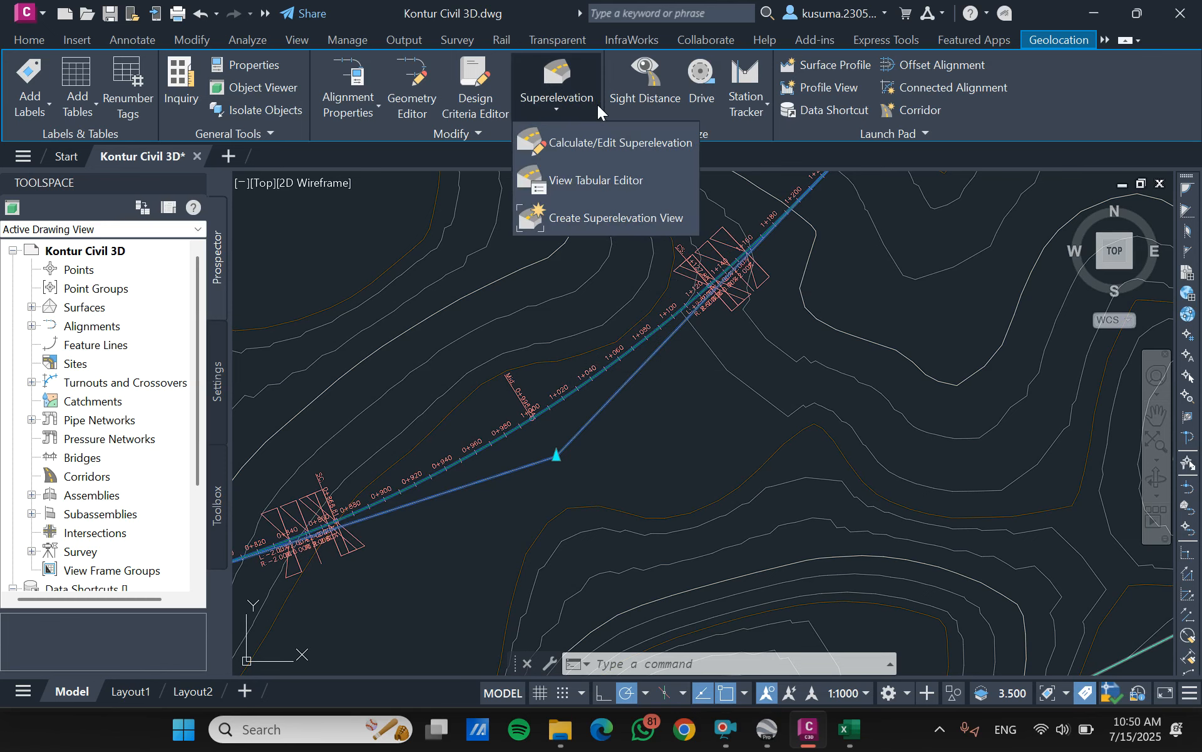
left_click(598, 227)
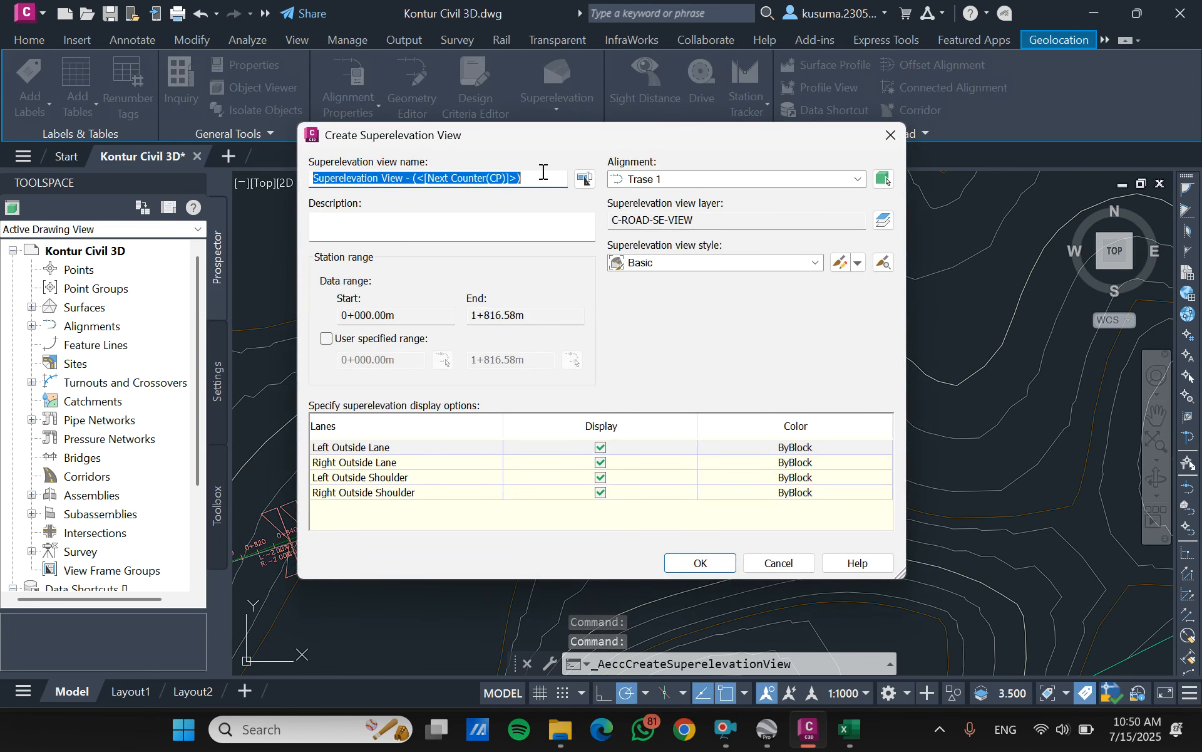
type("Superelevasi SCS")
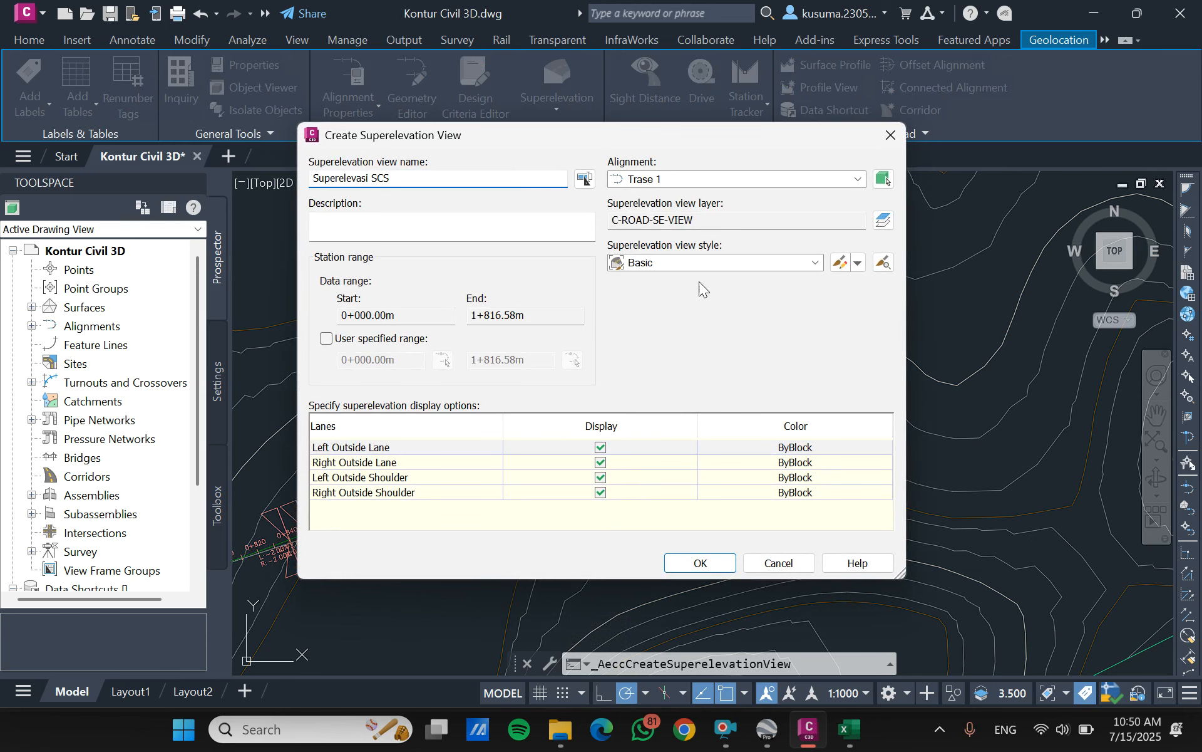
left_click(763, 185)
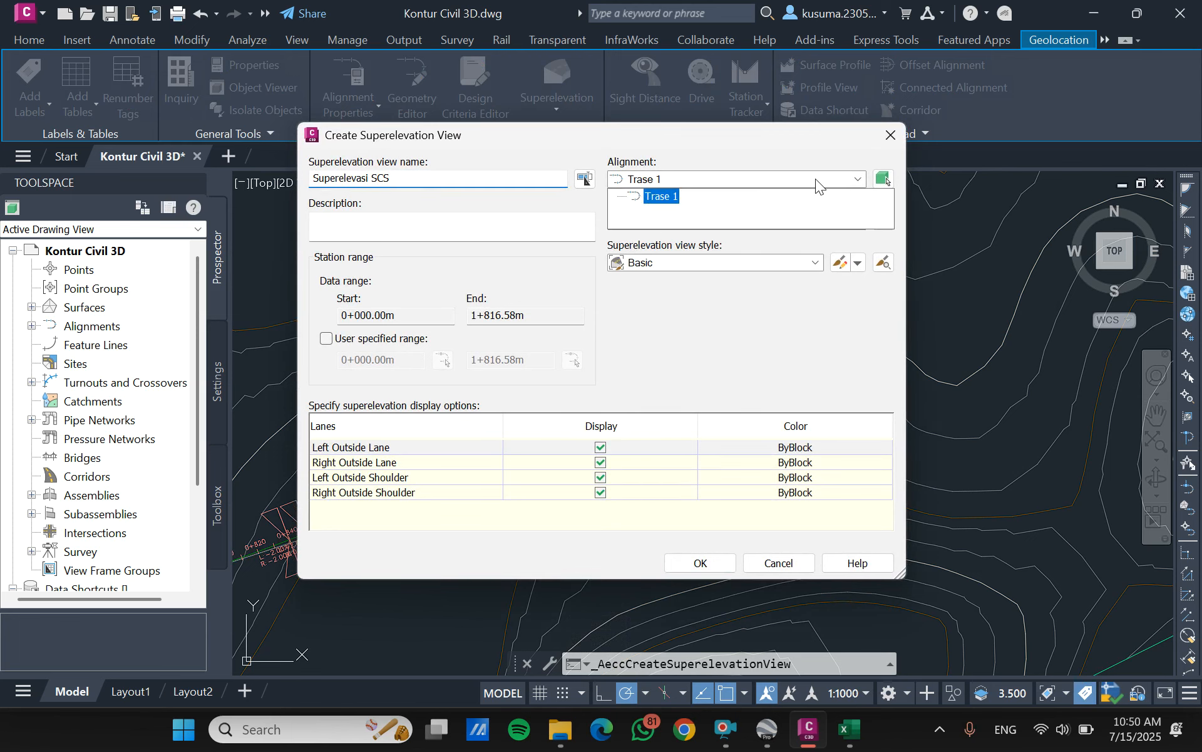
left_click(668, 199)
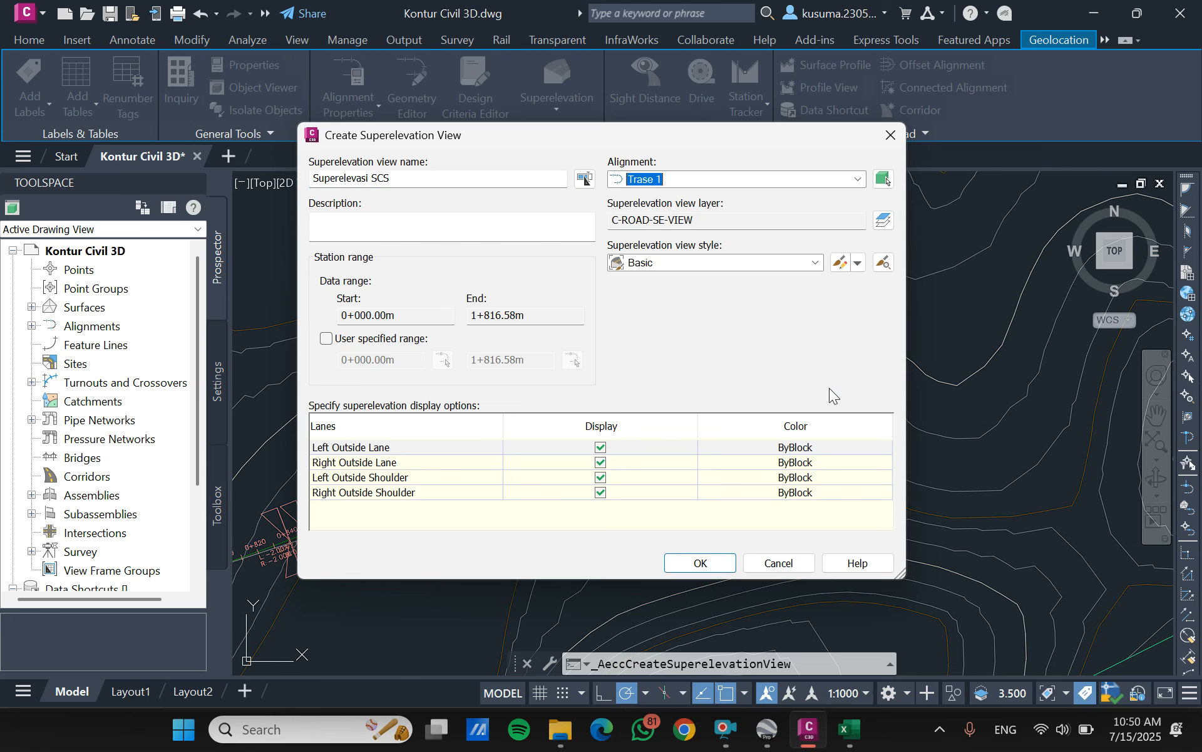
- Check the lane and shoulder display options, accept the view settings and place the superelevation view in empty space beside the contour map
left_click(623, 477)
left_click(600, 493)
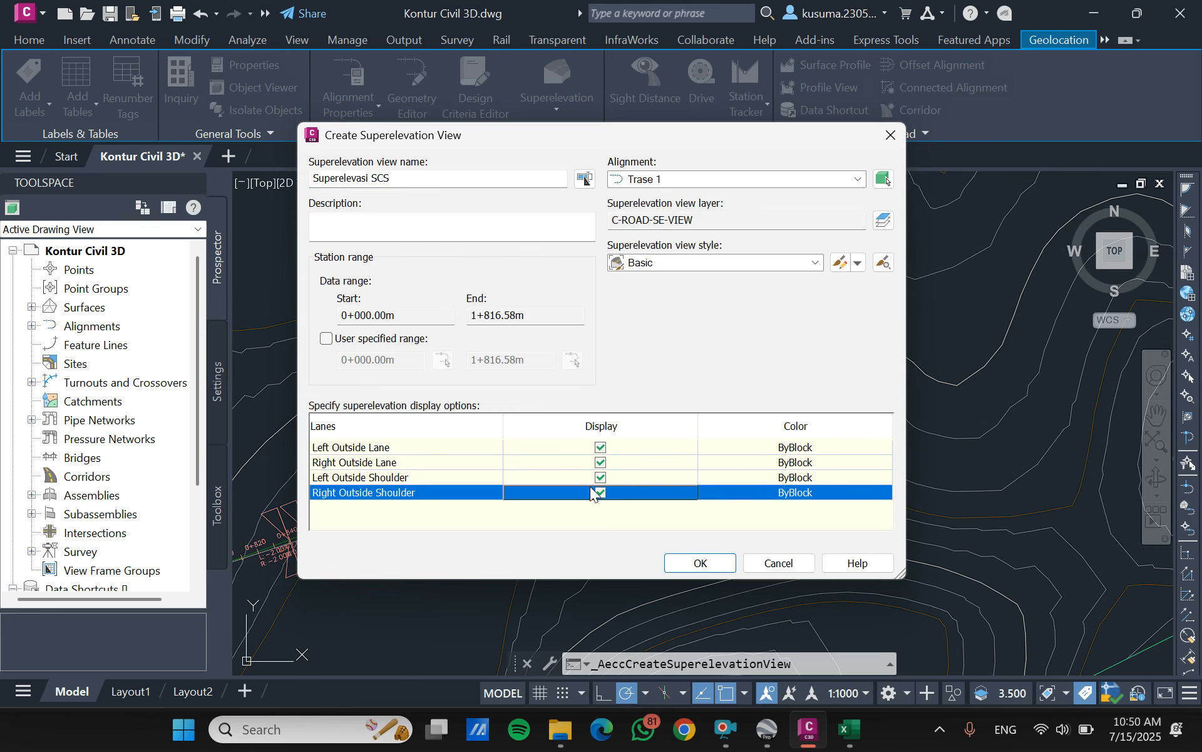
left_click(601, 477)
left_click(700, 562)
scroll(592, 272, "down", 5)
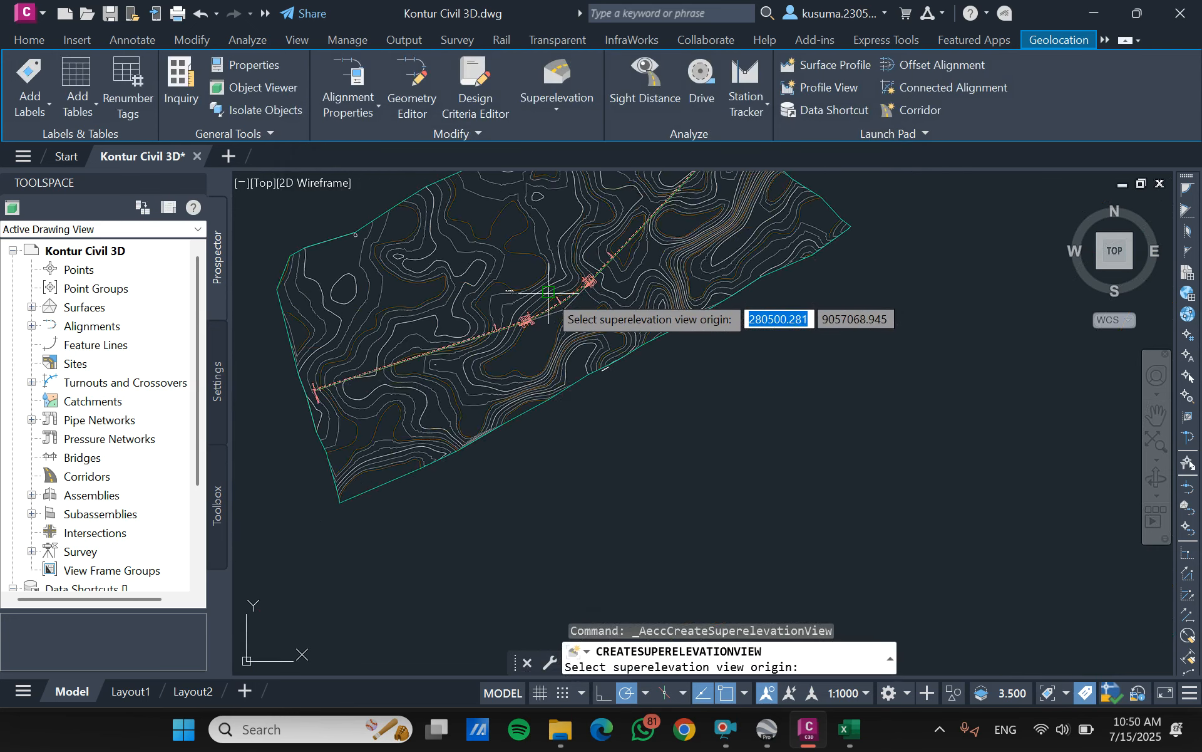
left_click(792, 243)
scroll(908, 263, "up", 6)
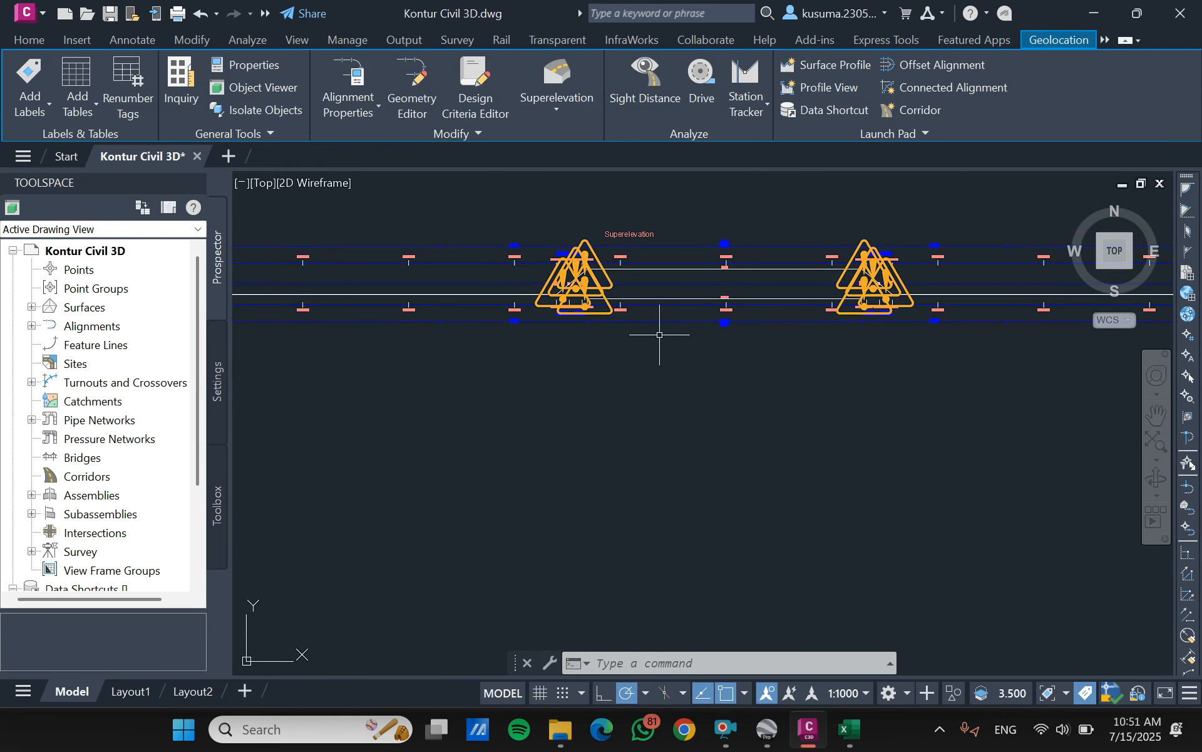
- Consult the design criteria and SCS bend calculations on the AI. HORIZONTAL sheet in Excel, then return to Civil 3D
left_click(850, 729)
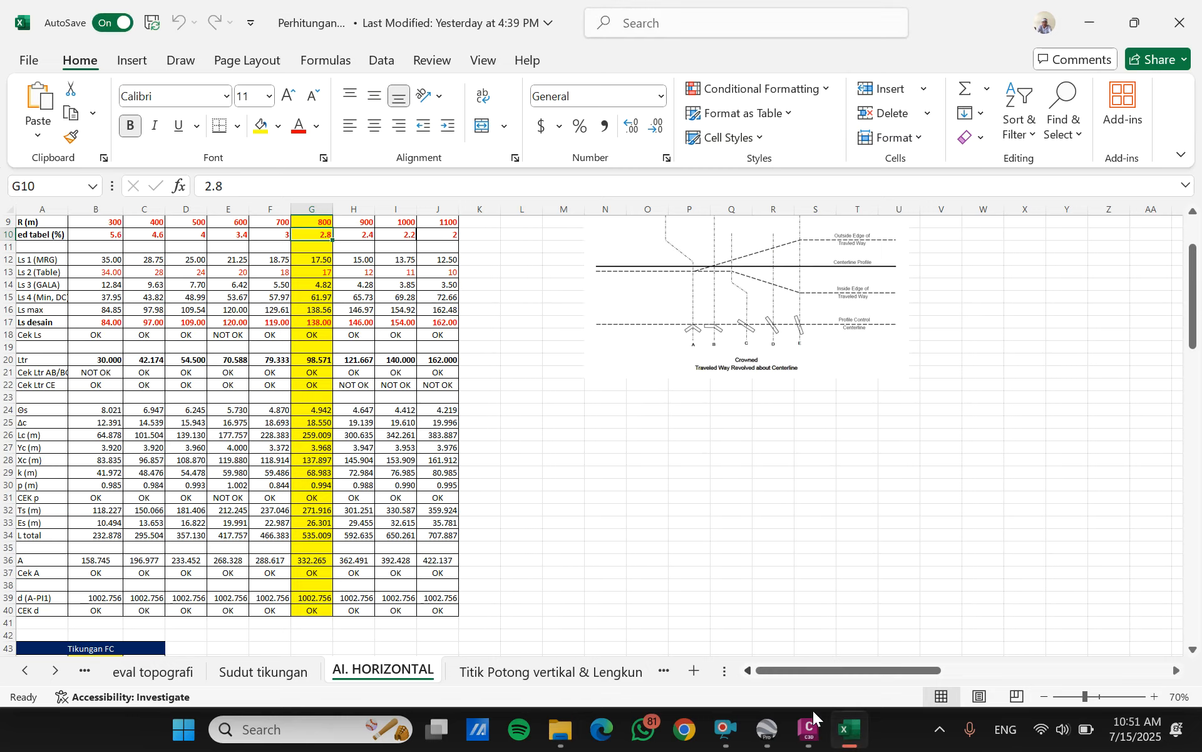
scroll(381, 433, "up", 3)
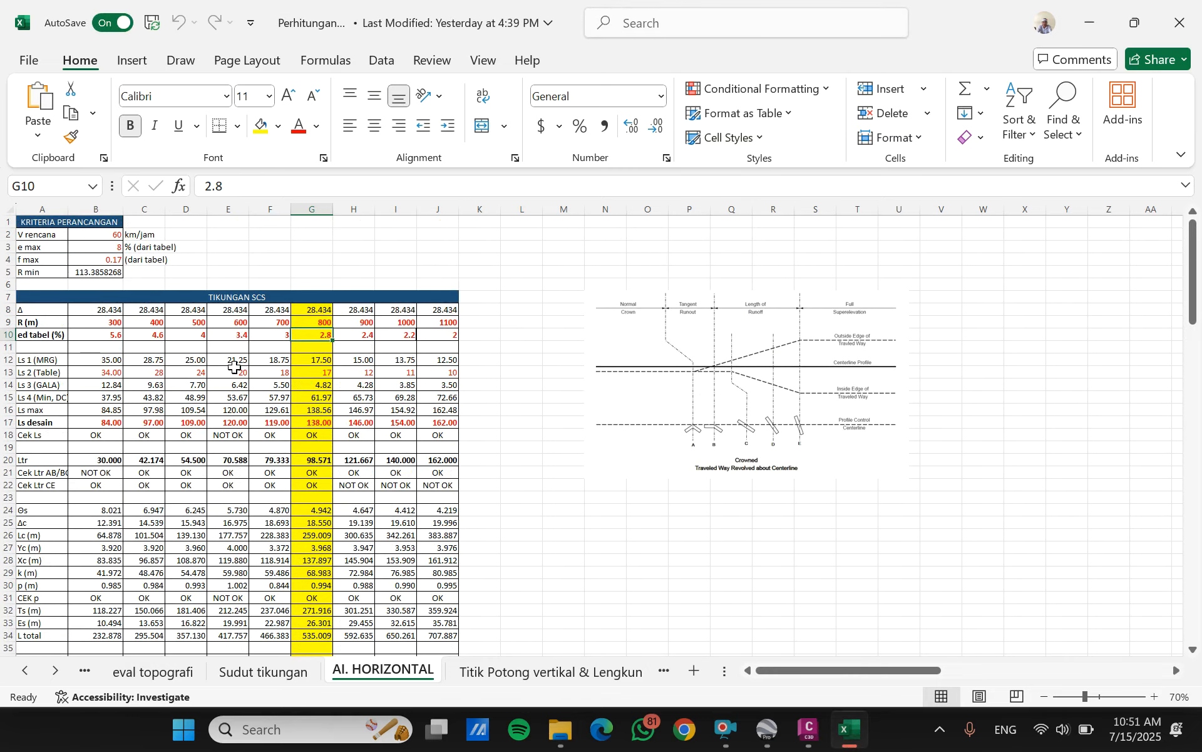
left_click(808, 729)
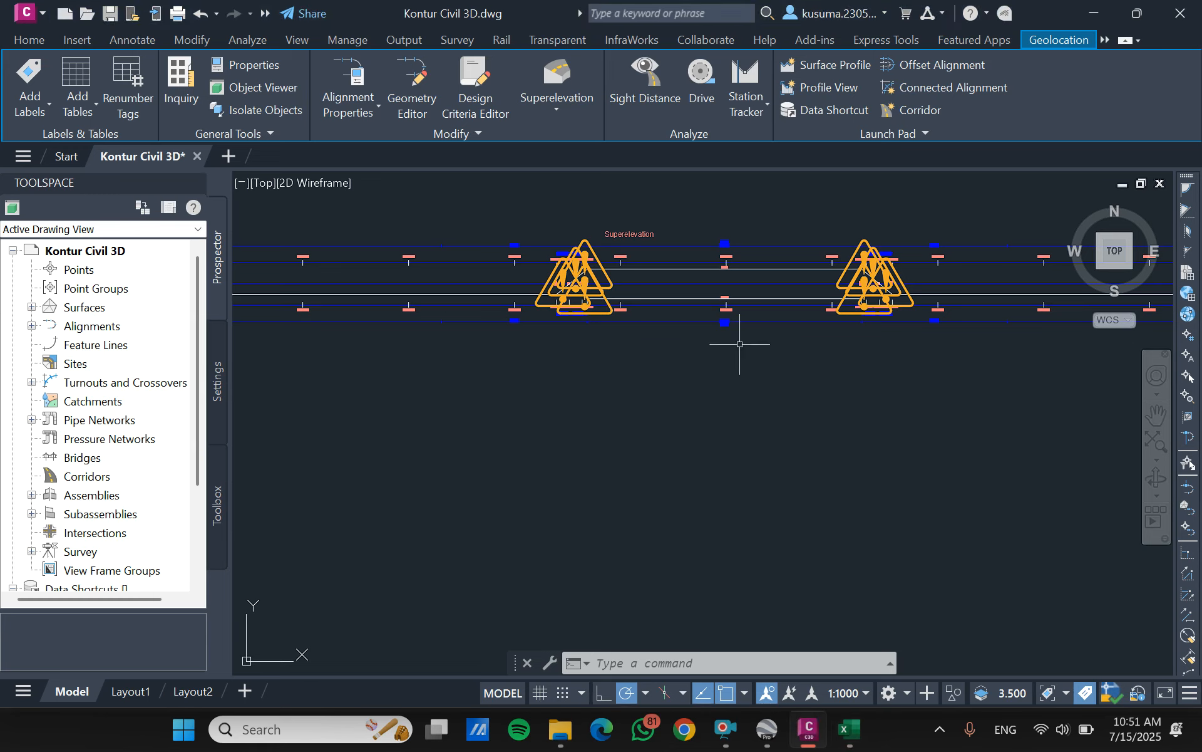
- Open the superelevation tabular editor for Trase 1, review its transition regions and select the transition-in runoff length
scroll(406, 341, "down", 5)
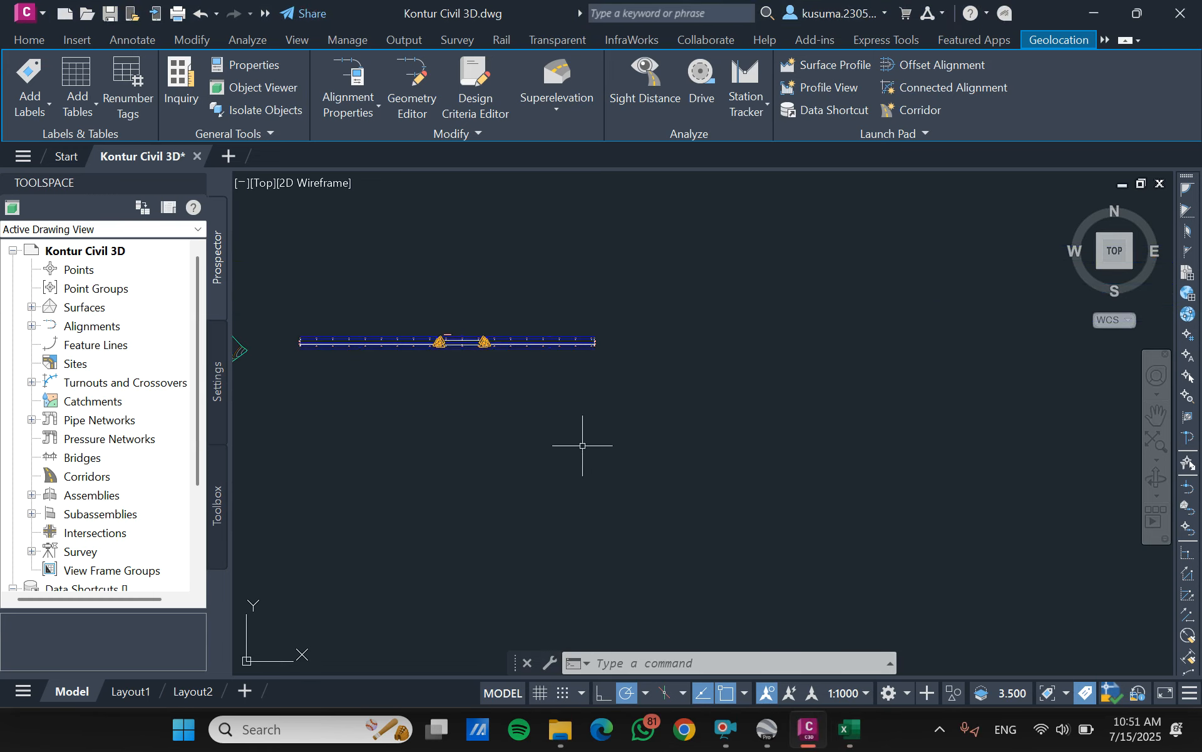
scroll(812, 443, "down", 3)
scroll(509, 416, "up", 4)
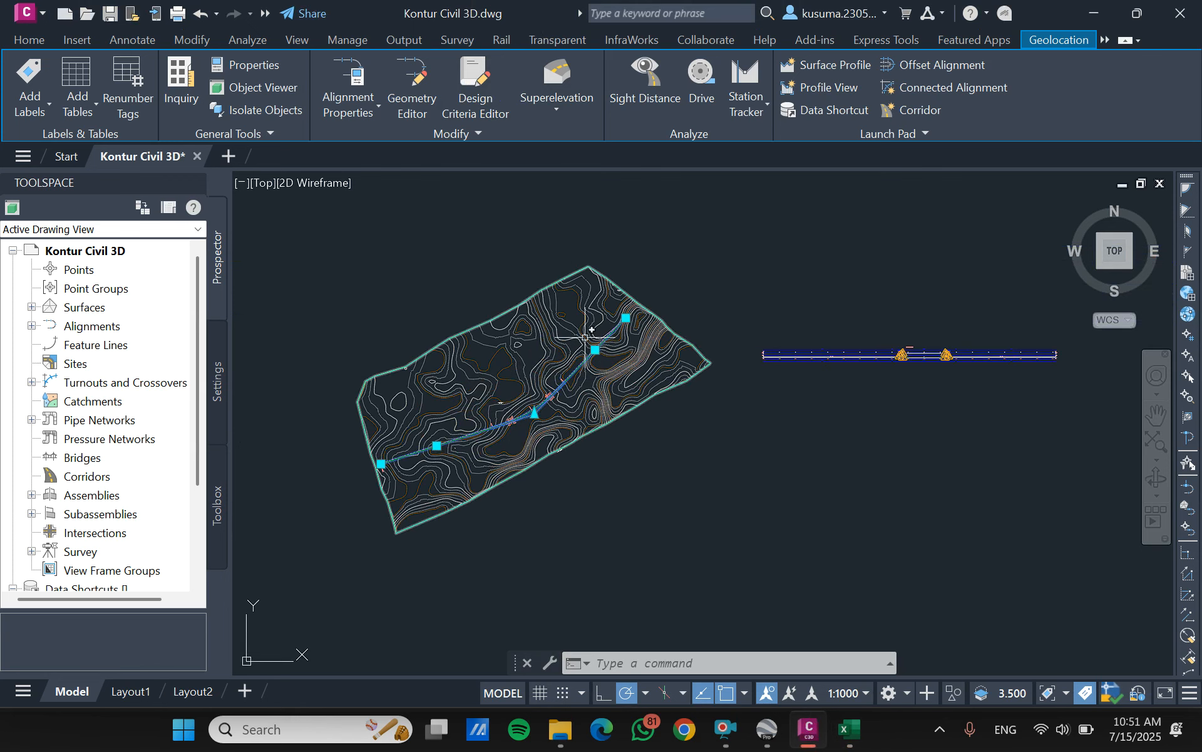
left_click(551, 94)
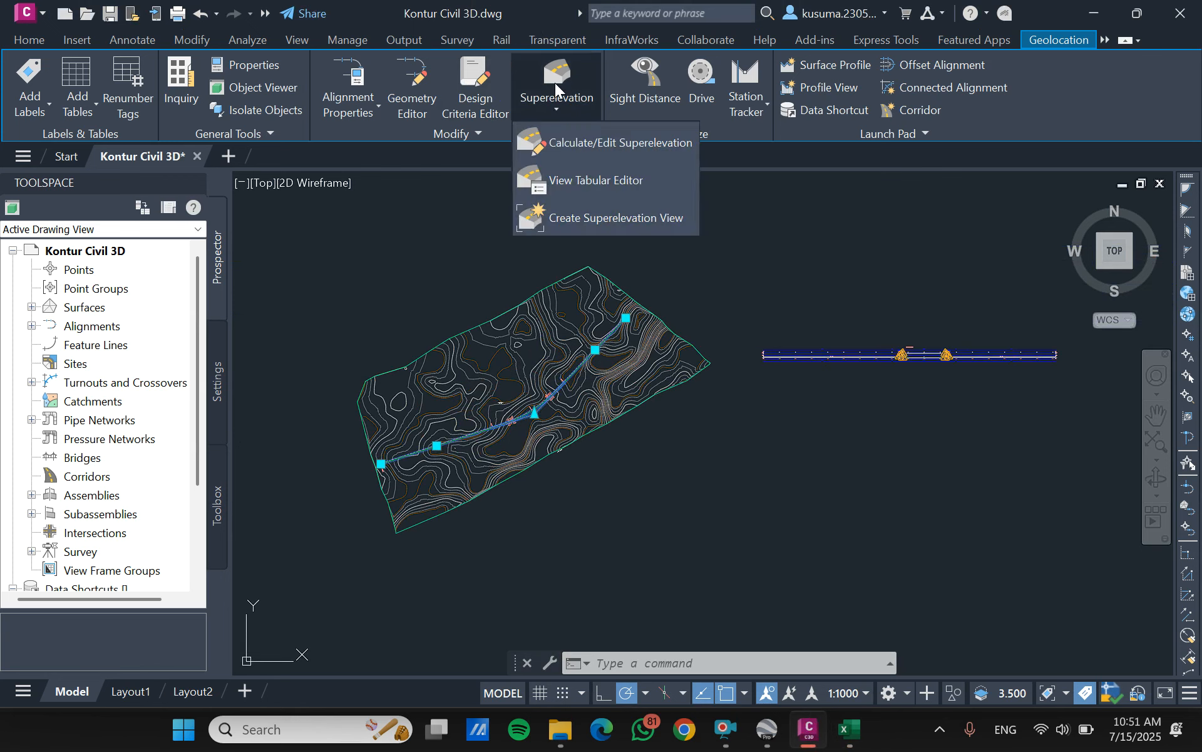
left_click(611, 185)
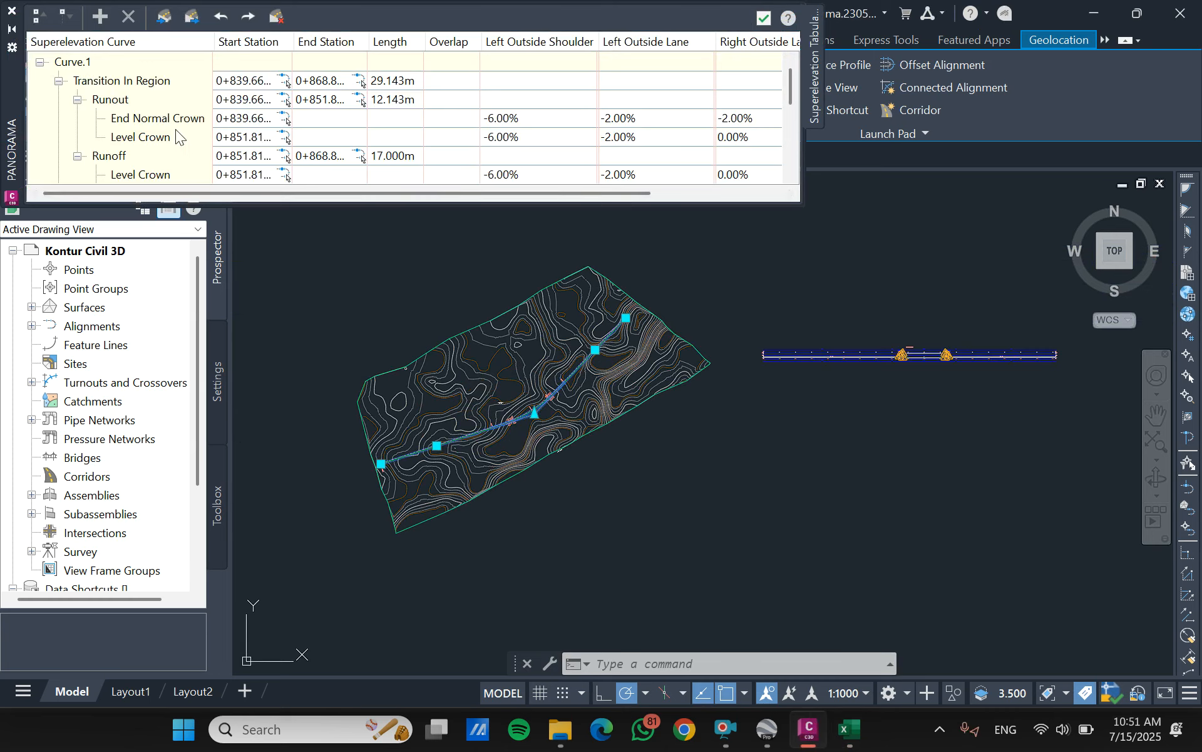
scroll(385, 129, "down", 2)
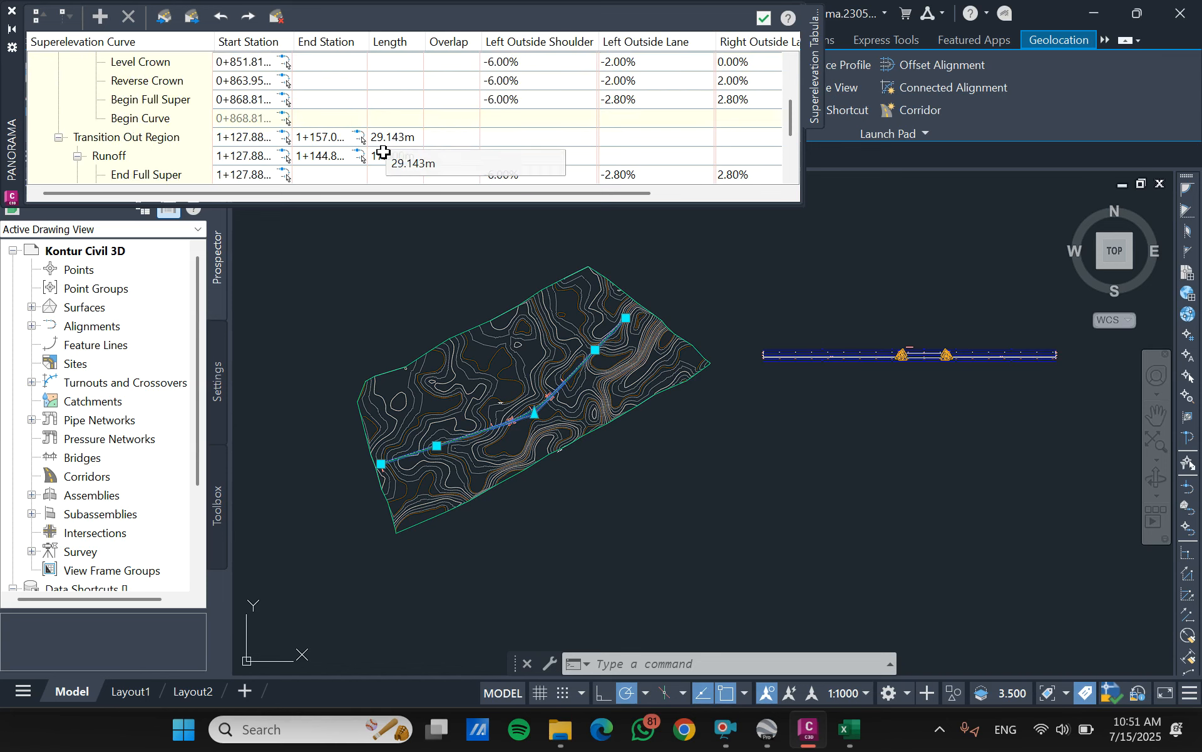
scroll(397, 171, "up", 2)
scroll(398, 144, "down", 2)
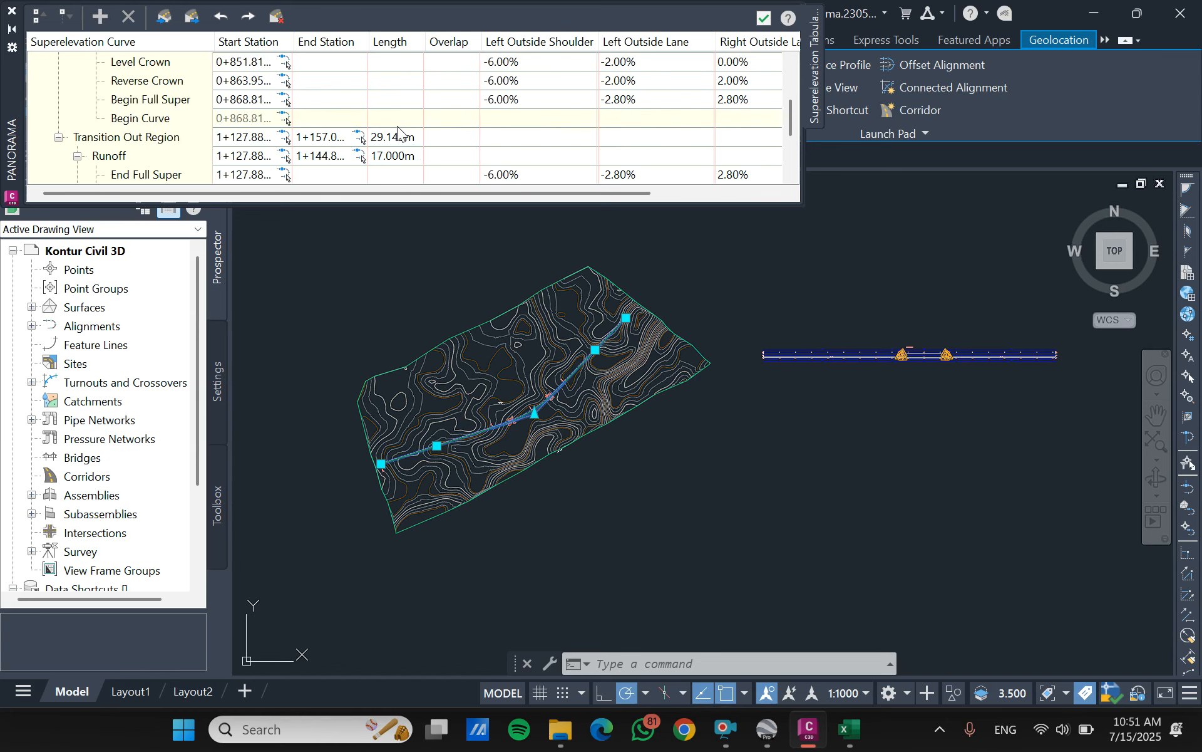
scroll(294, 135, "down", 2)
scroll(316, 145, "up", 4)
left_click(404, 156)
left_click(404, 156)
- Switch to Excel and check Ls desain, ed tabel and Ltr for the highlighted 800 m radius column
left_click(851, 730)
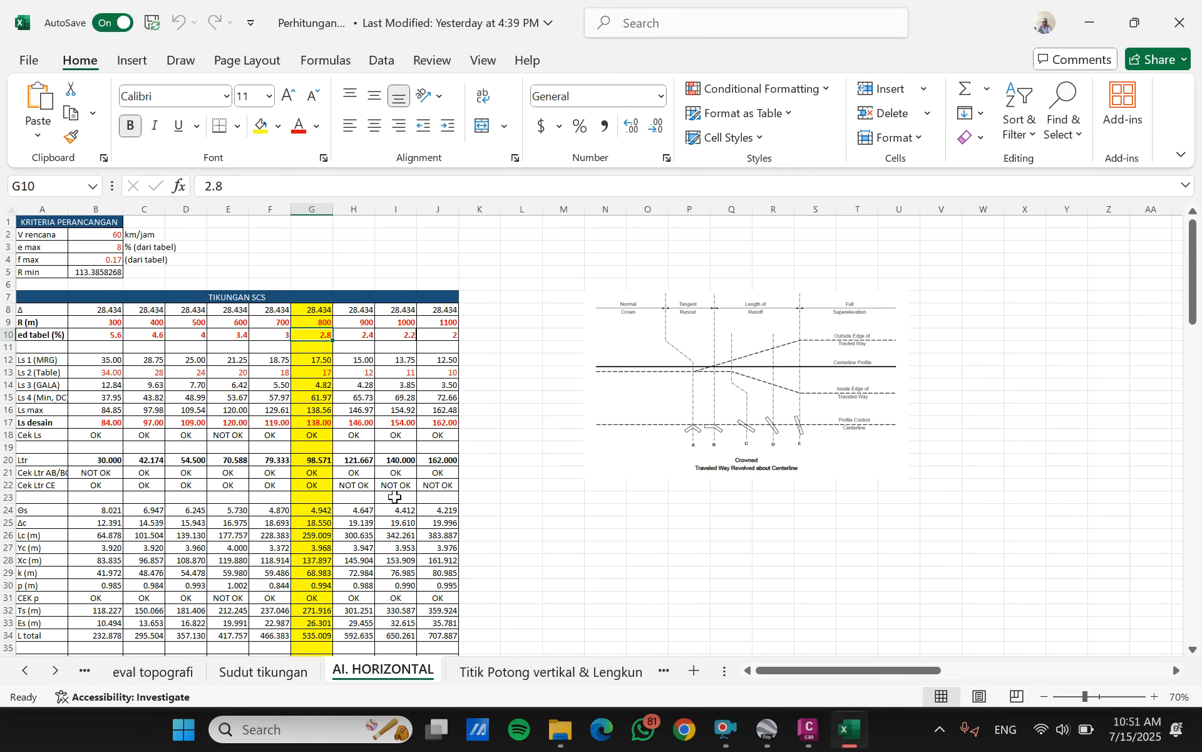
left_click(317, 421)
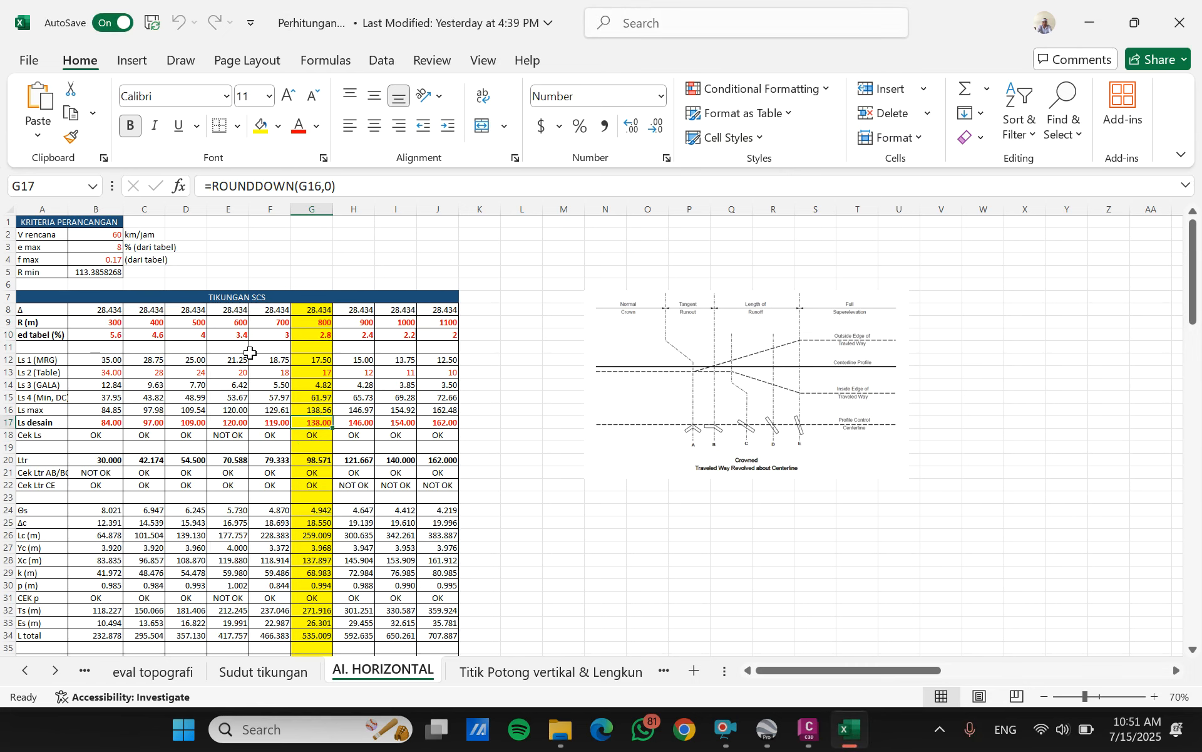
scroll(376, 435, "down", 3)
scroll(355, 434, "up", 3)
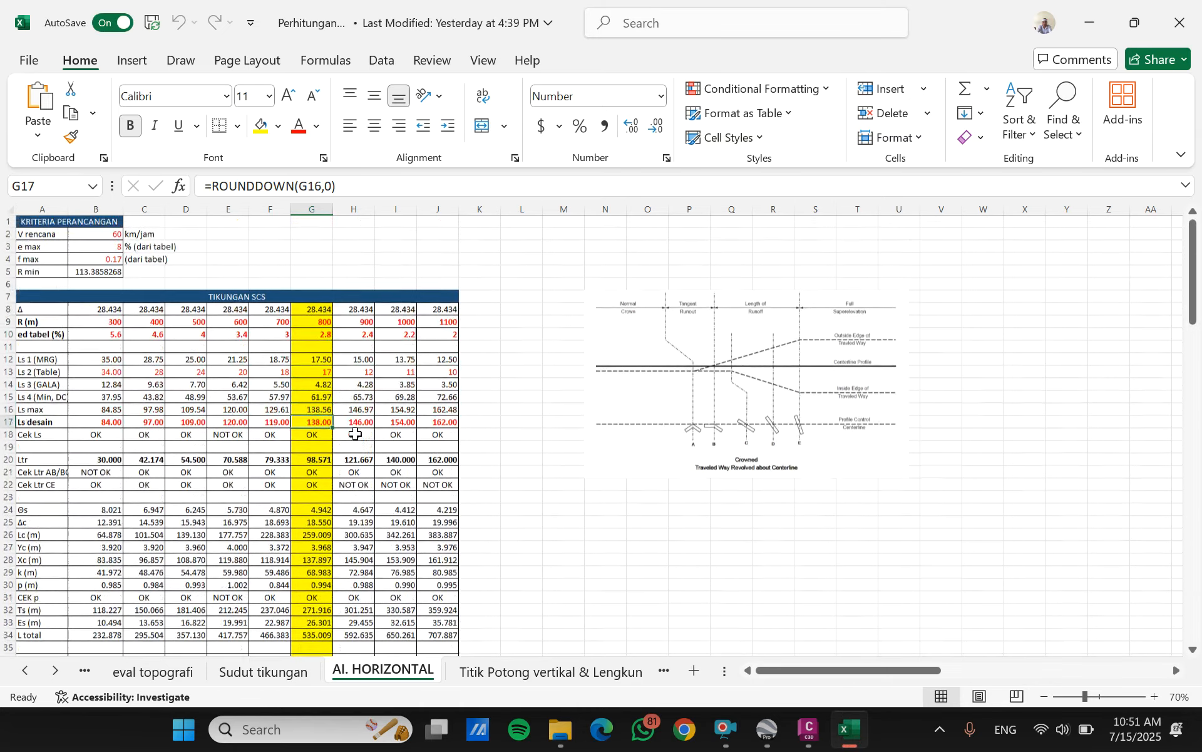
left_click(315, 334)
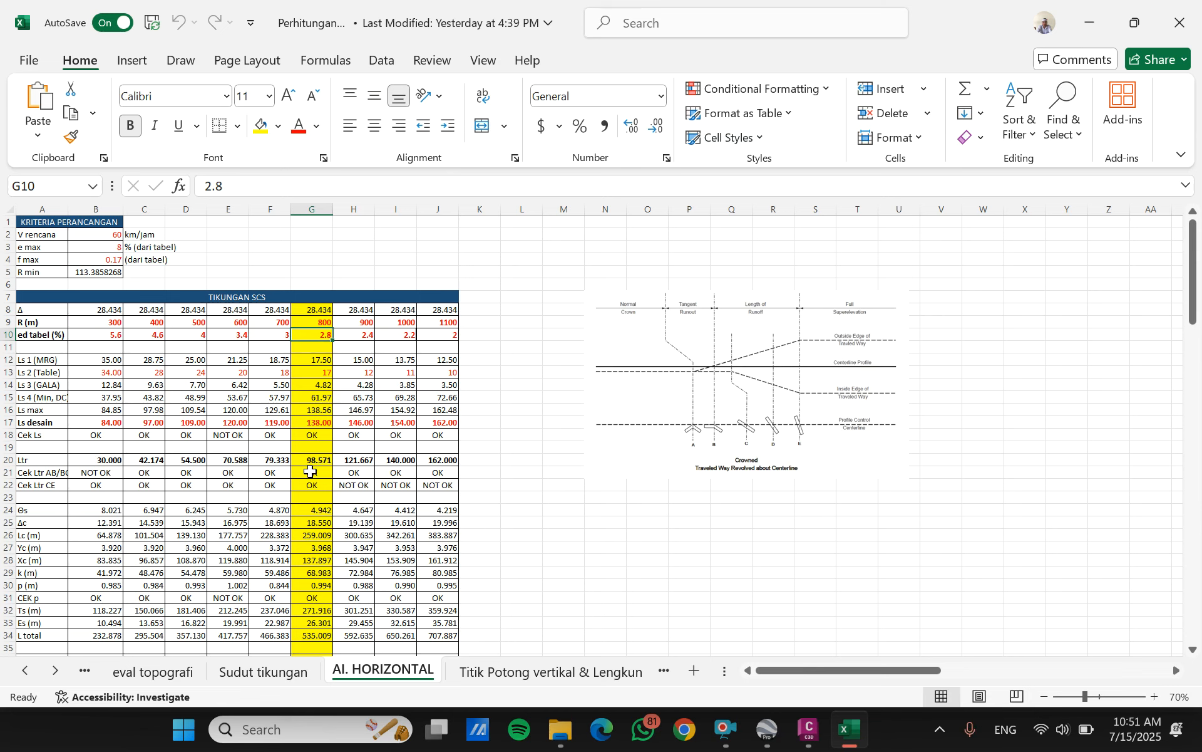
left_click(314, 461)
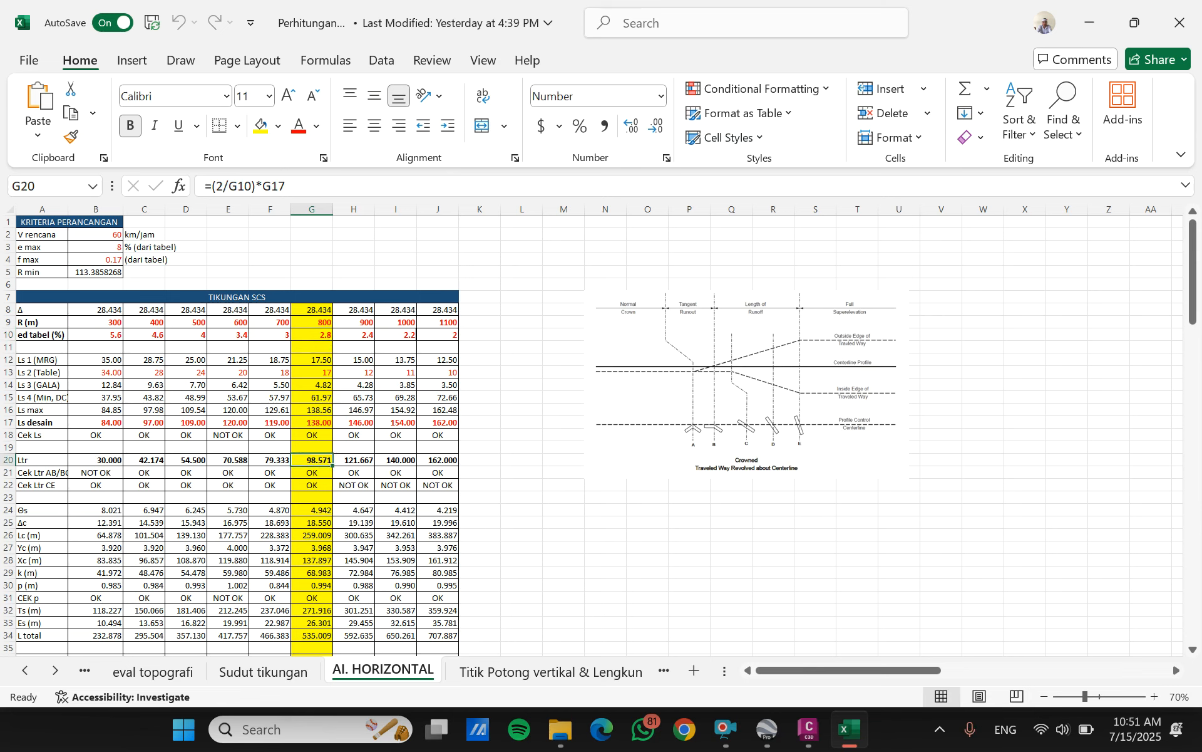
- Return to Civil 3D and set the transition-in region's runoff length to 138 m
left_click(808, 729)
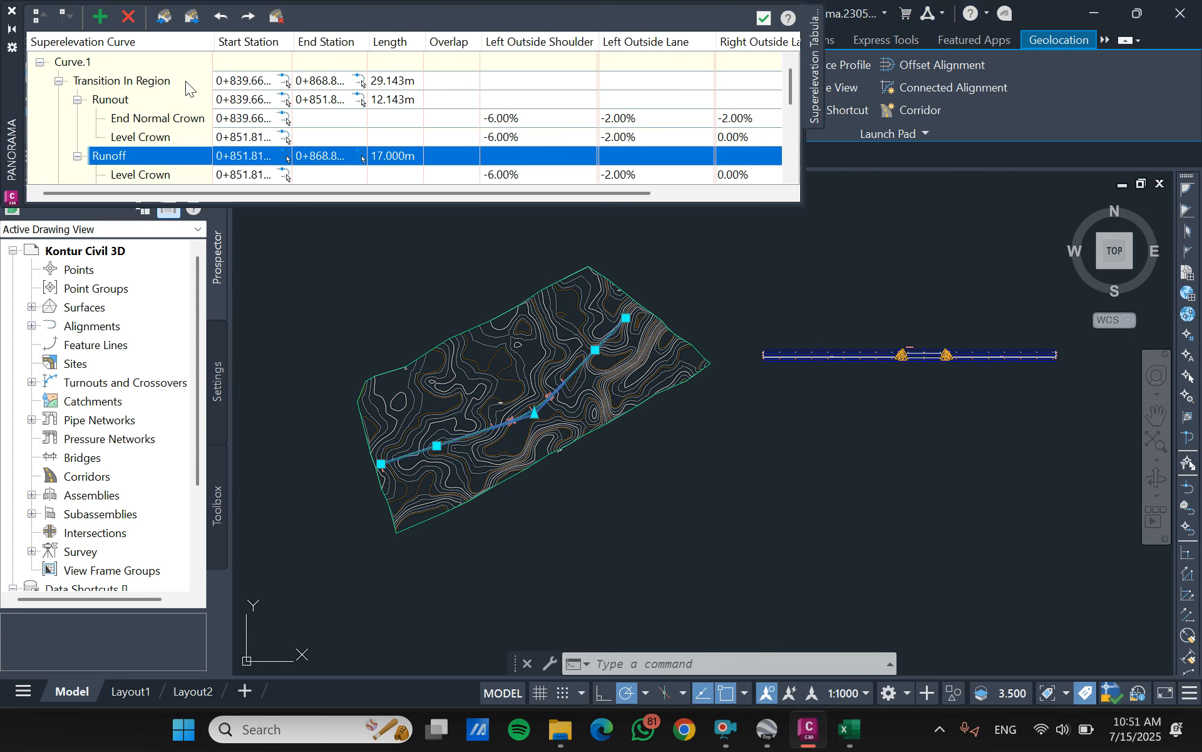
double_click(401, 155)
type("13")
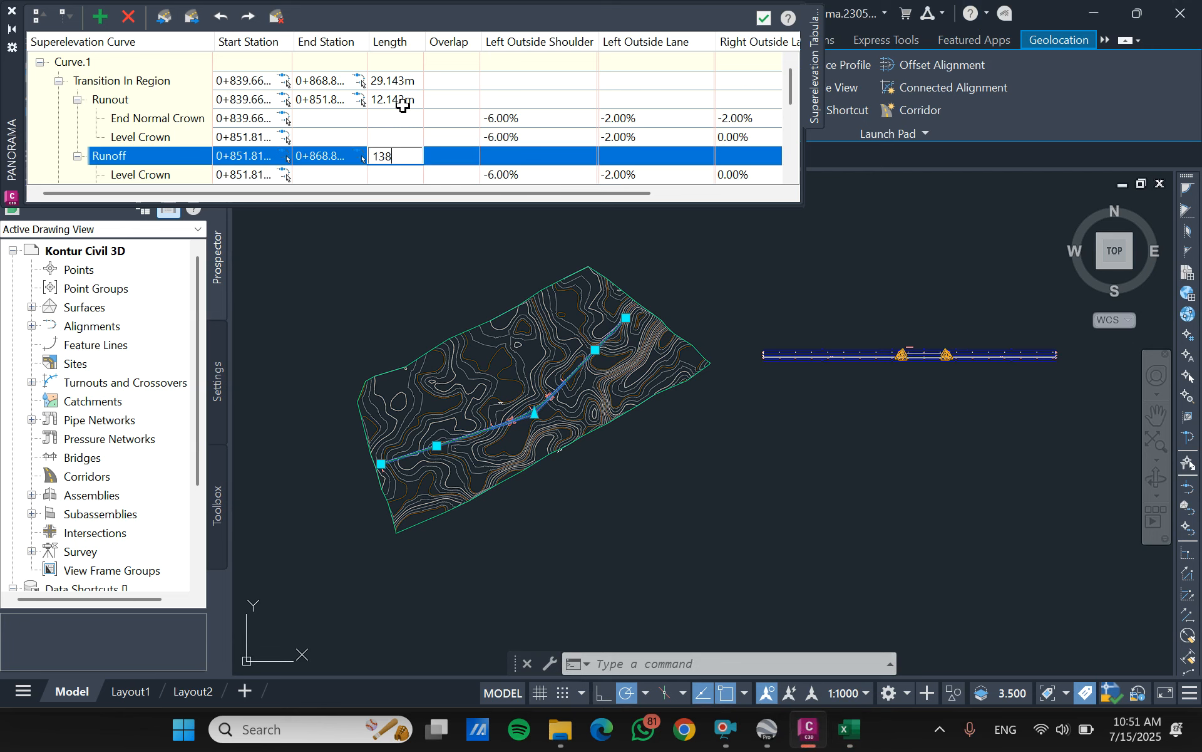
type("8")
key("Return")
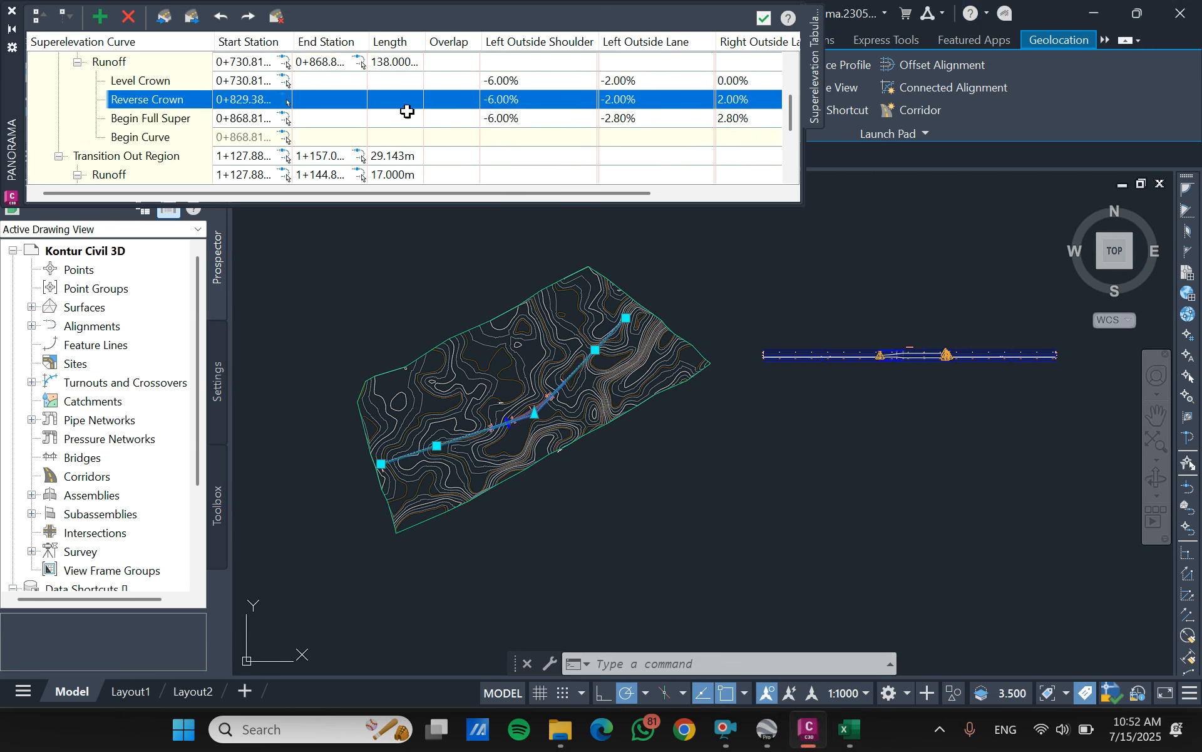
- Set the transition-in region's runout length to 98.571 m
double_click(411, 99)
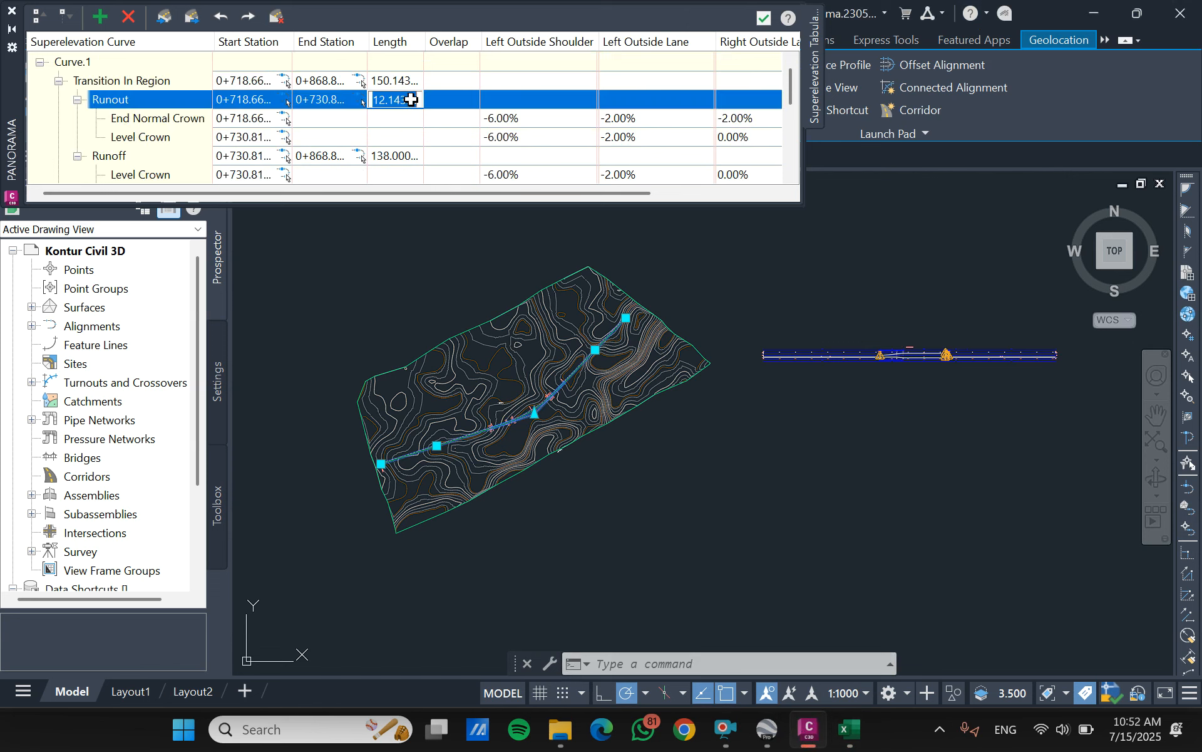
type("98.571")
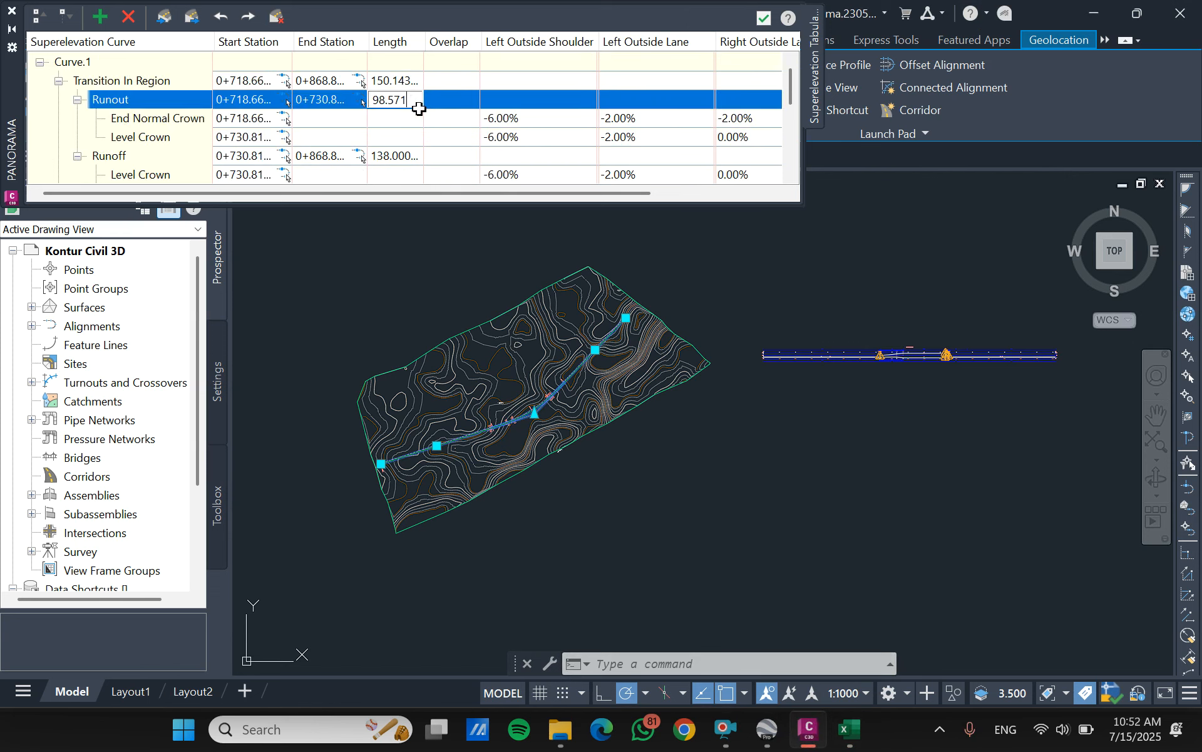
key("Return")
- Set the transition-out region's runout length to 98.571 m
scroll(379, 121, "down", 2)
scroll(378, 121, "down", 2)
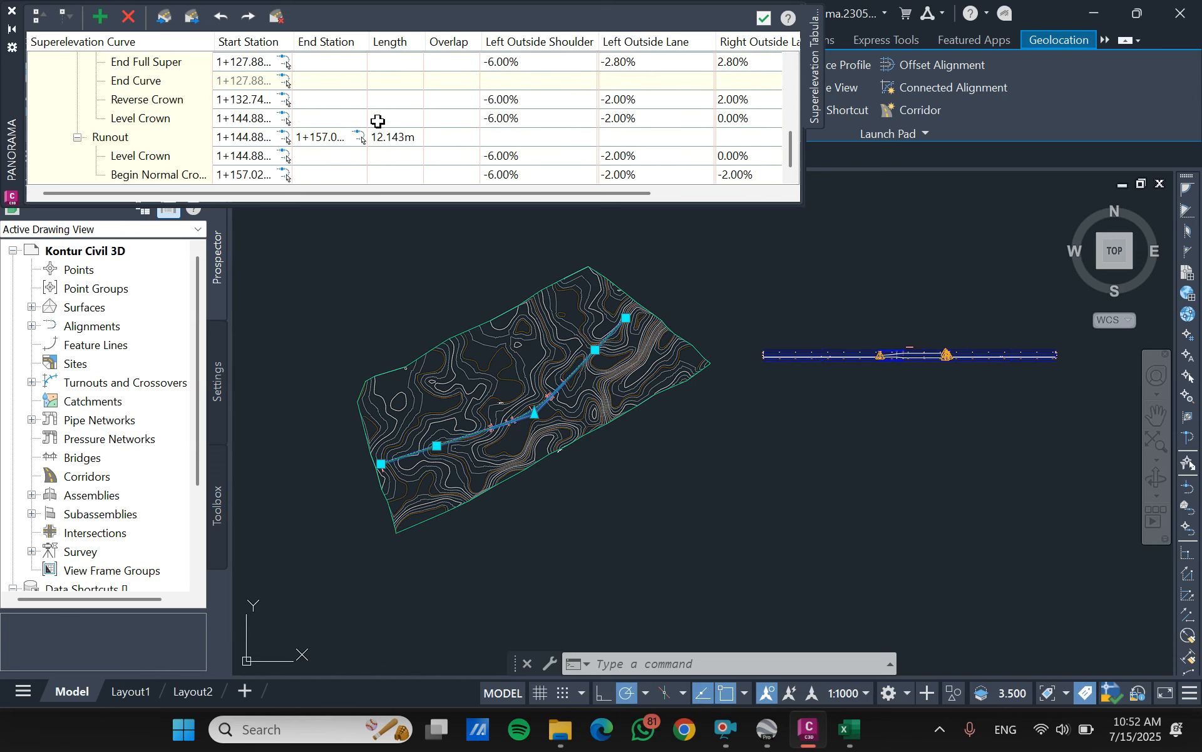
double_click(419, 136)
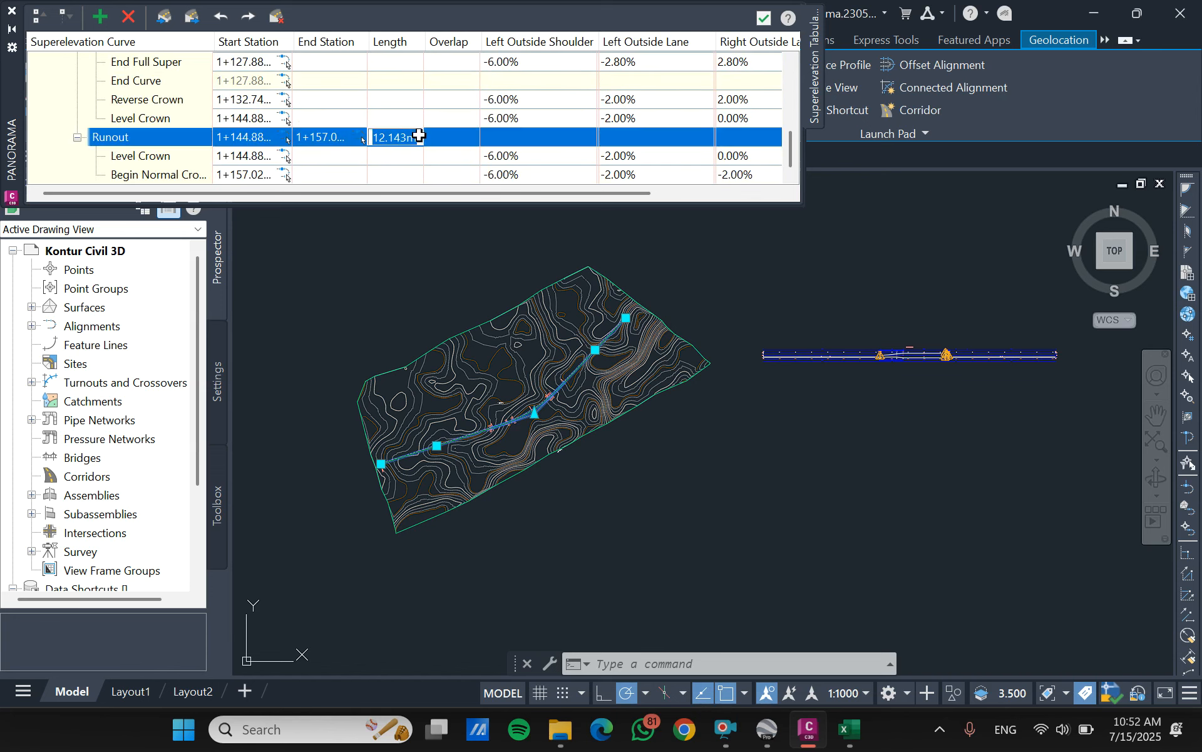
type("1")
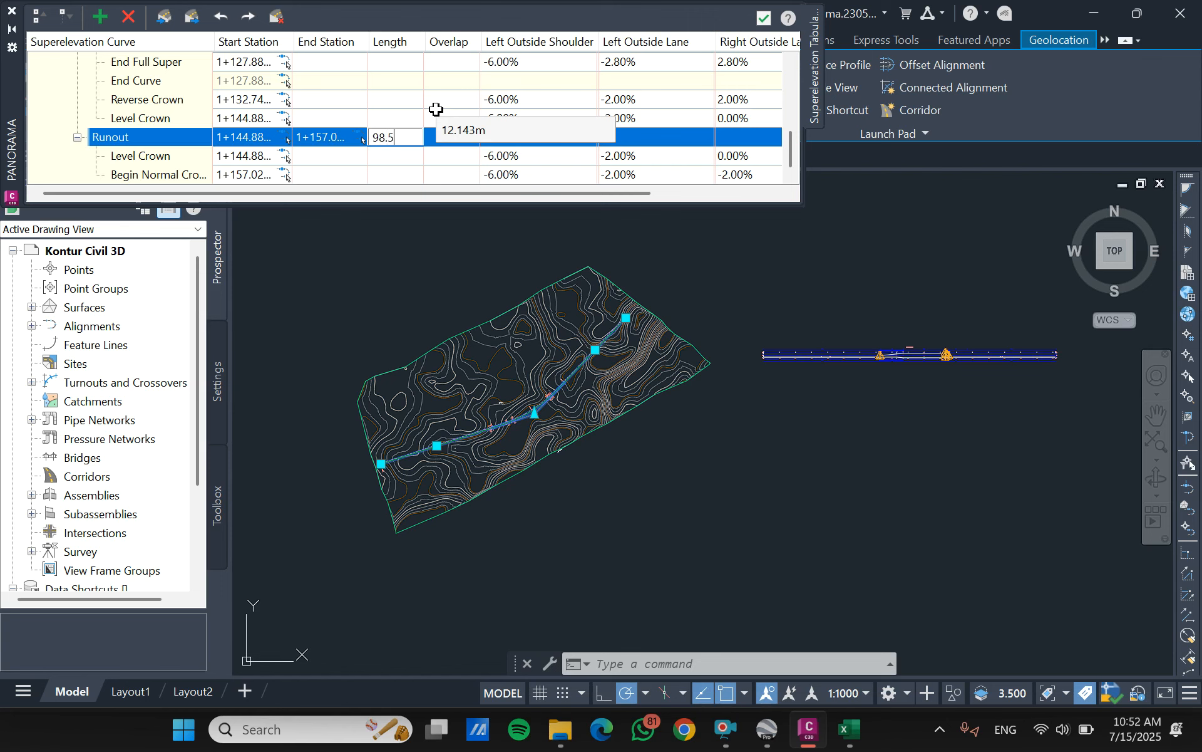
key("Return")
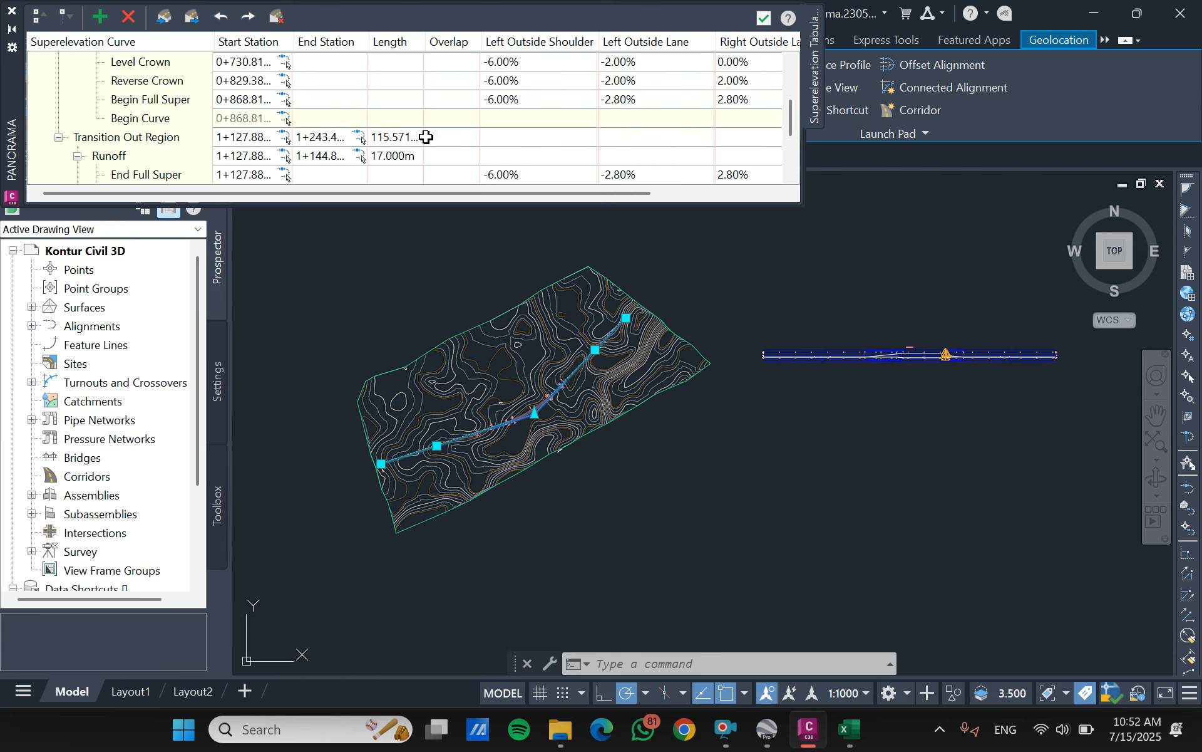
- Set the transition-out region's runoff length to 138 m
left_click(401, 153)
type("138")
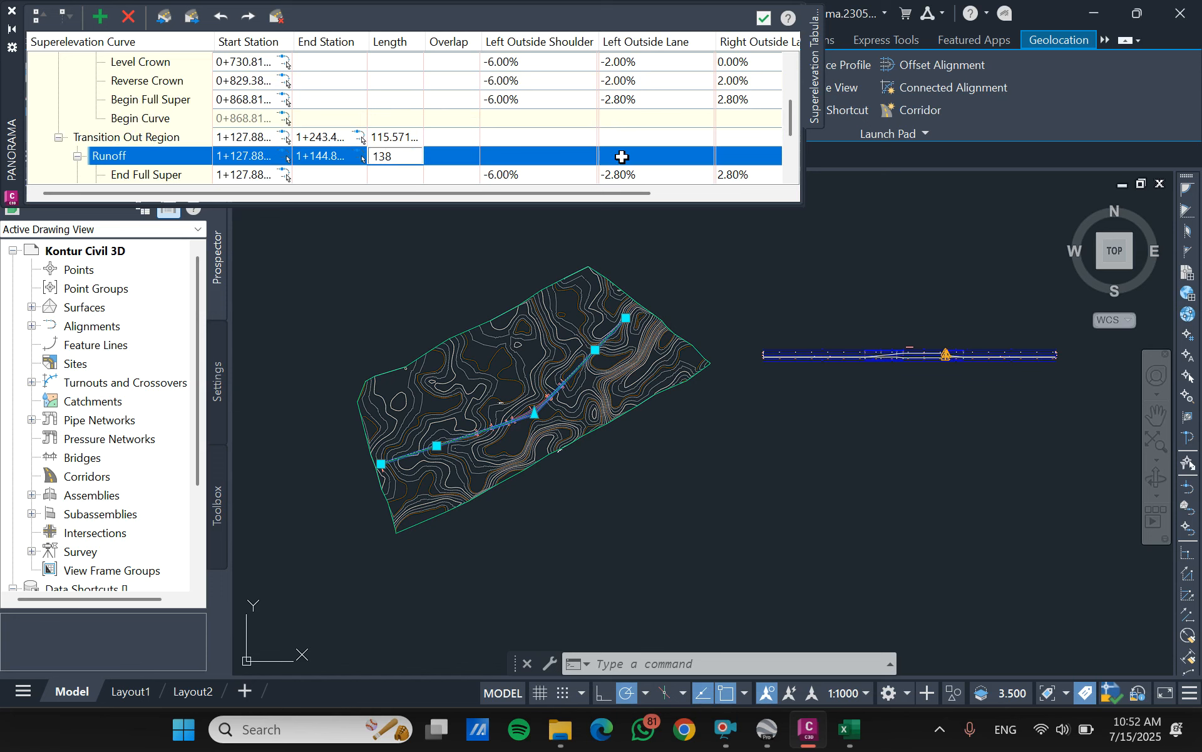
left_click(645, 100)
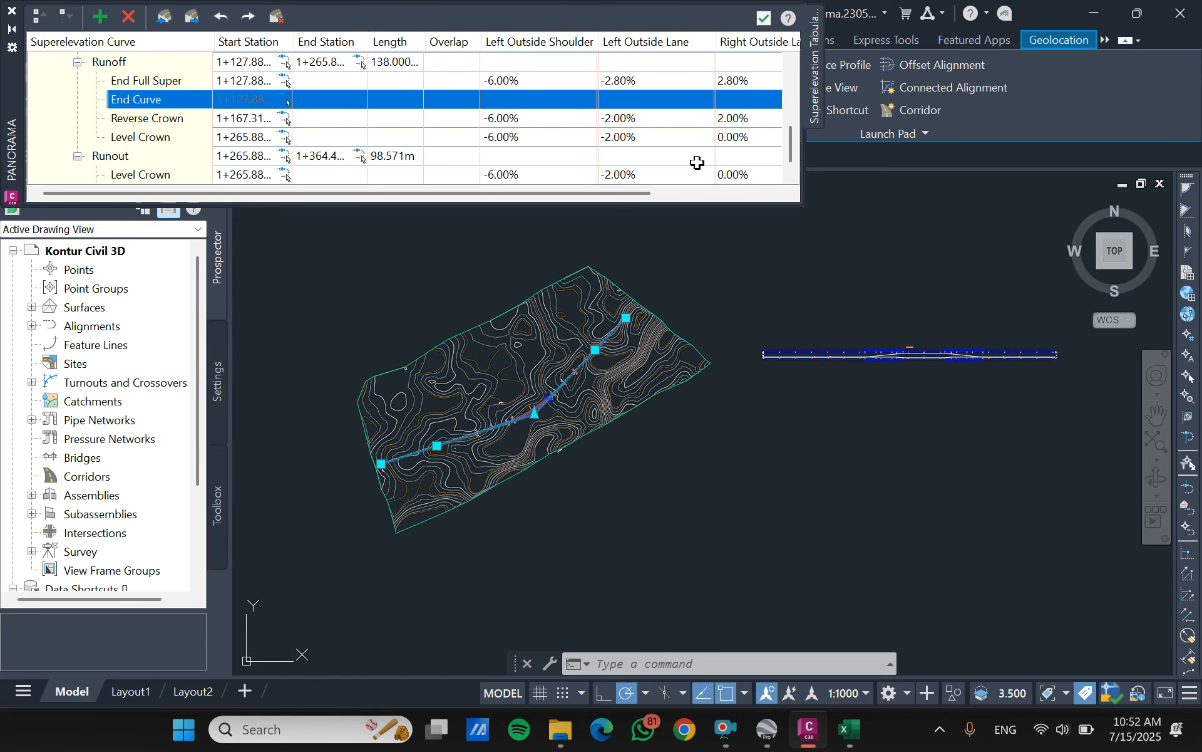
- Check the transition-out lengths and outside lane slopes against the highlighted 800 m radius column in Excel, and return to Civil 3D
scroll(595, 132, "down", 1)
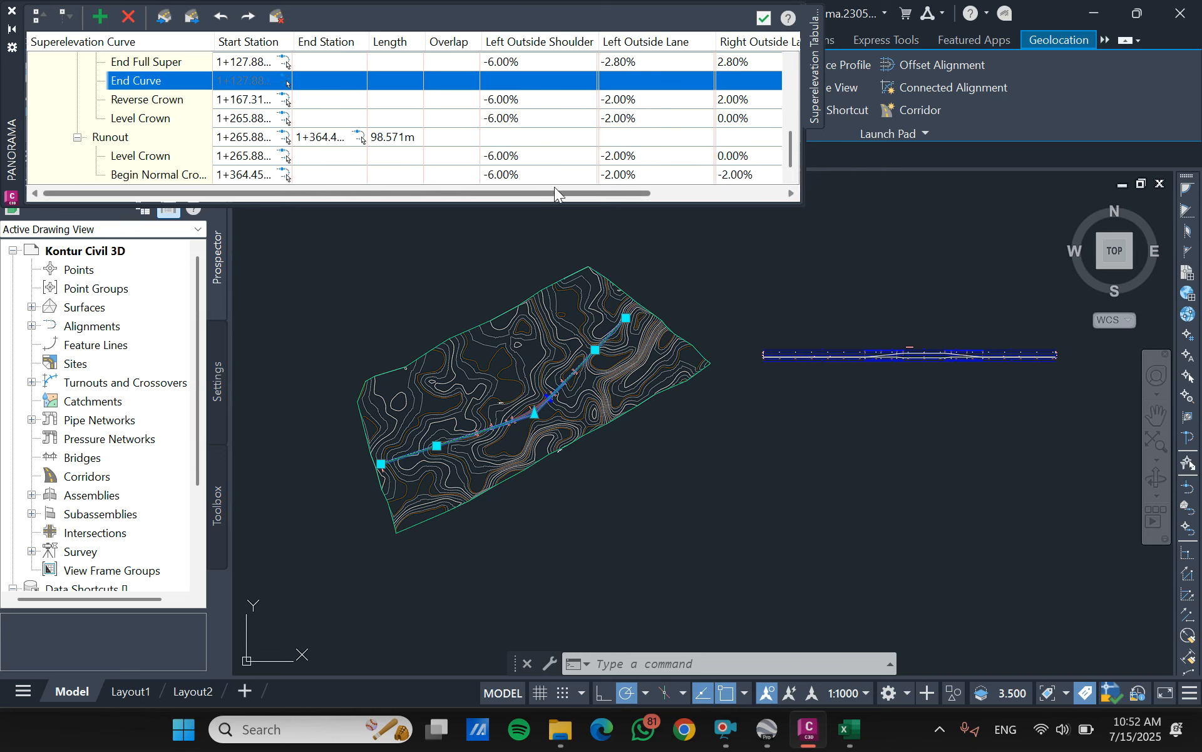
left_click_drag(553, 193, 714, 208)
scroll(521, 166, "up", 4)
scroll(513, 134, "down", 2)
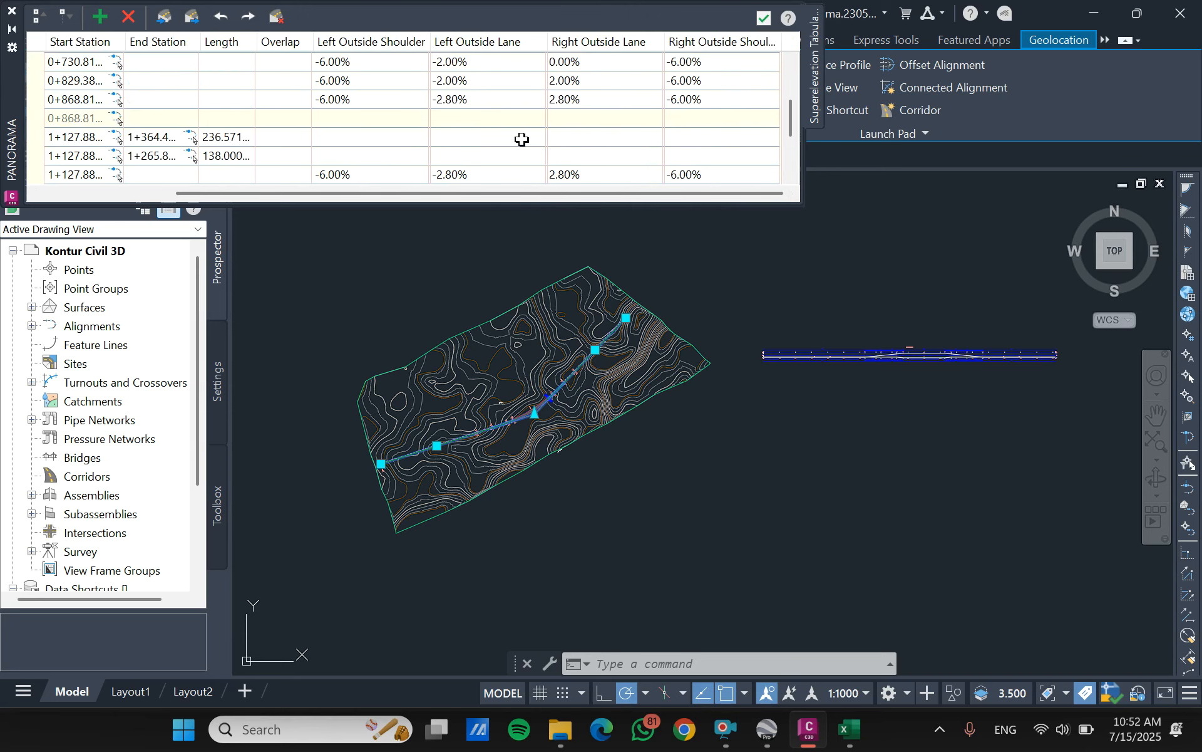
left_click(840, 741)
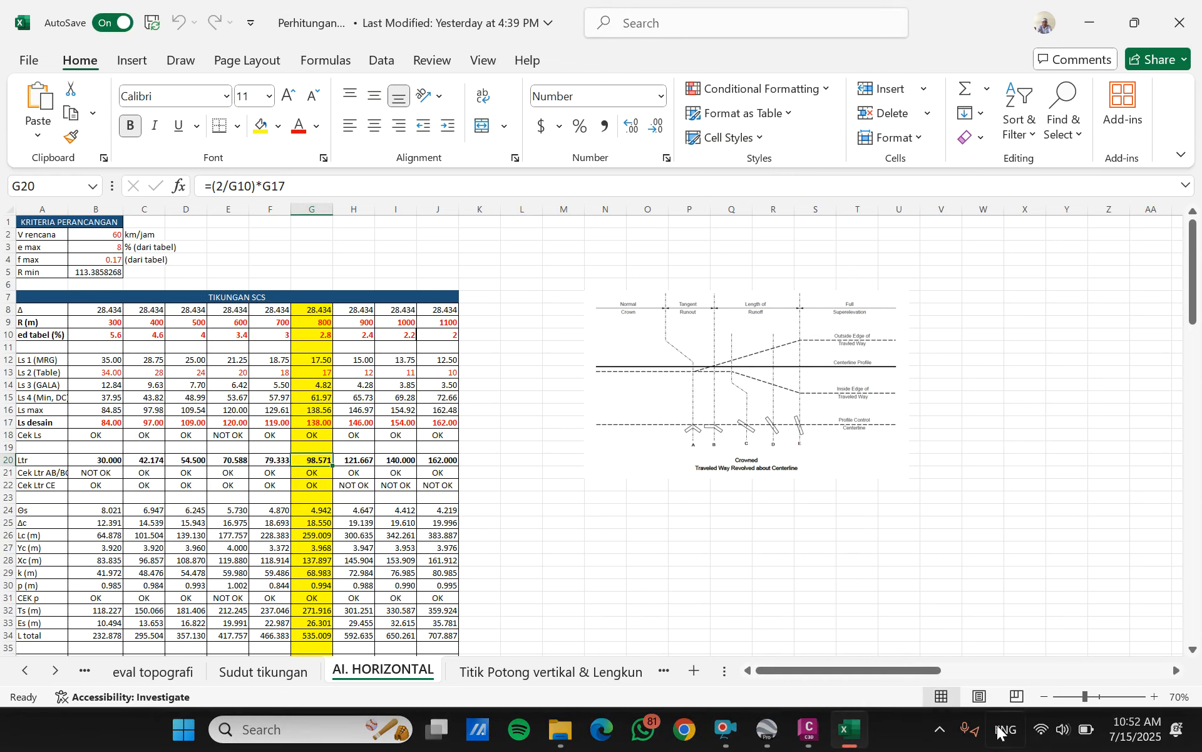
left_click(809, 730)
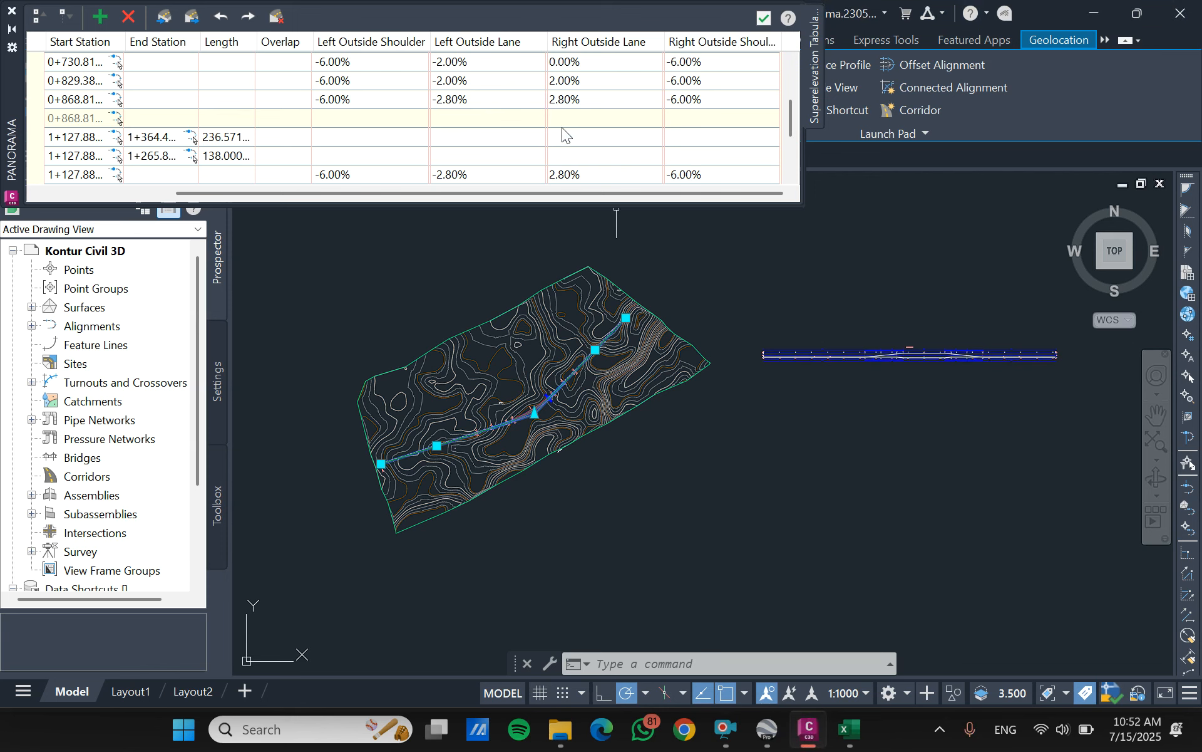
left_click(620, 80)
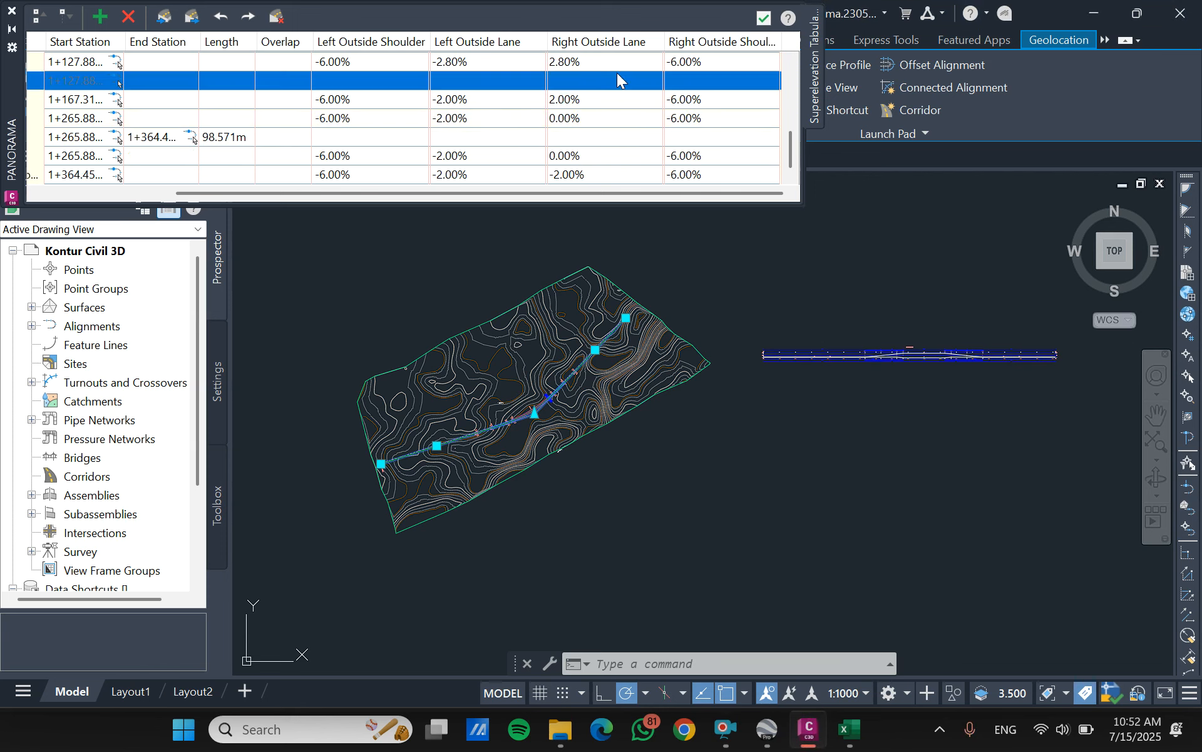
- Accept and close the superelevation table, and inspect the diagram in the superelevation view
left_click(764, 18)
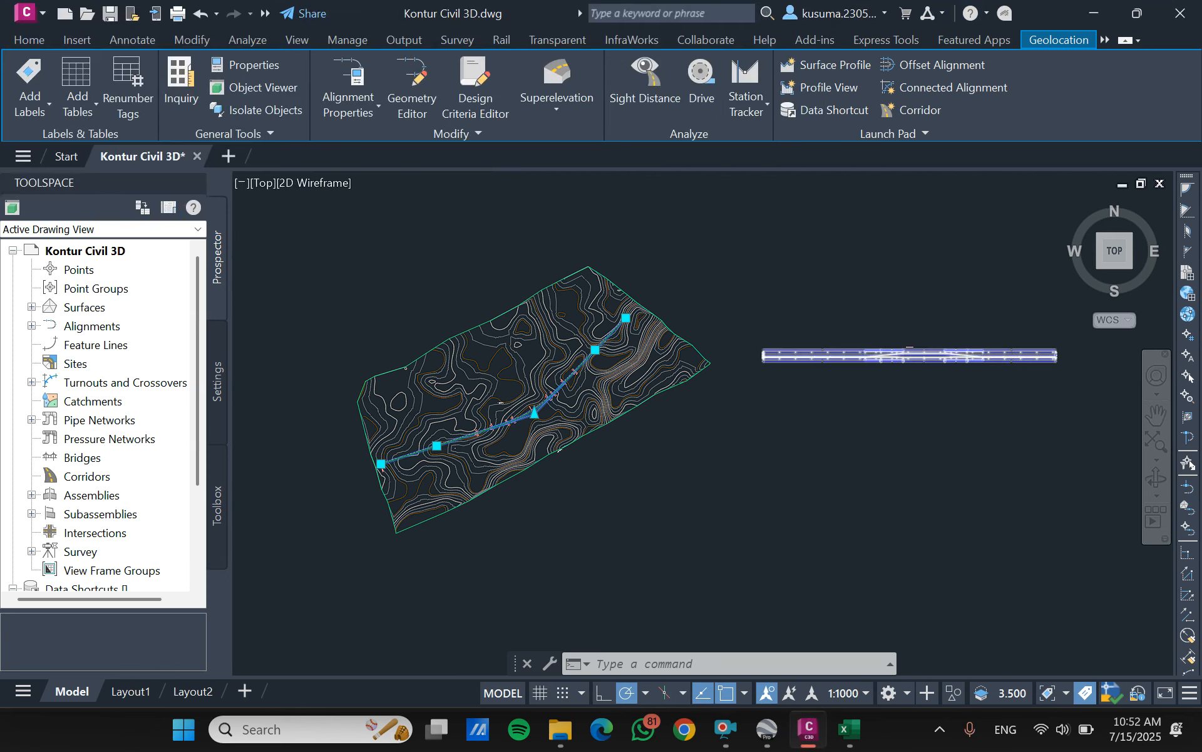
scroll(981, 373, "up", 6)
scroll(716, 344, "up", 2)
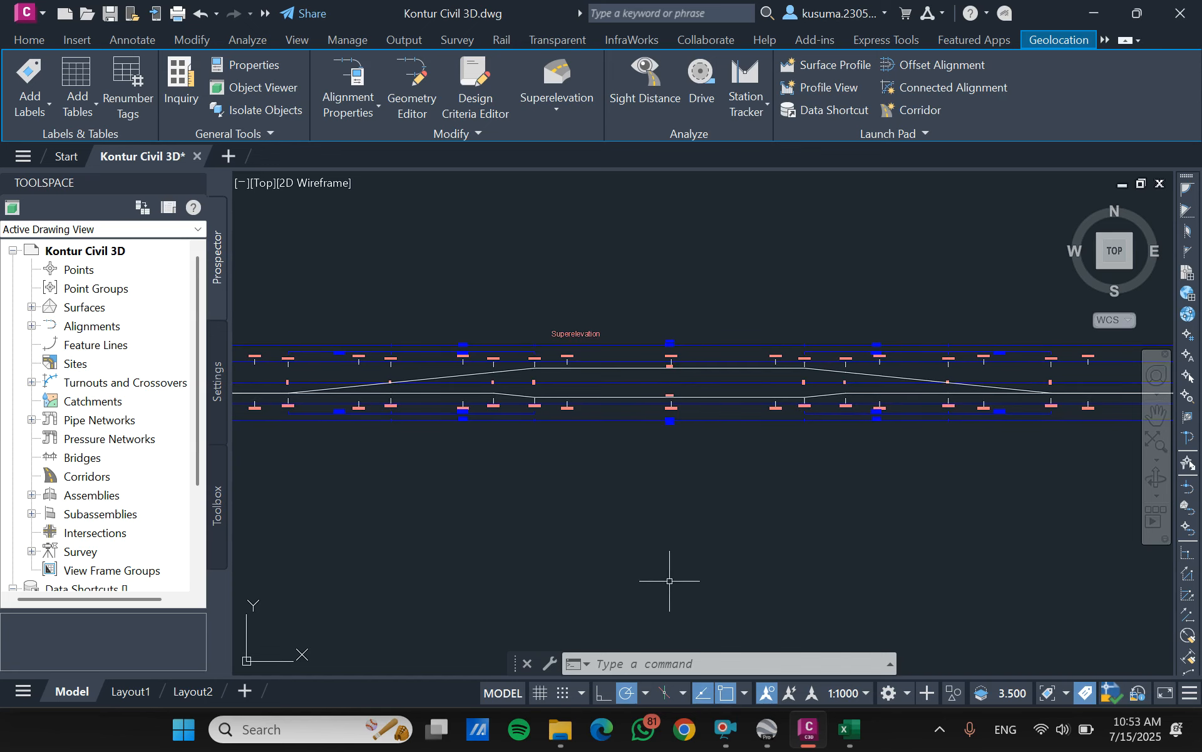
left_click(725, 729)
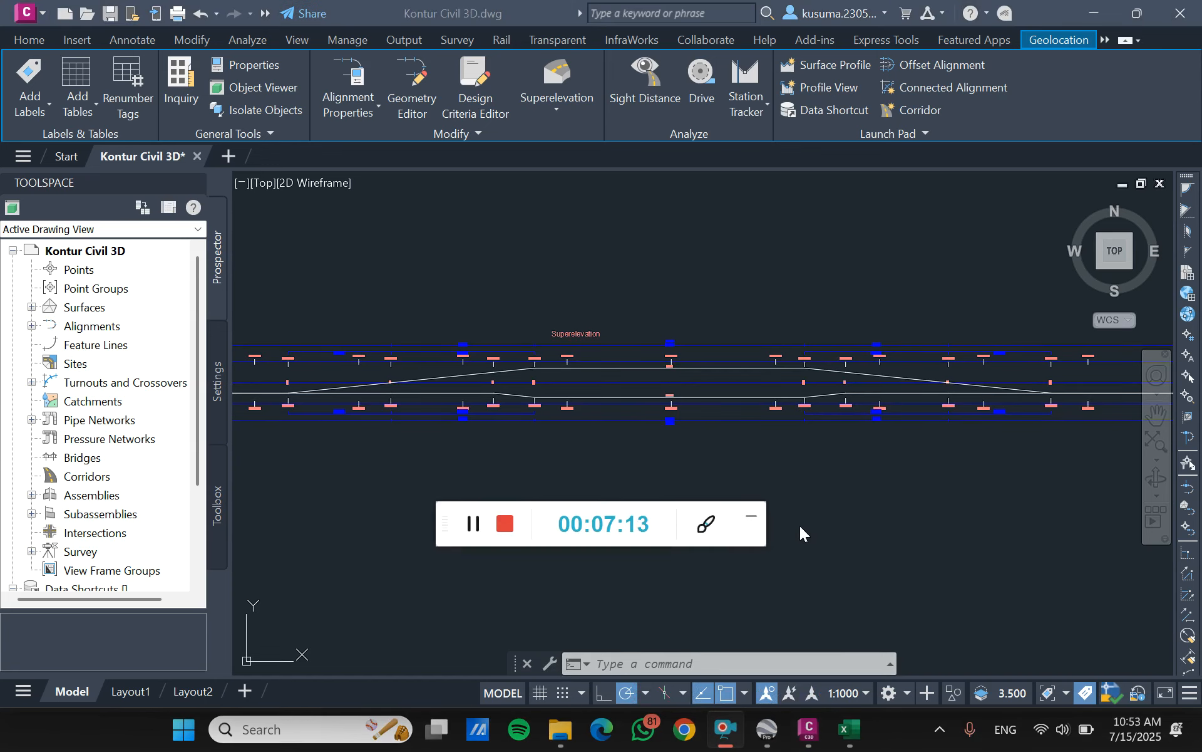
left_click(755, 523)
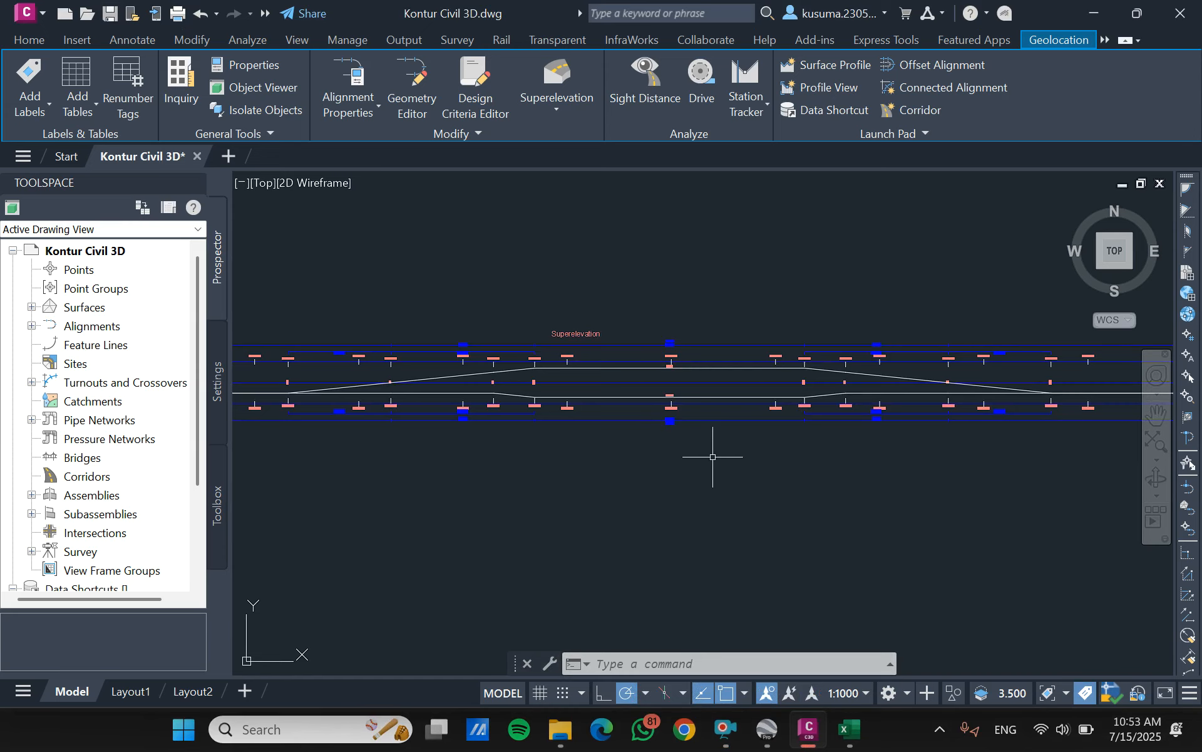
- Set up a surface profile for the Trase 1 alignment from the Kontur 1 surface, with the update mode set to Static
left_click(25, 41)
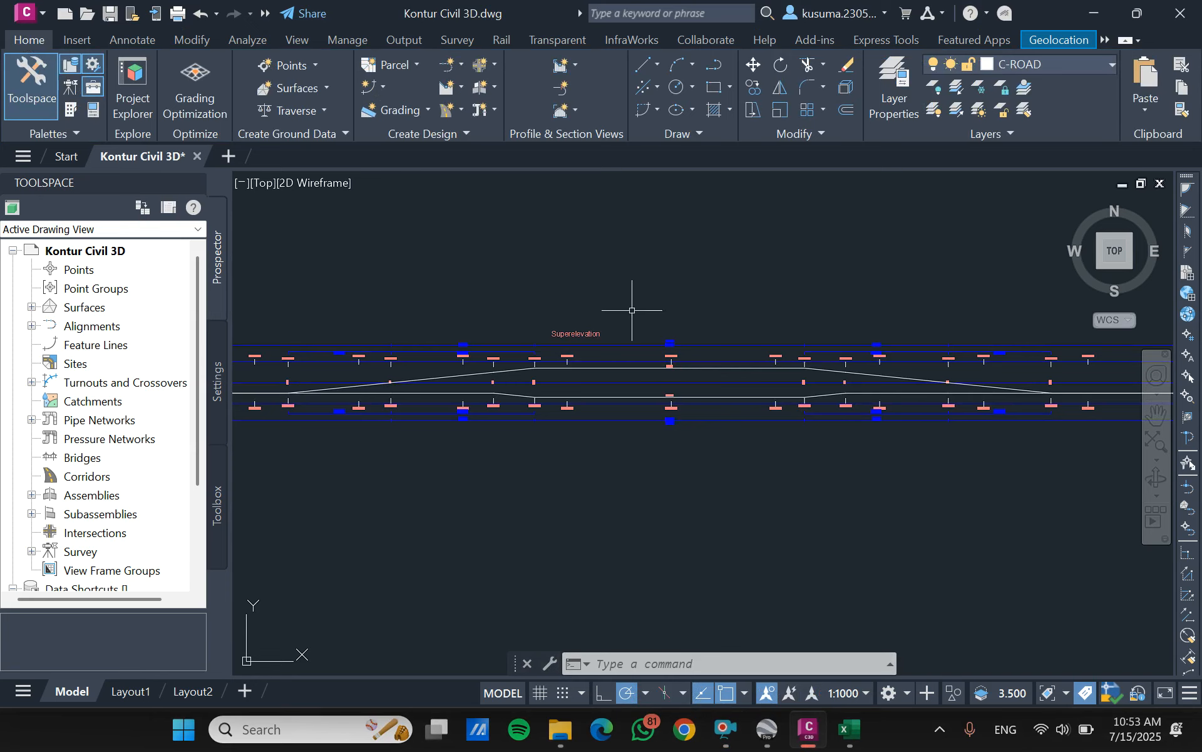
left_click(299, 95)
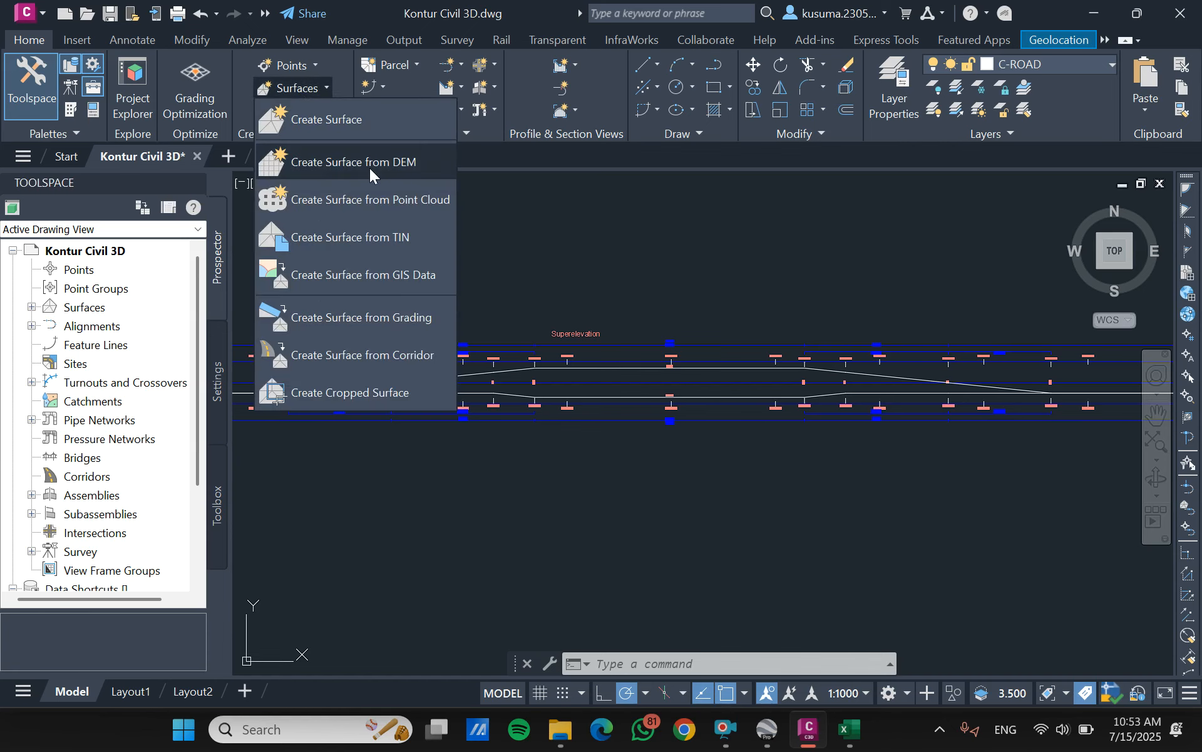
left_click(493, 180)
left_click(450, 91)
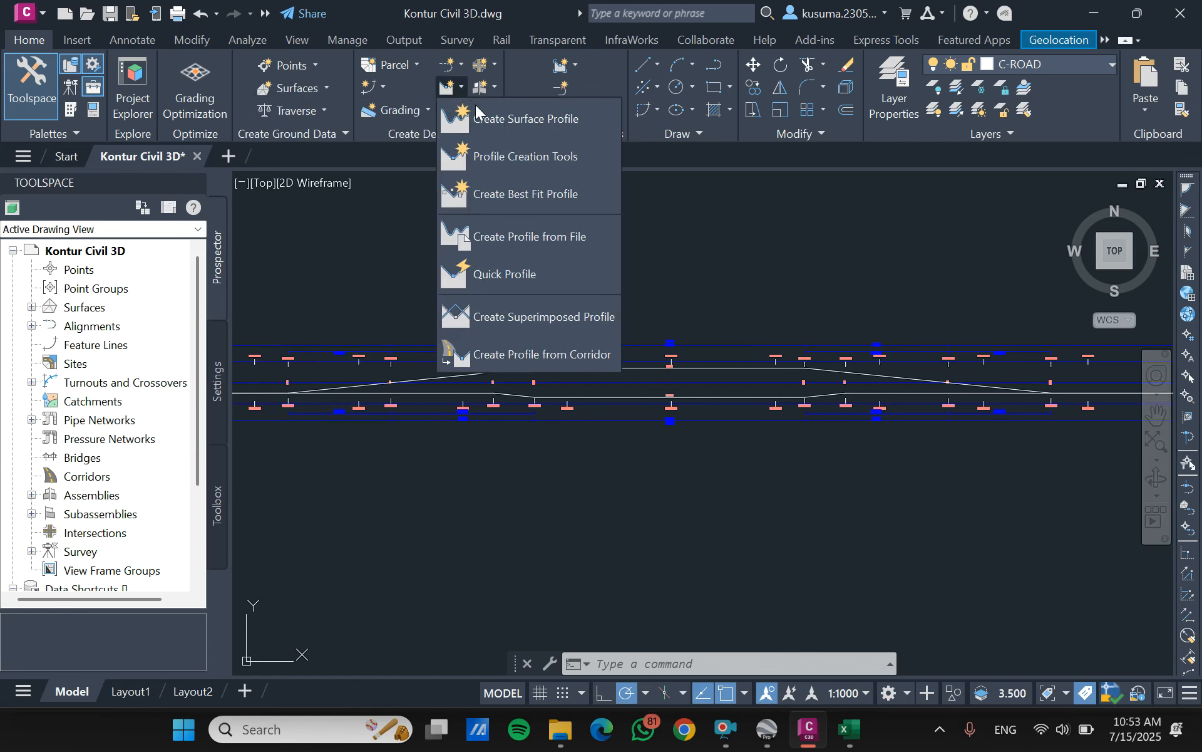
left_click(478, 120)
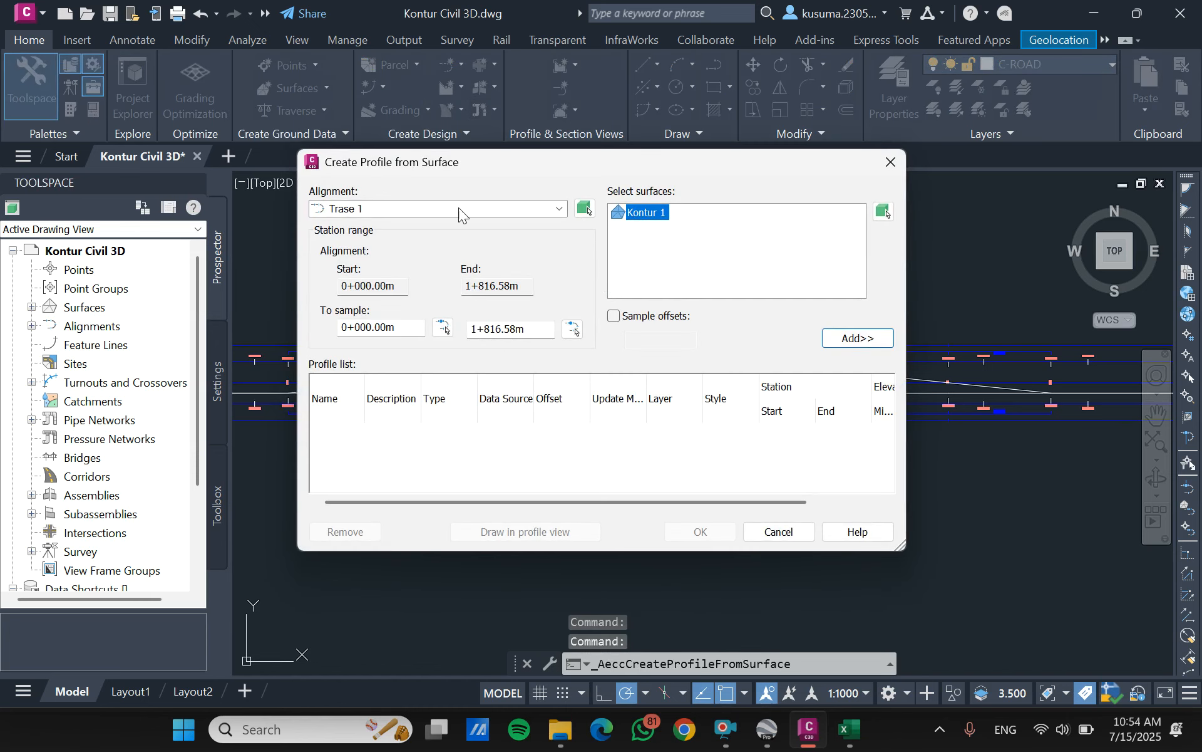
left_click(509, 206)
left_click(336, 224)
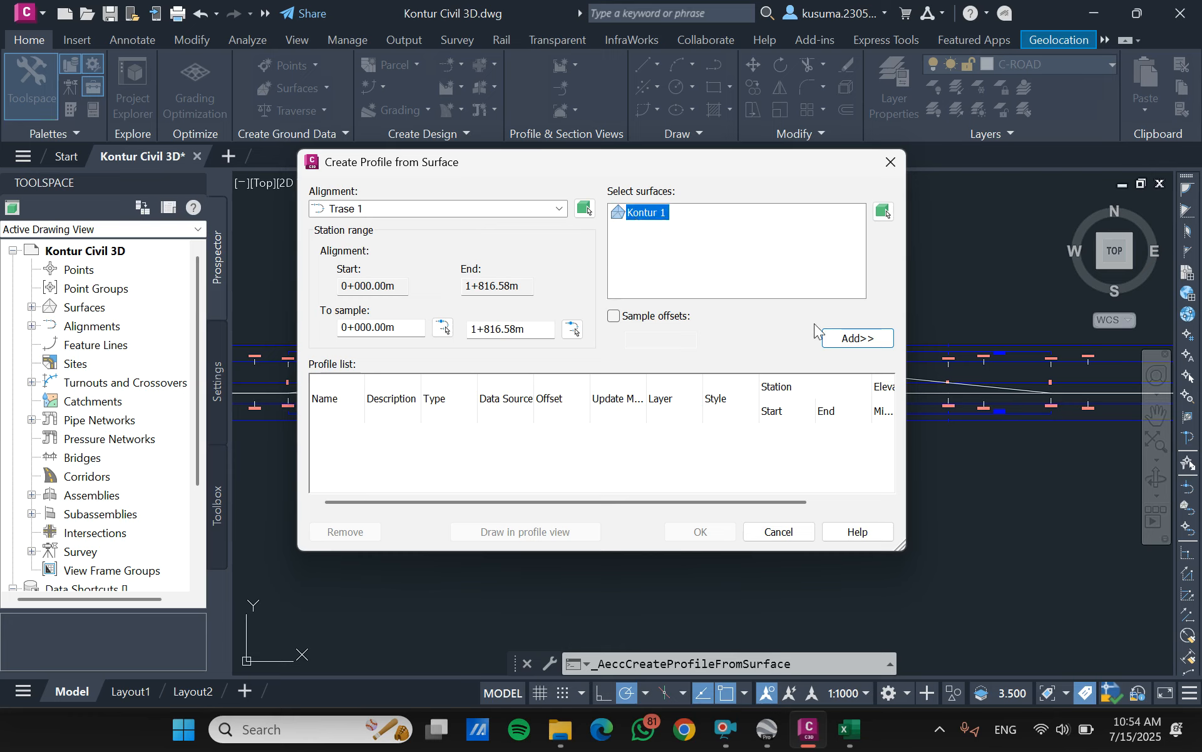
left_click(853, 338)
left_click(615, 436)
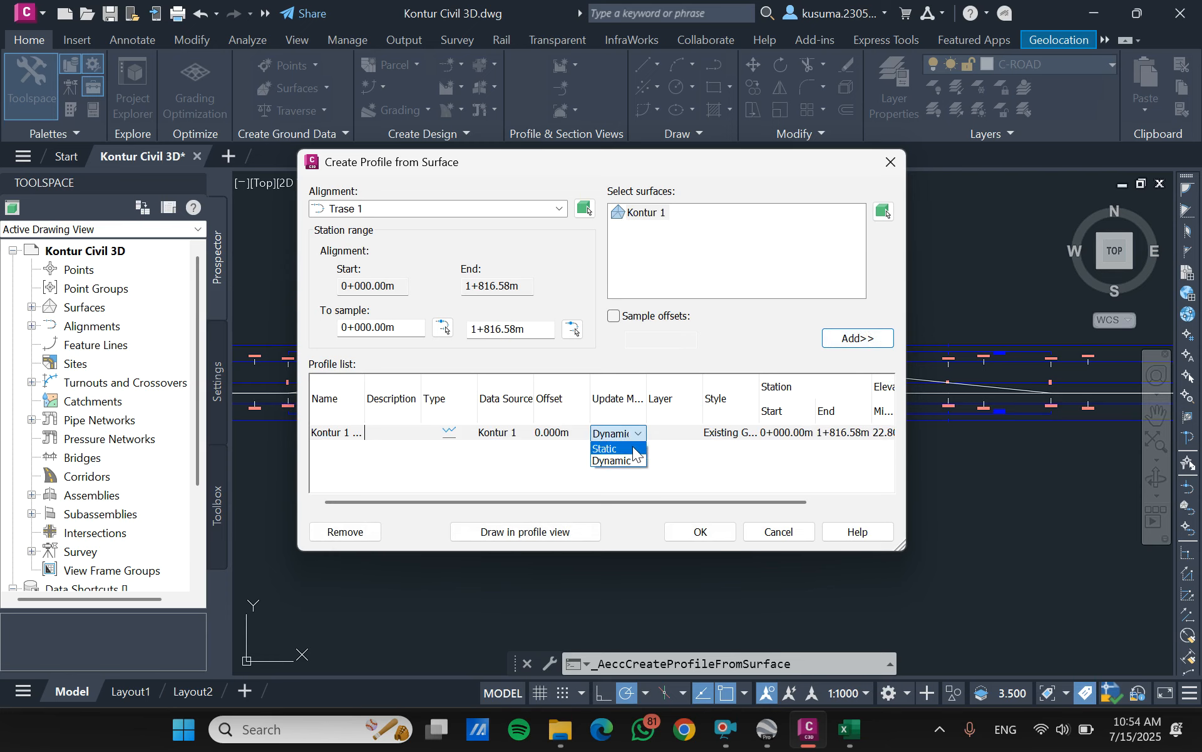
left_click(633, 448)
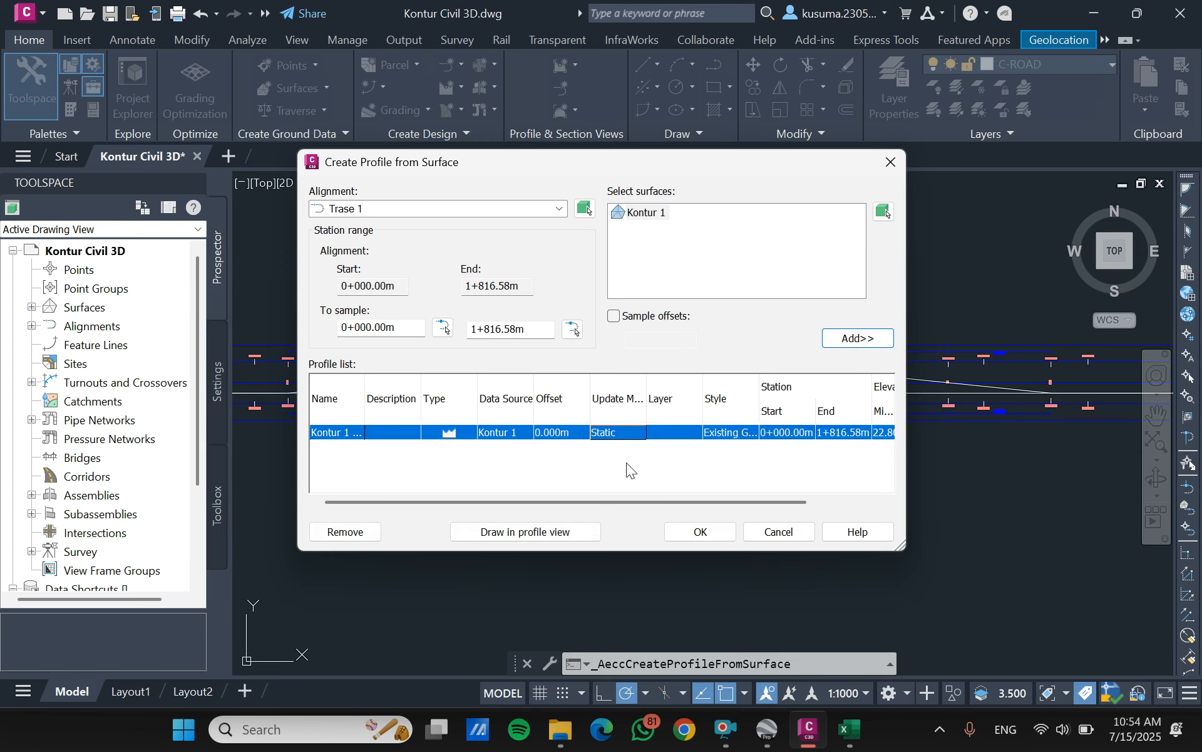
- Draw the profile in a profile view named "Sufves trase 1", placed just below the superelevation view
left_click(541, 521)
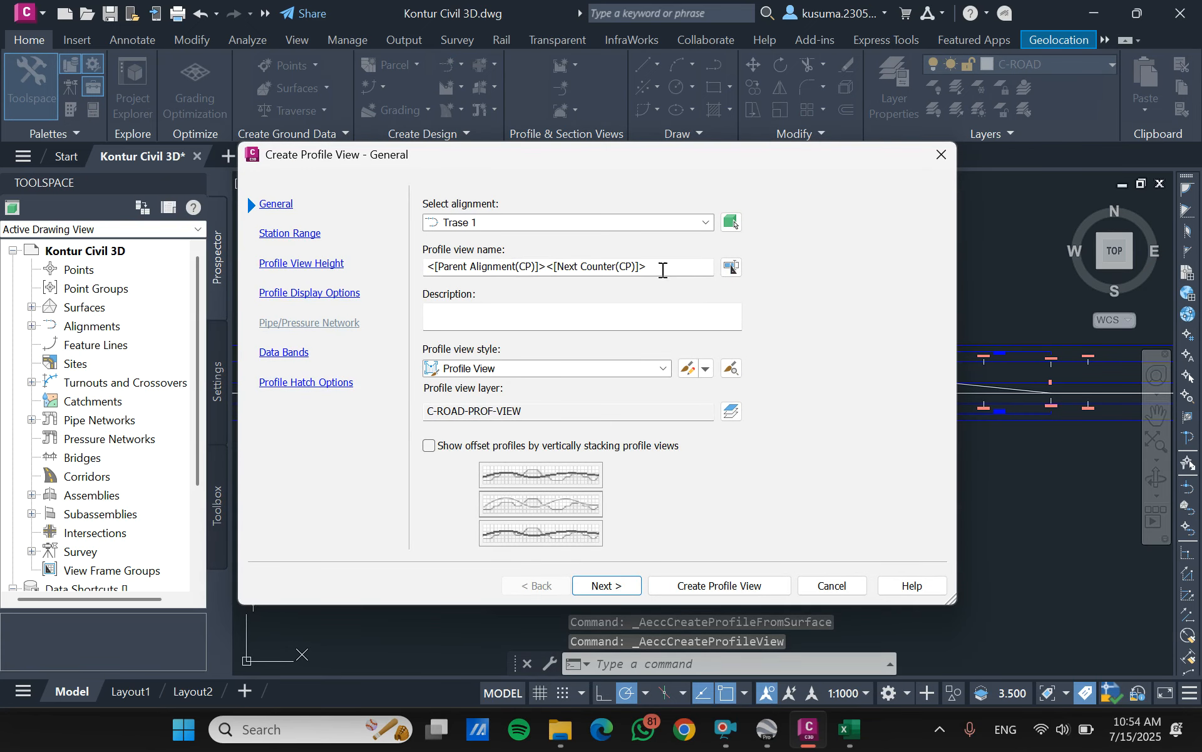
left_click_drag(703, 268, 403, 271)
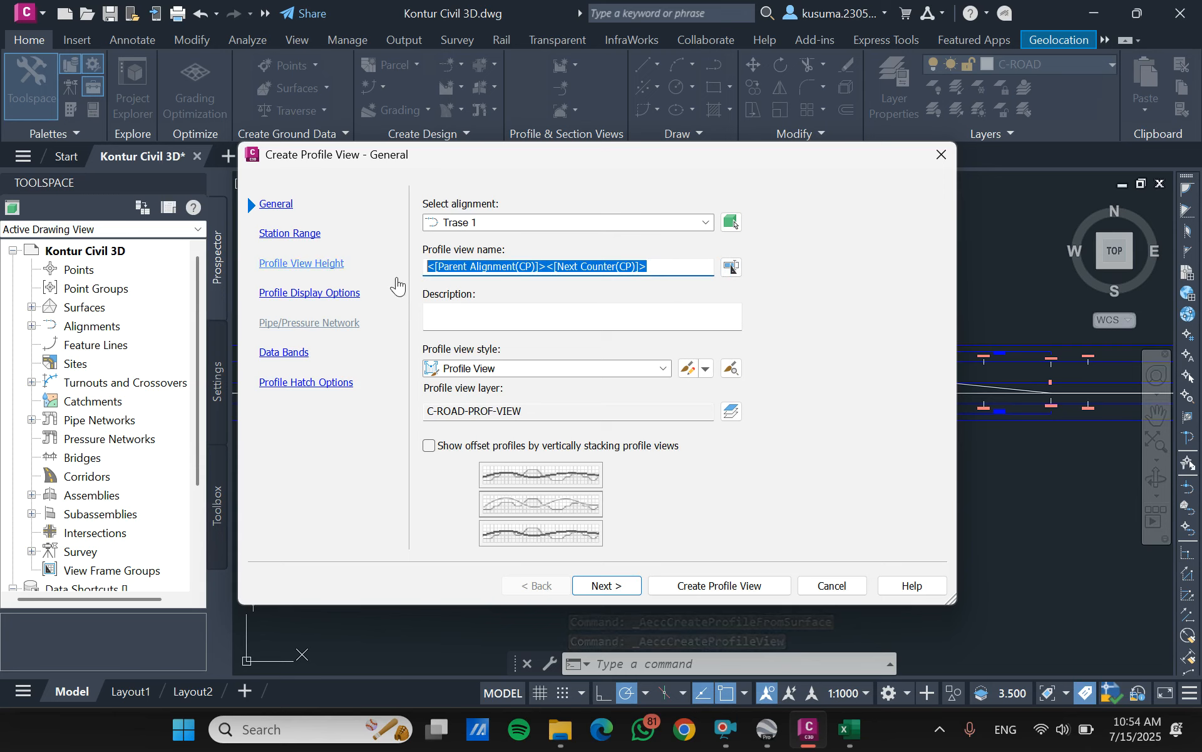
type("Sufves trase 1")
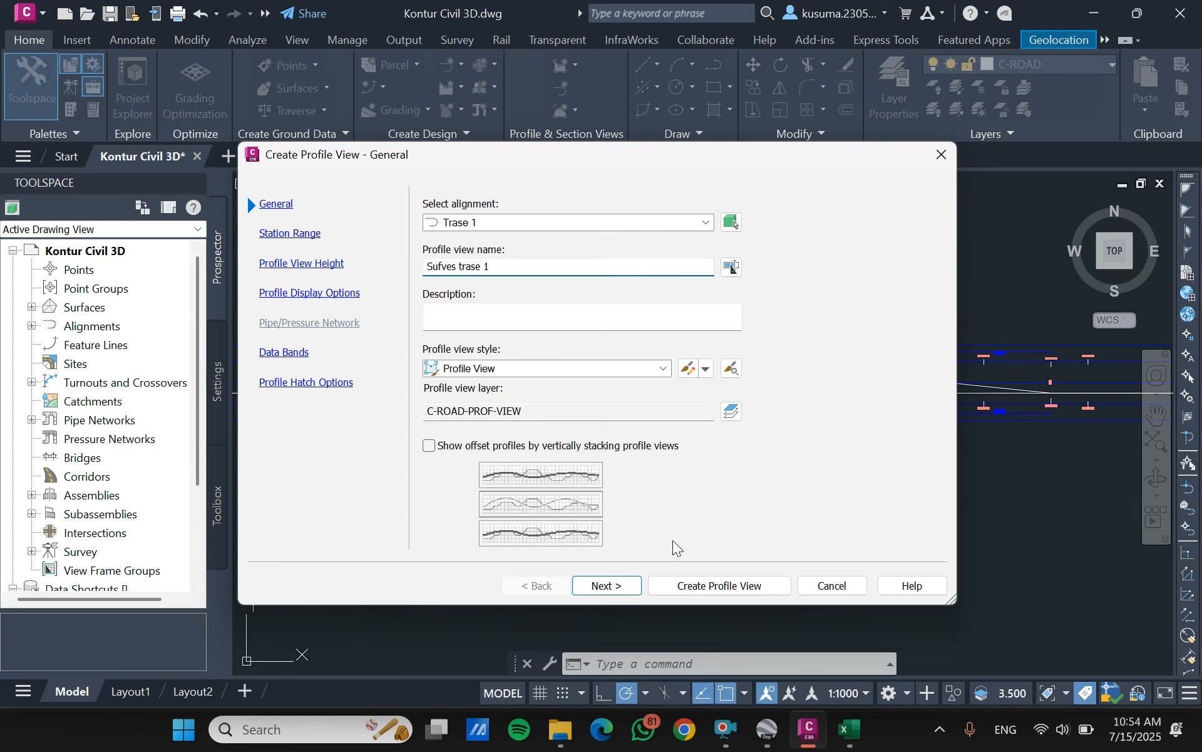
left_click(714, 588)
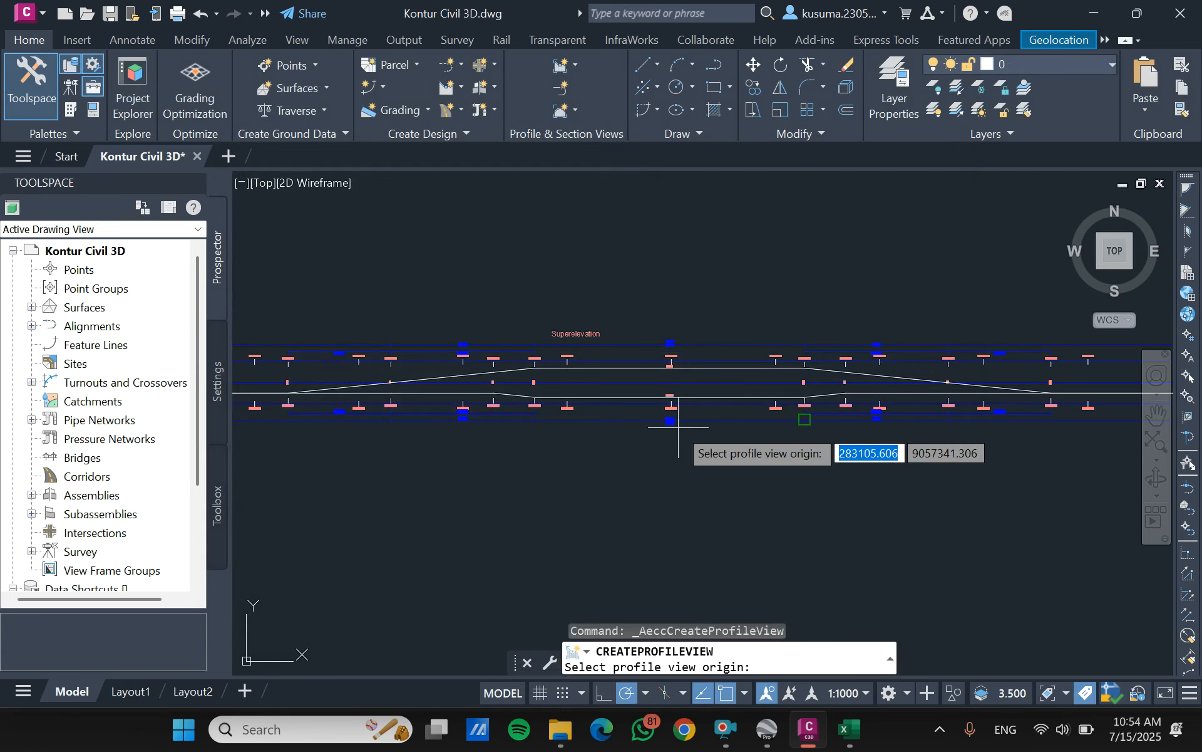
scroll(657, 438, "down", 5)
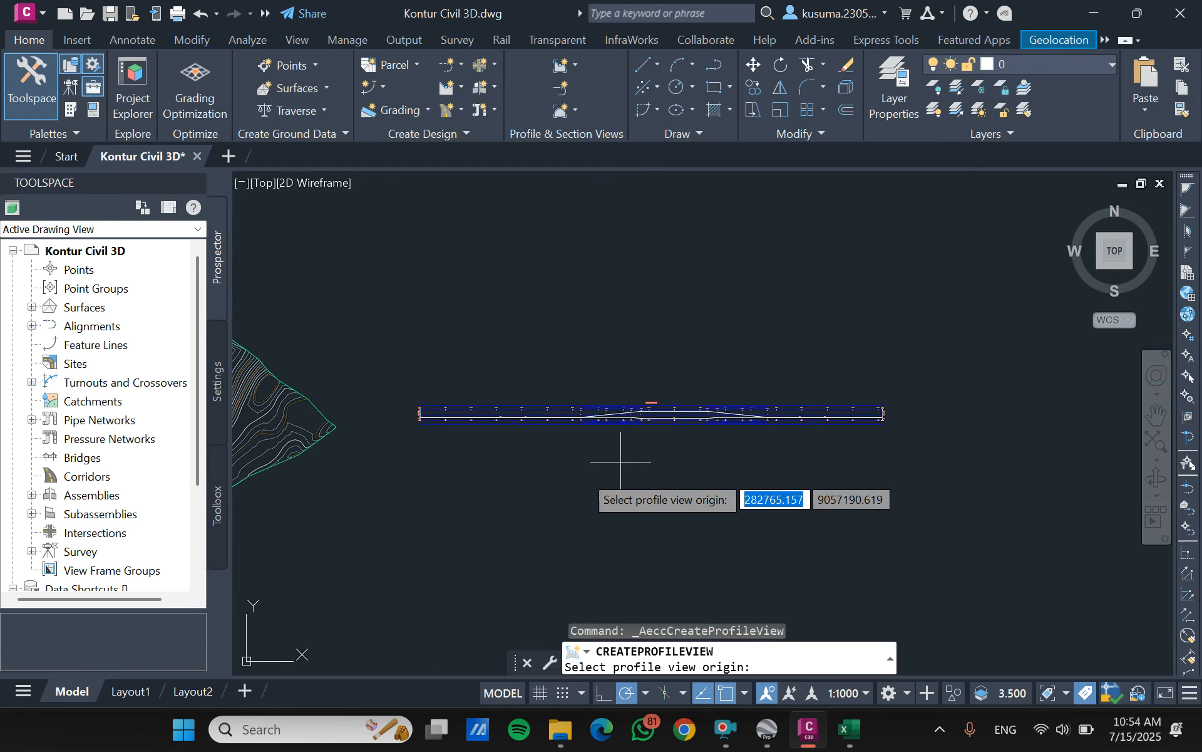
left_click(418, 538)
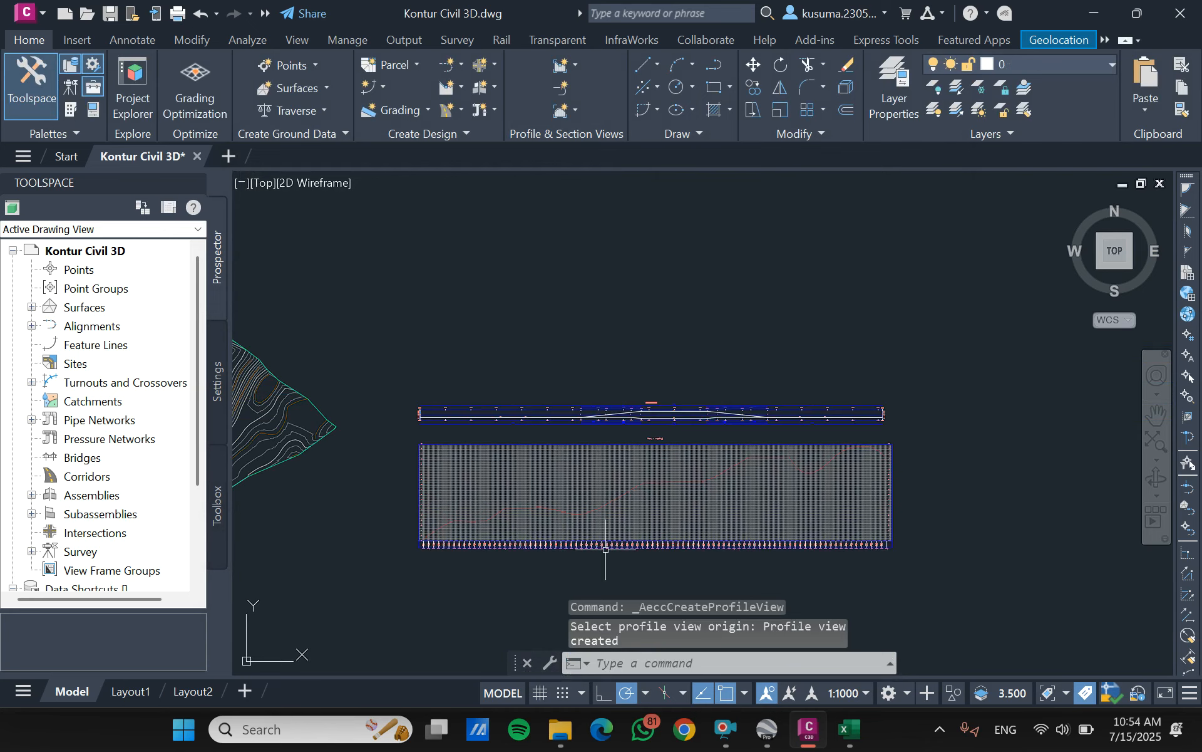
scroll(564, 495, "up", 5)
right_click(540, 395)
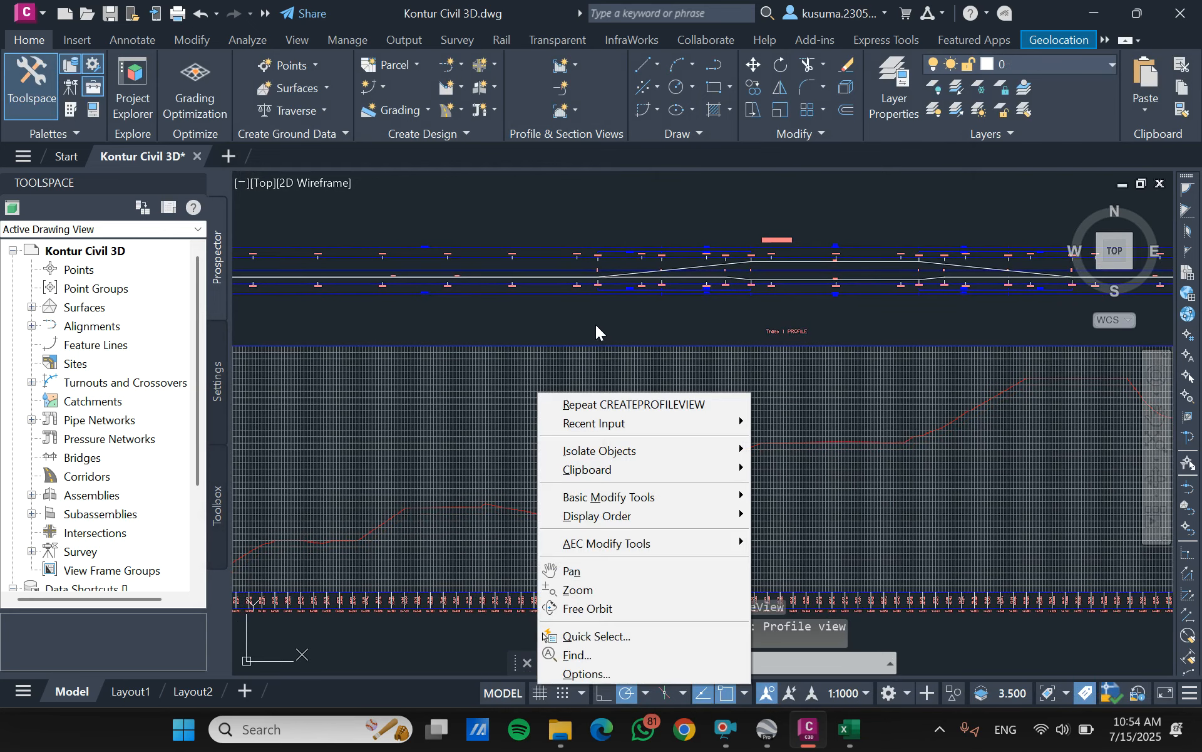
left_click(697, 323)
scroll(695, 325, "down", 3)
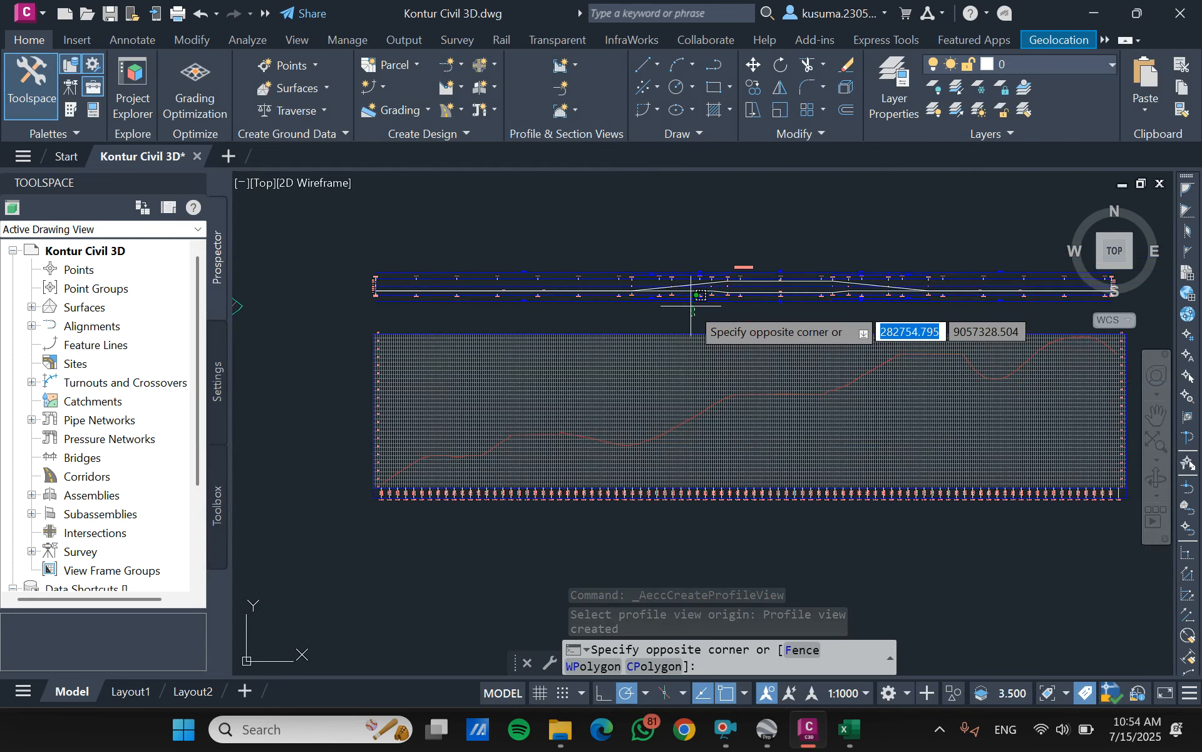
key("Escape")
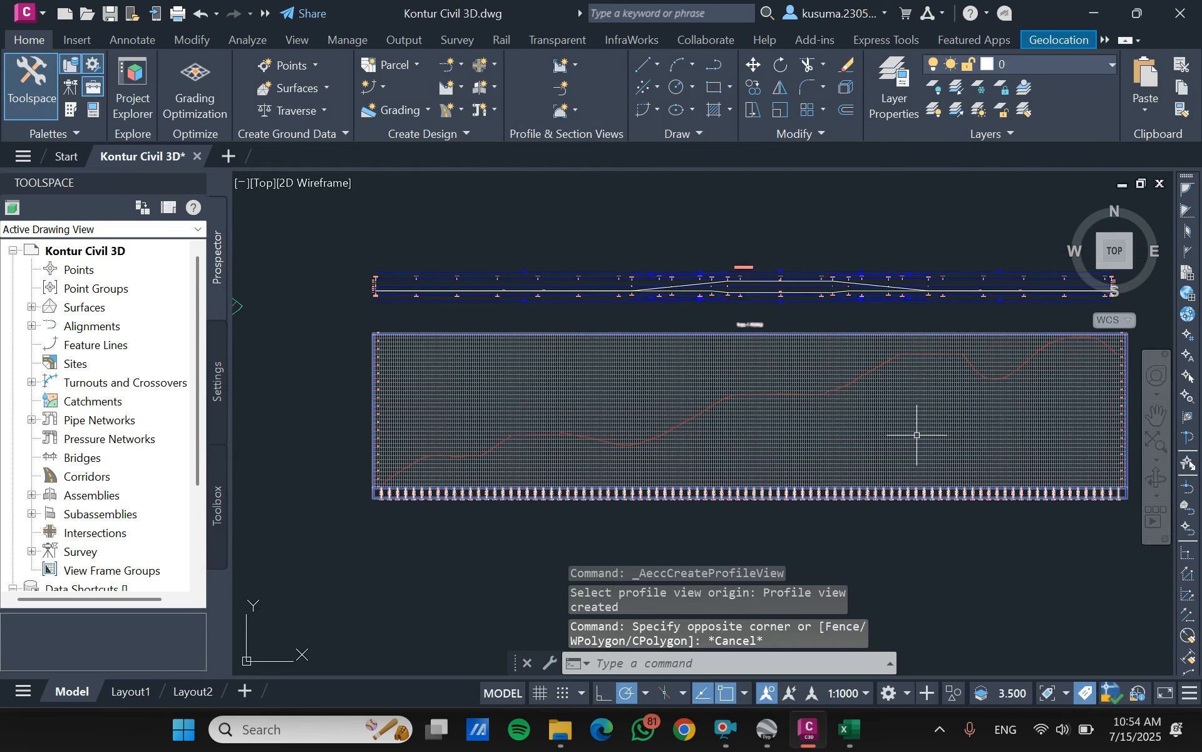
- Edit the profile view style to clip both the vertical grid and the horizontal grid
left_click(719, 376)
right_click(719, 375)
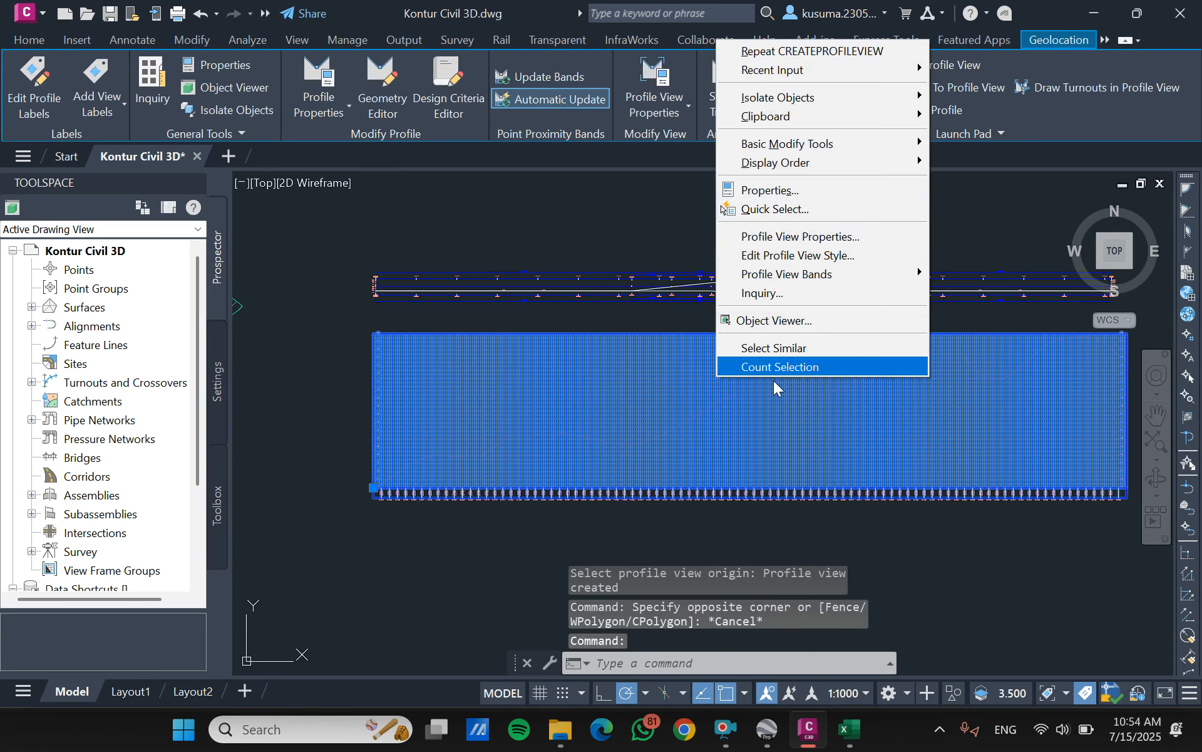
left_click(807, 262)
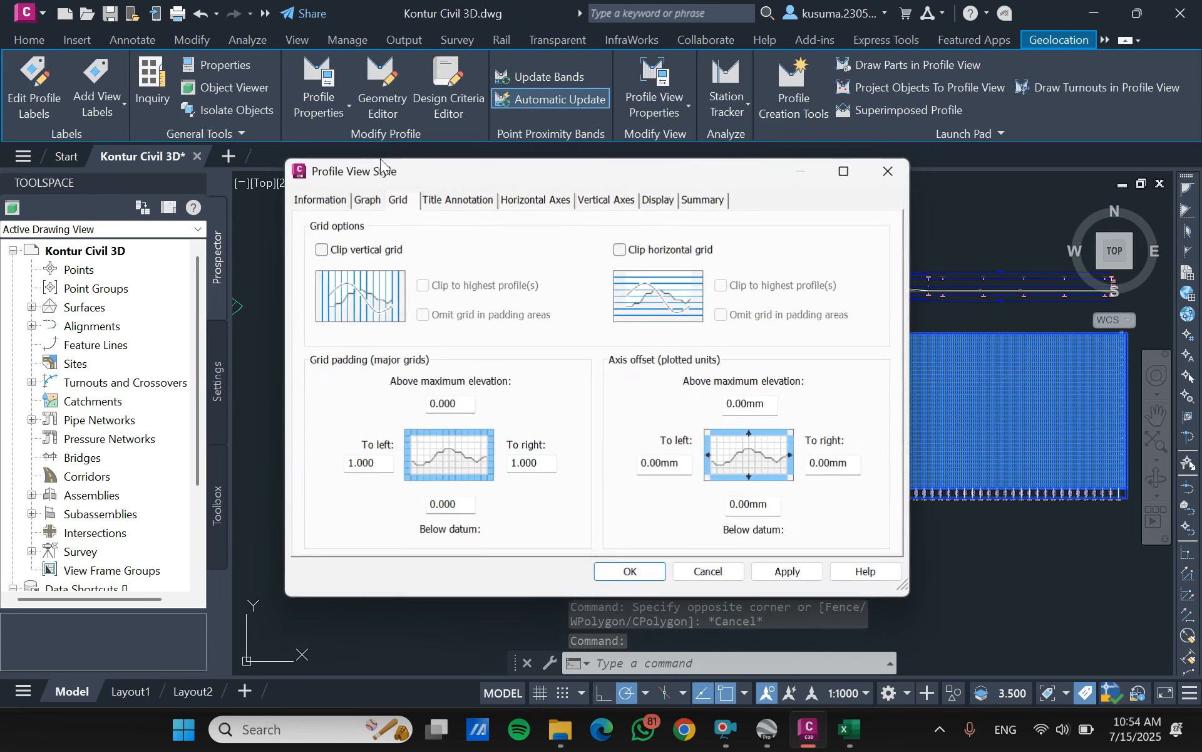
left_click(322, 250)
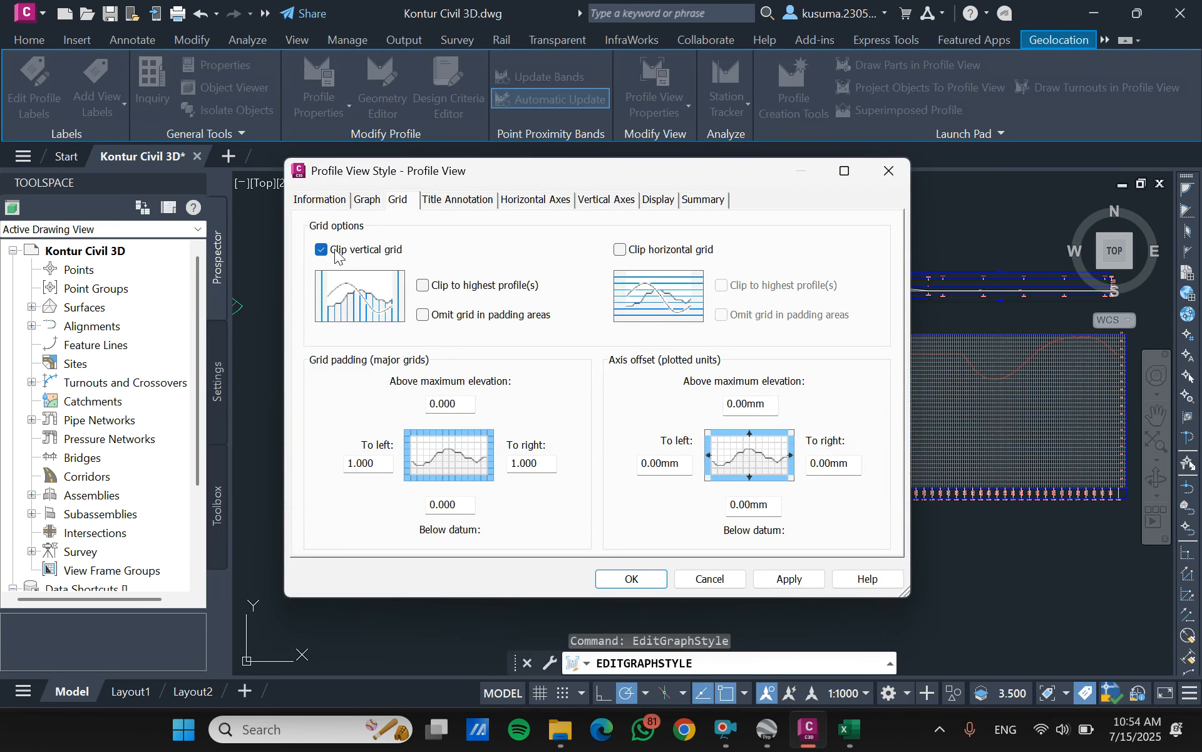
left_click(621, 251)
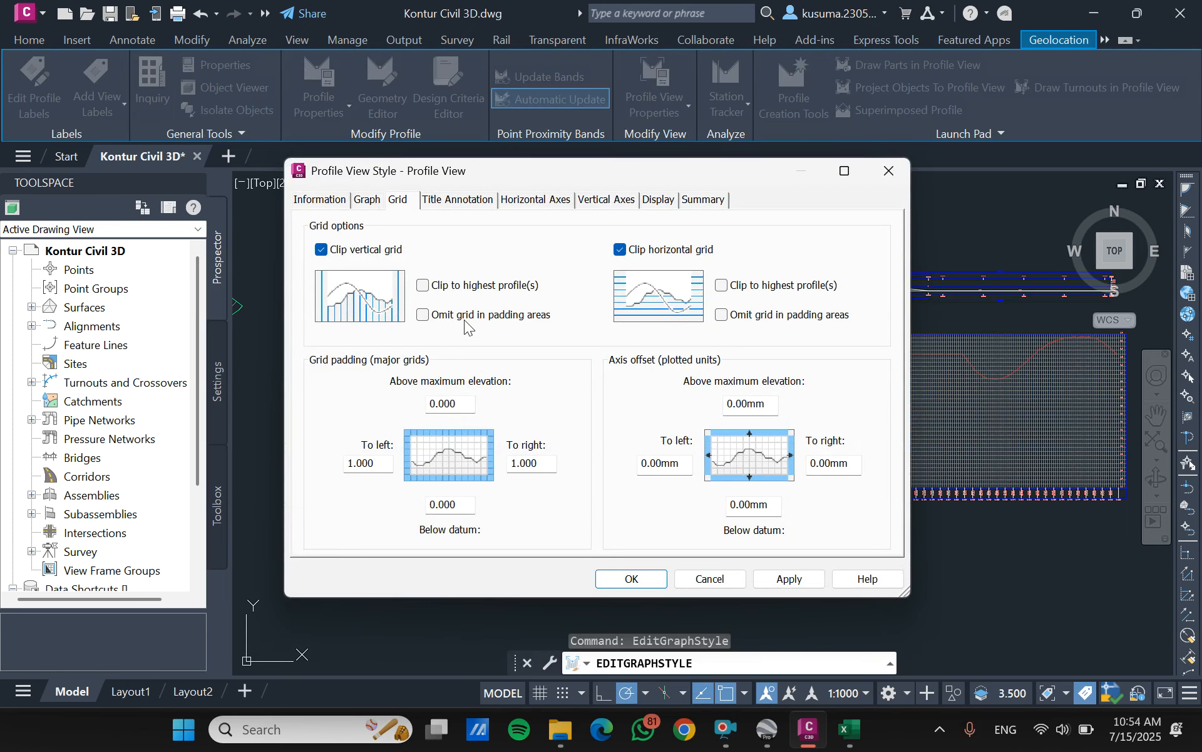
left_click(633, 578)
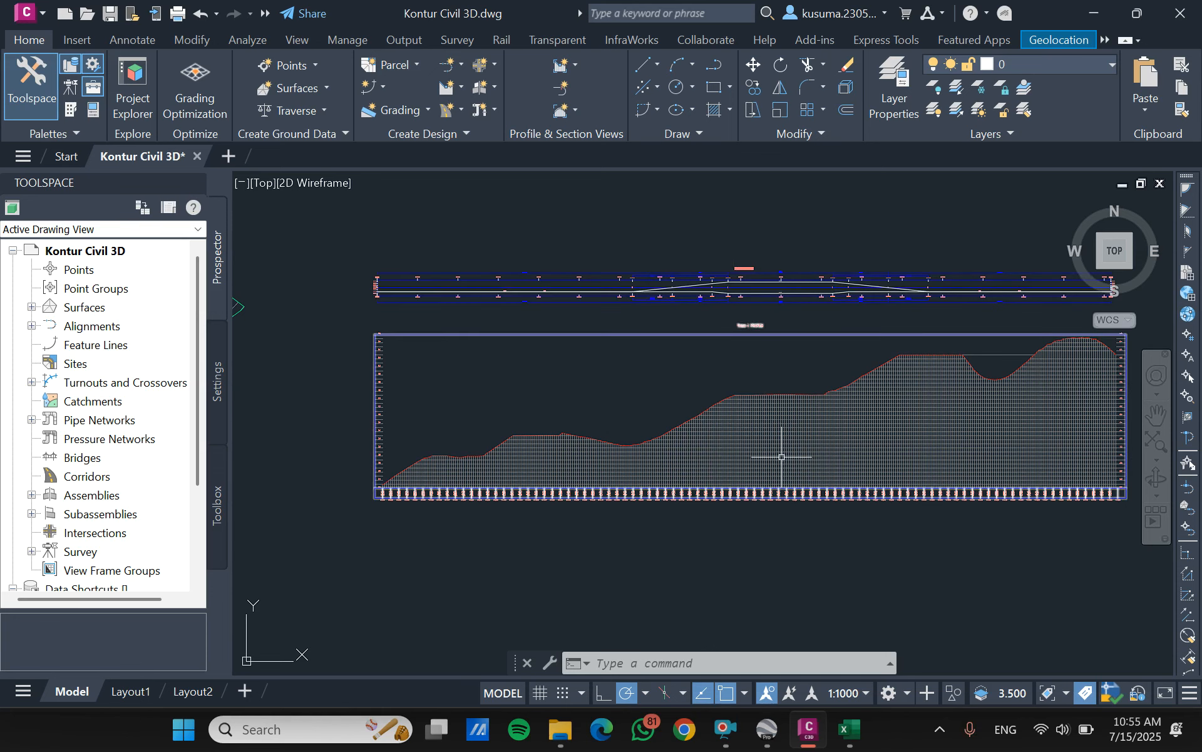
- Draw vertical construction lines through the start and the end of the surface profile in the profile view
scroll(716, 421, "up", 4)
scroll(719, 415, "down", 5)
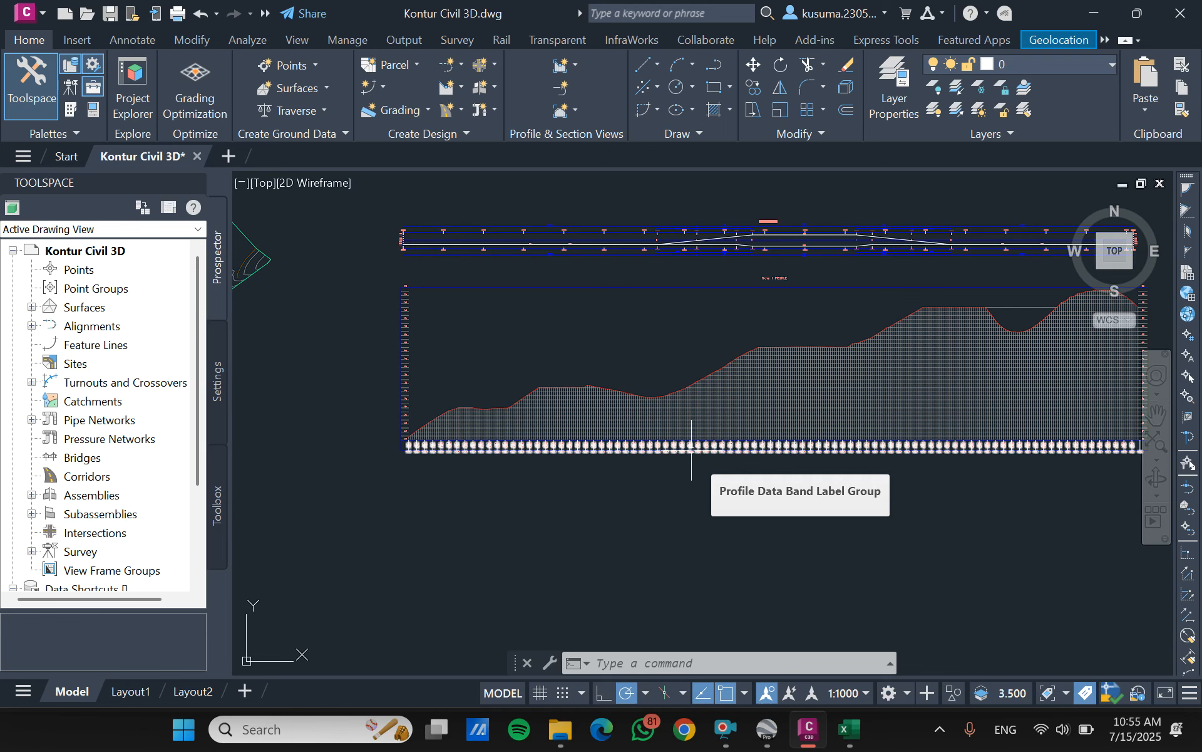
type("xl")
key("Return")
type("v")
key("Return")
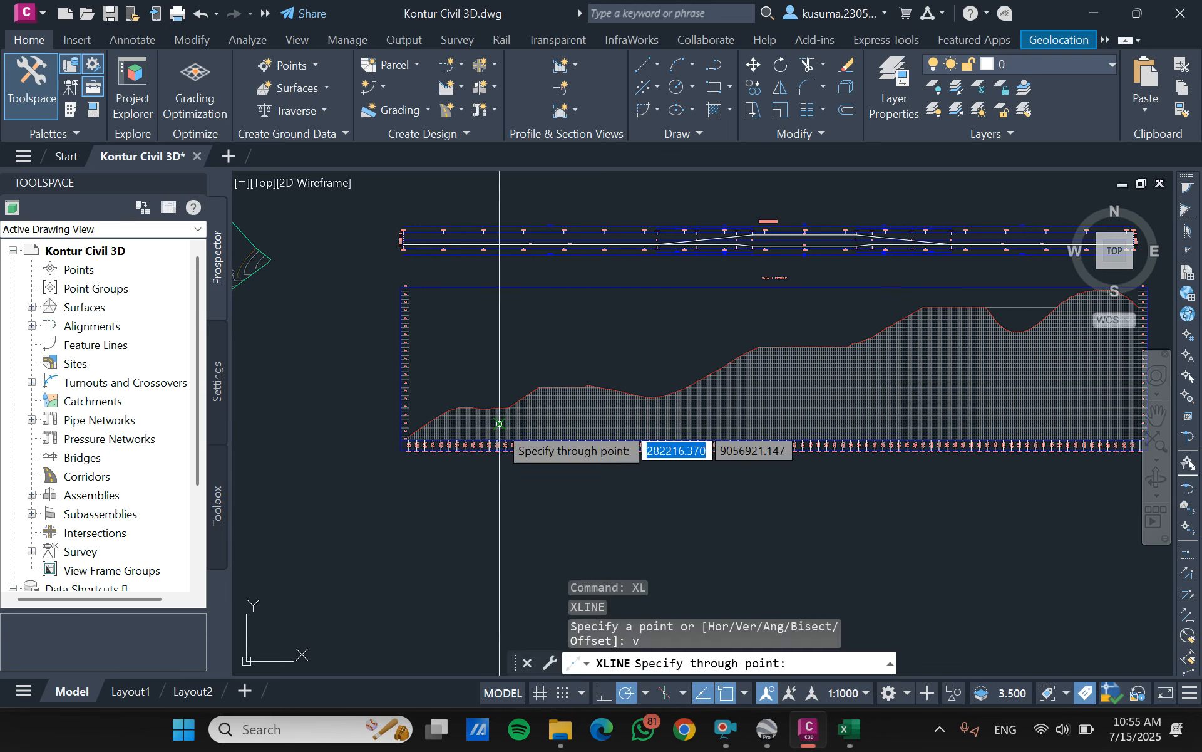
scroll(385, 441, "up", 2)
scroll(385, 440, "up", 6)
scroll(536, 395, "down", 4)
scroll(537, 396, "down", 4)
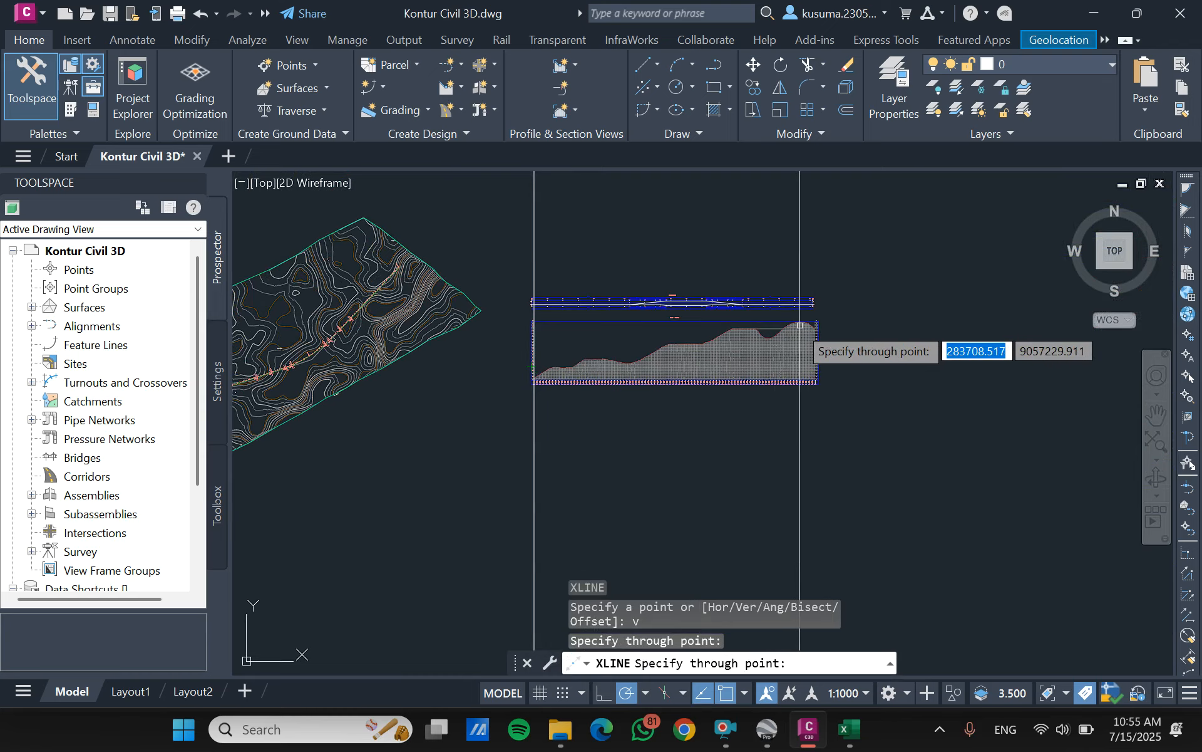
scroll(800, 325, "up", 5)
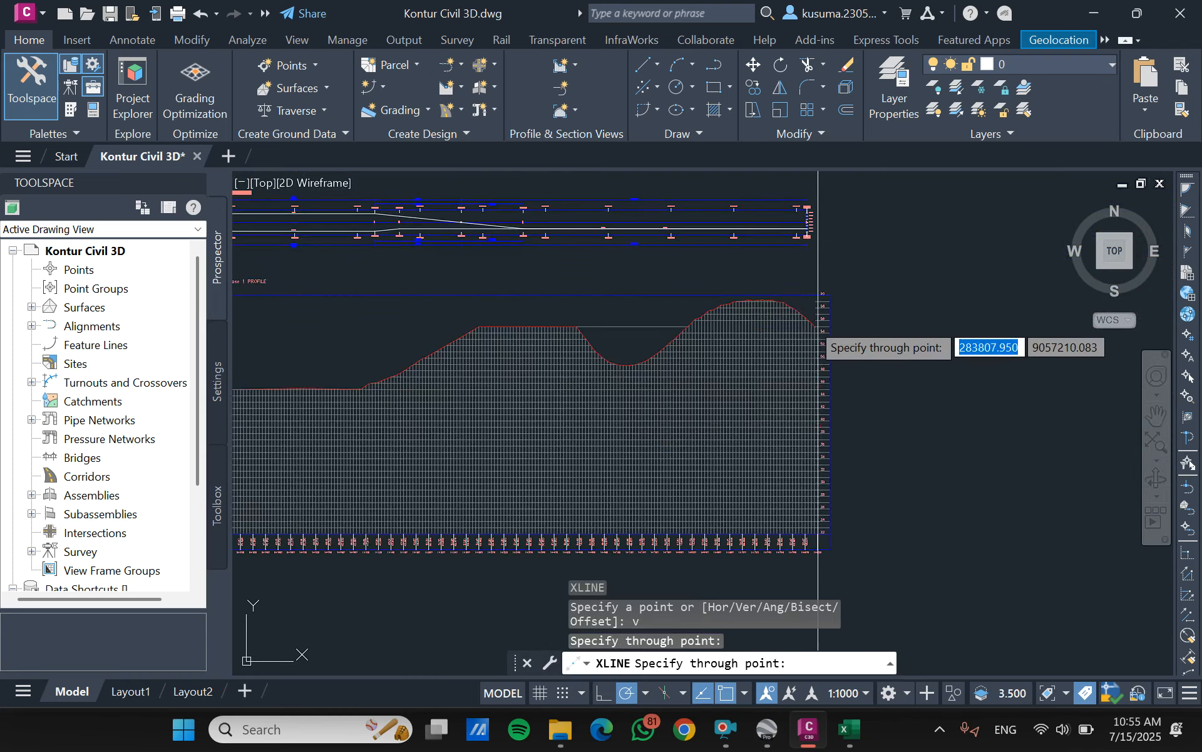
scroll(820, 321, "up", 5)
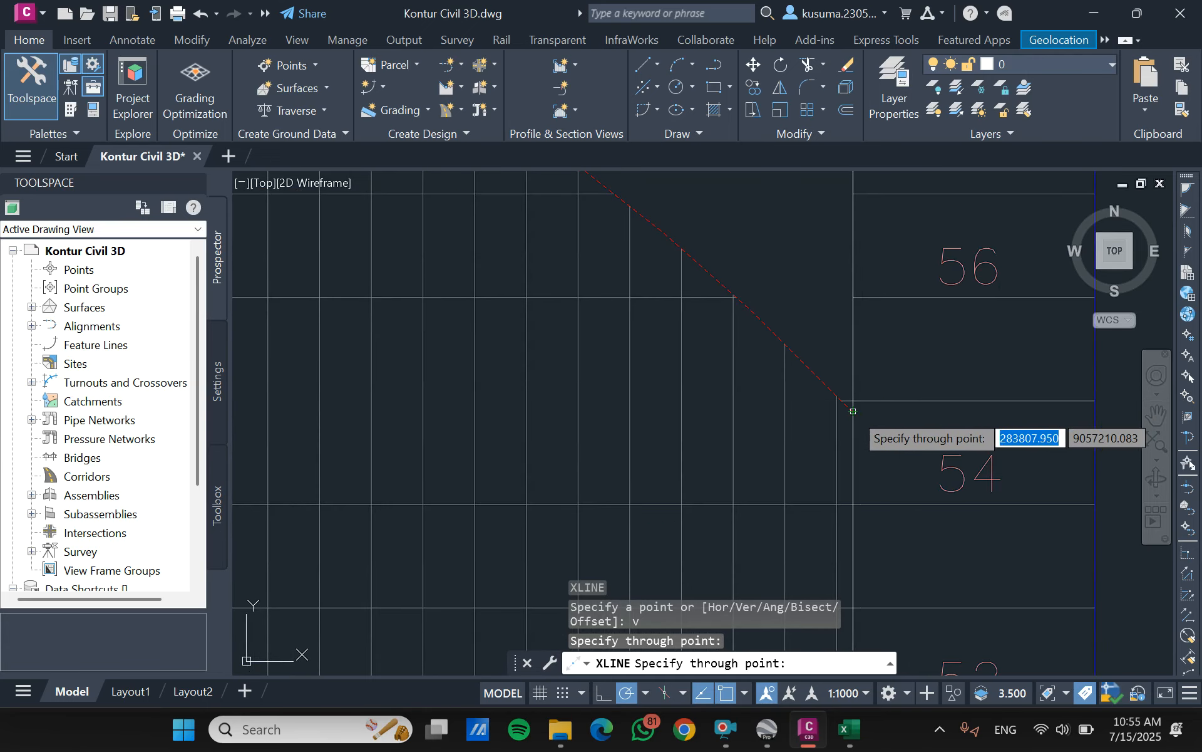
left_click(853, 376)
scroll(740, 376, "down", 6)
key("Escape")
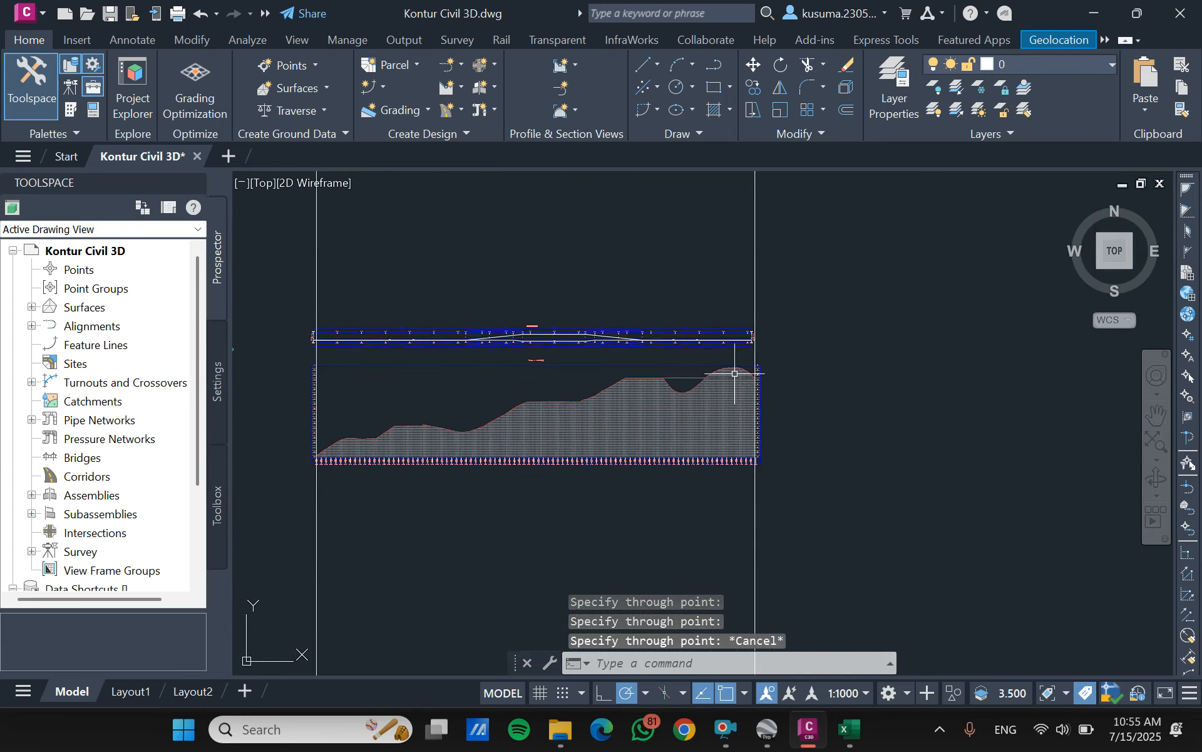
- Move the superelevation view horizontally from its 0.00% point on the starting axis onto the construction line at the profile's start
scroll(563, 344, "up", 7)
left_click(669, 372)
left_click(572, 478)
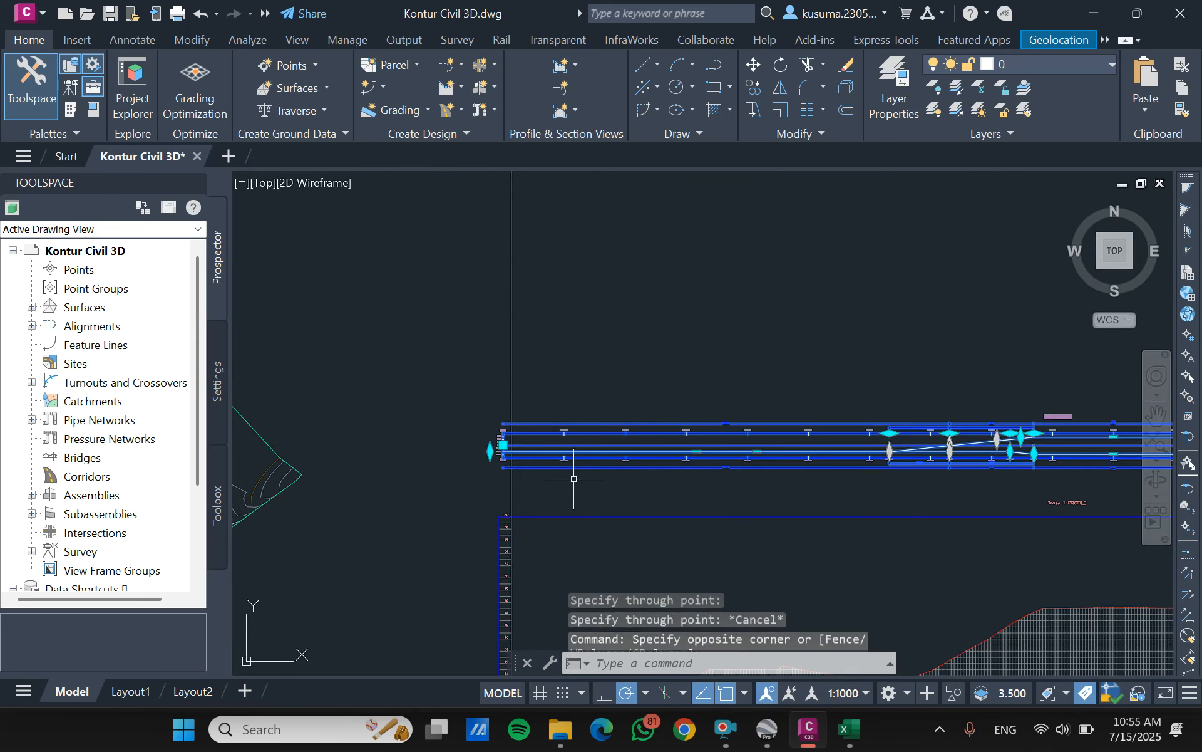
type("m")
key("Return")
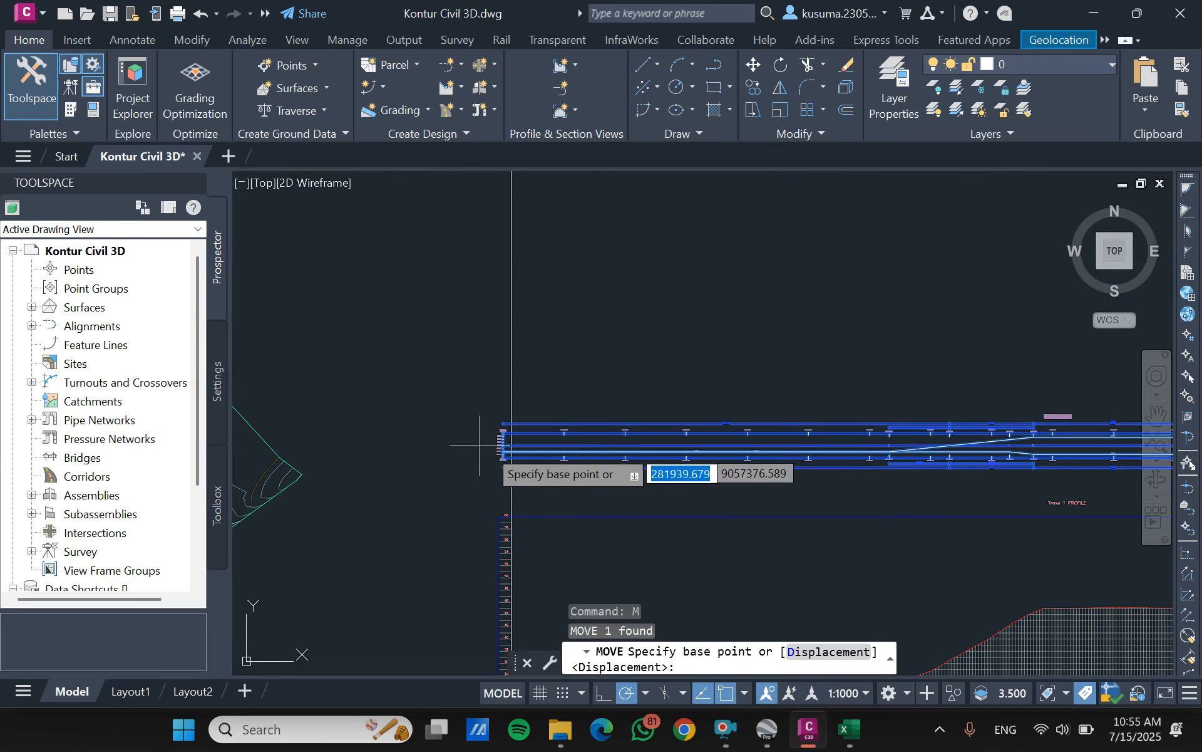
scroll(501, 438, "up", 5)
scroll(496, 430, "up", 4)
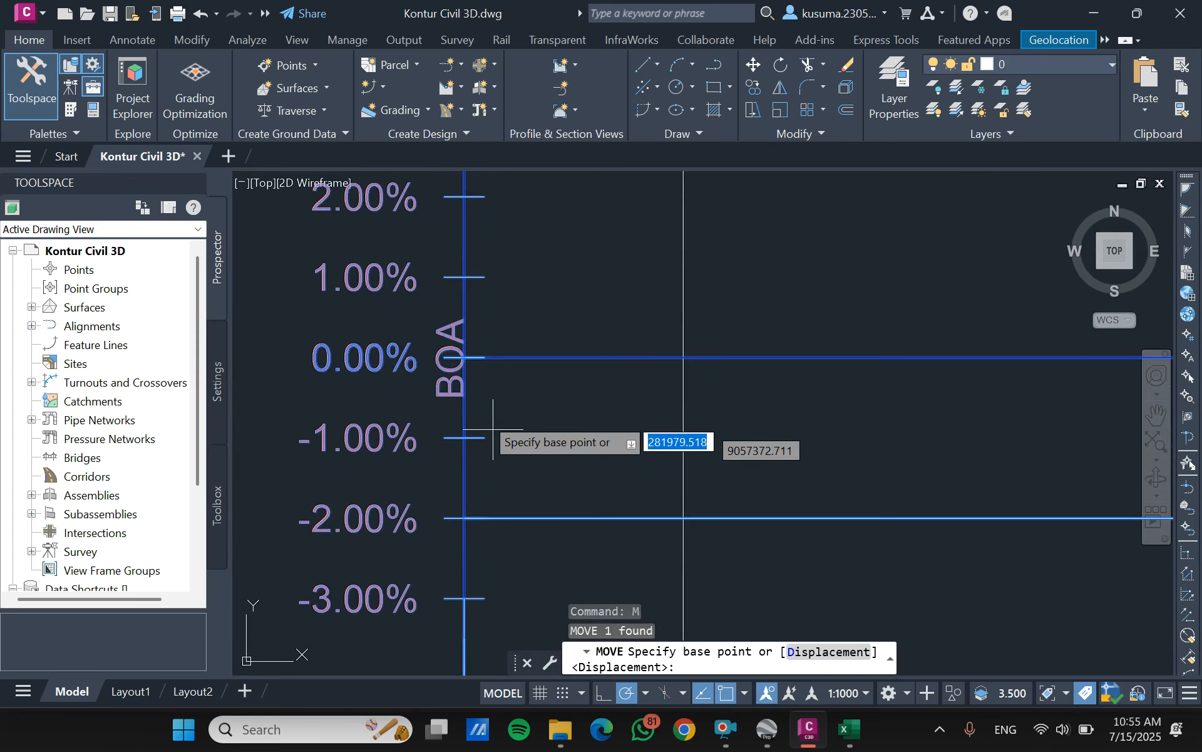
left_click(463, 357)
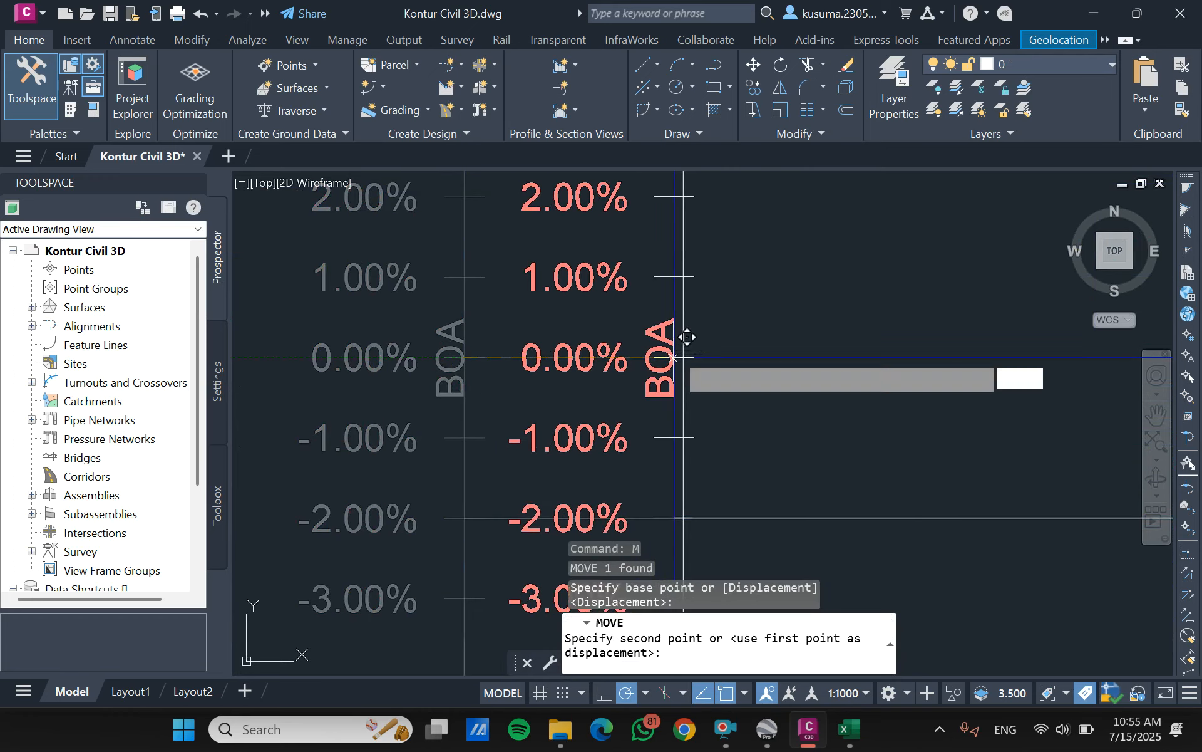
left_click(683, 357)
scroll(745, 310, "down", 9)
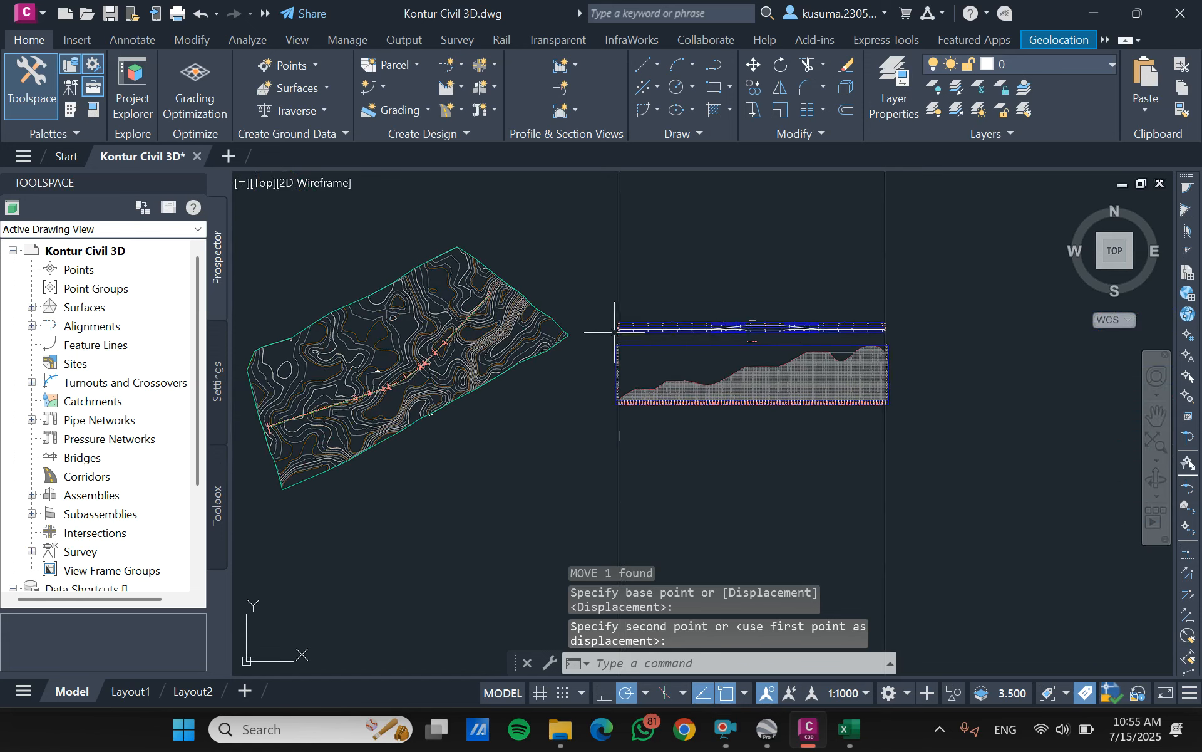
- Draw vertical construction lines through the superelevation diagram's end normal crown point at station 0+632.24 and the transition end at 1+364.45
type("xl")
key("Return")
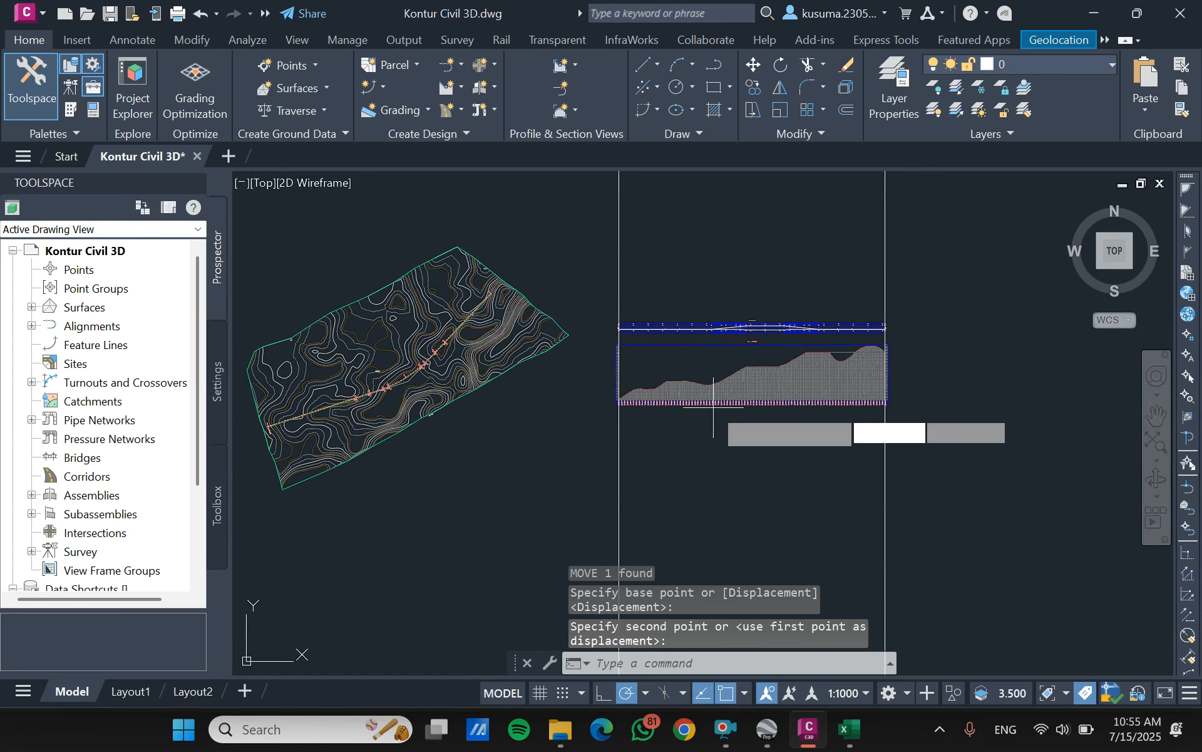
type("v")
key("Return")
scroll(722, 310, "up", 5)
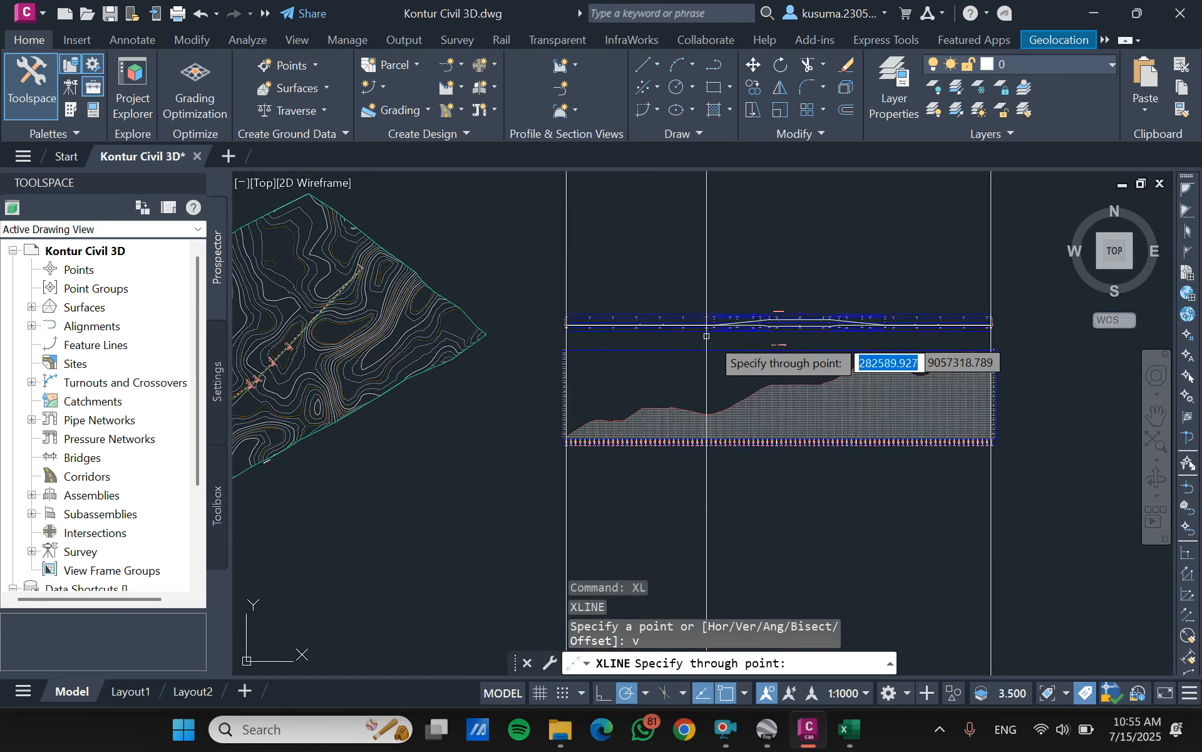
scroll(723, 310, "up", 6)
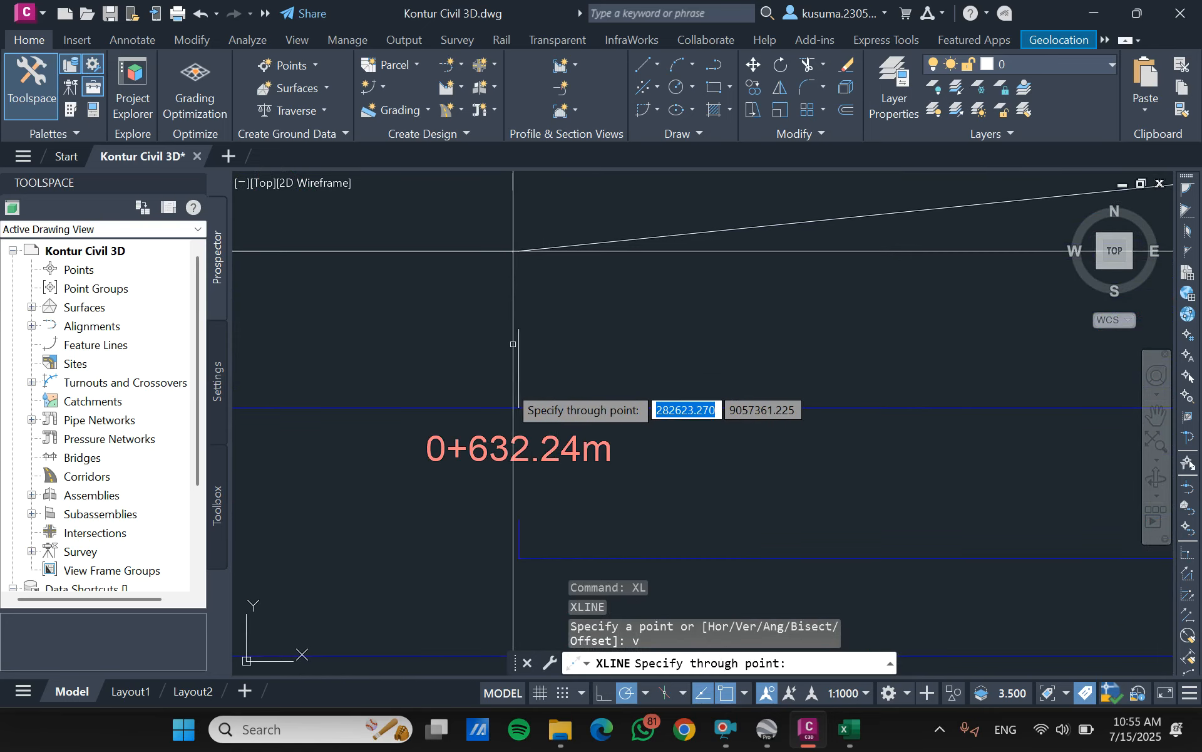
left_click(520, 404)
scroll(500, 322, "down", 8)
scroll(870, 328, "down", 2)
scroll(806, 334, "up", 15)
scroll(937, 480, "up", 2)
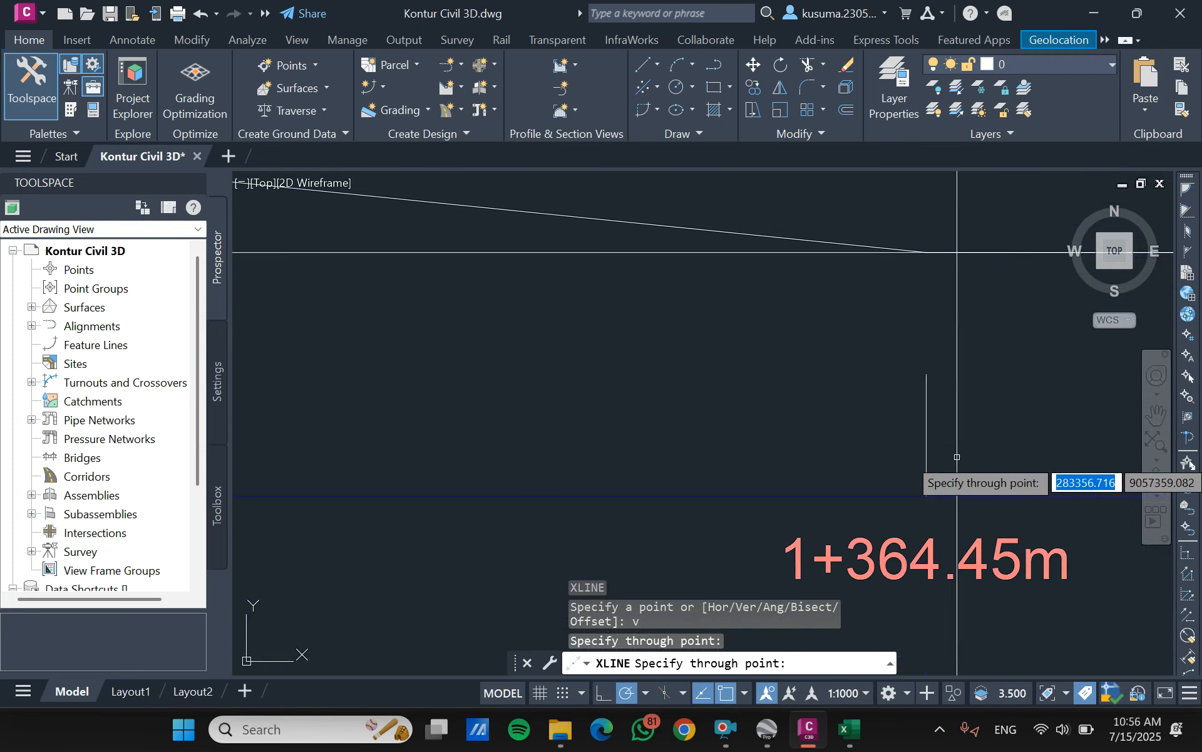
left_click(926, 494)
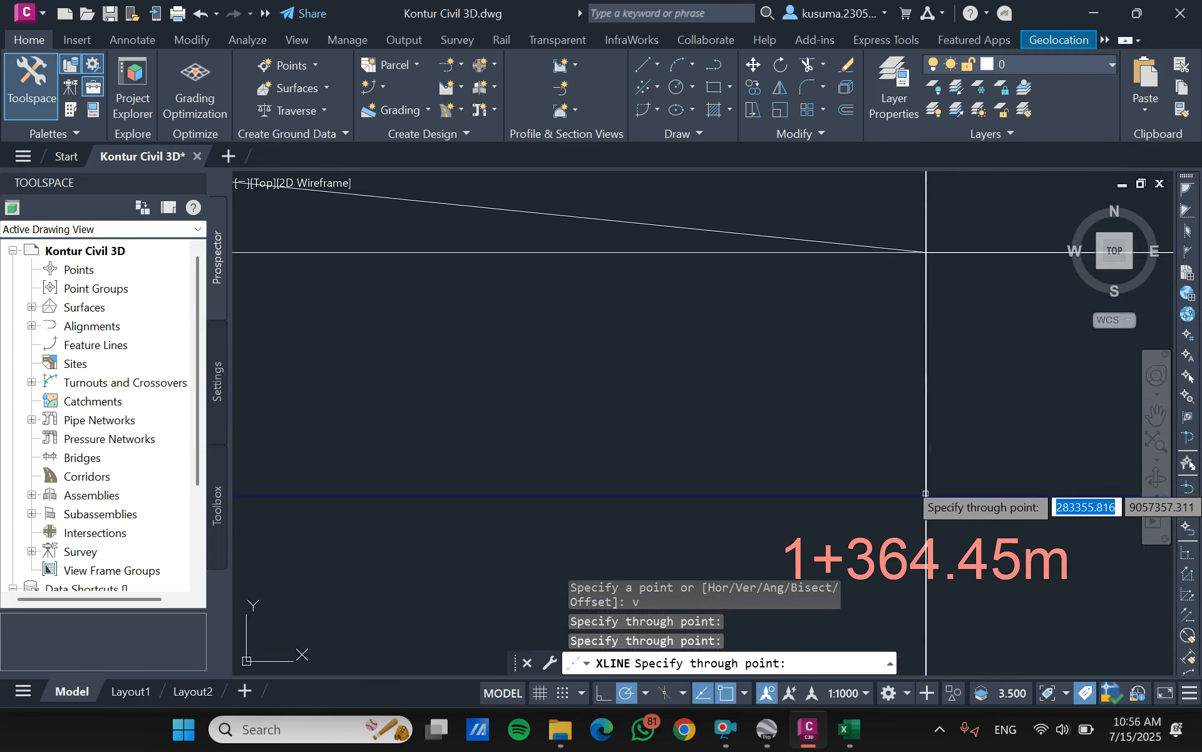
scroll(926, 493, "down", 10)
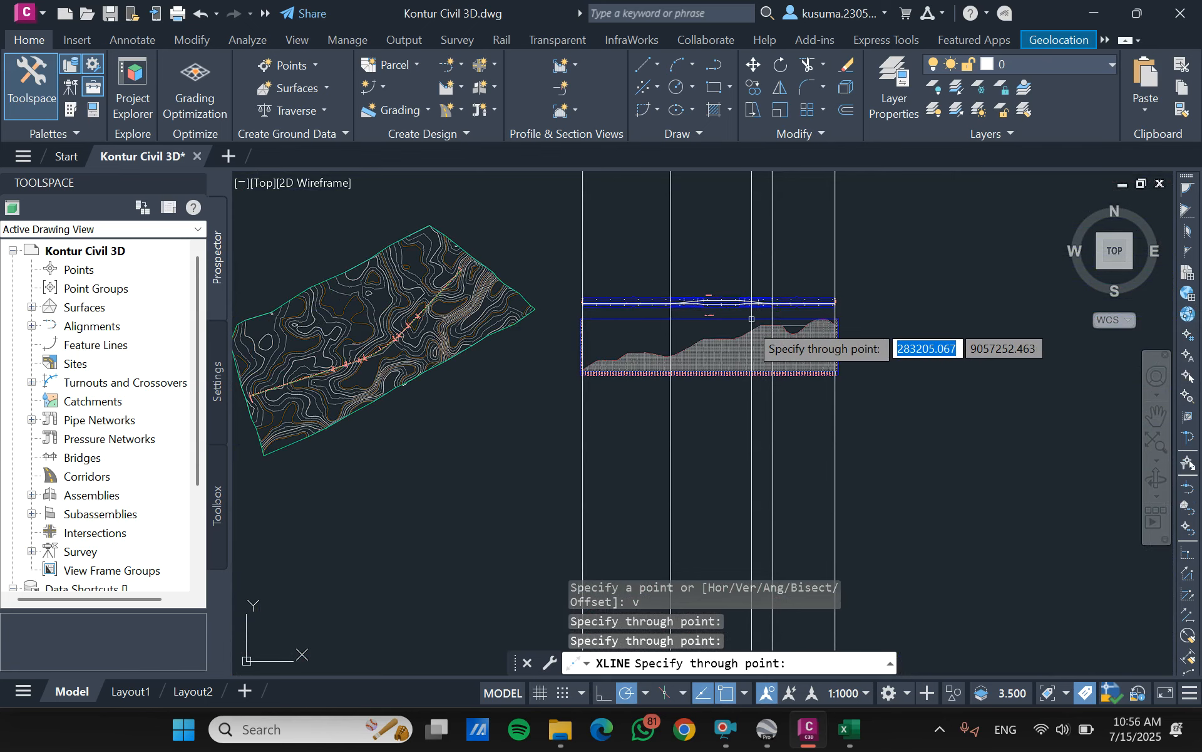
key("Escape")
scroll(646, 288, "up", 4)
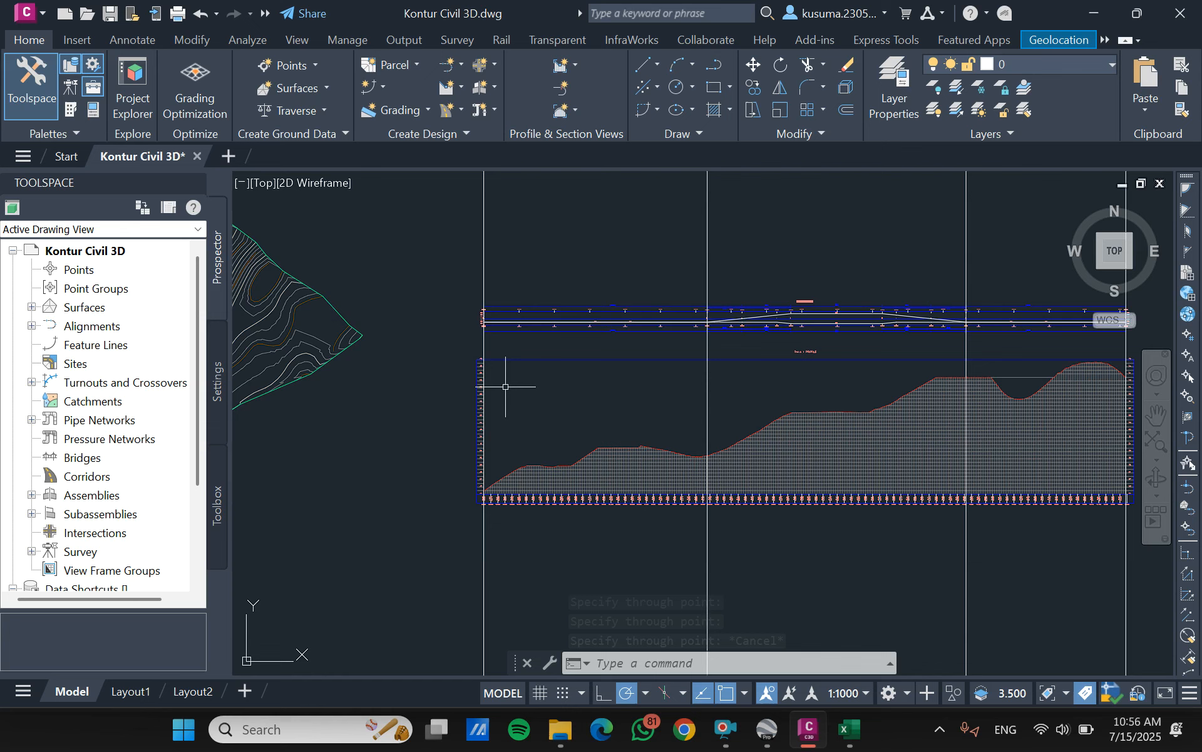
scroll(497, 389, "down", 2)
scroll(960, 387, "up", 2)
scroll(962, 388, "down", 2)
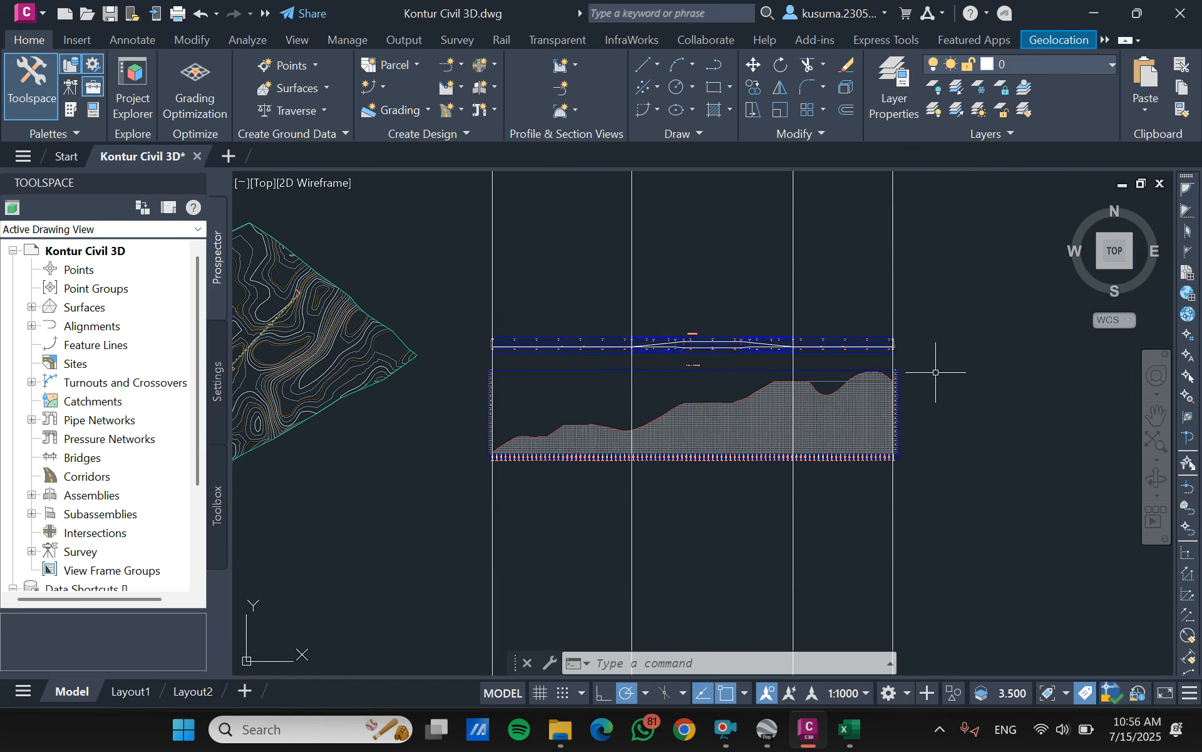
scroll(978, 369, "up", 2)
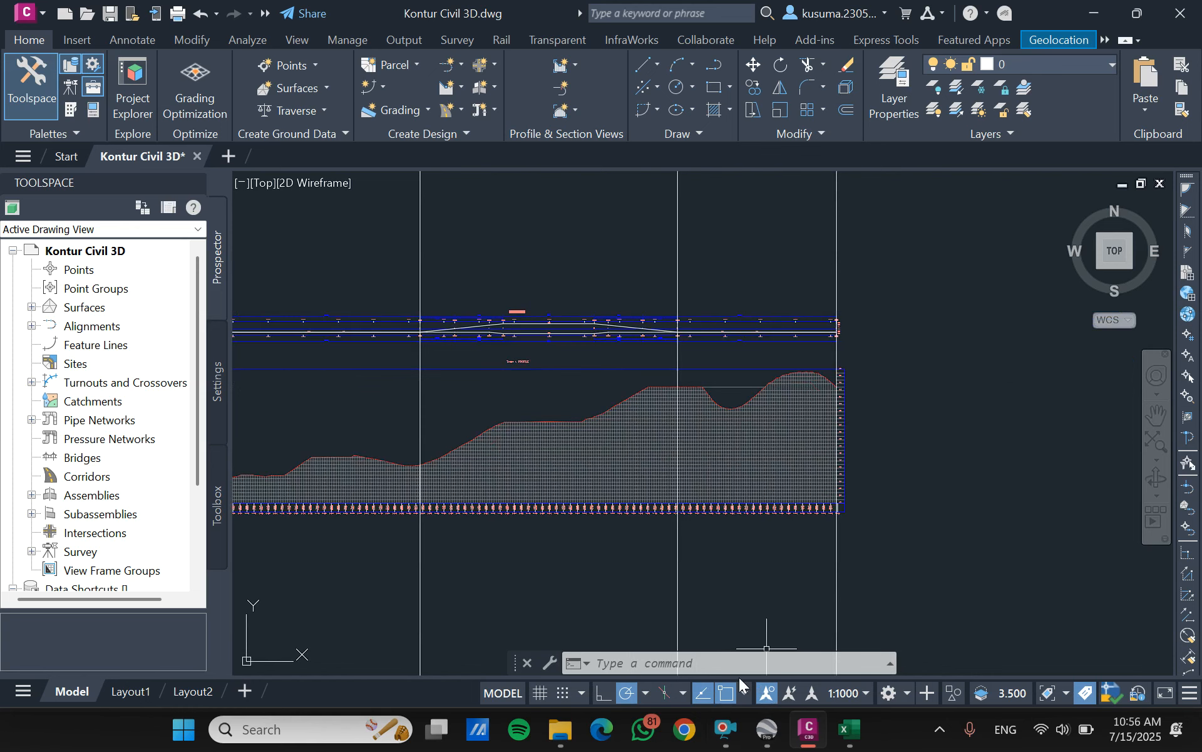
left_click(724, 729)
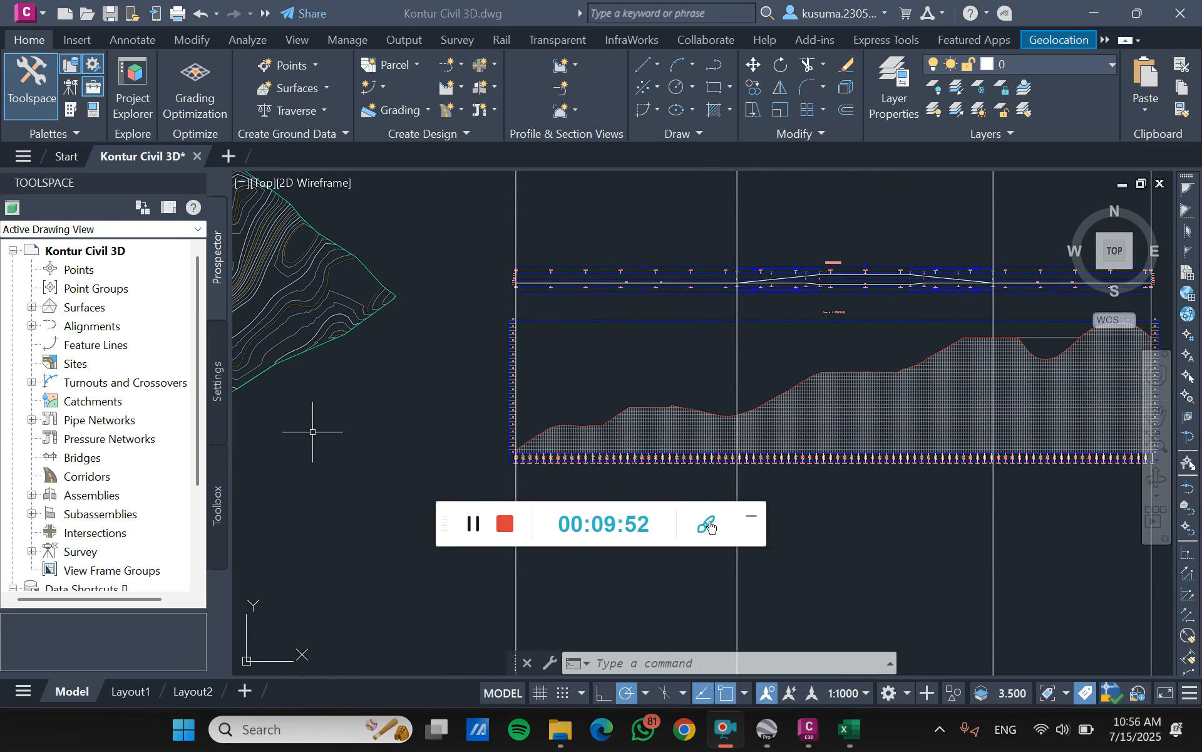
left_click(750, 524)
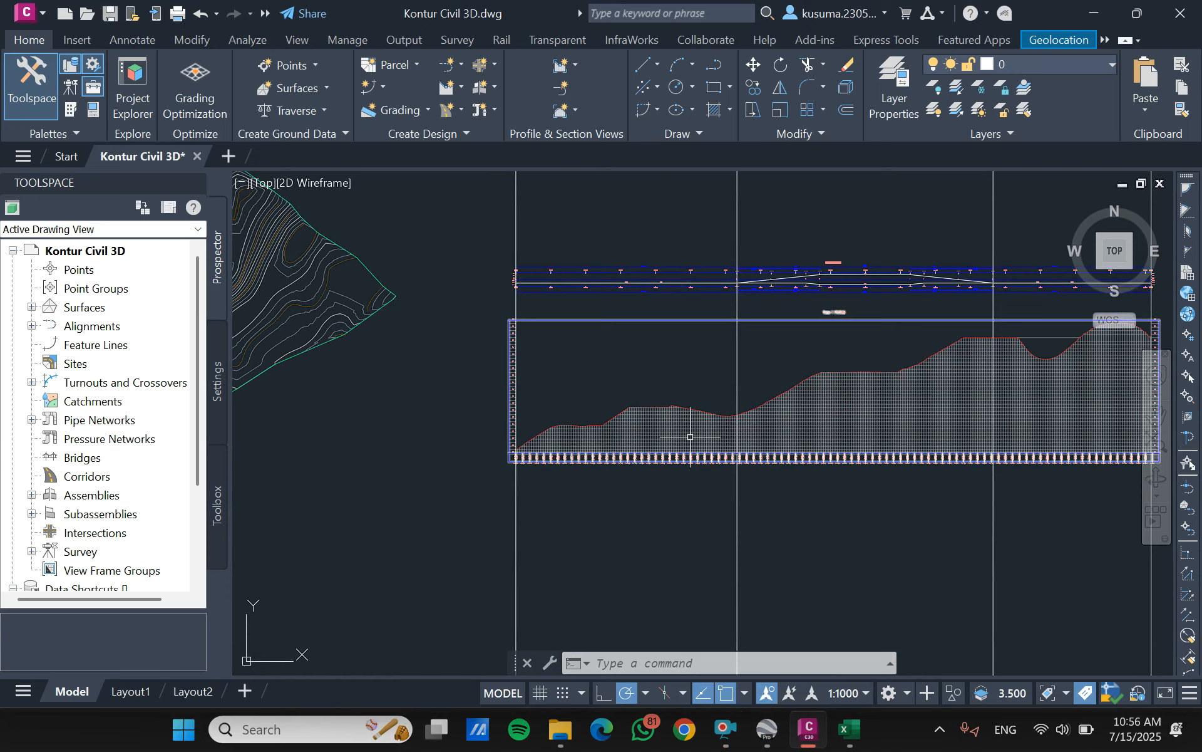
scroll(721, 359, "down", 4)
scroll(780, 377, "up", 5)
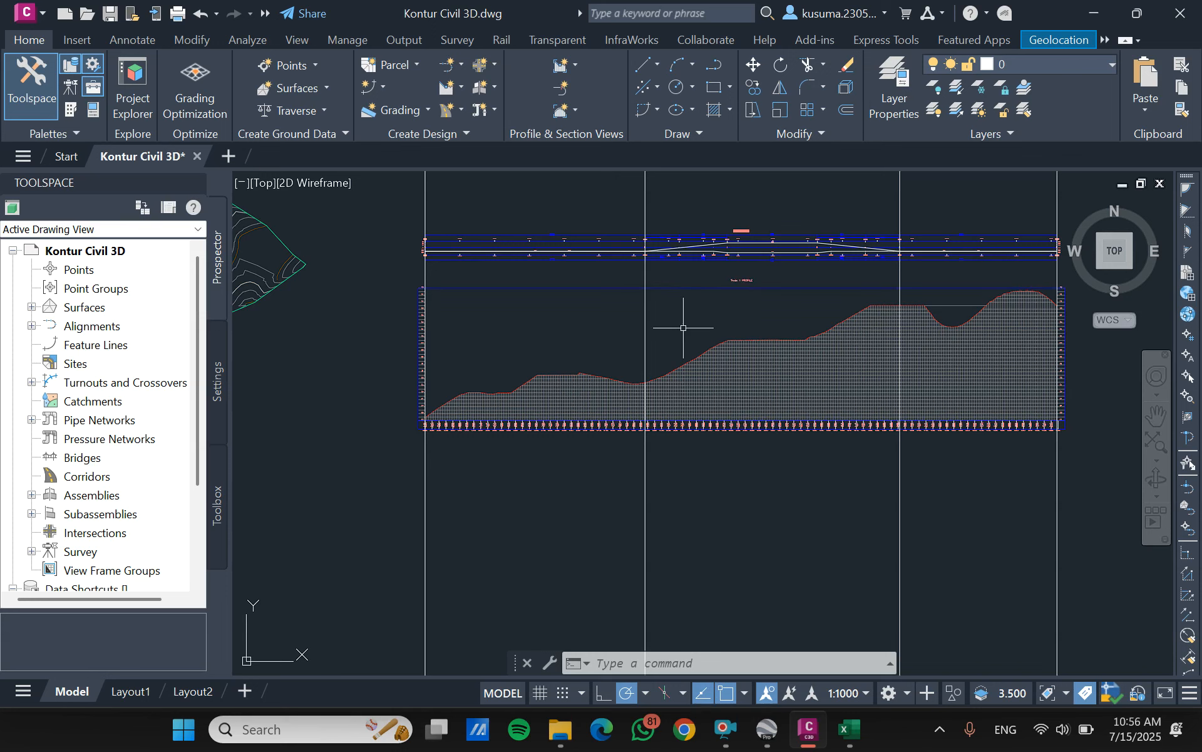
- Create a layout profile named "profile trase 1" in the Trase 1 profile view, with criteria-based design, the design criteria file and the Basic check set
left_click(446, 89)
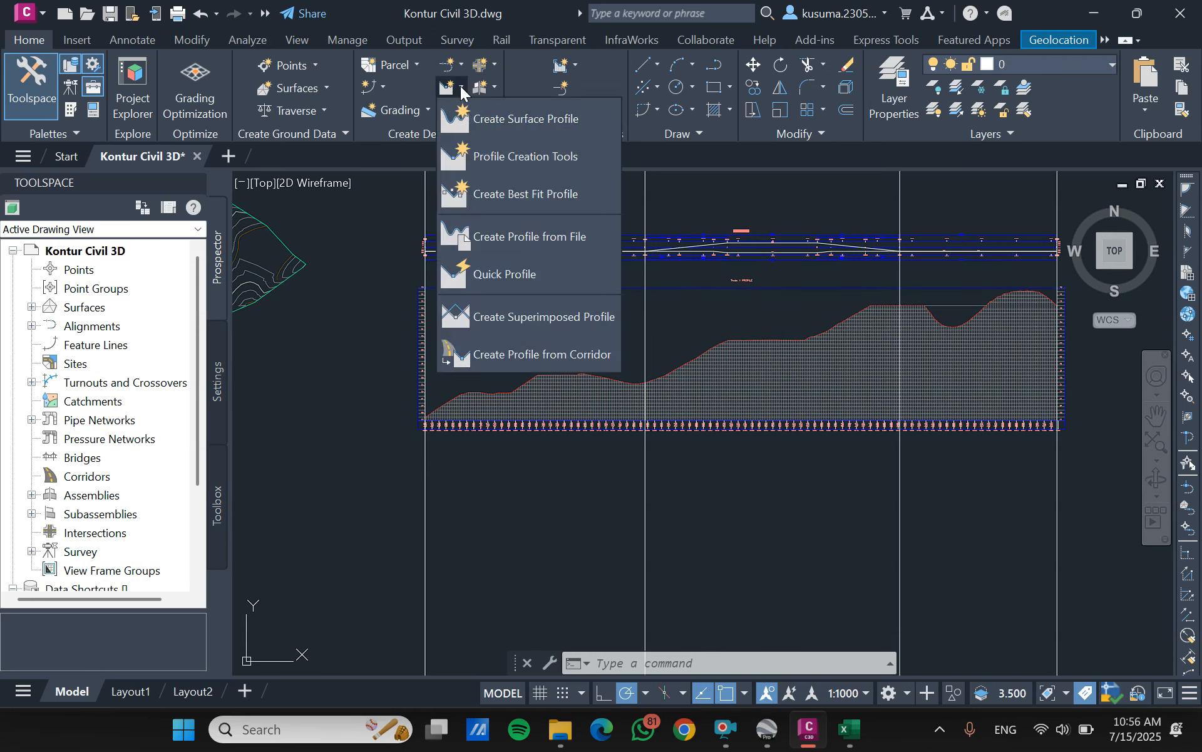
left_click(498, 163)
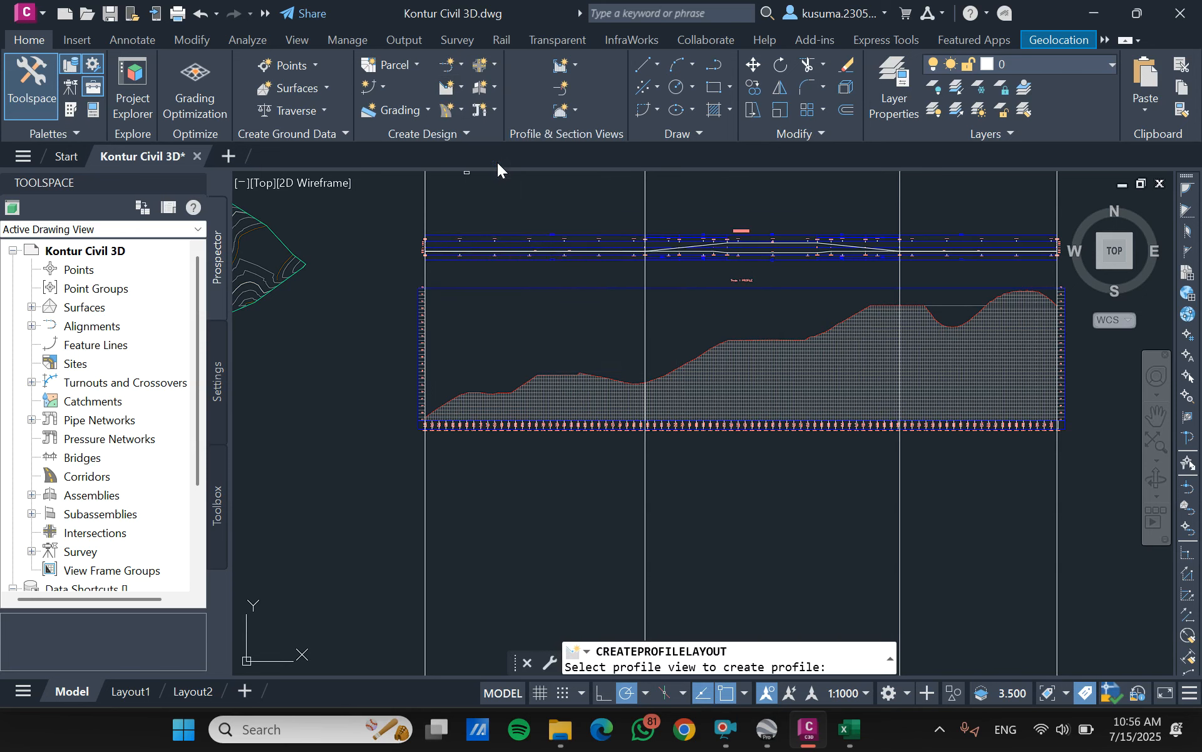
left_click(724, 408)
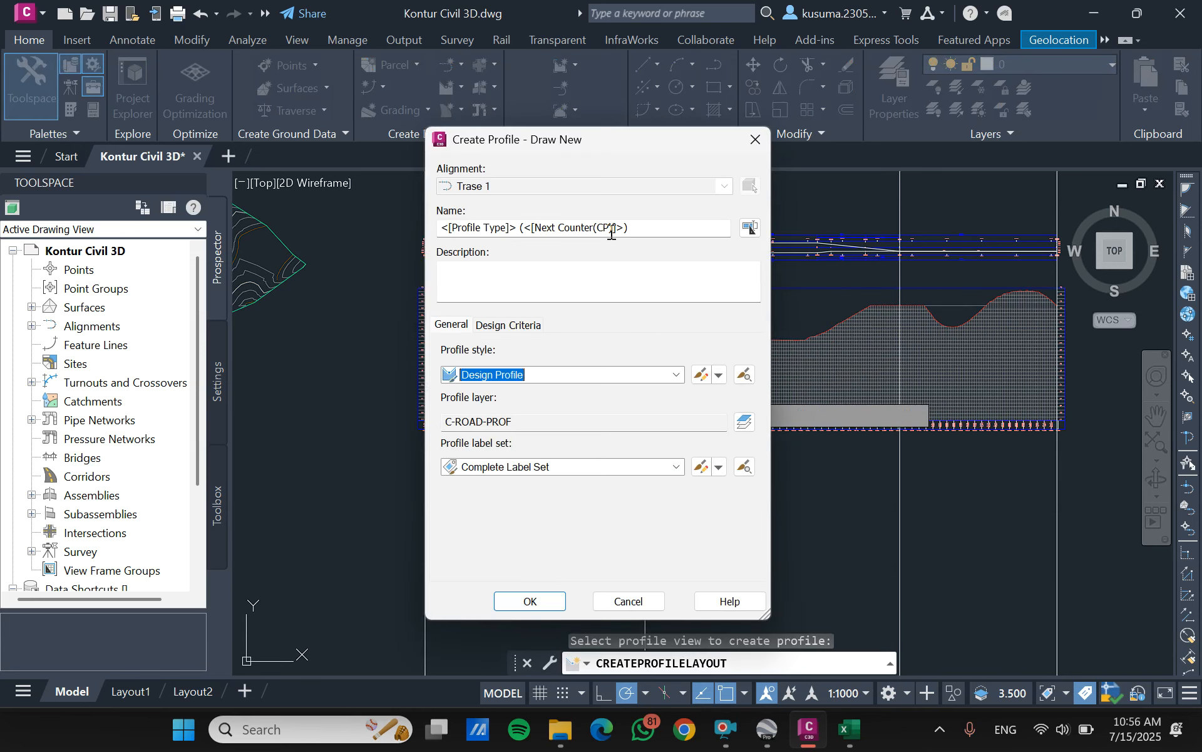
left_click_drag(639, 227, 400, 219)
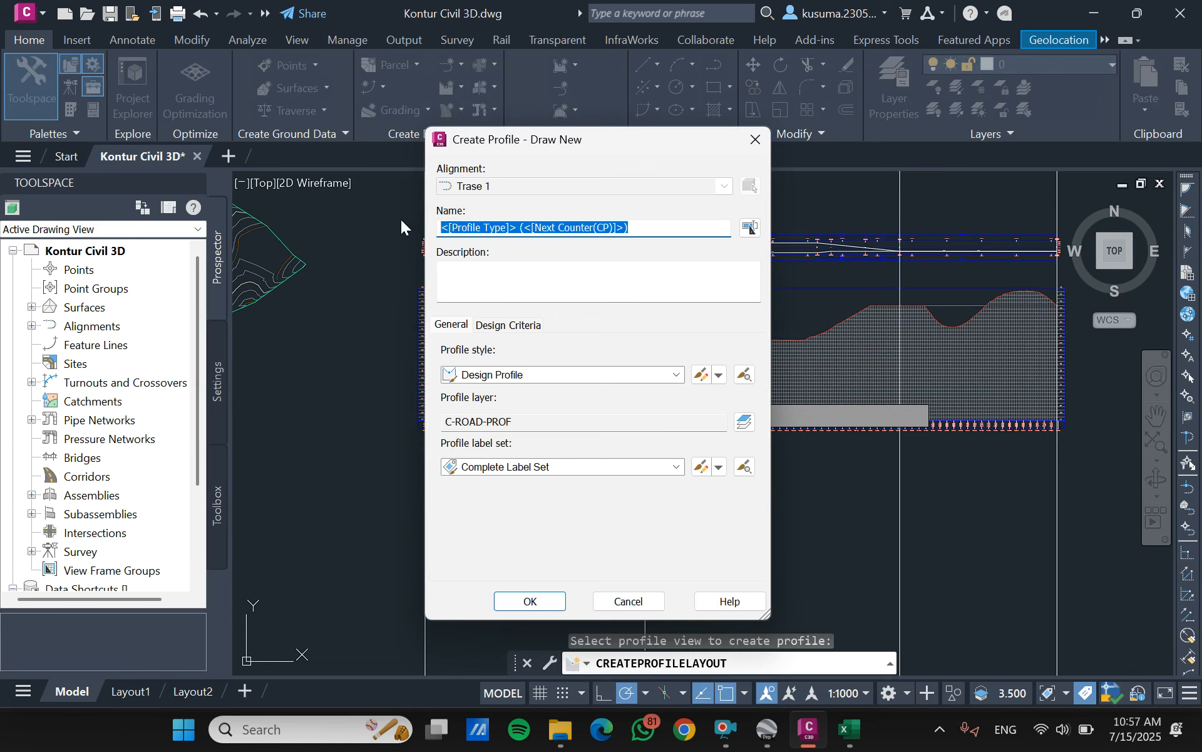
type("profile trase 1")
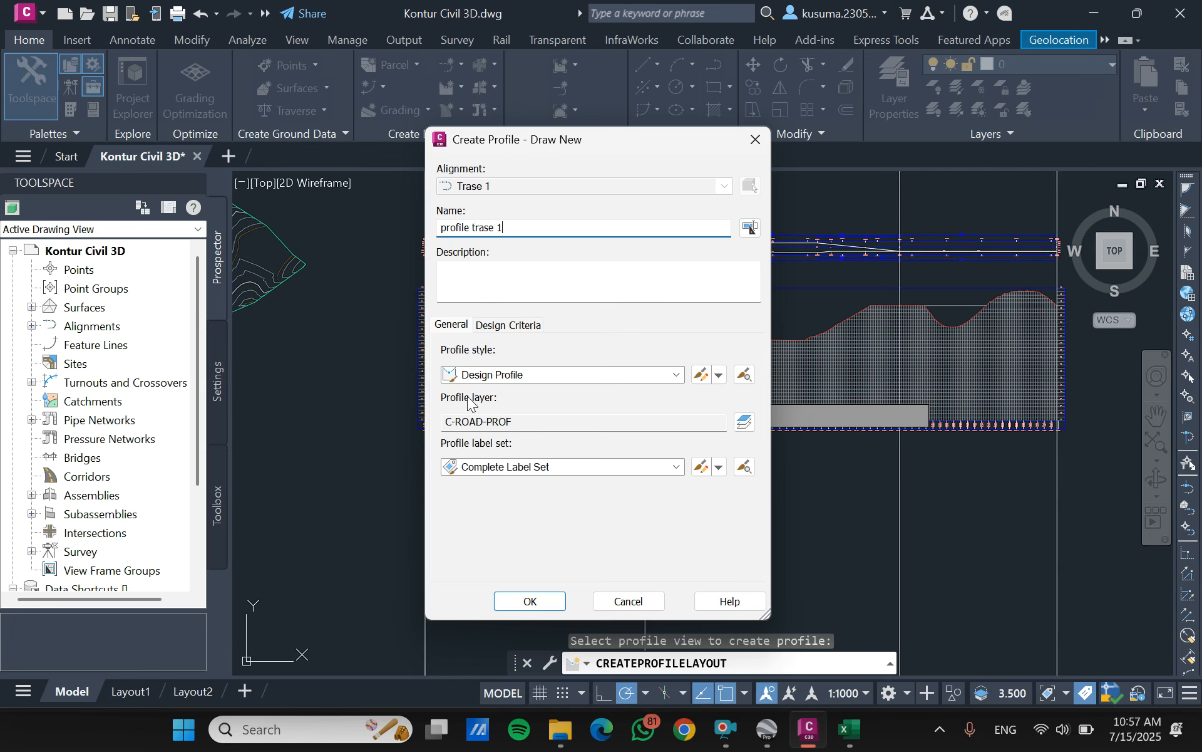
left_click(509, 323)
left_click(454, 353)
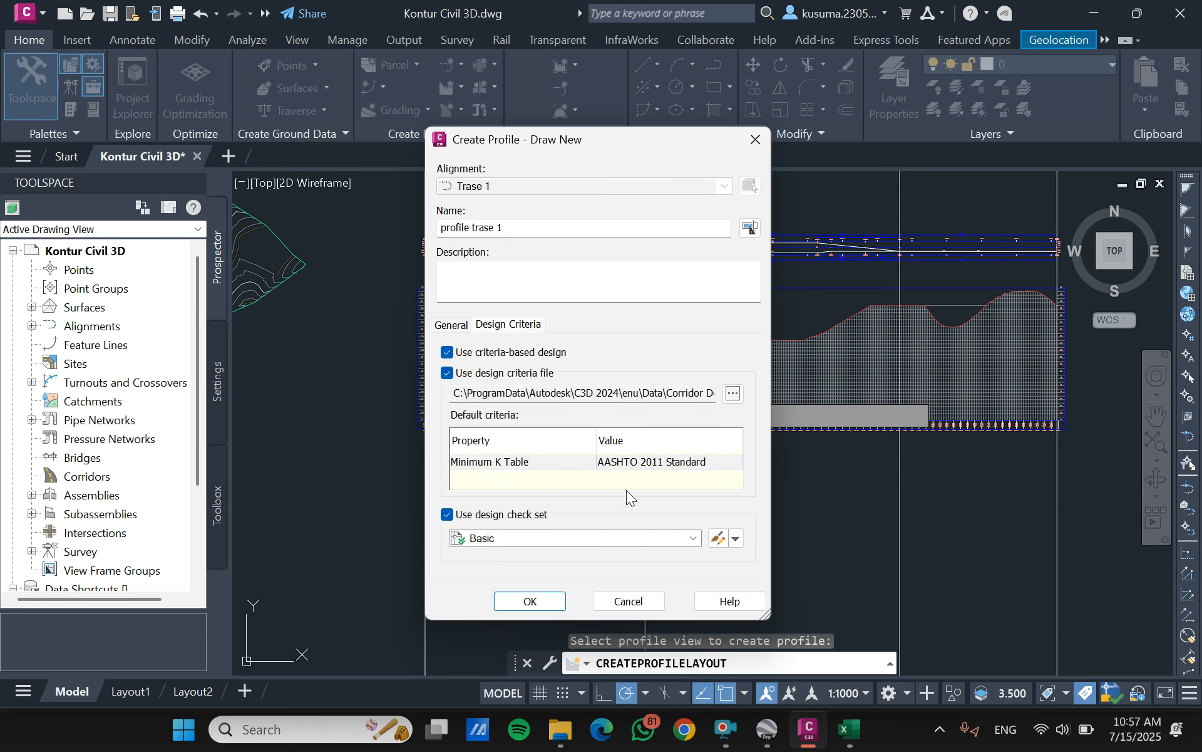
left_click(531, 605)
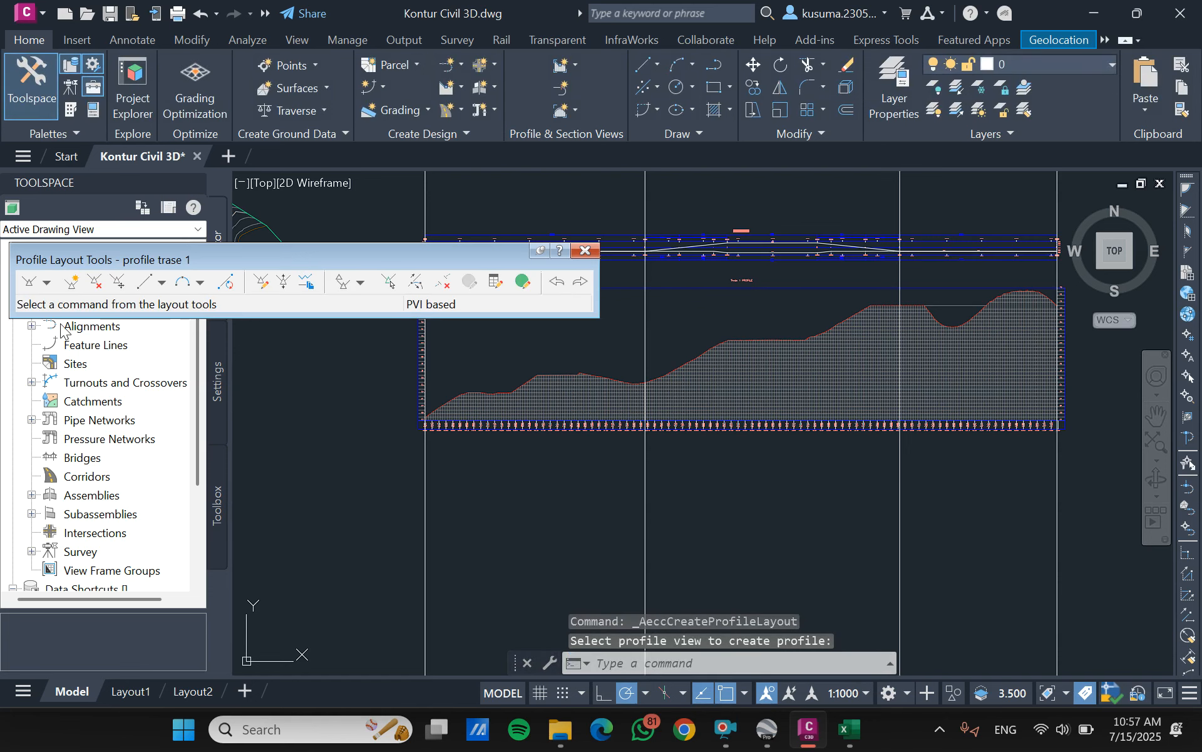
- Start Draw Tangents With Curves and place the design profile's first PVI on the starting construction line at elevation 28 m
left_click(47, 282)
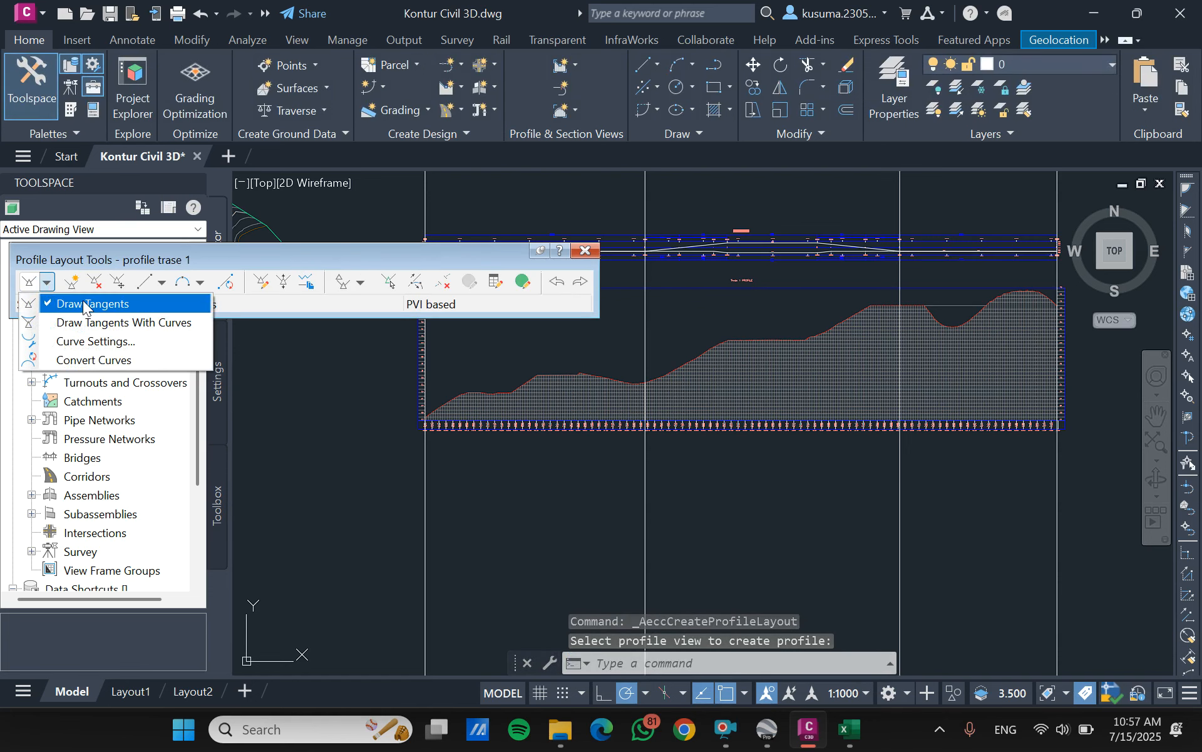
left_click(100, 322)
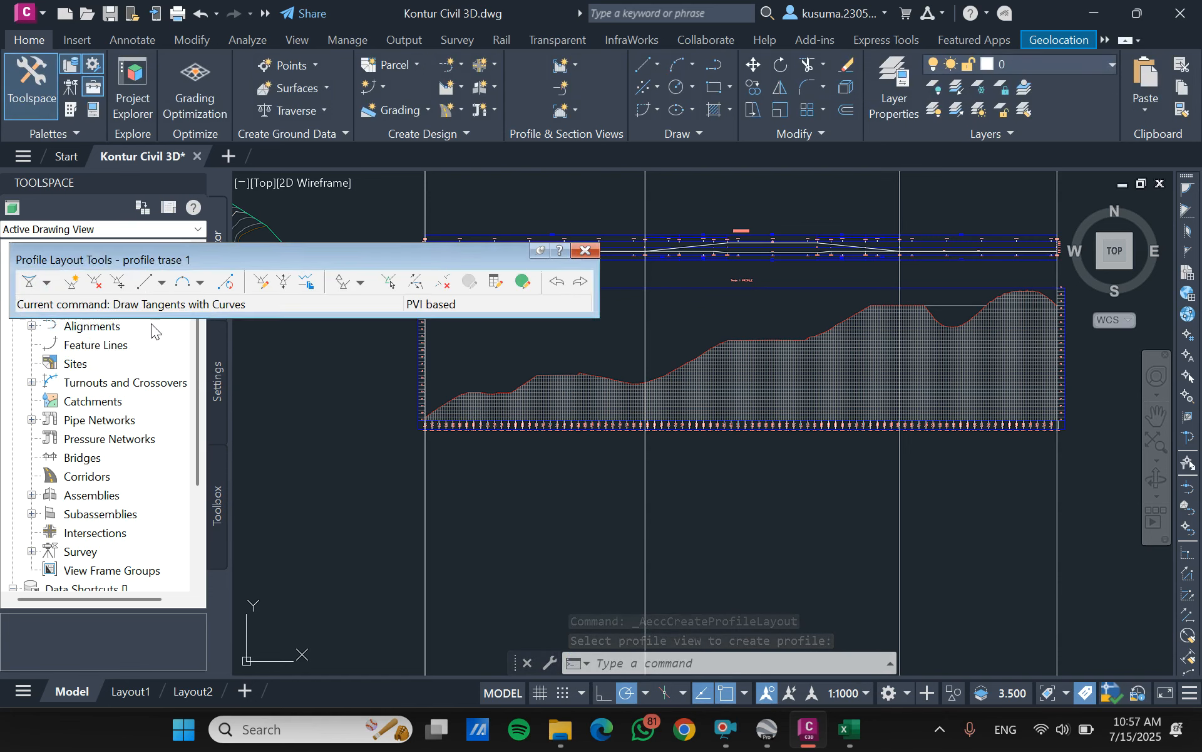
left_click_drag(426, 253, 414, 139)
scroll(419, 407, "up", 4)
scroll(403, 459, "up", 4)
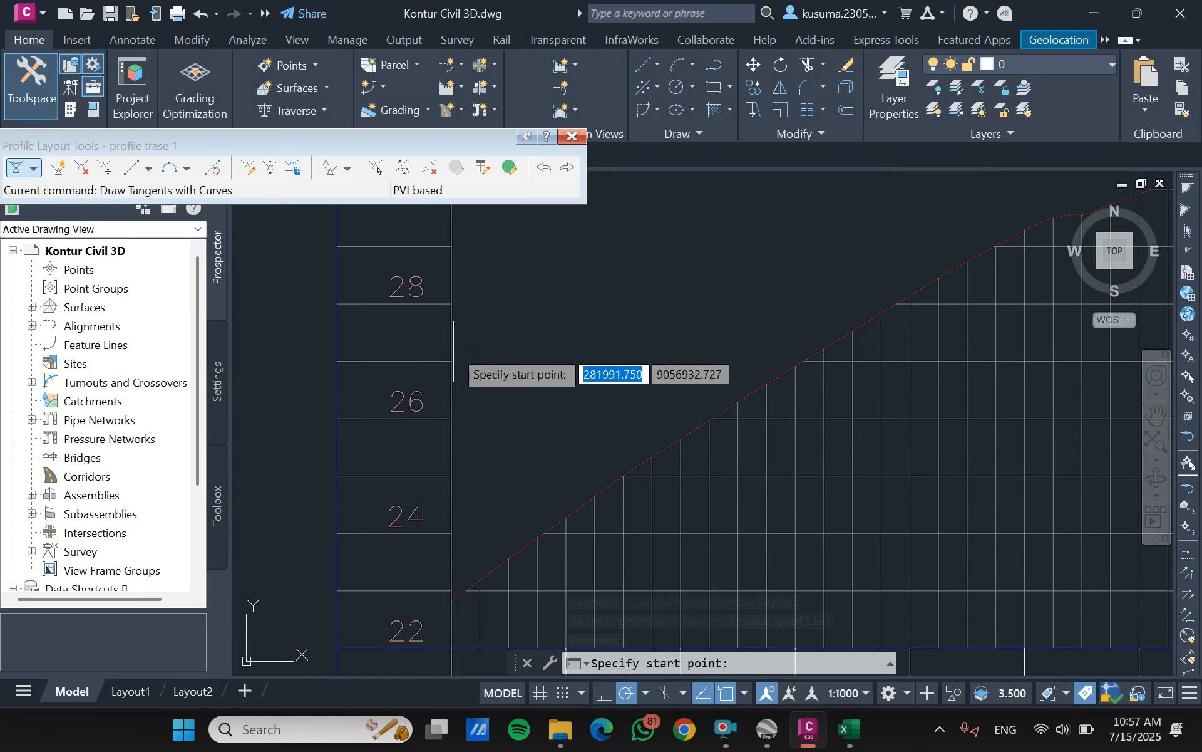
left_click(451, 313)
- Place intermediate PVIs at station 0+555 in the surface dip before the second construction line and at station 1+420 at elevation 55 m
scroll(451, 313, "down", 6)
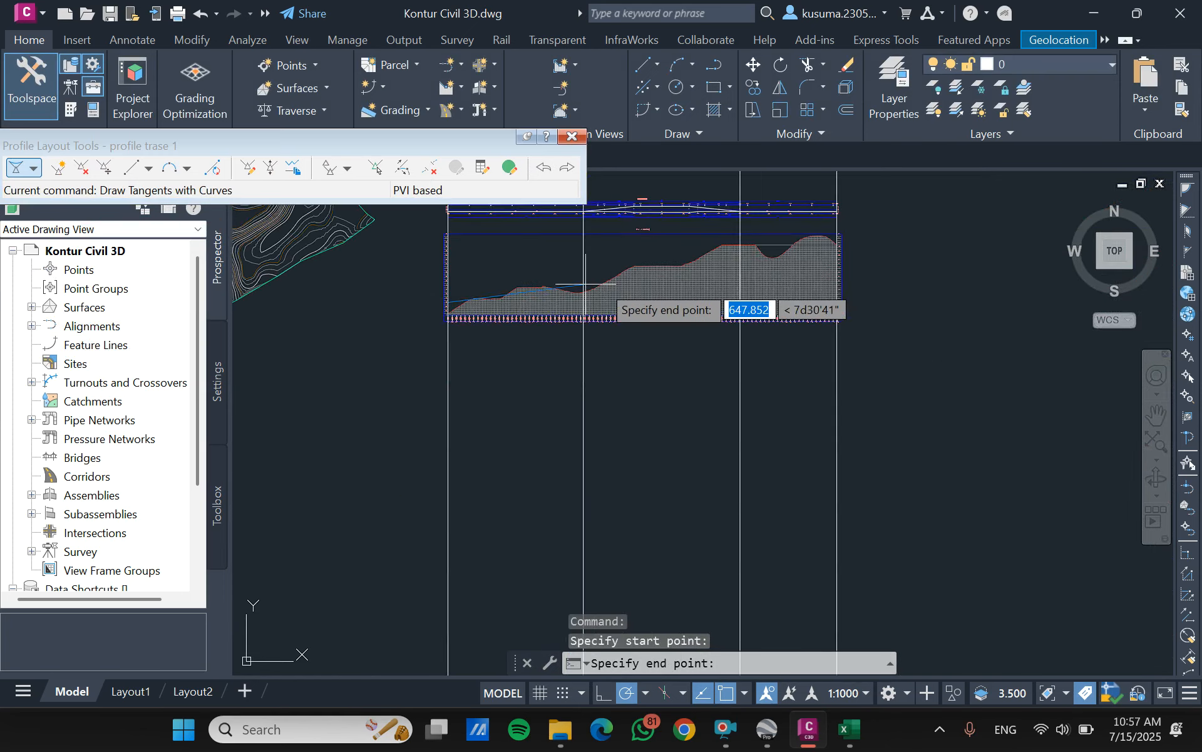
scroll(607, 284, "up", 2)
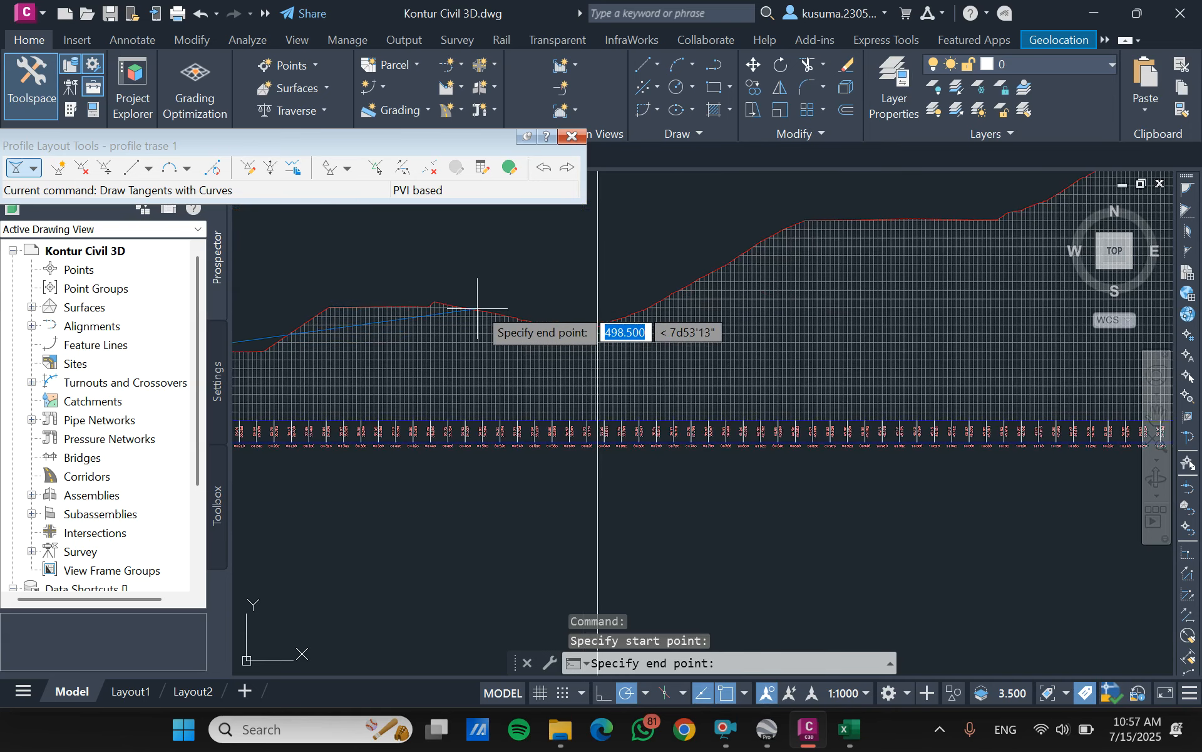
scroll(510, 285, "up", 3)
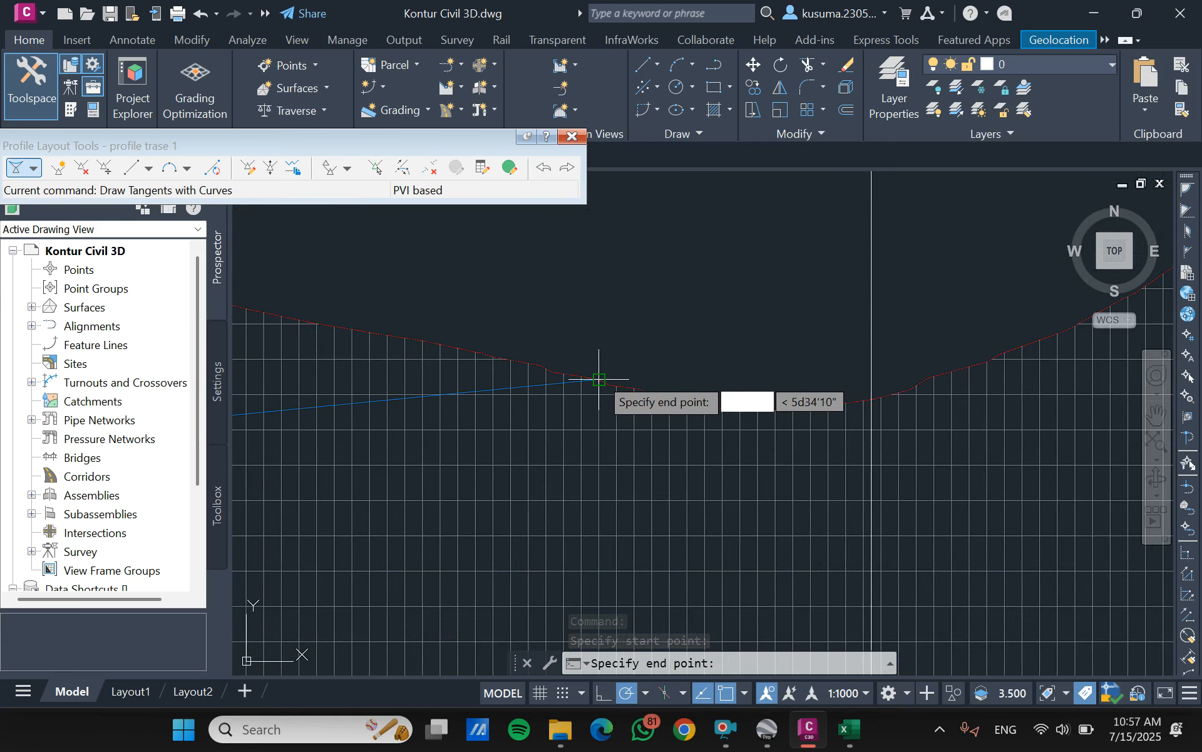
scroll(596, 384, "down", 3)
scroll(600, 380, "down", 3)
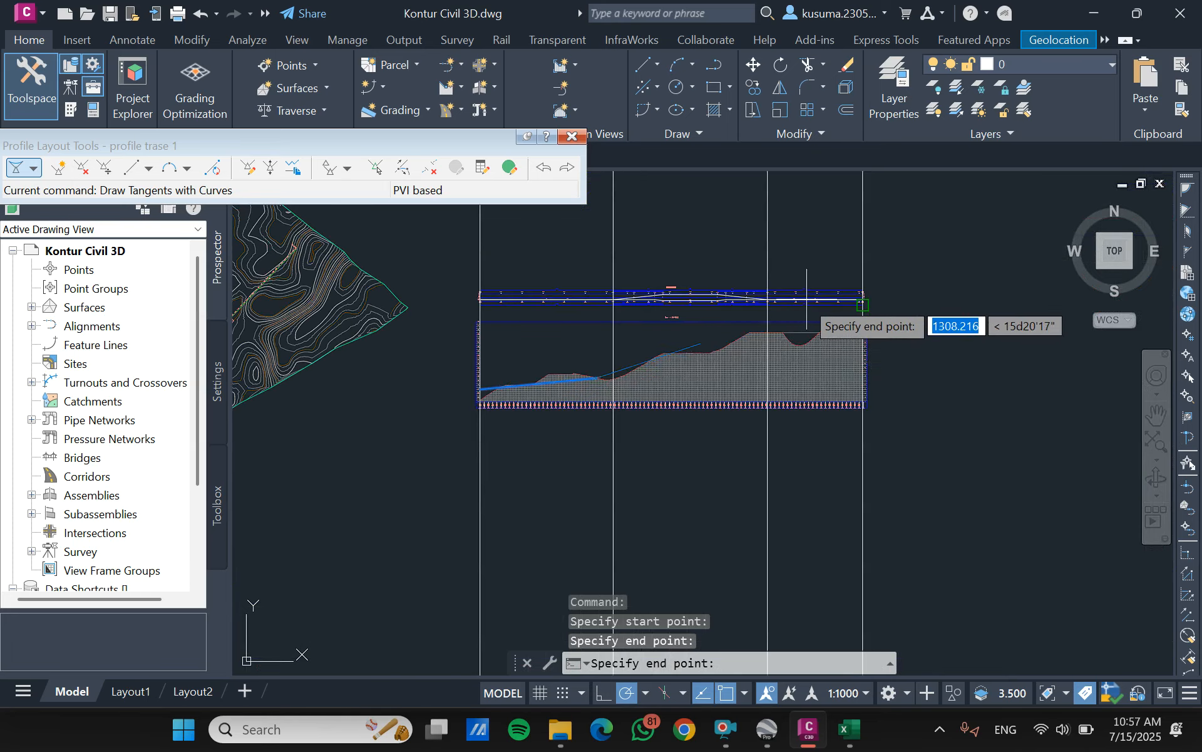
scroll(787, 332, "up", 4)
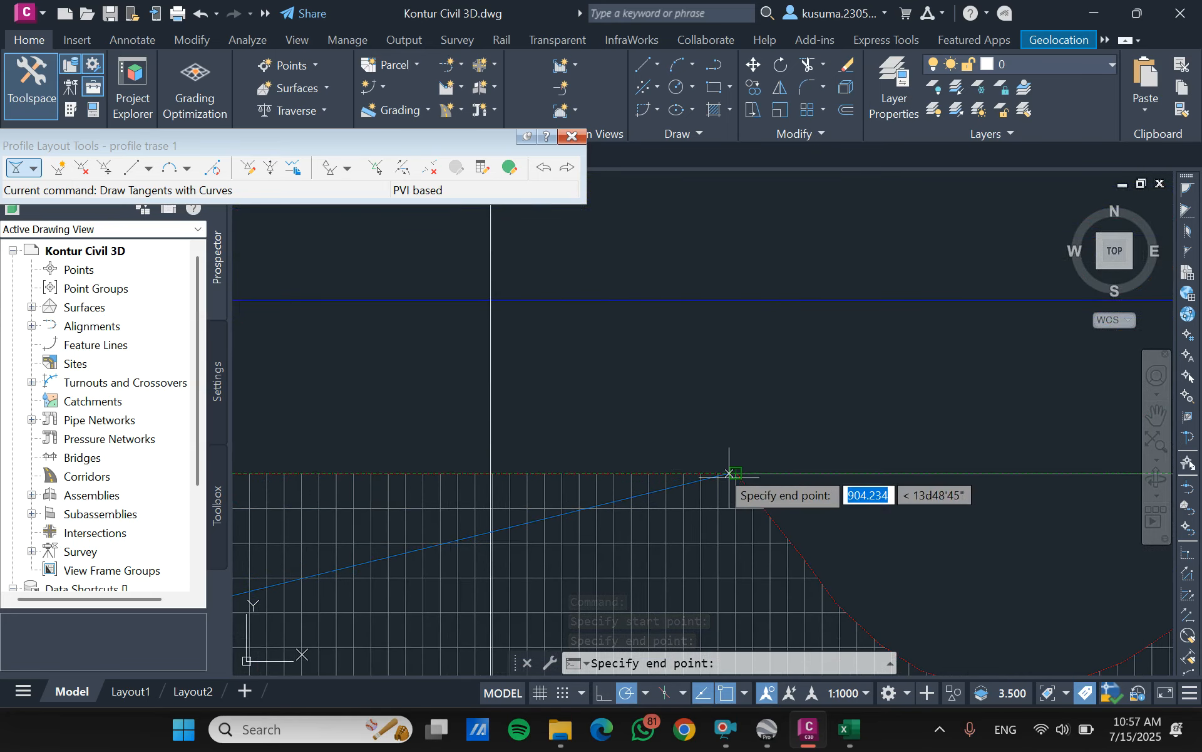
left_click(686, 473)
- Place the last PVI on the ending construction line at elevation 58 m and finish the tangent layout
scroll(692, 417, "down", 3)
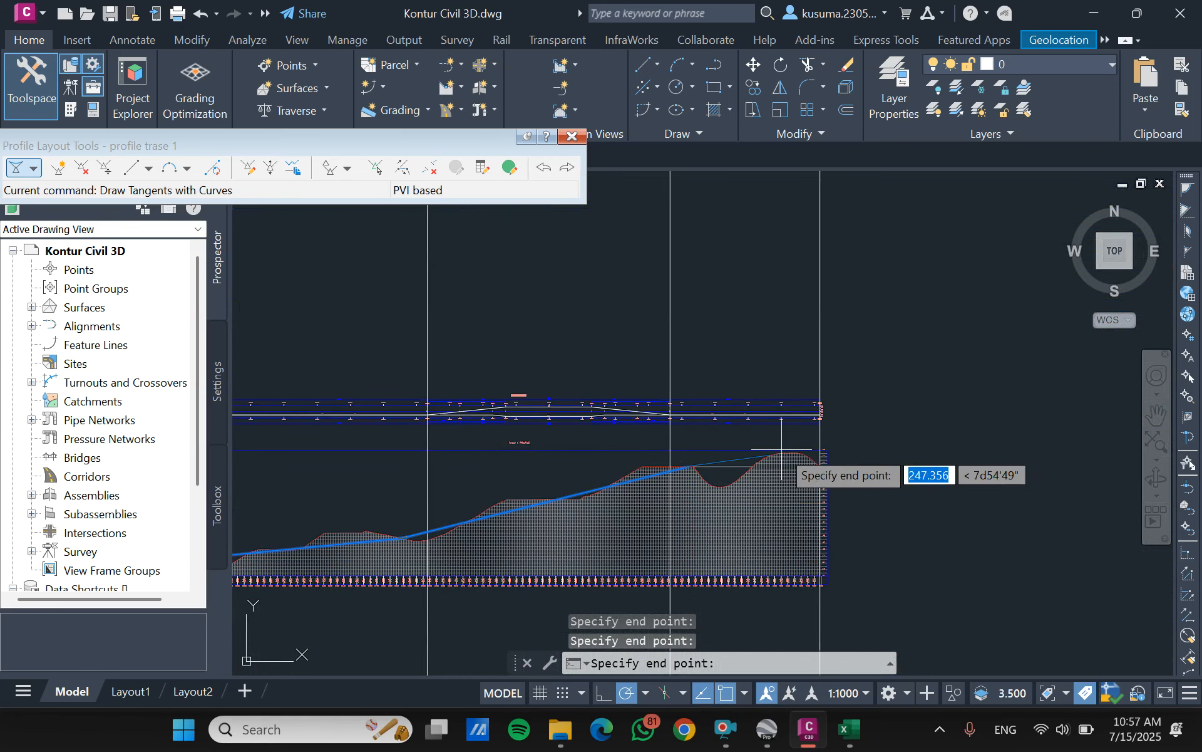
scroll(808, 458, "up", 3)
scroll(807, 456, "up", 3)
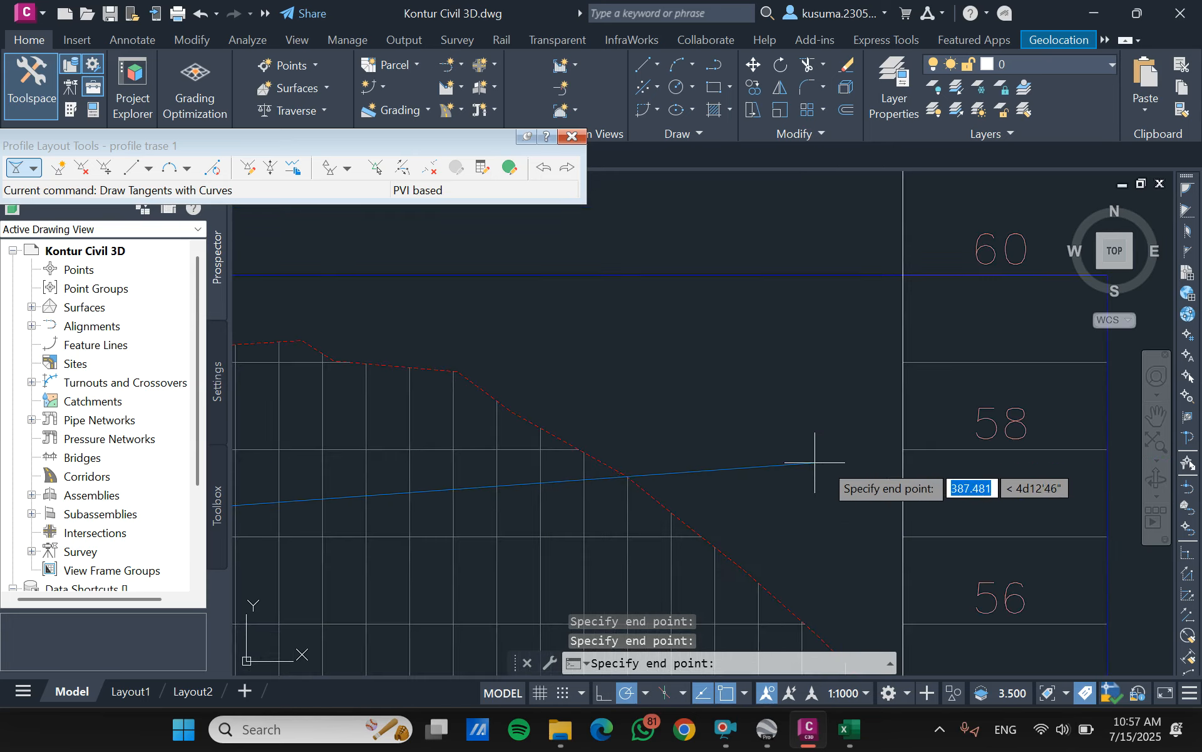
left_click(902, 449)
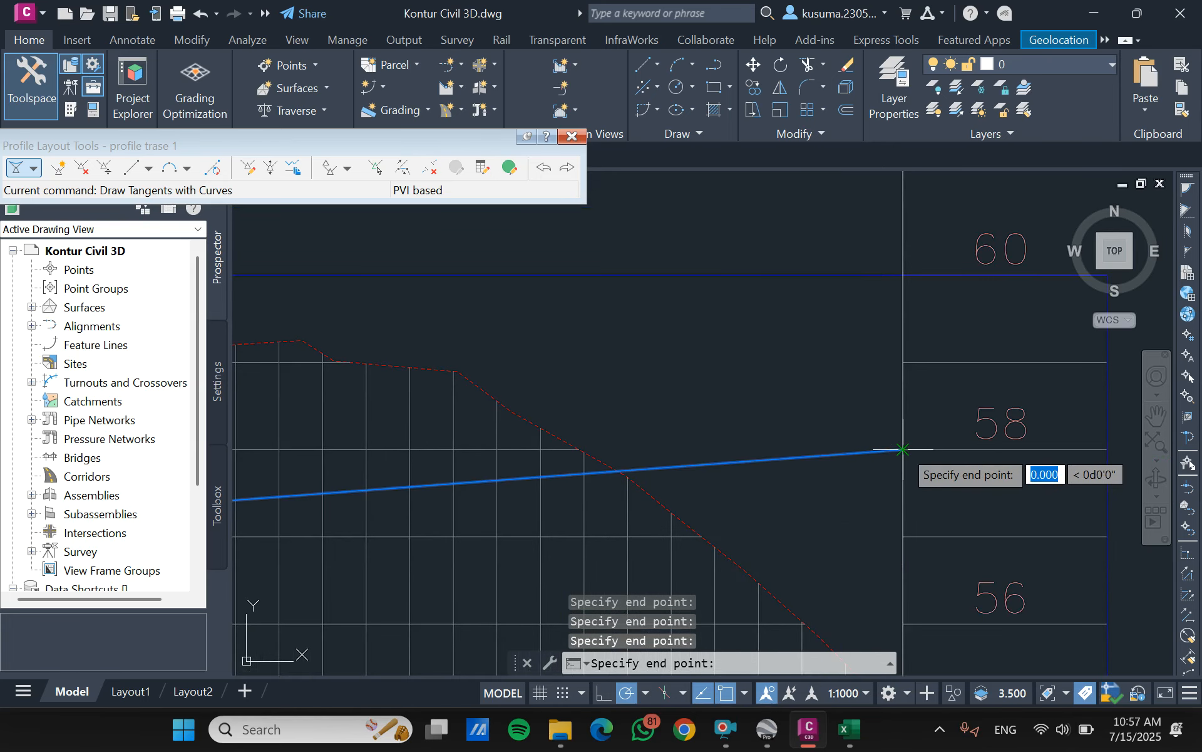
key("Return")
scroll(783, 388, "down", 6)
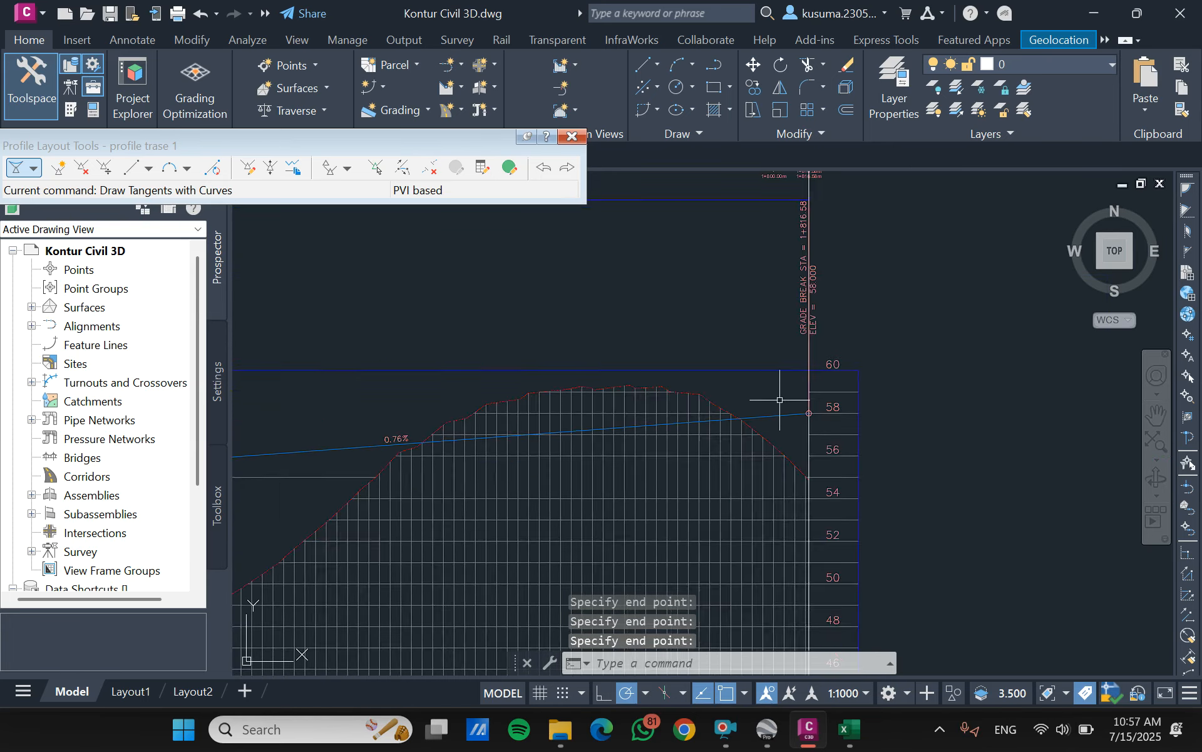
- Open the design profile's grid view and review the PVI stations, elevations, grades and curve data
middle_click_drag(502, 457, 673, 416)
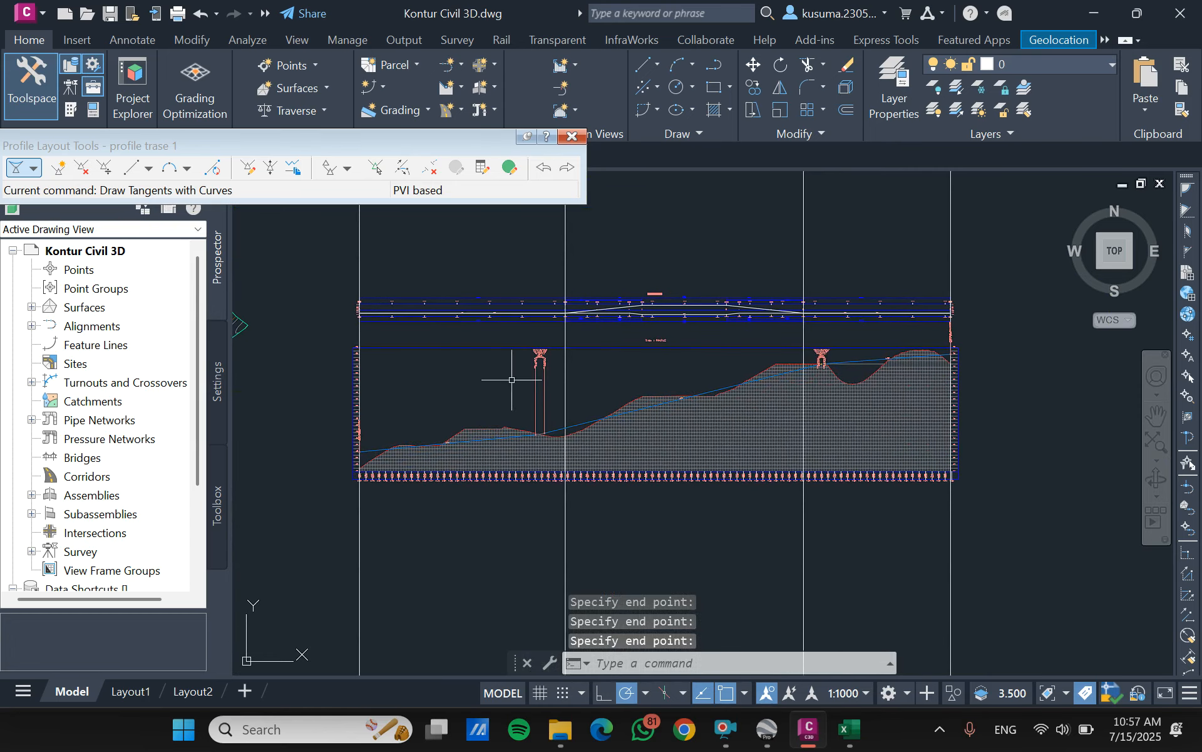
left_click(508, 170)
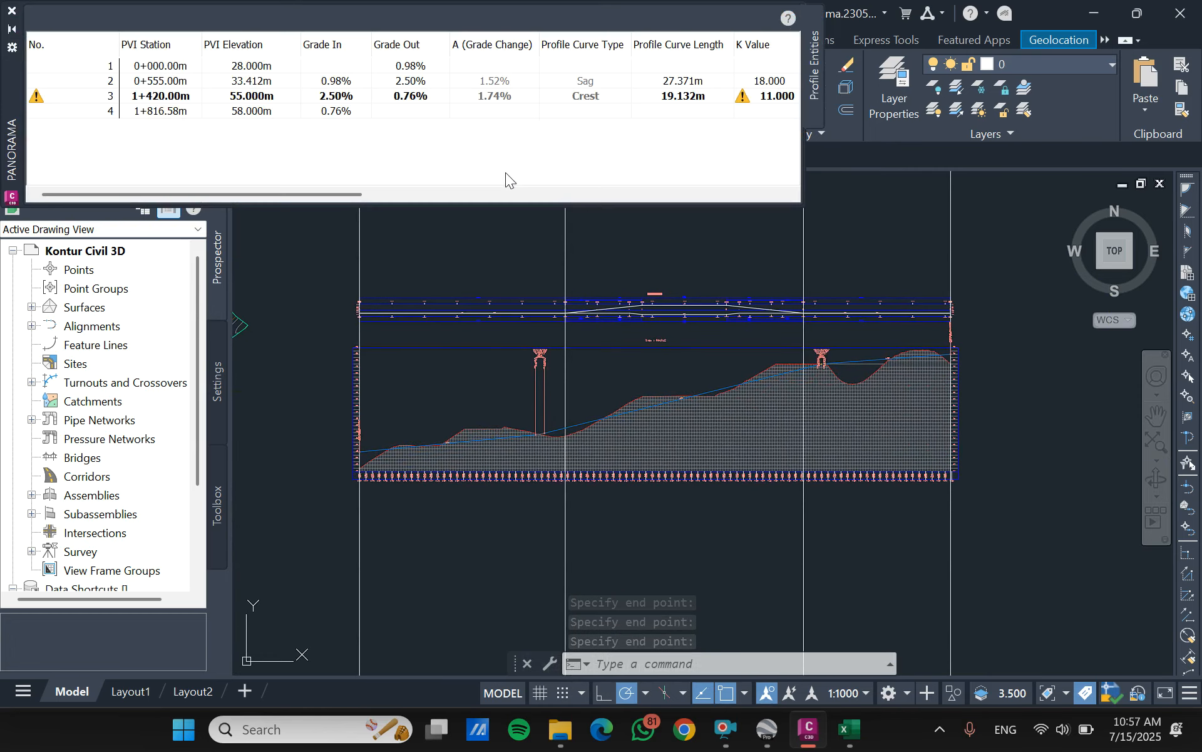
left_click_drag(253, 196, 194, 191)
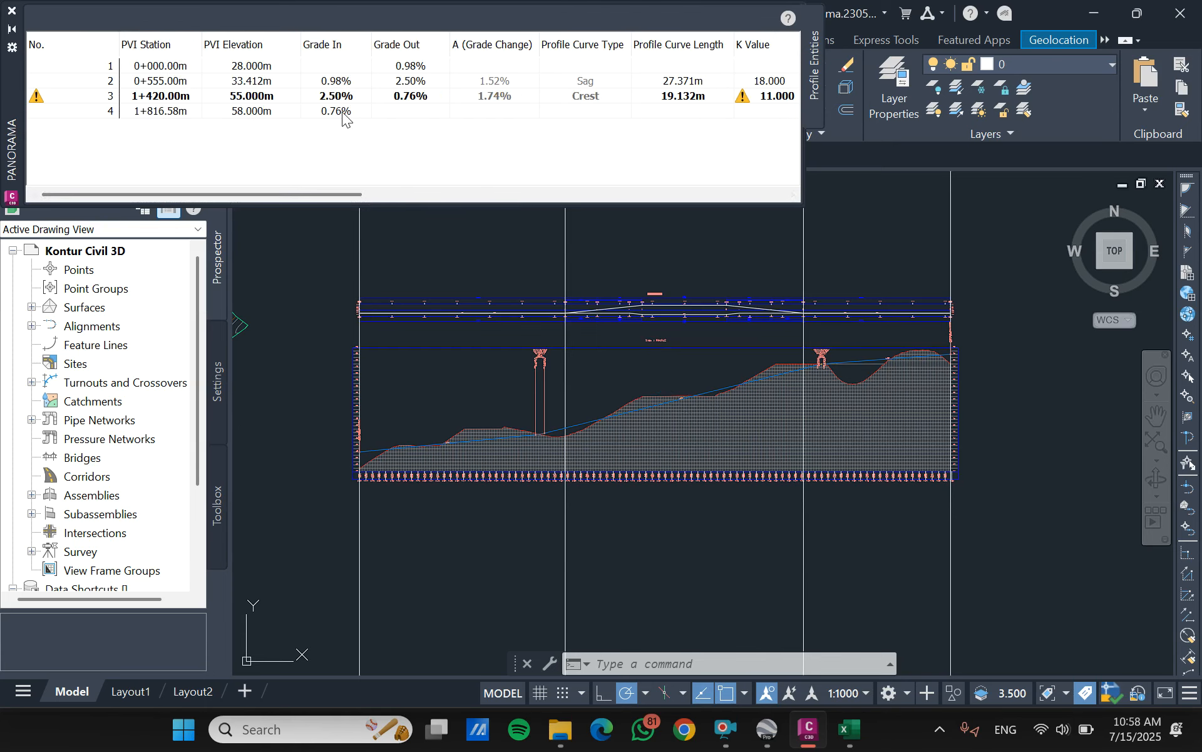
left_click_drag(324, 196, 295, 196)
- Switch to the Perhitungan SCS workbook in Excel and open its Titik Potong vertikal sheet
left_click(842, 737)
left_click(1144, 14)
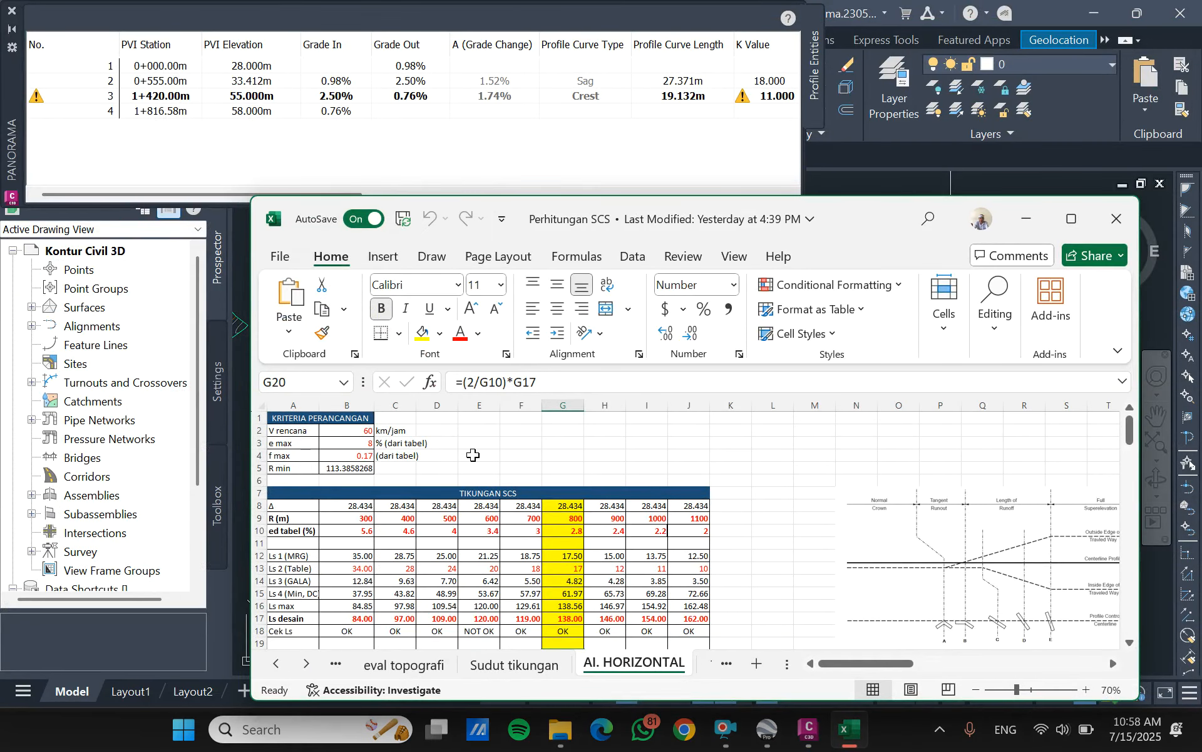
left_click(711, 665)
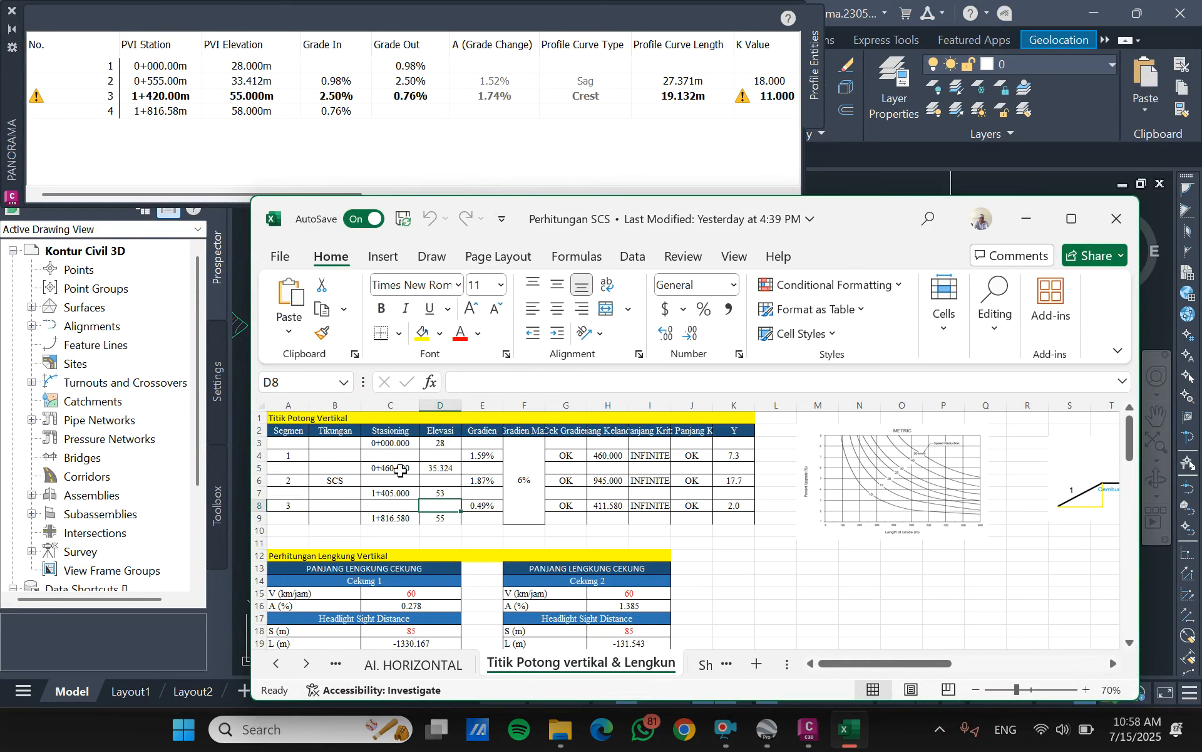
- Set the Stasioning values of the two intermediate vertical intersection points to 555 in C5 and 1420 in C7
left_click(399, 468)
double_click(446, 383)
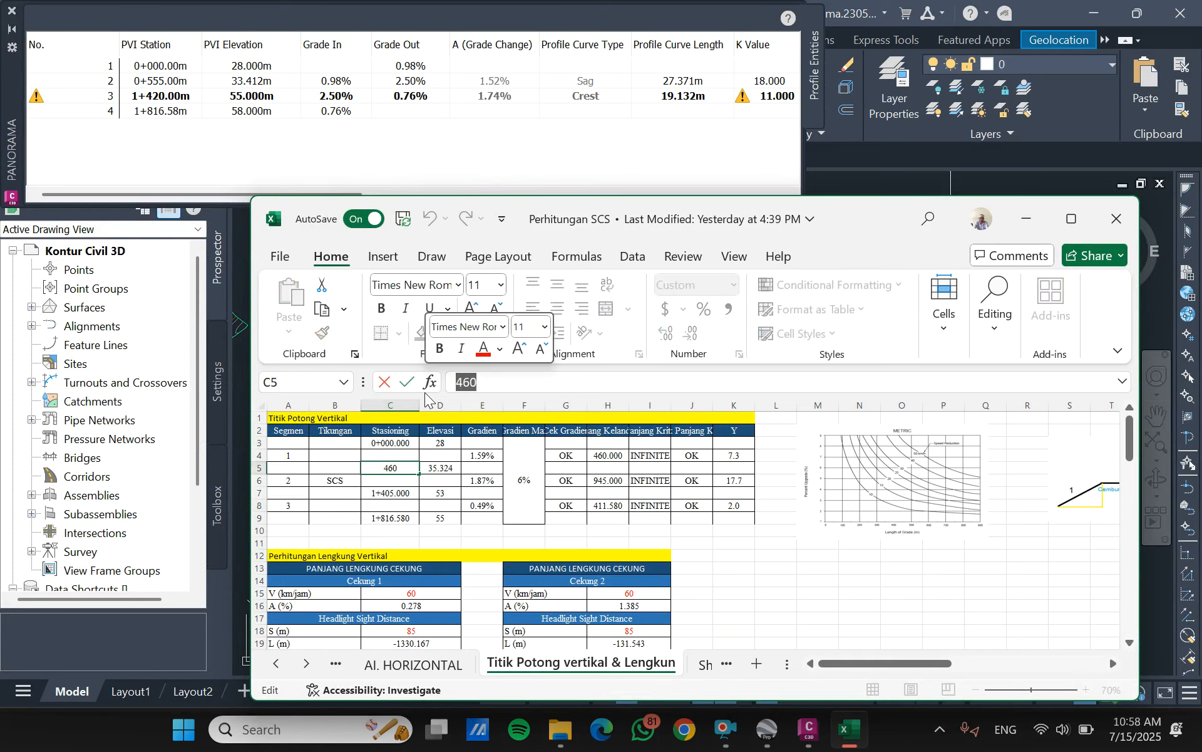
type("555")
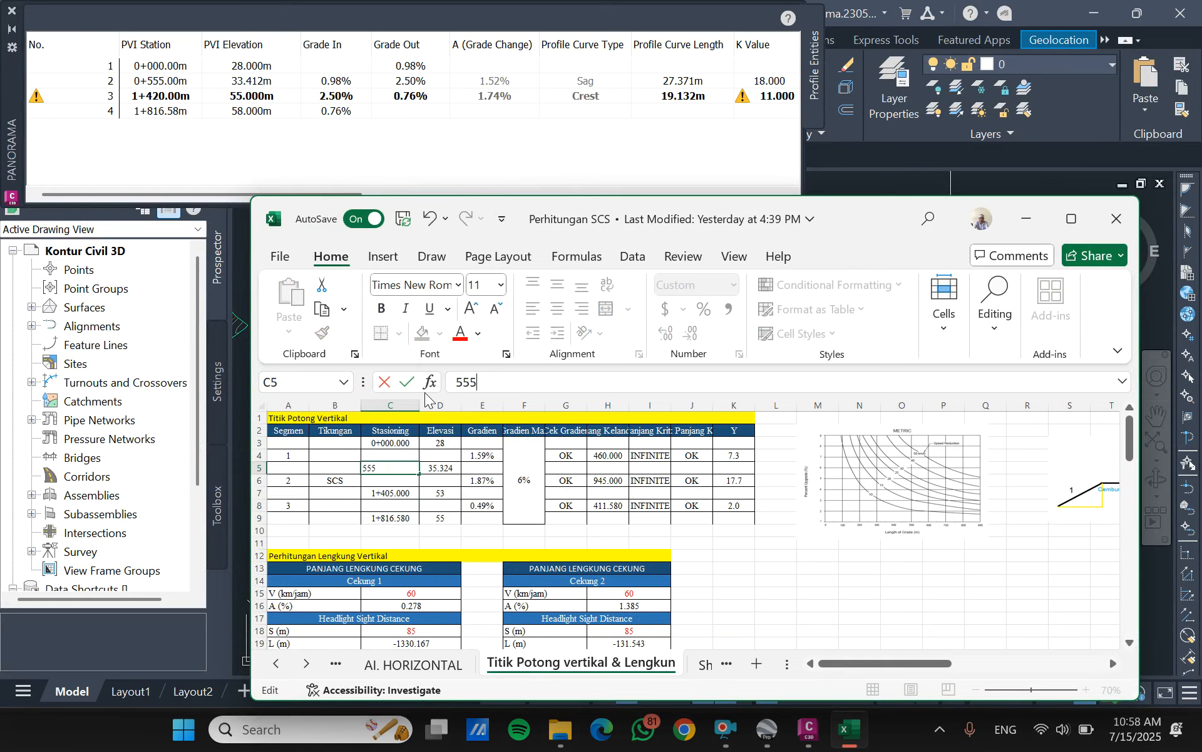
key("Return")
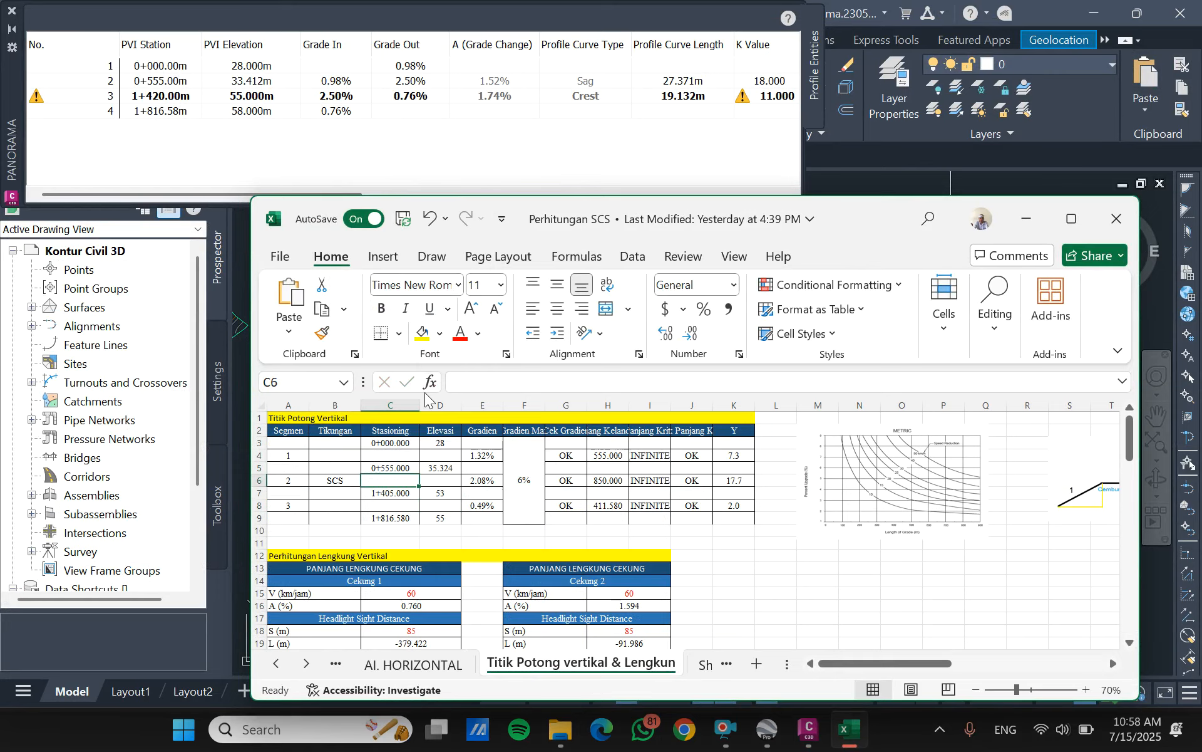
left_click(404, 496)
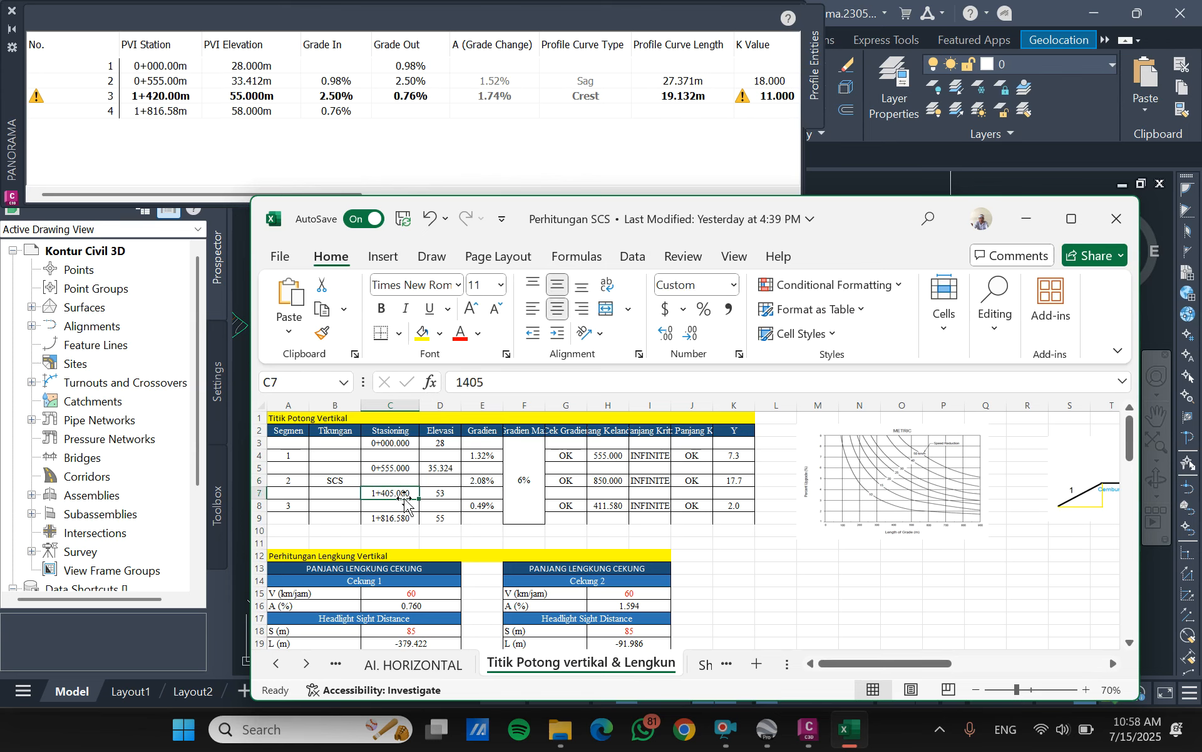
left_click(501, 384)
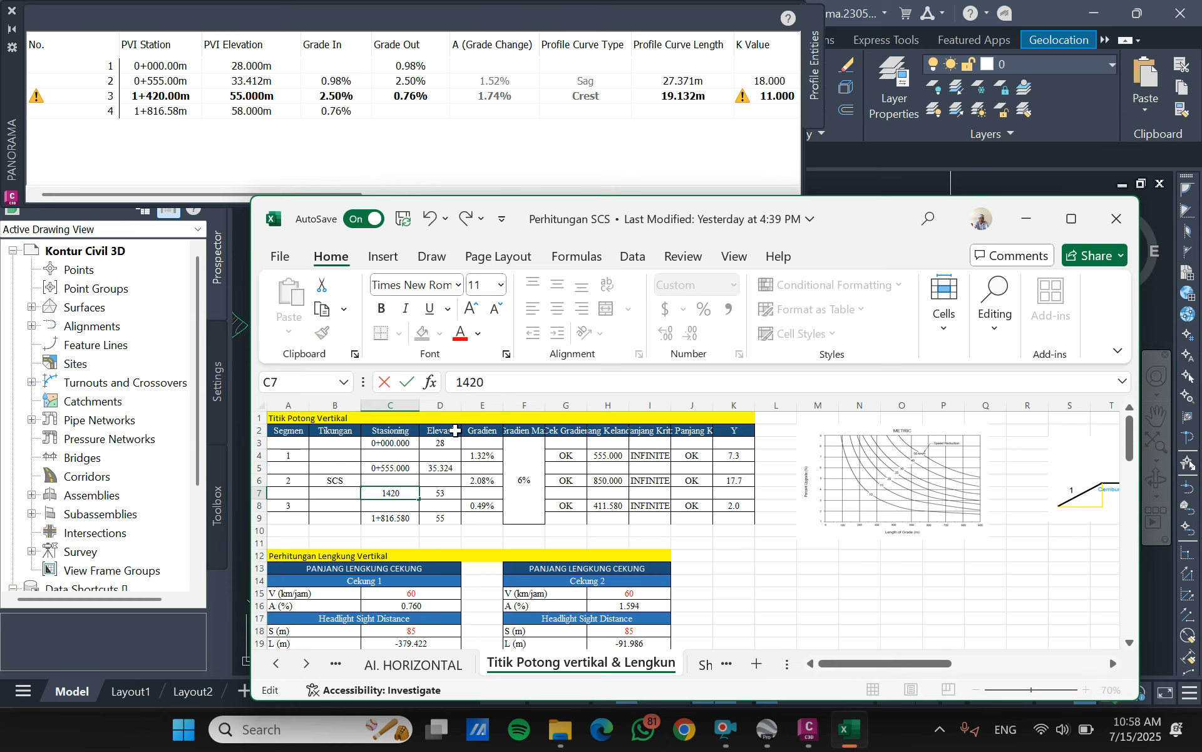
left_click(414, 518)
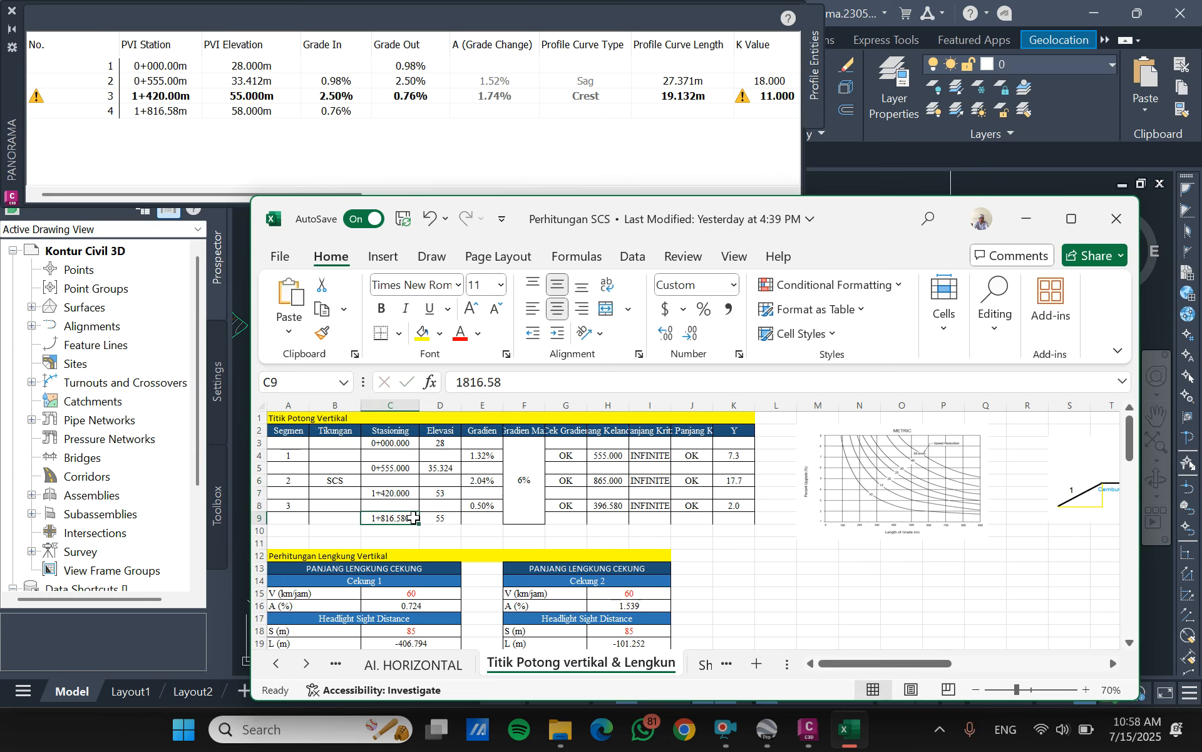
- Set the Elevasi values of the vertical intersection points to 33.415 in D5, 55 in D7 and 58 in D9
left_click(449, 444)
left_click(454, 467)
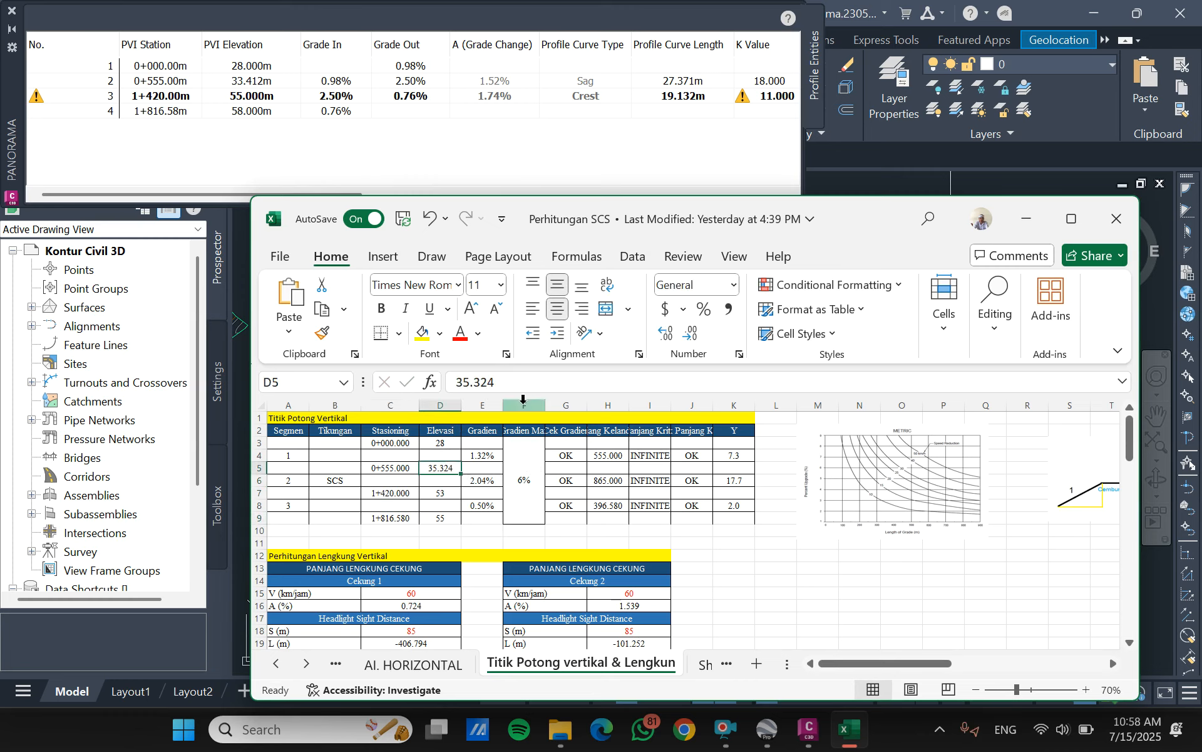
type("33.415")
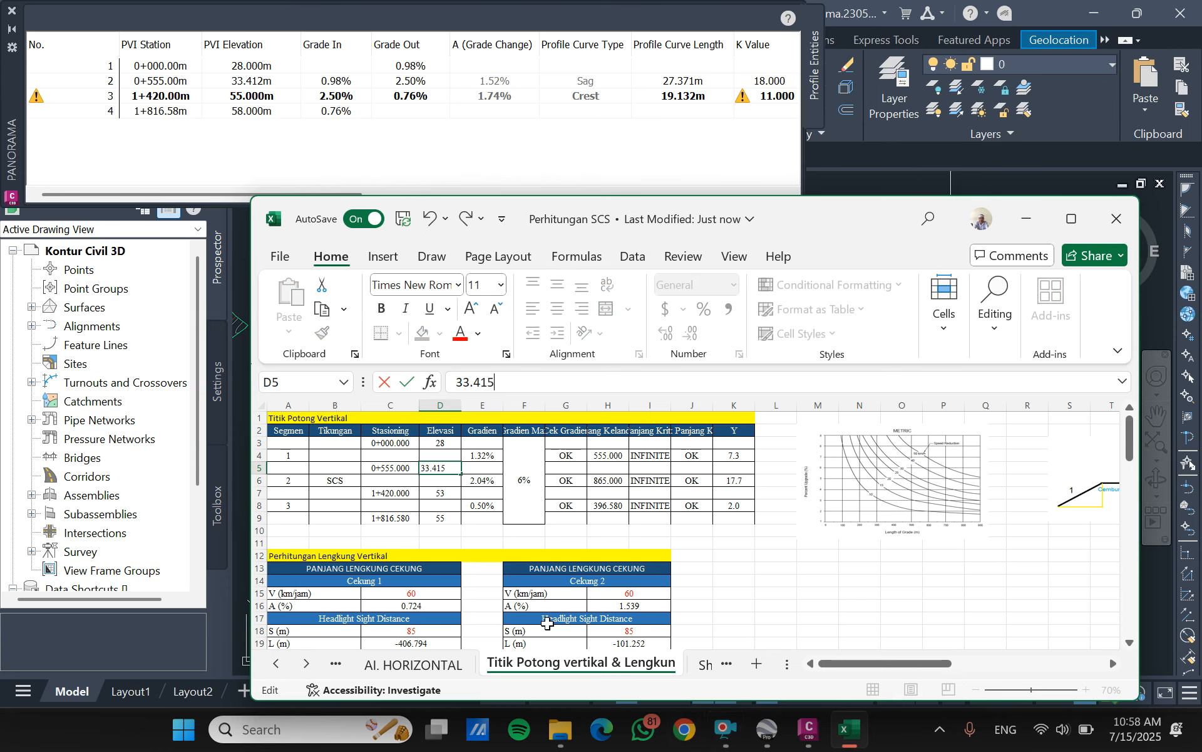
left_click(446, 495)
left_click(484, 388)
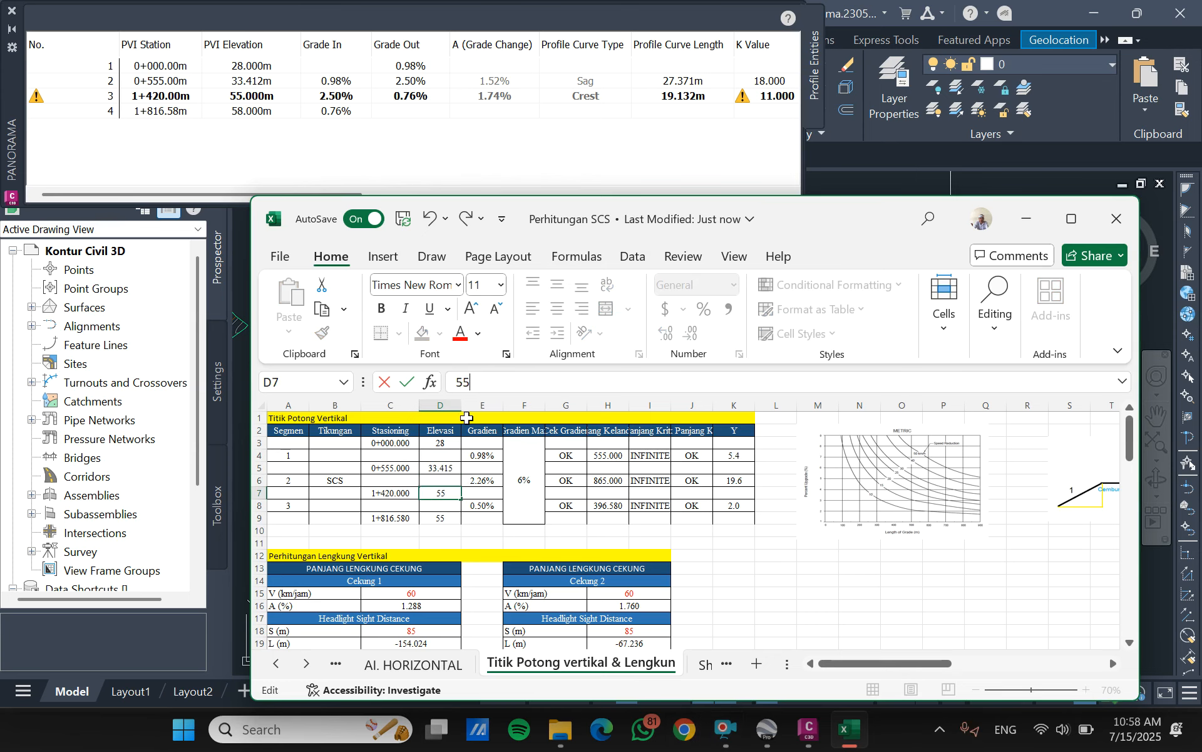
key("Return")
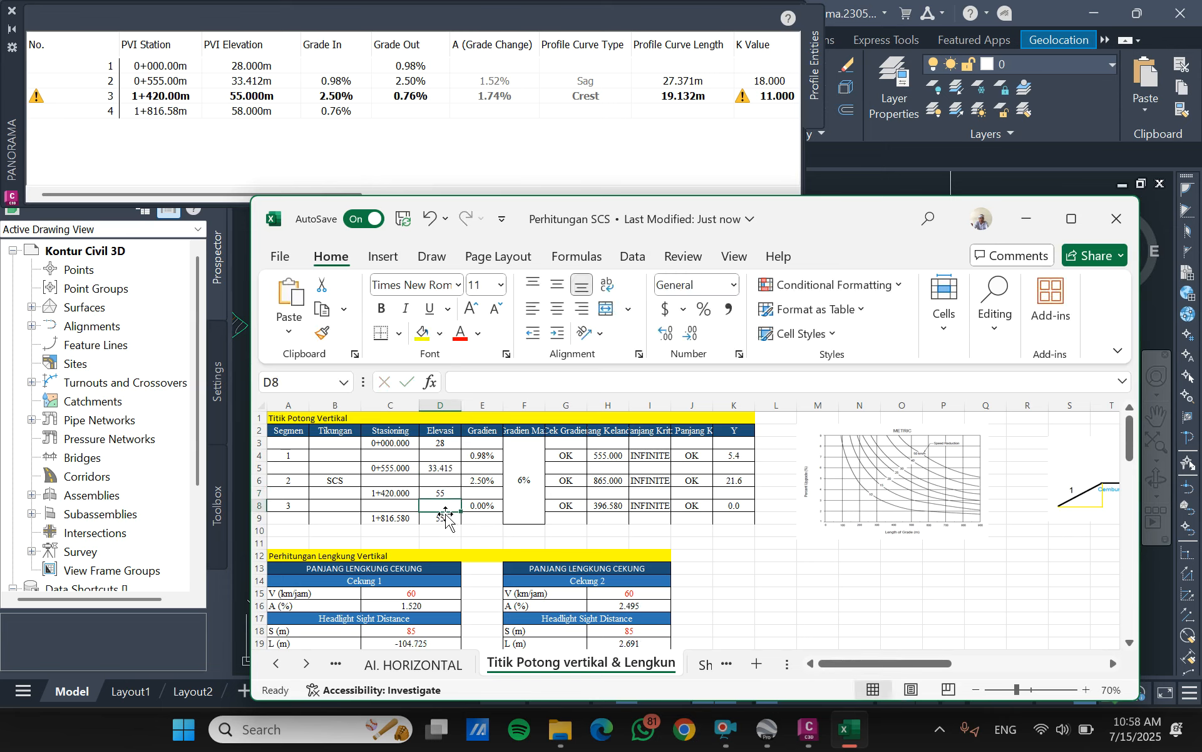
left_click(446, 518)
left_click(495, 382)
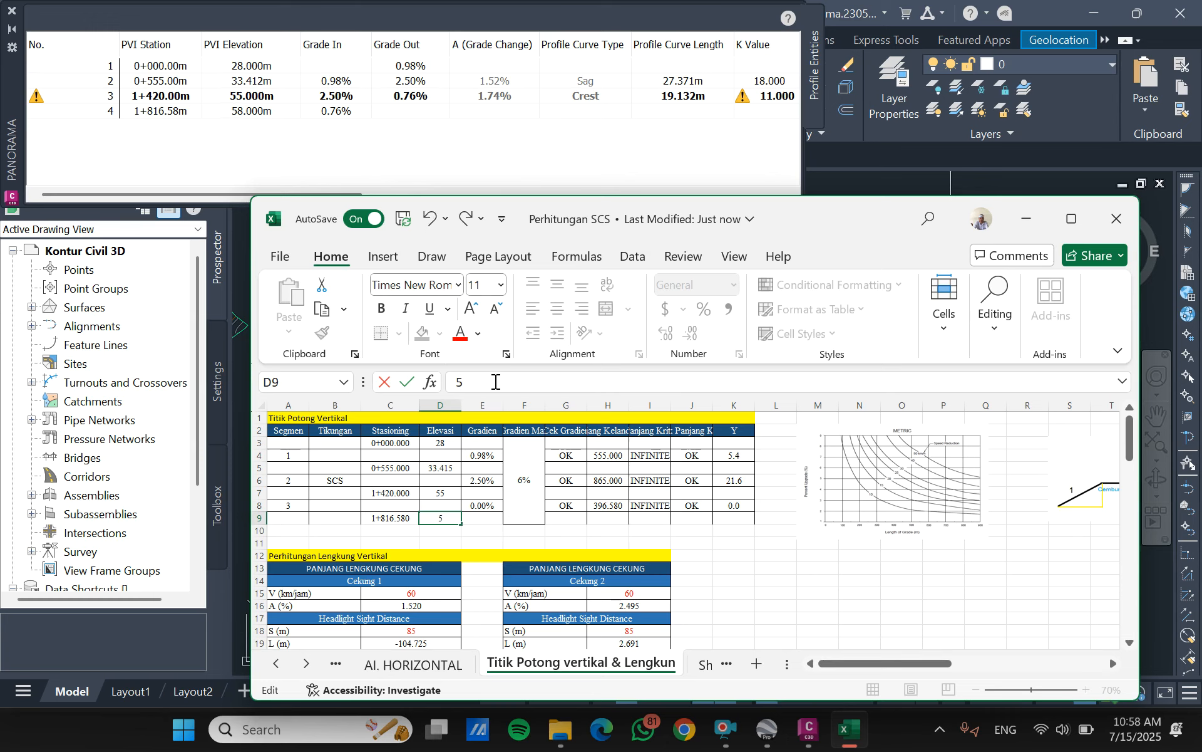
key("Return")
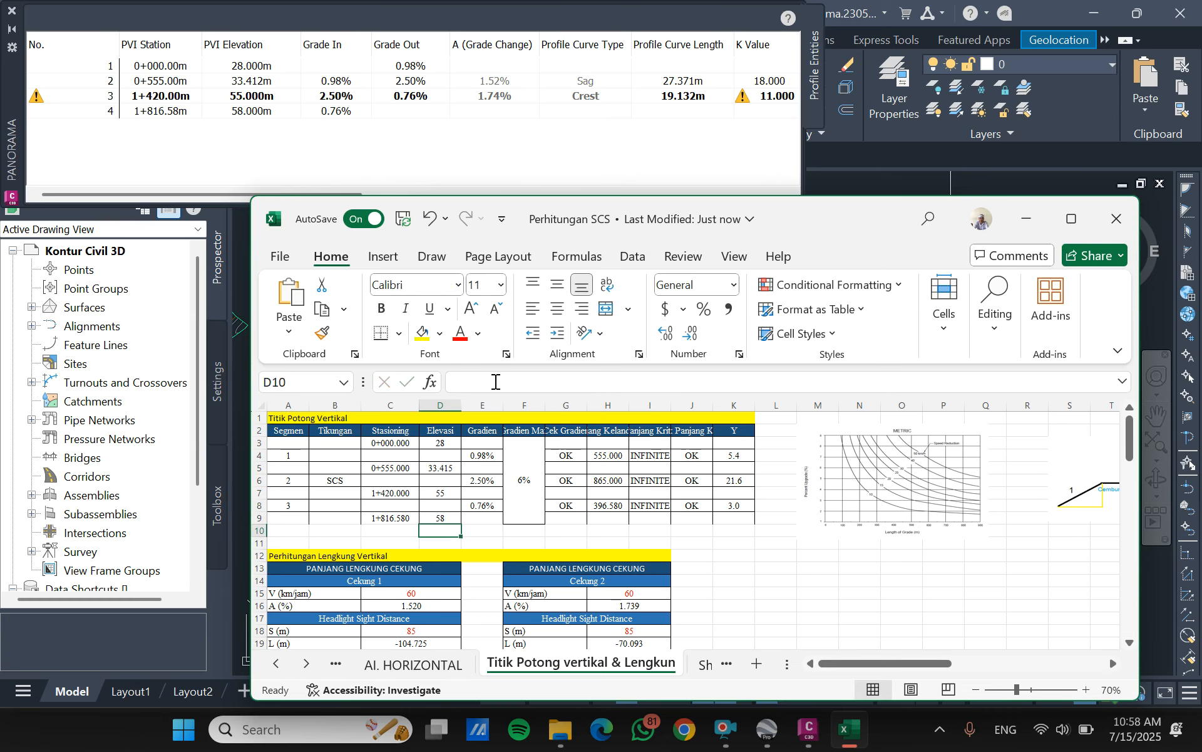
- Review the design profile in Civil 3D and the workbook's sag and crest vertical curve length calculations
scroll(523, 432, "down", 3)
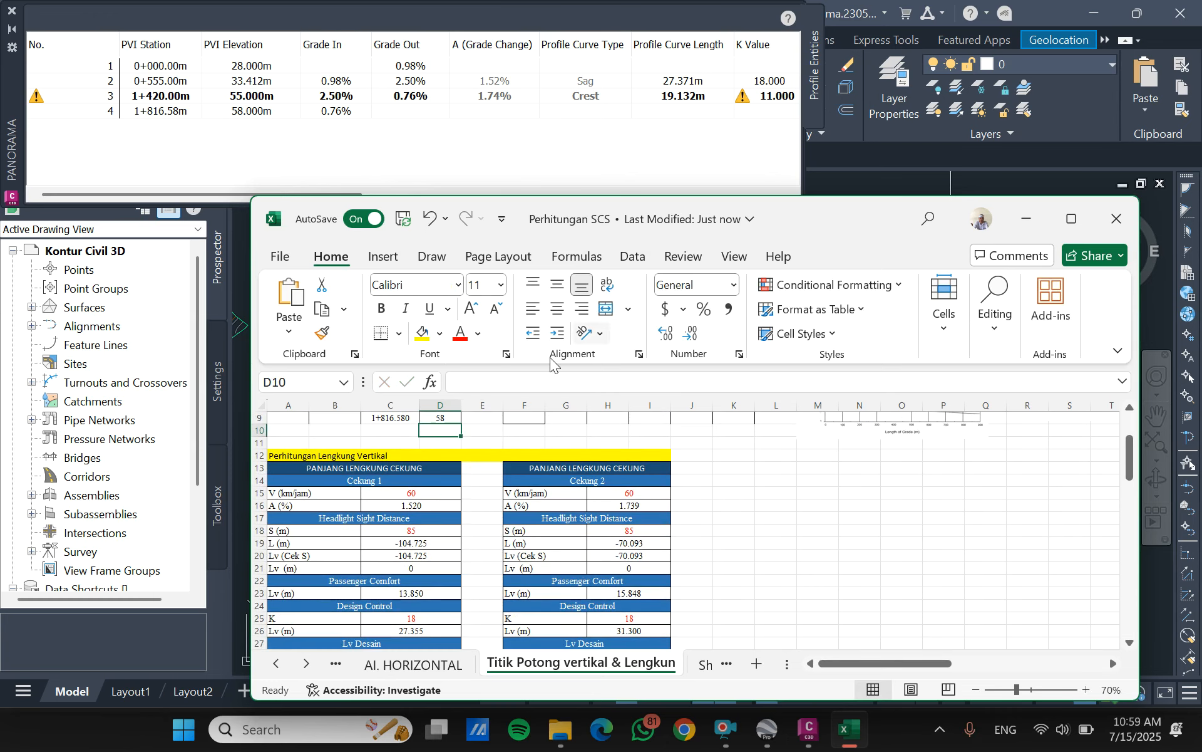
left_click(1026, 219)
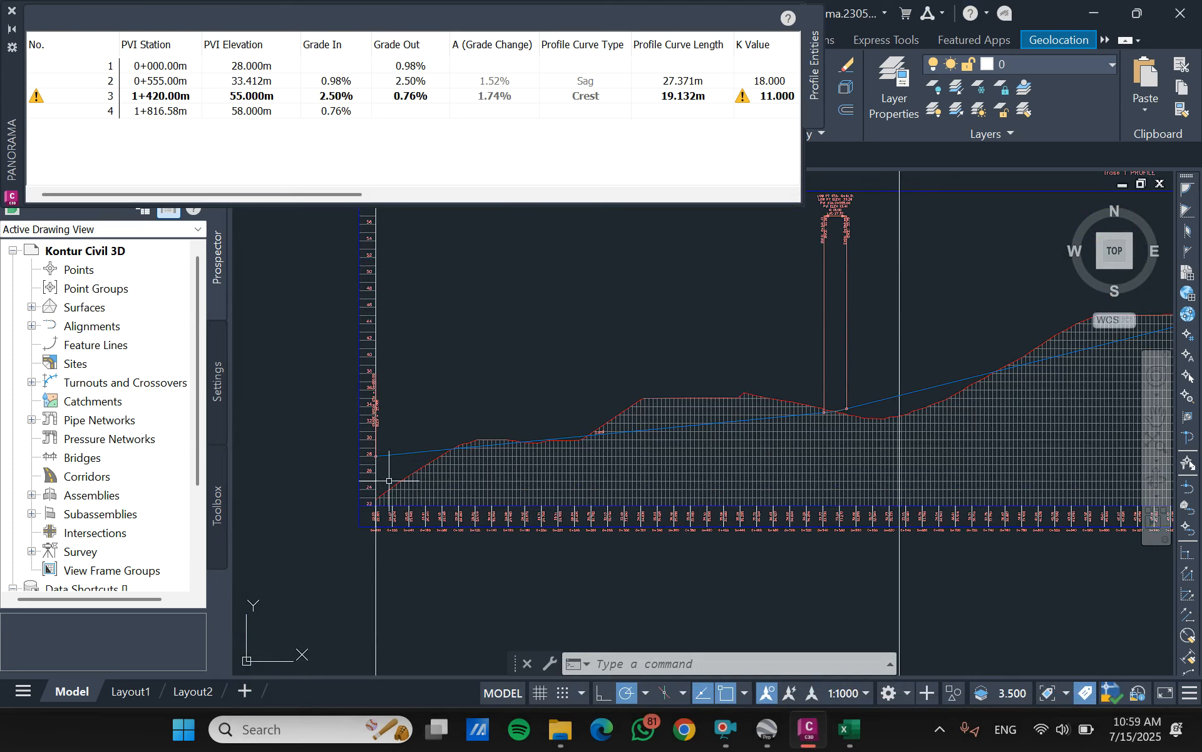
scroll(799, 396, "down", 4)
scroll(799, 397, "down", 3)
scroll(799, 396, "up", 5)
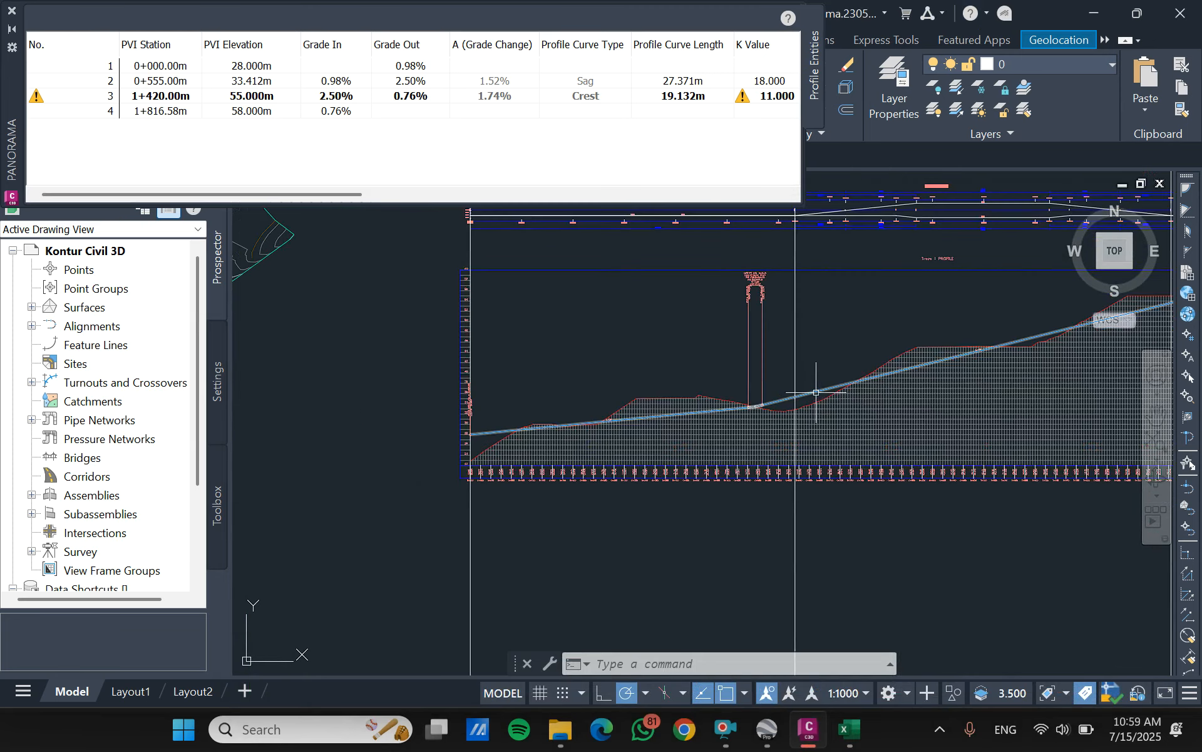
scroll(798, 397, "down", 3)
left_click(849, 730)
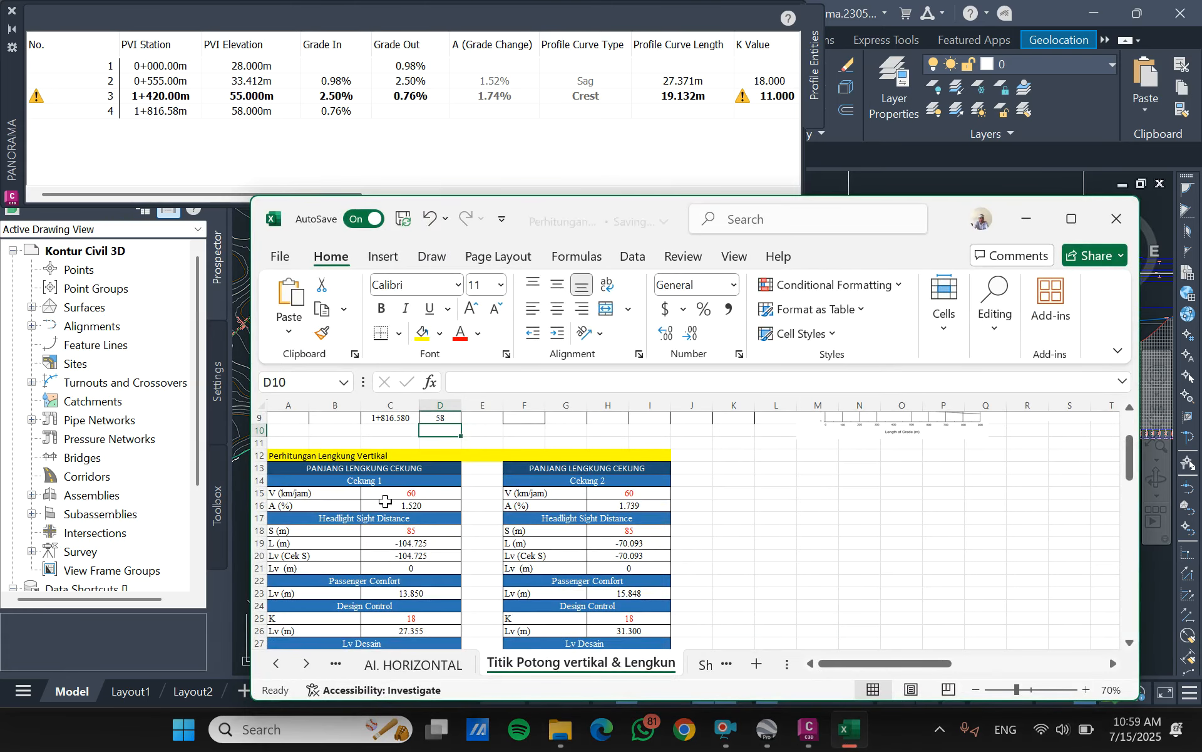
scroll(401, 508, "down", 5)
scroll(405, 512, "down", 3)
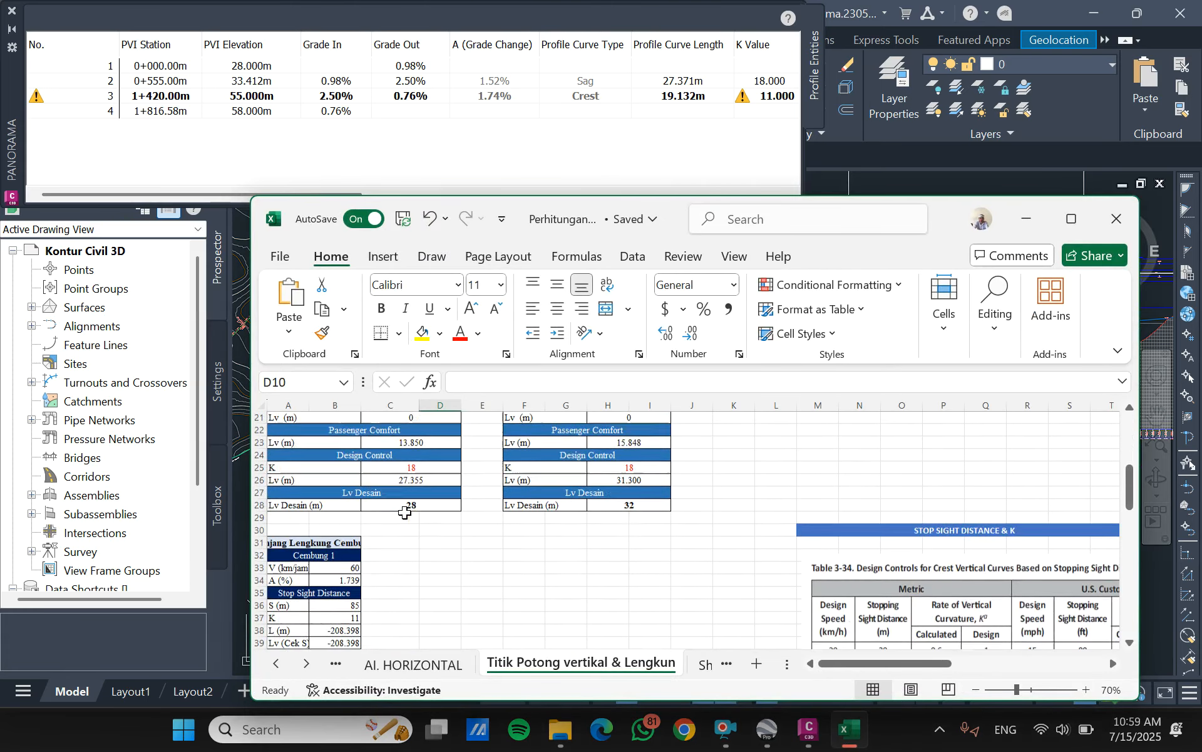
scroll(348, 512, "up", 10)
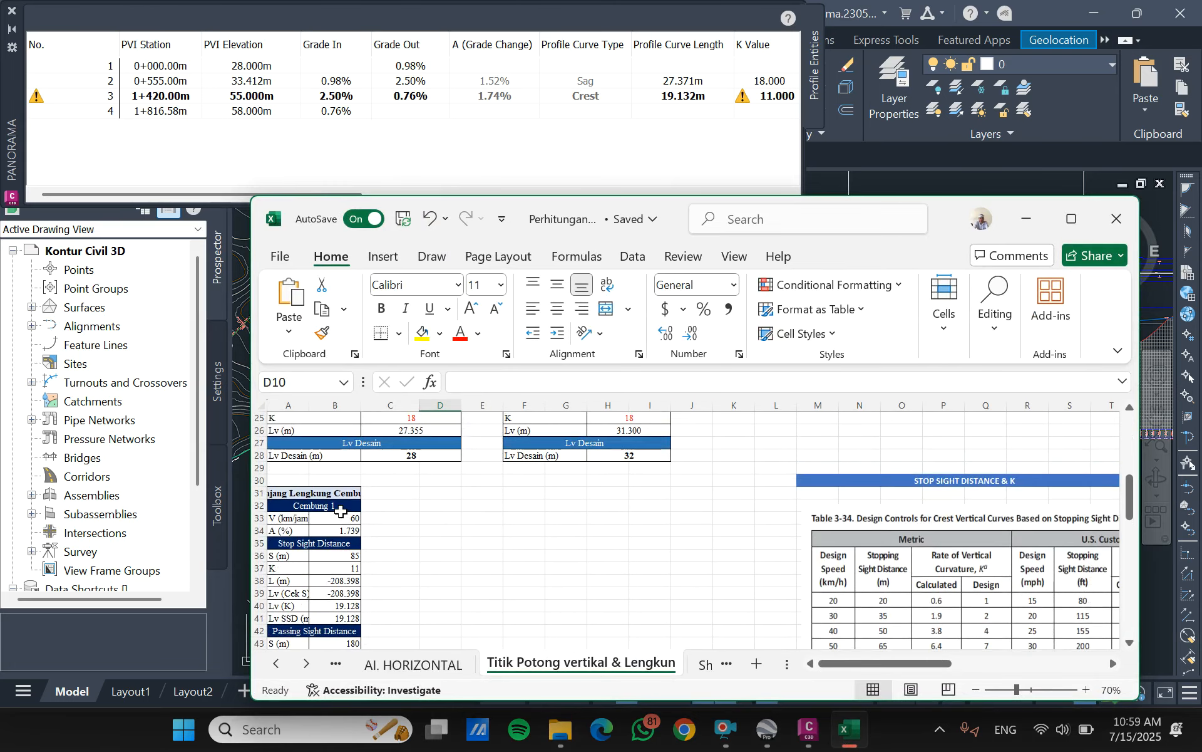
- Review the grade changes and the Lv Desain curve lengths for the sag and crest curves in the workbook's Titik Potong vertikal sheet
scroll(383, 482, "down", 2)
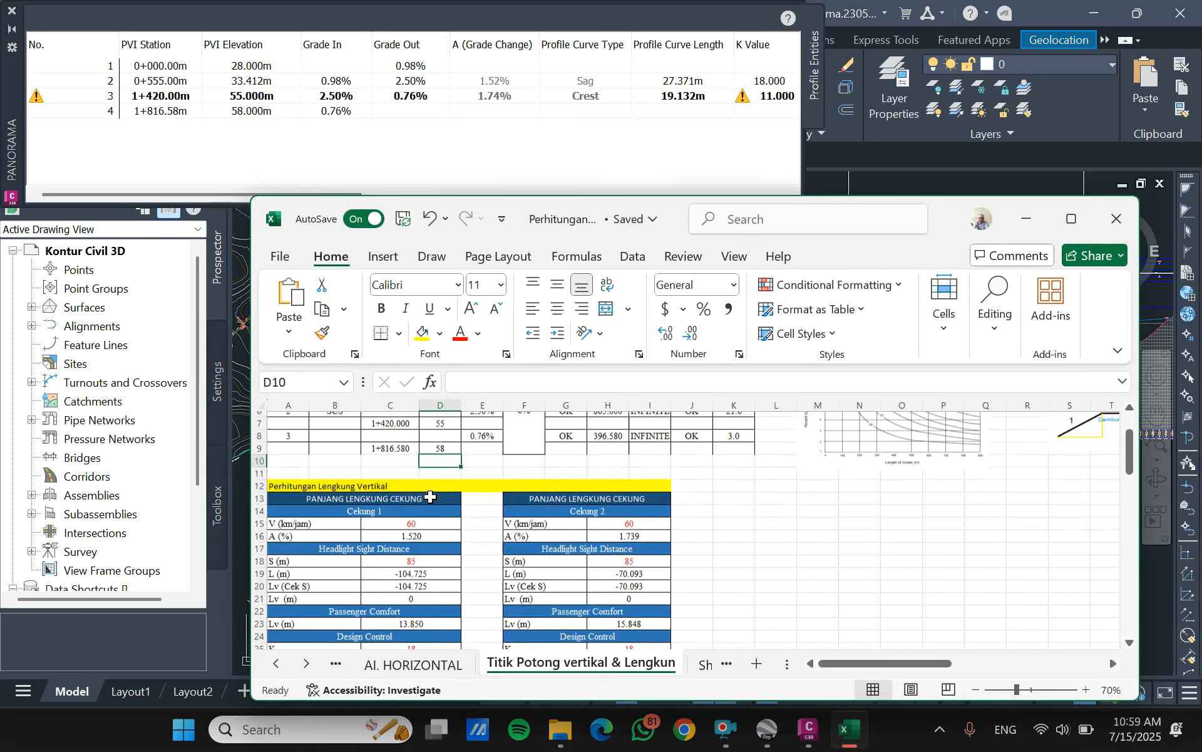
left_click(407, 506)
scroll(422, 501, "up", 3)
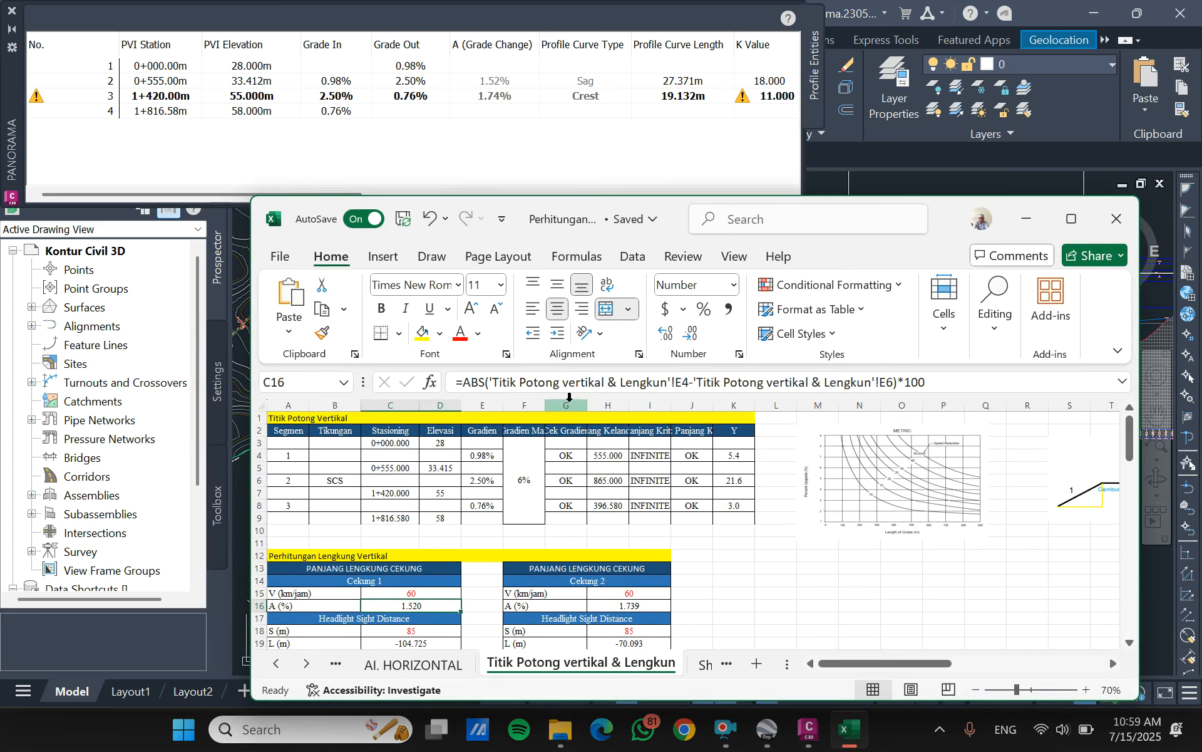
left_click(573, 382)
left_click(570, 542)
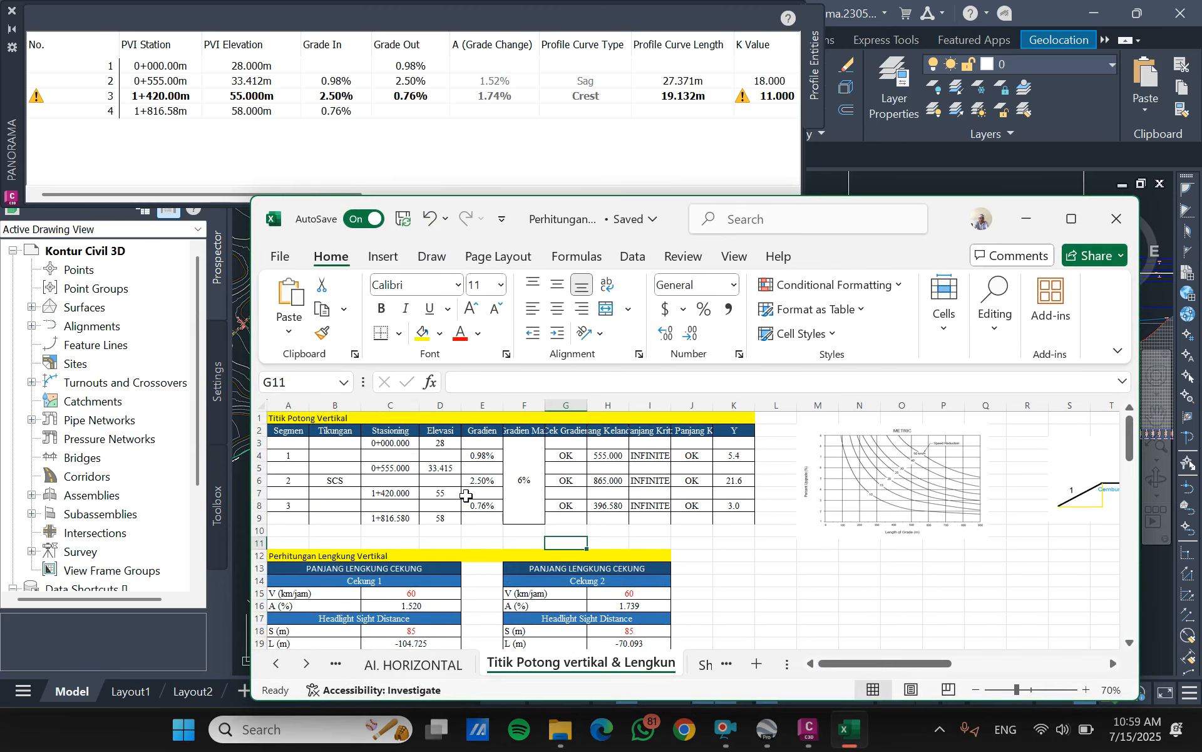
scroll(461, 498, "down", 5)
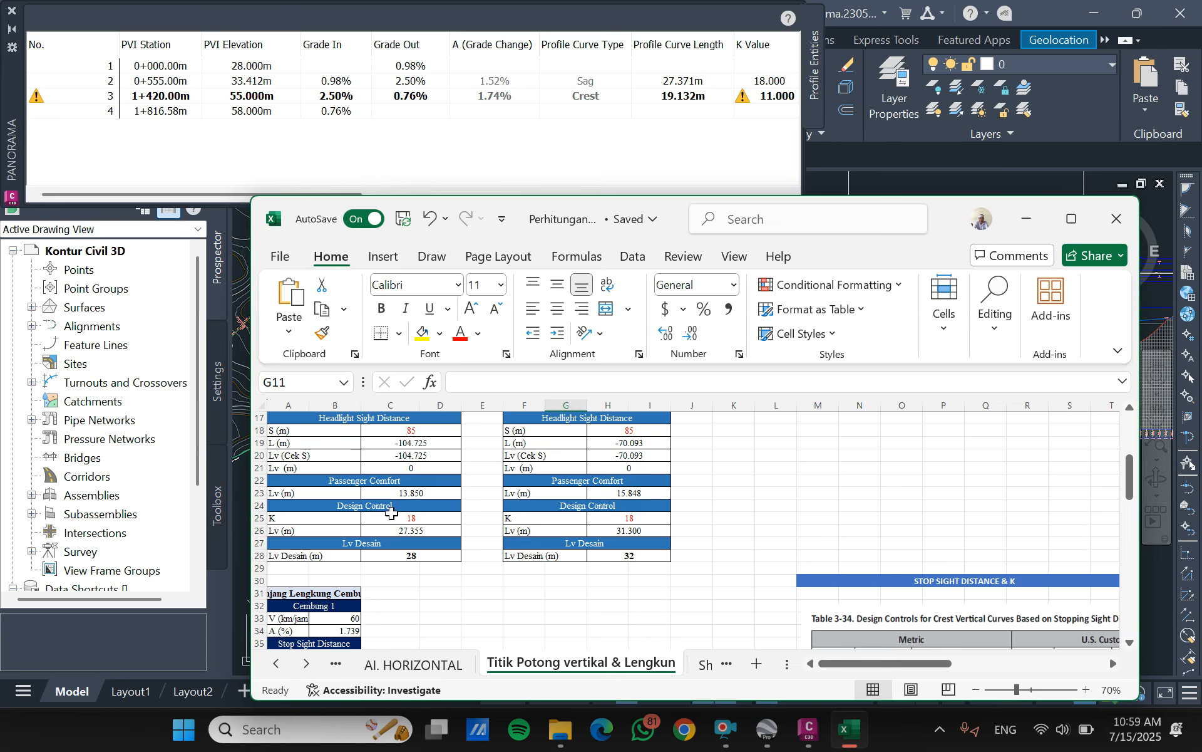
scroll(391, 512, "down", 8)
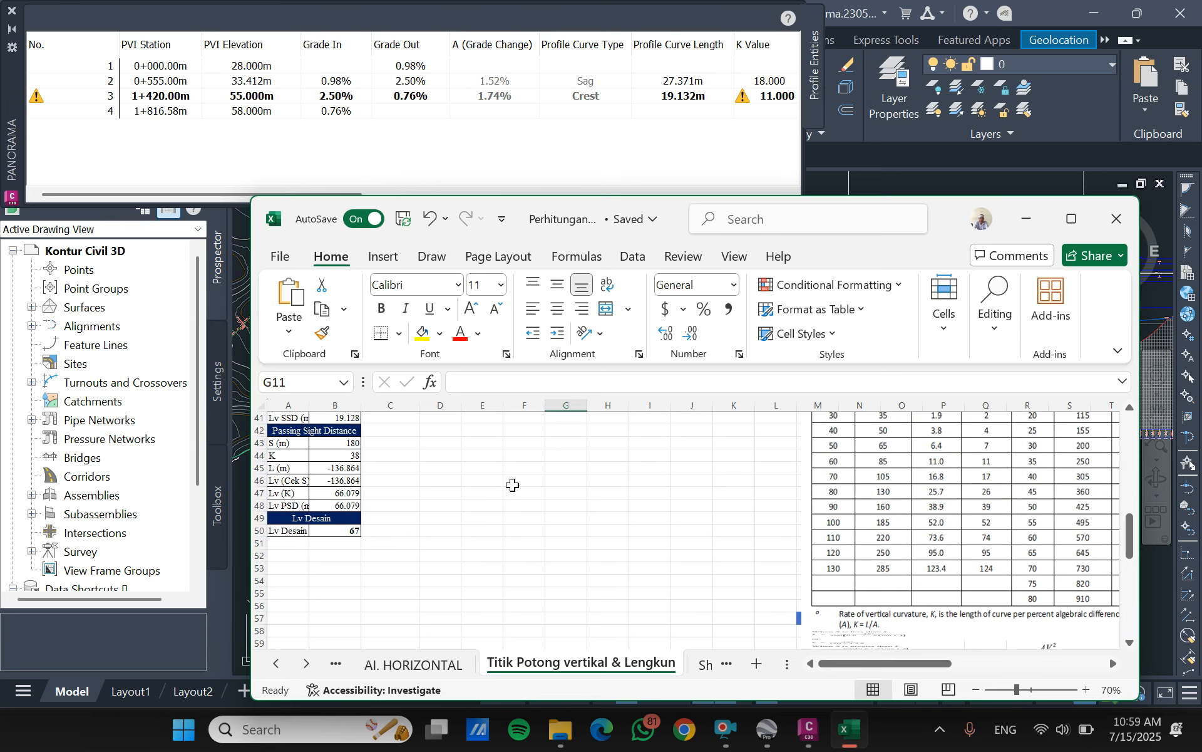
scroll(512, 484, "up", 13)
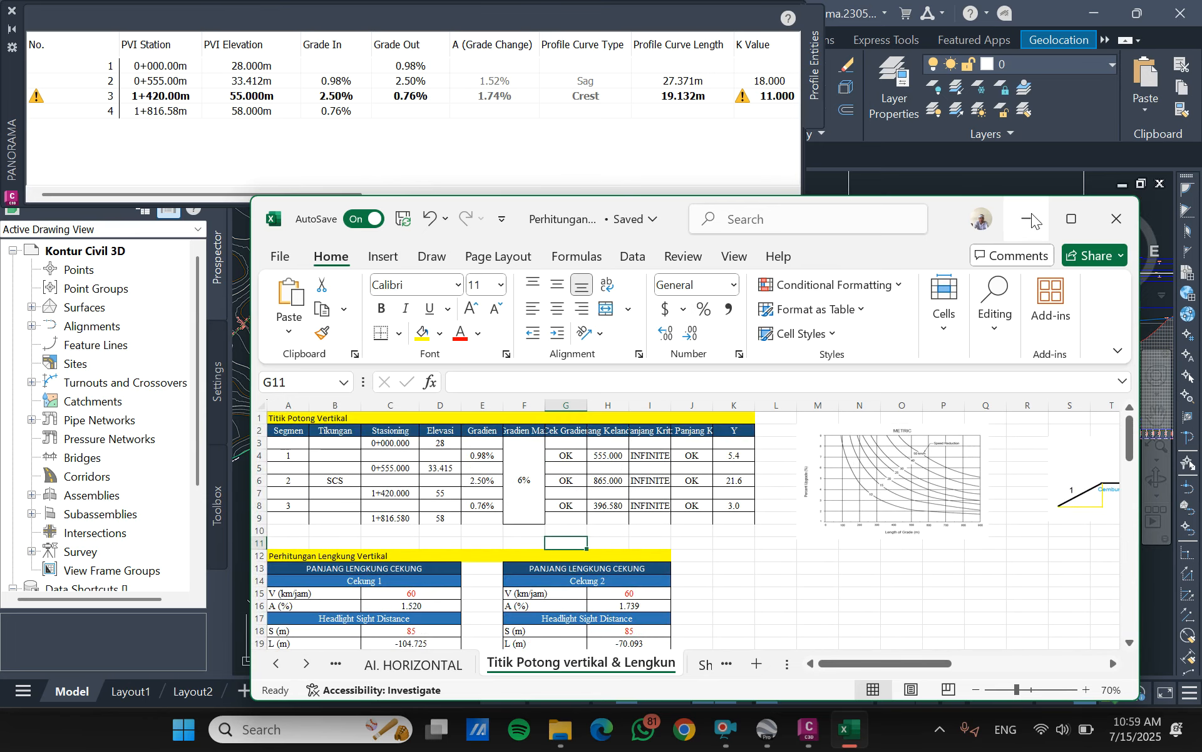
- Return to Civil 3D and set the profile curve length of the sag curve at PVI 2 to 28 m
left_click(1024, 223)
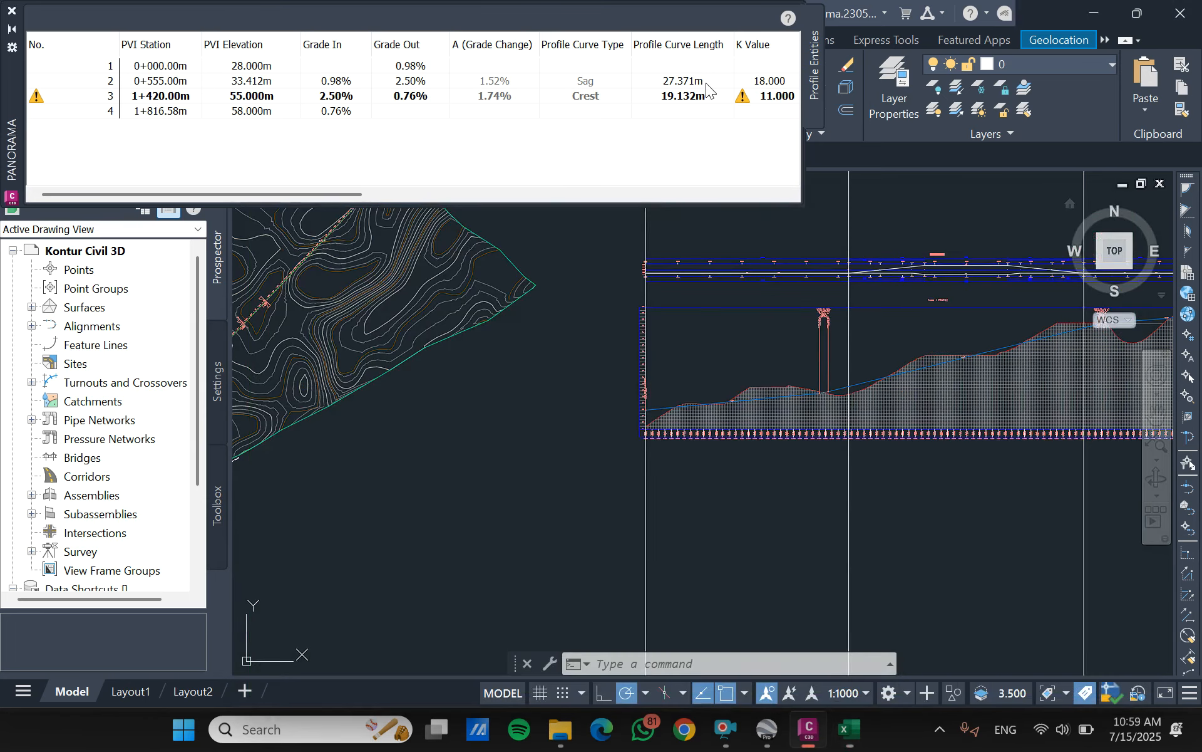
left_click(705, 82)
left_click(705, 80)
type("28")
key("Return")
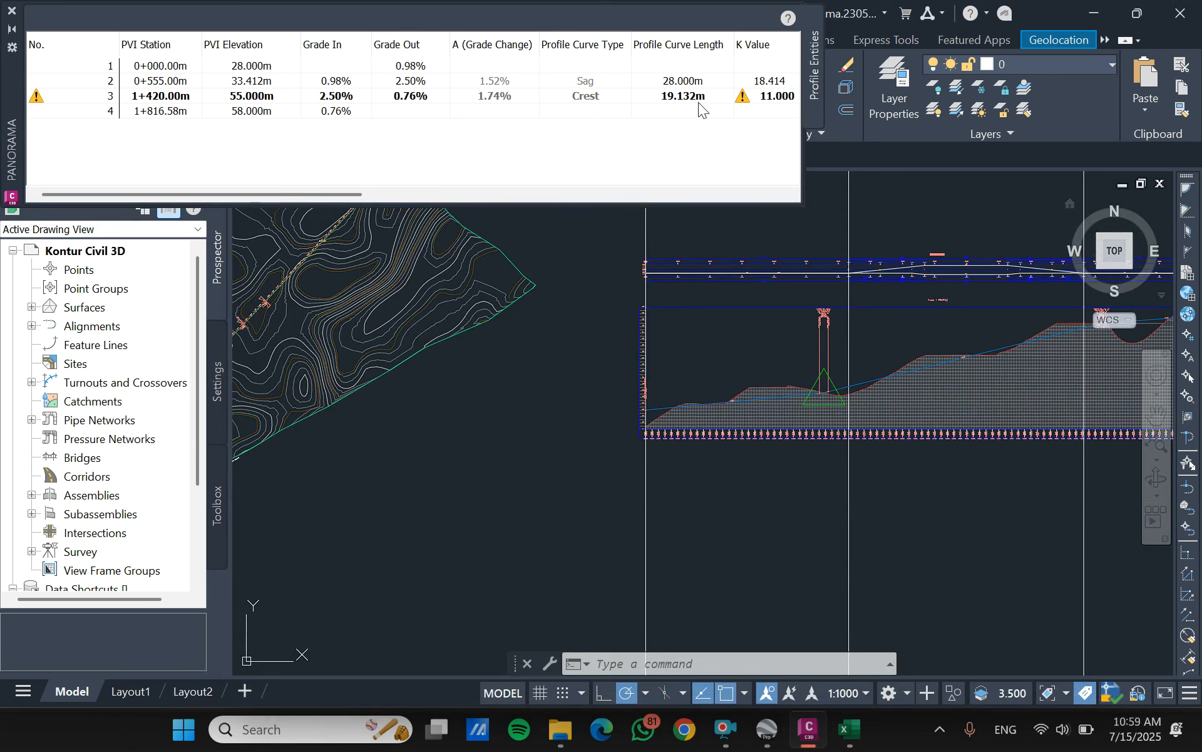
- Check the crest curve's Lv Desain in the Excel workbook and set the profile curve length at PVI 3 in Civil 3D to 67 m
left_click(699, 98)
left_click(703, 93)
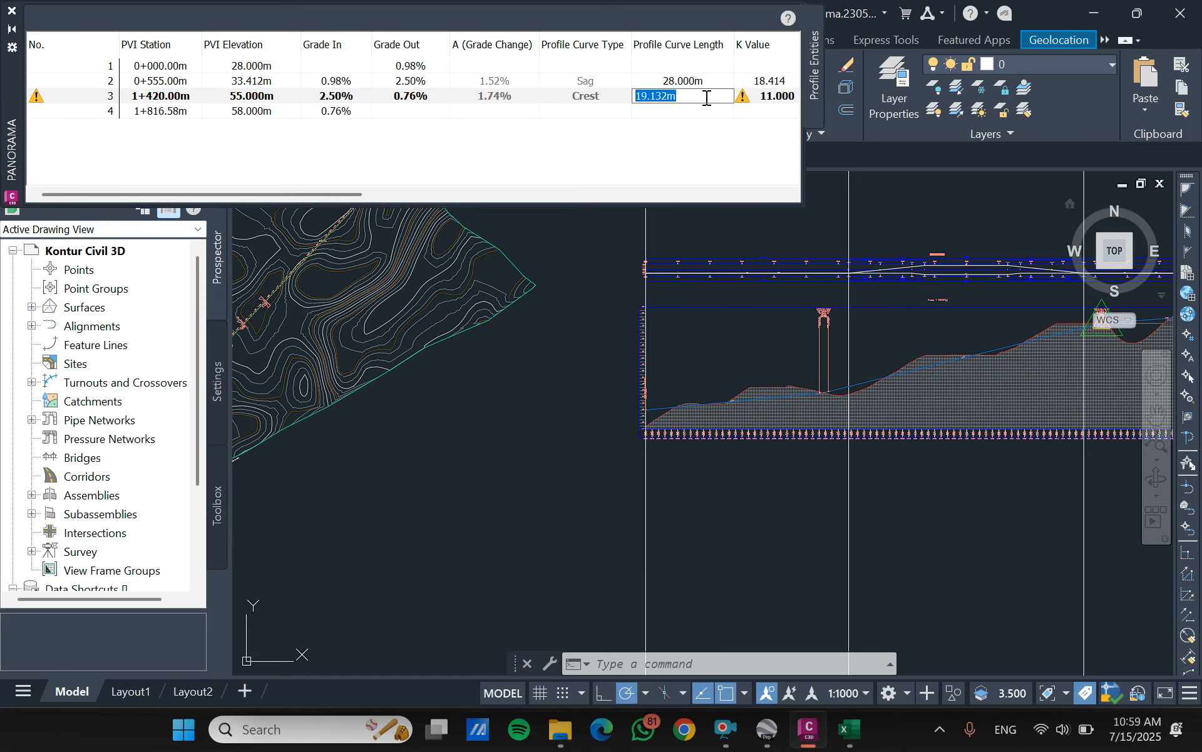
left_click(850, 730)
scroll(527, 531, "down", 6)
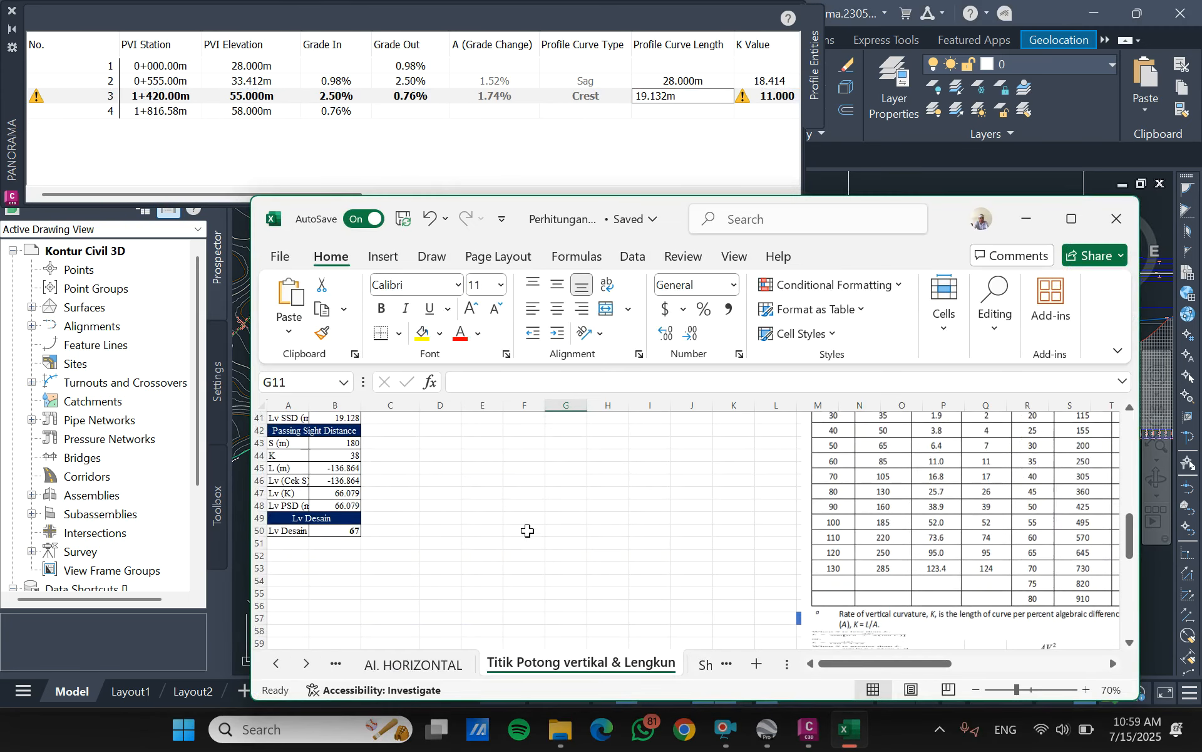
left_click(1029, 221)
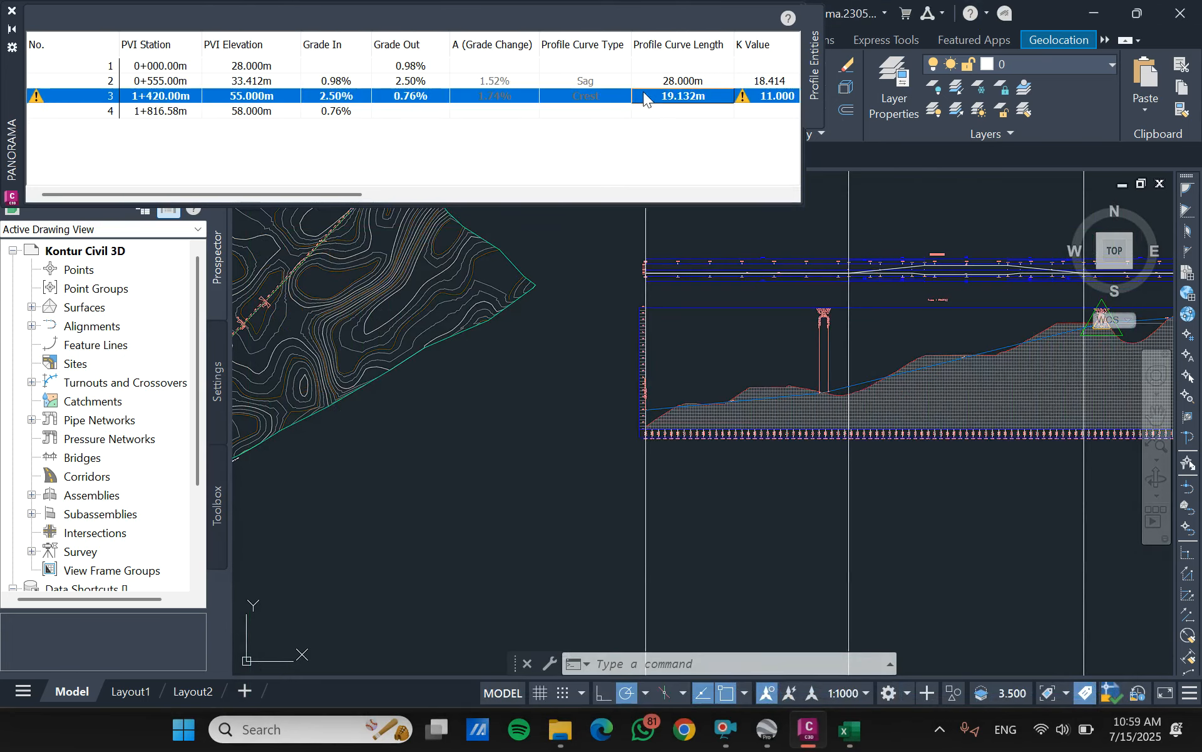
left_click(697, 97)
type("67")
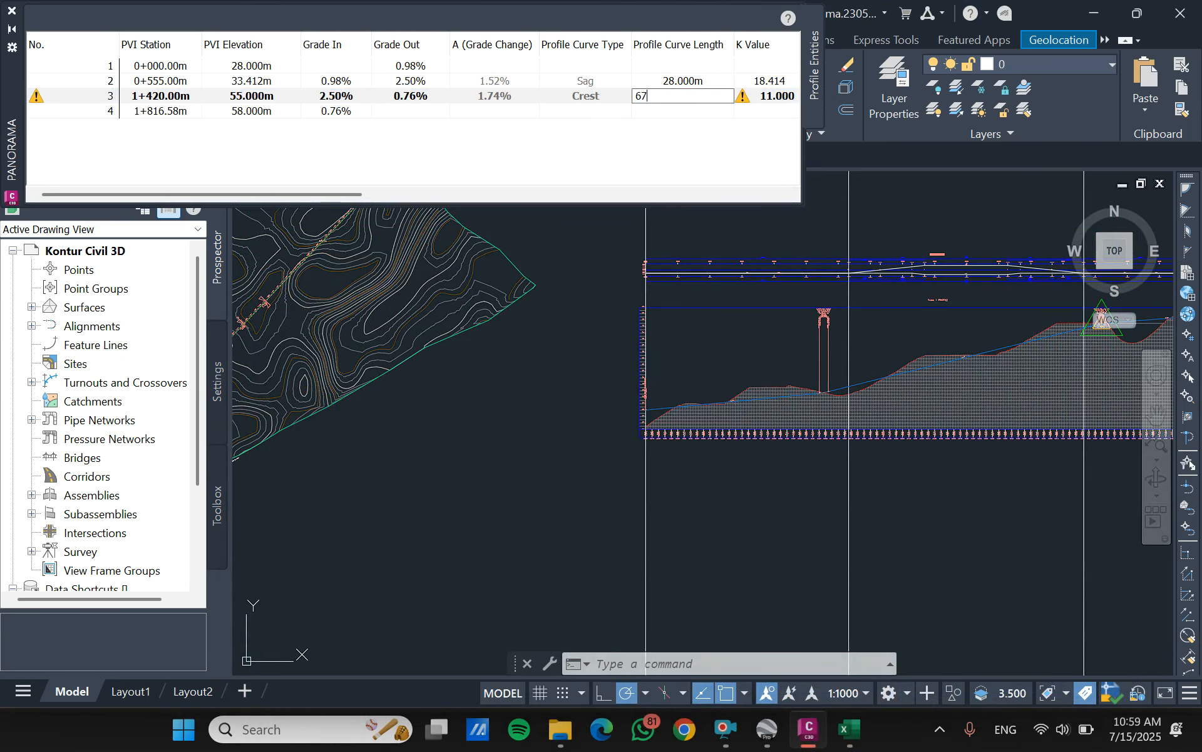
key("Return")
- Look over the remaining profile entity values, then close the profile grid and the layout tools for profile trase 1
left_click_drag(333, 195, 295, 219)
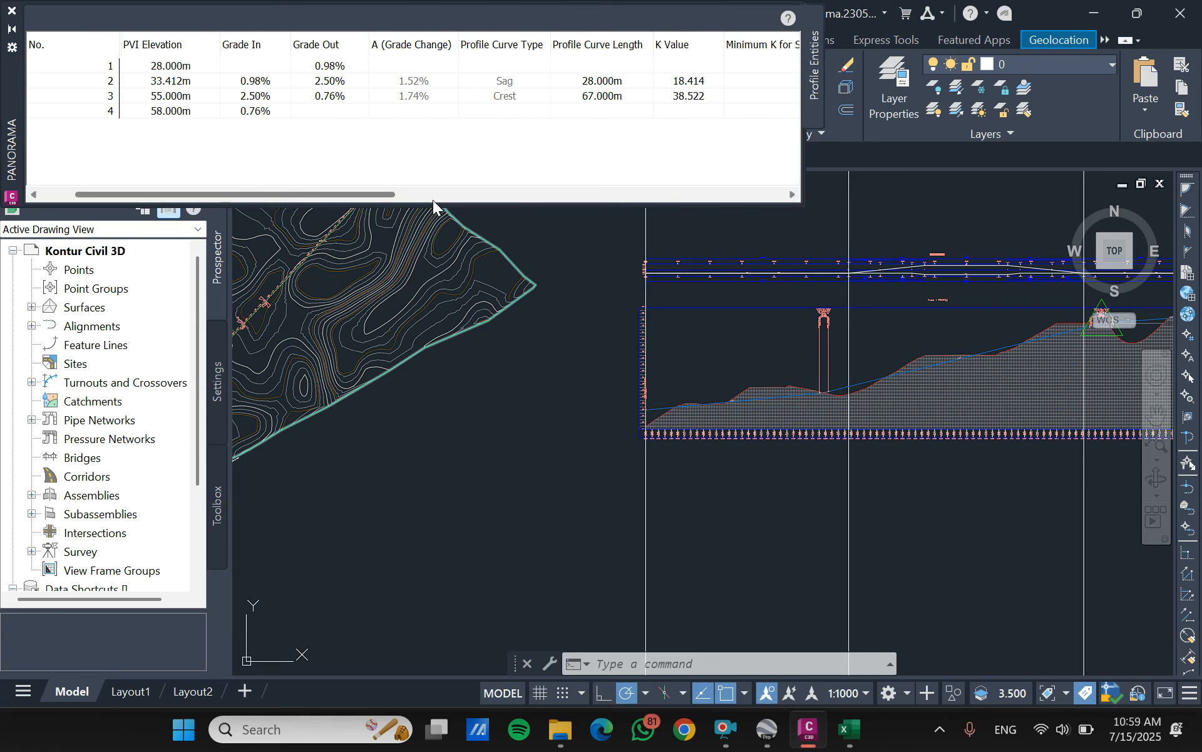
left_click(11, 11)
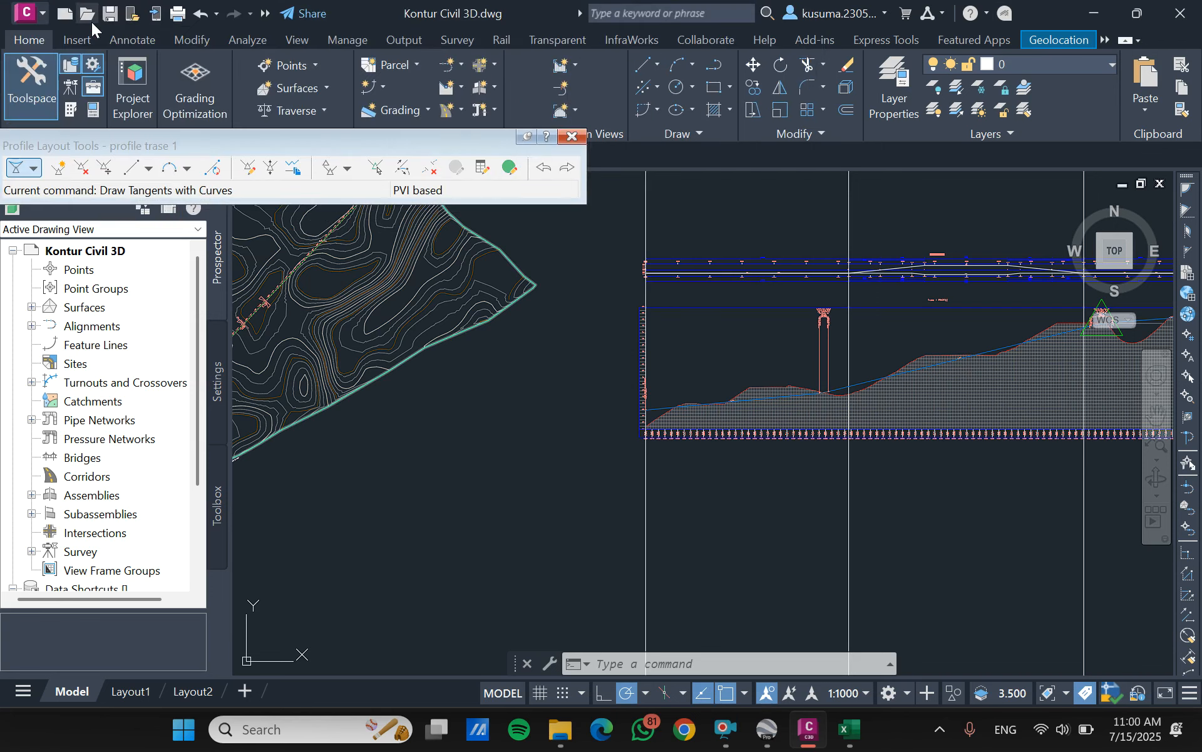
left_click(567, 138)
- Add cut area and fill area hatches to the Sufves trase 1 profile view, using Kontur 1 - Surface (1) and profile trase 1 as boundaries
middle_click_drag(872, 337, 643, 285)
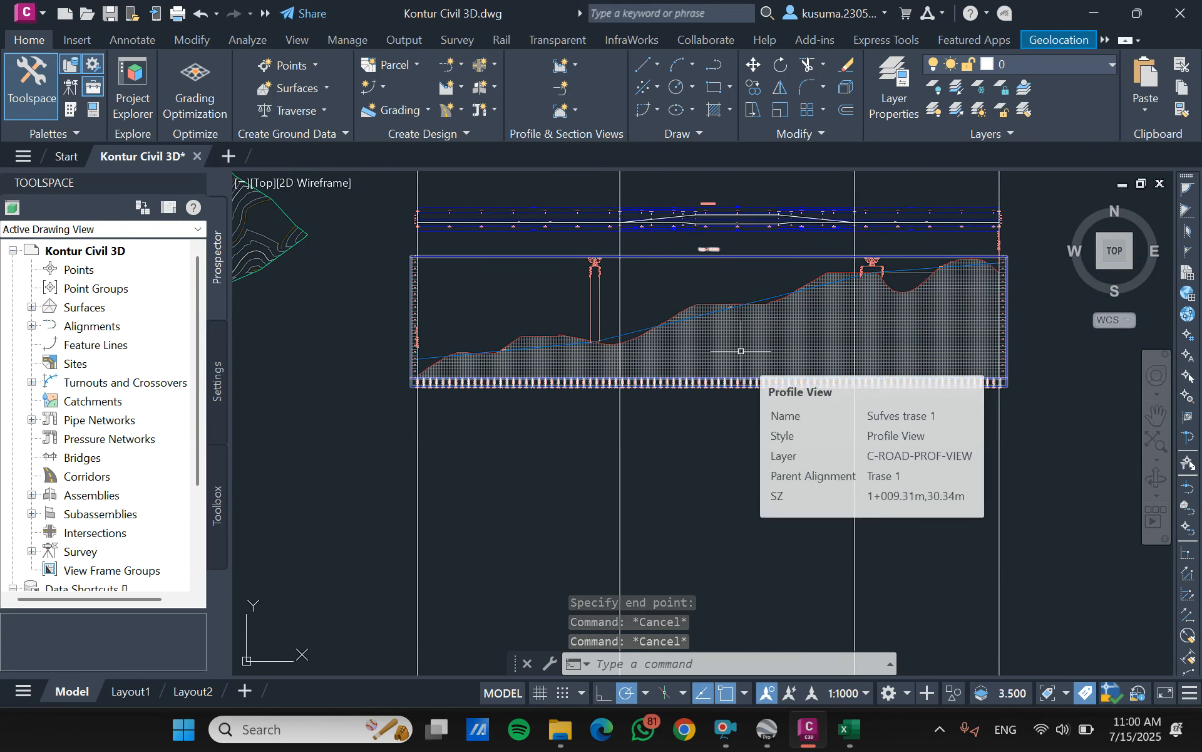
scroll(734, 351, "up", 2)
left_click(714, 331)
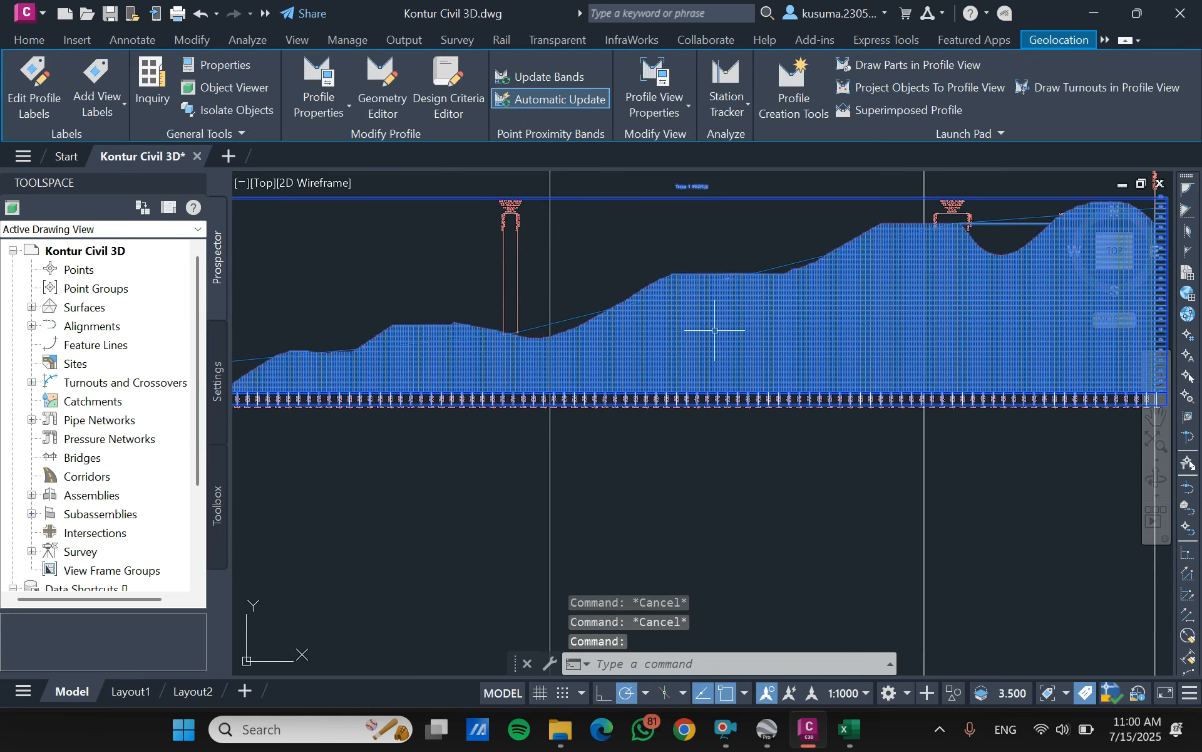
right_click(715, 330)
left_click(831, 533)
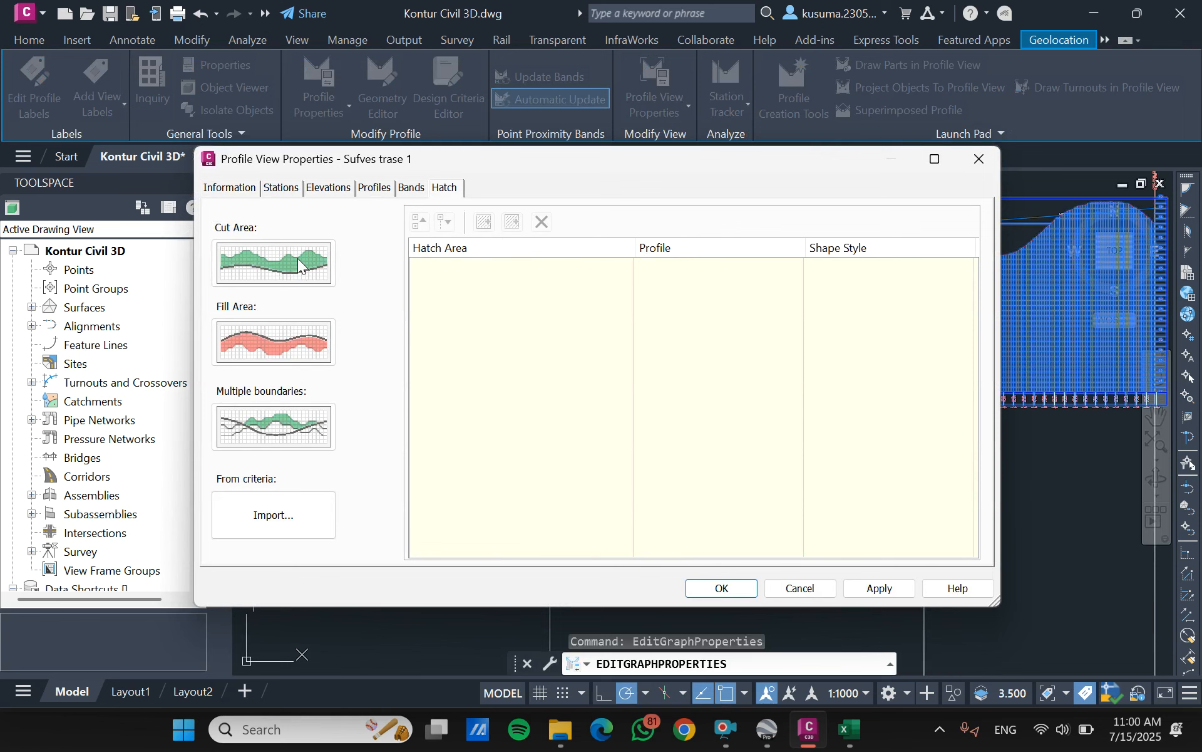
left_click(274, 263)
left_click(299, 338)
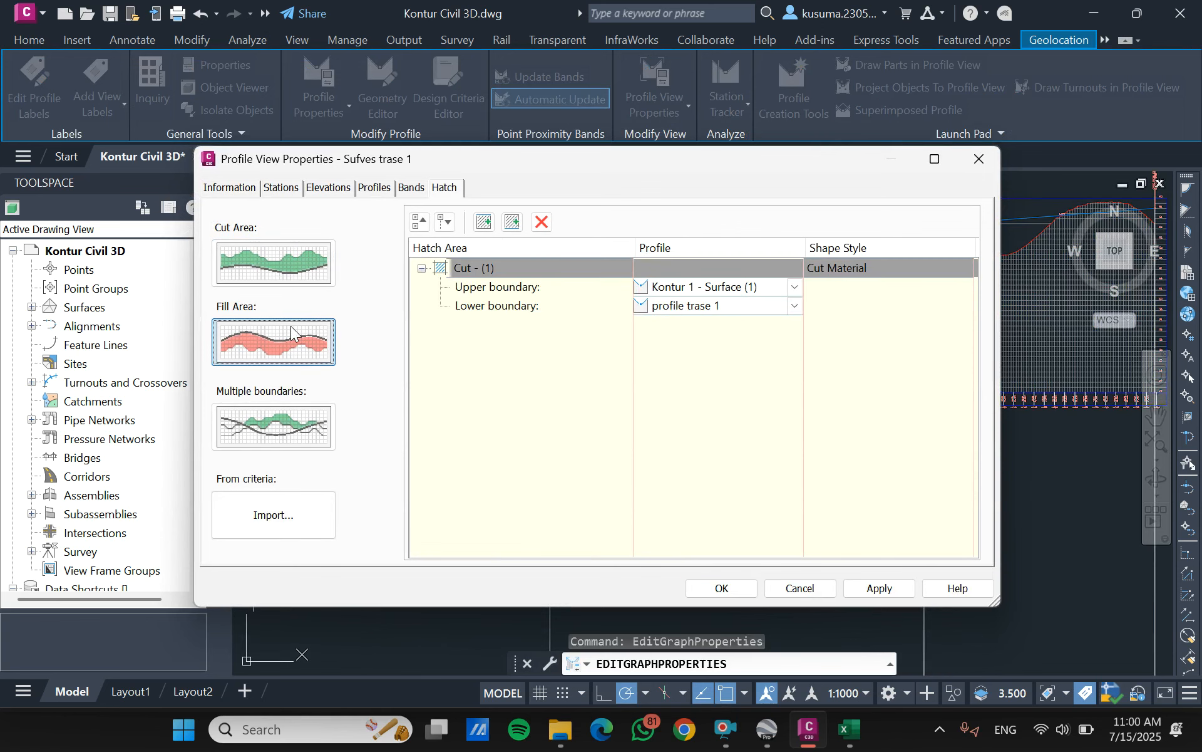
left_click(737, 585)
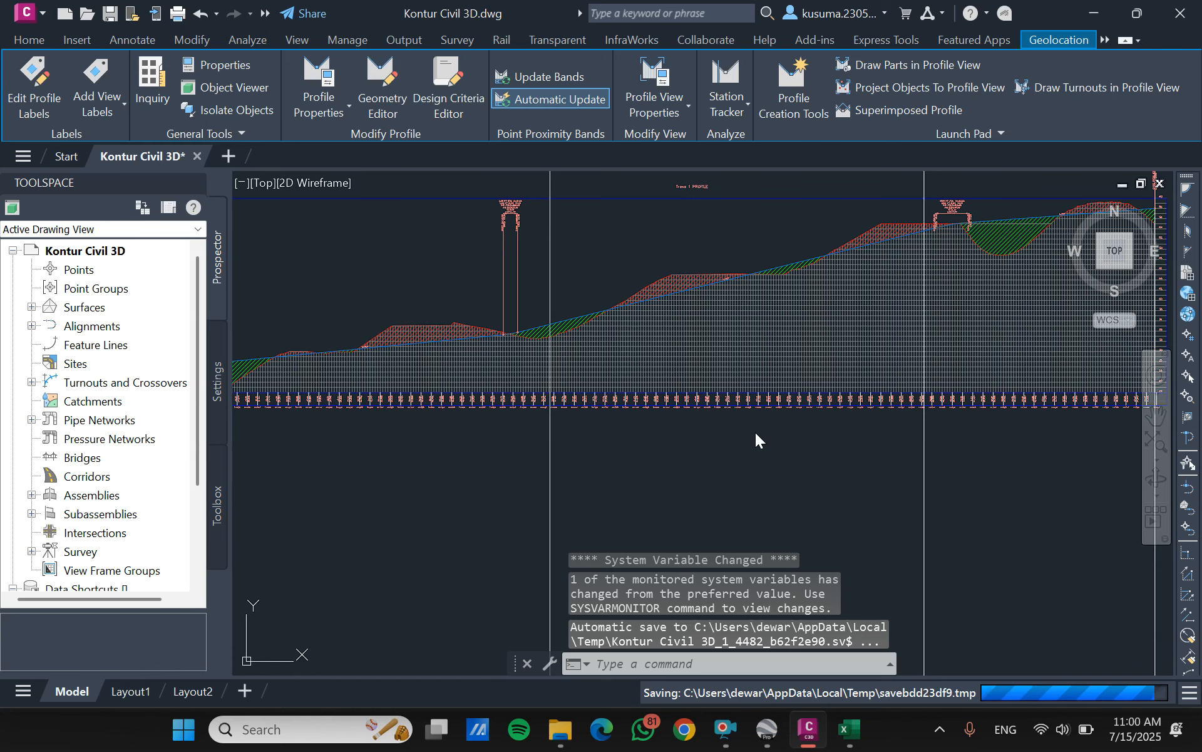
scroll(751, 430, "down", 3)
key("Escape")
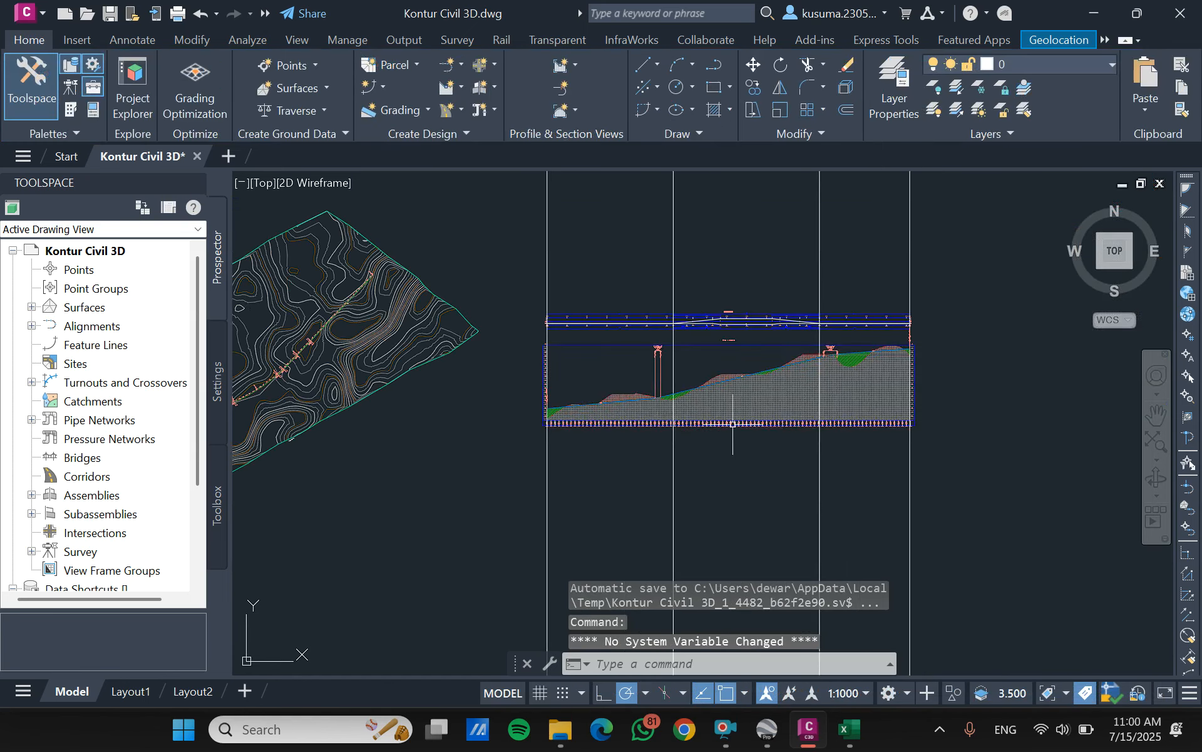
- Examine the cut and fill hatching along Trase 1's profile view from its start to its end
scroll(771, 373, "up", 3)
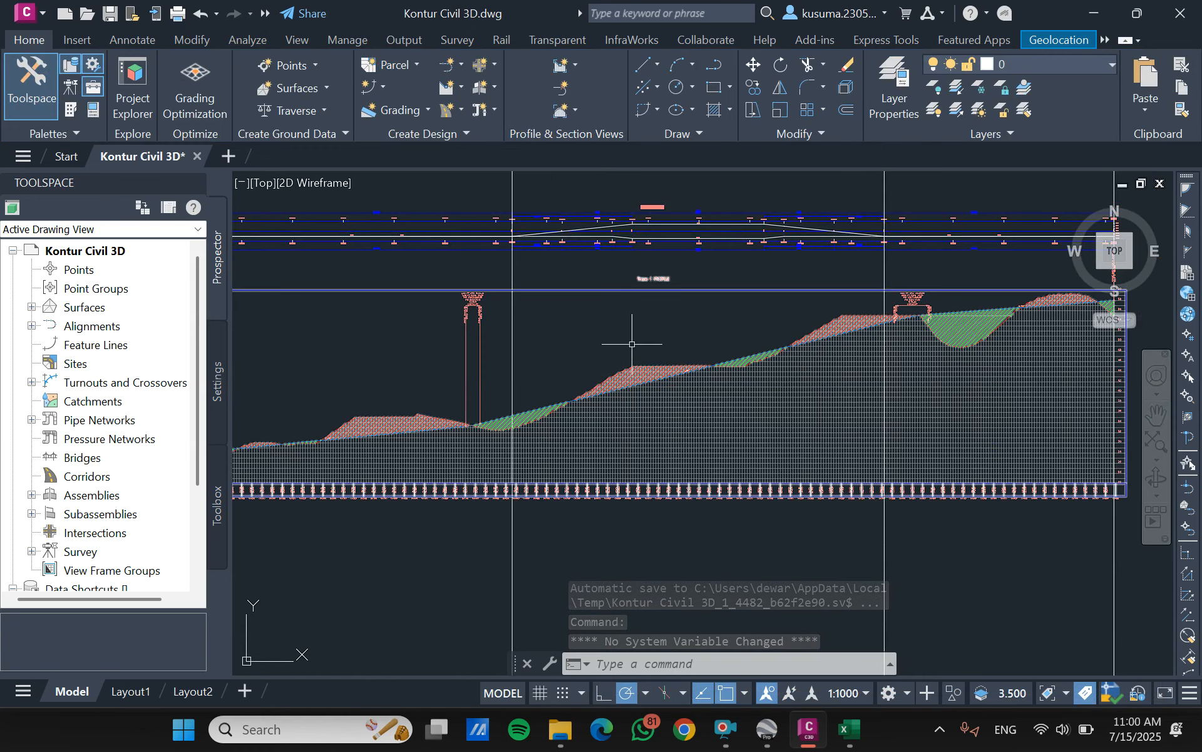
scroll(920, 288, "down", 4)
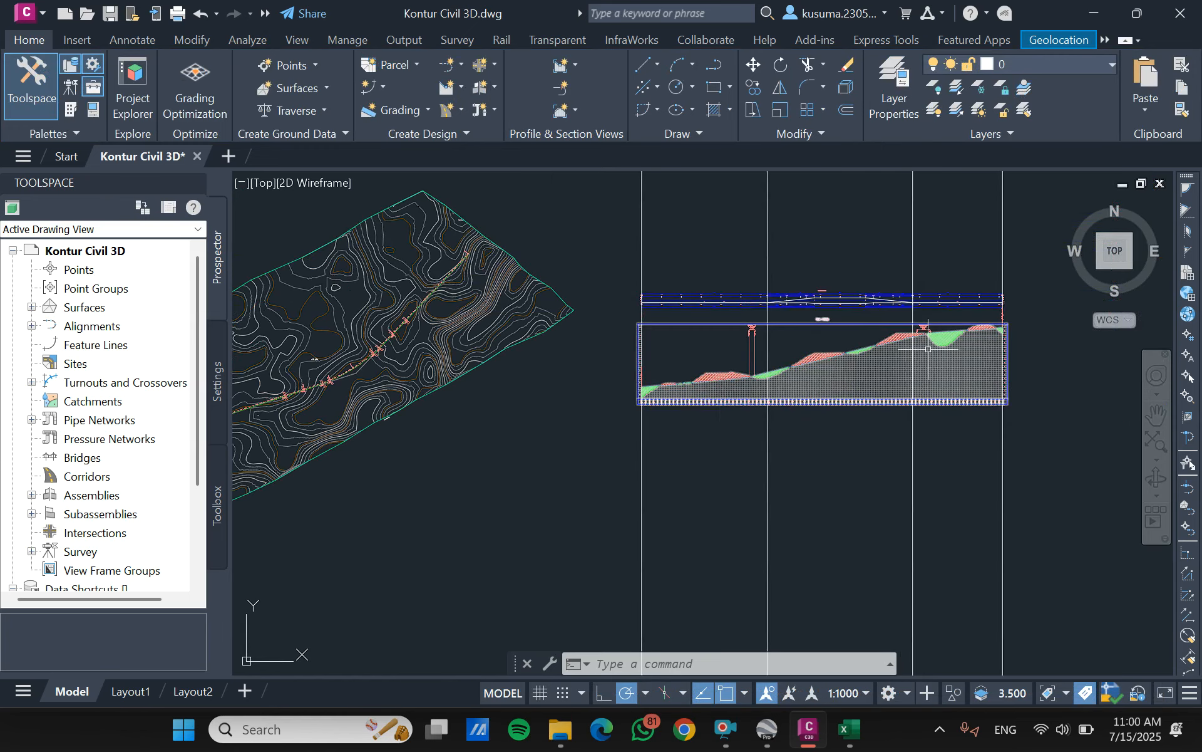
scroll(619, 356, "up", 4)
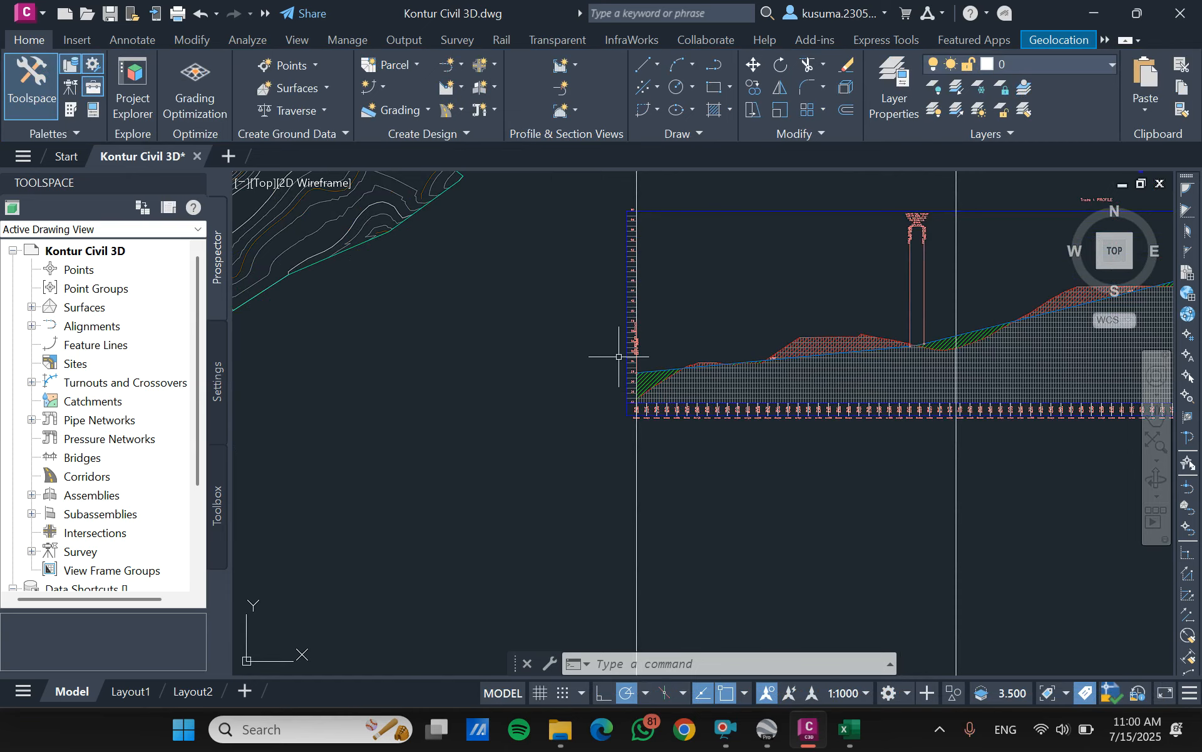
scroll(706, 301, "down", 3)
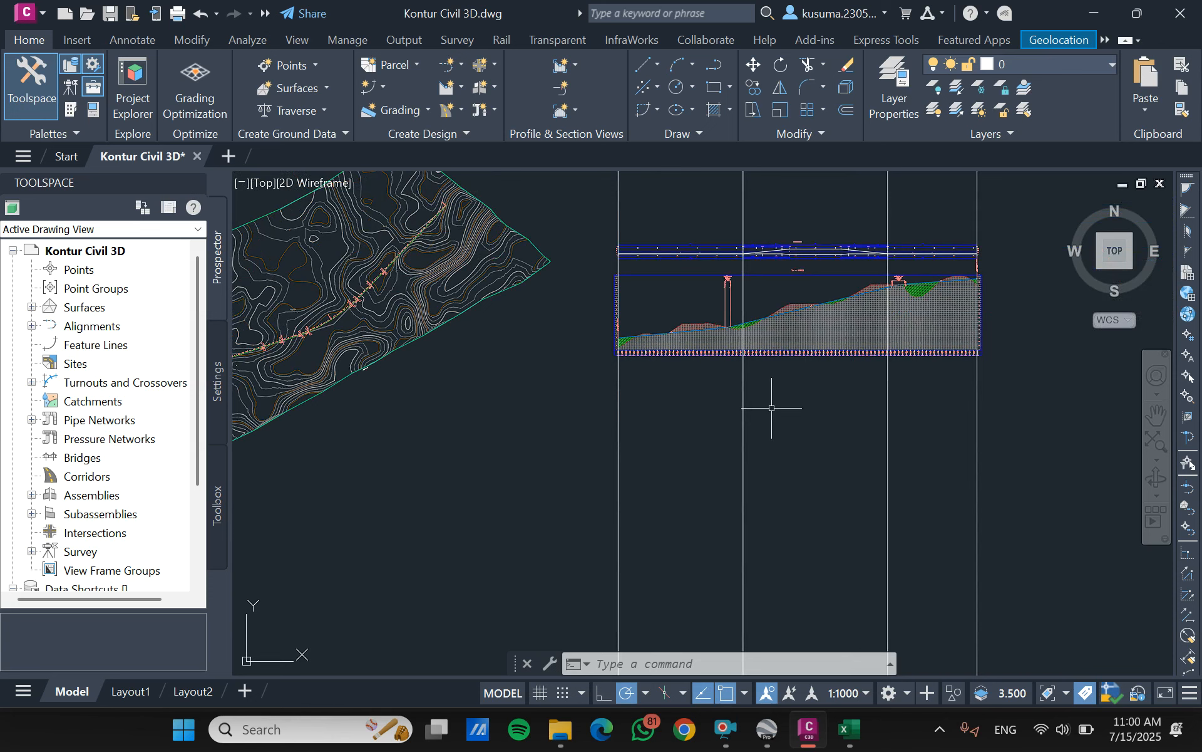
left_click(725, 730)
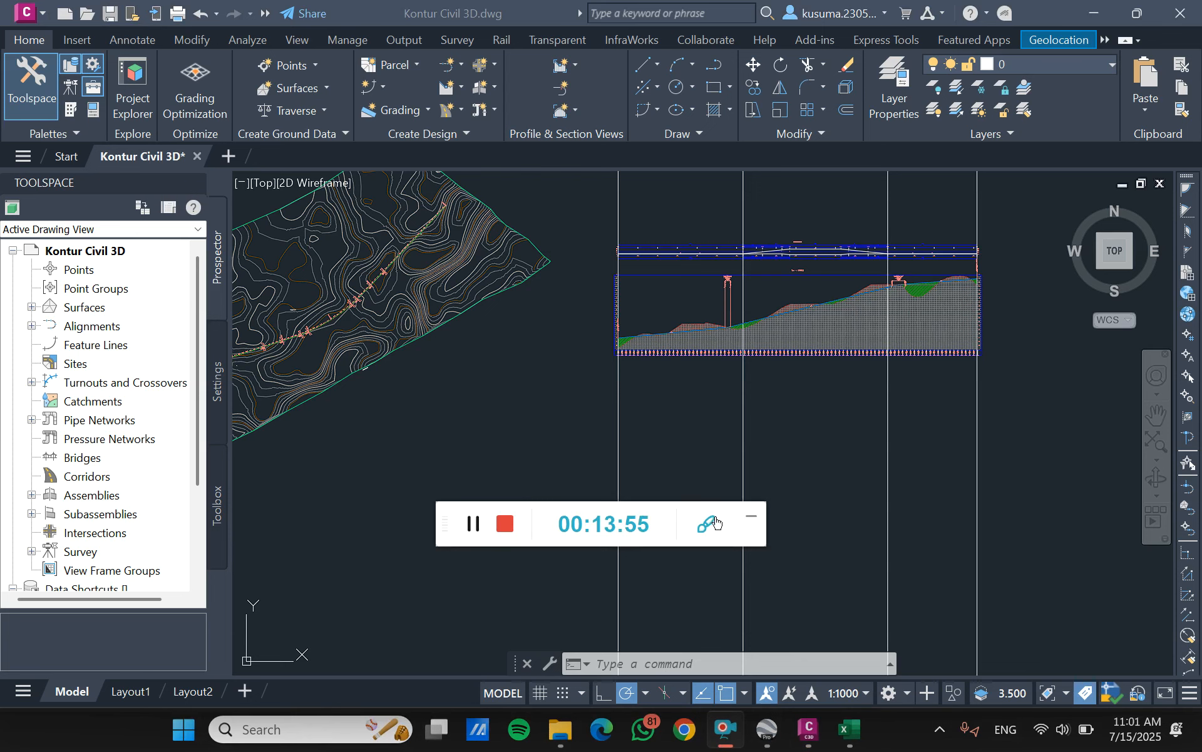
left_click(750, 518)
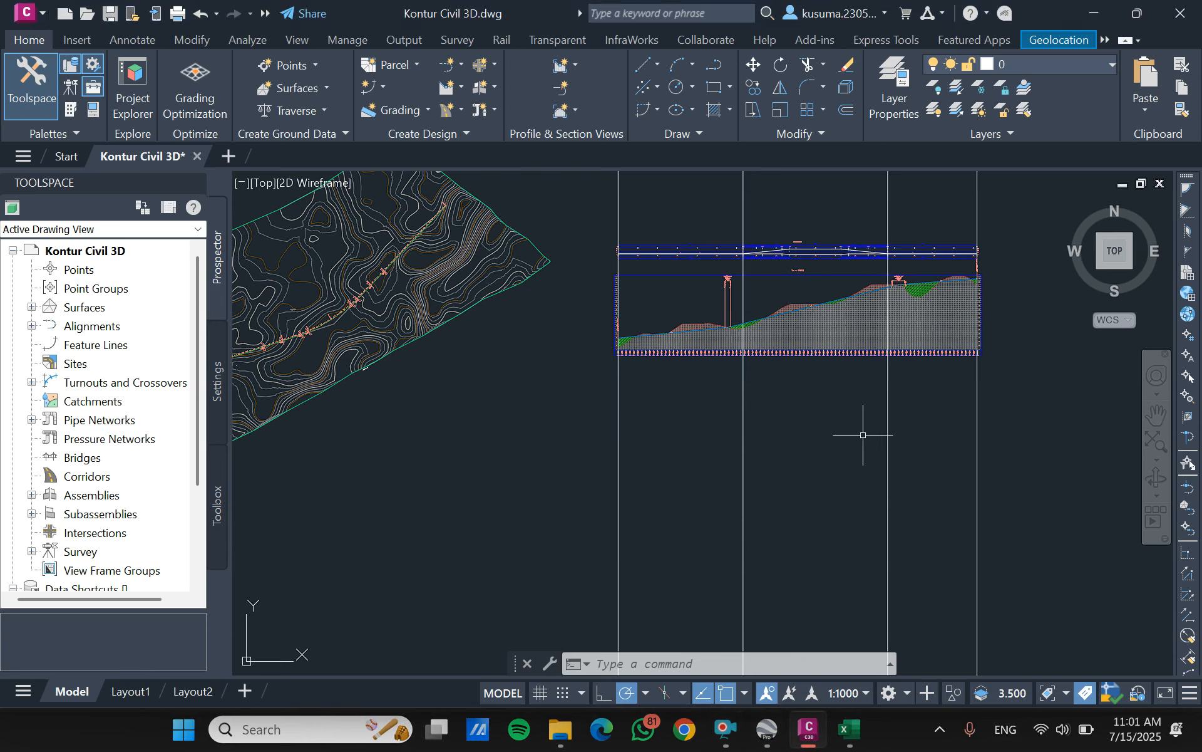
- Delete the four vertical construction lines running through Trase 1's profile view
left_click(1076, 462)
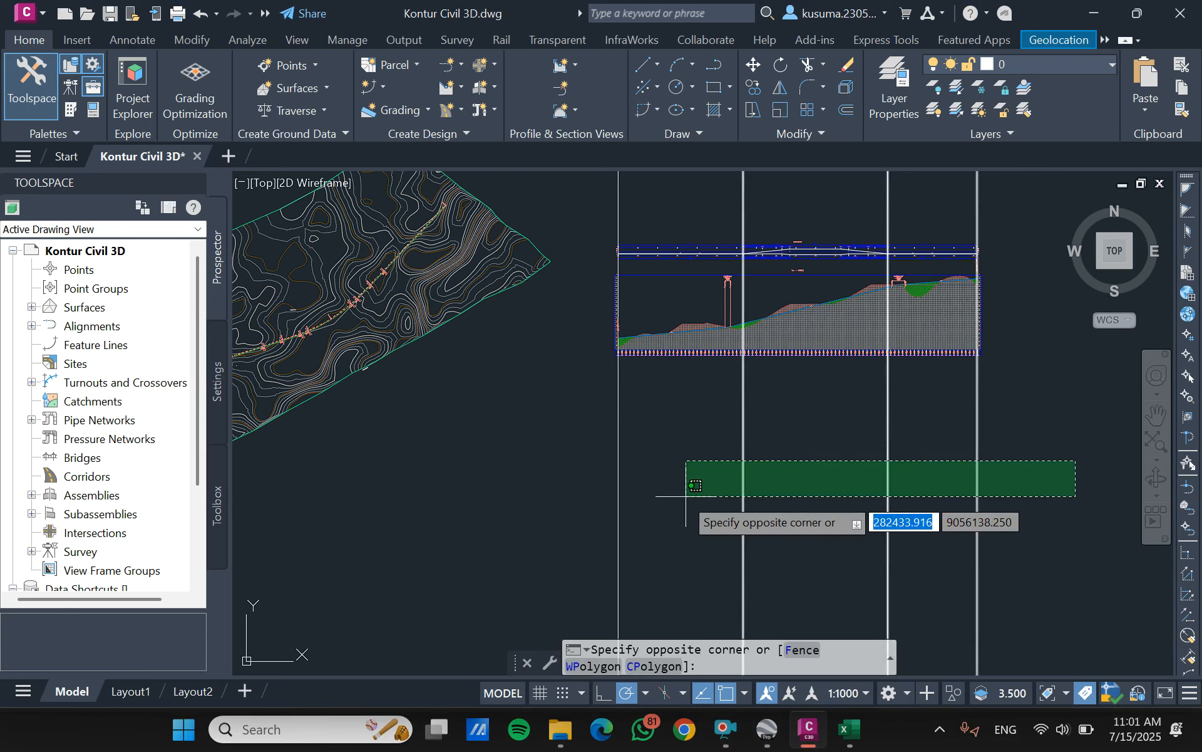
left_click(563, 494)
key("Delete")
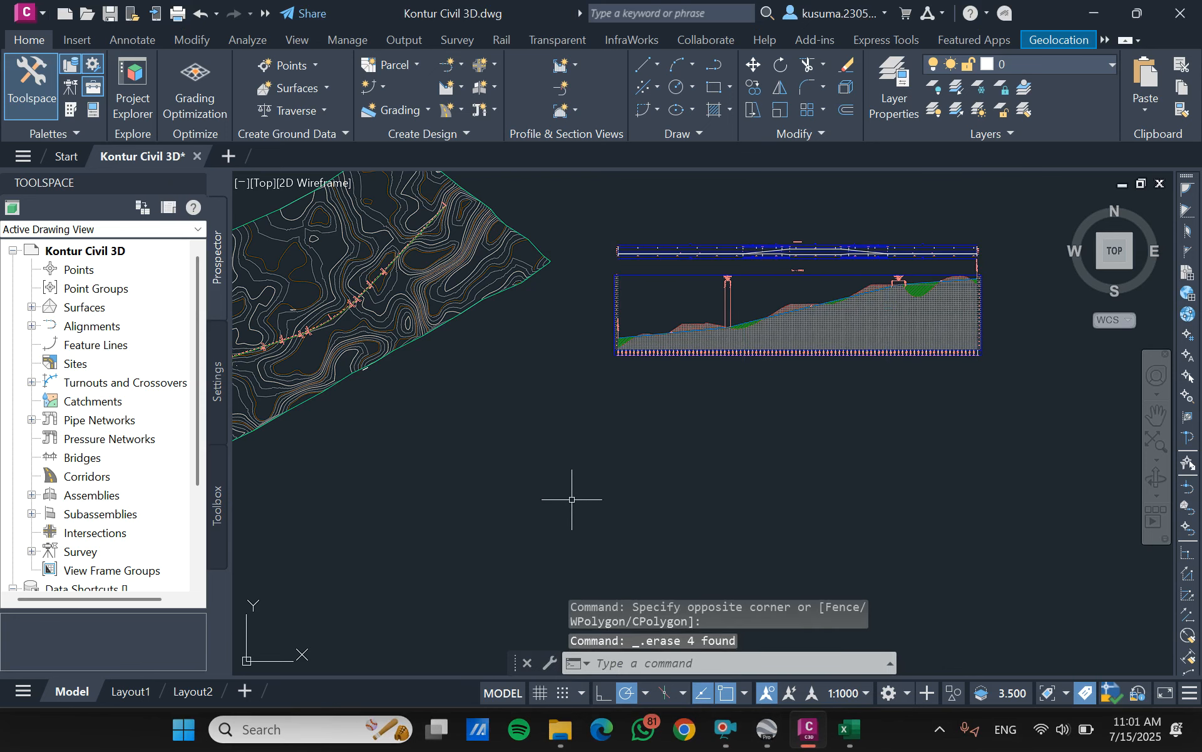
- Create an assembly named Penampang Melintang SCS of type Undivided Crowned Road and place its baseline below the profile view
left_click(491, 90)
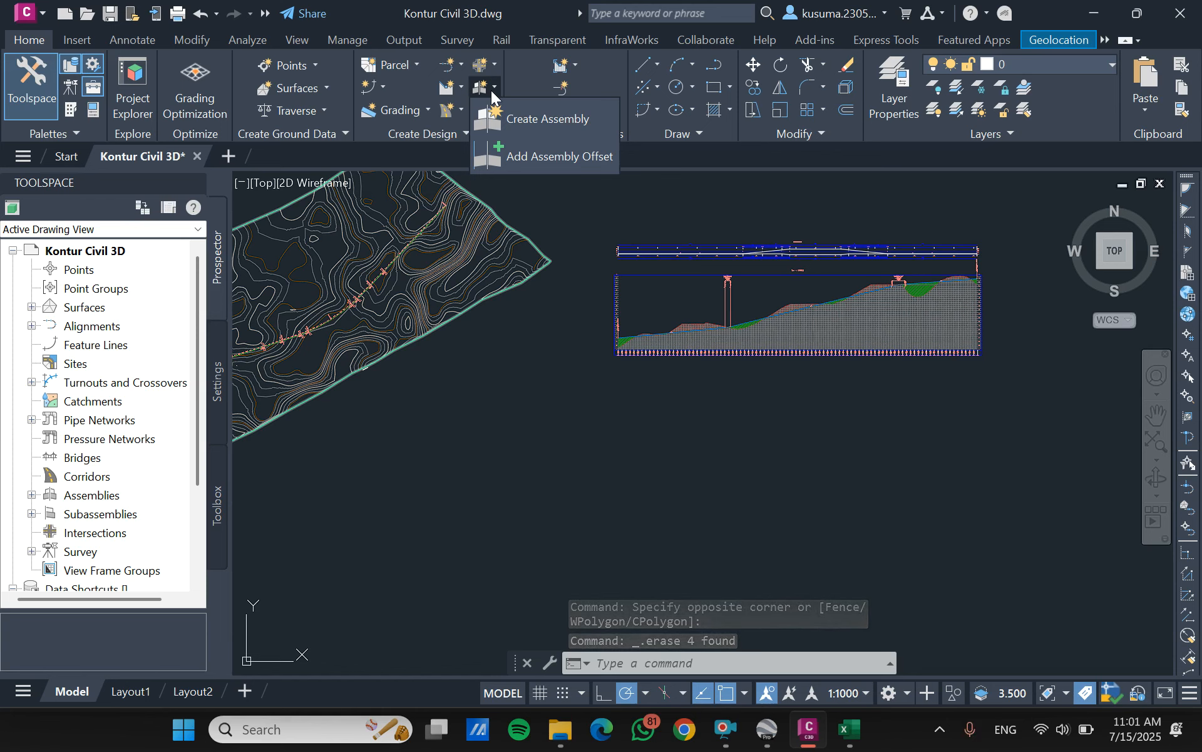
left_click(509, 123)
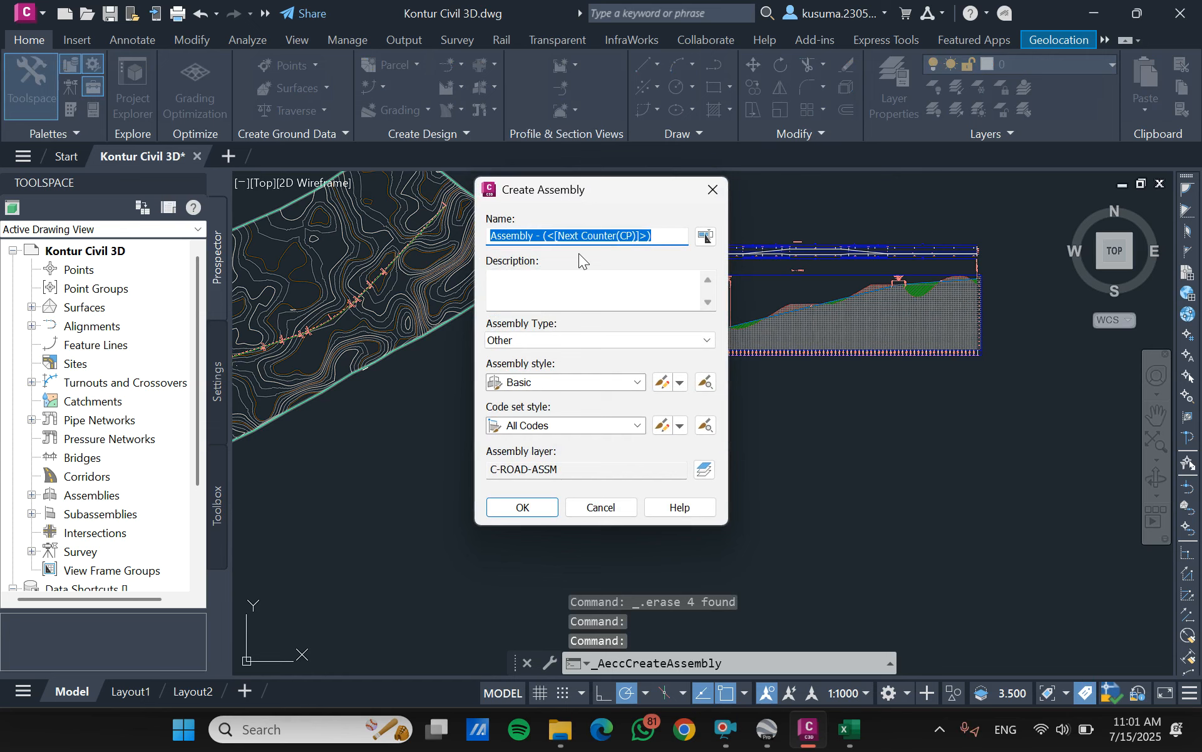
type("Penampang Melintang SCS")
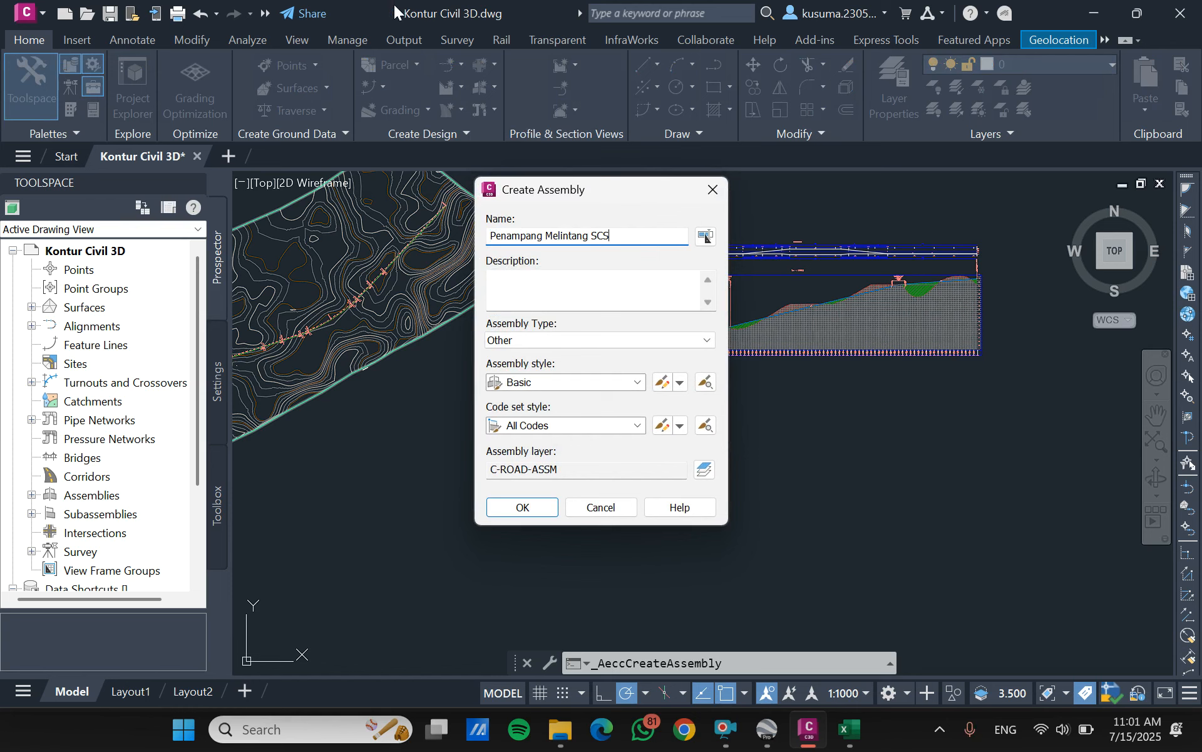
left_click(707, 344)
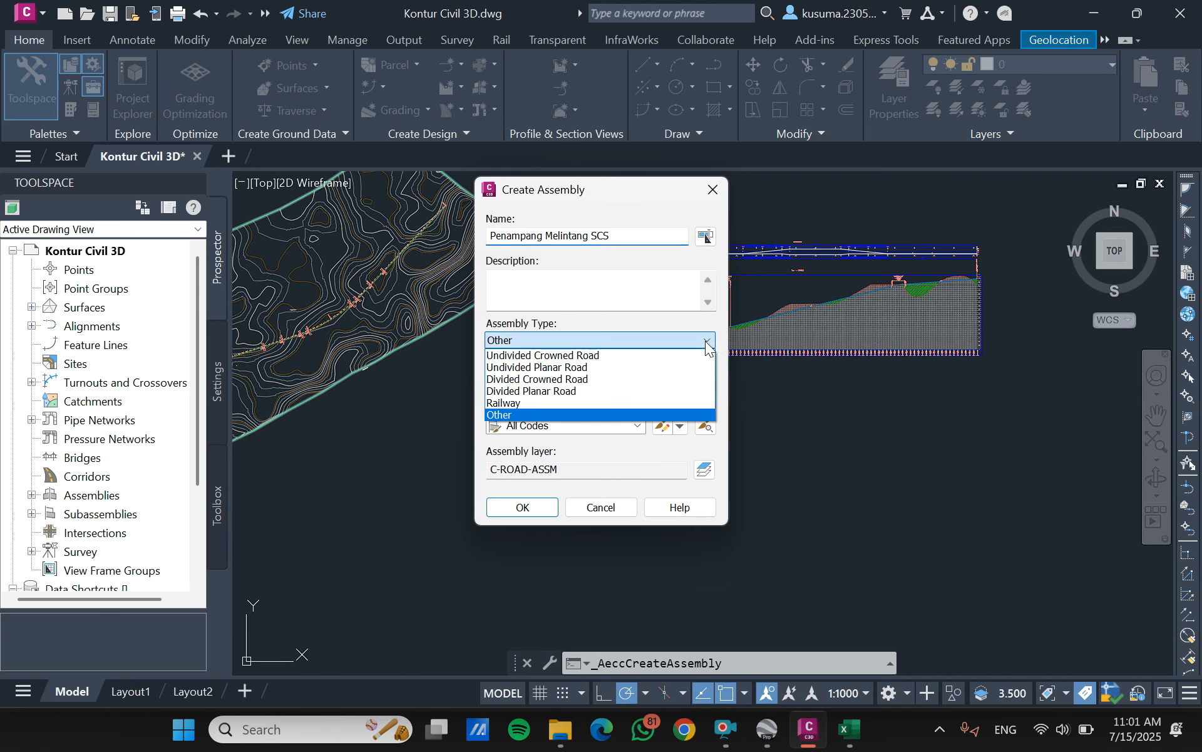
left_click(591, 355)
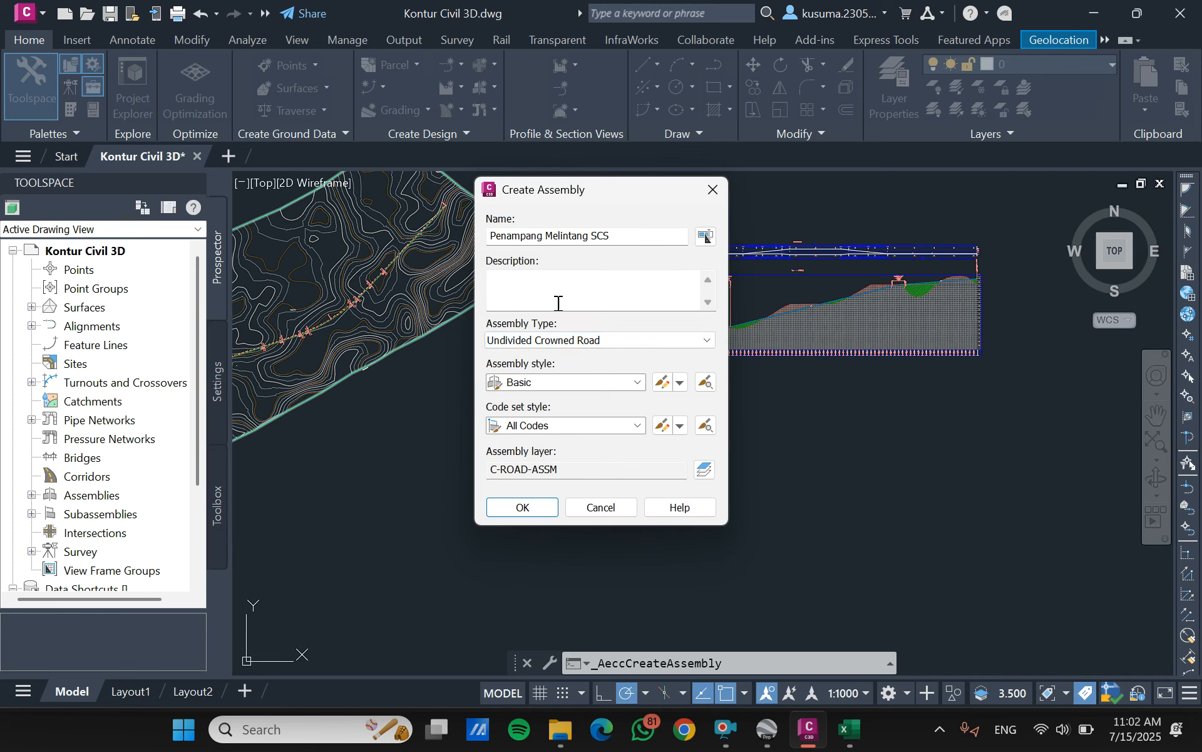
left_click(536, 512)
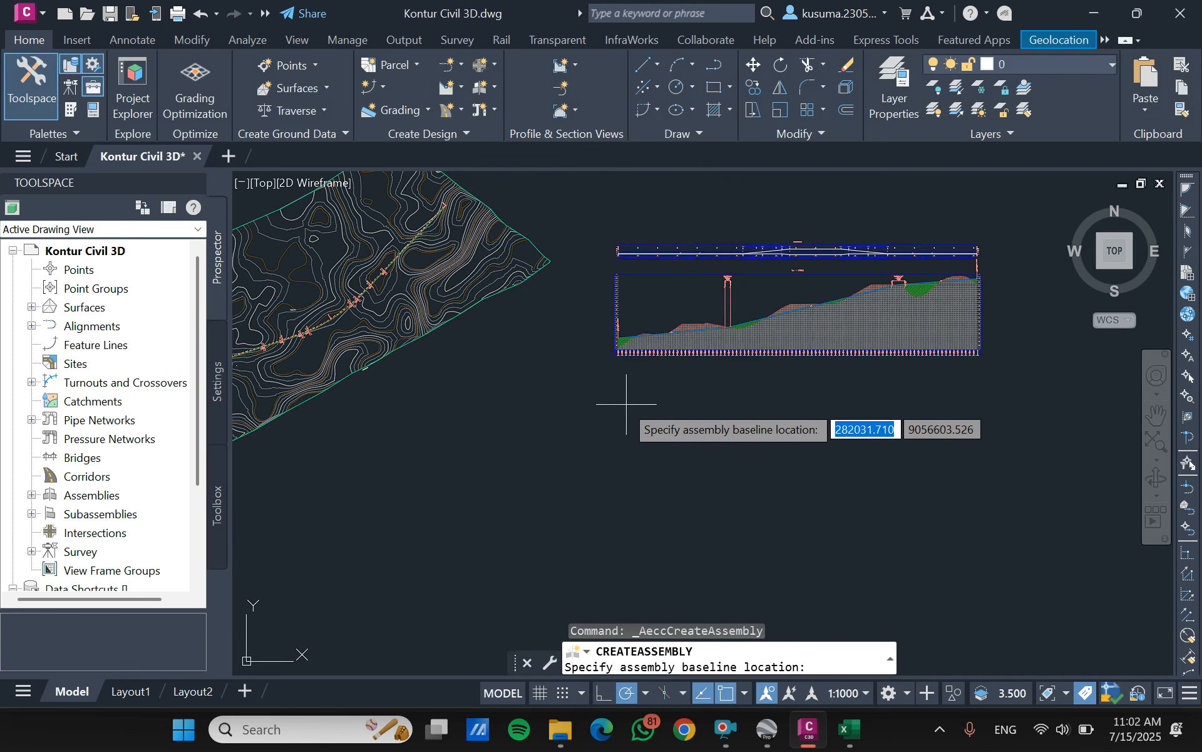
scroll(627, 400, "up", 5)
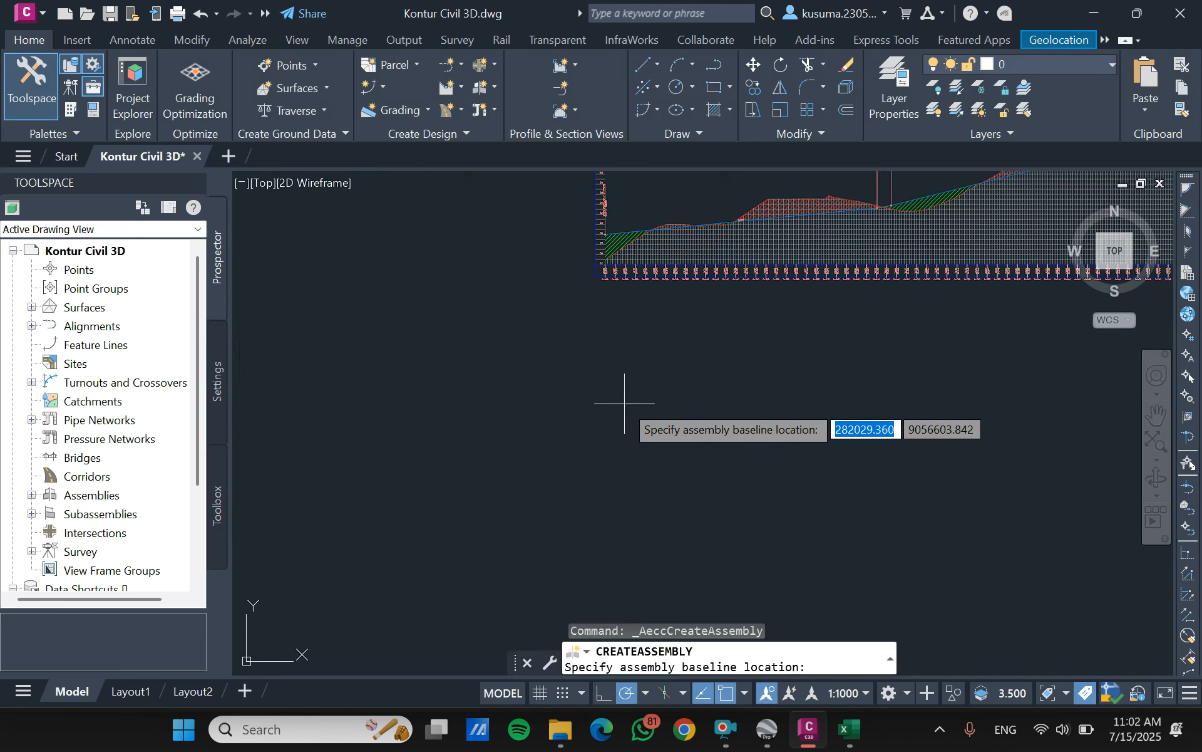
left_click(569, 338)
scroll(735, 430, "up", 6)
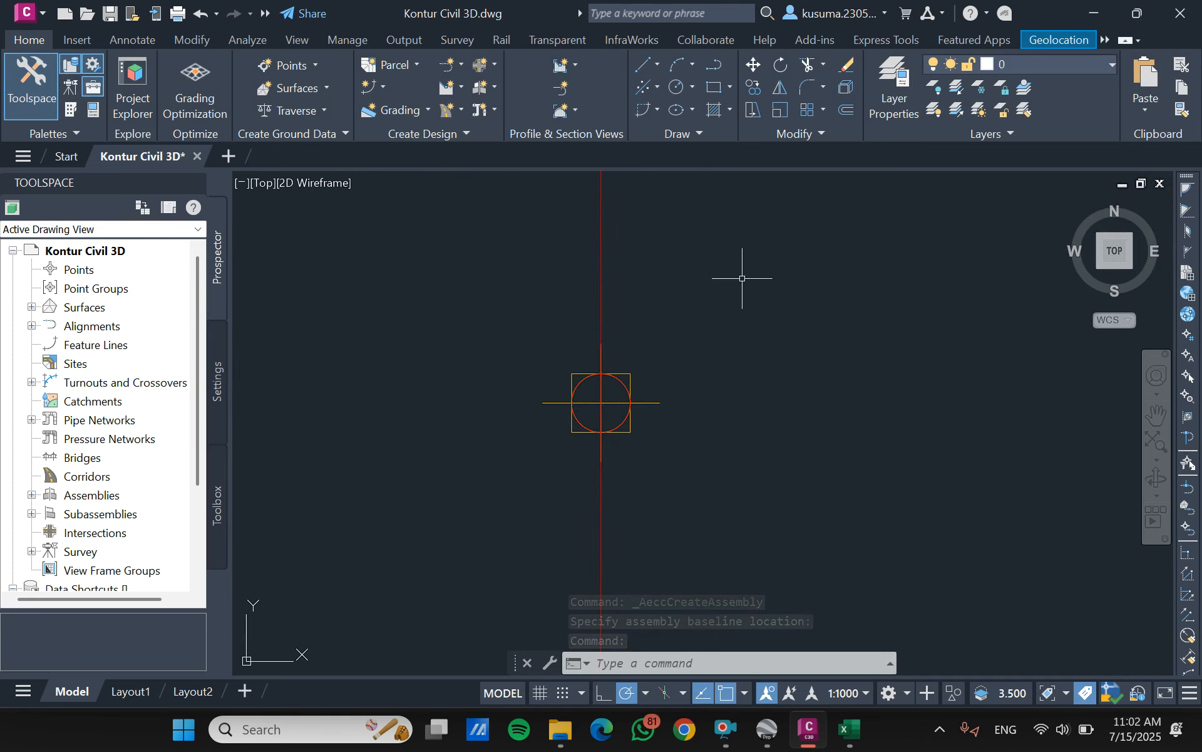
- Show the Civil Metric tool palettes, hide Toolspace and bring up the metric lane subassemblies
left_click(70, 109)
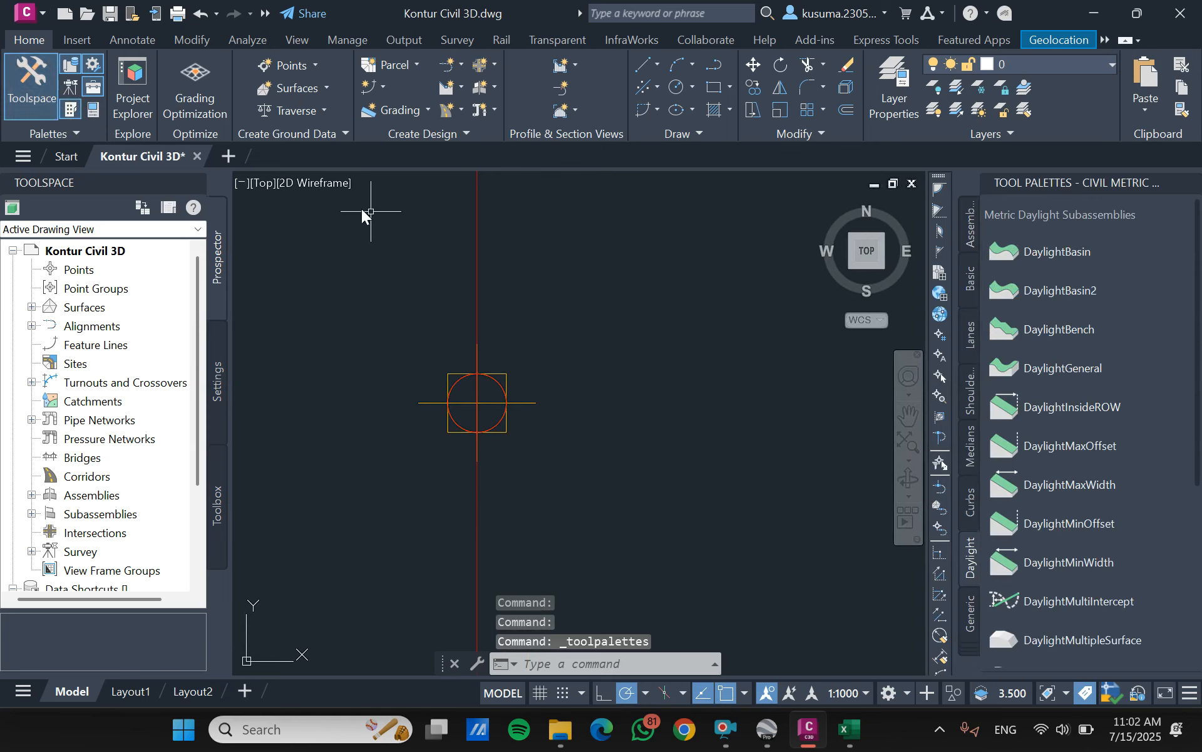
left_click(13, 70)
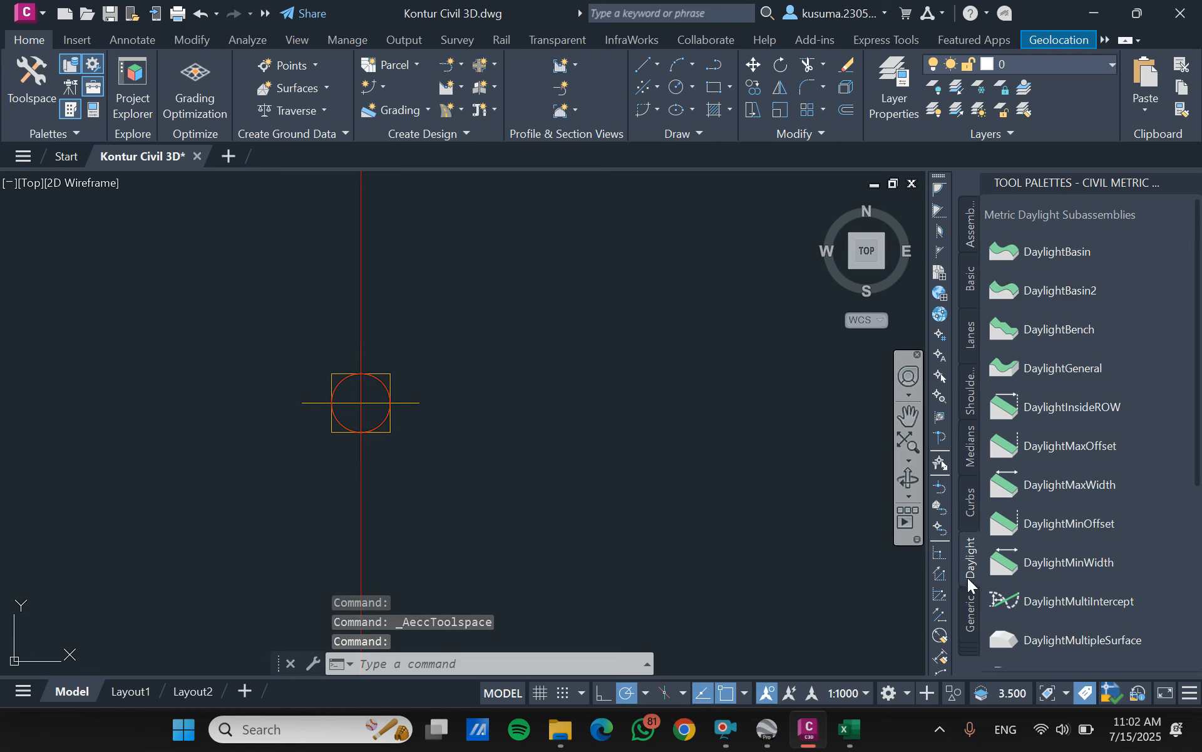
left_click(971, 358)
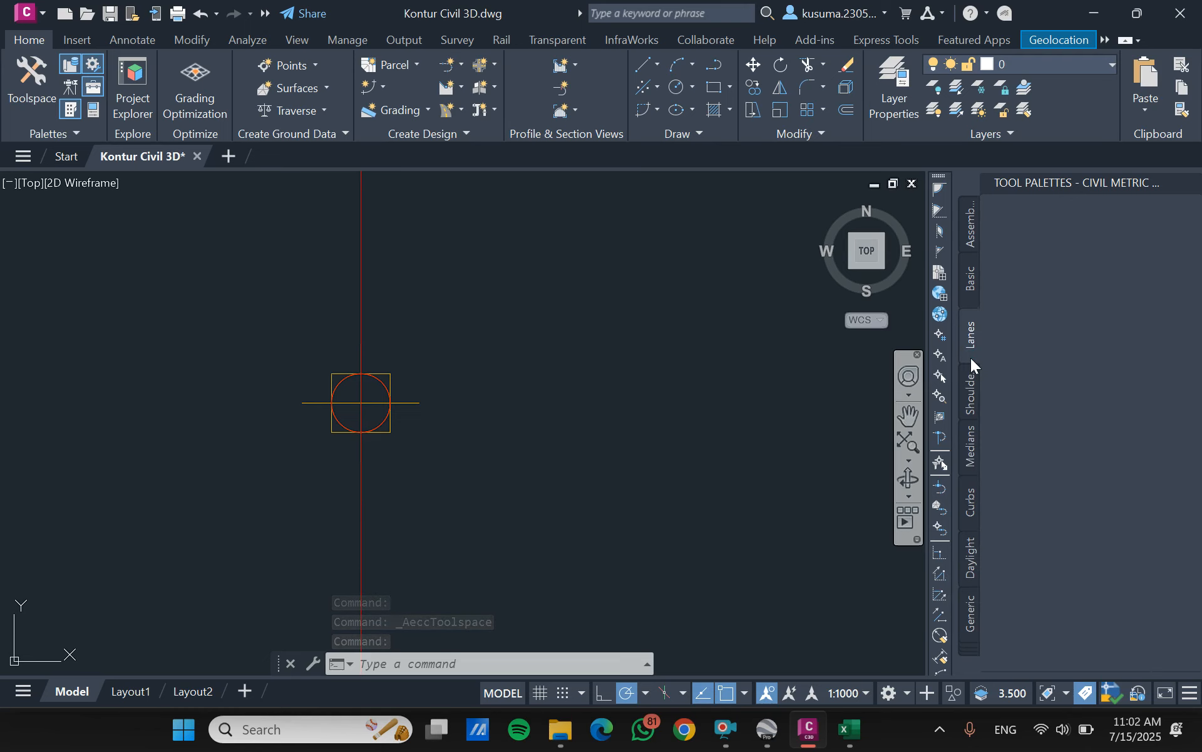
left_click(969, 400)
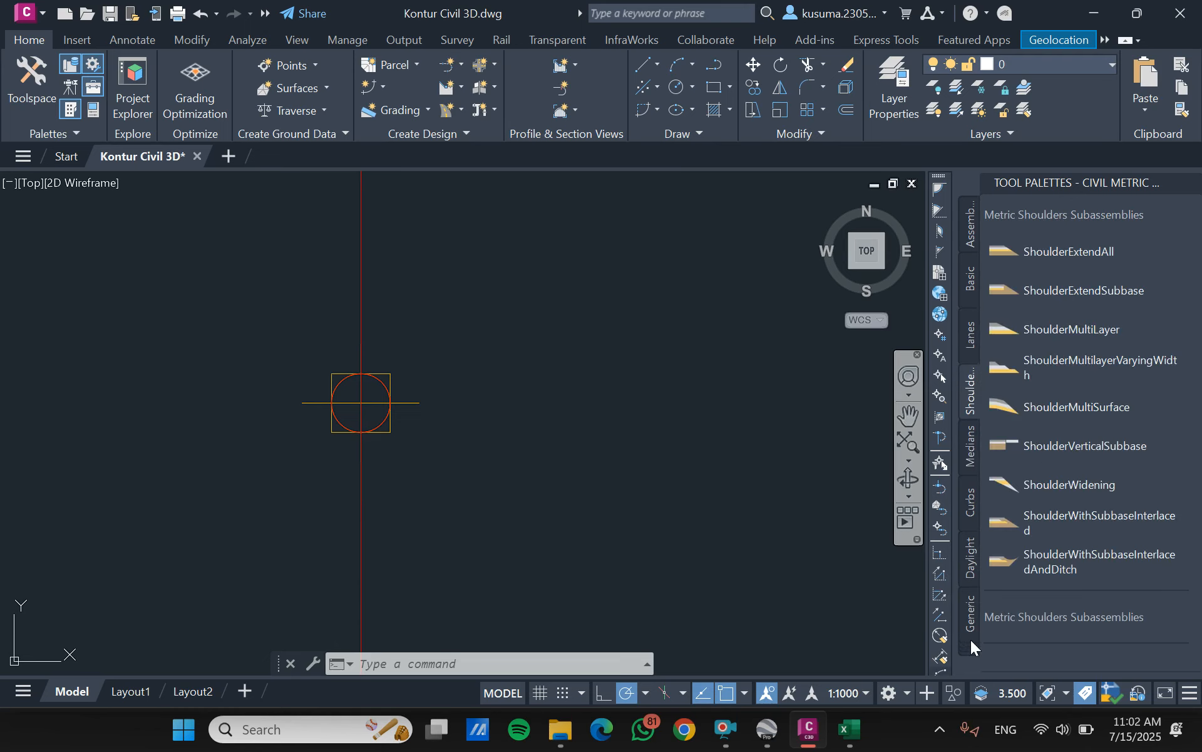
left_click(972, 288)
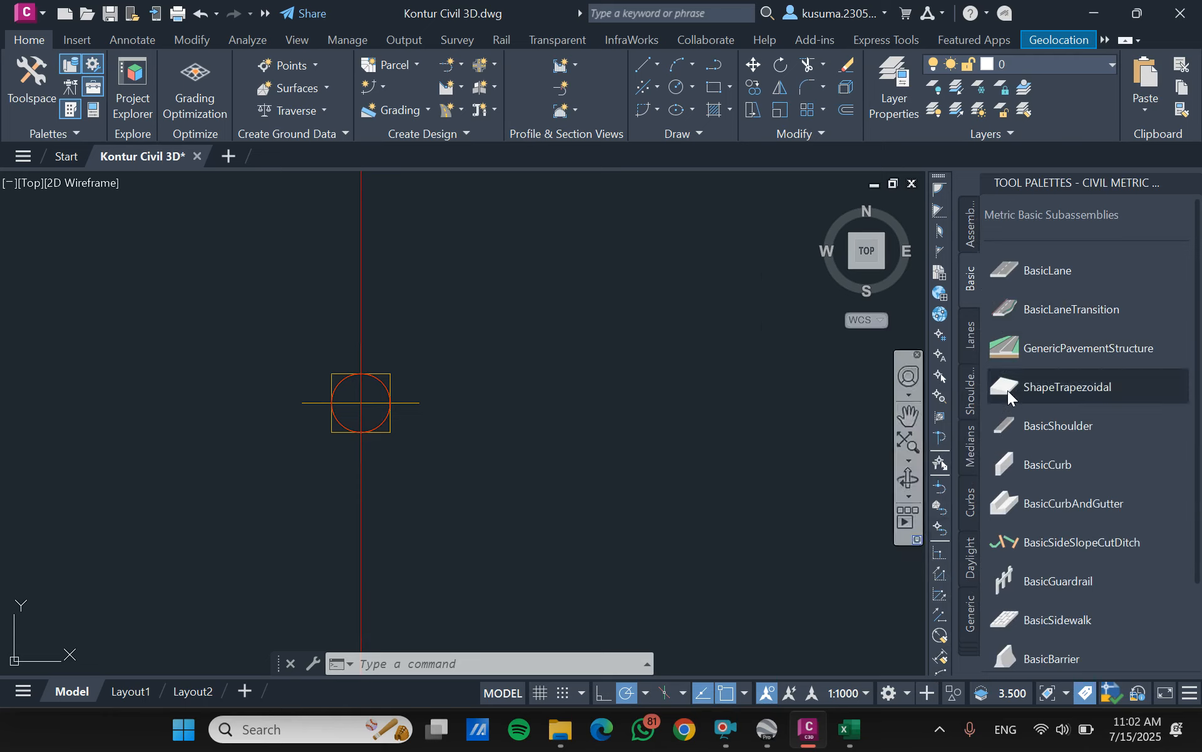
left_click(972, 344)
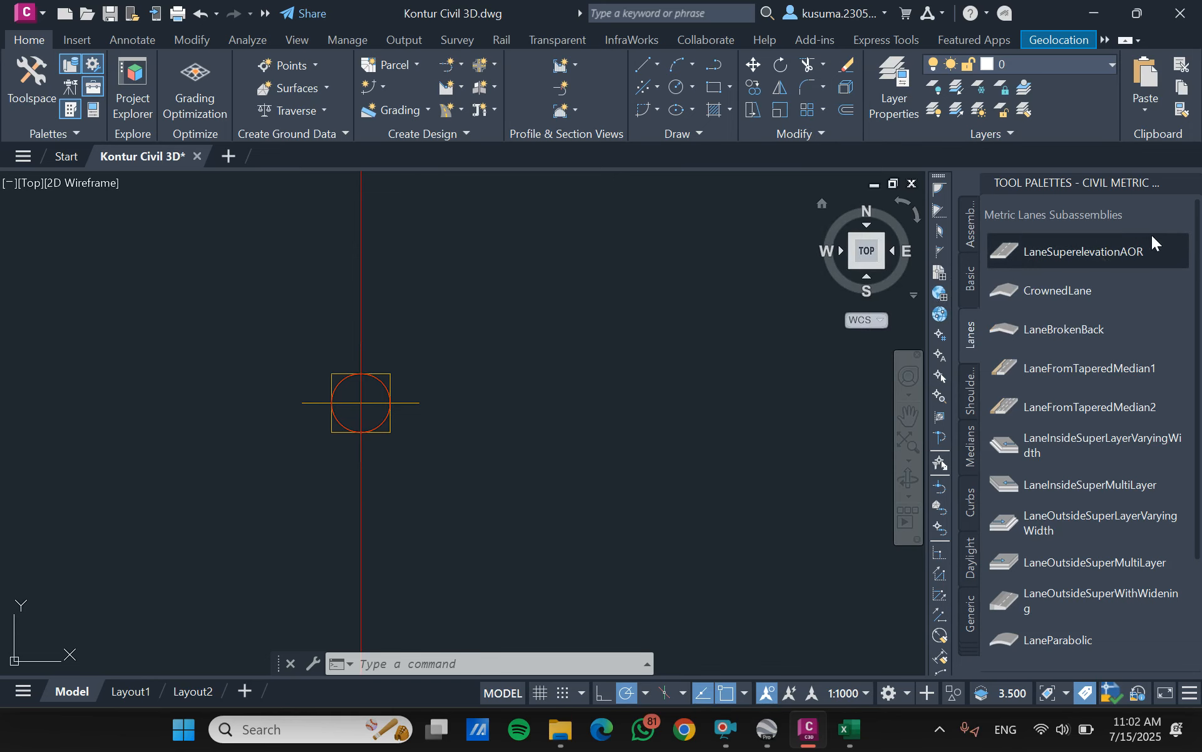
- Start a LaneSuperelevationAOR subassembly and set its width to 3.5 m
left_click(1029, 251)
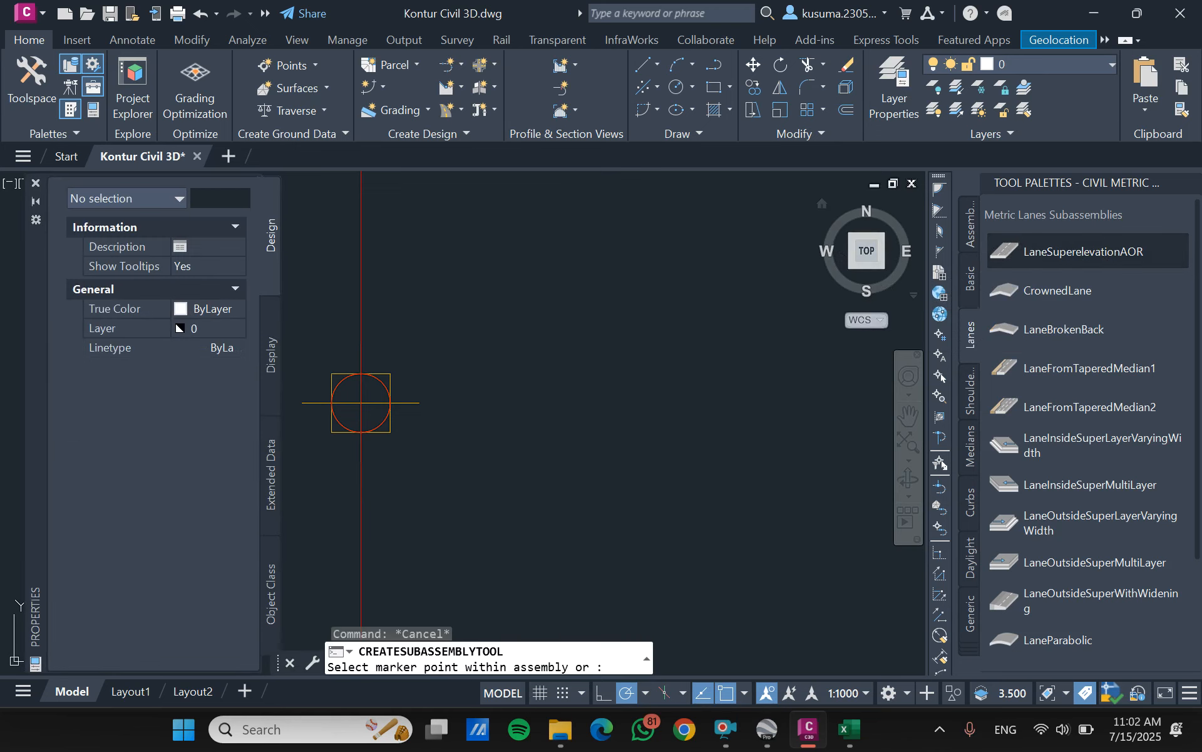
scroll(475, 404, "down", 4)
scroll(413, 417, "up", 4)
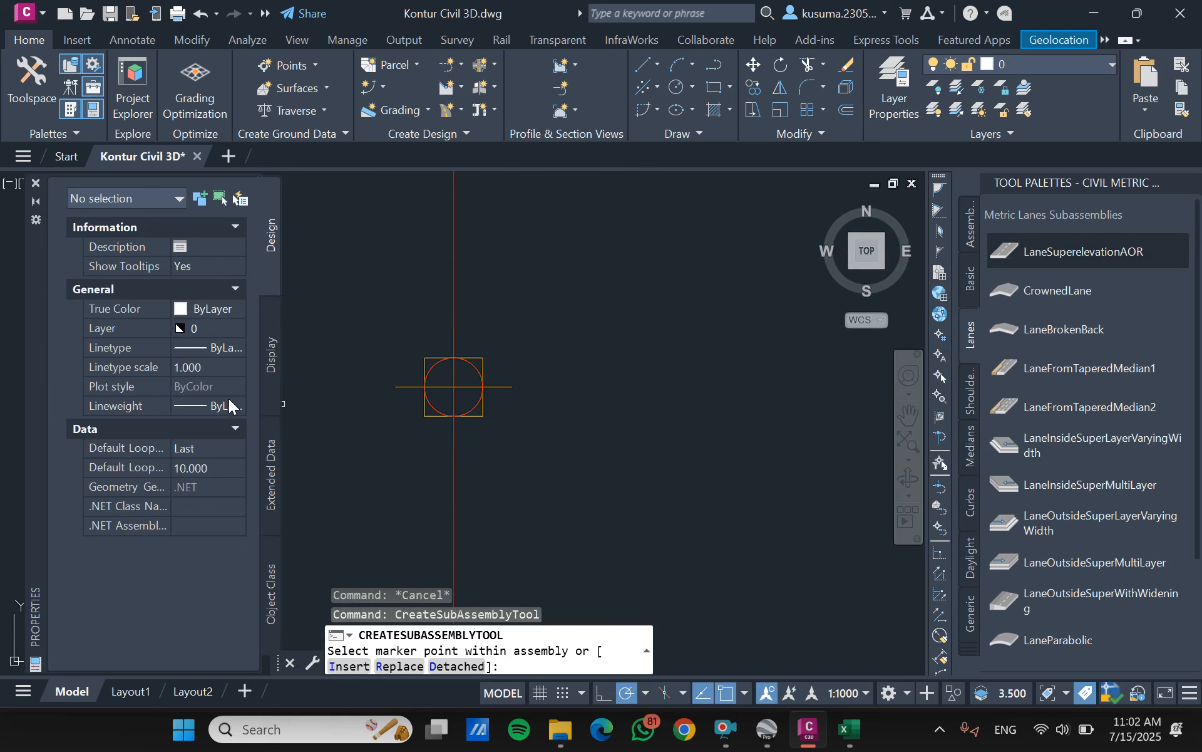
left_click(231, 426)
left_click(231, 426)
left_click(1101, 254)
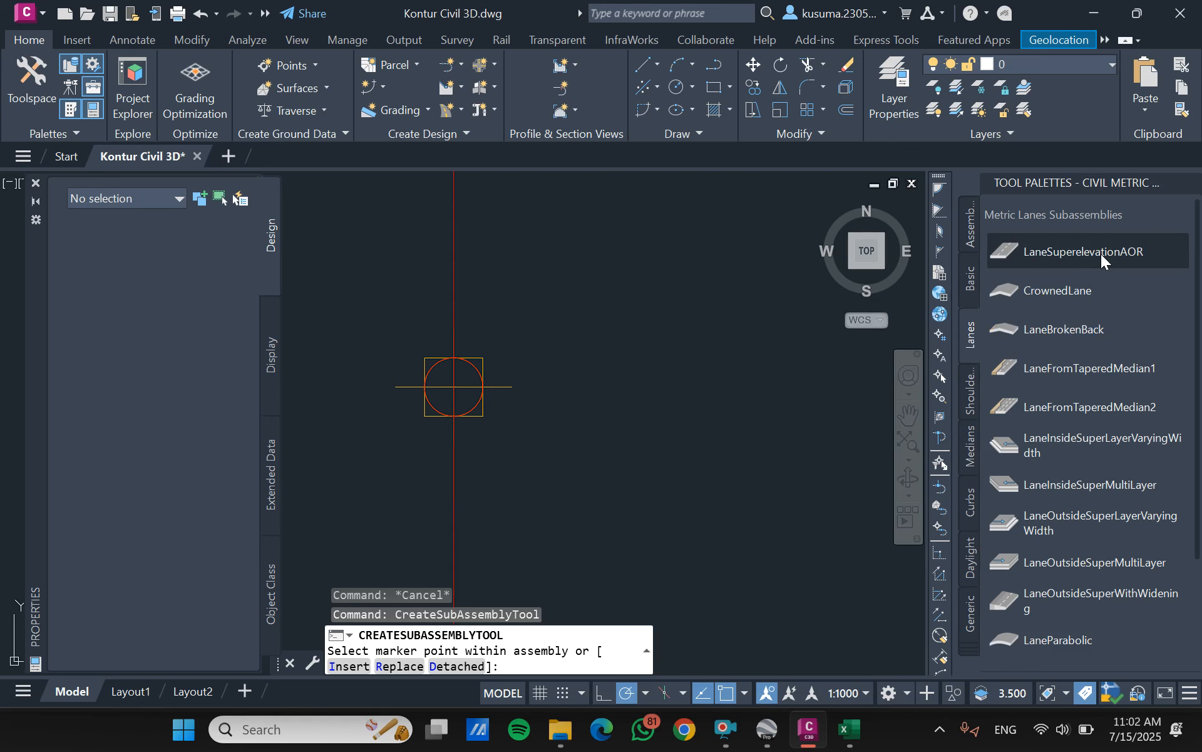
scroll(145, 468, "down", 4)
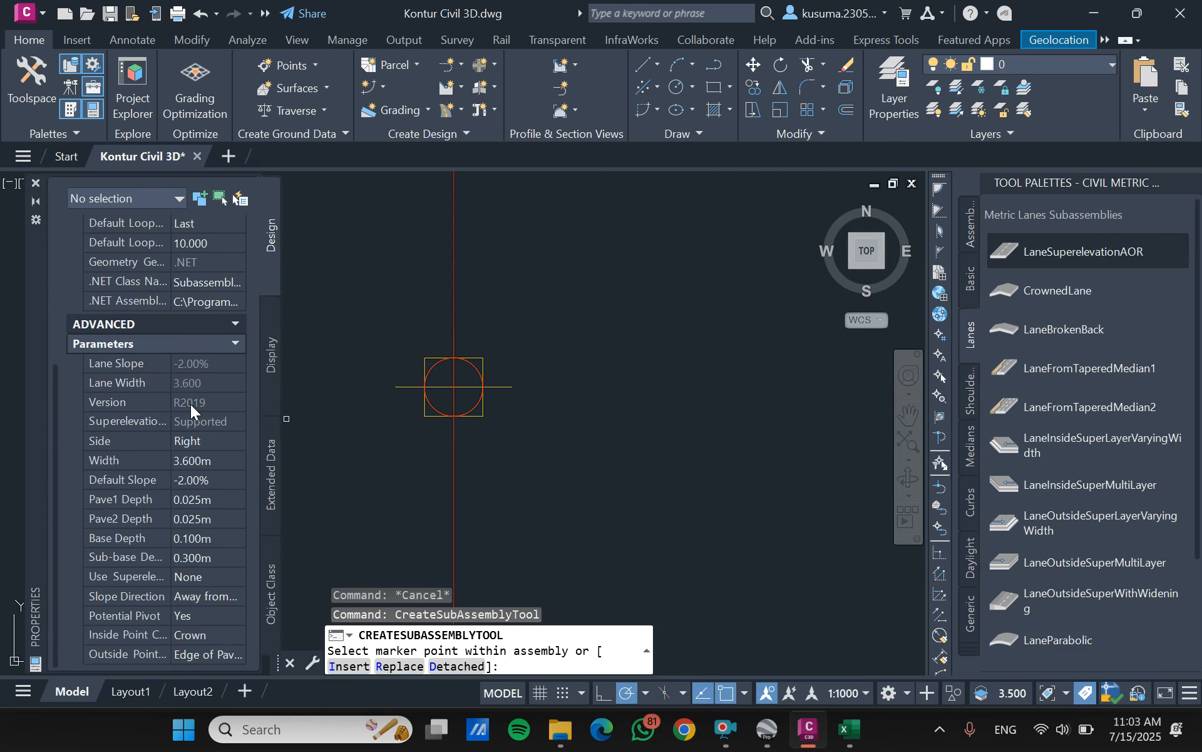
left_click(193, 459)
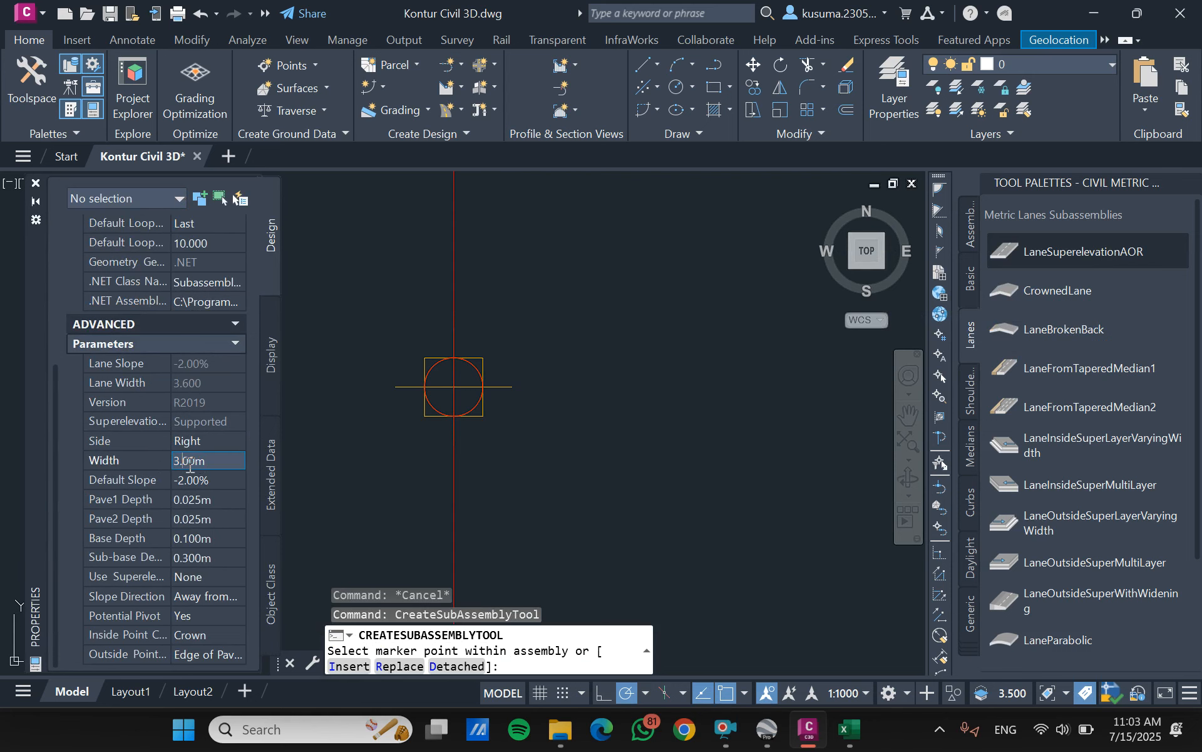
key("Tab")
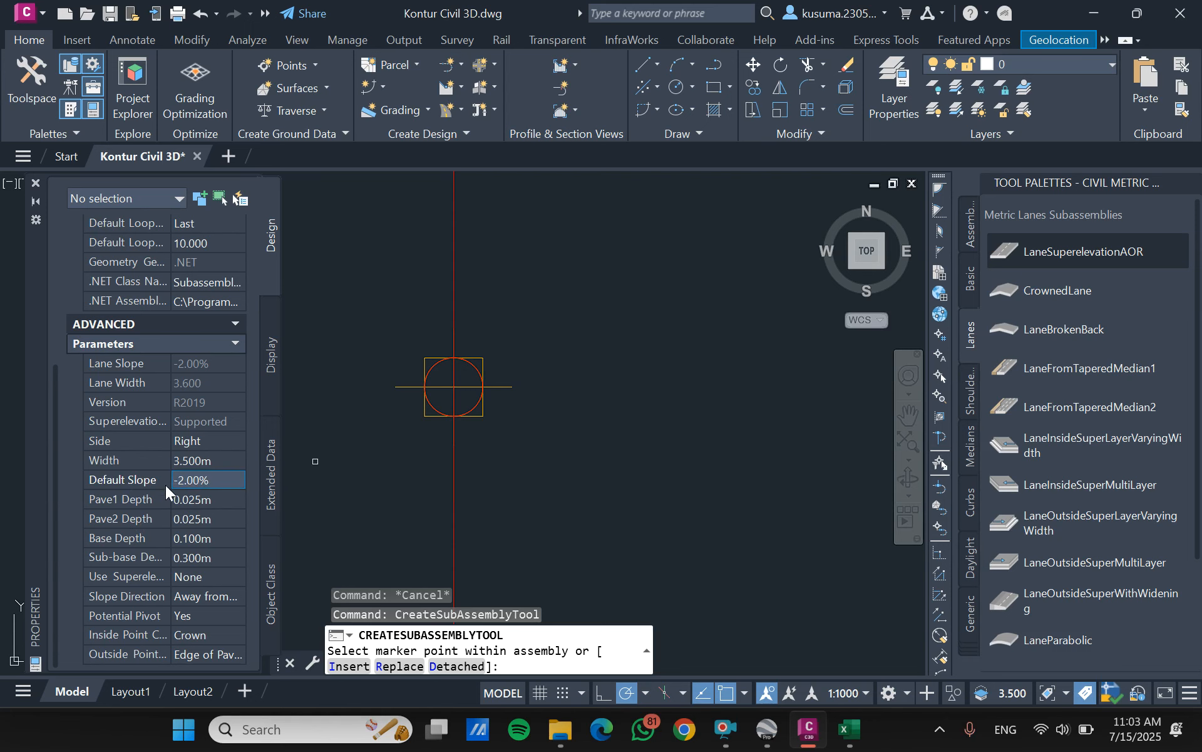
- Set the lane's side to Right and attach it to the Penampang Melintang SCS assembly baseline
left_click(203, 446)
left_click(229, 445)
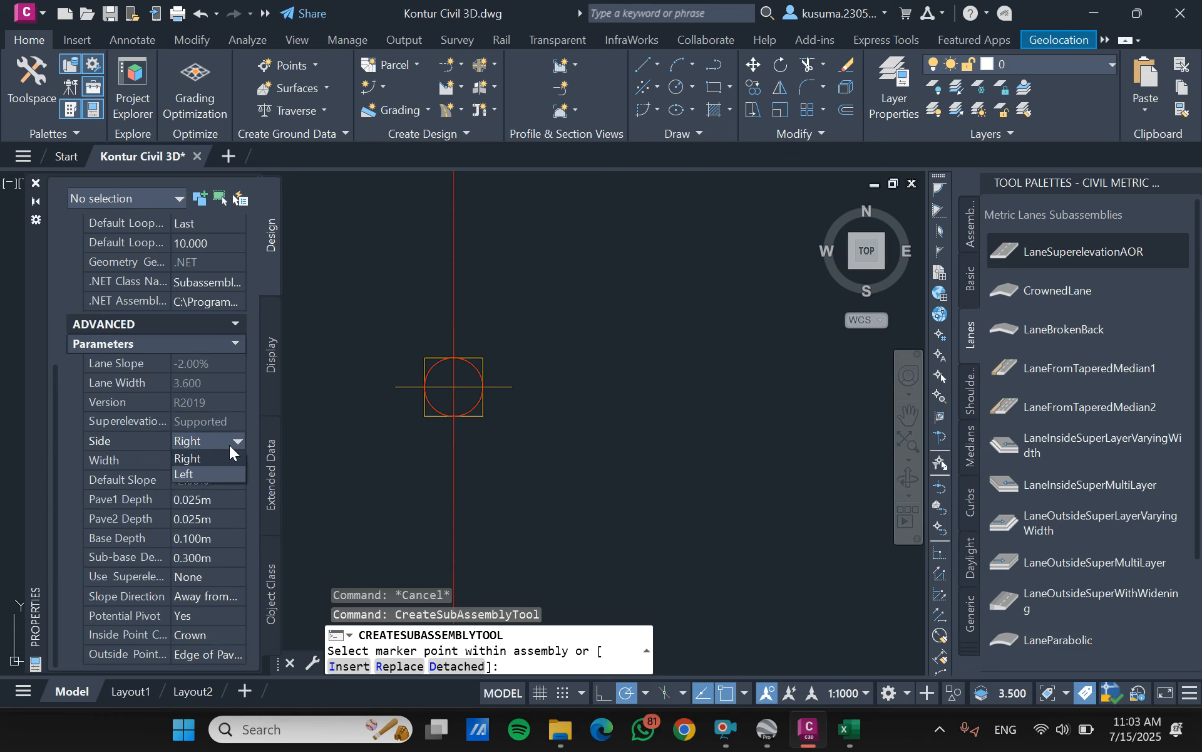
left_click(216, 459)
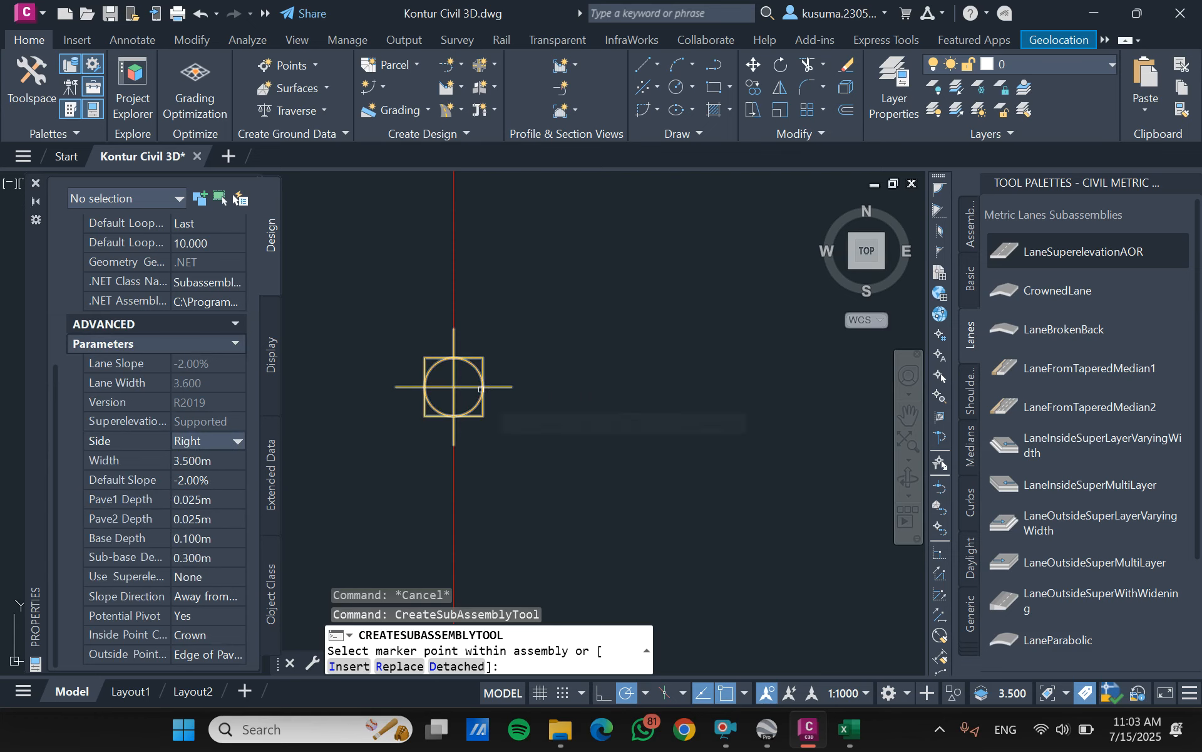
- Switch the lane's side to Left and attach a matching lane to the assembly baseline
left_click(238, 441)
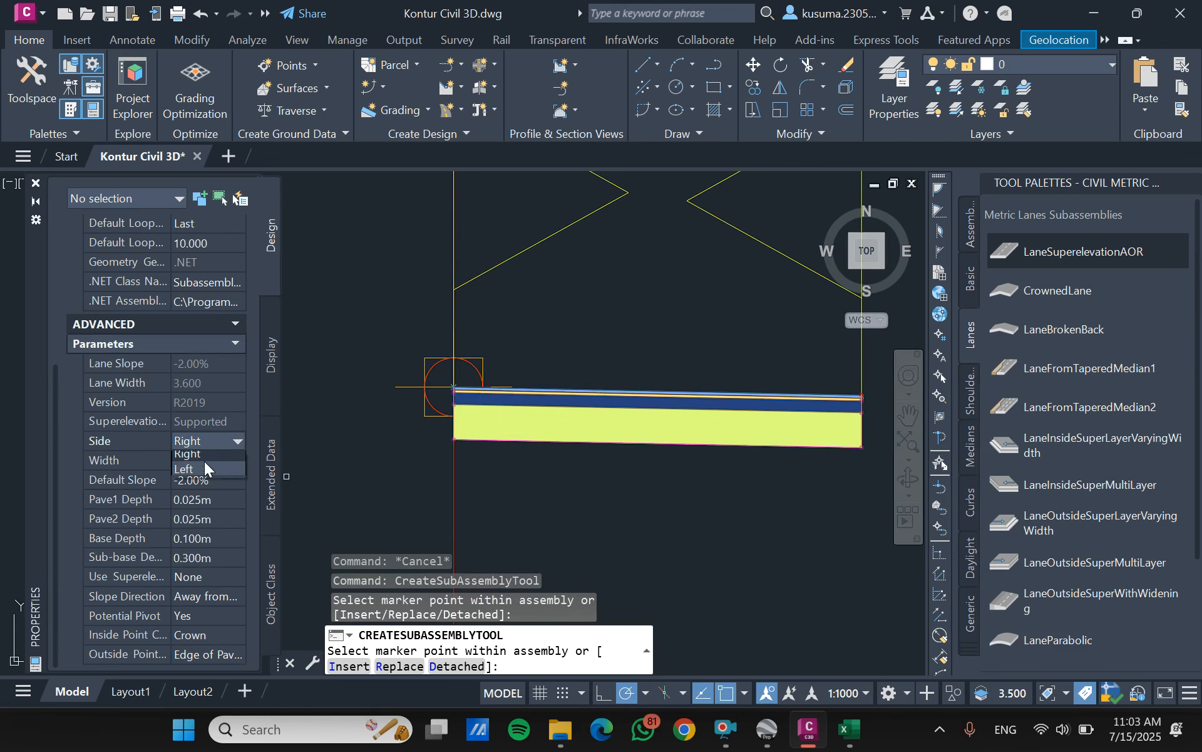
left_click(191, 474)
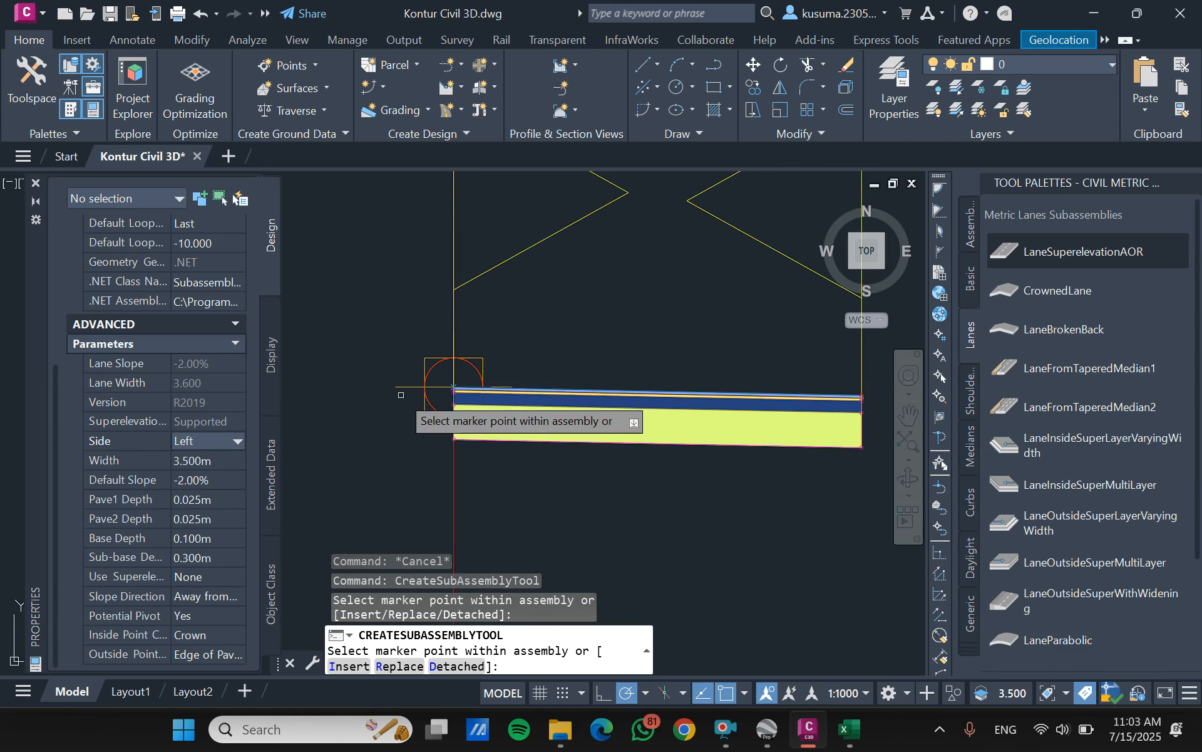
left_click(454, 386)
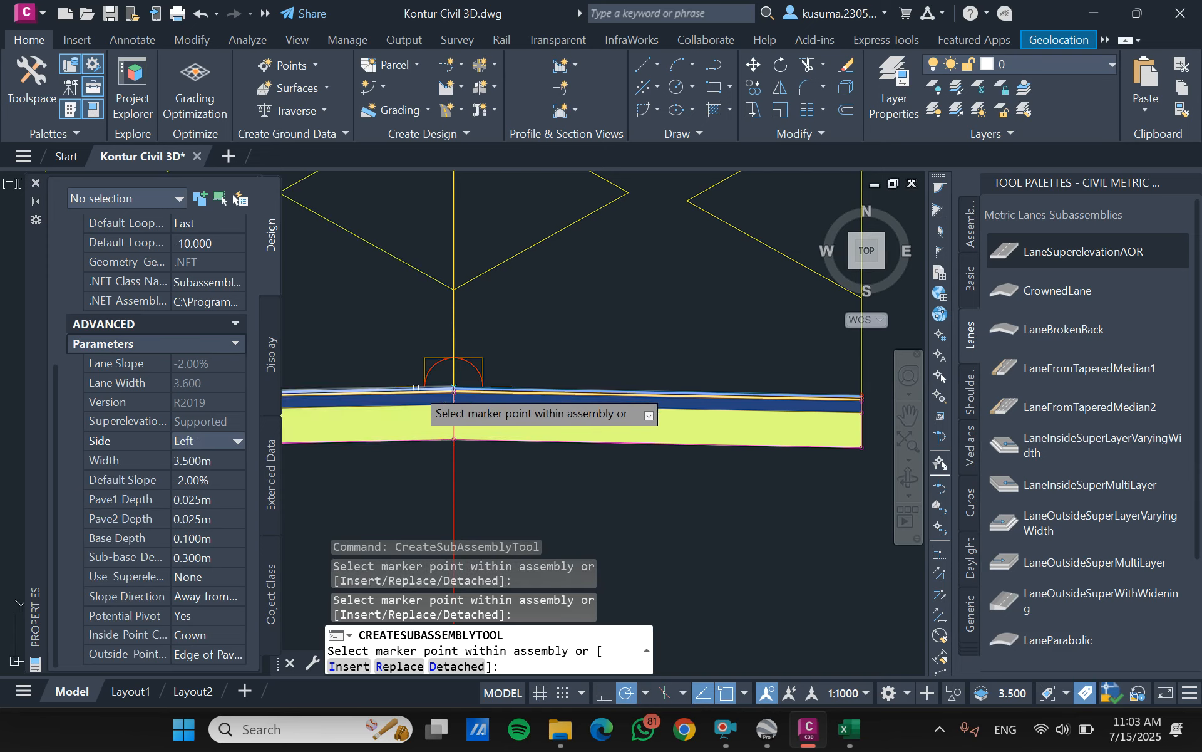
- Start a ShoulderExtendAll subassembly from the metric shoulders set and set its shoulder width to 0.5 m
scroll(377, 366, "down", 2)
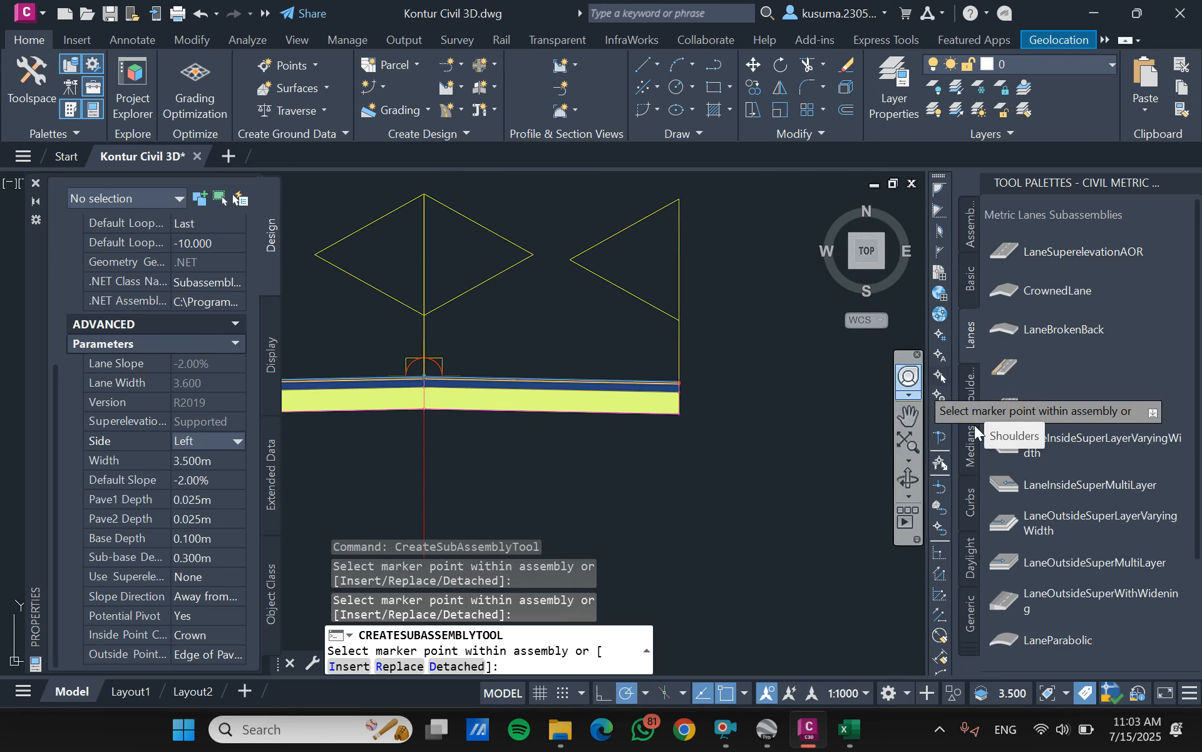
left_click(970, 454)
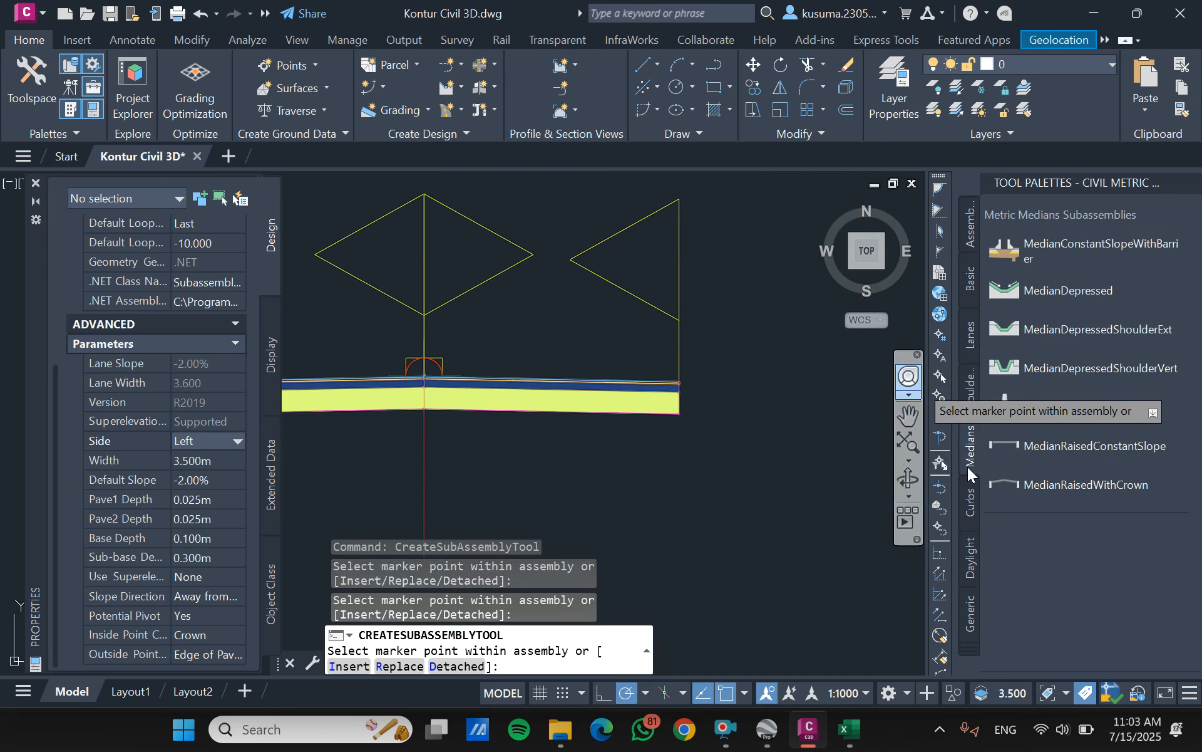
left_click(968, 382)
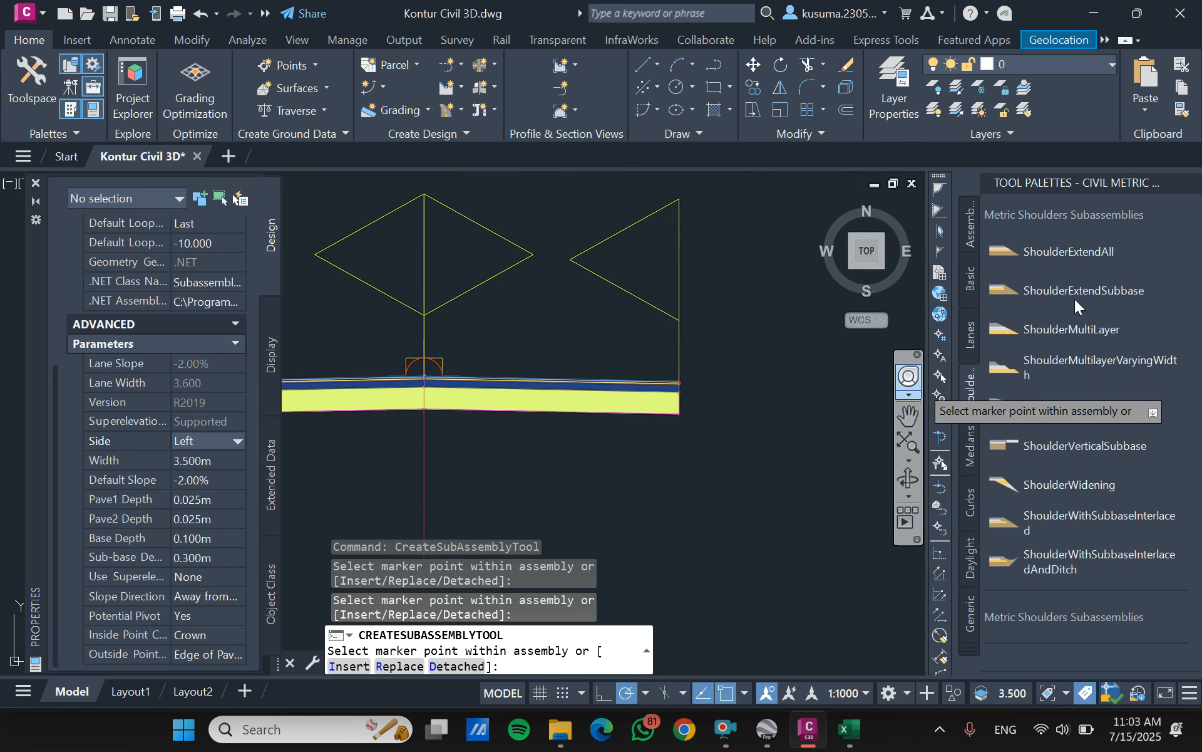
left_click(1096, 248)
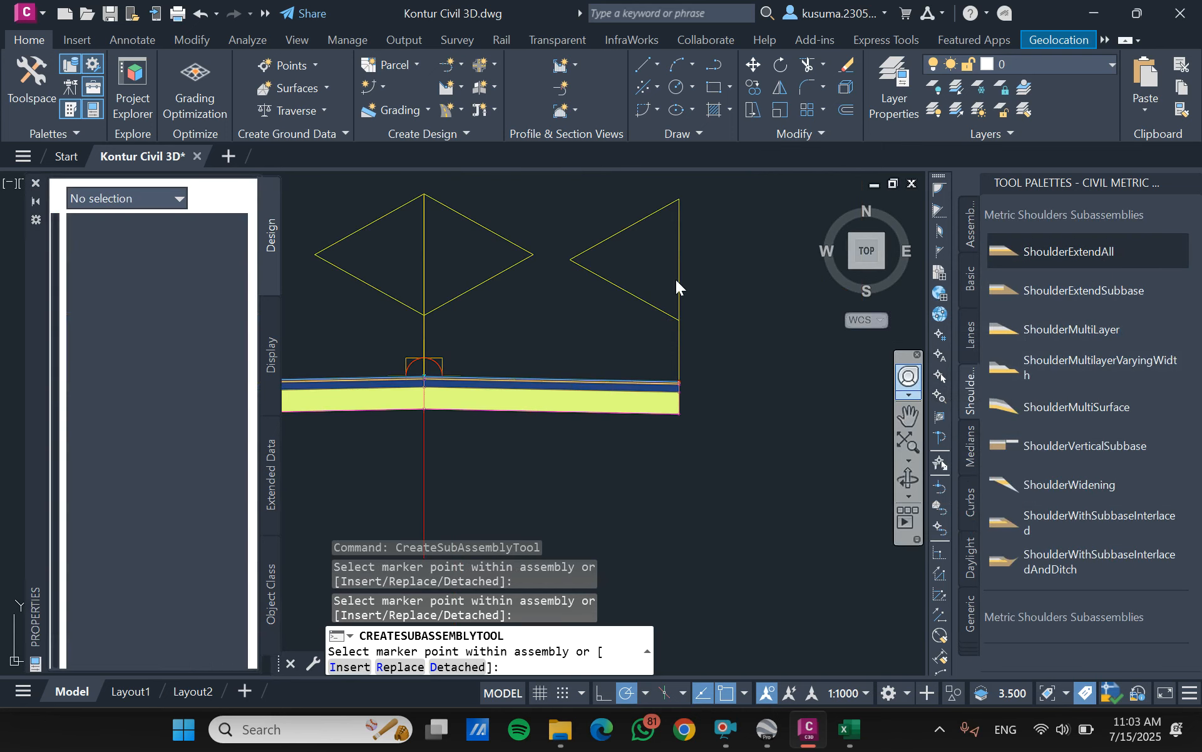
scroll(162, 403, "down", 8)
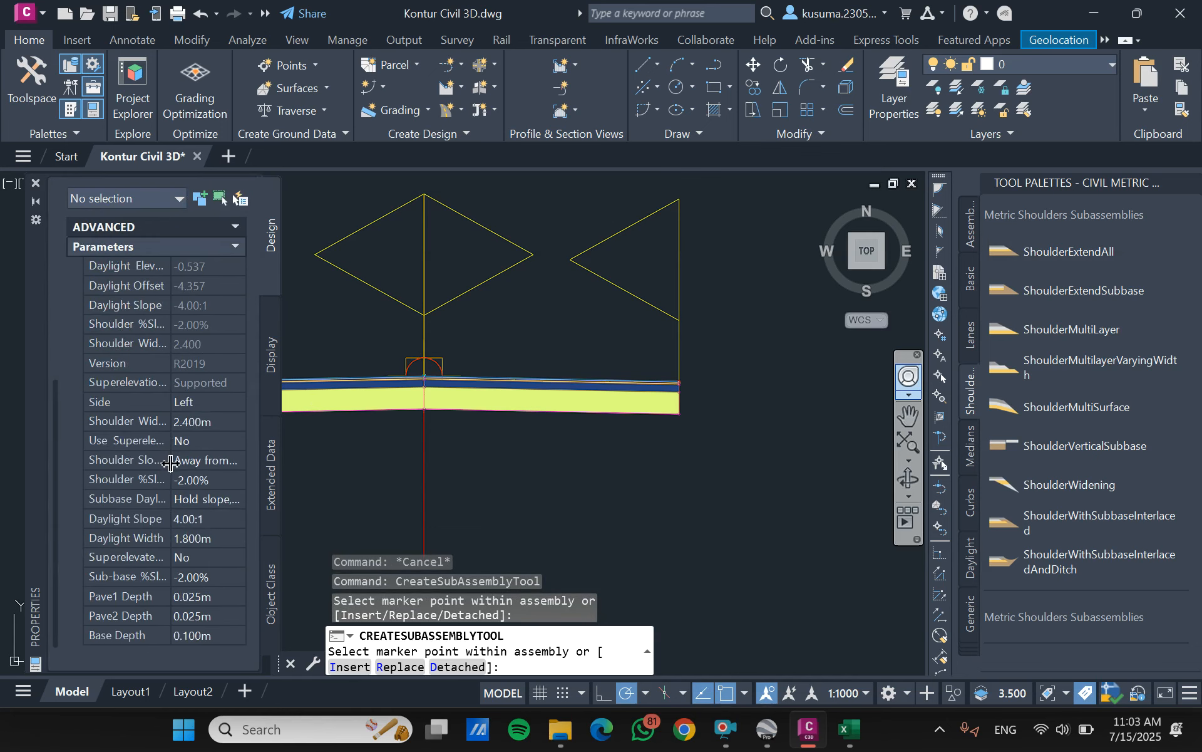
left_click(210, 418)
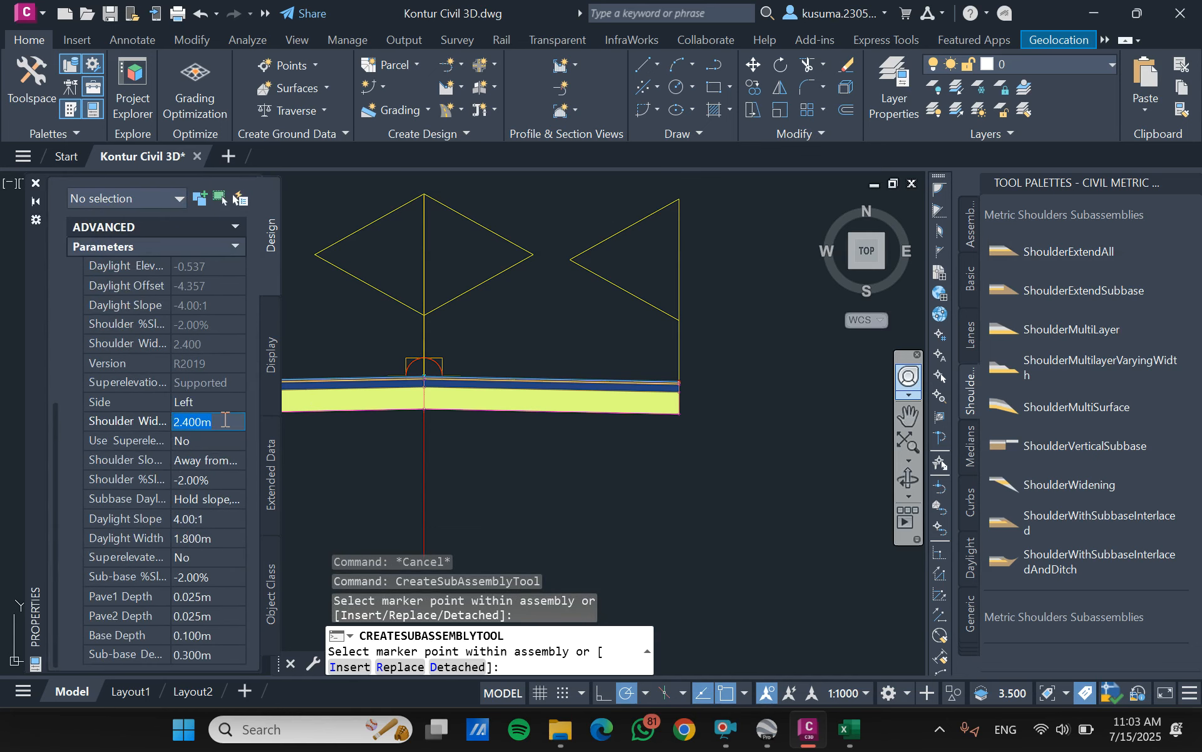
type("0.5")
left_click(203, 442)
- Set the shoulder's side to Right and attach it to the top outer edge of the right lane
left_click(212, 395)
left_click(226, 403)
left_click(220, 419)
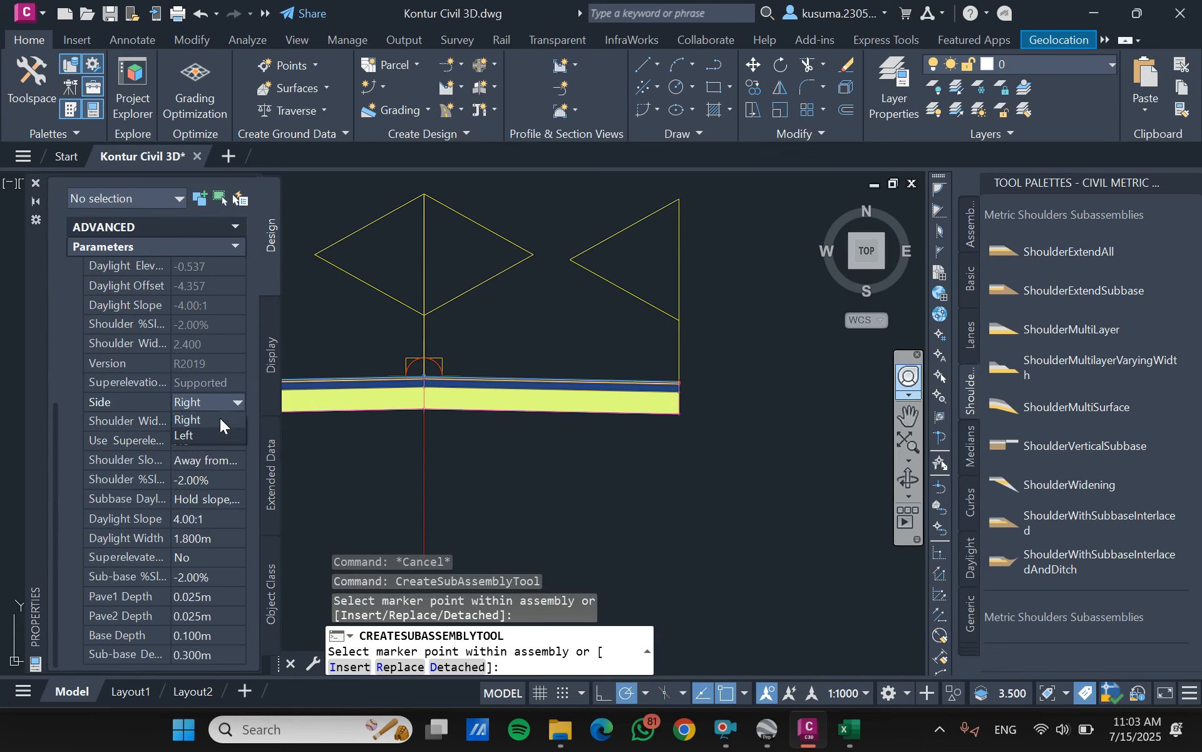
scroll(685, 368, "up", 6)
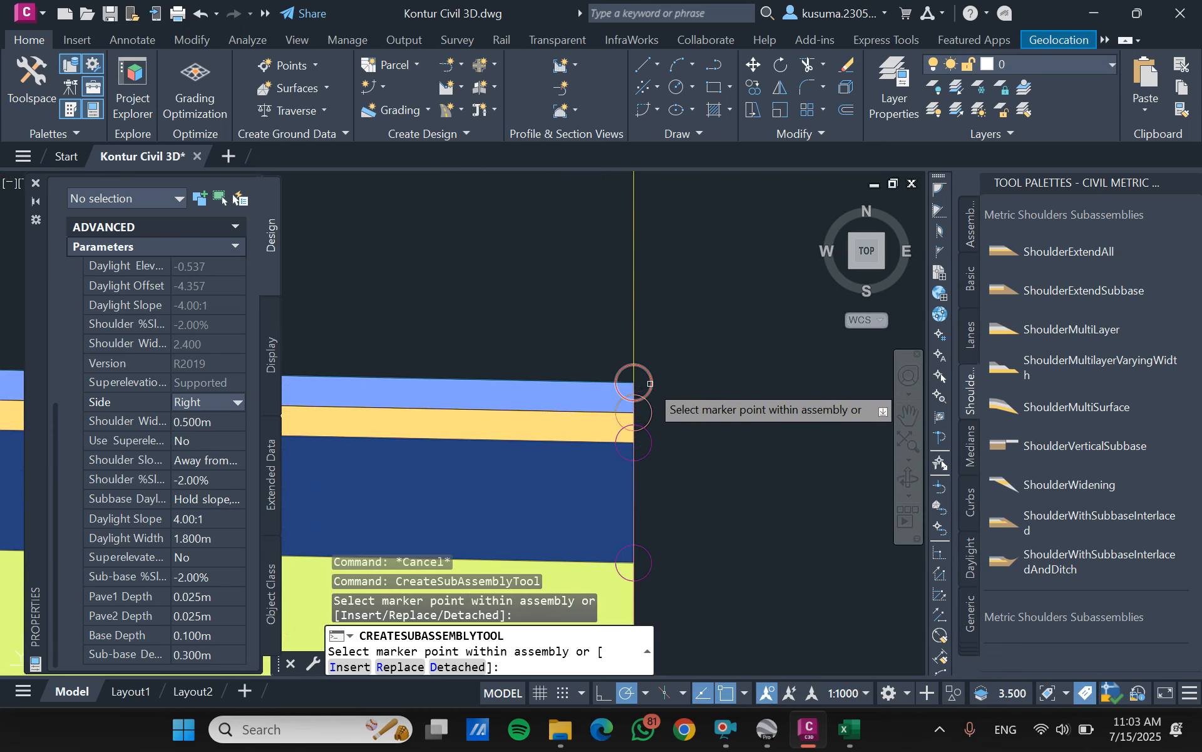
left_click(648, 384)
- Switch the shoulder's side to Left, attach it to the top outer edge of the left lane and end the placement
scroll(648, 383, "down", 5)
left_click(228, 402)
left_click(207, 435)
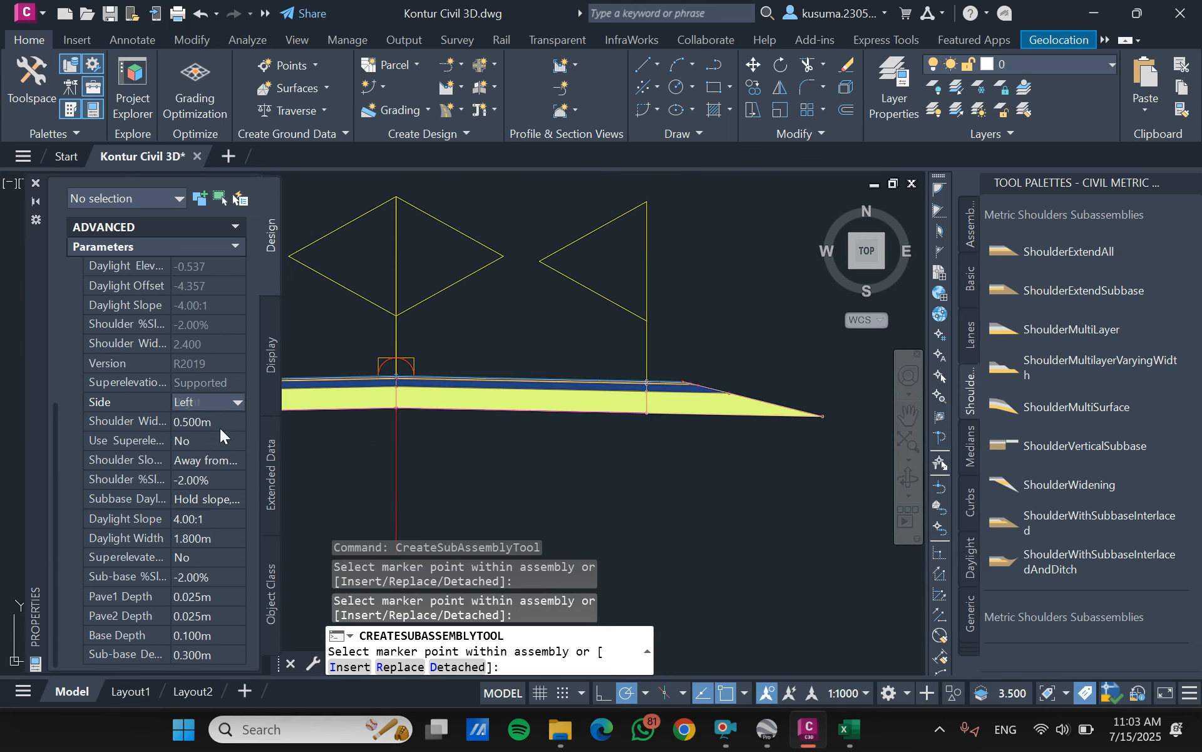
scroll(308, 431, "up", 6)
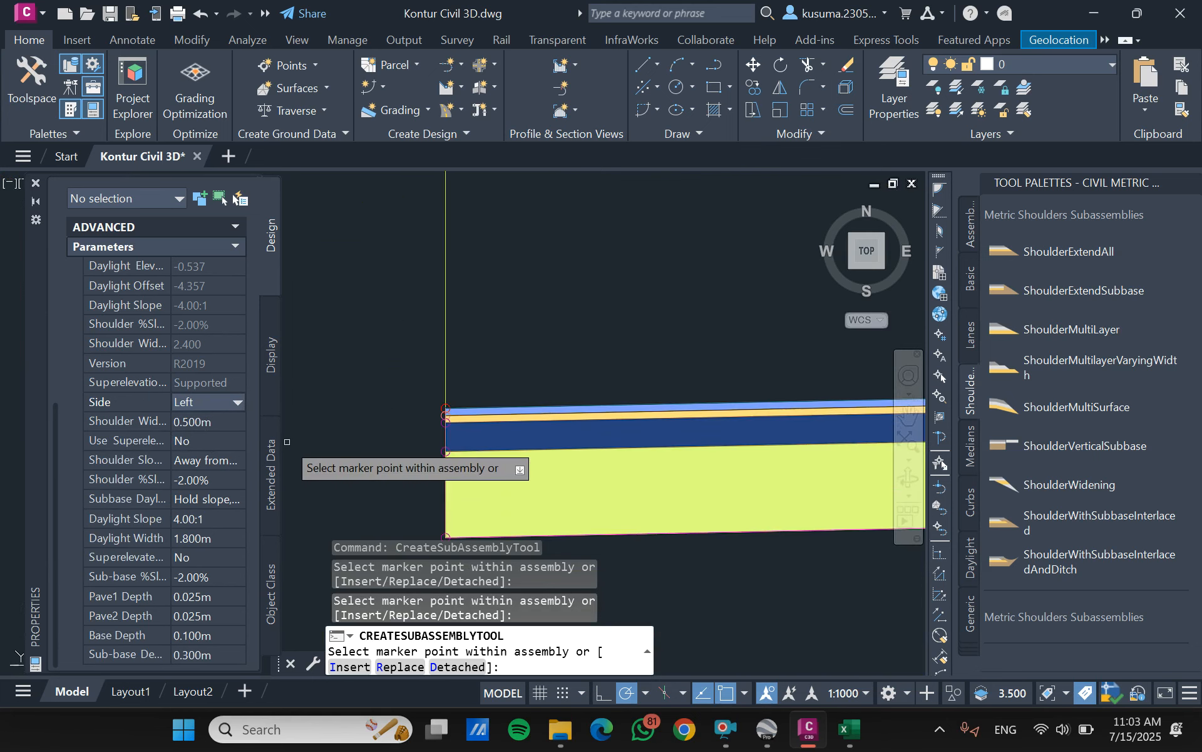
scroll(505, 404, "down", 6)
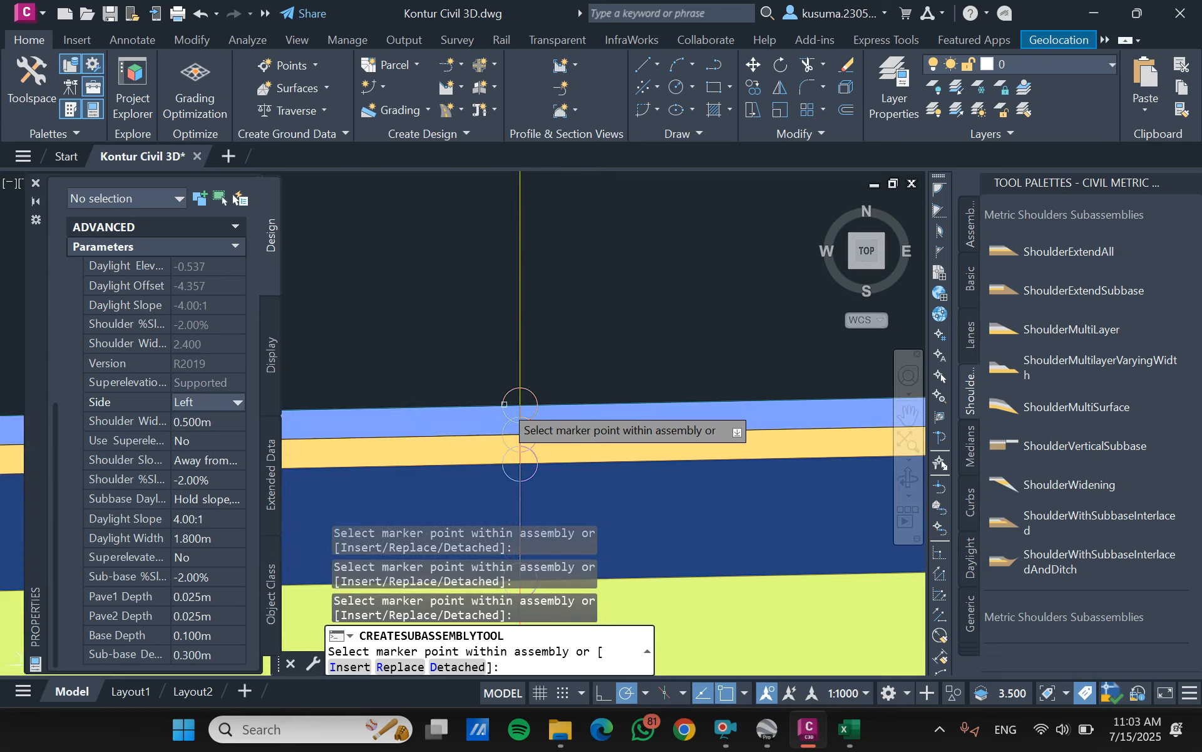
key("Escape")
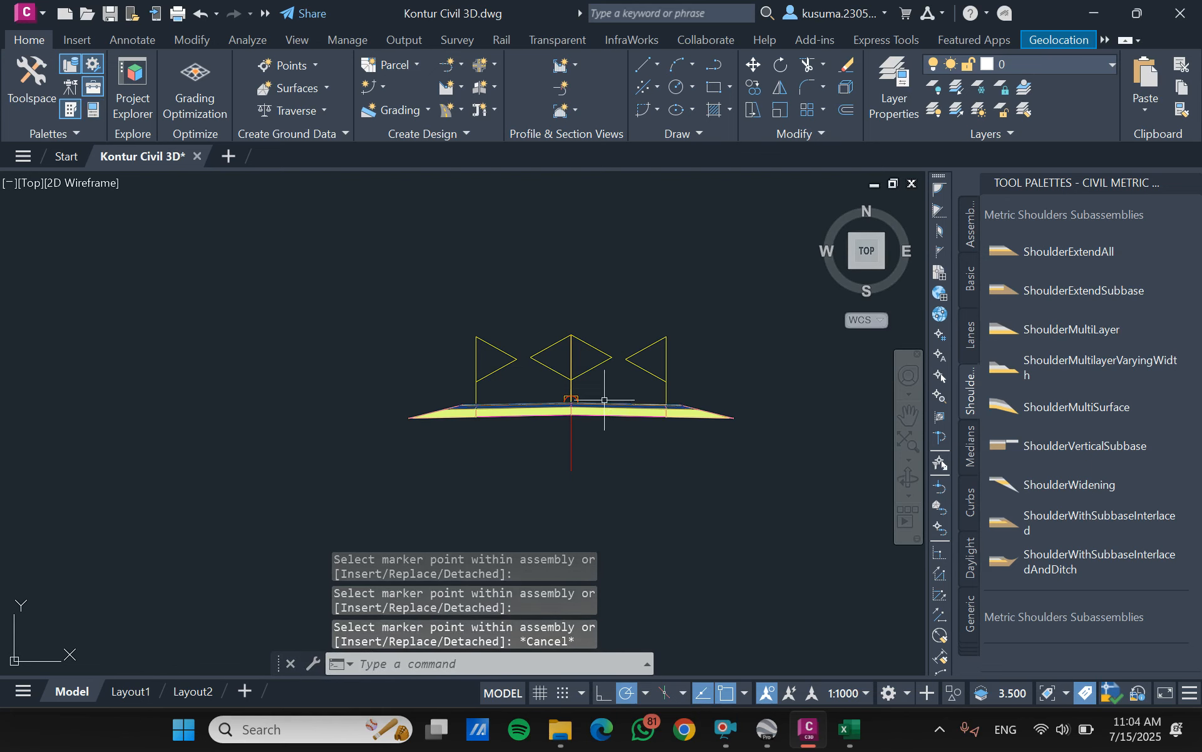
- Start a Channel subassembly from the metric trench pipes set with 0.5 m depth, 0.5 m bottom width and a 0:1 sideslope
scroll(489, 405, "up", 4)
scroll(363, 462, "down", 2)
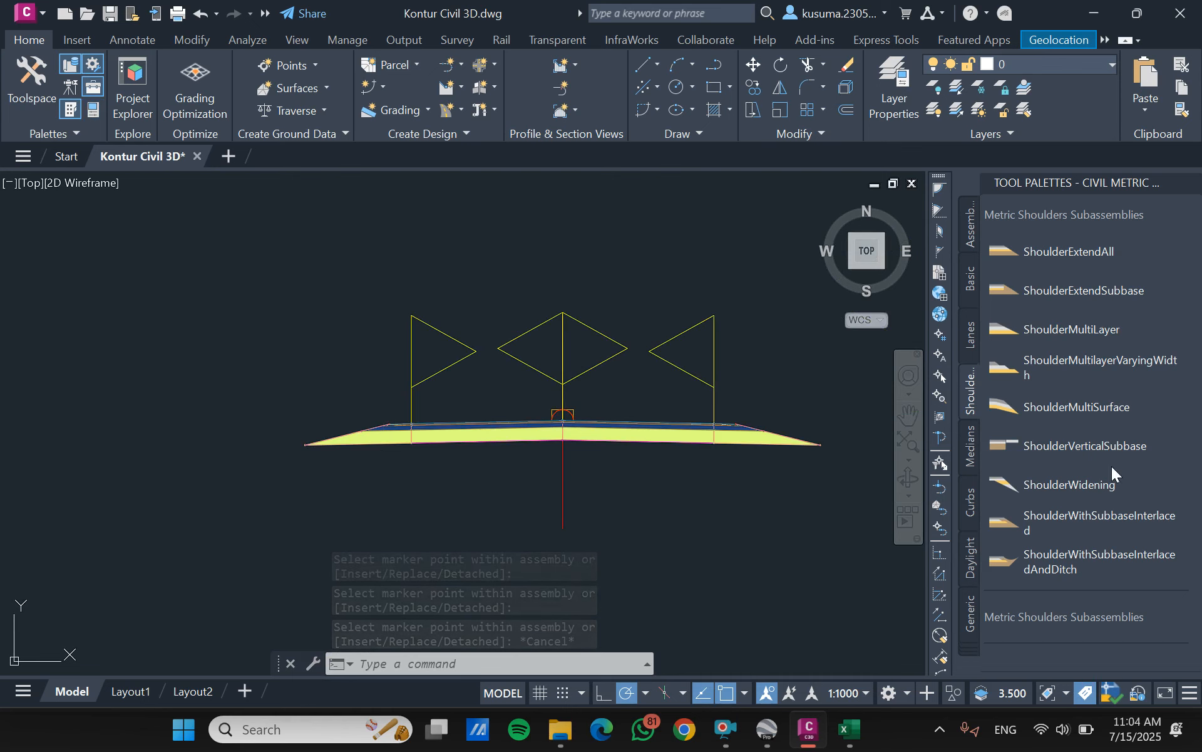
left_click(968, 642)
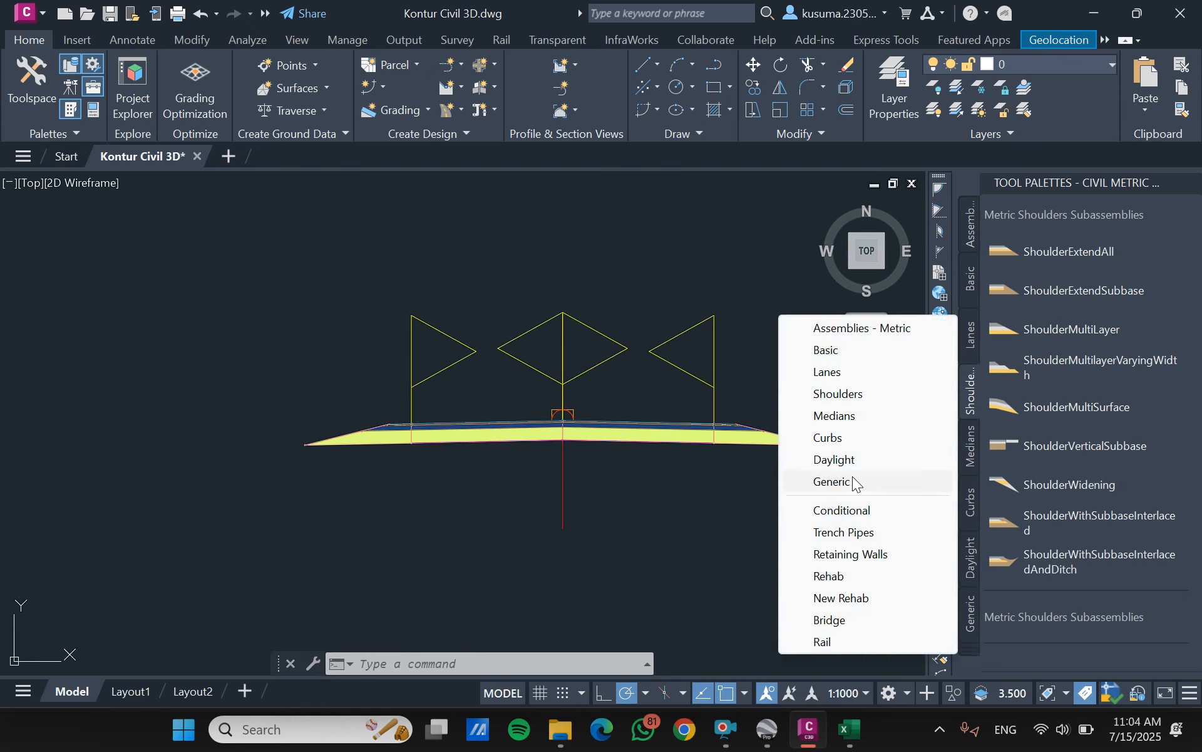
left_click(867, 533)
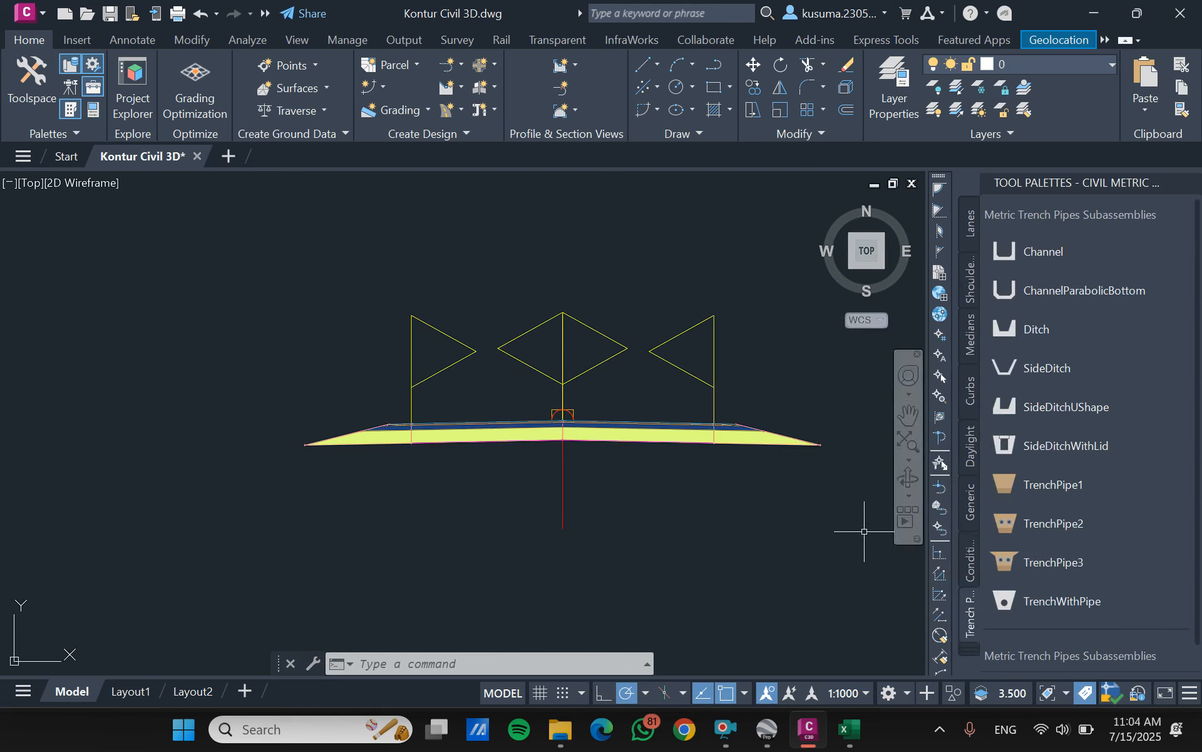
left_click(1028, 250)
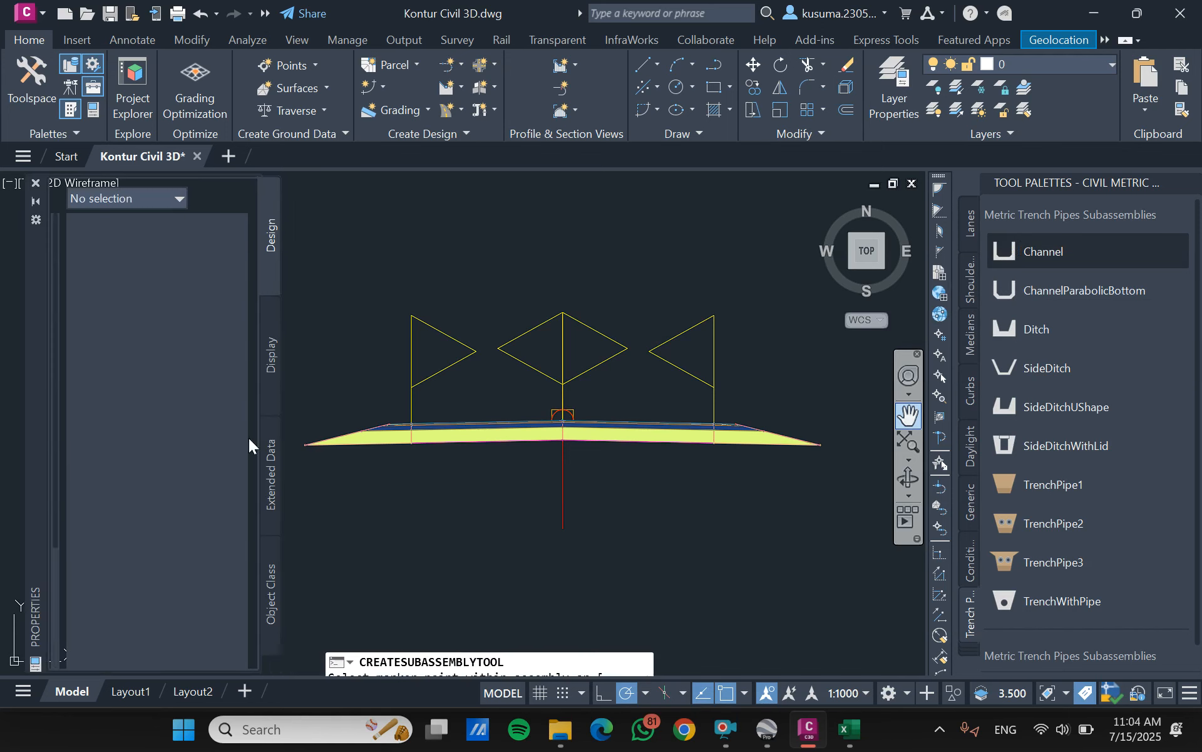
scroll(98, 401, "down", 5)
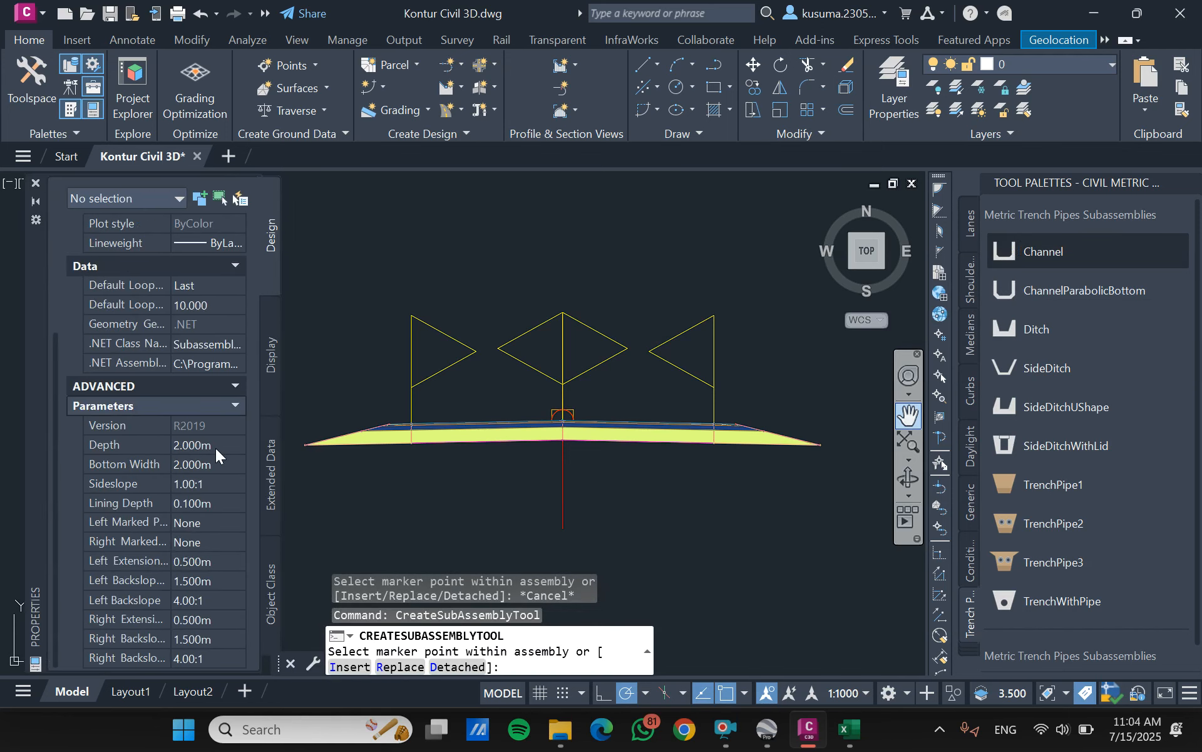
left_click(215, 444)
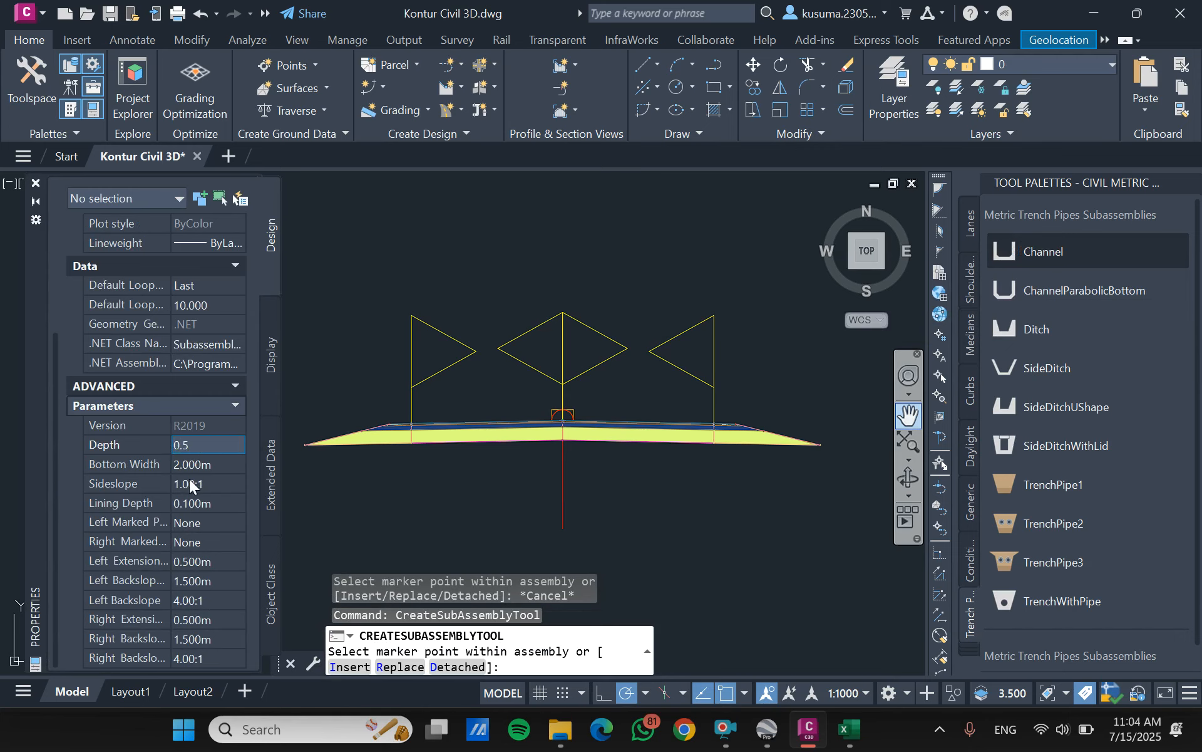
left_click(236, 461)
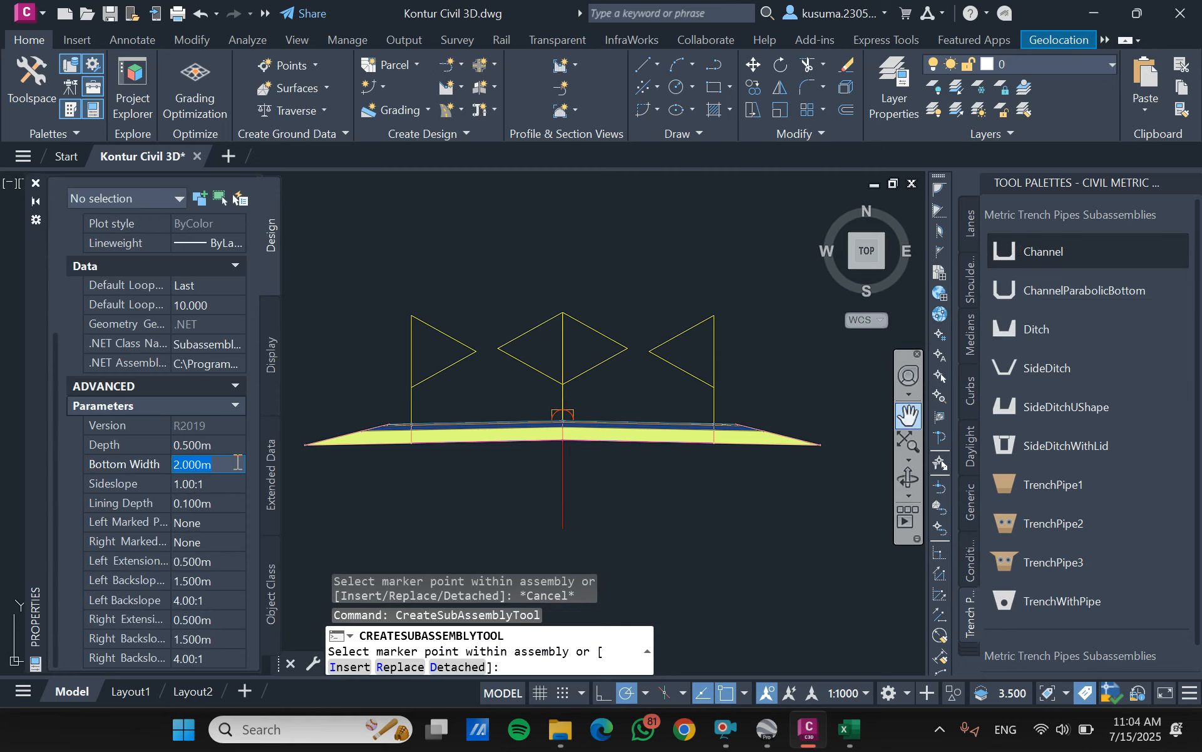
type("0.5")
left_click(222, 485)
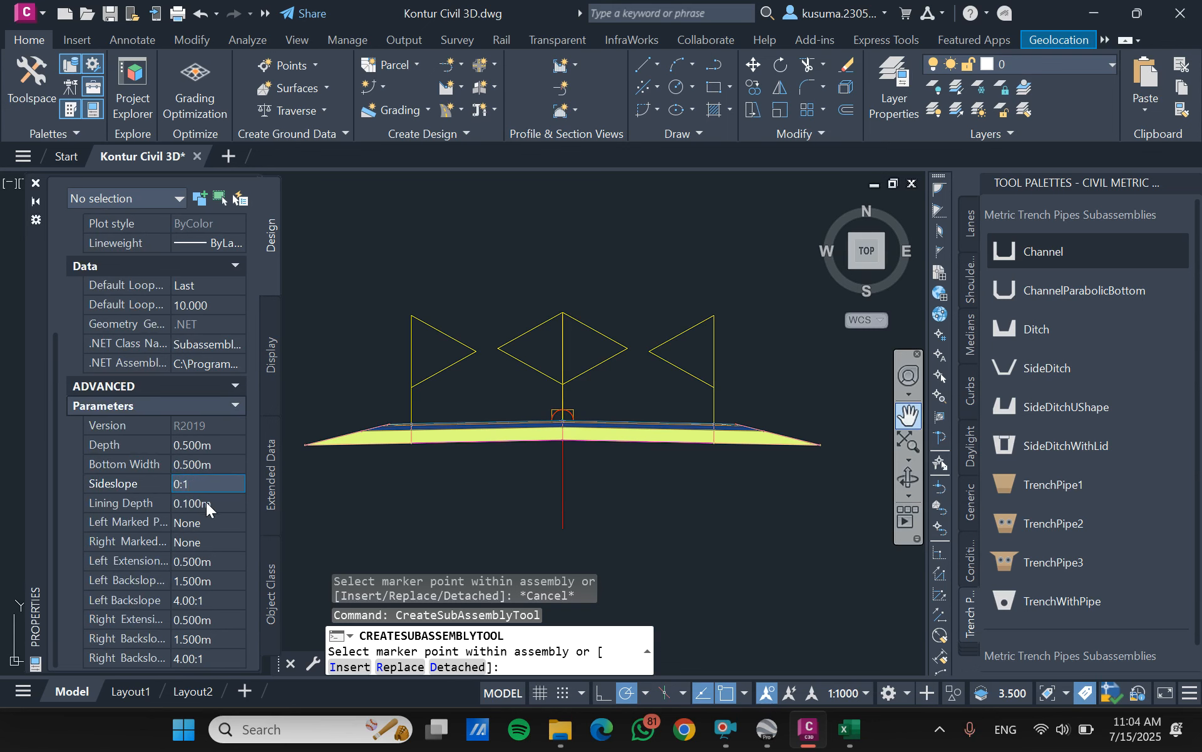
- Set the channel's left extension and left backslope width to 0 m and its left backslope to 0:1
left_click(211, 559)
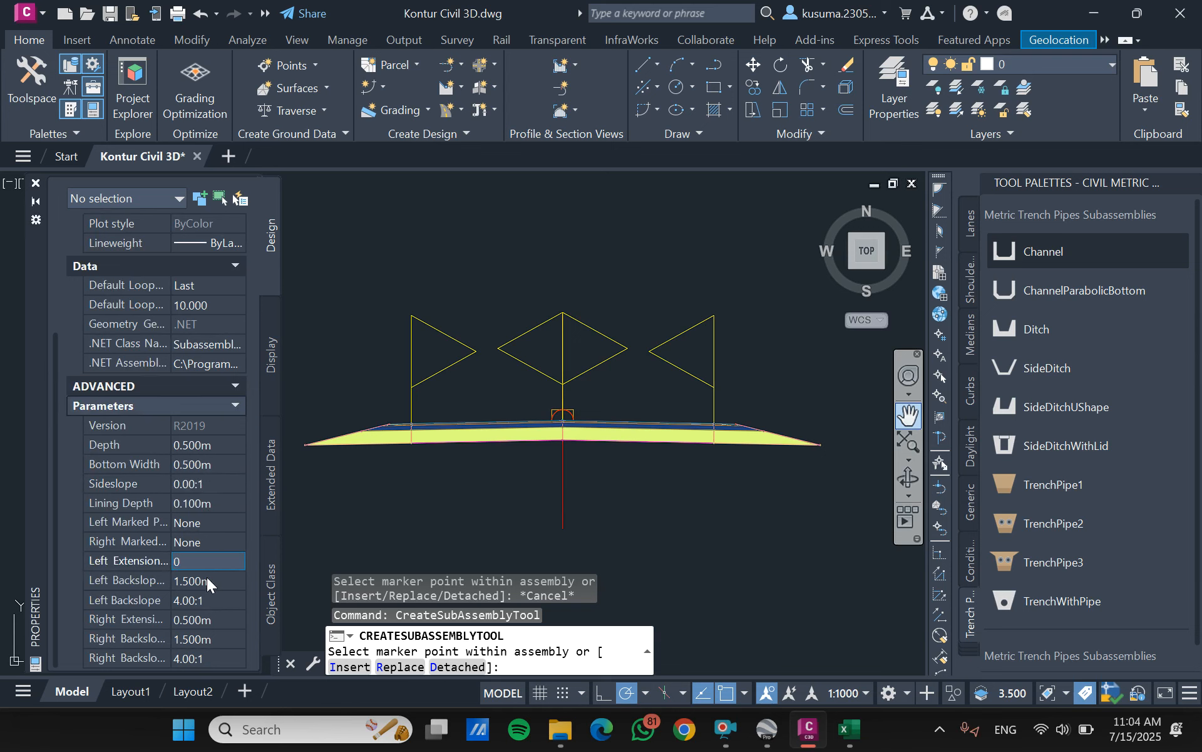
type("0")
left_click(214, 583)
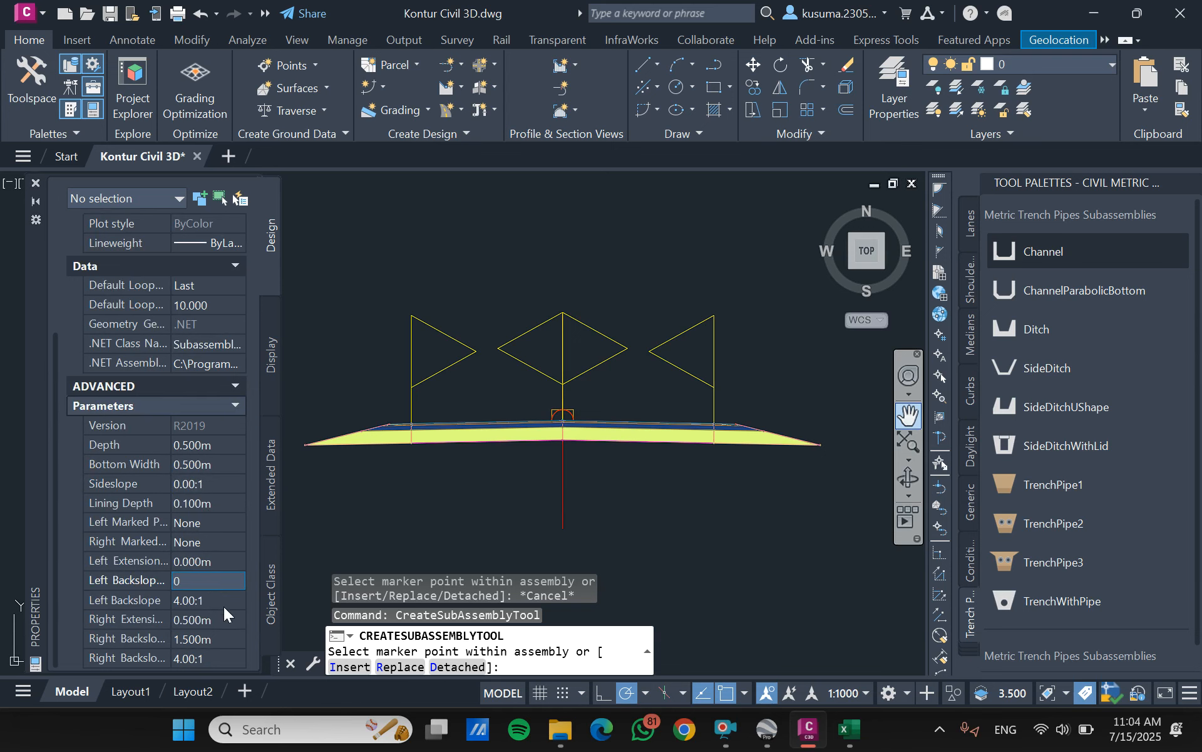
left_click(225, 606)
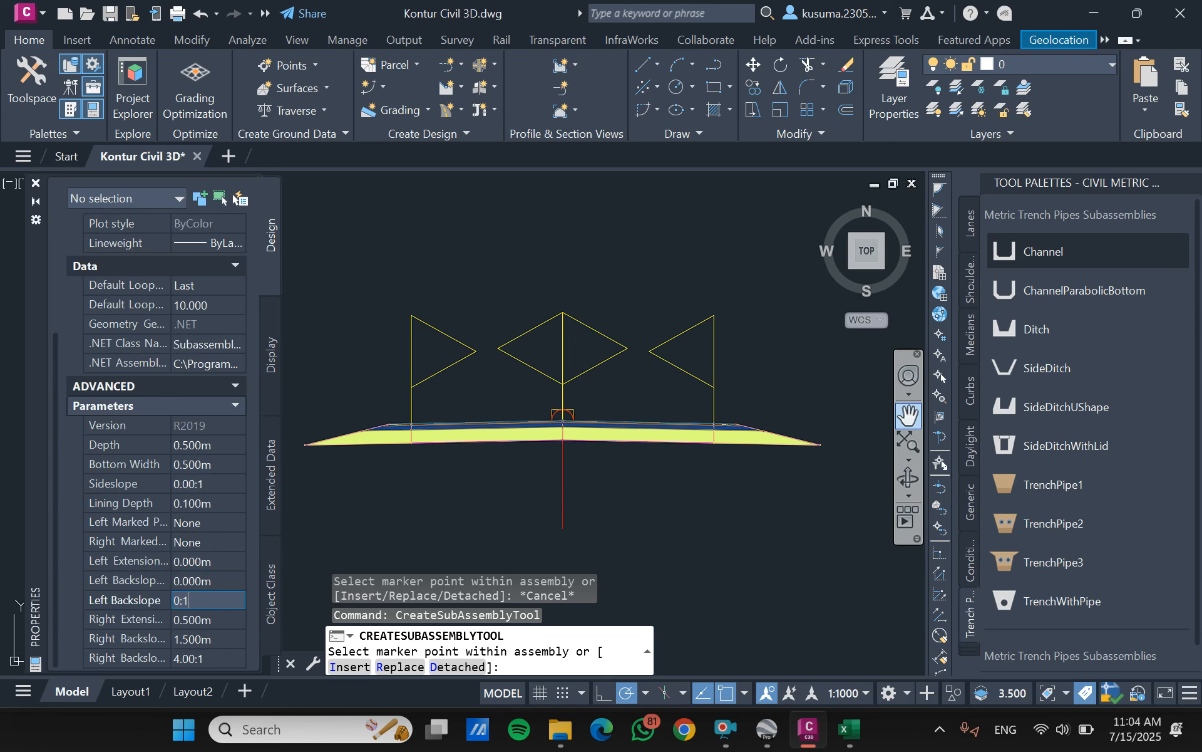
- Set the channel's right extension and right backslope width to 0 m and its right backslope to 0:1
left_click(194, 622)
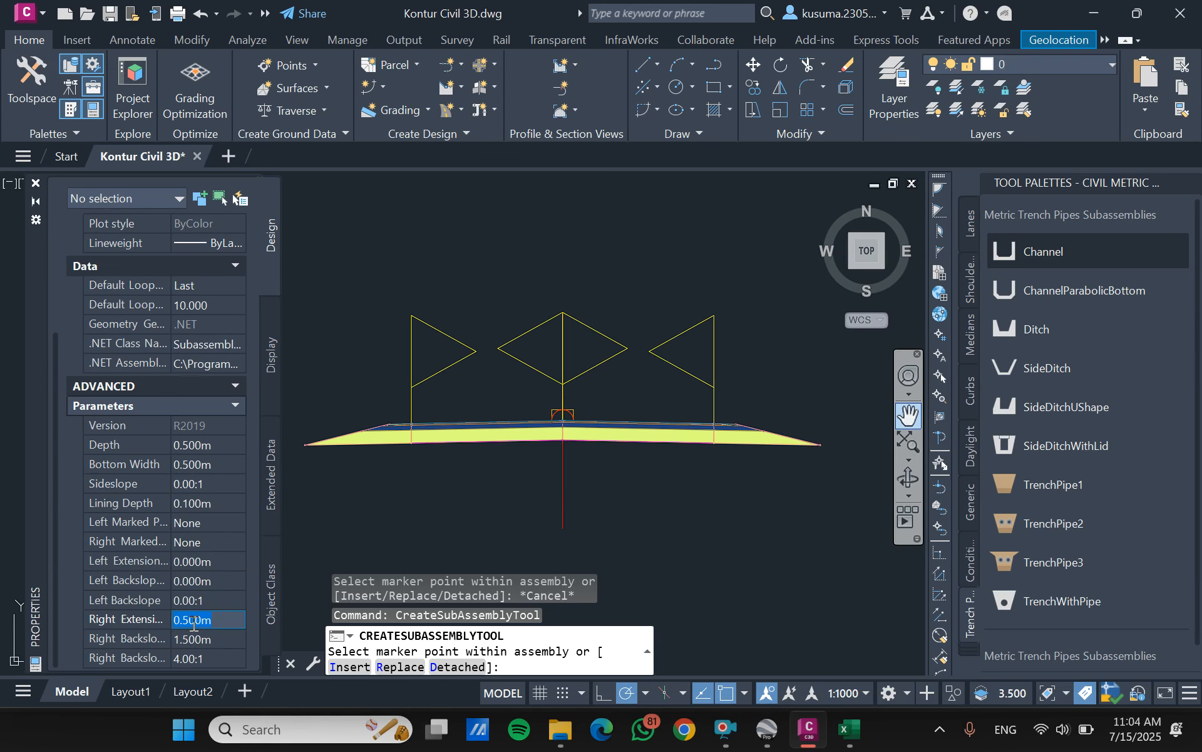
type("0")
left_click(227, 637)
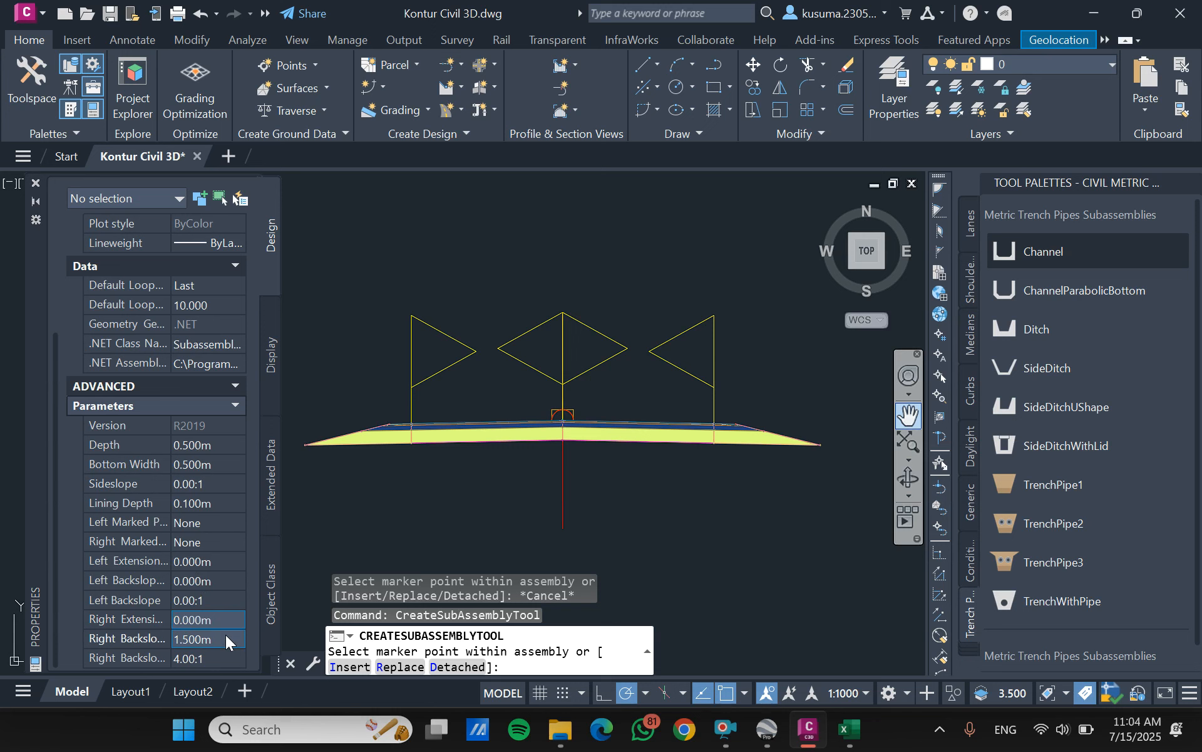
type("0")
left_click(219, 658)
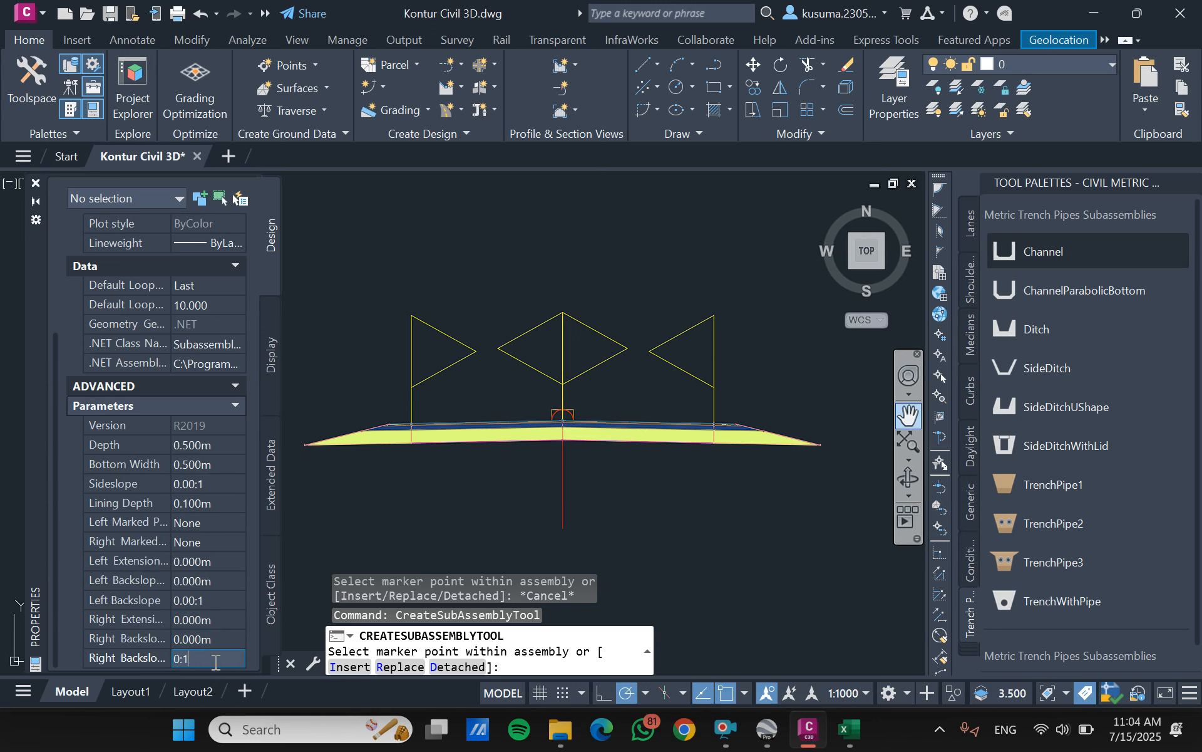
key("Return")
- Attach the channel to the outer tips of both the right and left shoulders and end the placement
scroll(796, 452, "up", 8)
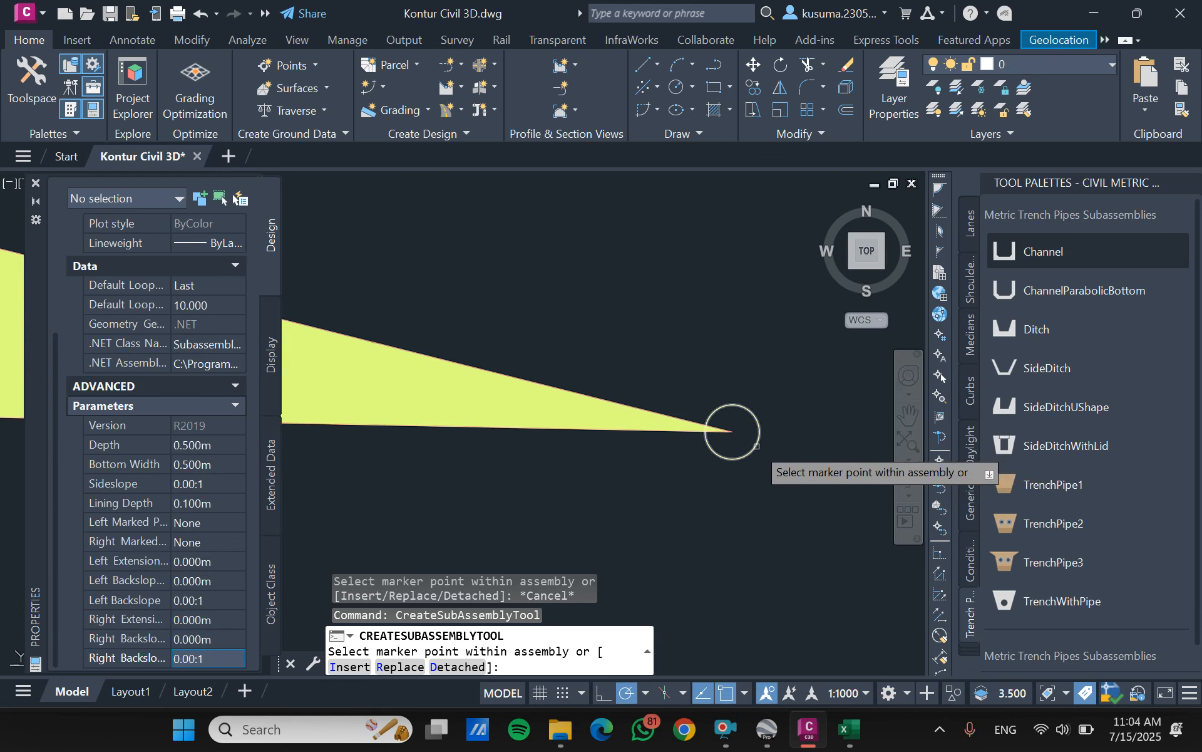
left_click(732, 431)
scroll(726, 407, "down", 8)
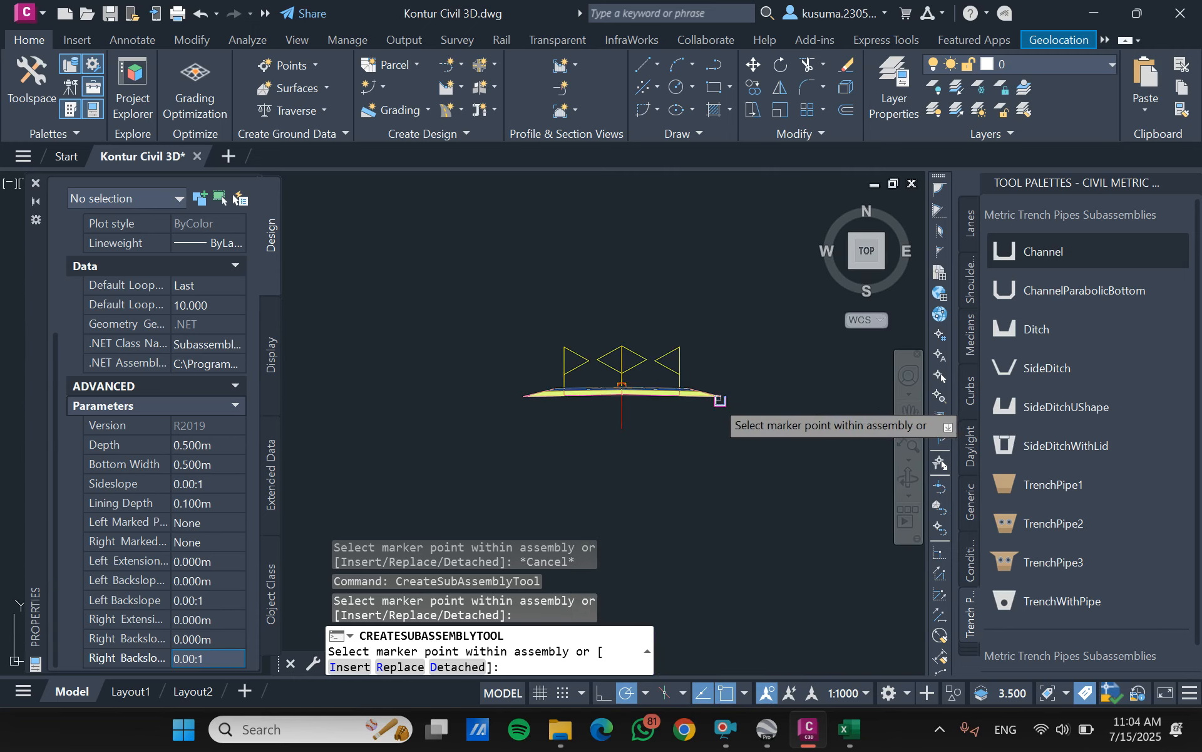
scroll(626, 416, "up", 10)
scroll(664, 393, "up", 6)
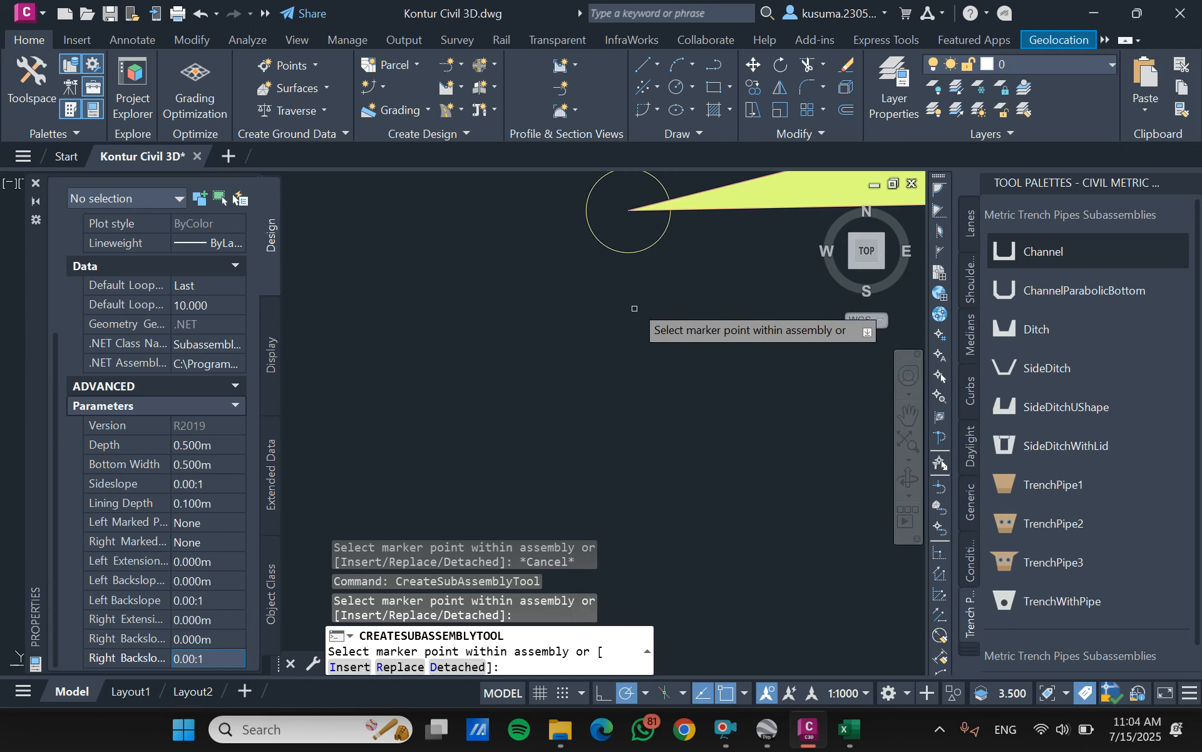
left_click(628, 252)
scroll(611, 304, "down", 6)
scroll(615, 375, "down", 8)
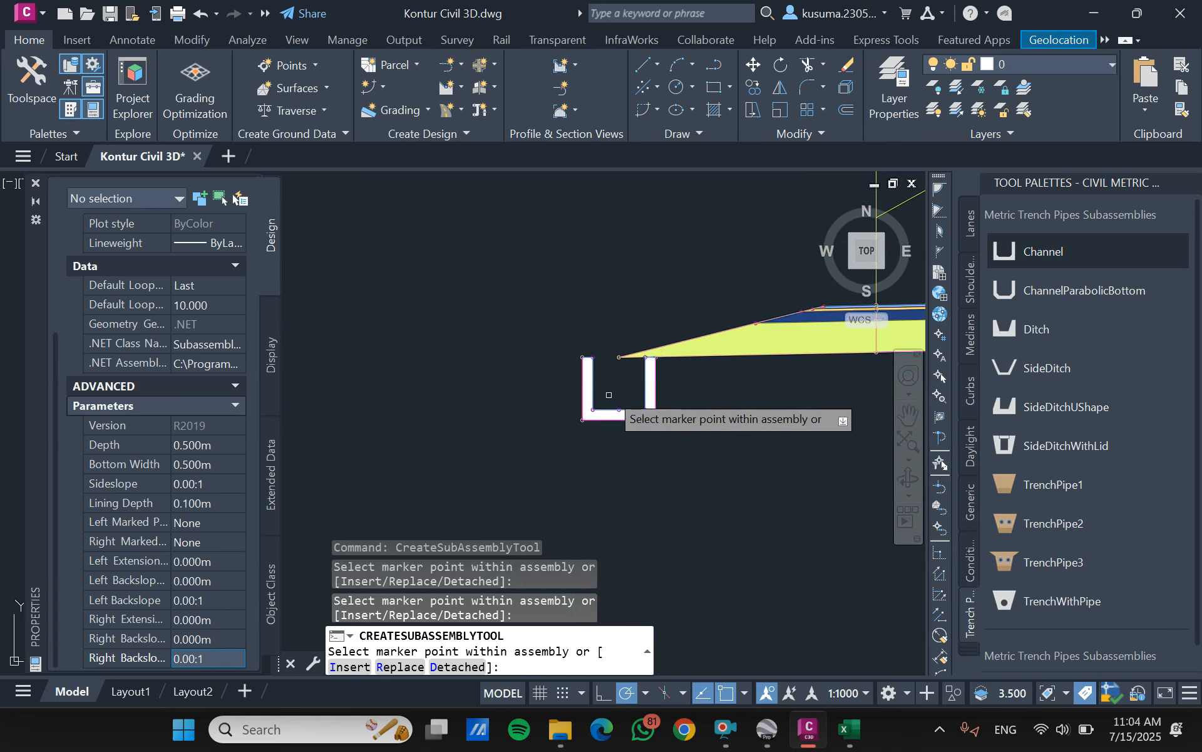
key("Escape")
- Move the left channel by its top corner nearest the road onto the outer tip of the left shoulder
scroll(626, 432, "up", 5)
scroll(639, 464, "down", 4)
scroll(652, 479, "up", 4)
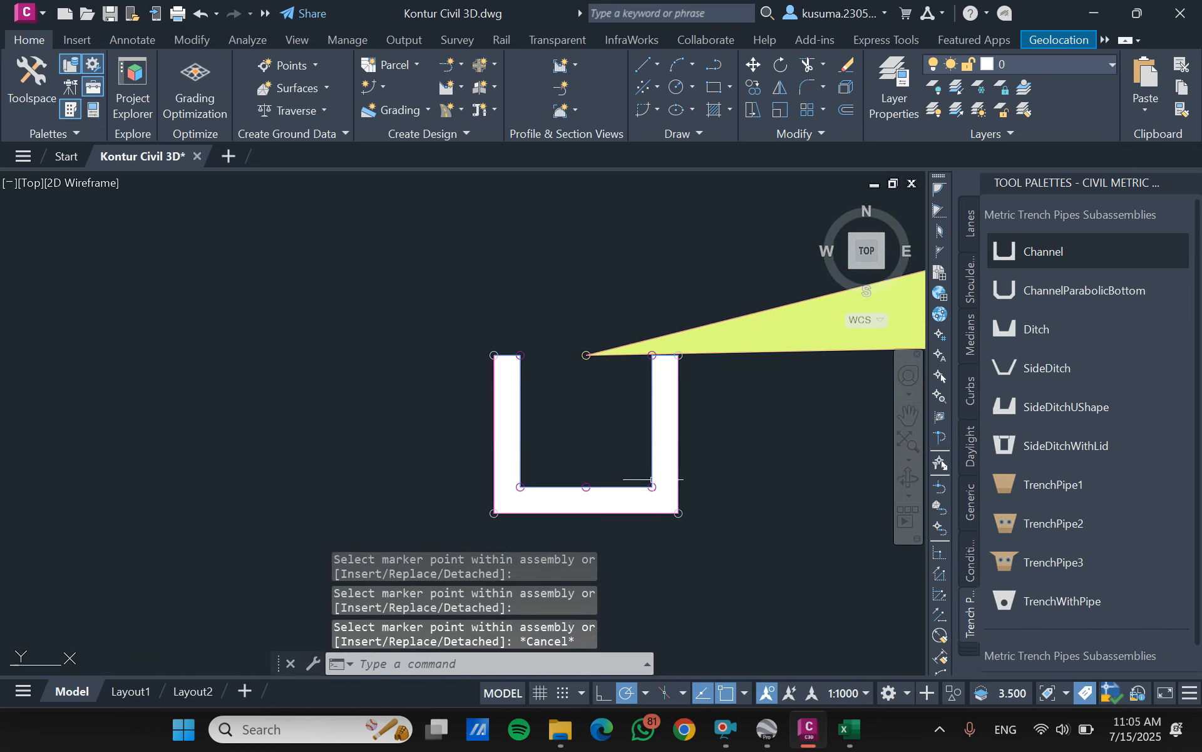
left_click(719, 420)
left_click(646, 518)
type("m")
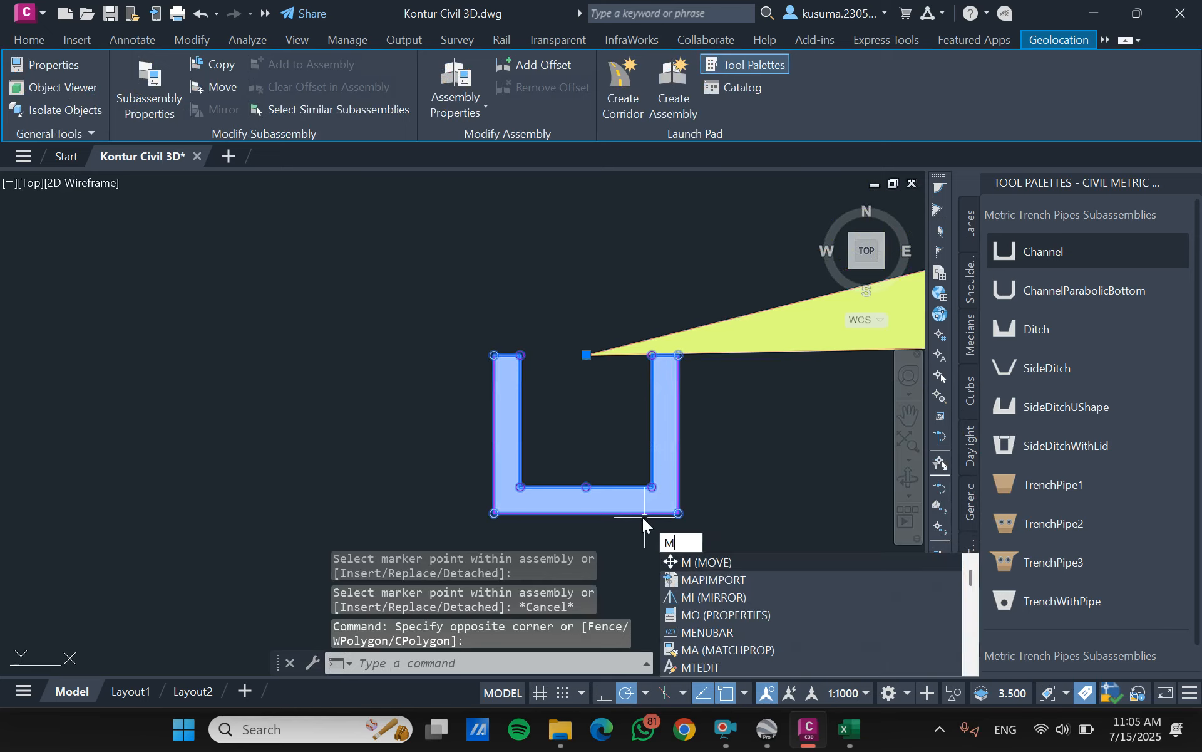
key("Return")
scroll(682, 360, "up", 5)
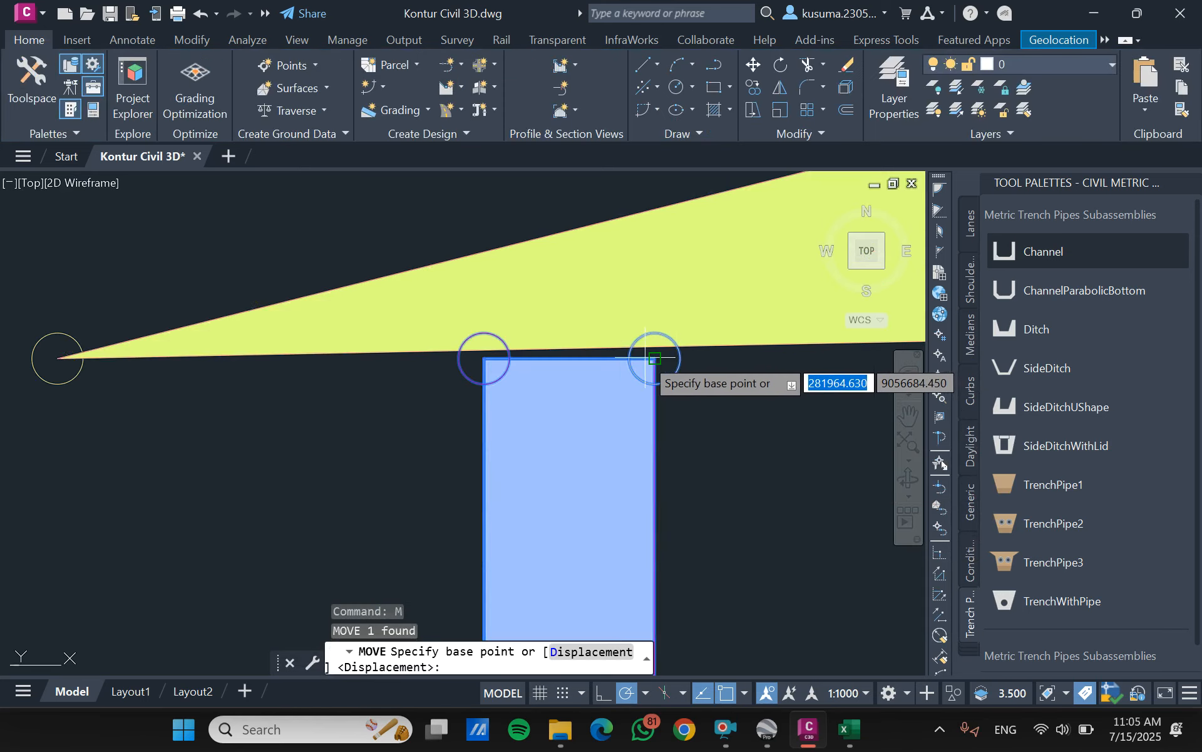
left_click(654, 359)
scroll(654, 358, "down", 4)
scroll(497, 351, "up", 8)
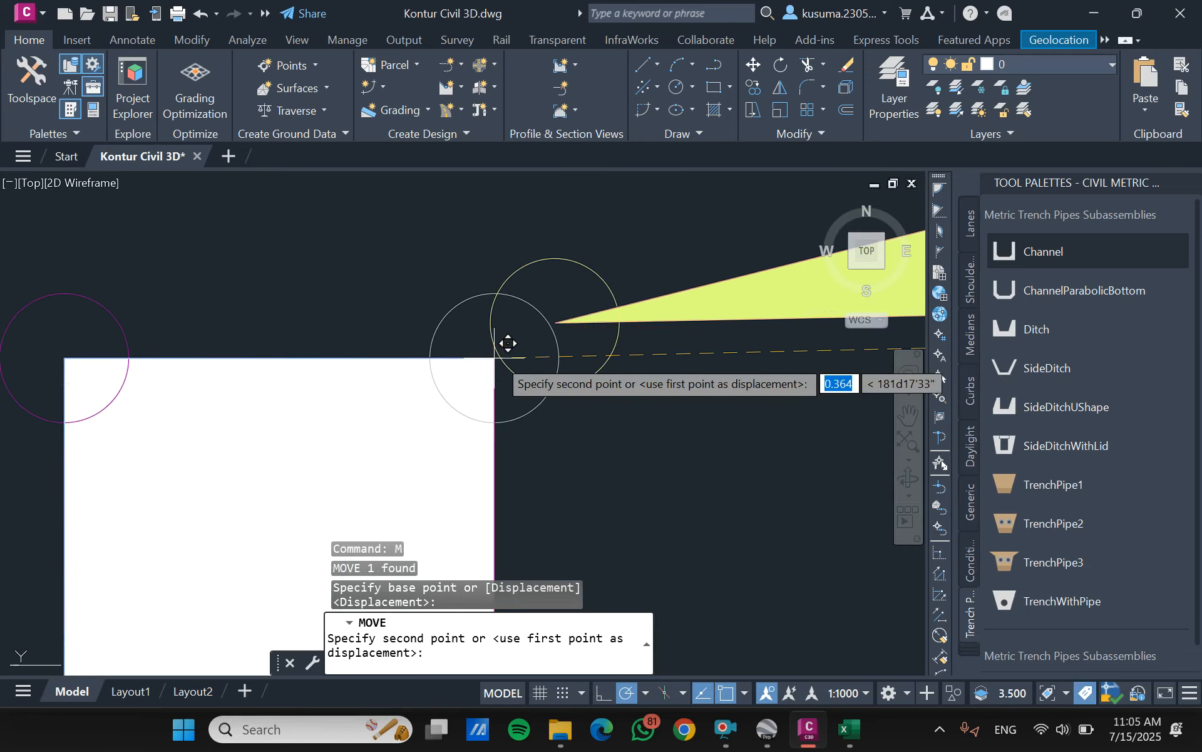
left_click(569, 307)
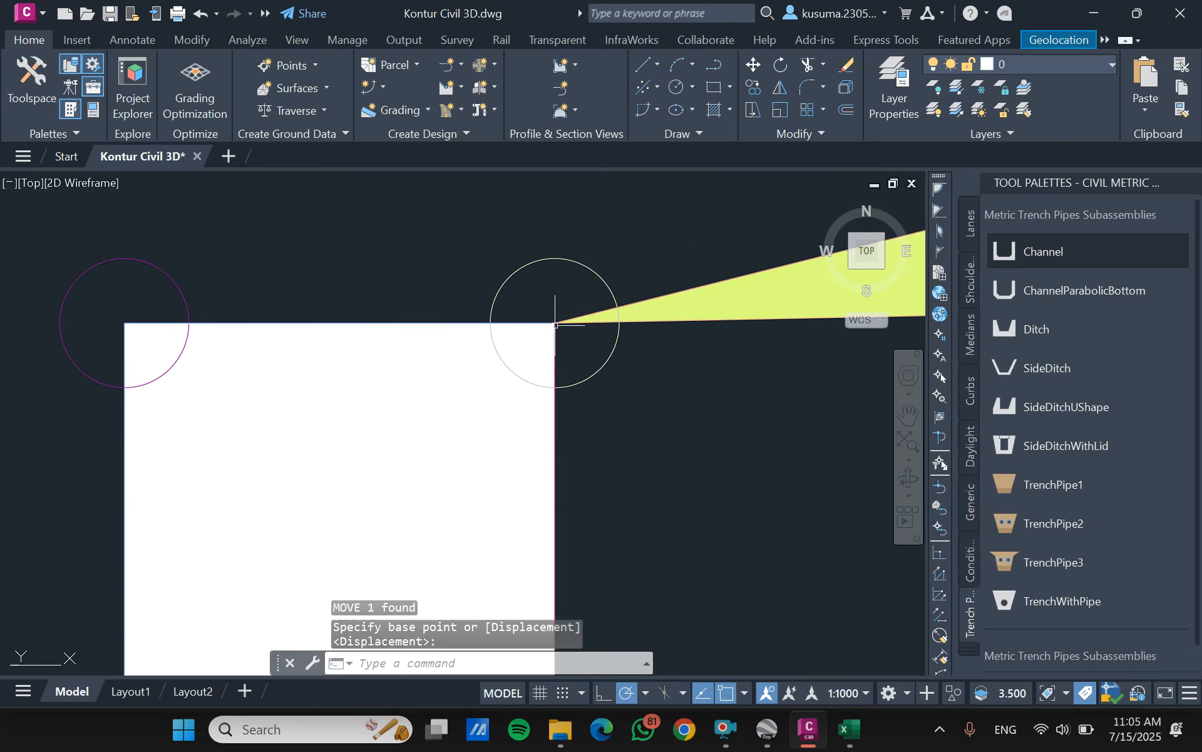
- Move the right channel by its top corner nearest the road onto the outer tip of the right shoulder
scroll(555, 322, "down", 8)
scroll(669, 362, "up", 10)
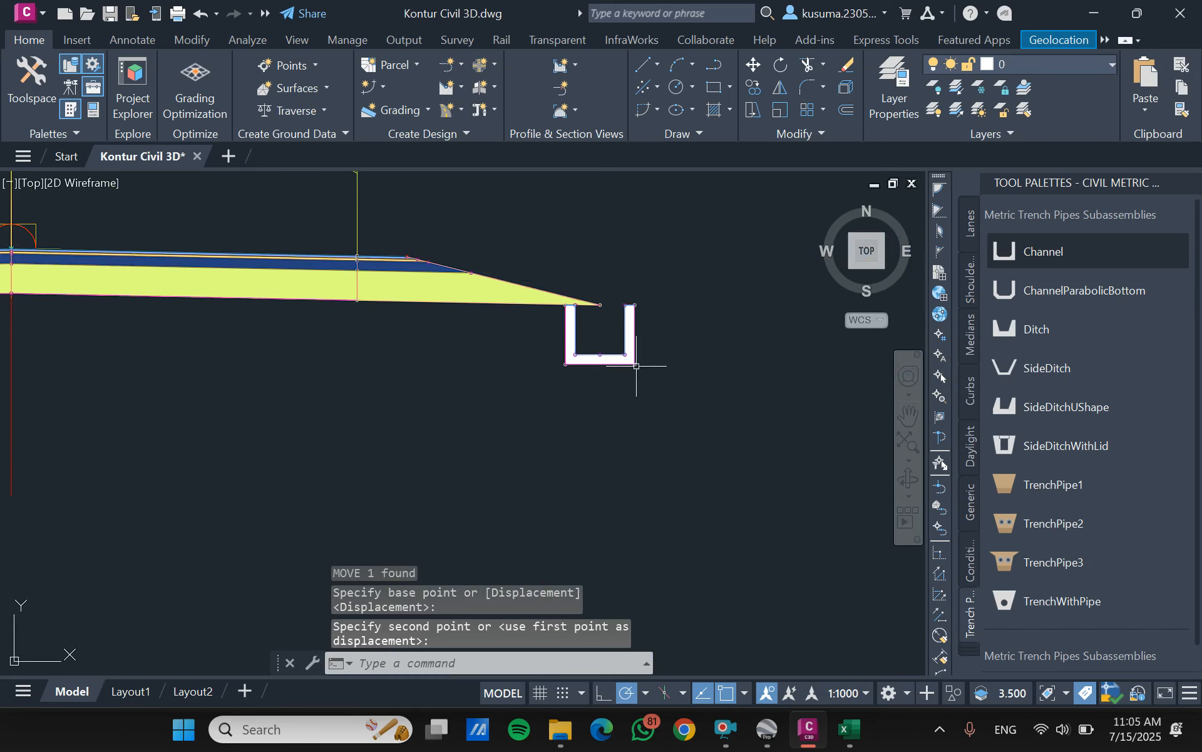
left_click(717, 340)
left_click(608, 409)
type("m")
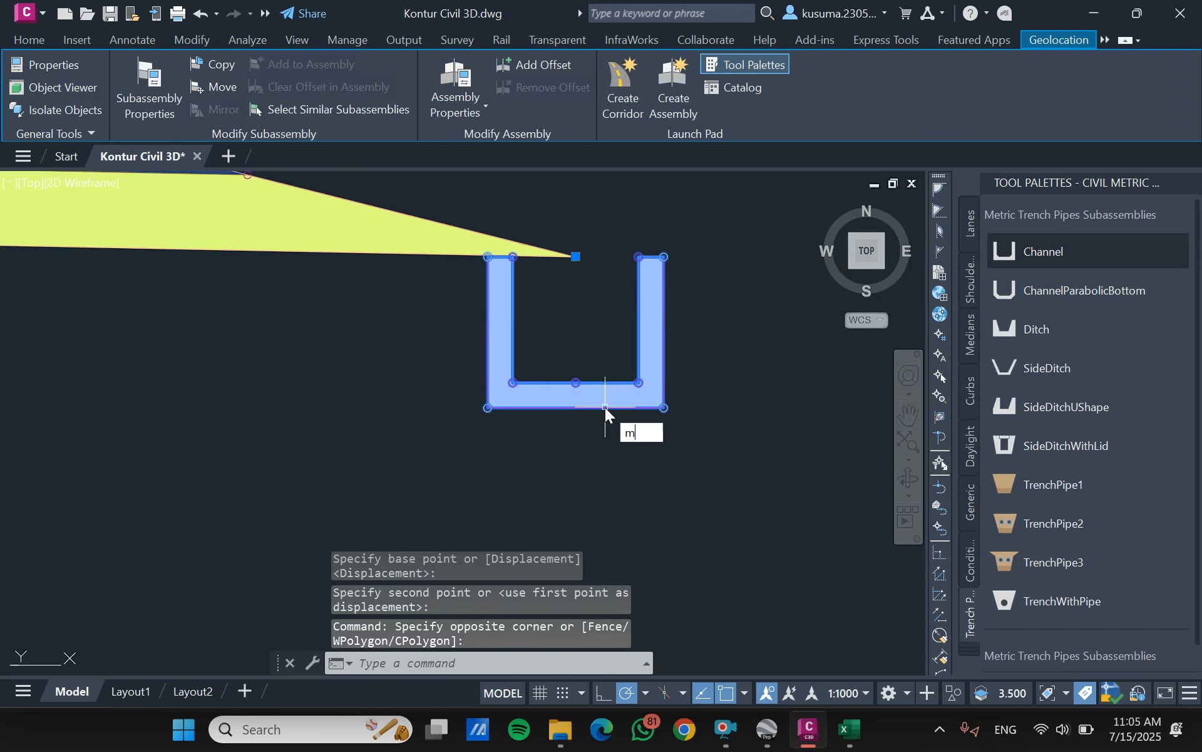
key("Return")
scroll(501, 263, "up", 8)
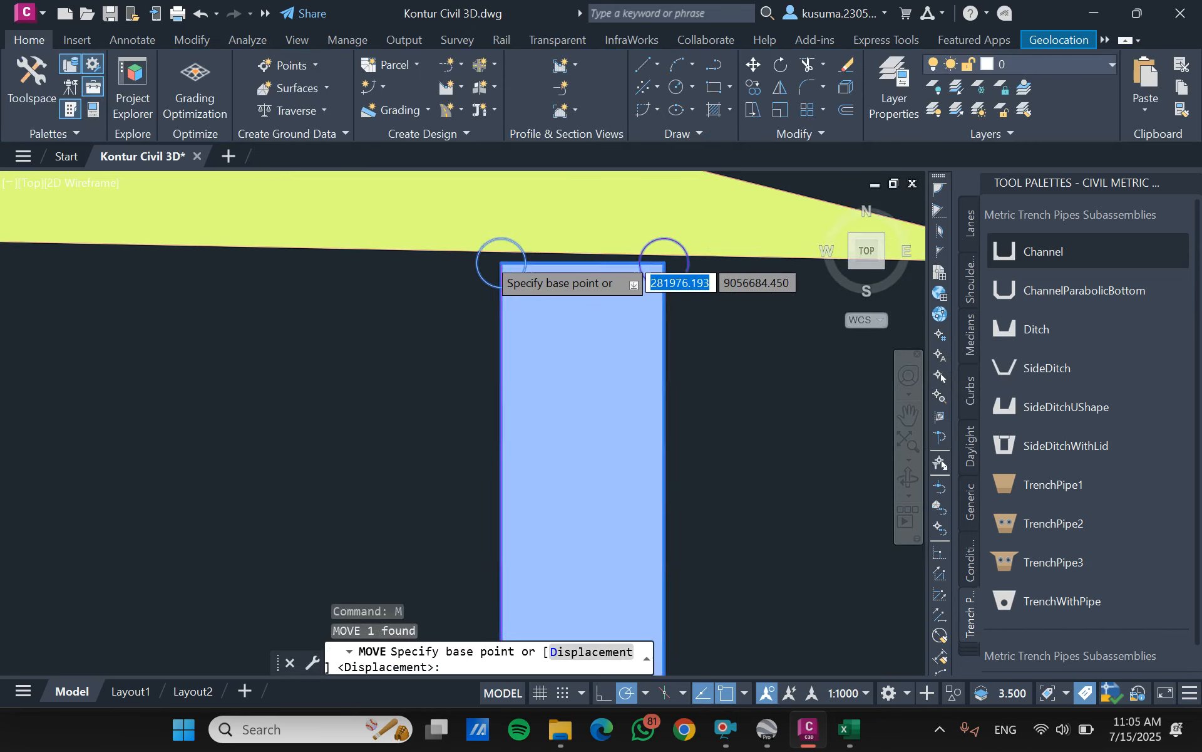
left_click(547, 281)
scroll(545, 282, "down", 8)
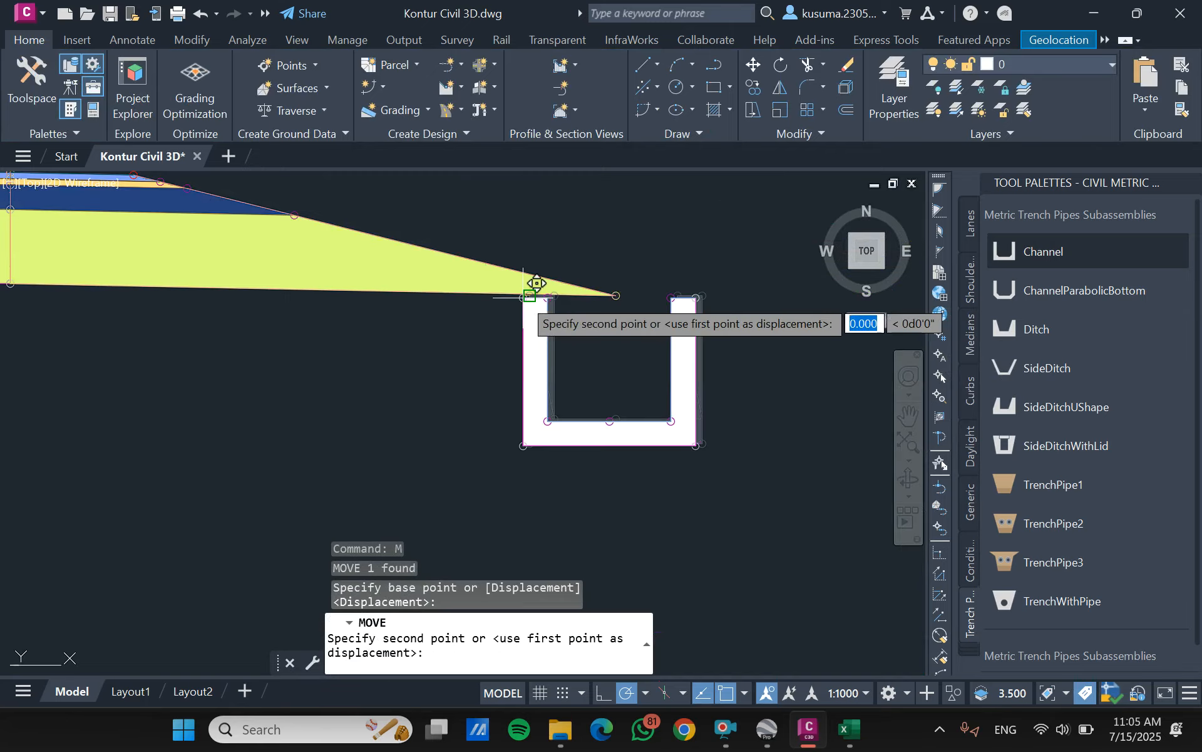
scroll(645, 256, "up", 4)
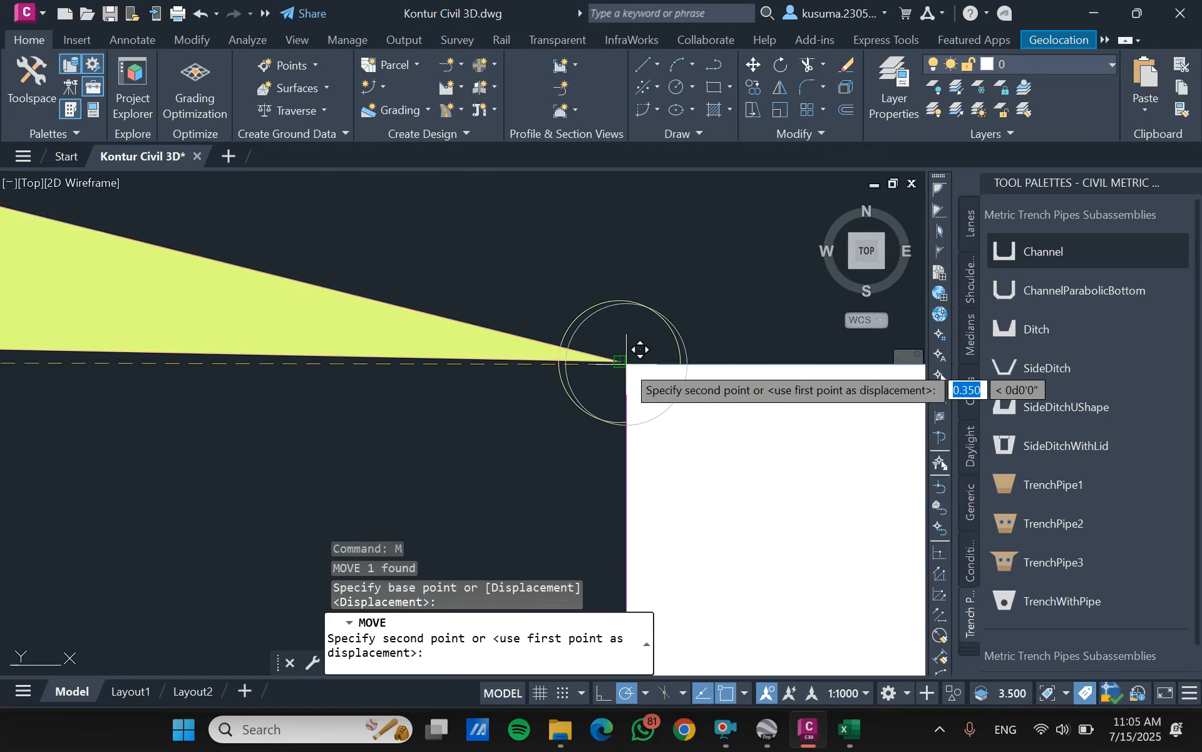
scroll(629, 348, "down", 8)
key("Escape")
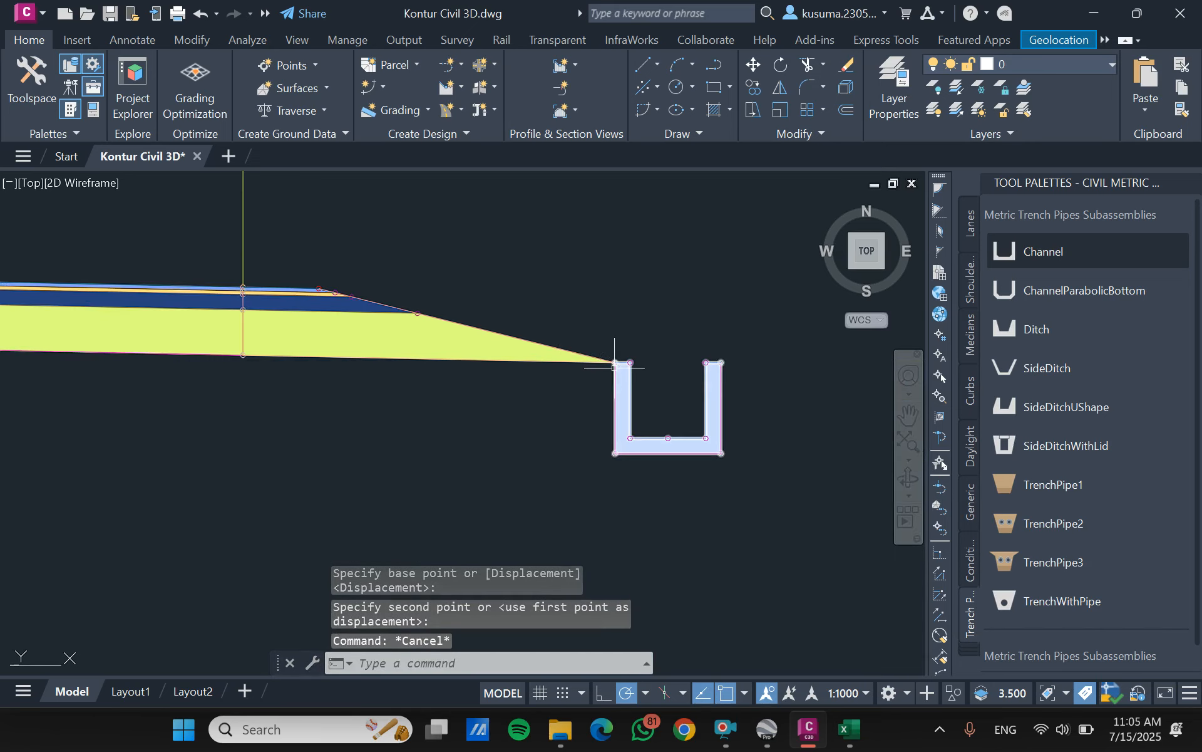
scroll(478, 344, "up", 6)
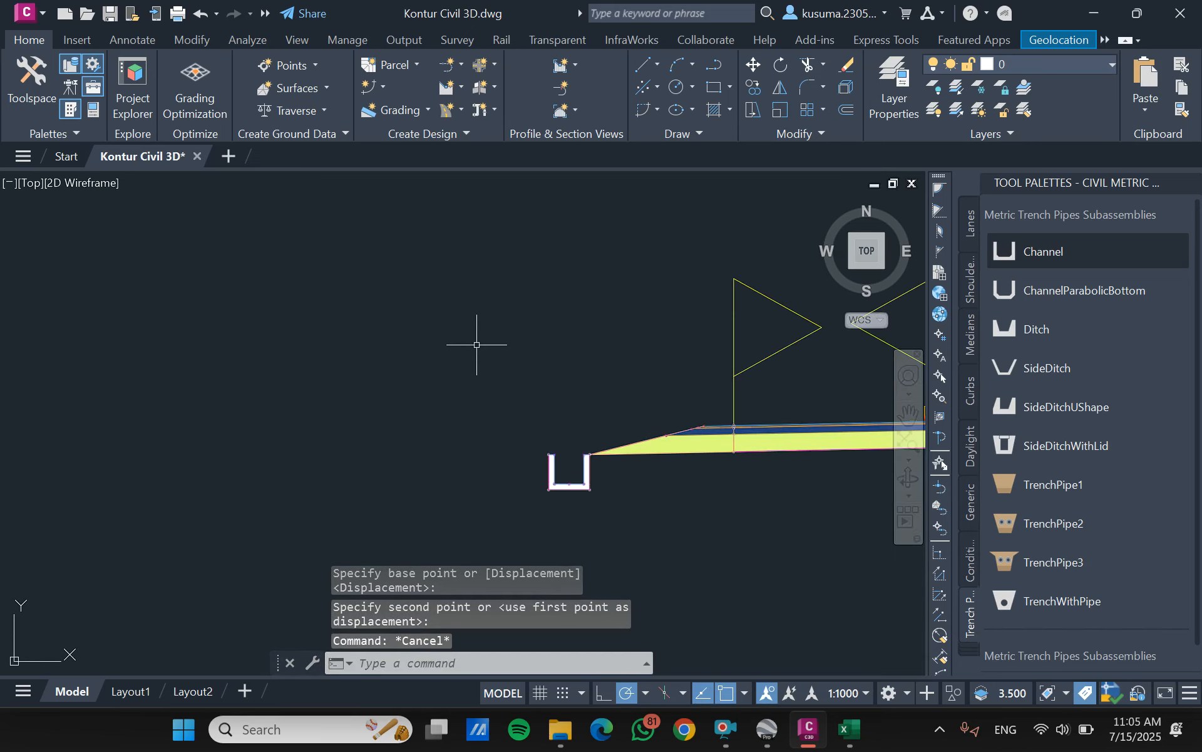
- Try to attach a left-sided DaylightGeneral subassembly to the right channel's outer top corner, and undo the placement
left_click(971, 450)
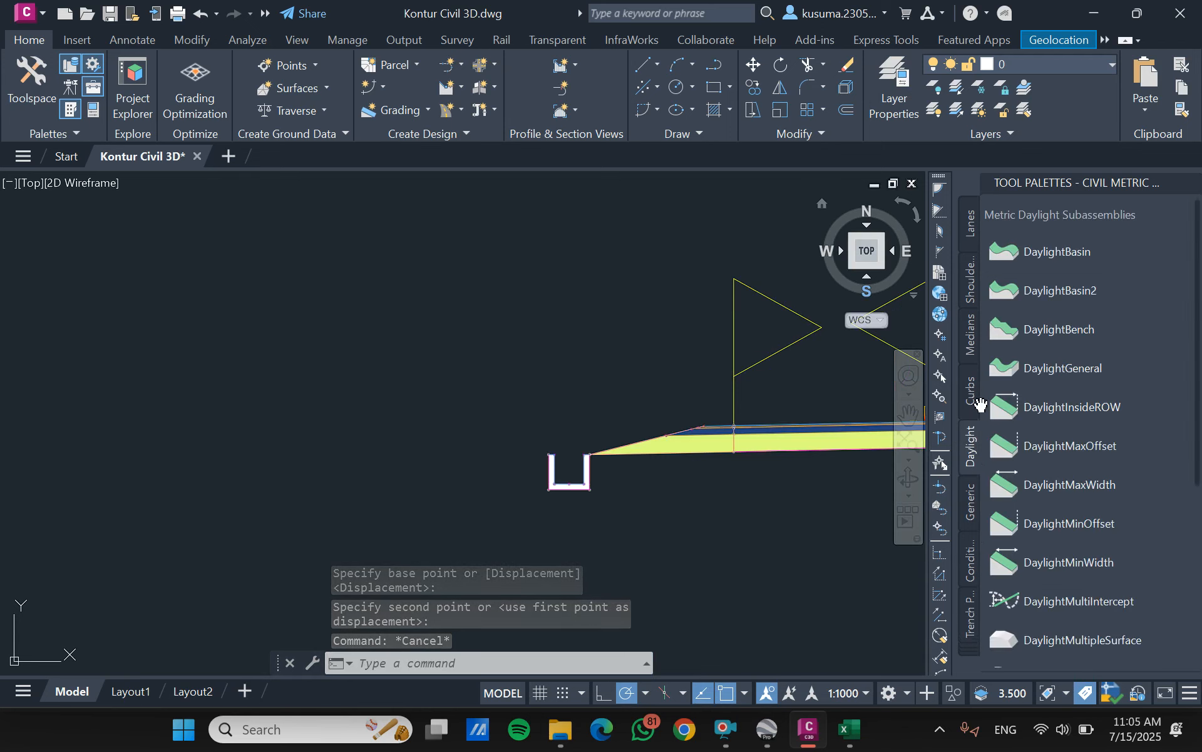
left_click(1072, 366)
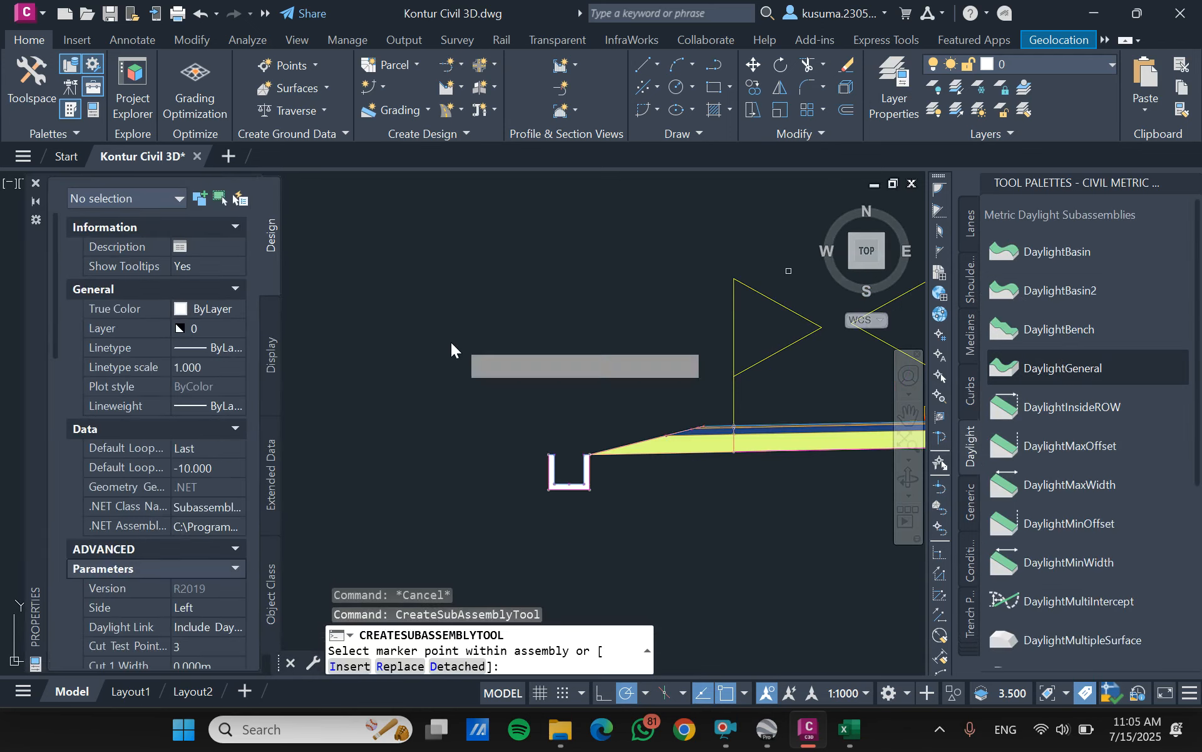
scroll(126, 407, "down", 12)
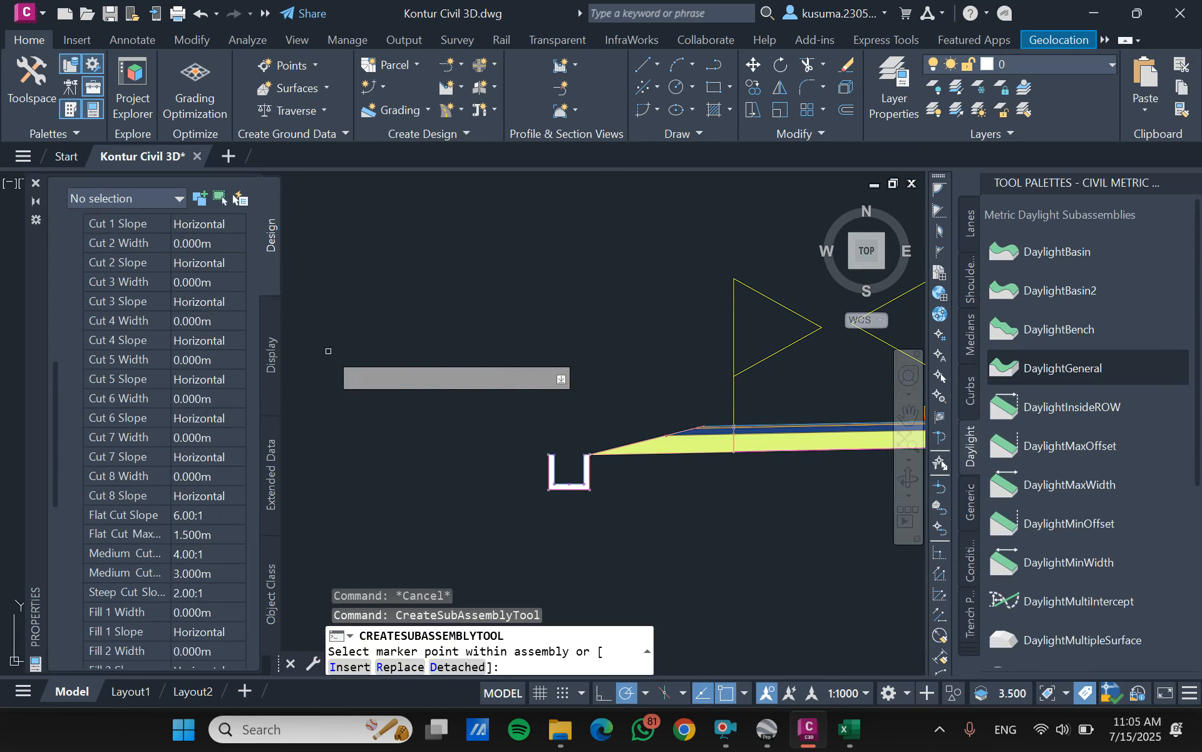
scroll(333, 355, "down", 5)
scroll(588, 365, "up", 8)
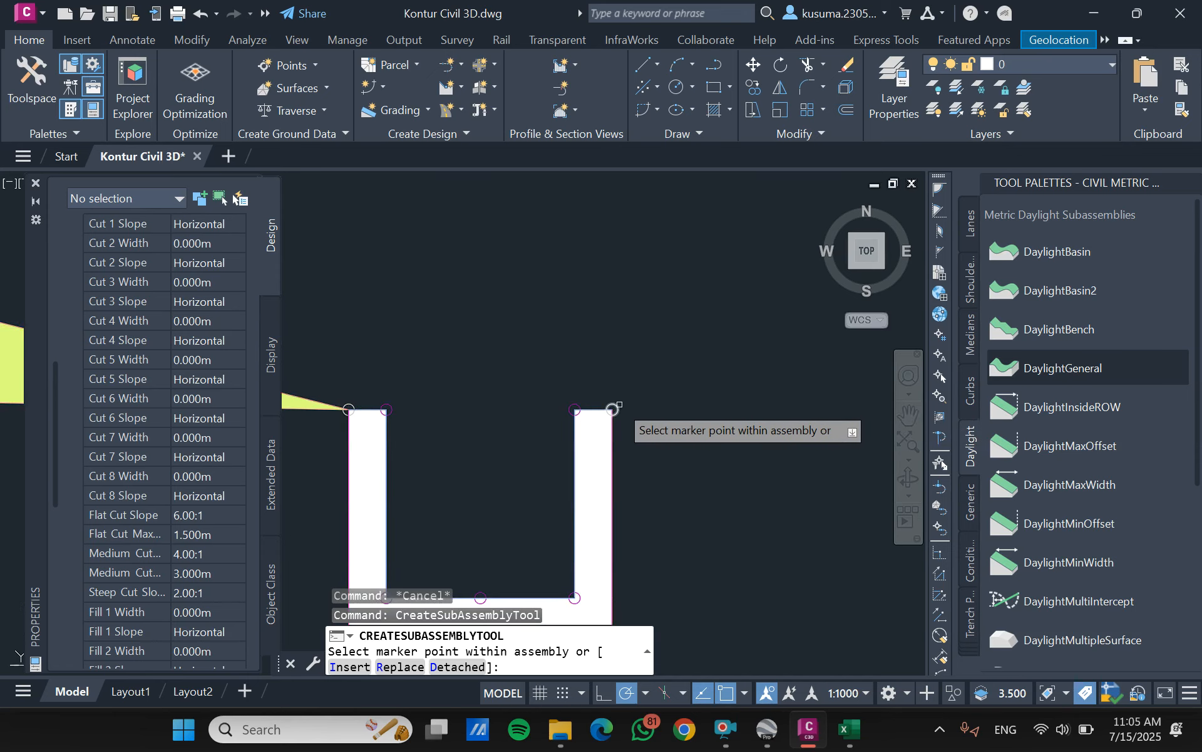
left_click(613, 409)
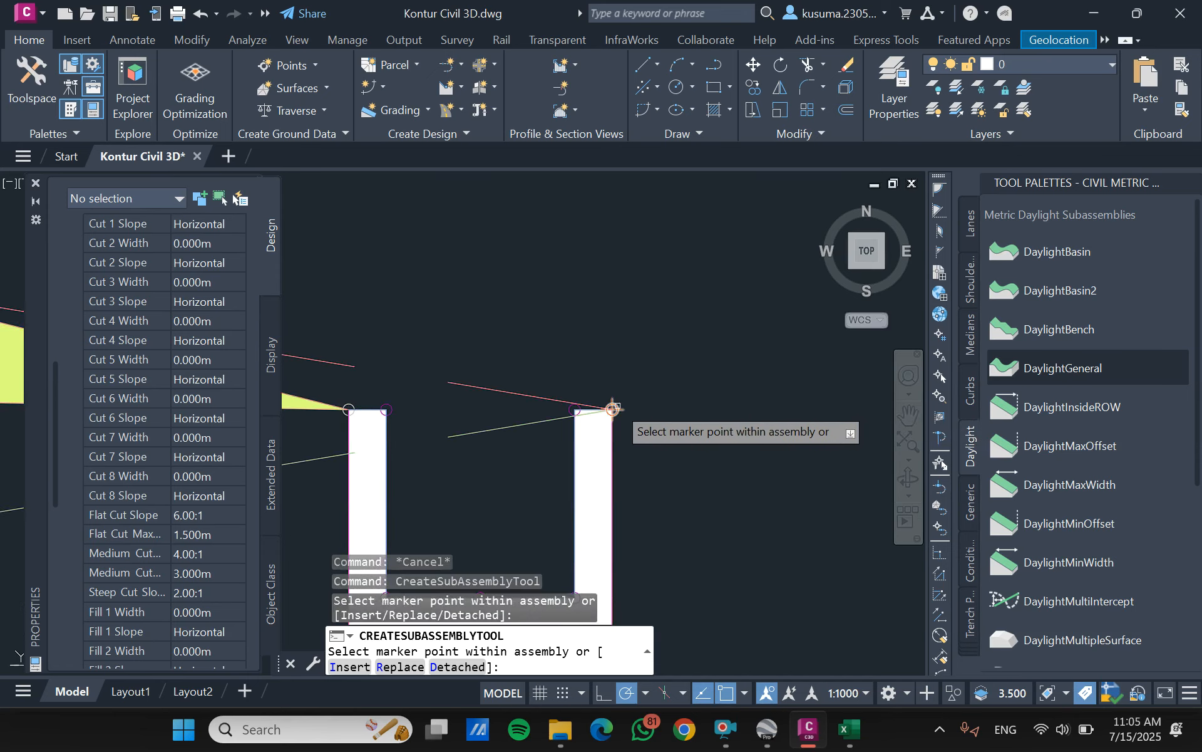
key("ctrl+z")
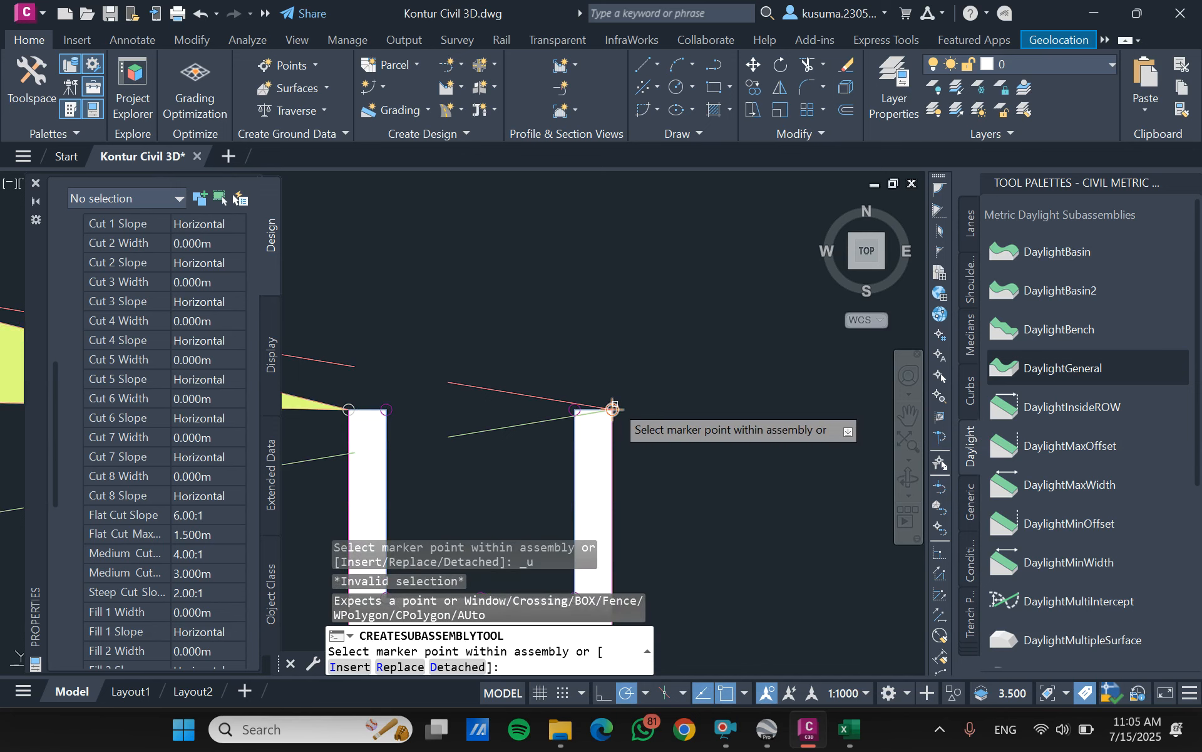
key("Escape")
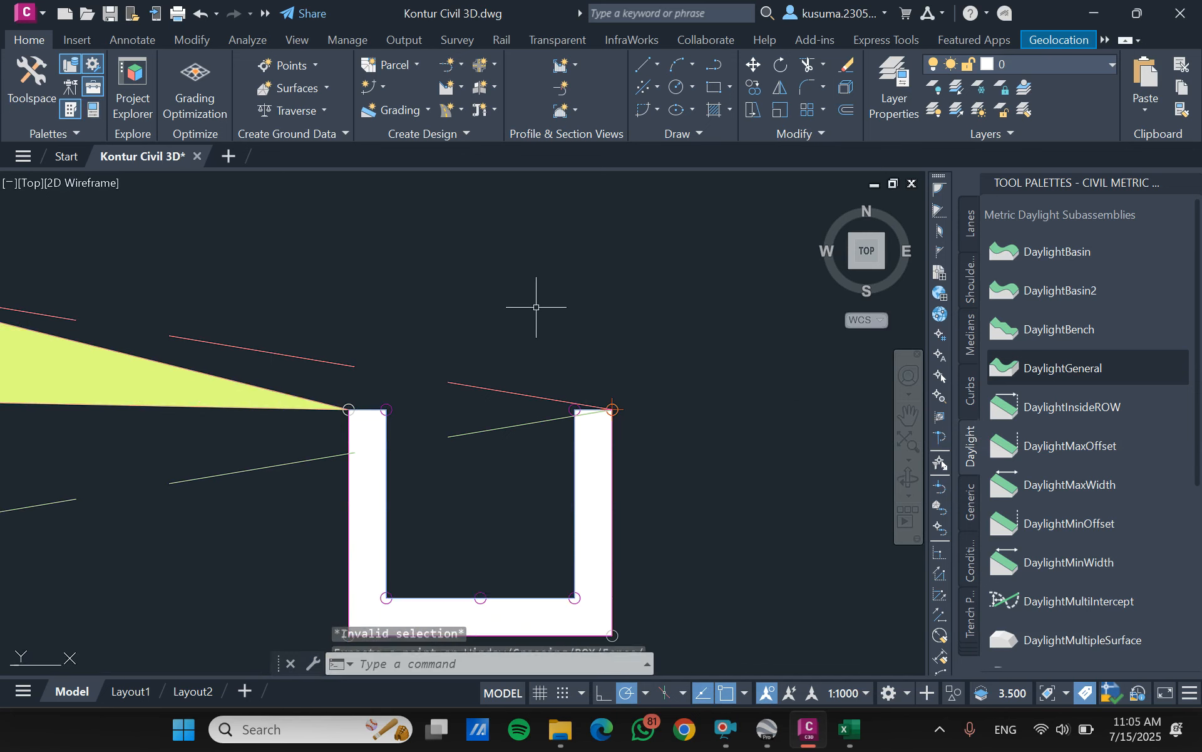
key("ctrl+z")
- Attach a DaylightGeneral subassembly with its side set to Left to the left channel's outer top corner
left_click(1042, 367)
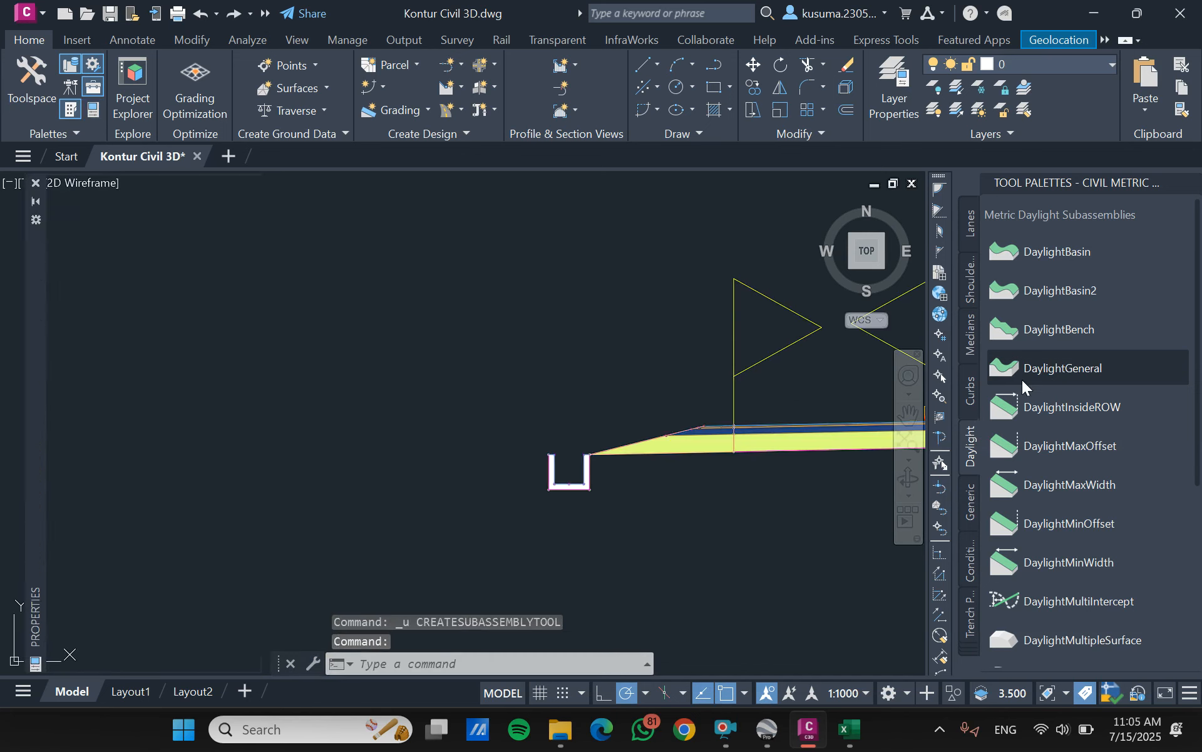
scroll(155, 343, "down", 5)
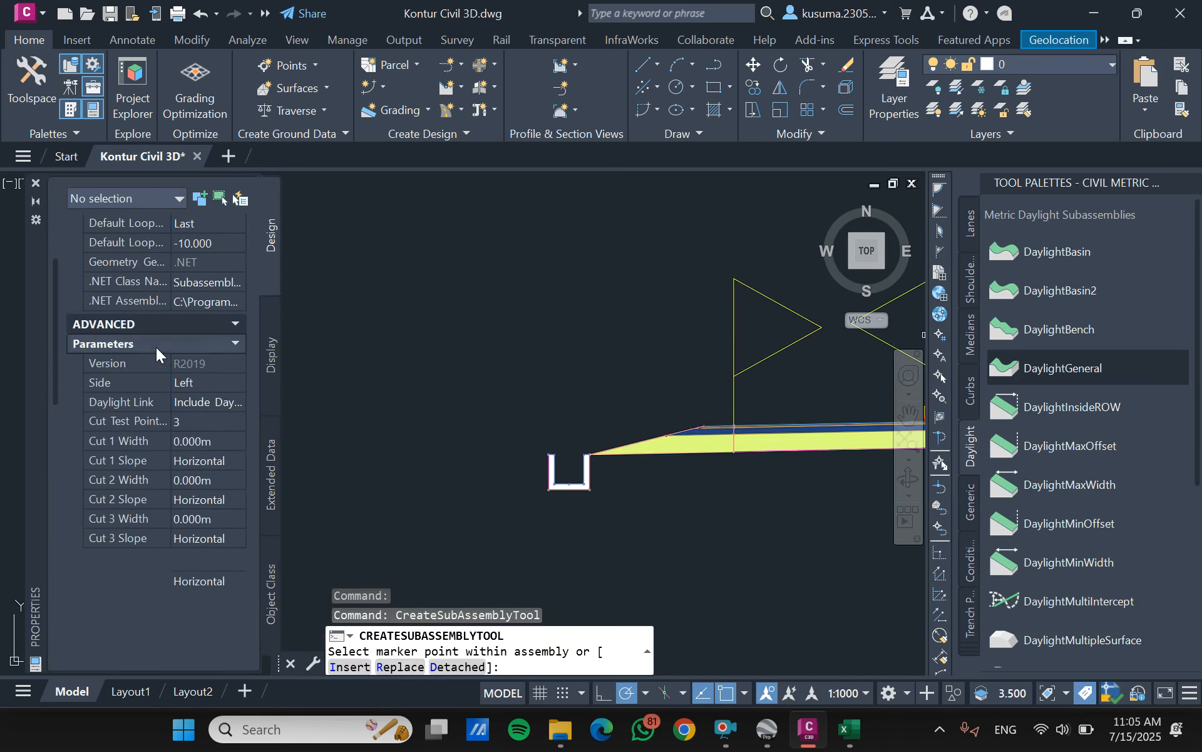
left_click(235, 356)
left_click(219, 396)
scroll(601, 439, "up", 4)
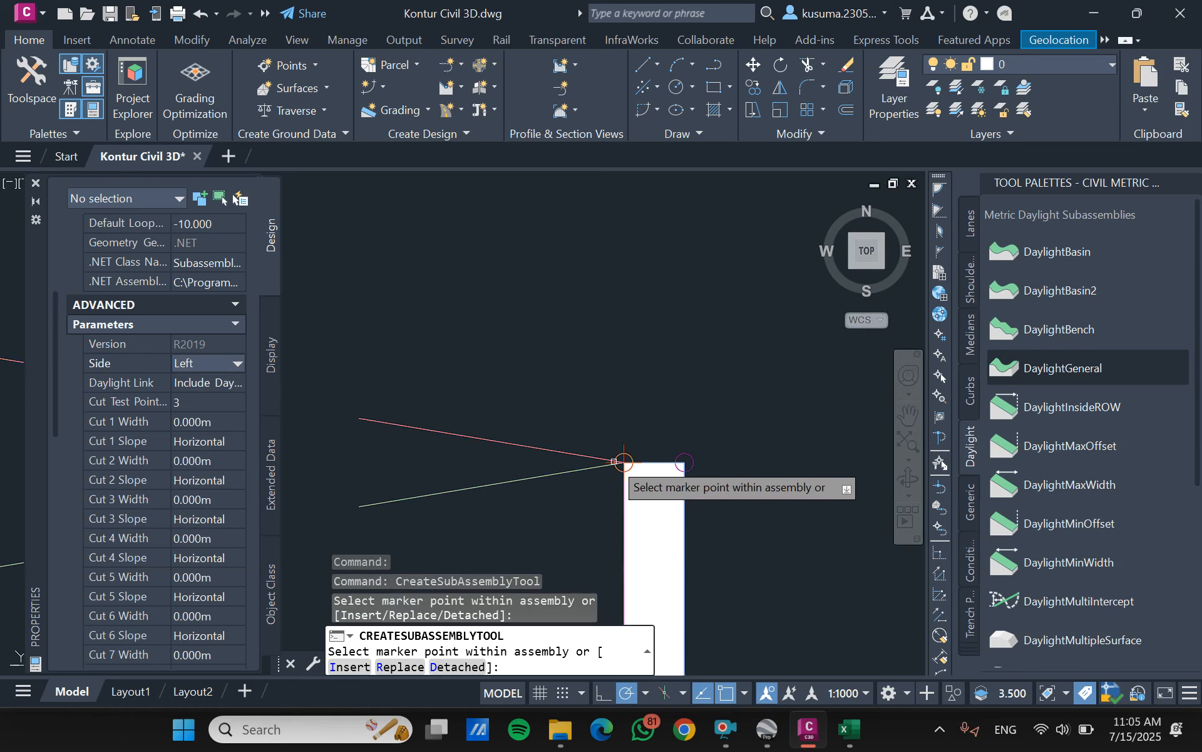
- Set the DaylightGeneral side to Right, attach it to the right channel's outer top corner and end the placement
scroll(605, 448, "down", 2)
left_click(213, 363)
left_click(212, 381)
scroll(251, 359, "down", 6)
scroll(556, 372, "down", 2)
scroll(593, 425, "down", 3)
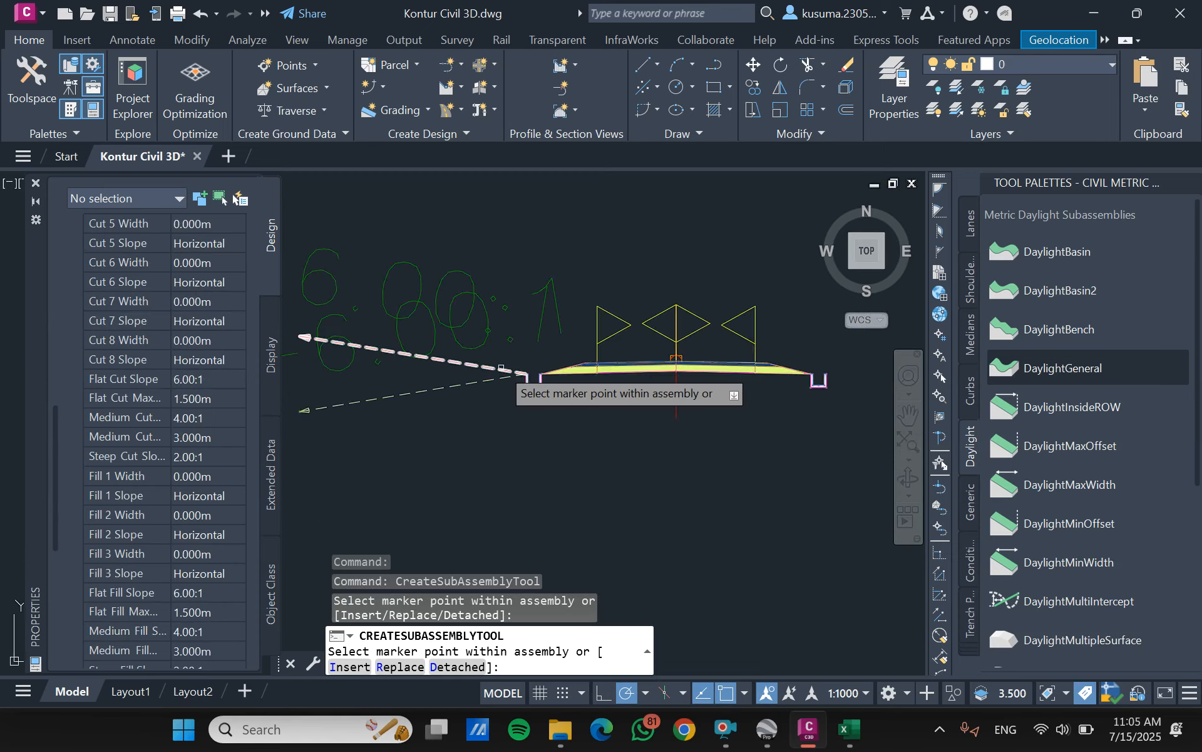
scroll(713, 375, "up", 2)
scroll(688, 418, "up", 4)
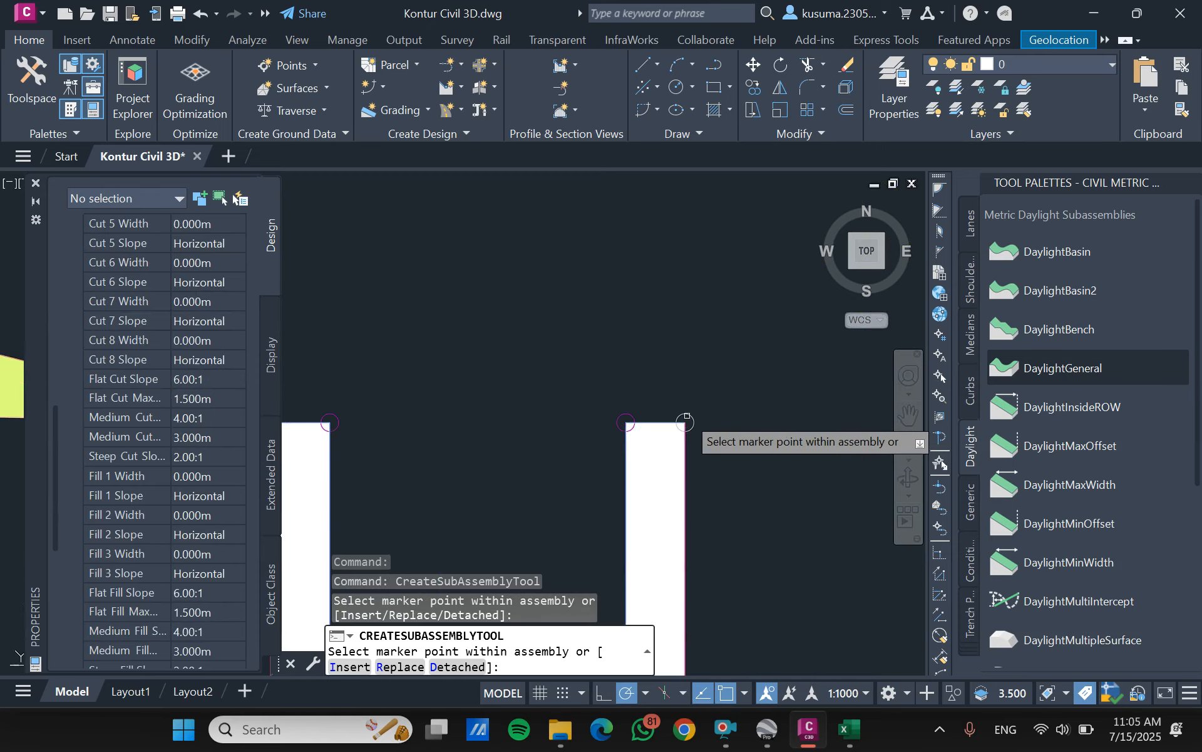
left_click(685, 422)
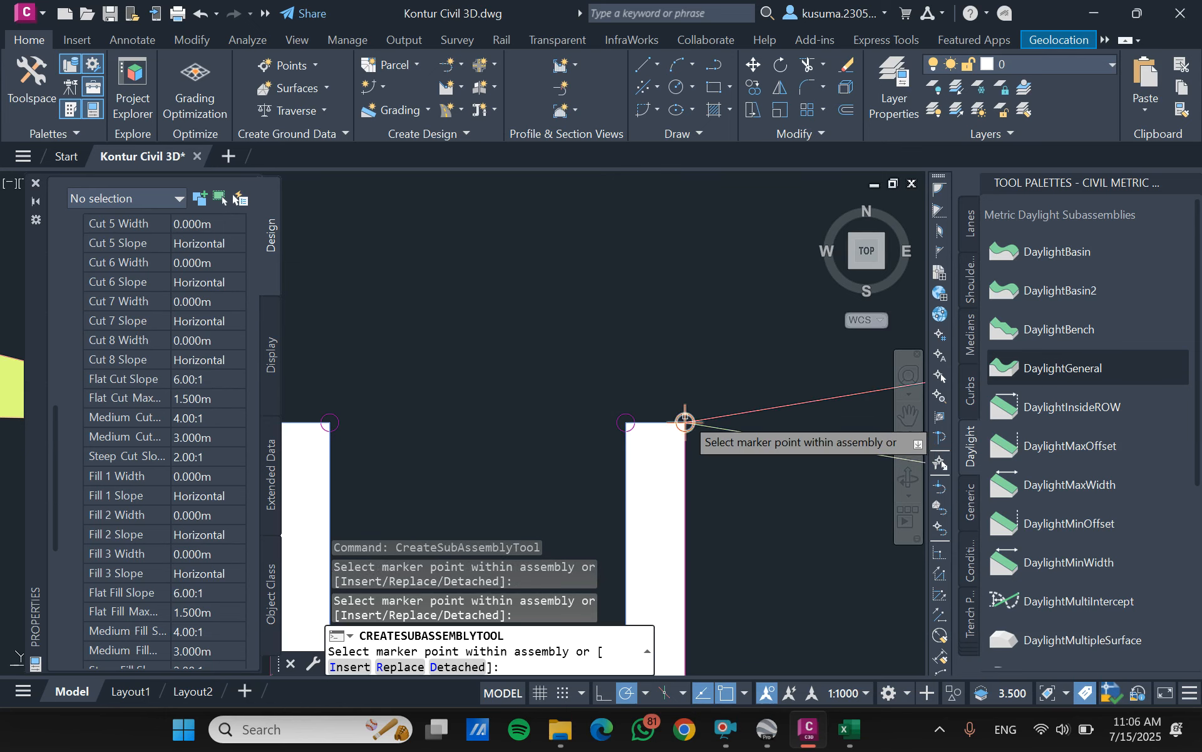
left_click(728, 733)
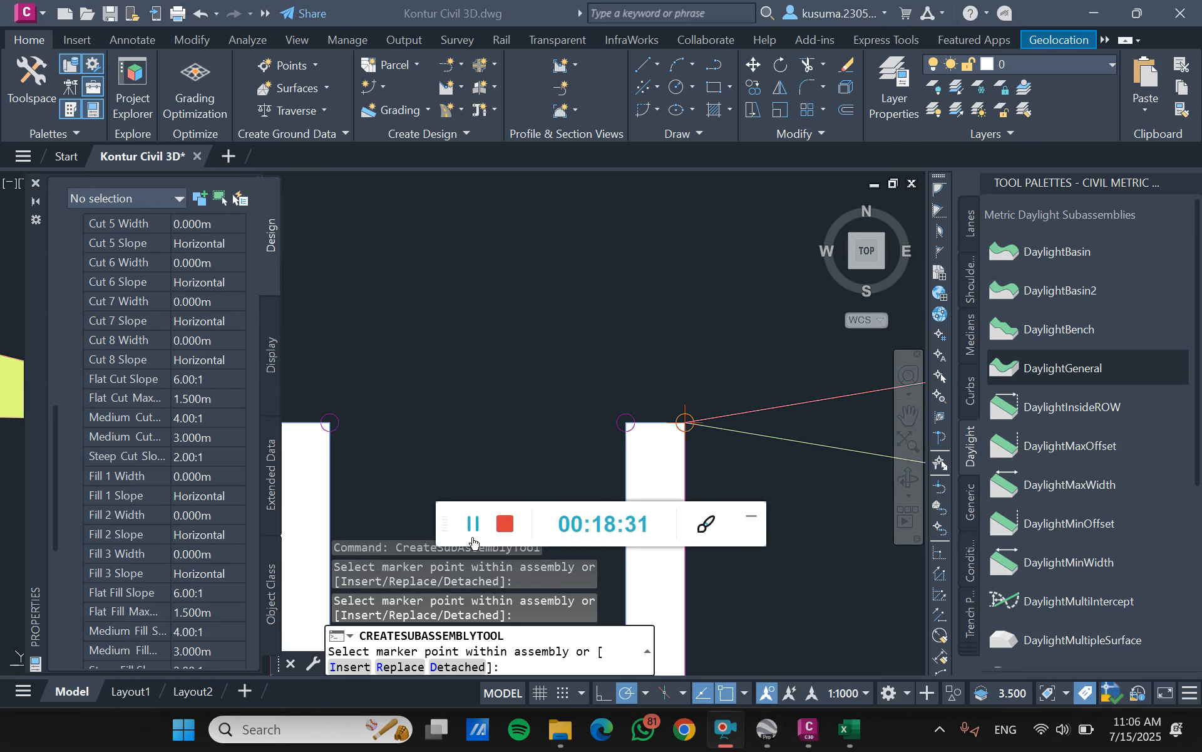
left_click(744, 520)
scroll(626, 388, "down", 4)
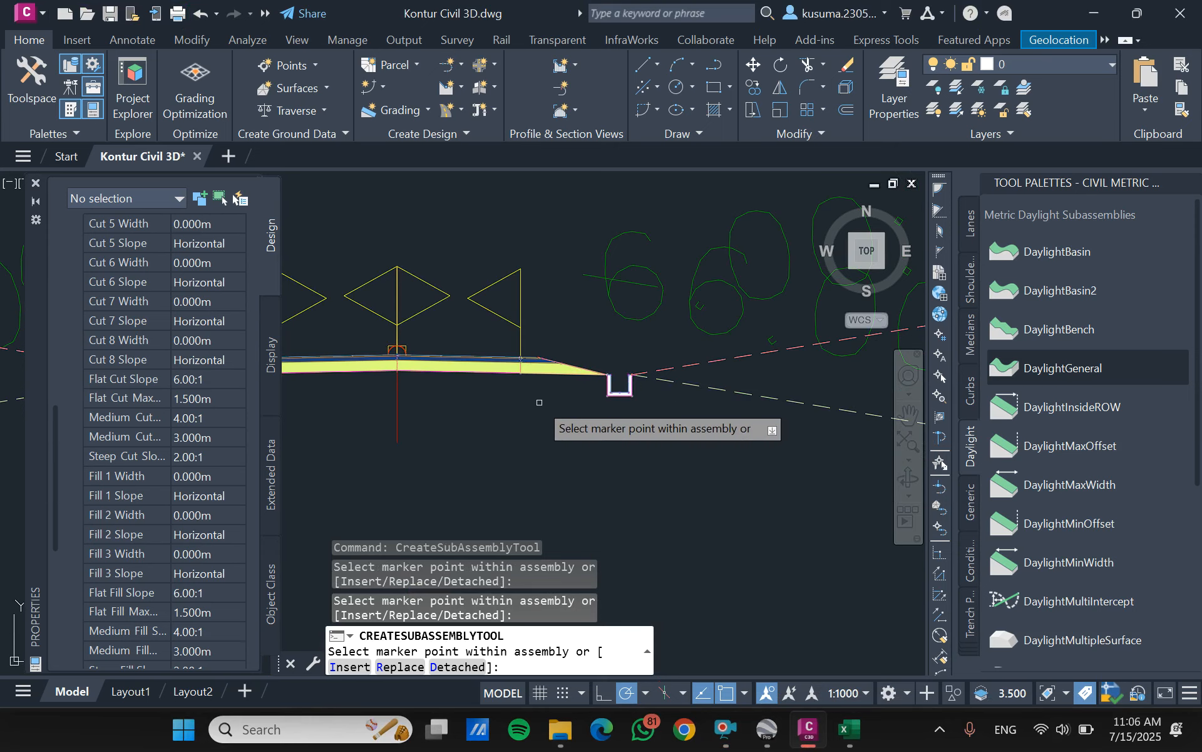
key("Escape")
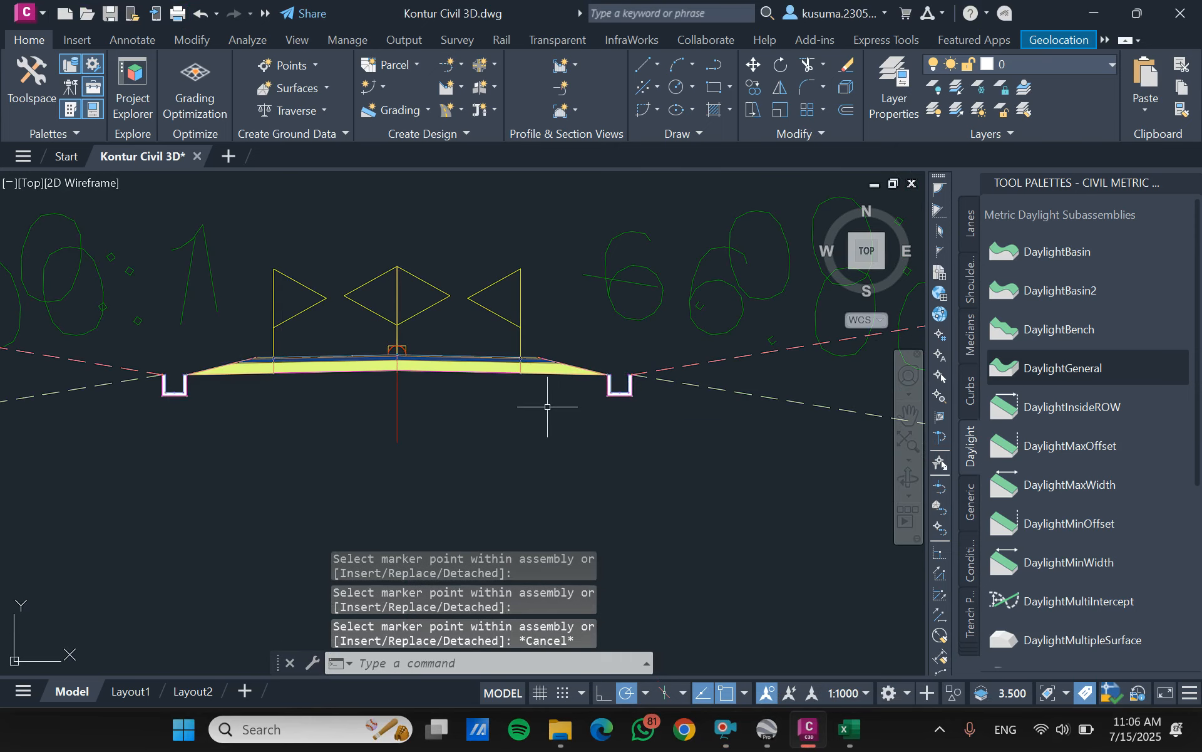
- Start creating a corridor and name it koridor 1
scroll(538, 426, "down", 3)
scroll(646, 477, "up", 3)
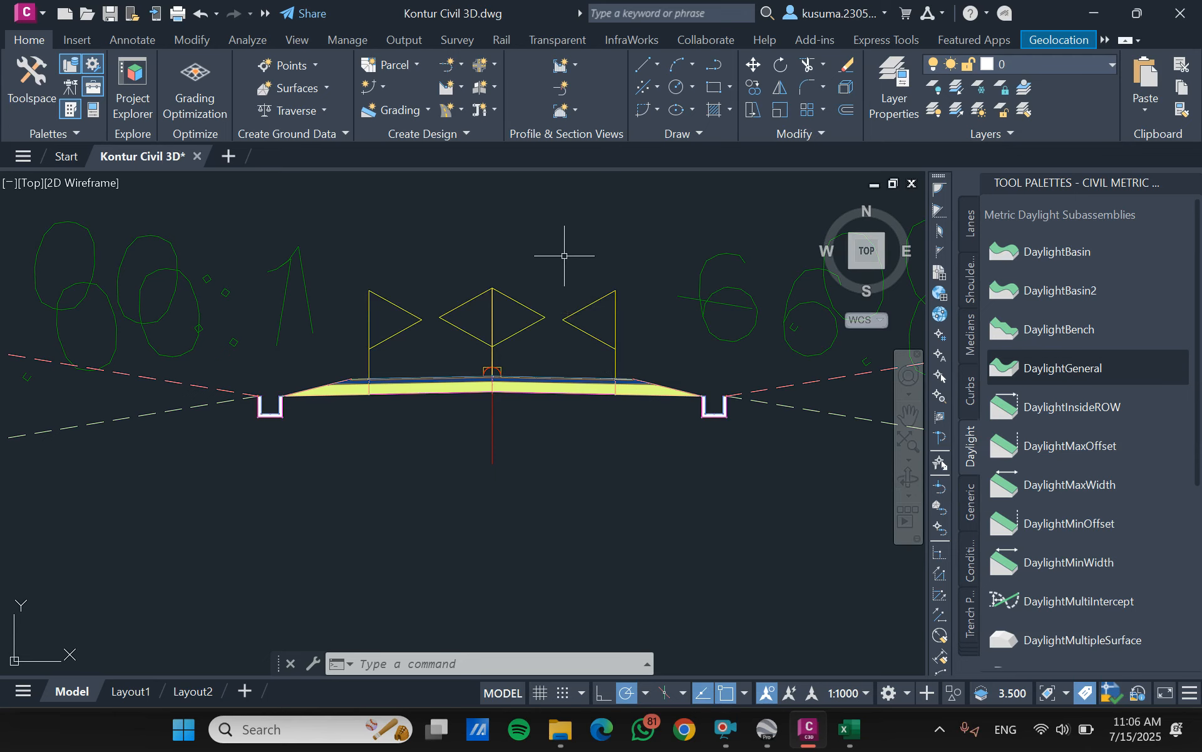
left_click(461, 105)
left_click(472, 133)
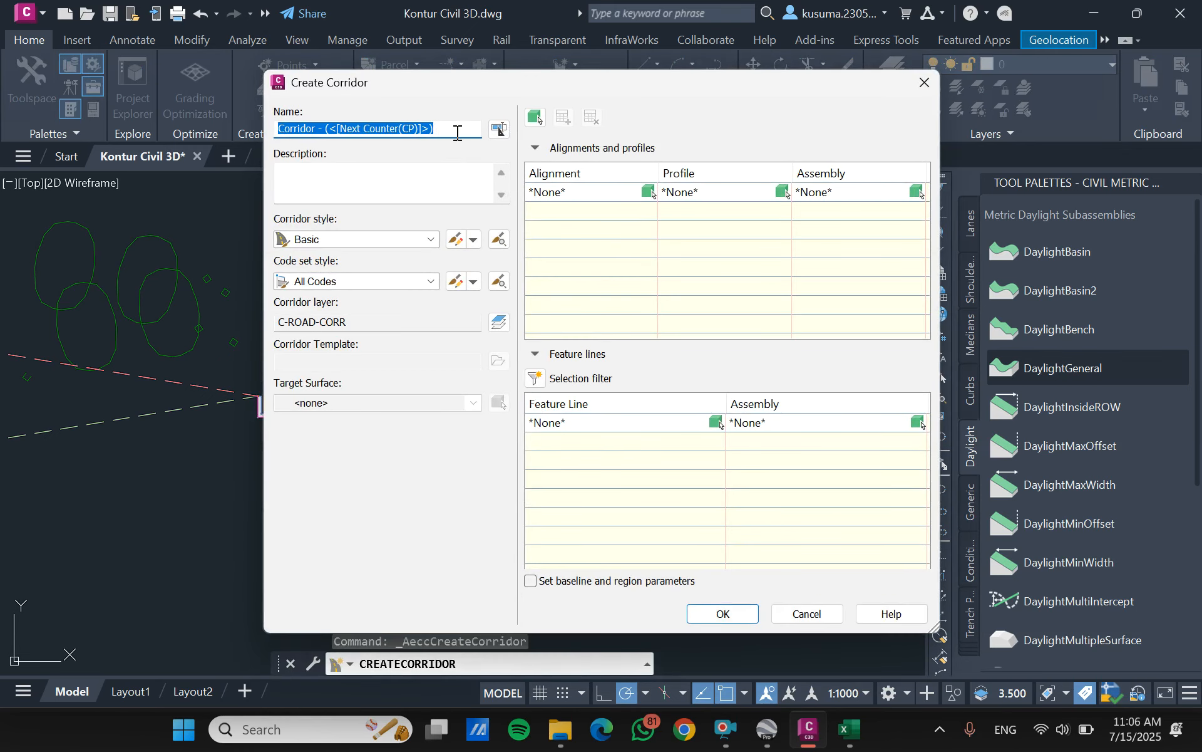
left_click(458, 132)
left_click_drag(457, 132, 276, 133)
type("koridor 1")
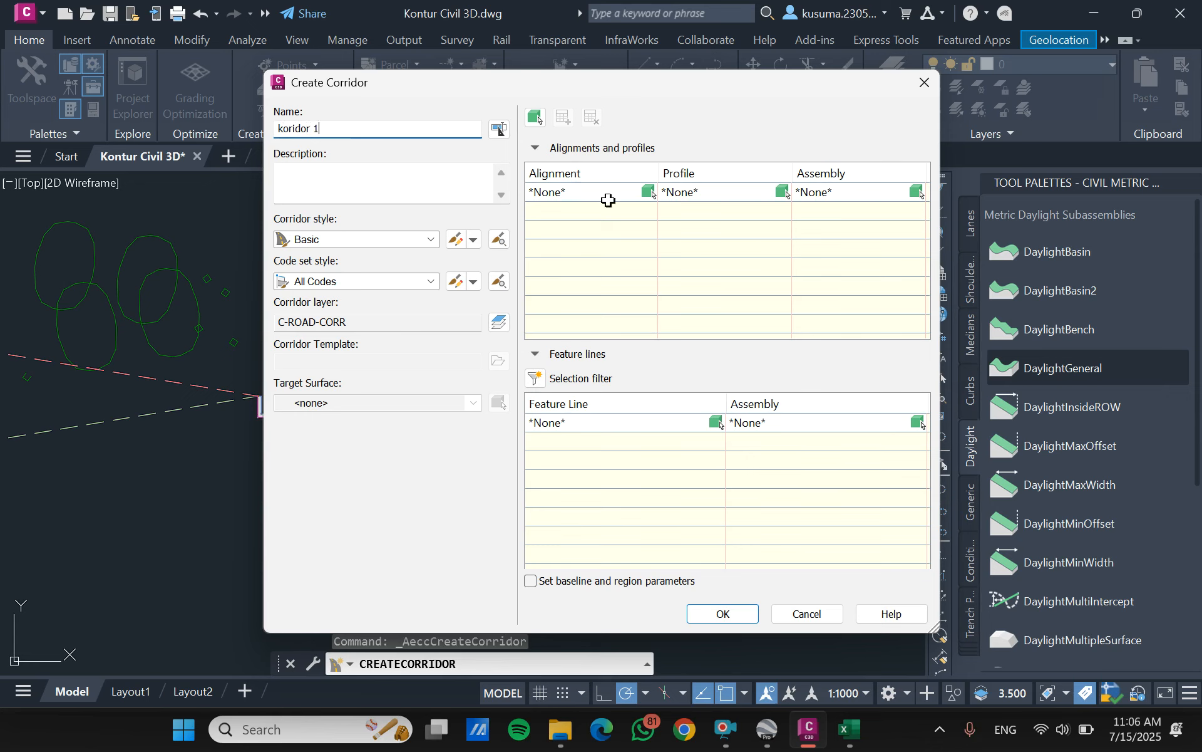
- Assign alignment Trase 1, profile trase 1 and the Penampang Melintang SCS assembly to the corridor's first baseline
left_click(638, 192)
left_click(635, 192)
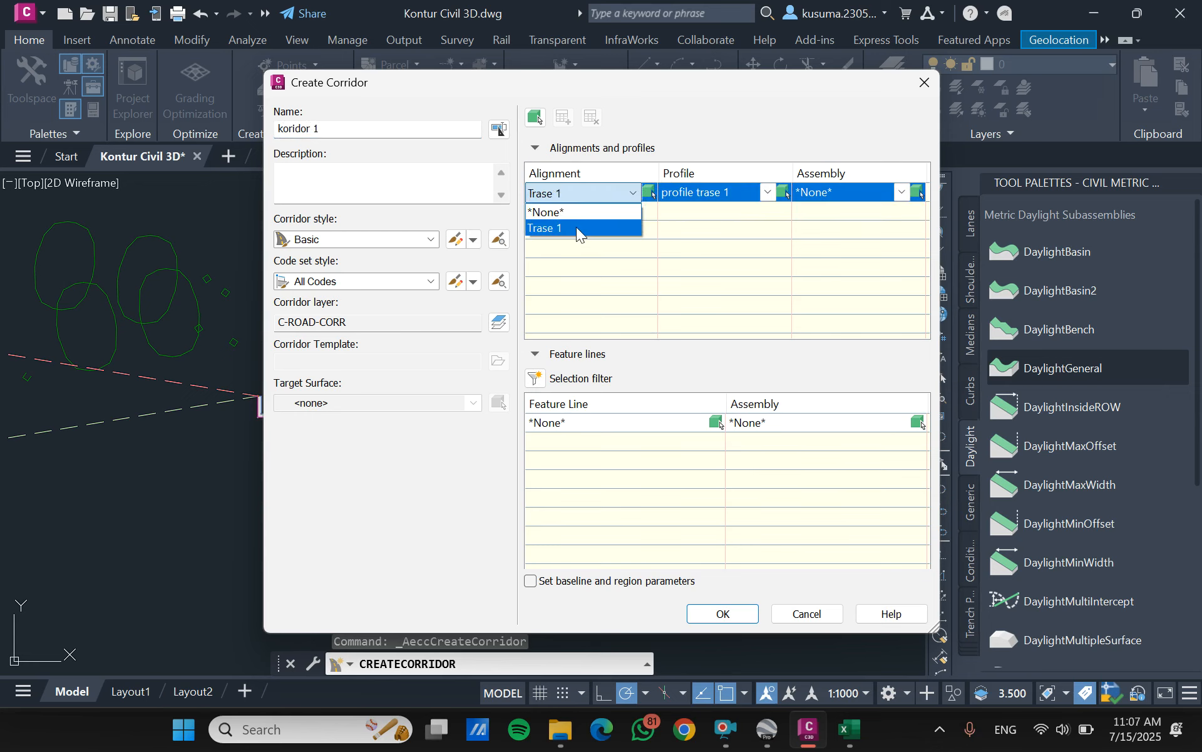
left_click(577, 228)
left_click(763, 194)
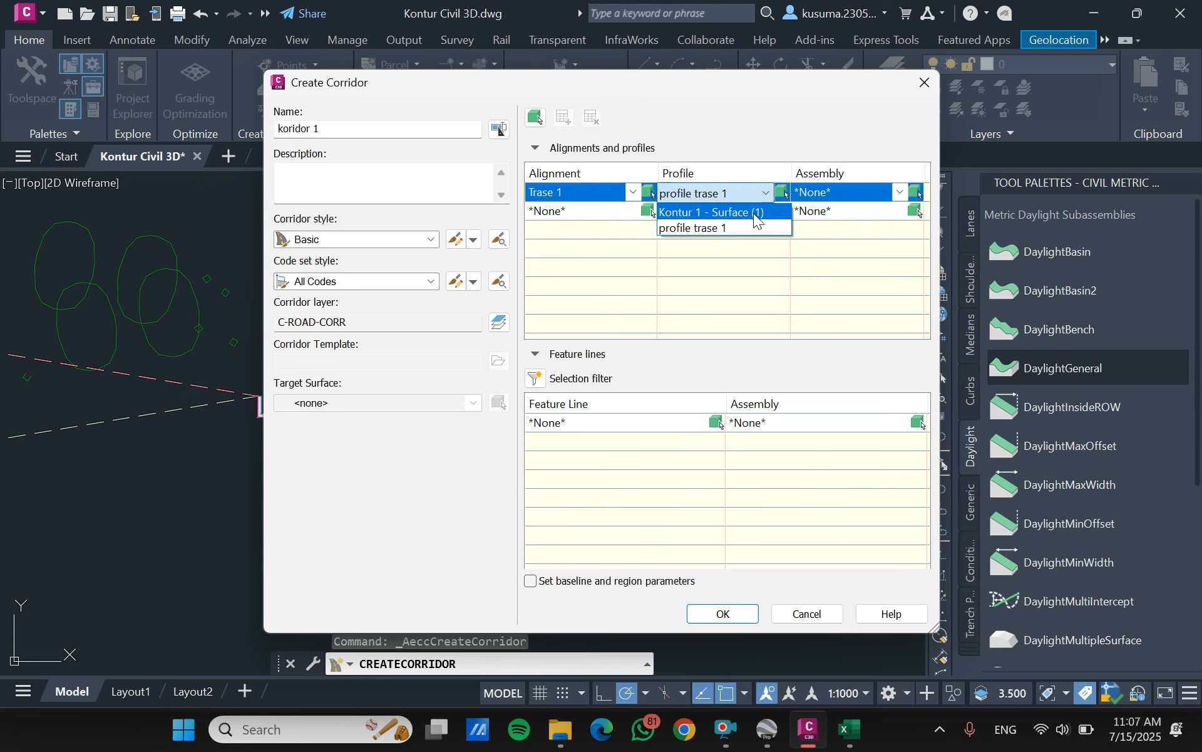
left_click(724, 228)
left_click(902, 193)
left_click(843, 229)
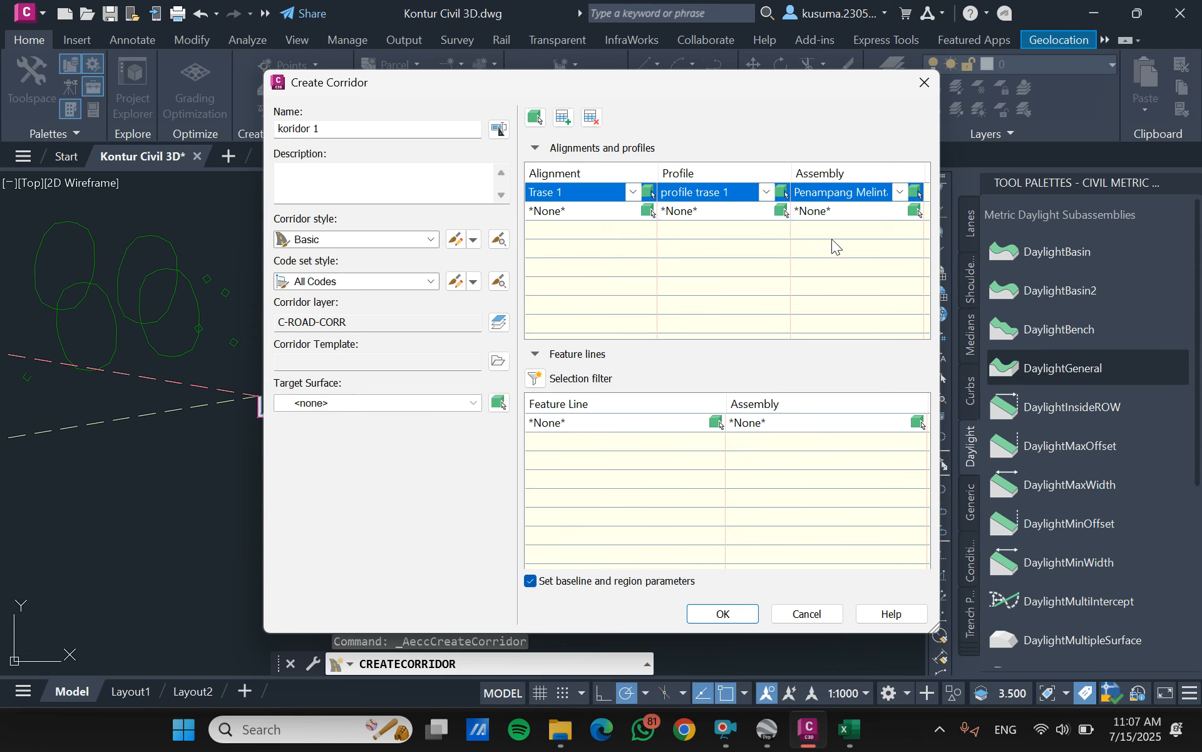
- Set the corridor's target surface to Kontur 1, accept the baseline and region parameters, and rebuild the corridor
left_click(473, 403)
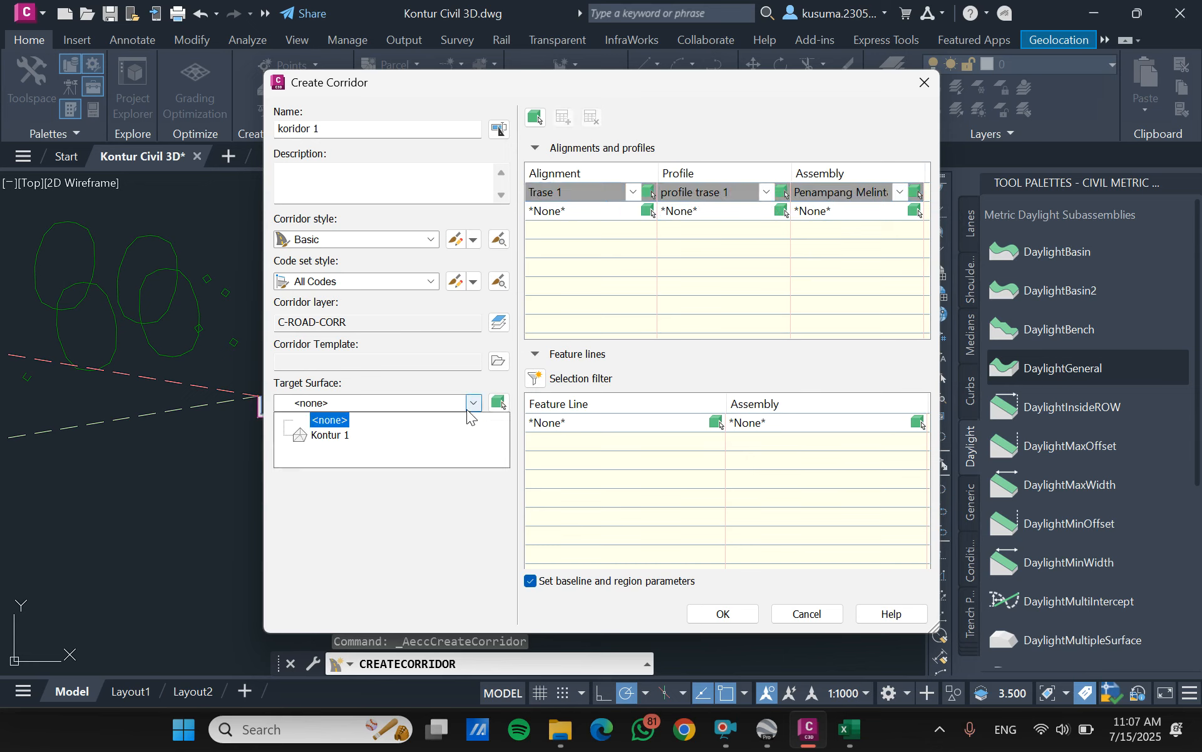
left_click(307, 437)
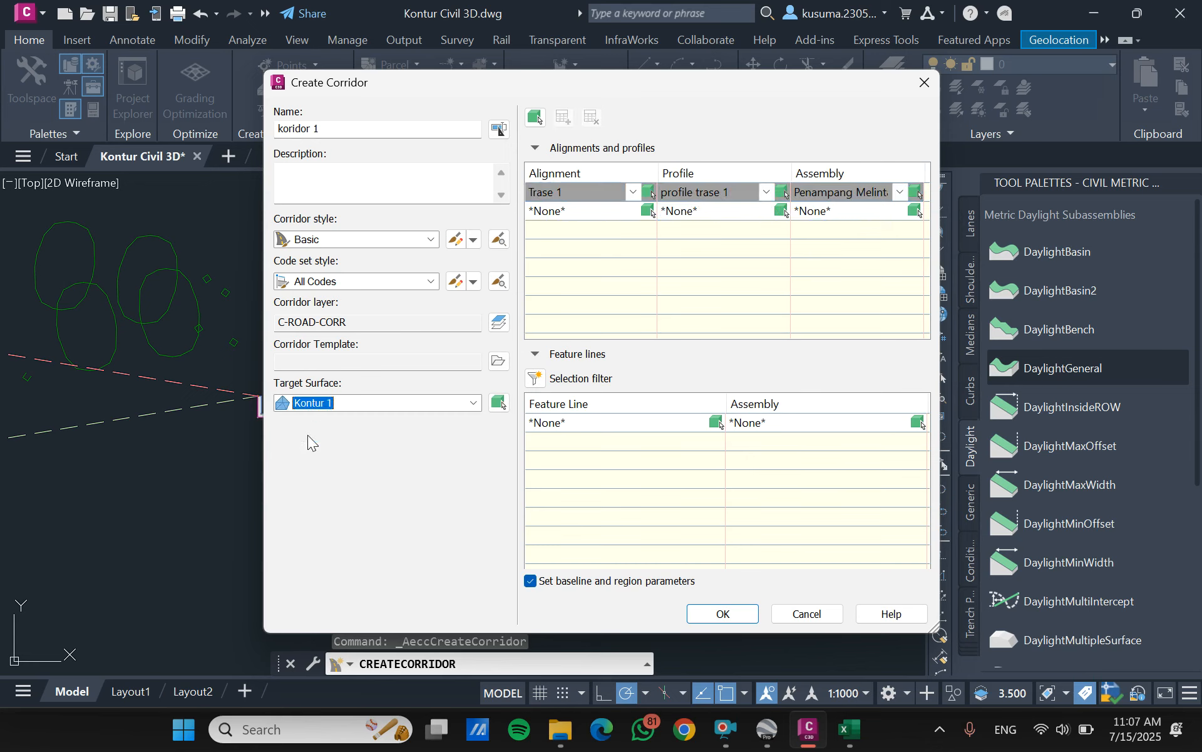
left_click(728, 614)
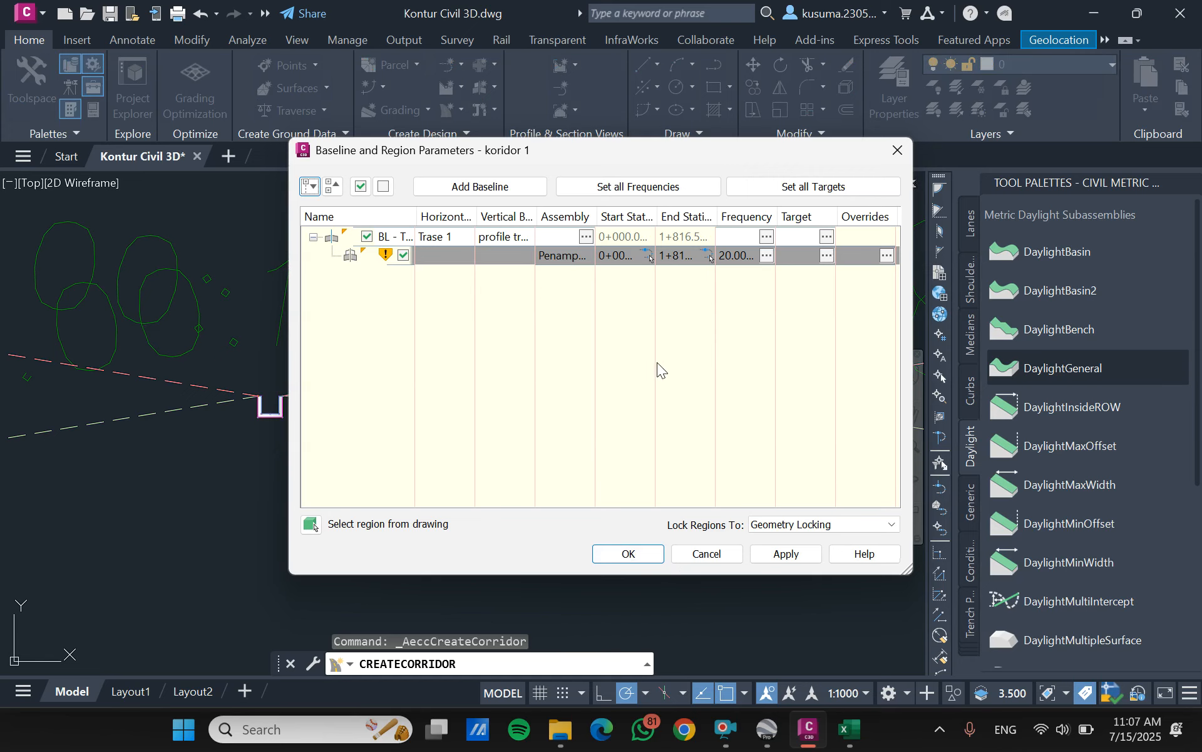
left_click(647, 555)
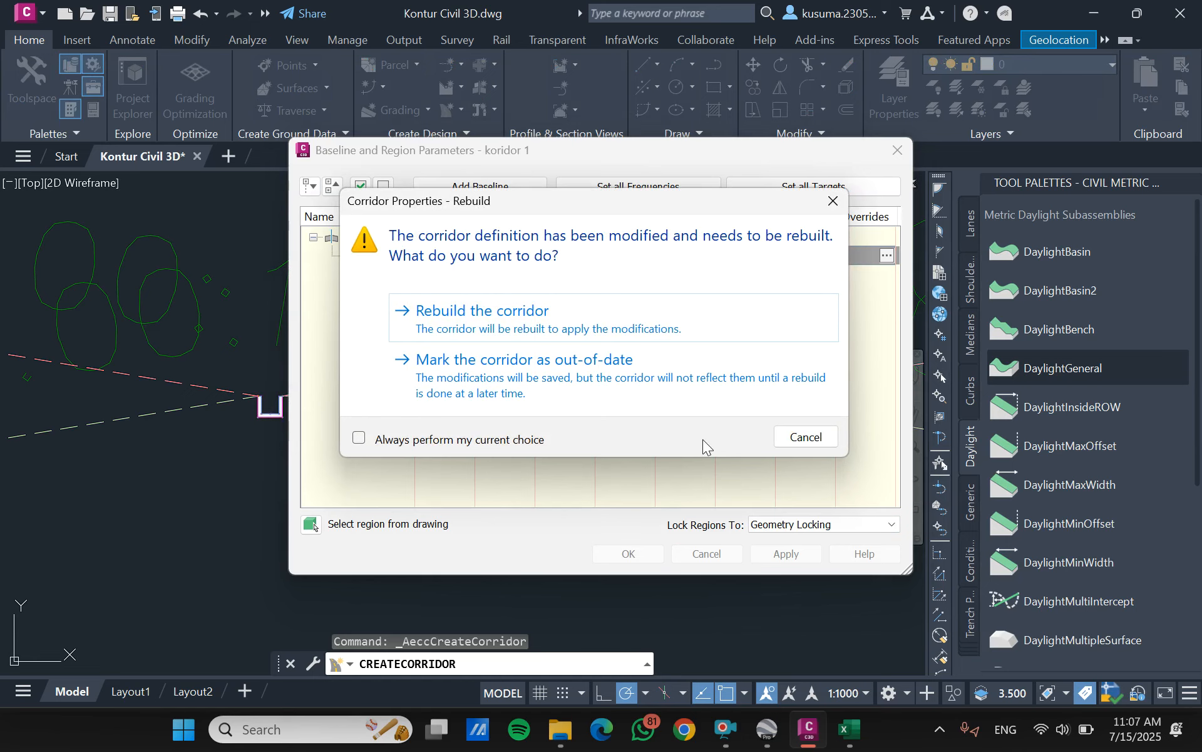
left_click(503, 315)
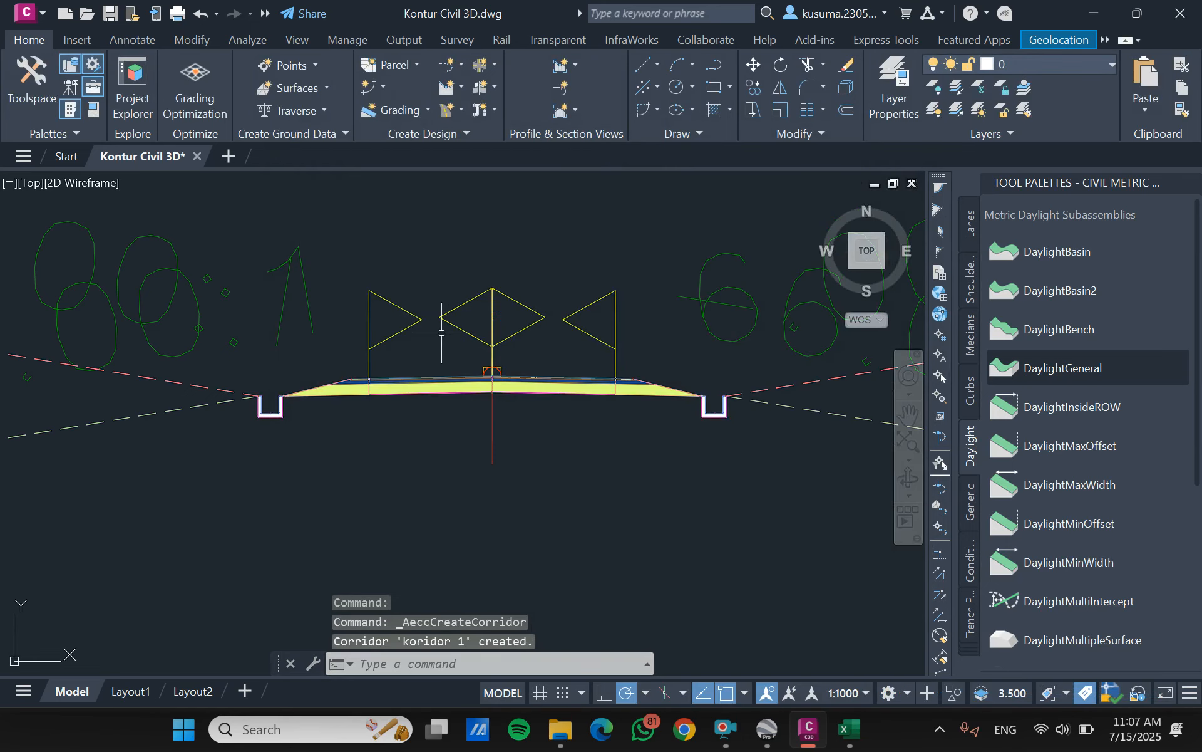
scroll(444, 334, "down", 10)
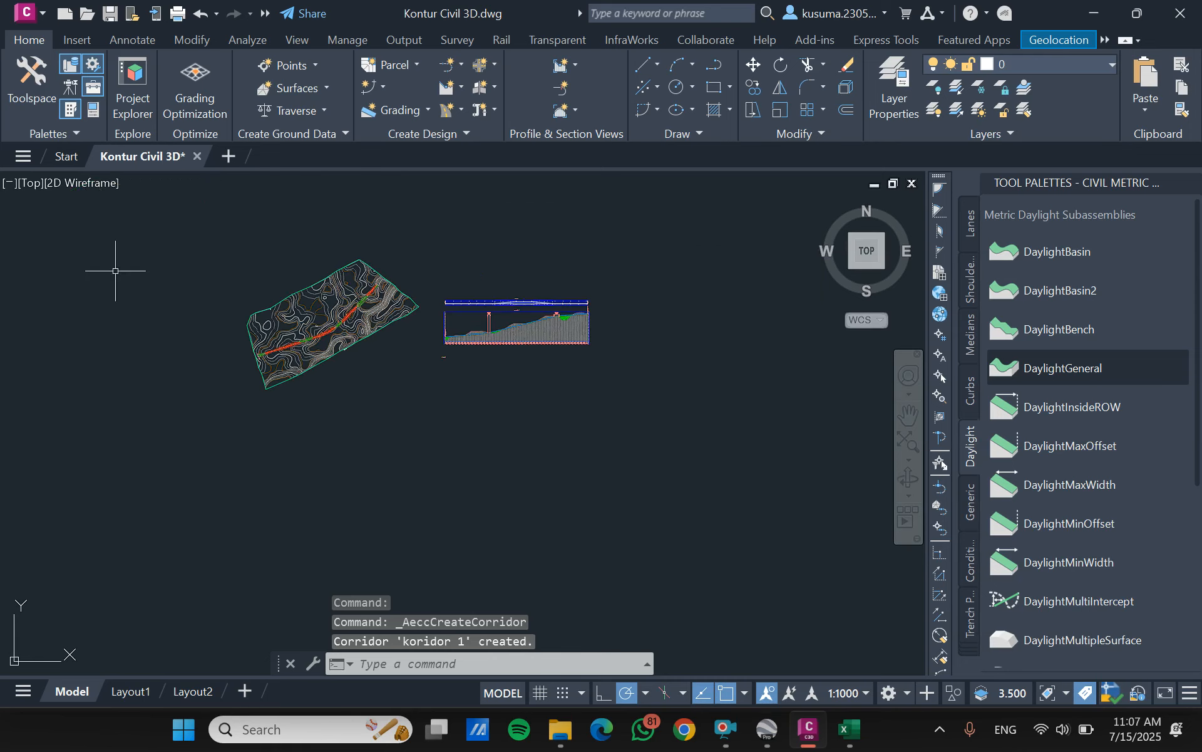
scroll(290, 275, "up", 8)
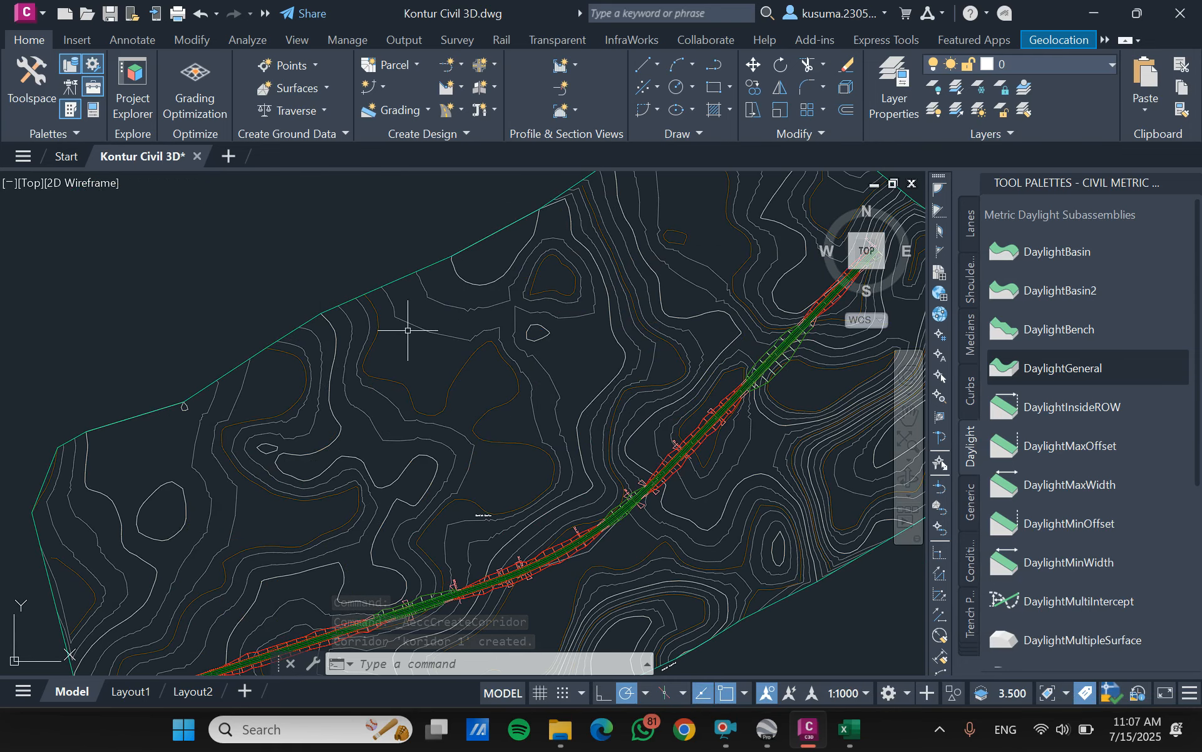
scroll(497, 429, "down", 2)
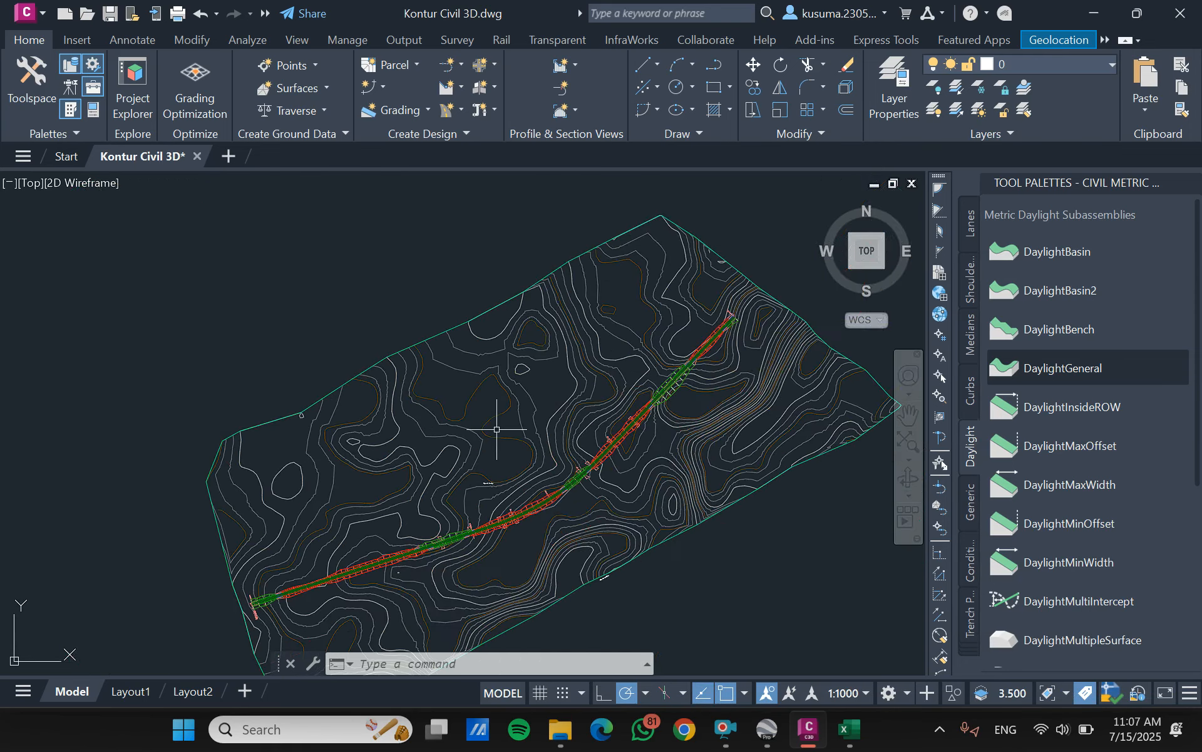
scroll(502, 524, "up", 6)
scroll(519, 555, "down", 4)
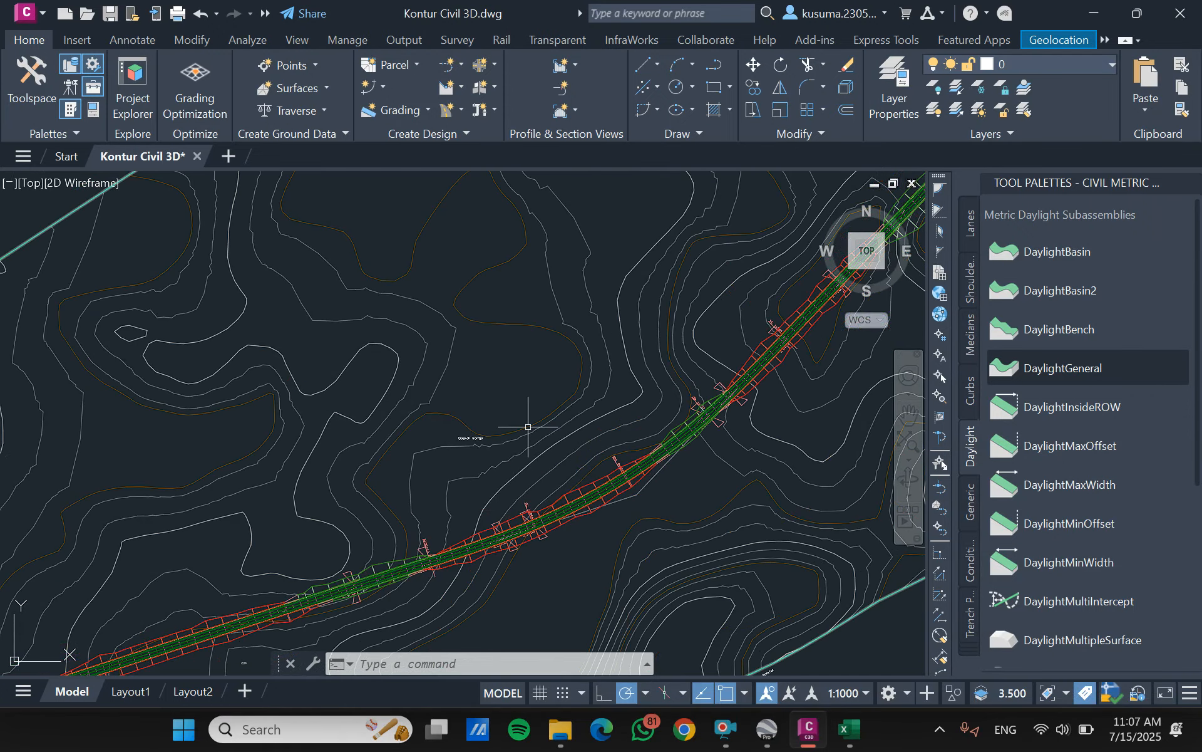
scroll(568, 446, "down", 3)
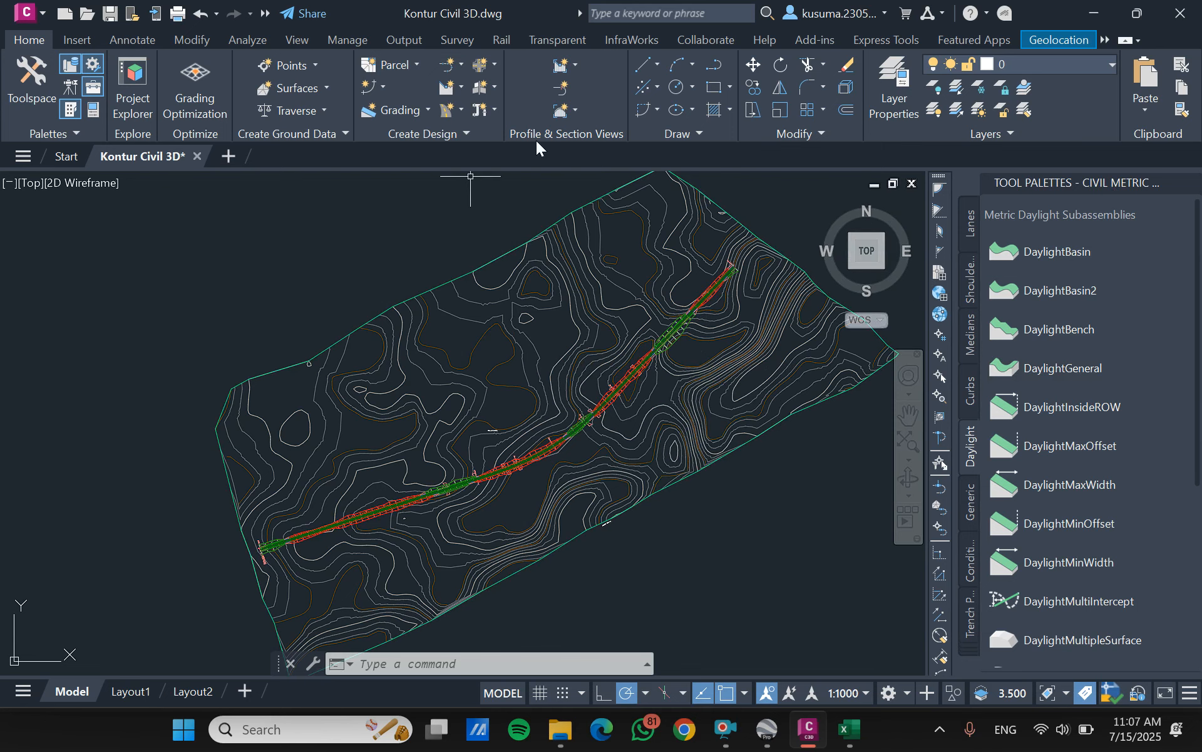
- Create a sample line group on alignment Trase 1 that samples surface Kontur 1 and corridor koridor 1
left_click(561, 90)
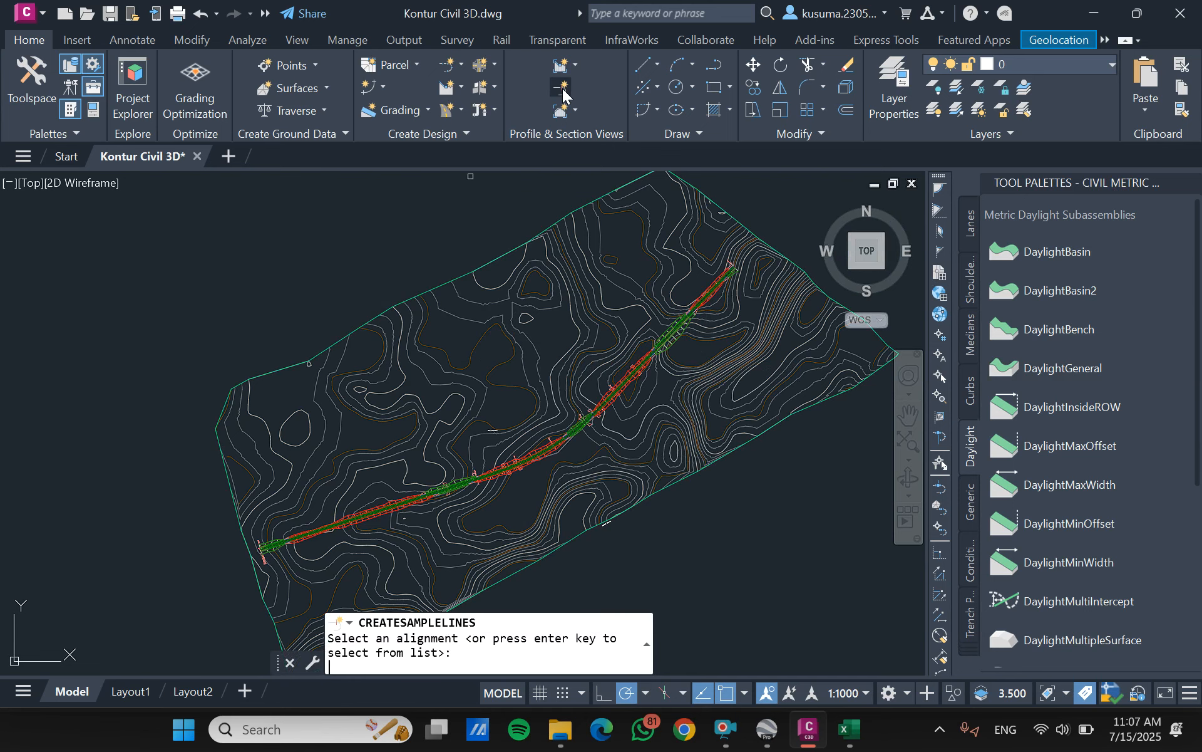
key("Return")
left_click(620, 470)
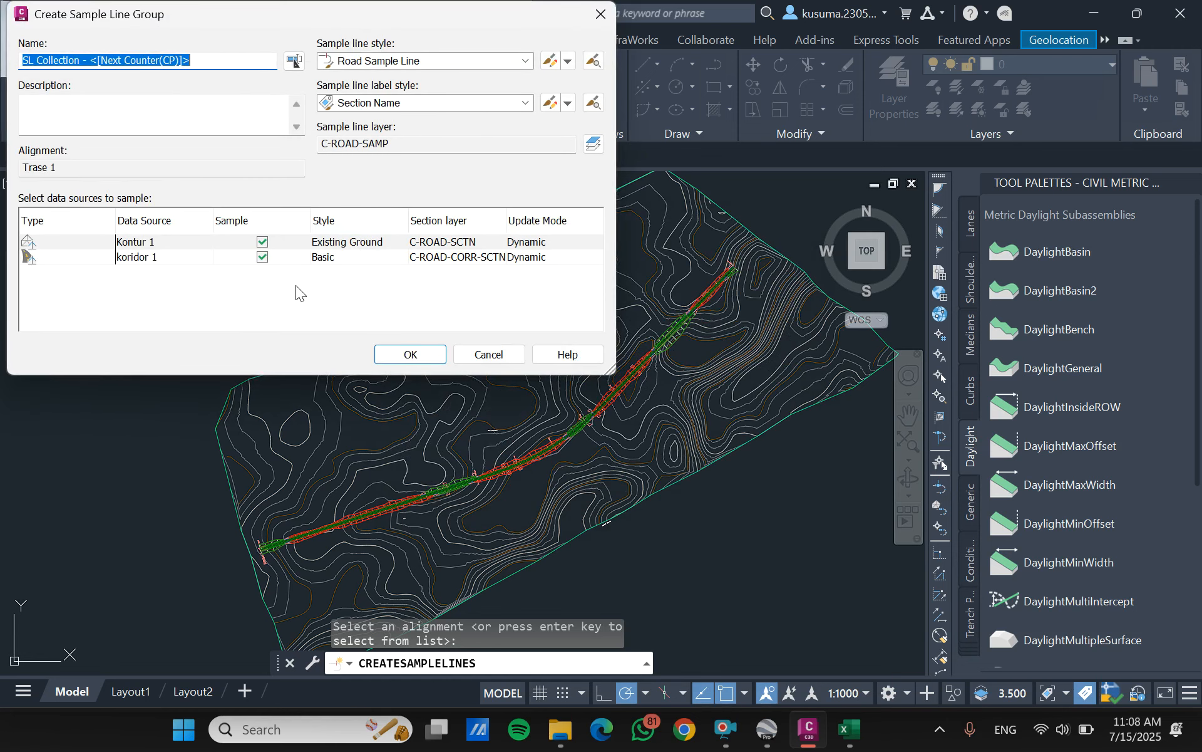
left_click(408, 354)
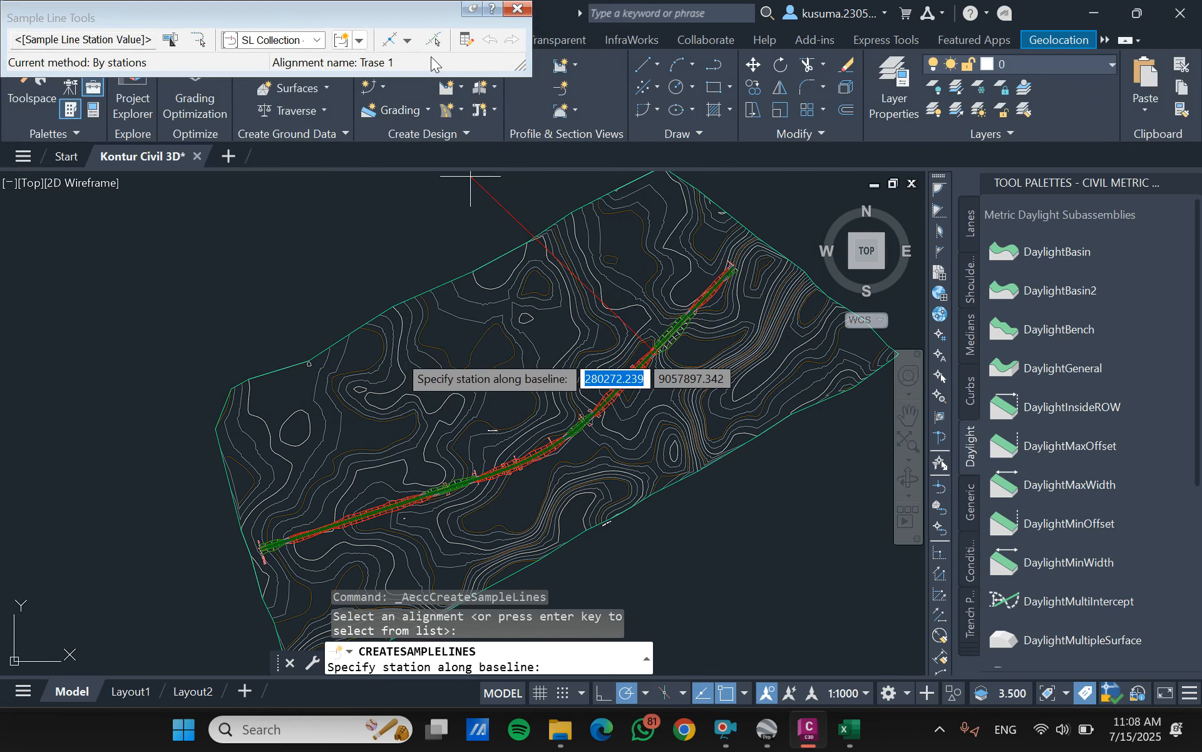
- Choose sample line creation by range of stations and set the left and right swath widths to 10 m
left_click(407, 41)
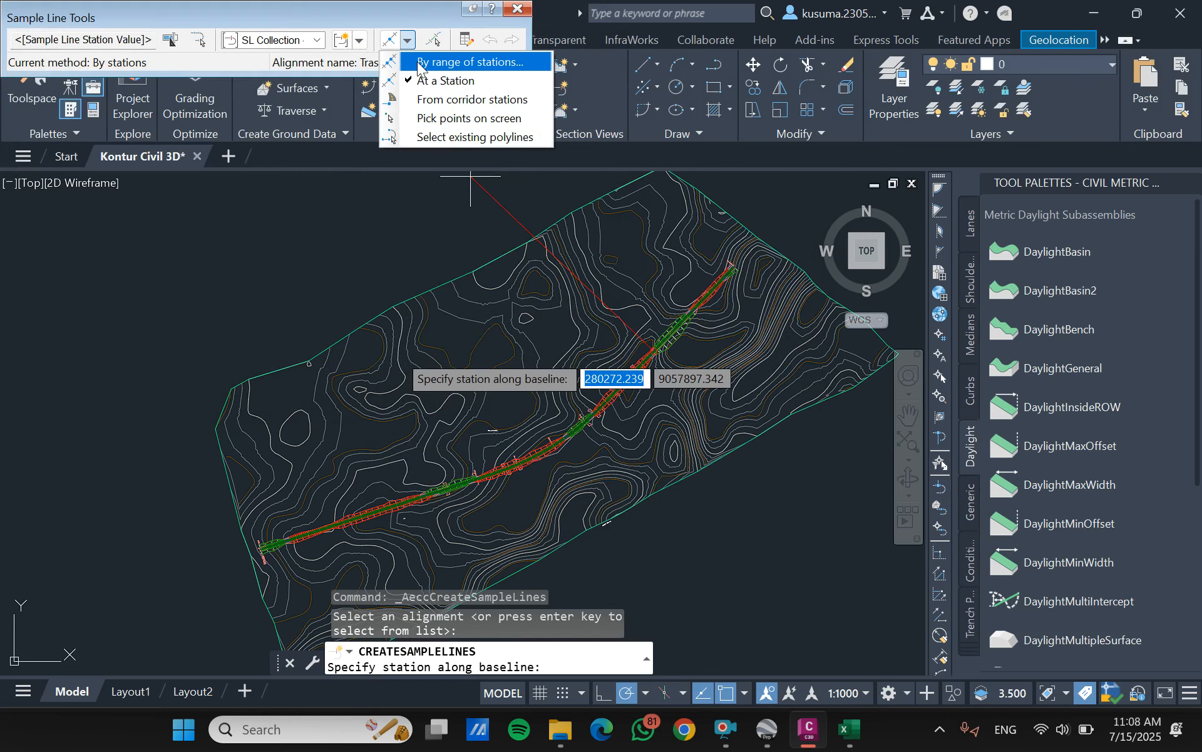
left_click(432, 62)
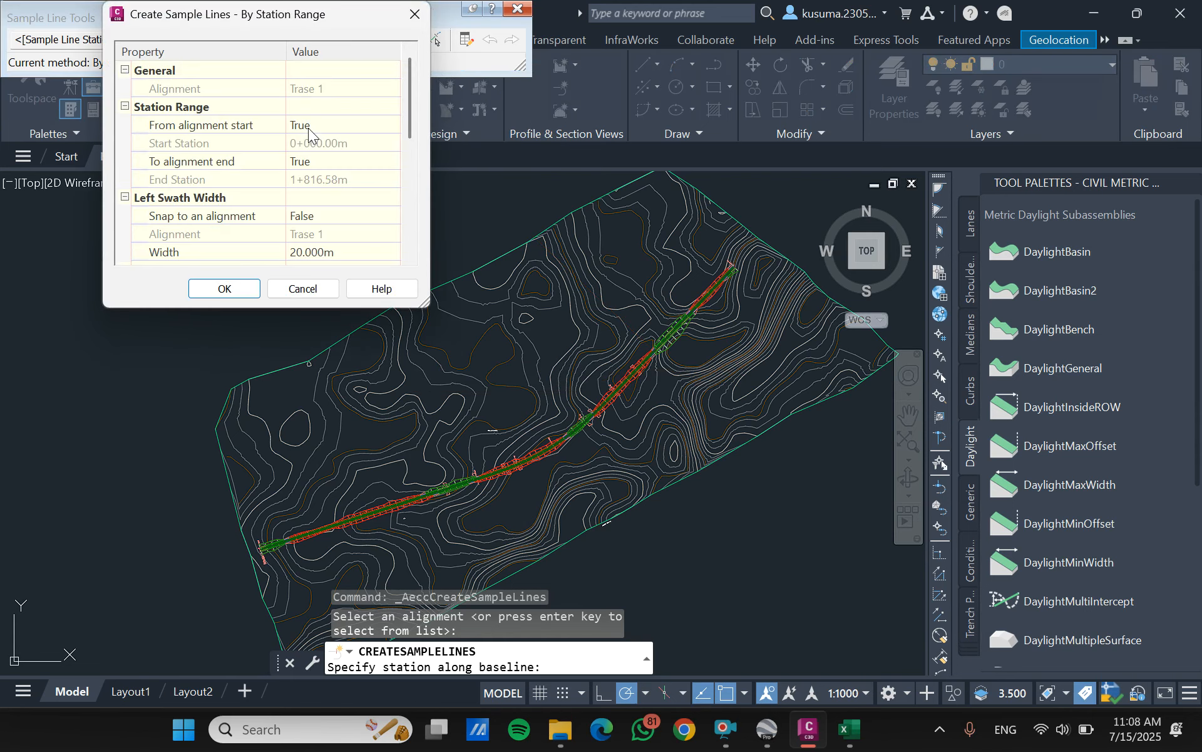
scroll(309, 133, "down", 5)
scroll(285, 190, "up", 5)
scroll(304, 191, "down", 5)
scroll(294, 197, "up", 3)
left_click(336, 126)
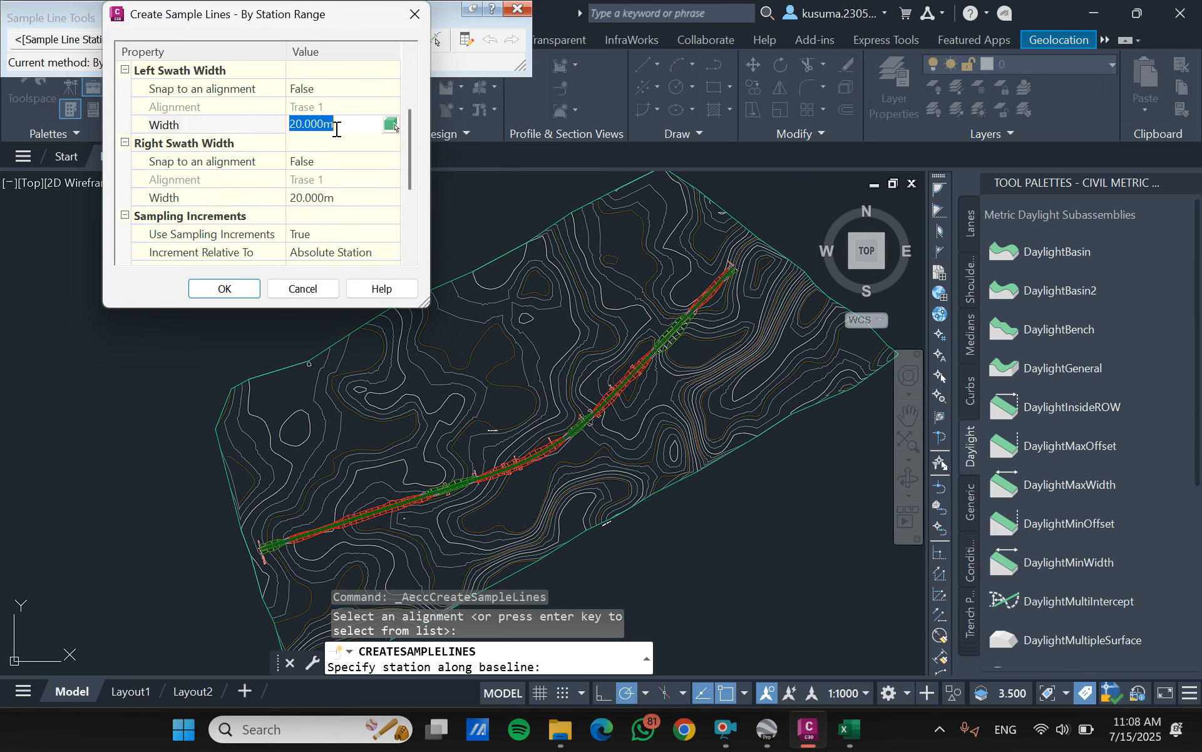
type("10")
left_click(329, 197)
type("1")
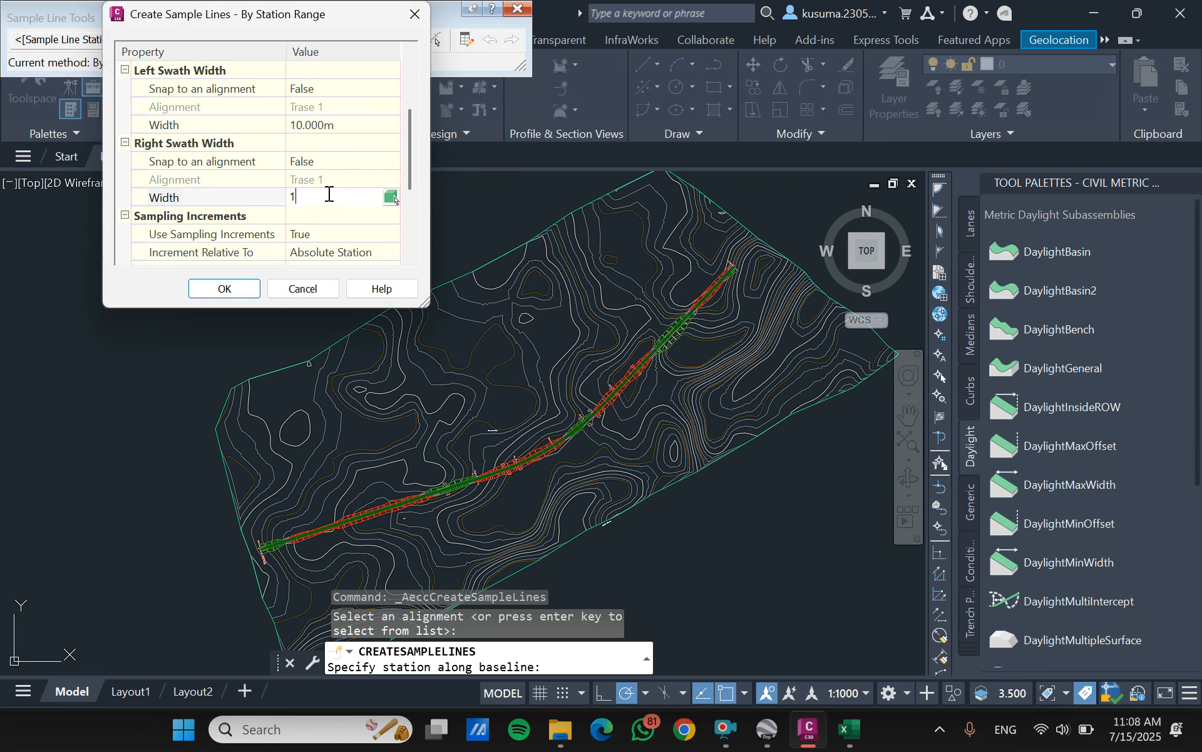
- Set the sampling increments to 50 m along tangents, 25 m along curves and 25 m along spirals
scroll(327, 231, "down", 3)
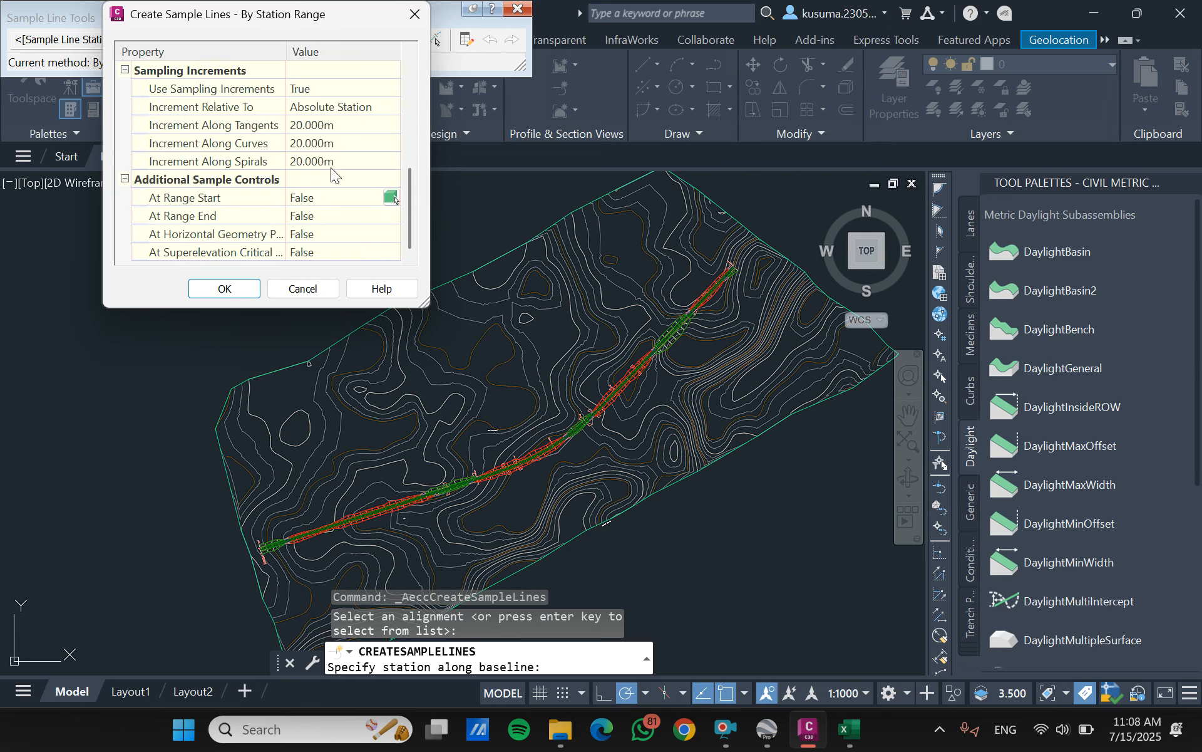
left_click(342, 126)
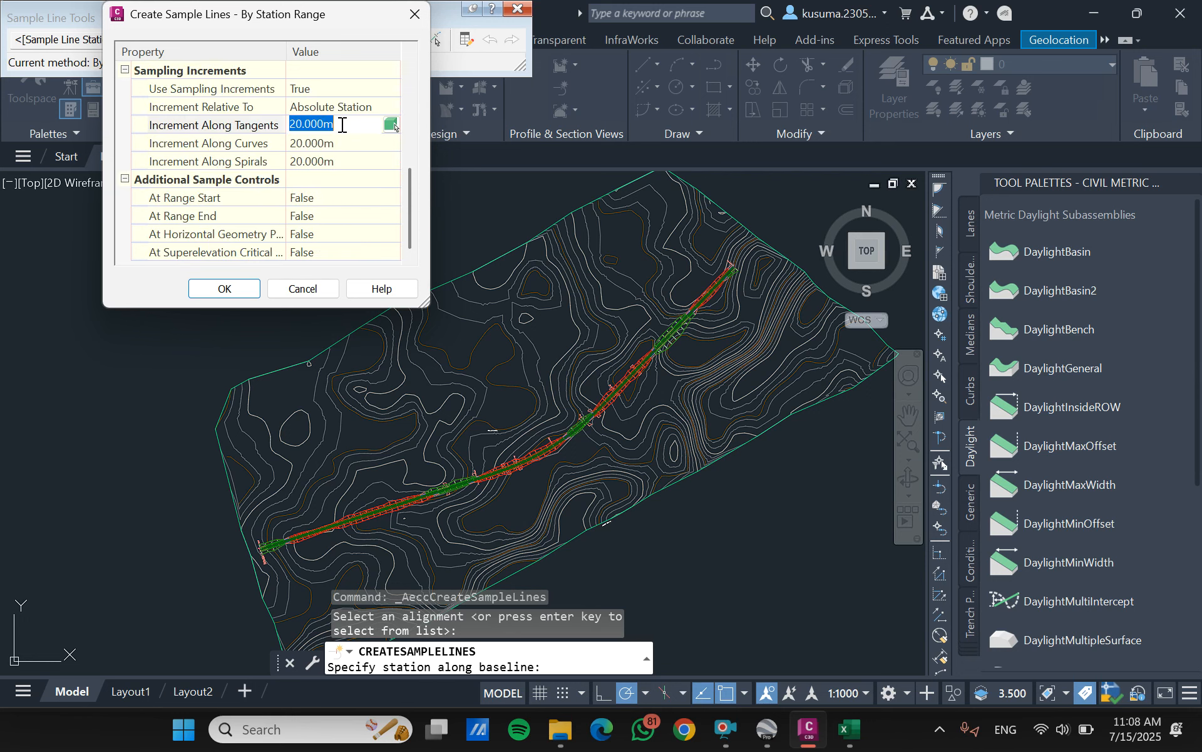
type("50")
left_click(350, 148)
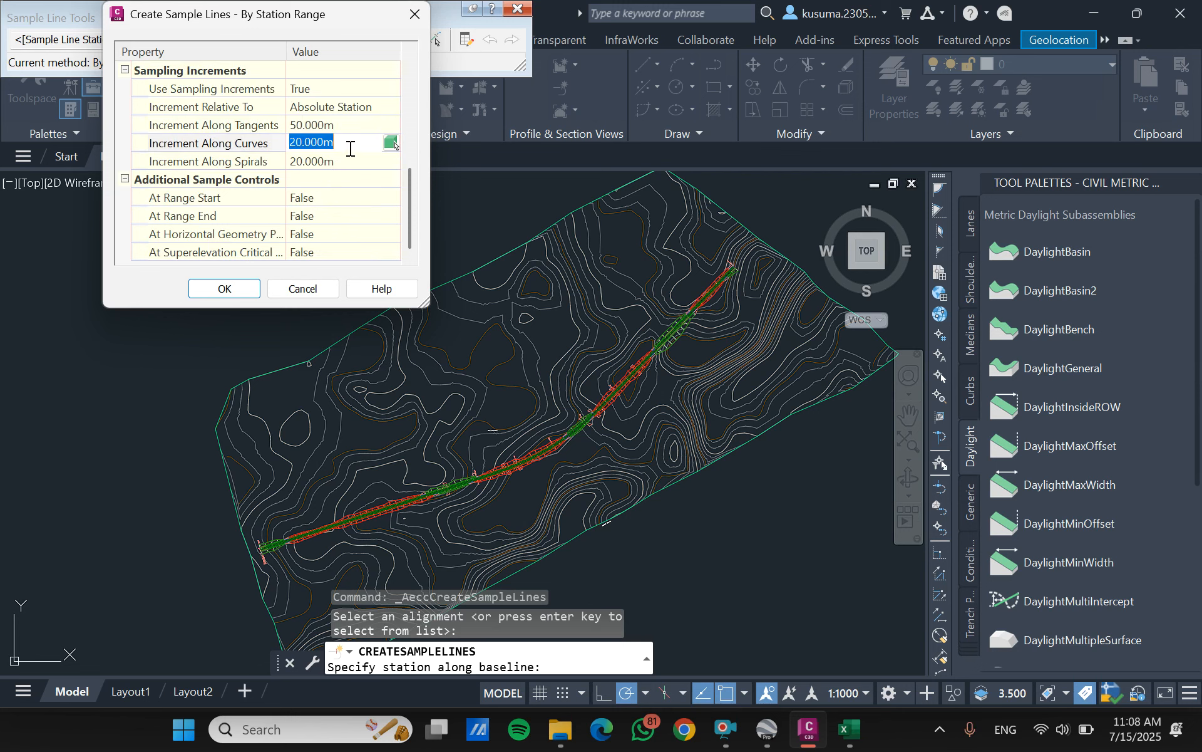
type("2")
left_click(357, 161)
type("25")
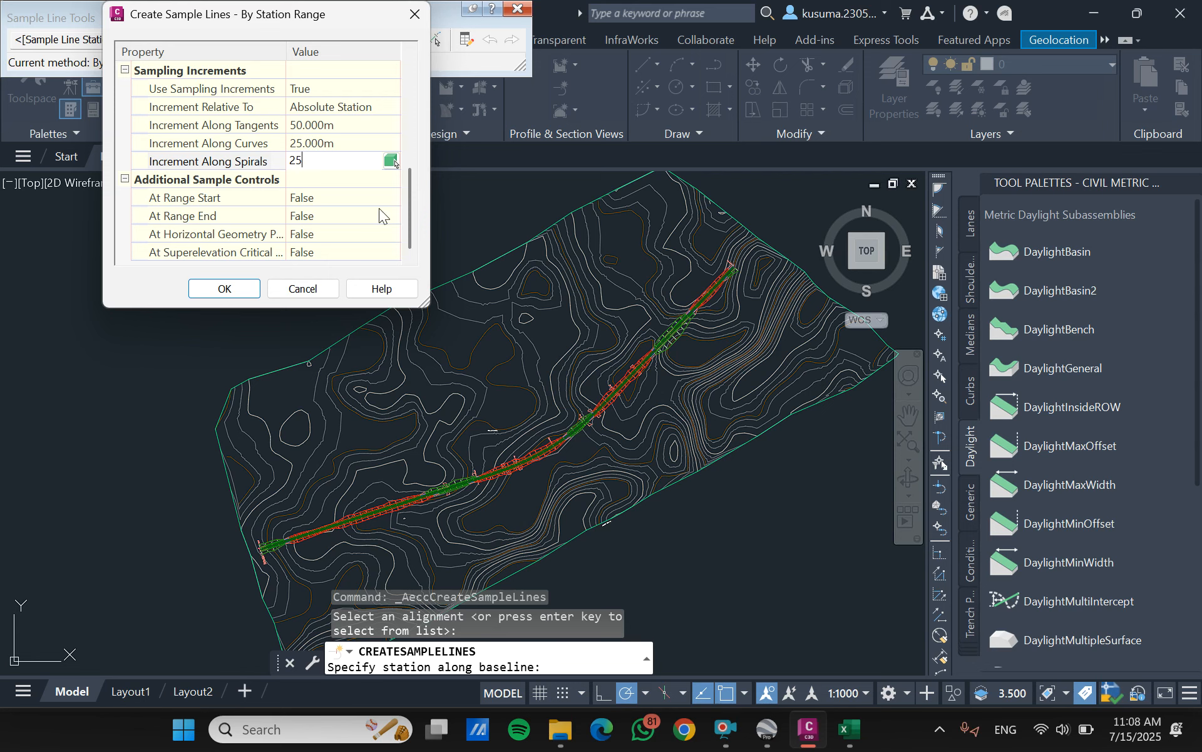
- Enable additional sample lines at the range start and range end by setting both to True
left_click(368, 197)
left_click(368, 197)
left_click(325, 226)
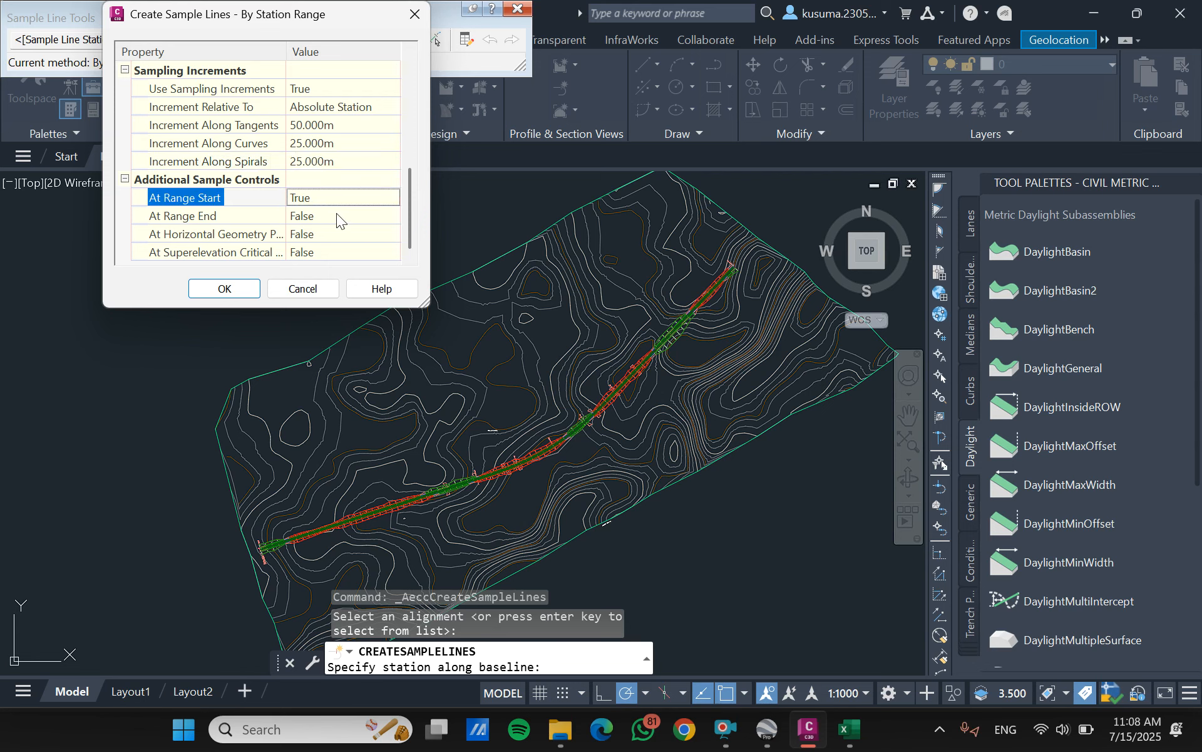
left_click(351, 216)
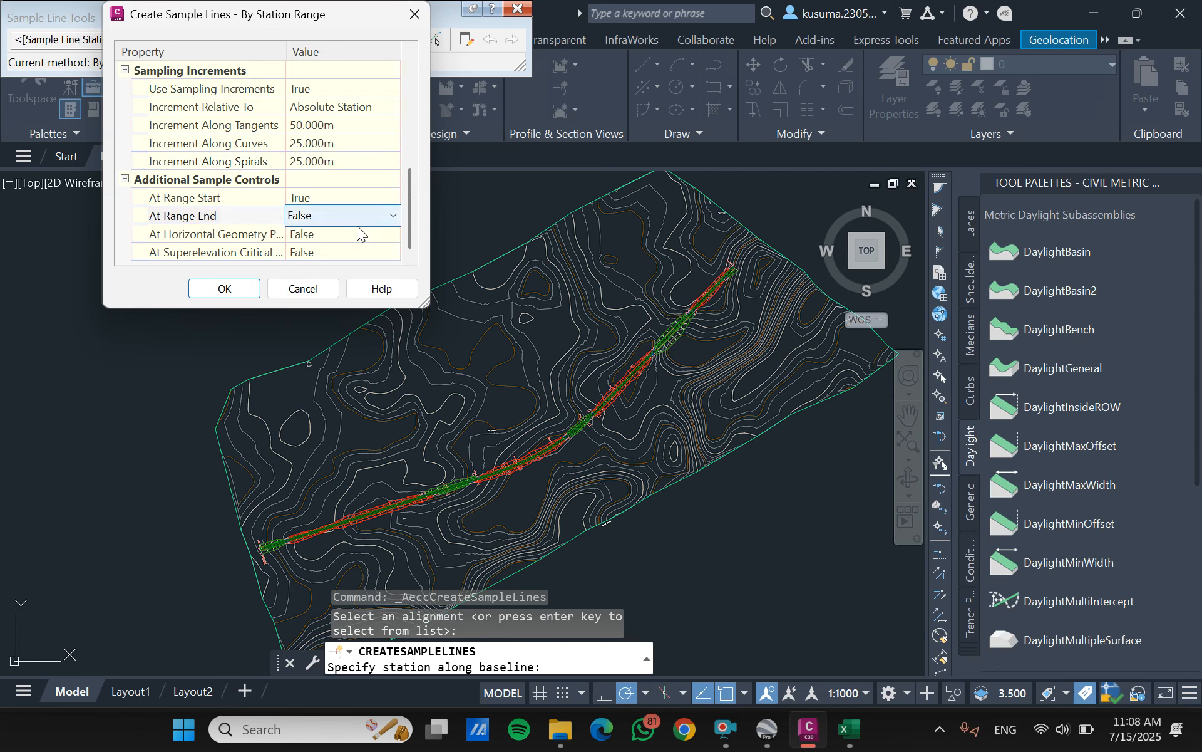
left_click(360, 217)
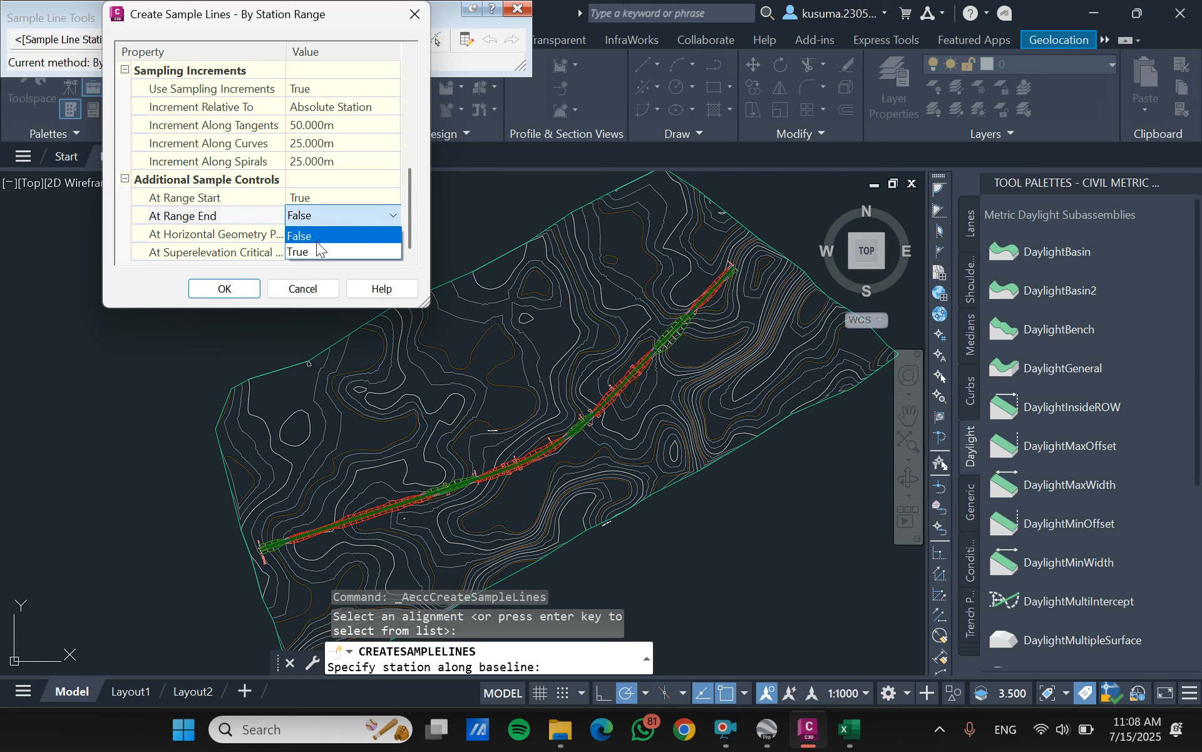
left_click(317, 245)
- Enable sampling at horizontal geometry points and superelevation critical stations, then generate the sample lines and end the command
left_click(343, 233)
left_click(353, 236)
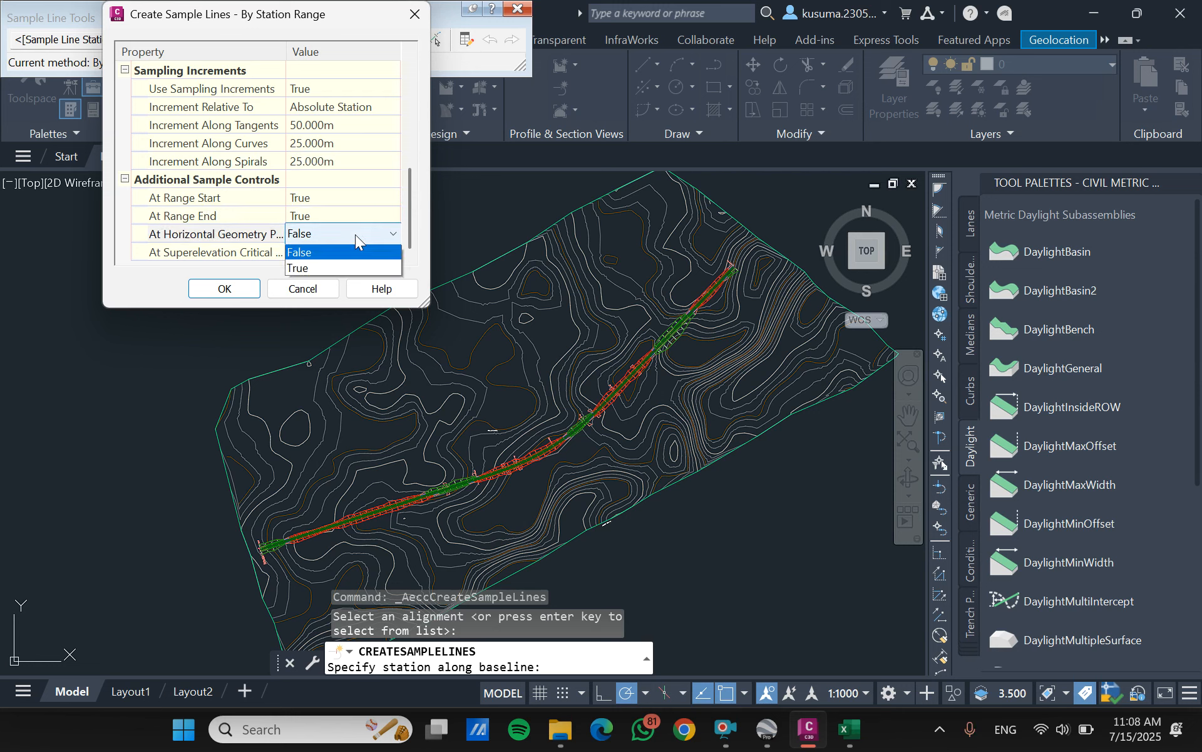
left_click(328, 265)
left_click(342, 253)
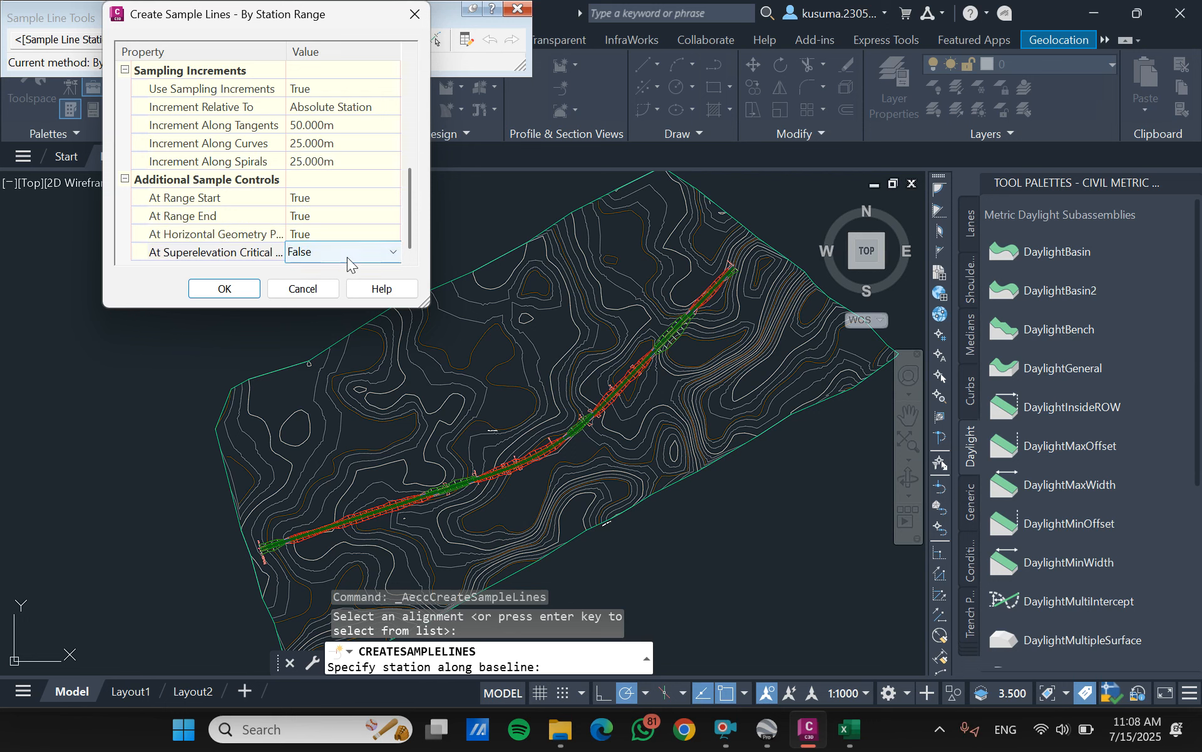
left_click(347, 256)
left_click(299, 288)
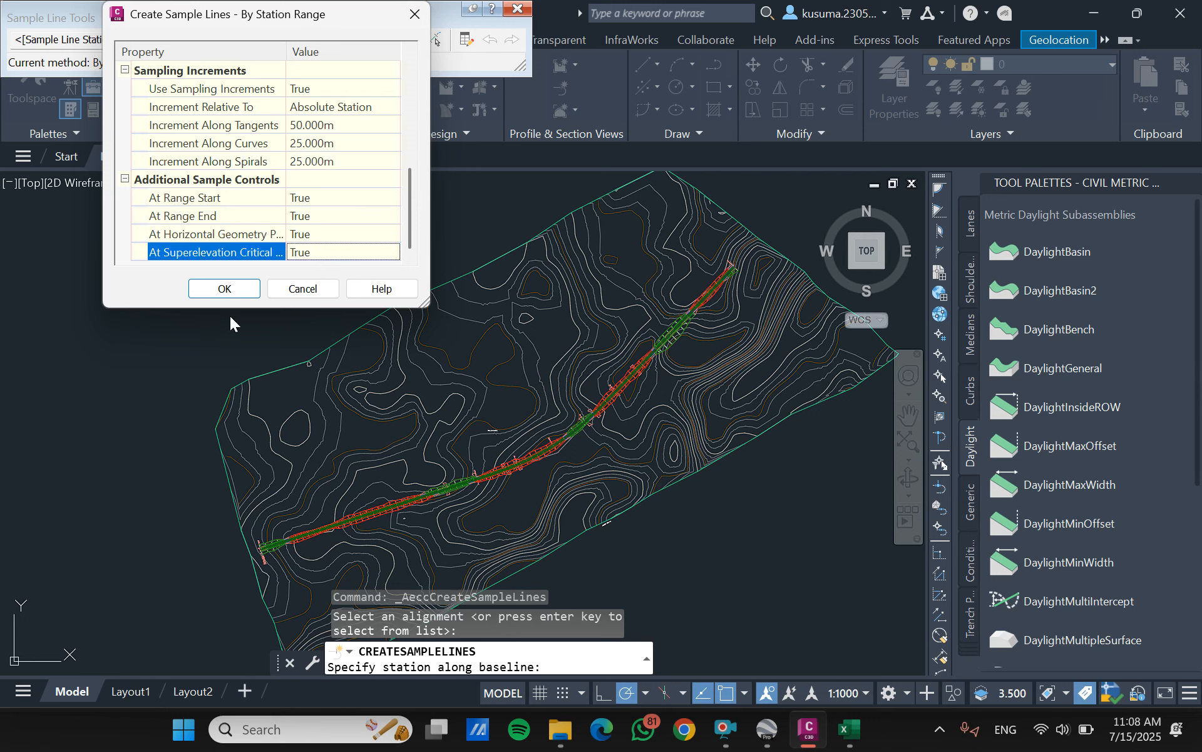
left_click(225, 289)
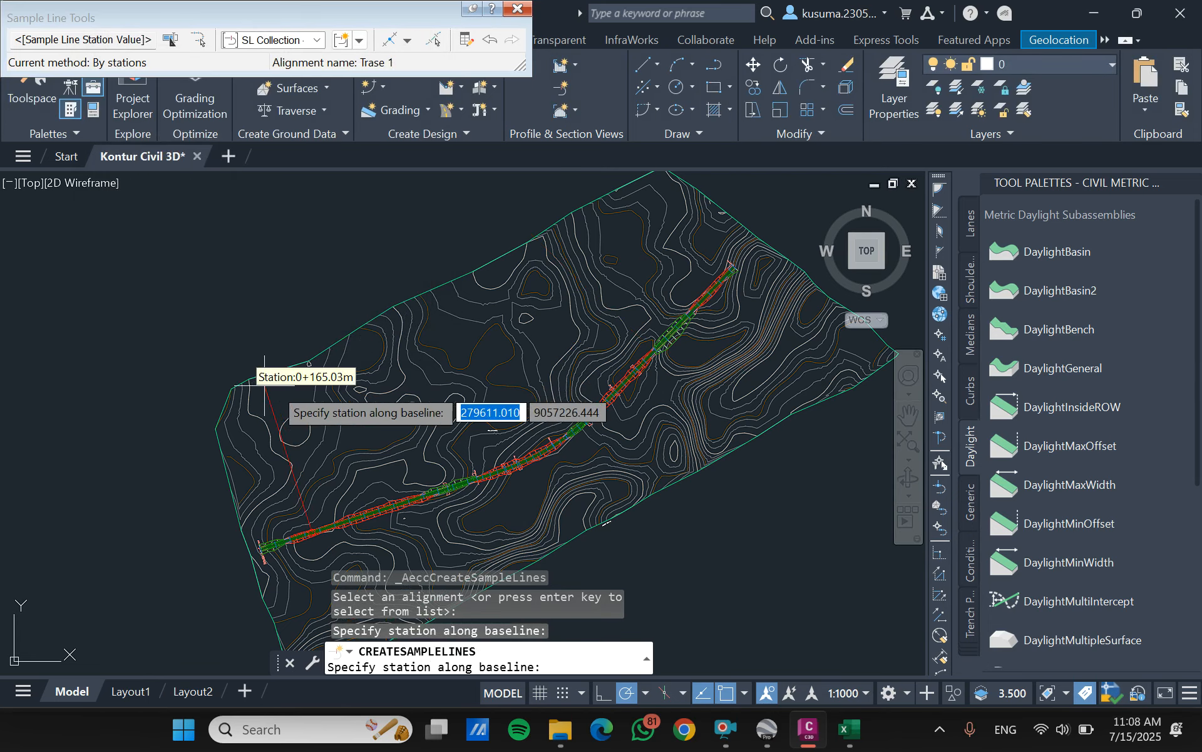
key("Return")
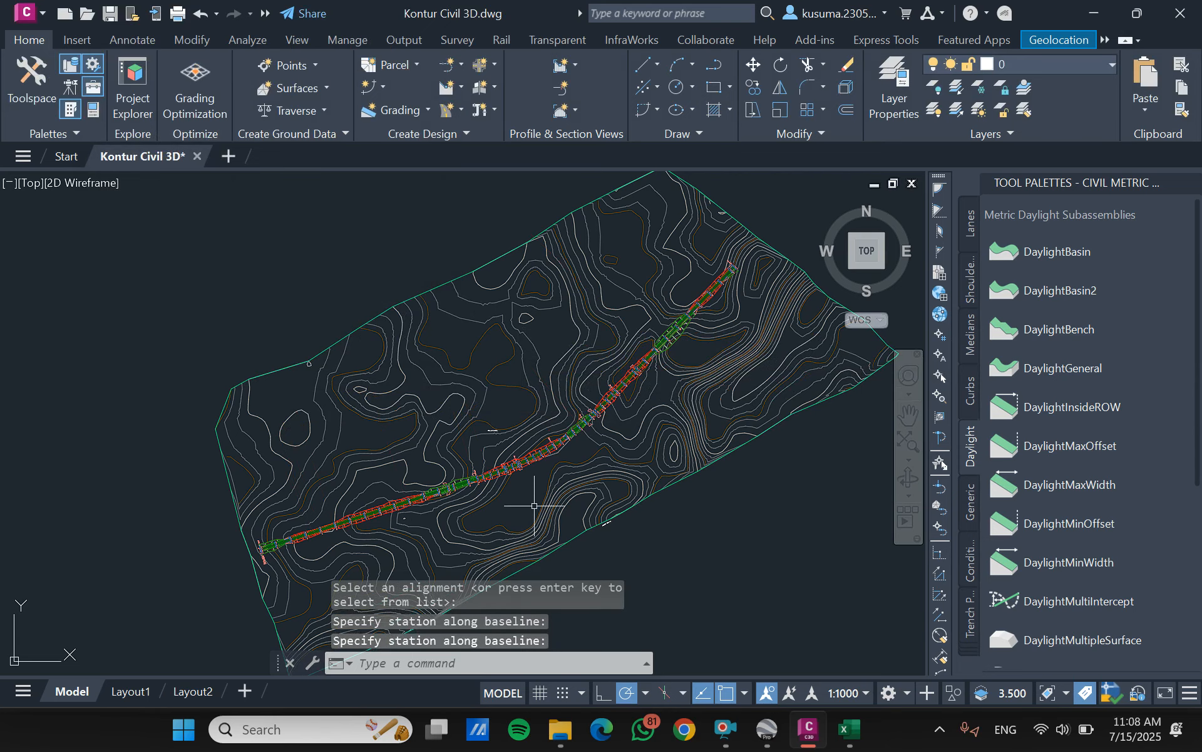
scroll(521, 480, "up", 4)
scroll(520, 479, "up", 2)
scroll(512, 426, "up", 3)
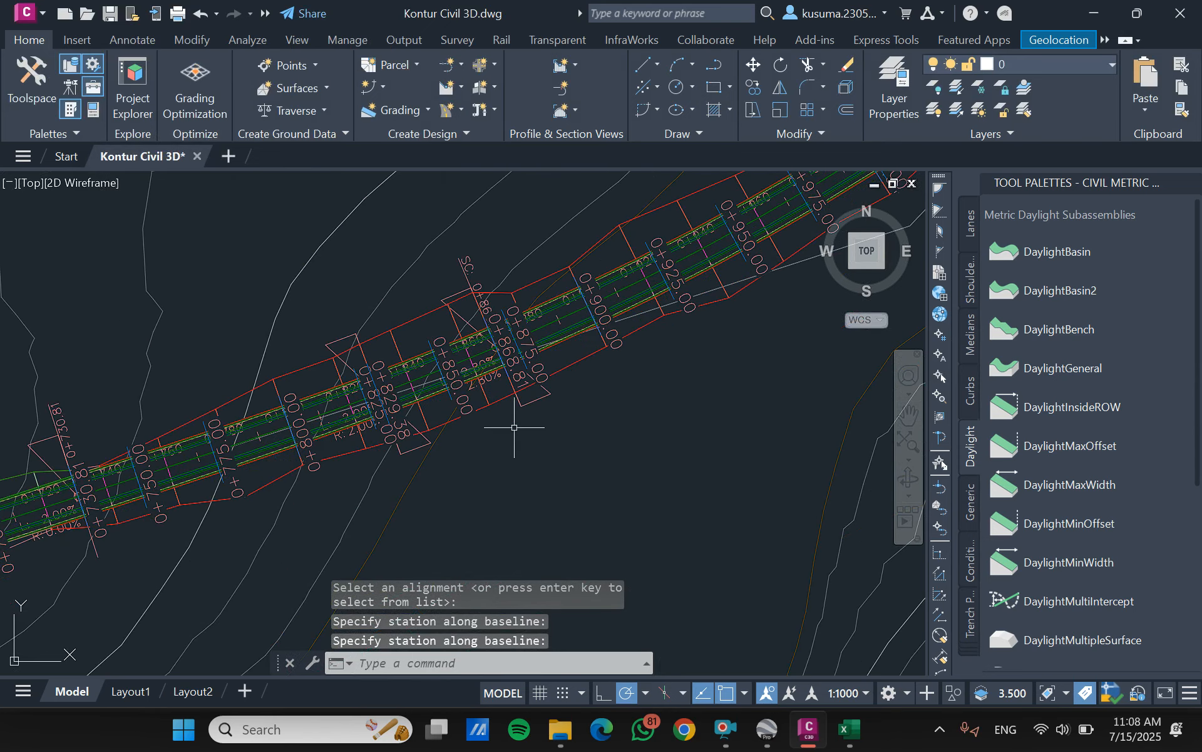
mouse_move(515, 427)
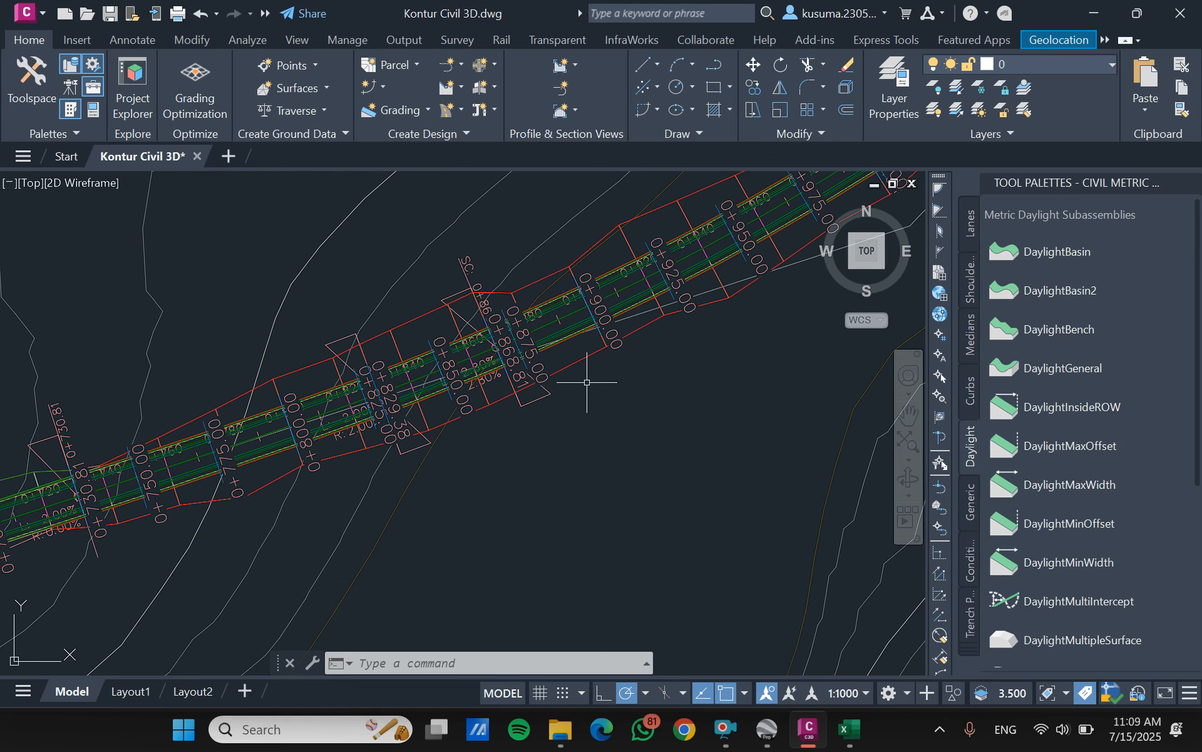
scroll(587, 382, "down", 2)
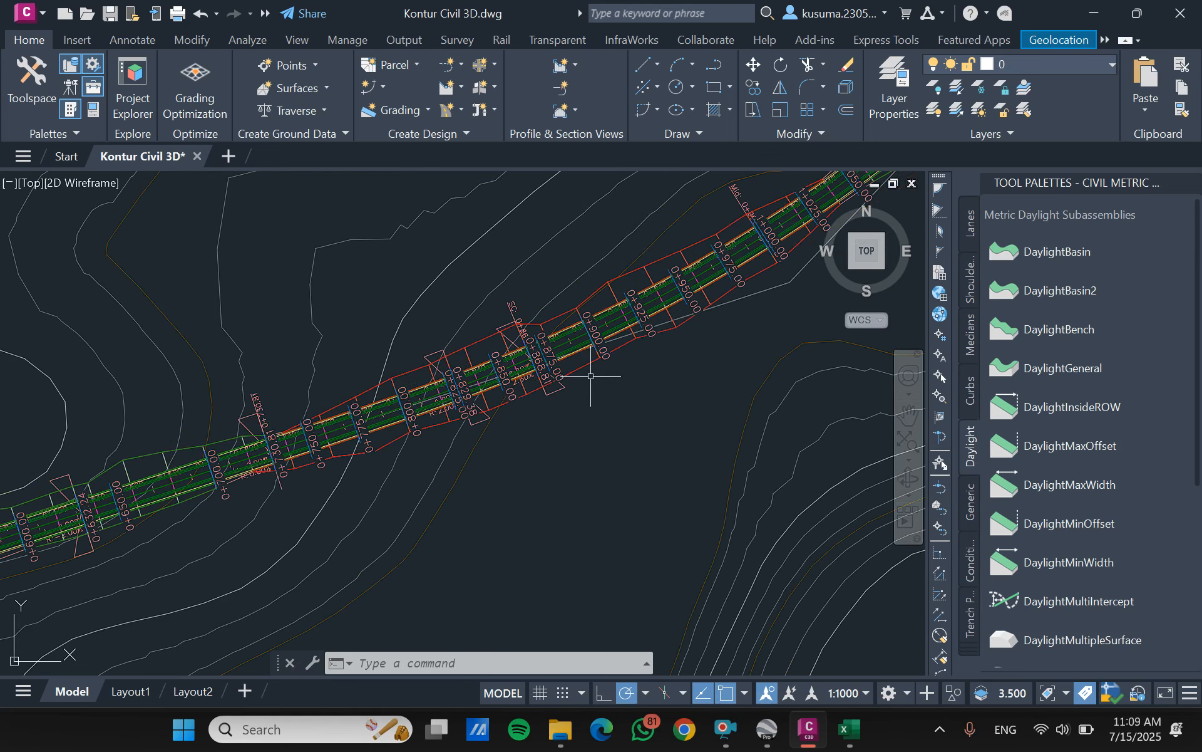
- Hide the tool palettes and create multiple section views for Trase 1 with SL Collection - 1, placing their origin below the profile view
left_click(71, 112)
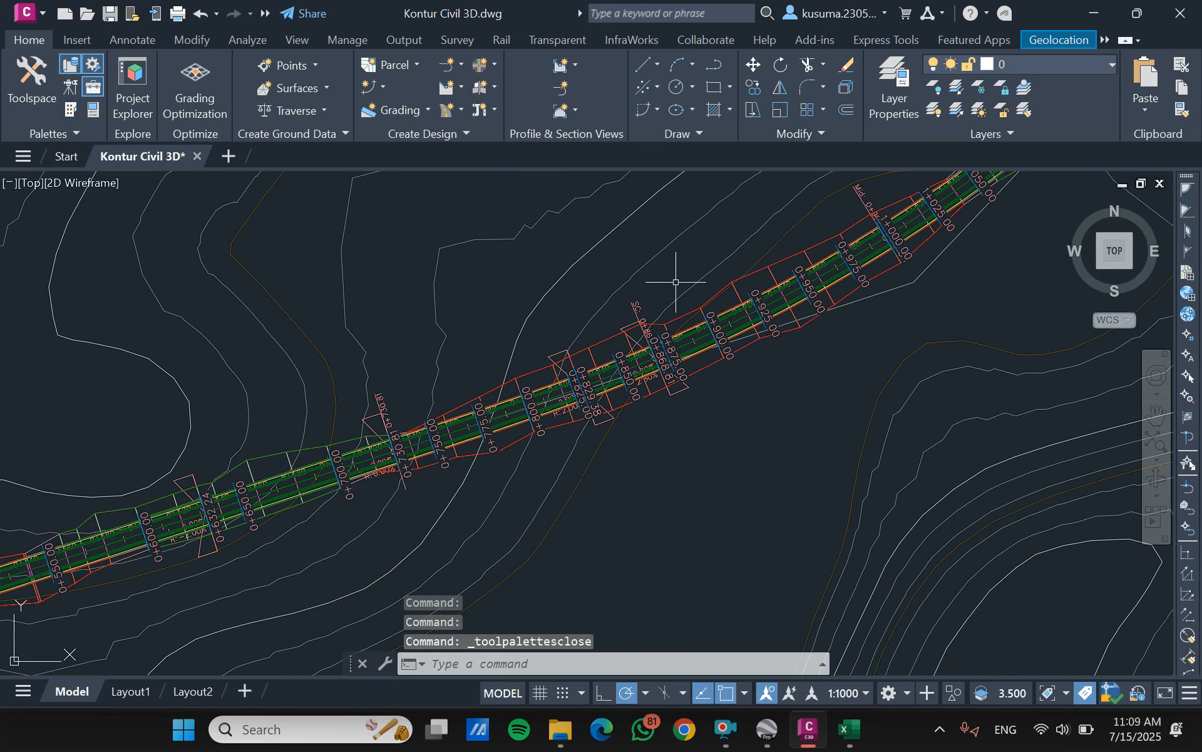
left_click(574, 110)
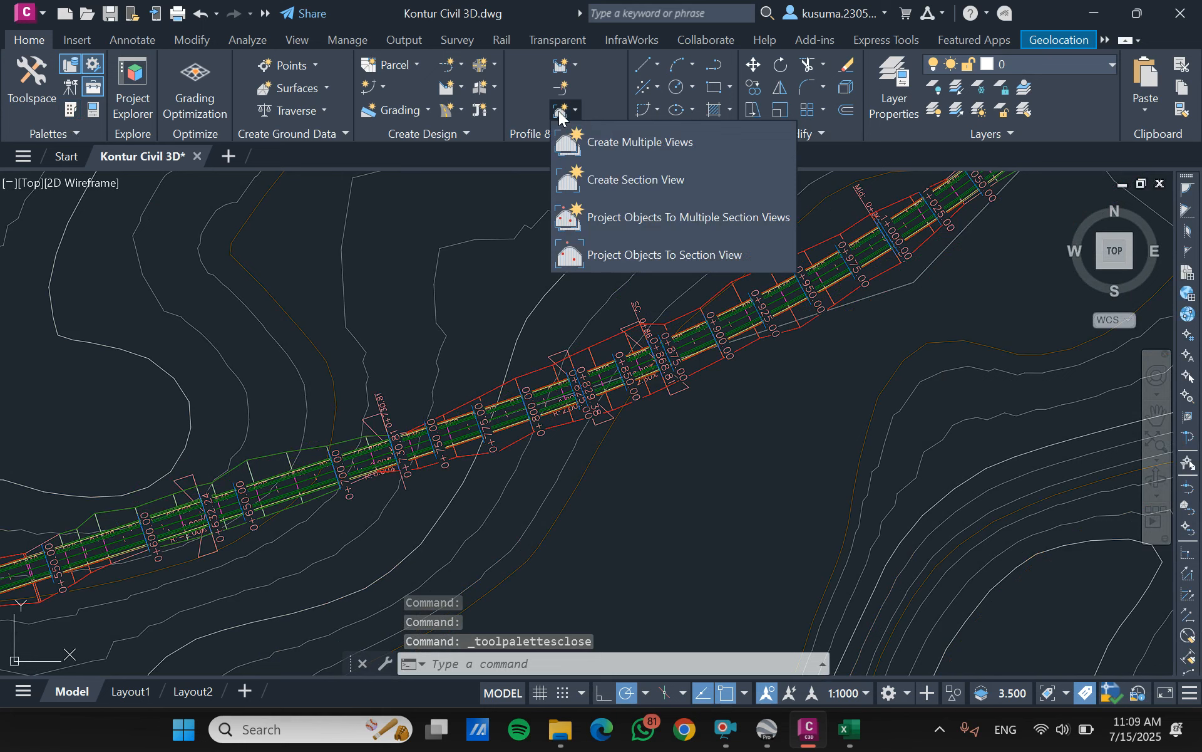
left_click(635, 150)
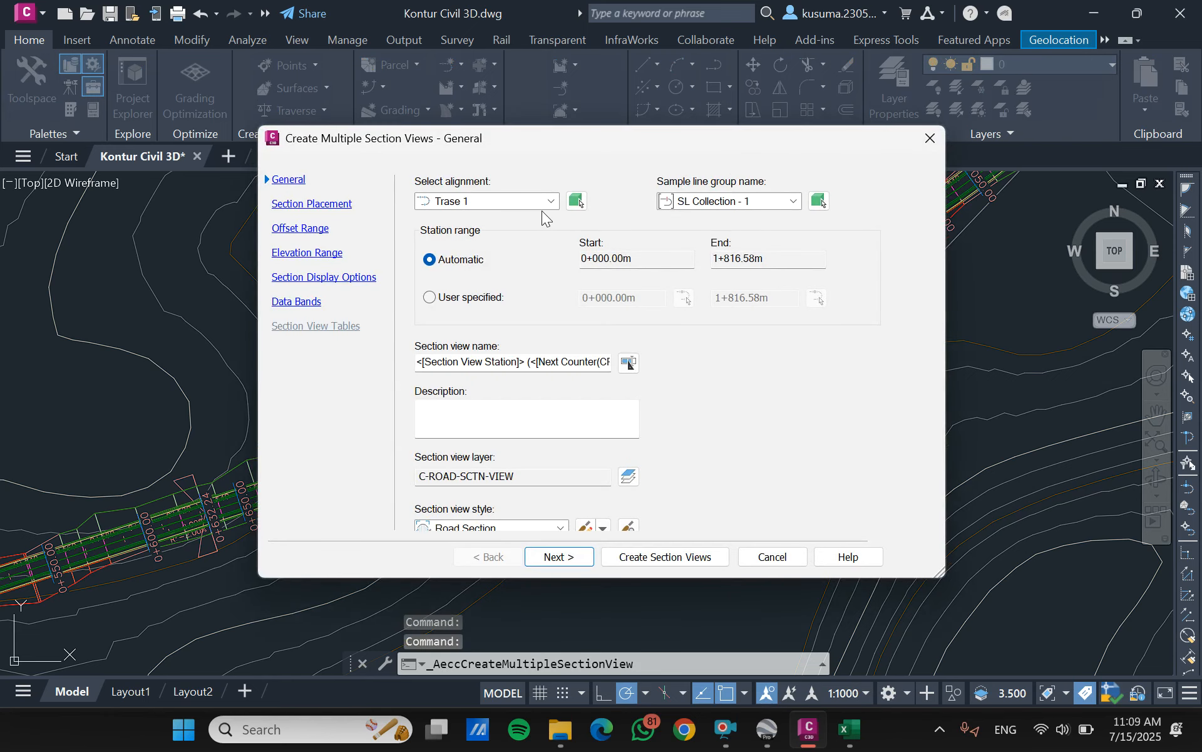
left_click(542, 201)
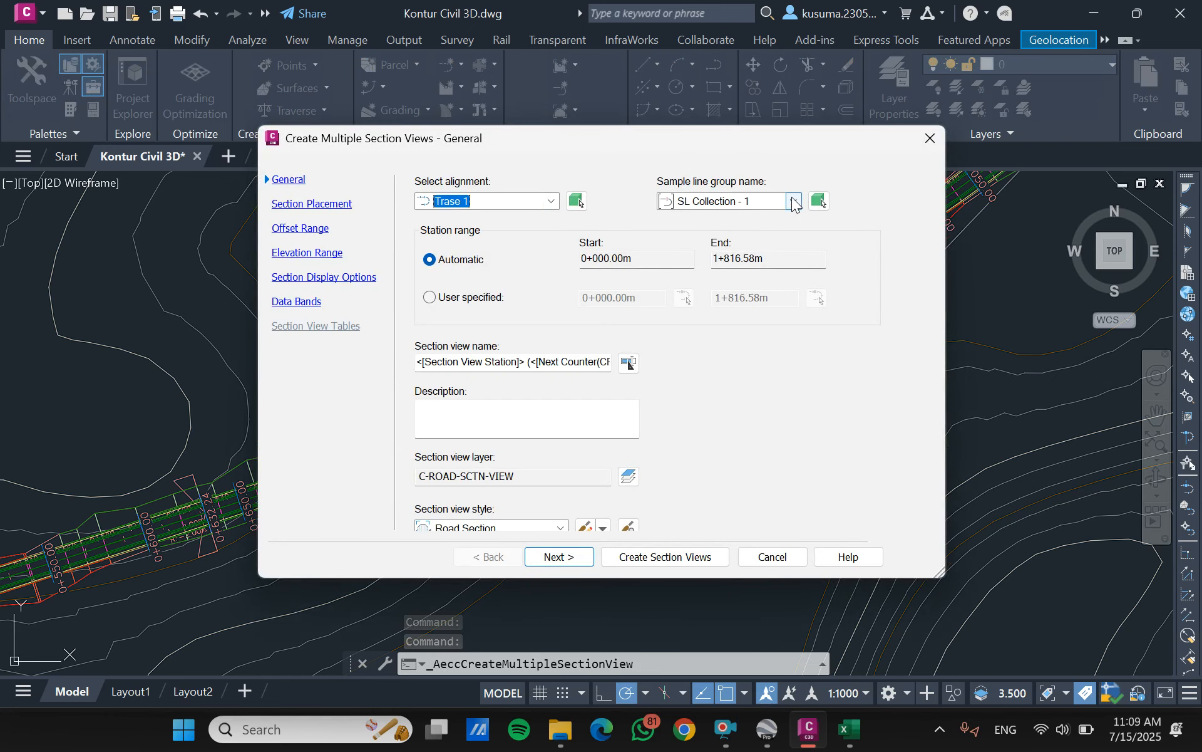
left_click(794, 201)
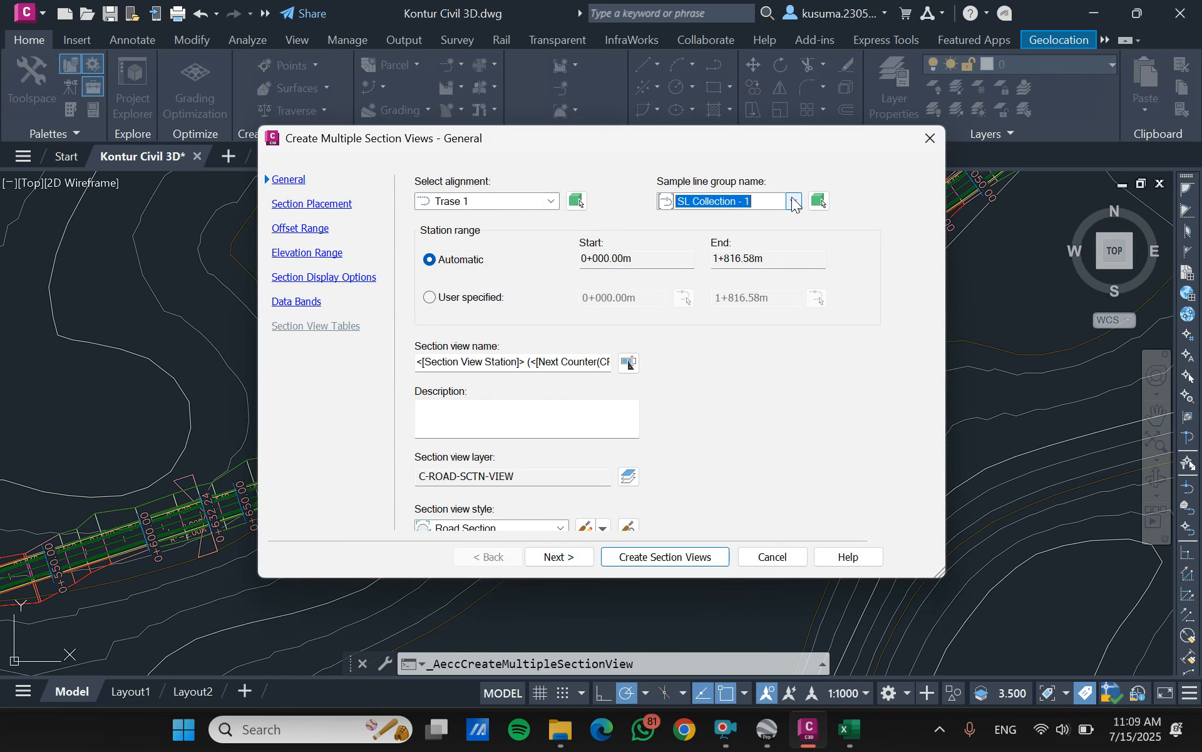
left_click(644, 559)
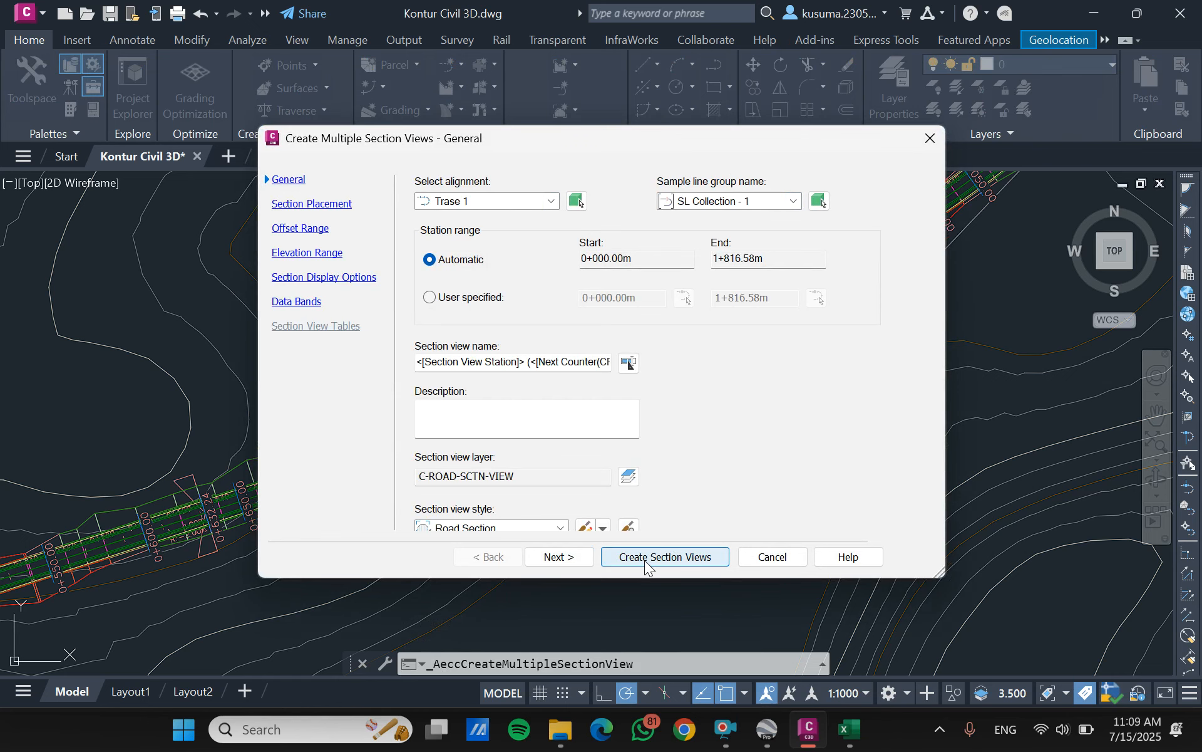
scroll(721, 398, "down", 8)
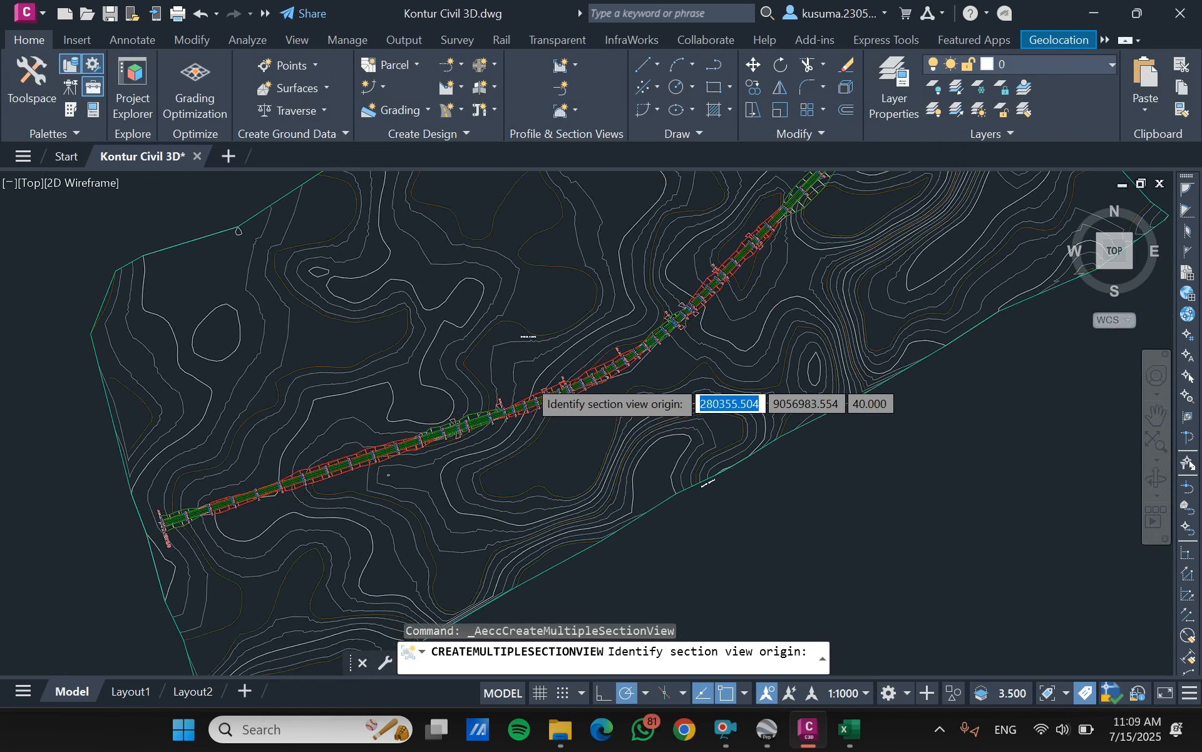
scroll(528, 378, "down", 2)
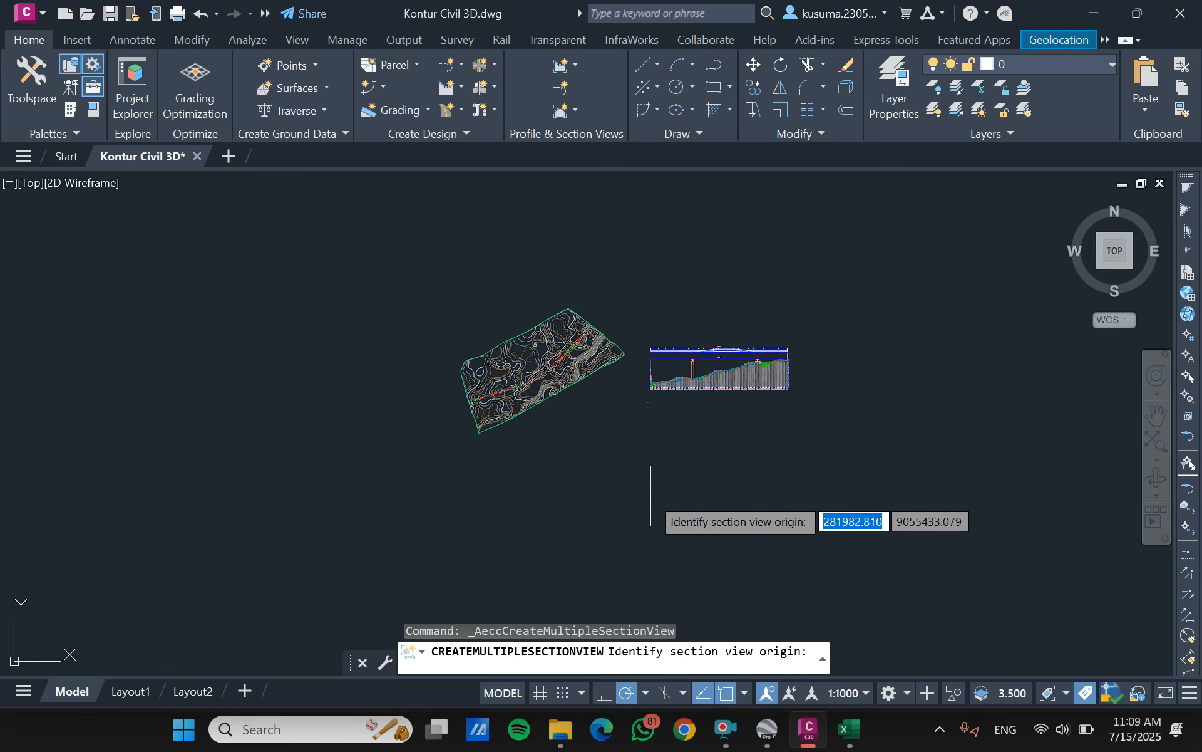
left_click(647, 492)
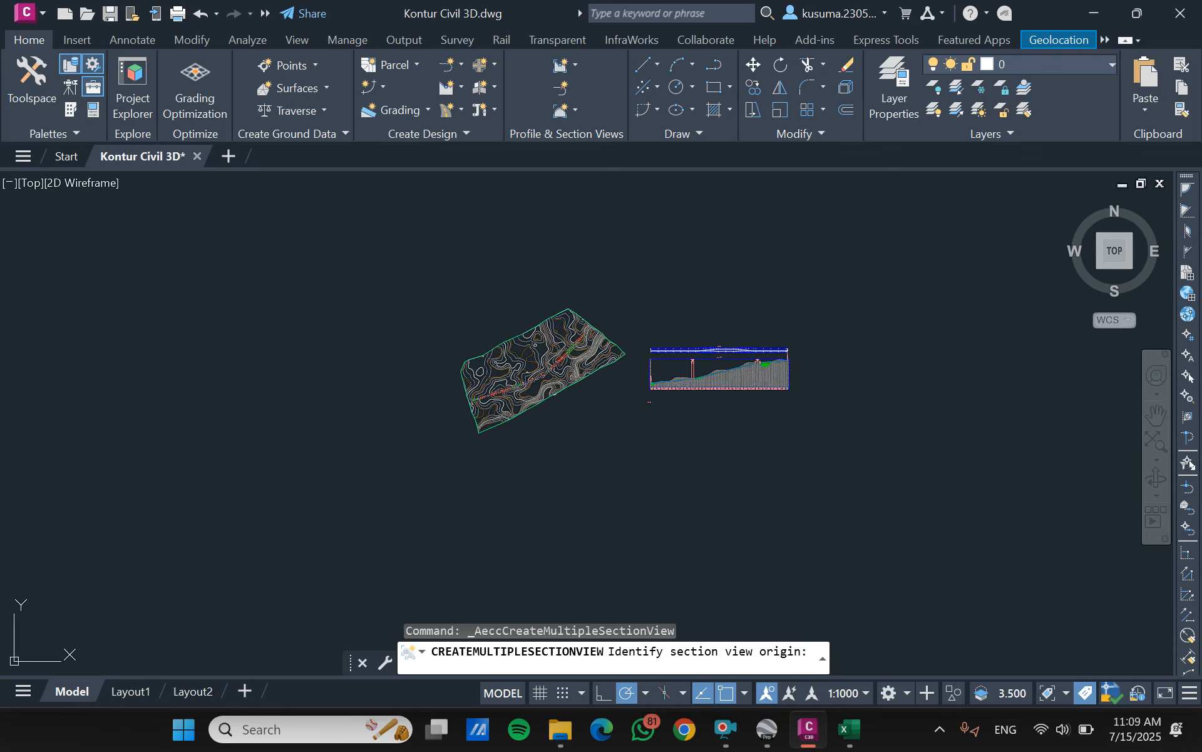
- Examine the generated cross-section views of Trase 1, comparing the ground line and road section at individual stations and the sheet layout
scroll(654, 447, "up", 8)
scroll(687, 357, "up", 8)
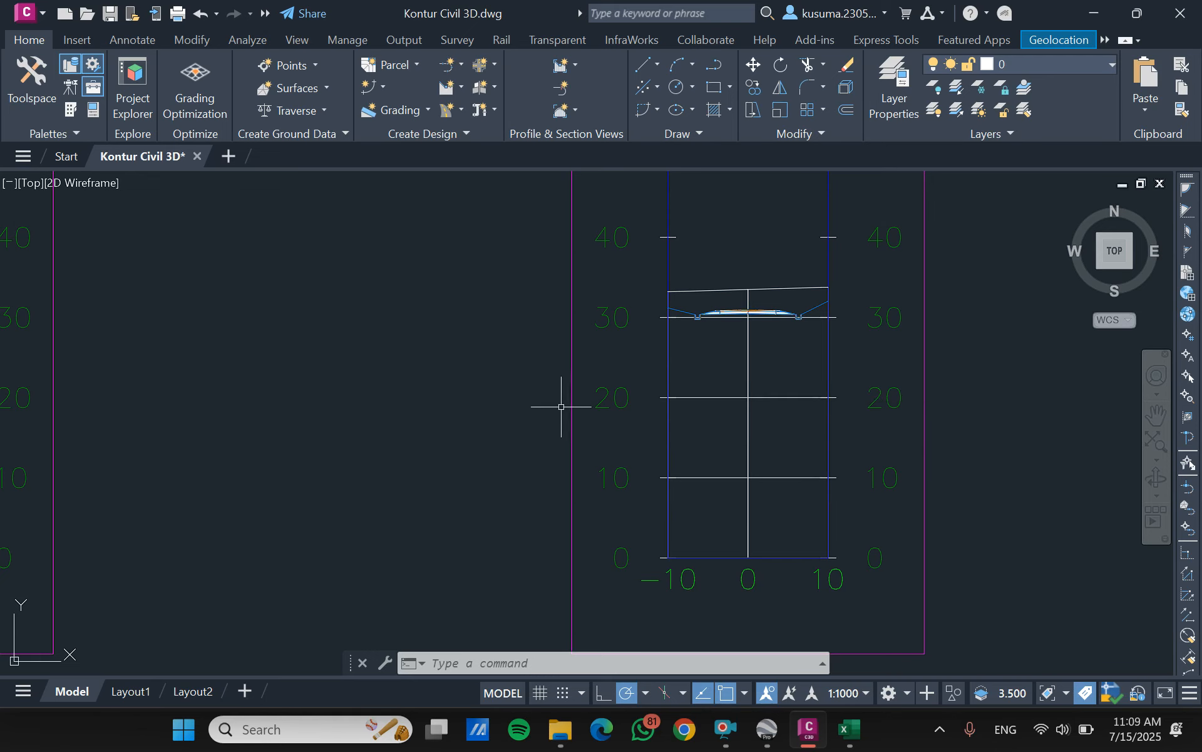
scroll(679, 384, "down", 5)
scroll(282, 336, "up", 4)
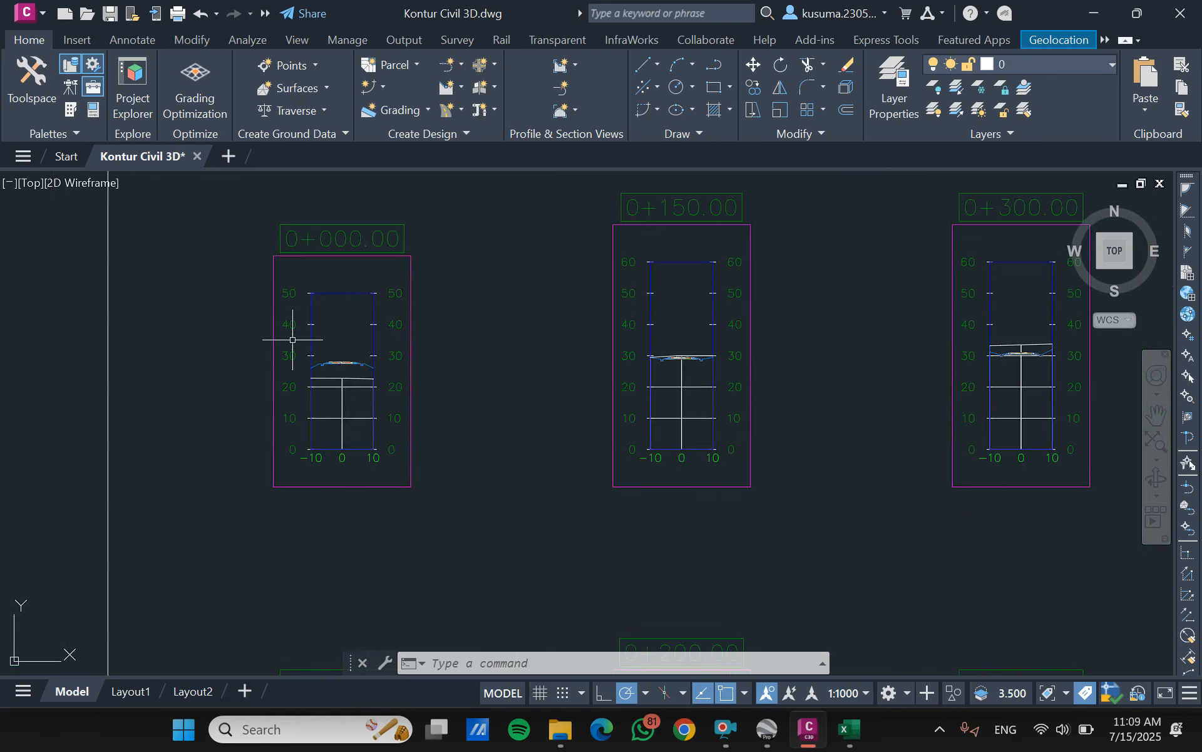
scroll(389, 387, "down", 6)
scroll(806, 371, "up", 8)
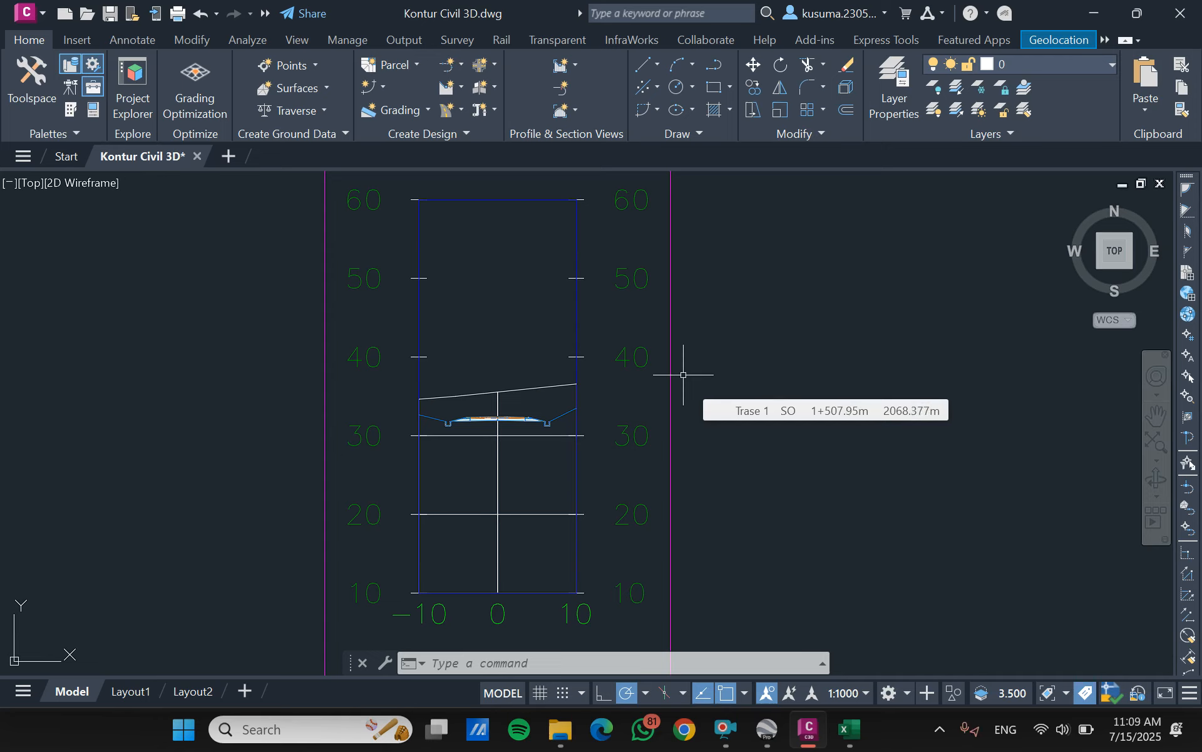
left_click(723, 730)
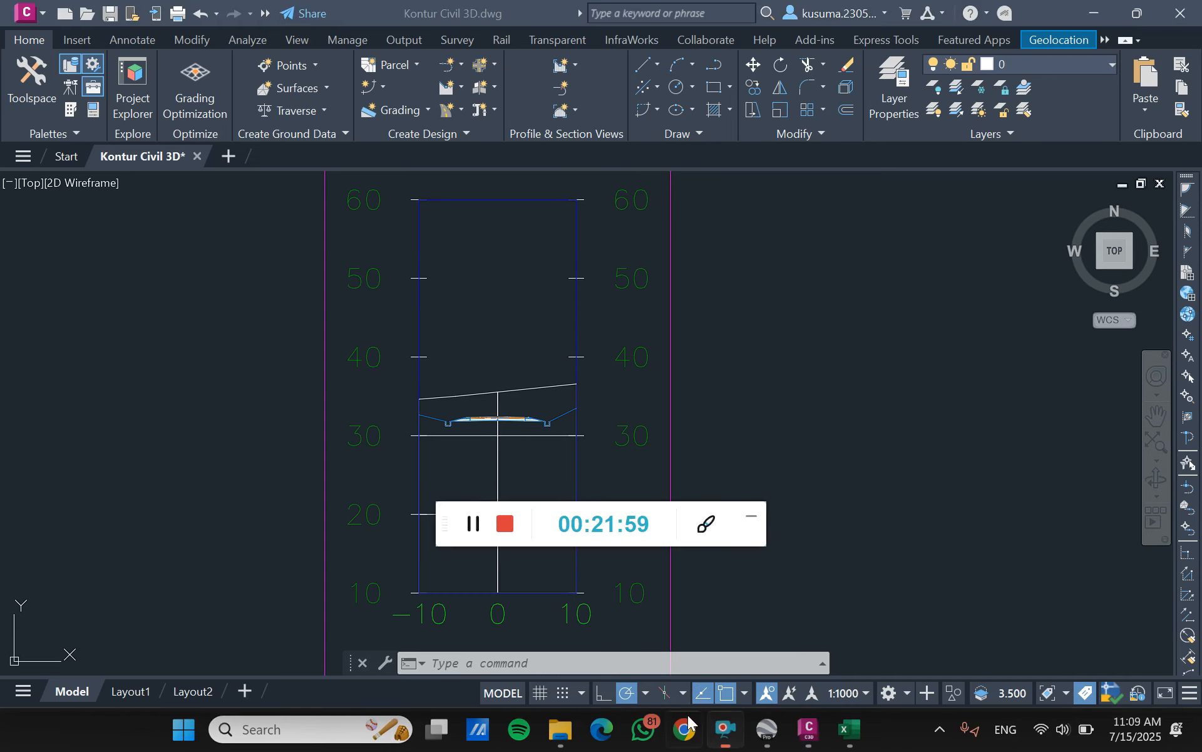
left_click(751, 516)
scroll(615, 352, "down", 5)
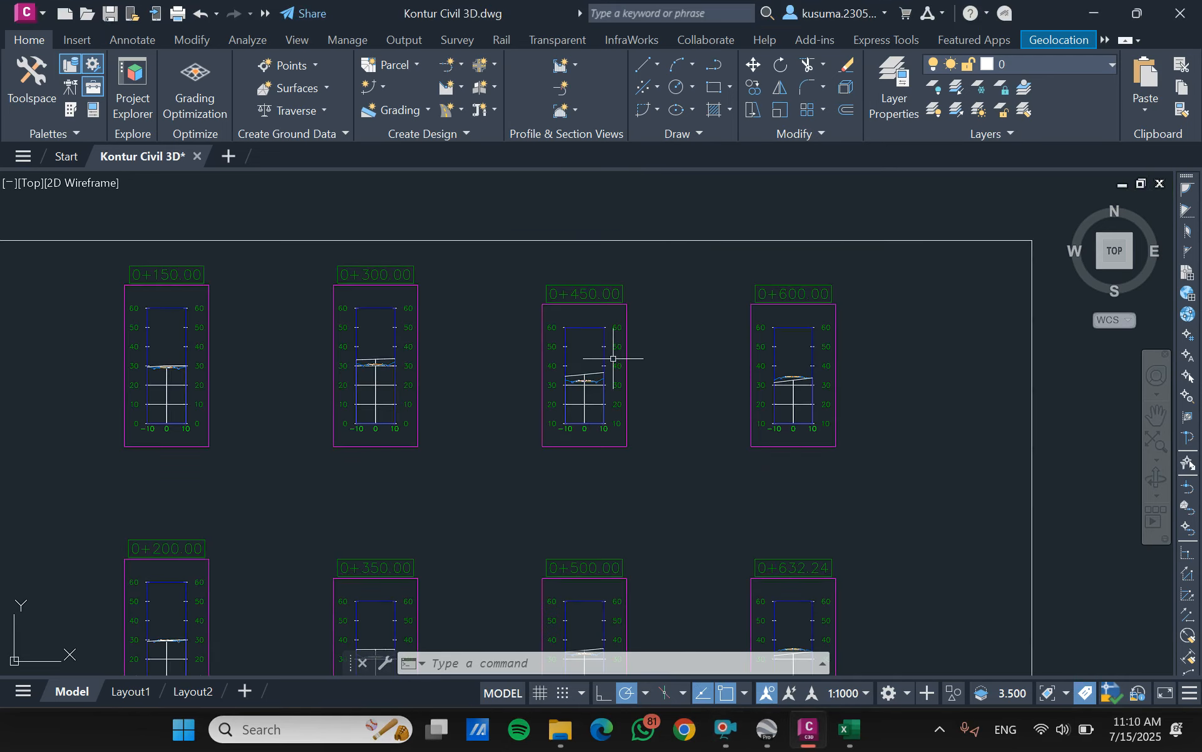
scroll(630, 346, "down", 2)
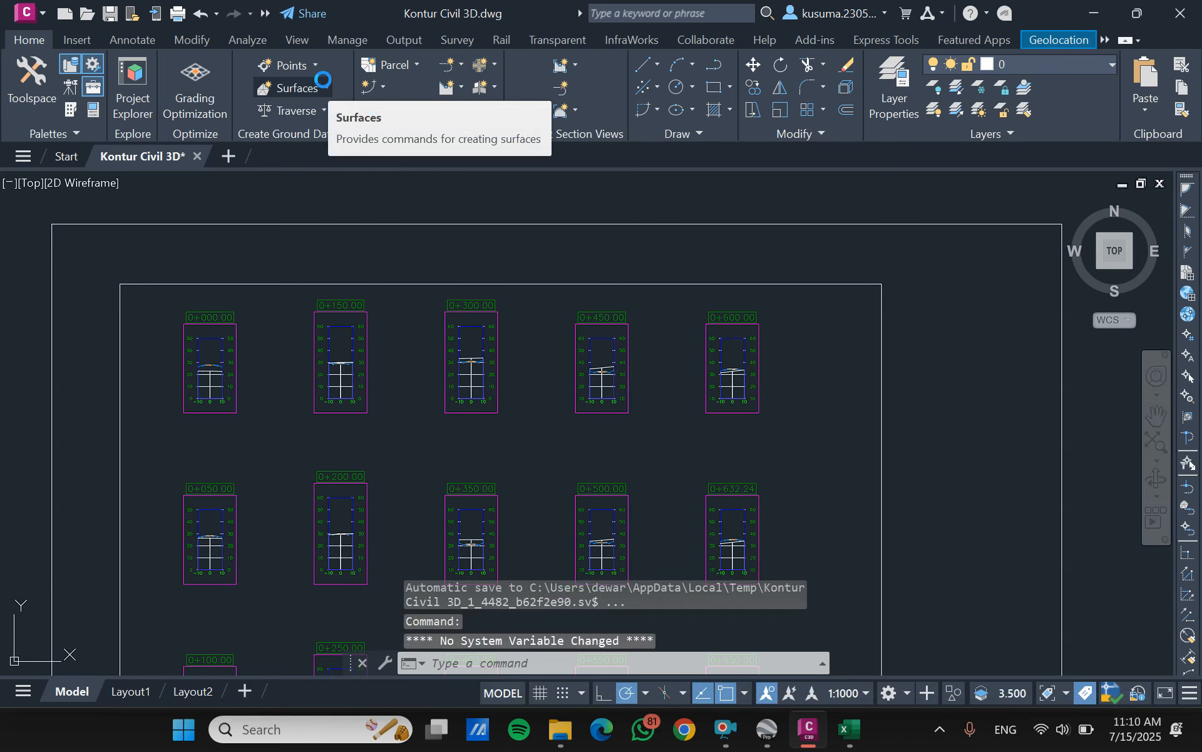
scroll(564, 314, "down", 6)
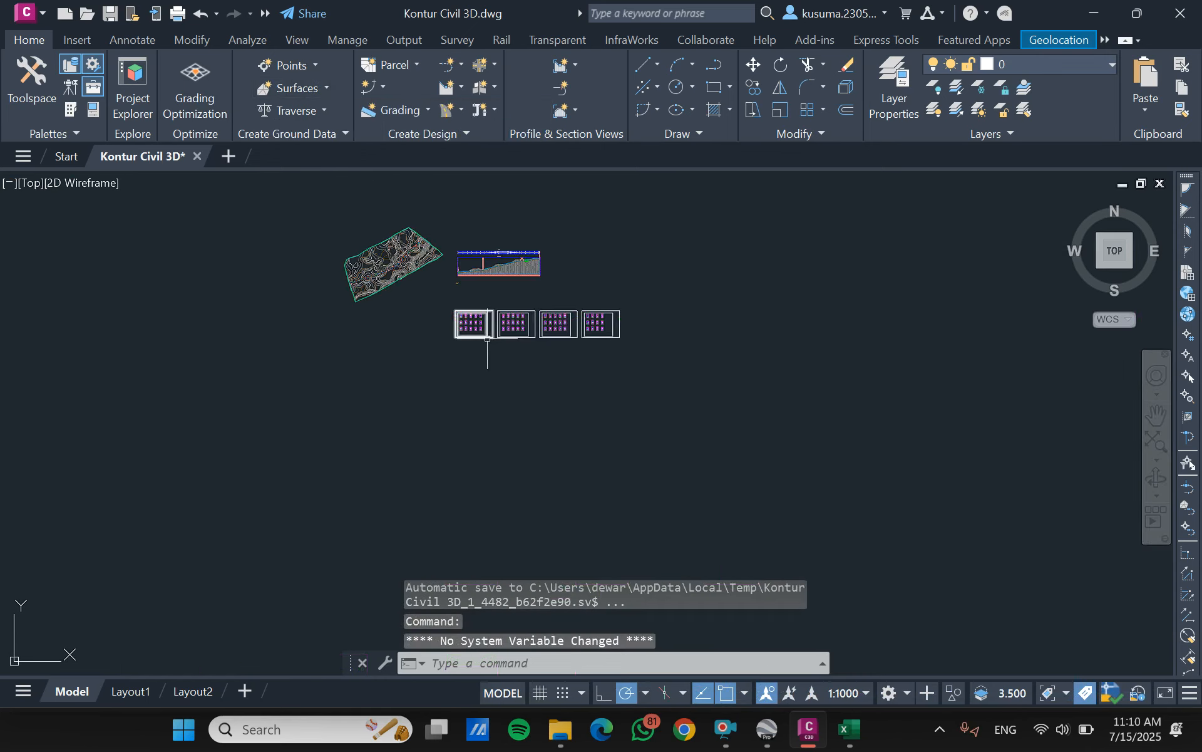
- Create a surface for corridor koridor 1 from Links data with code Top and enable adding it as breakline
scroll(396, 269, "up", 10)
scroll(396, 269, "up", 3)
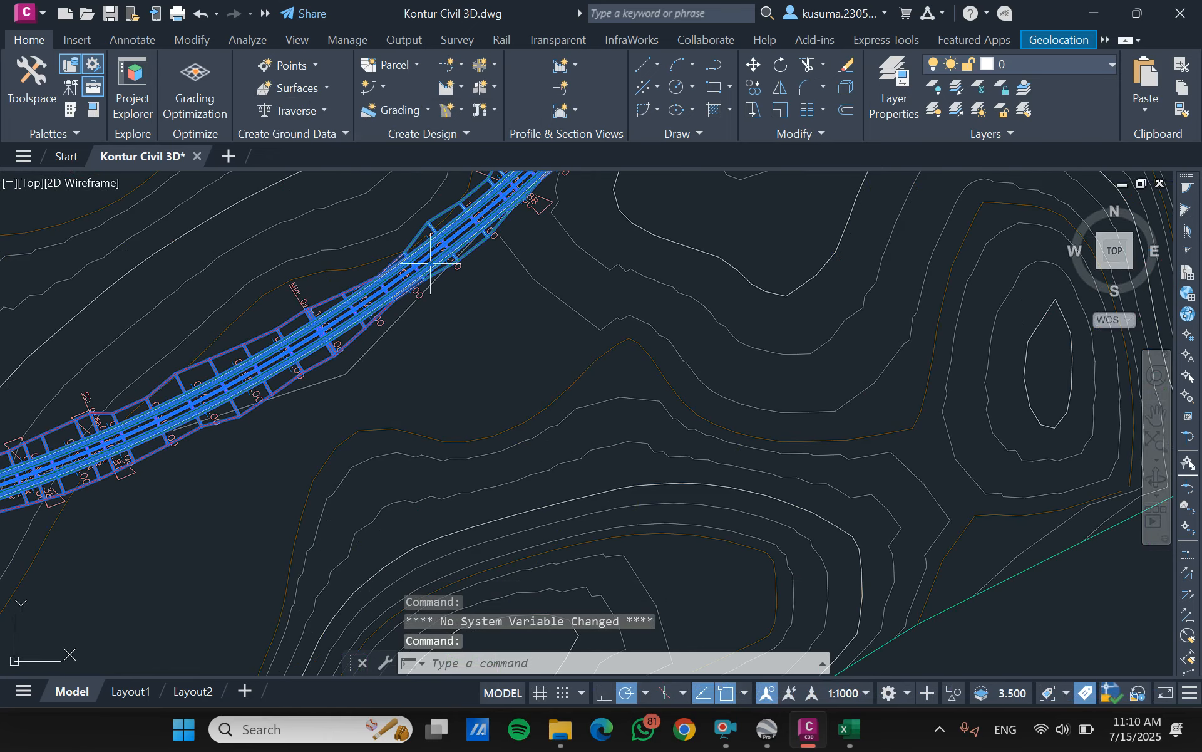
left_click(430, 264)
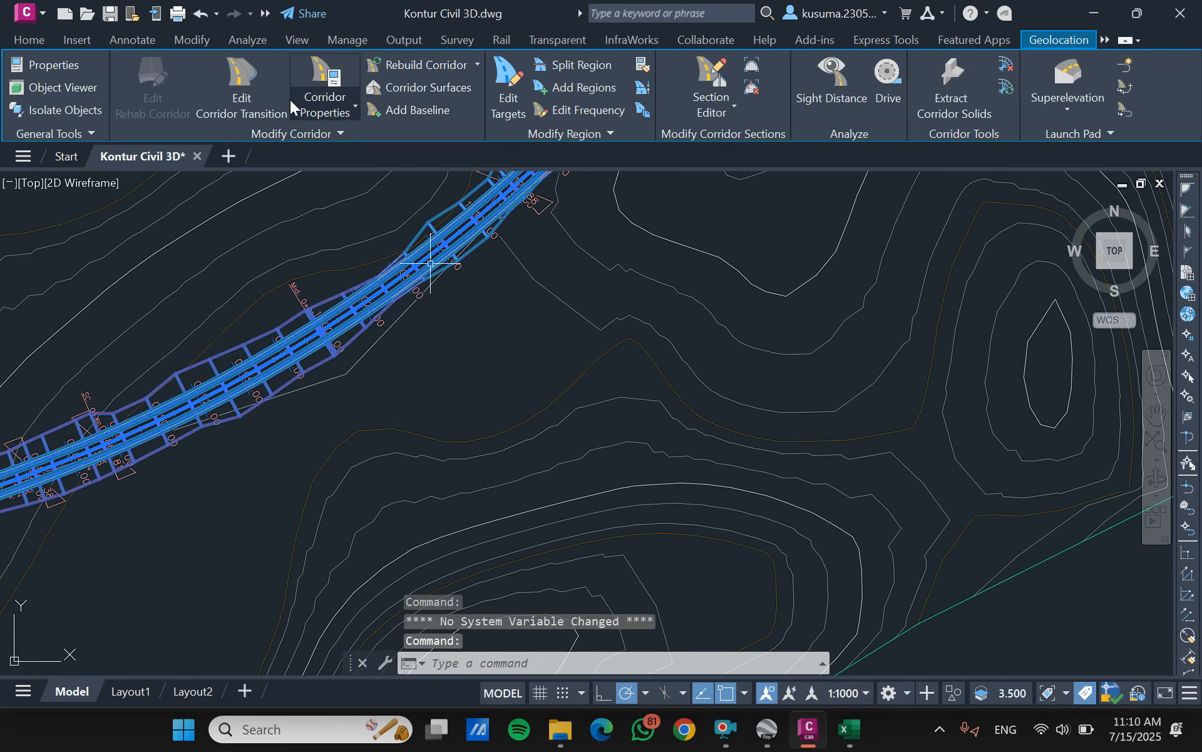
left_click(430, 95)
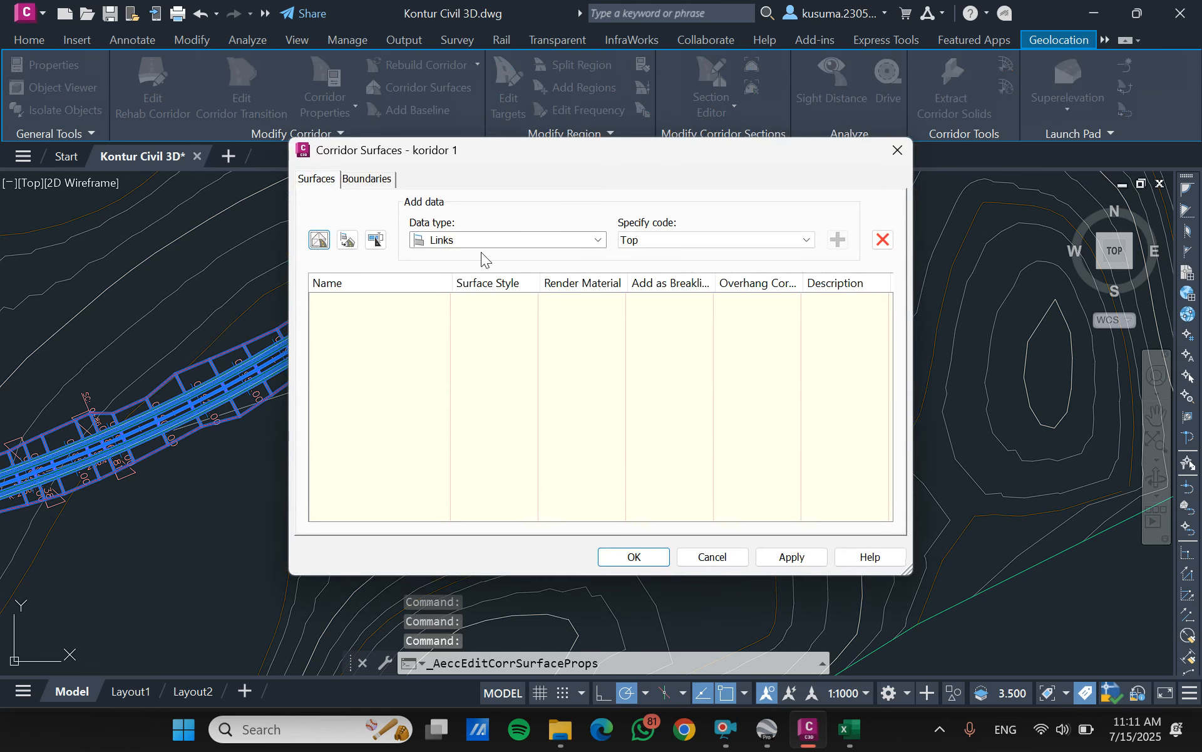
left_click(319, 240)
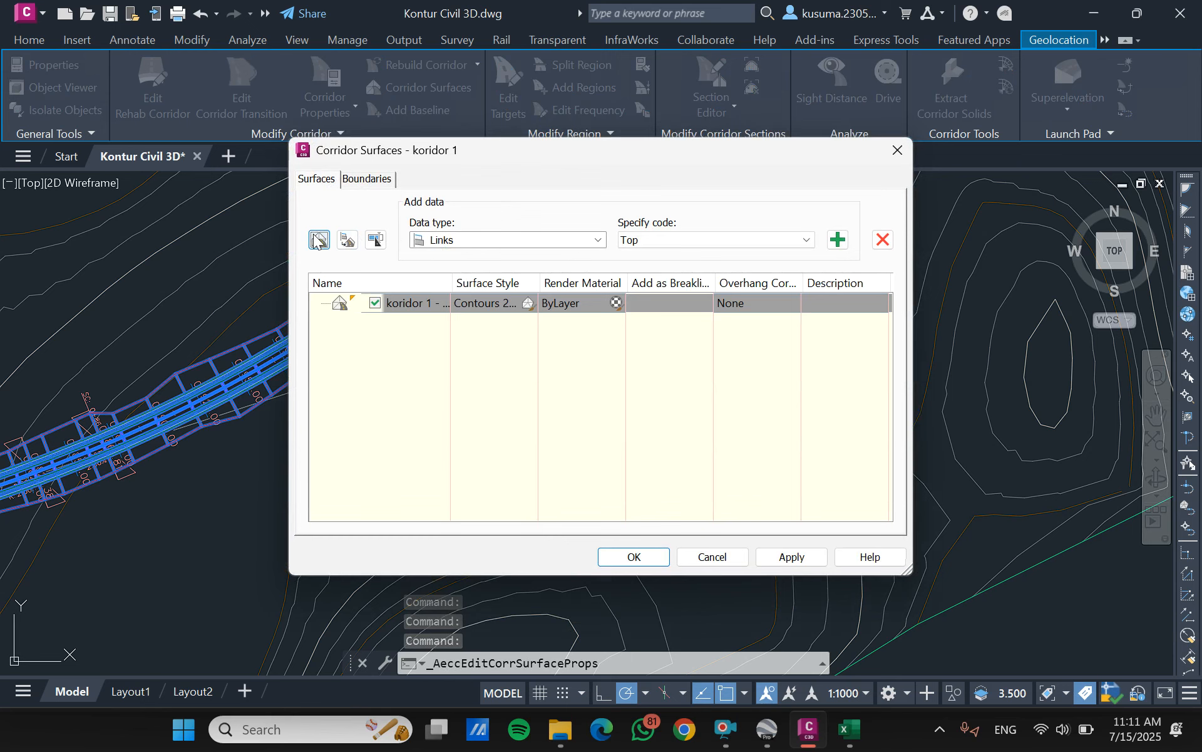
left_click(838, 241)
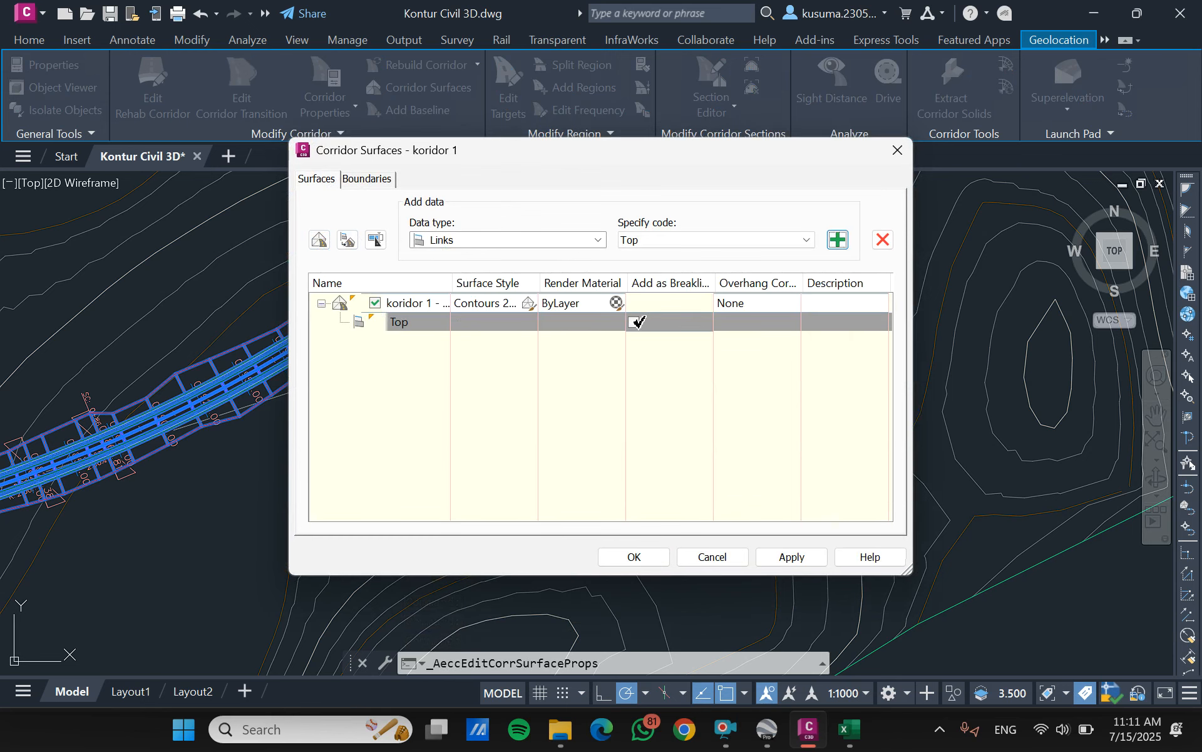
left_click(637, 322)
- Add an automatic Daylight outside boundary to the corridor surface and rebuild the corridor, then clear the selection
left_click(354, 179)
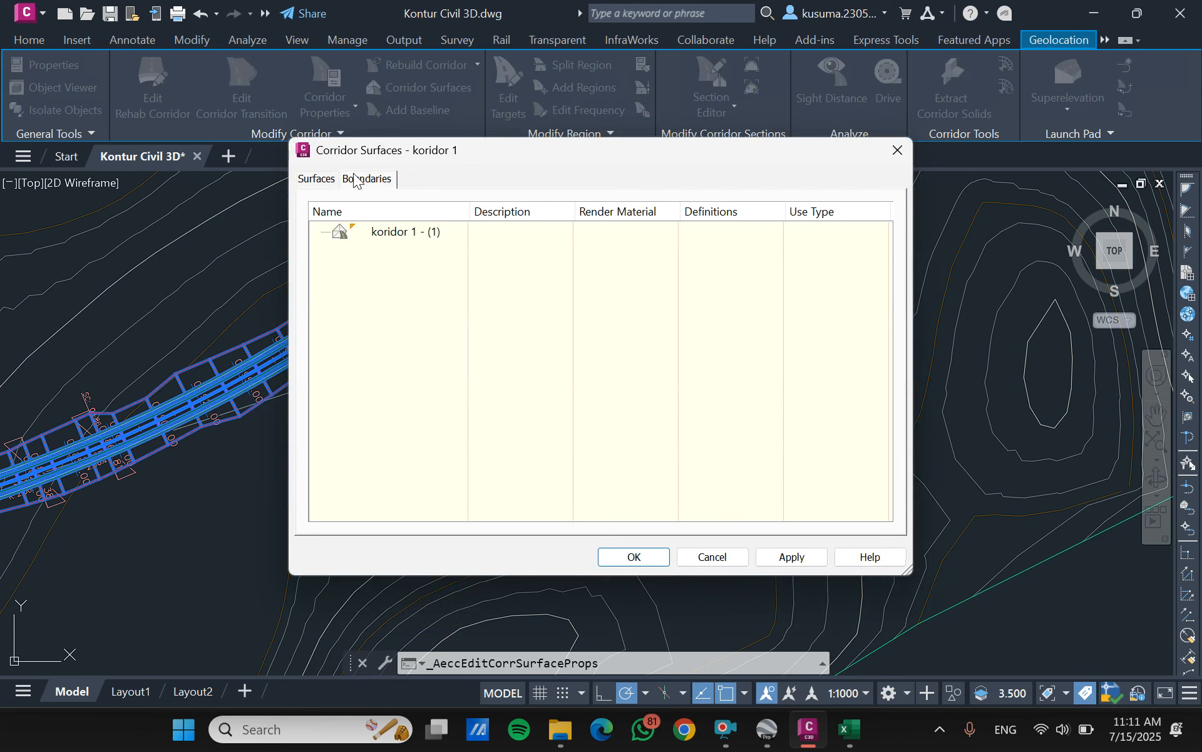
left_click(375, 233)
right_click(379, 233)
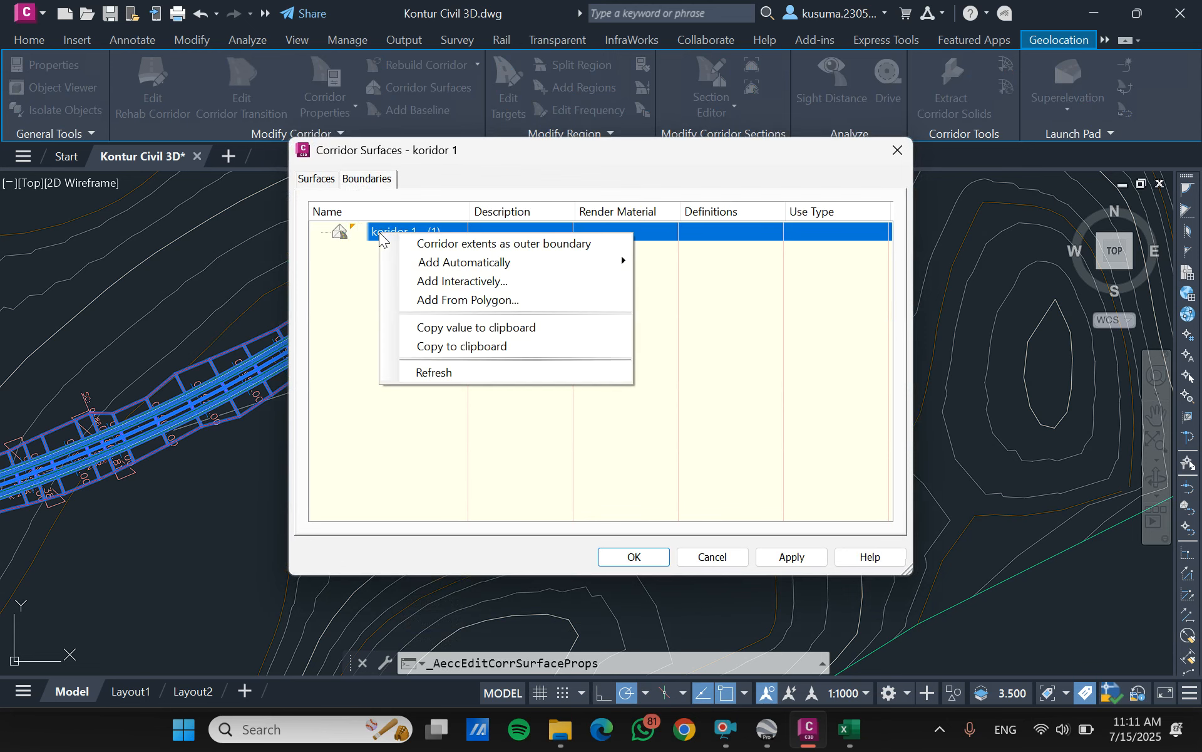
mouse_move(421, 262)
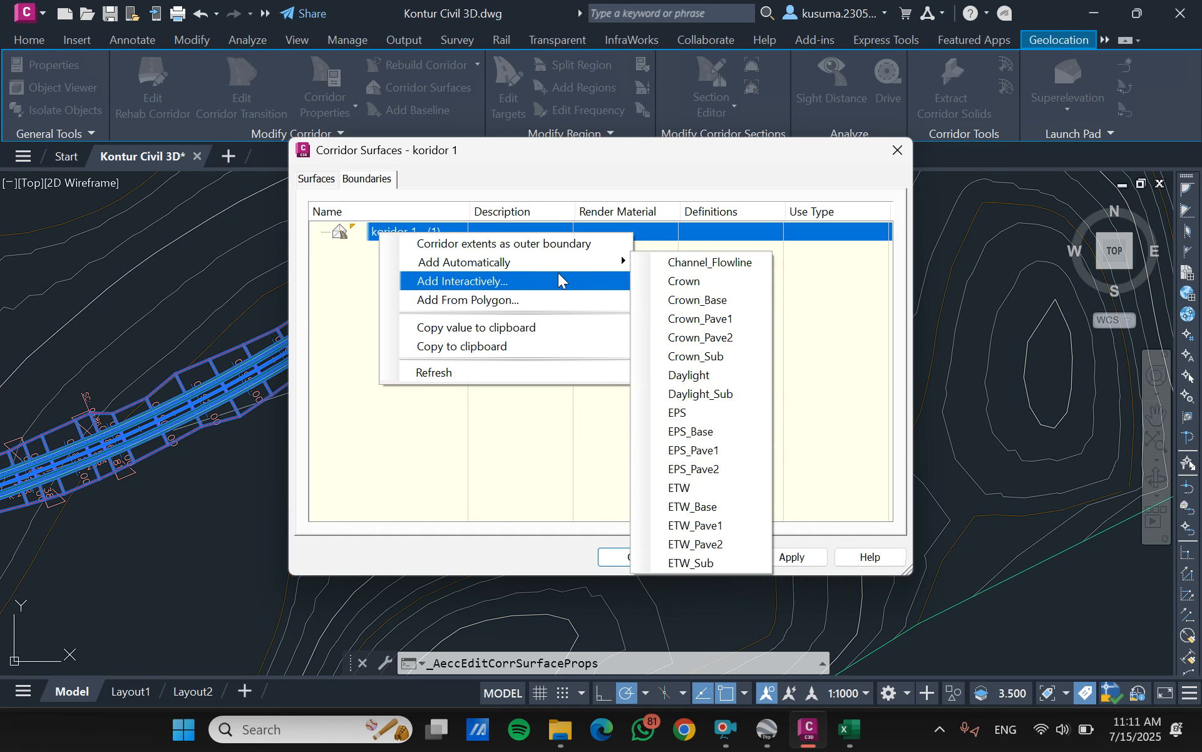
left_click(682, 374)
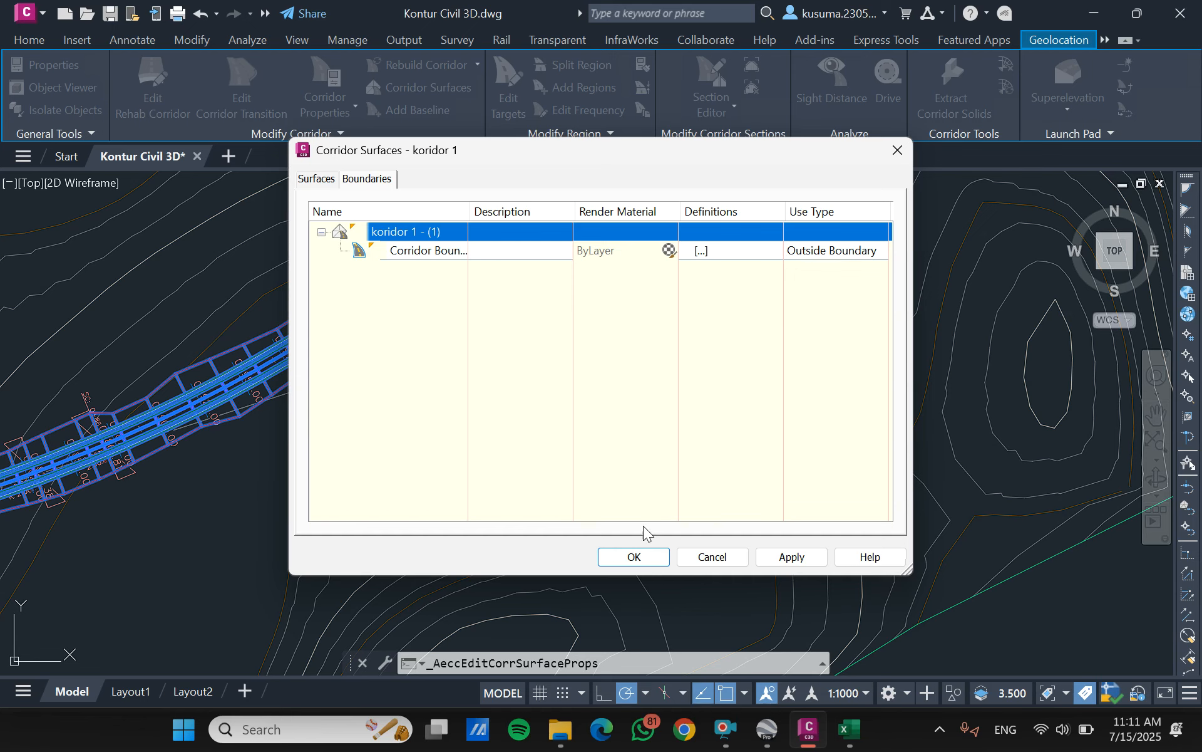
left_click(642, 559)
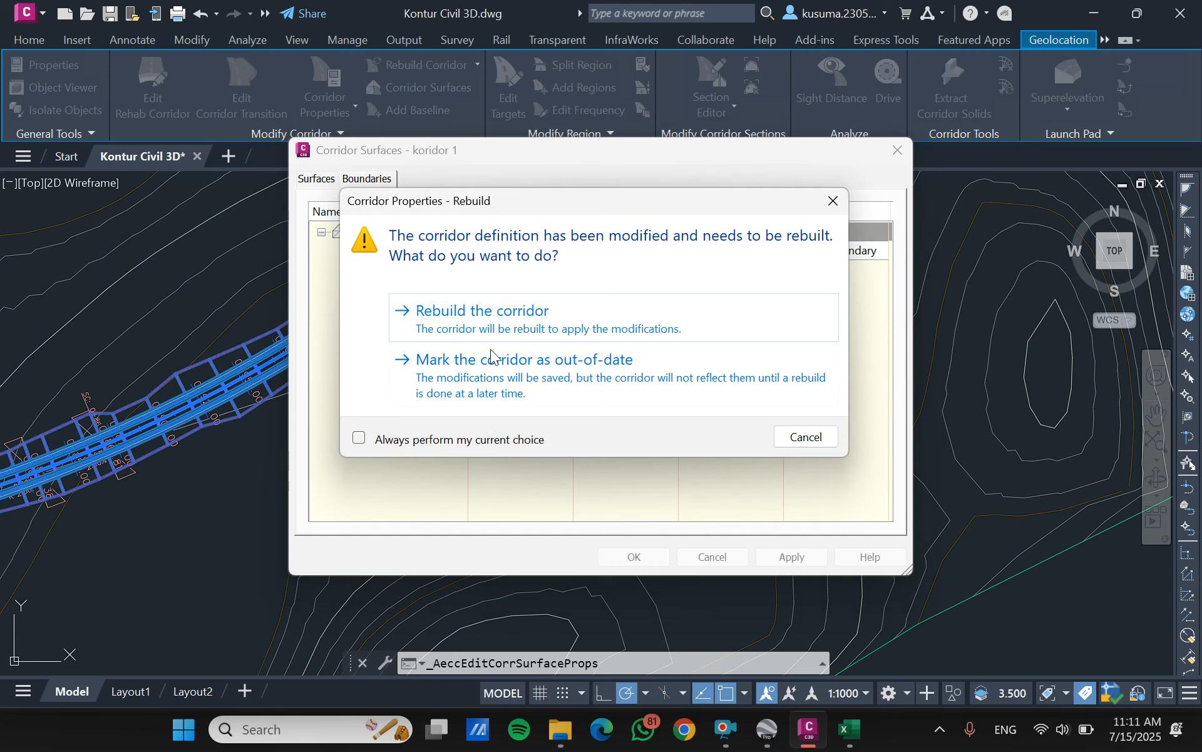
left_click(505, 313)
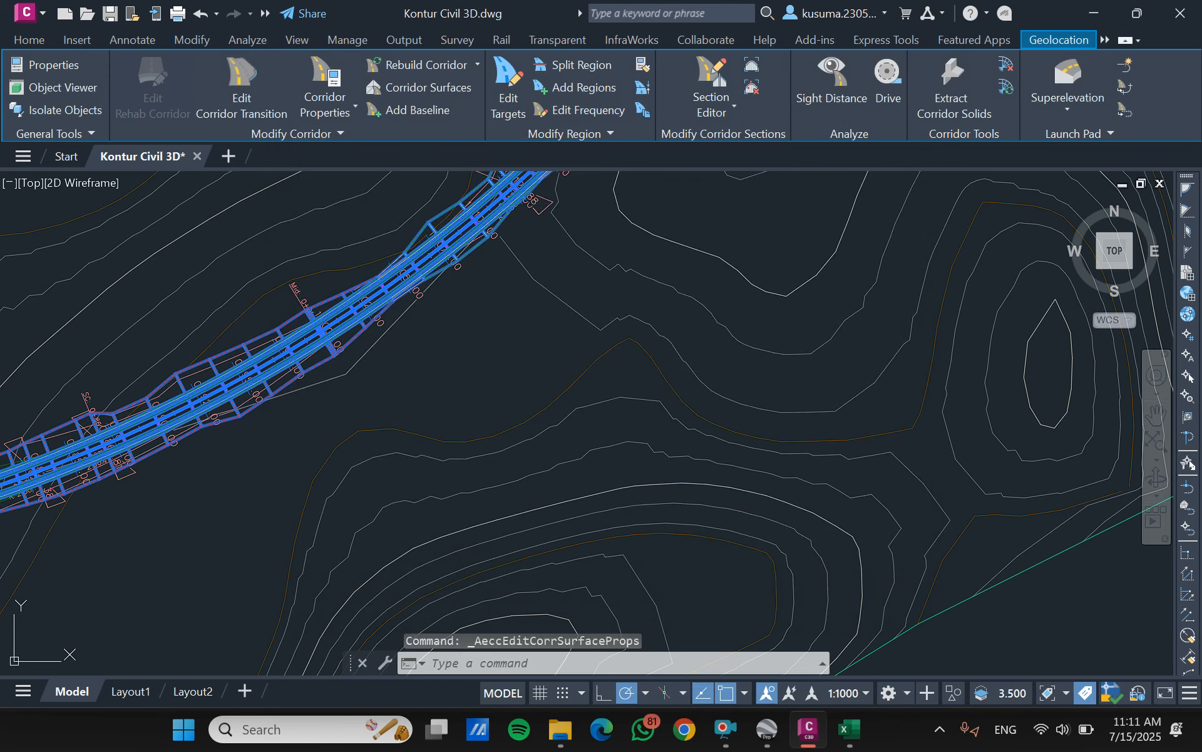
key("Escape")
- Inspect the rebuilt corridor surface along the full length of the road in plan view
scroll(505, 315, "down", 3)
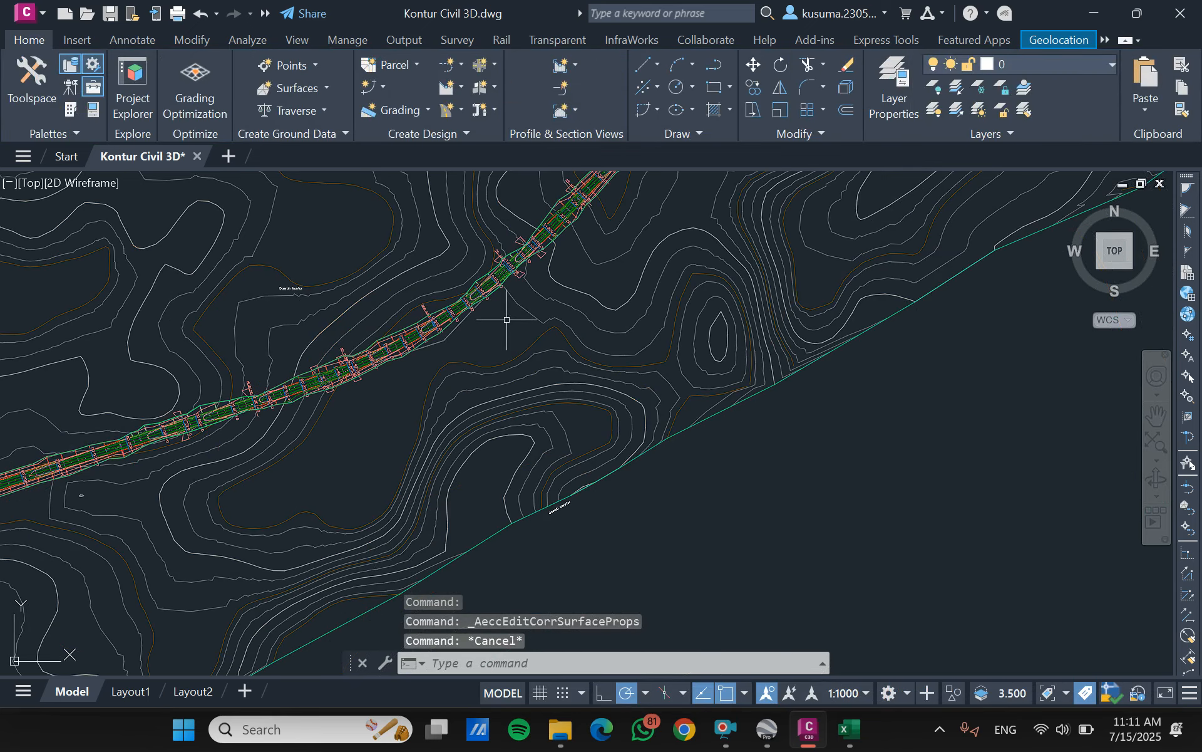
middle_click_drag(502, 367, 687, 495)
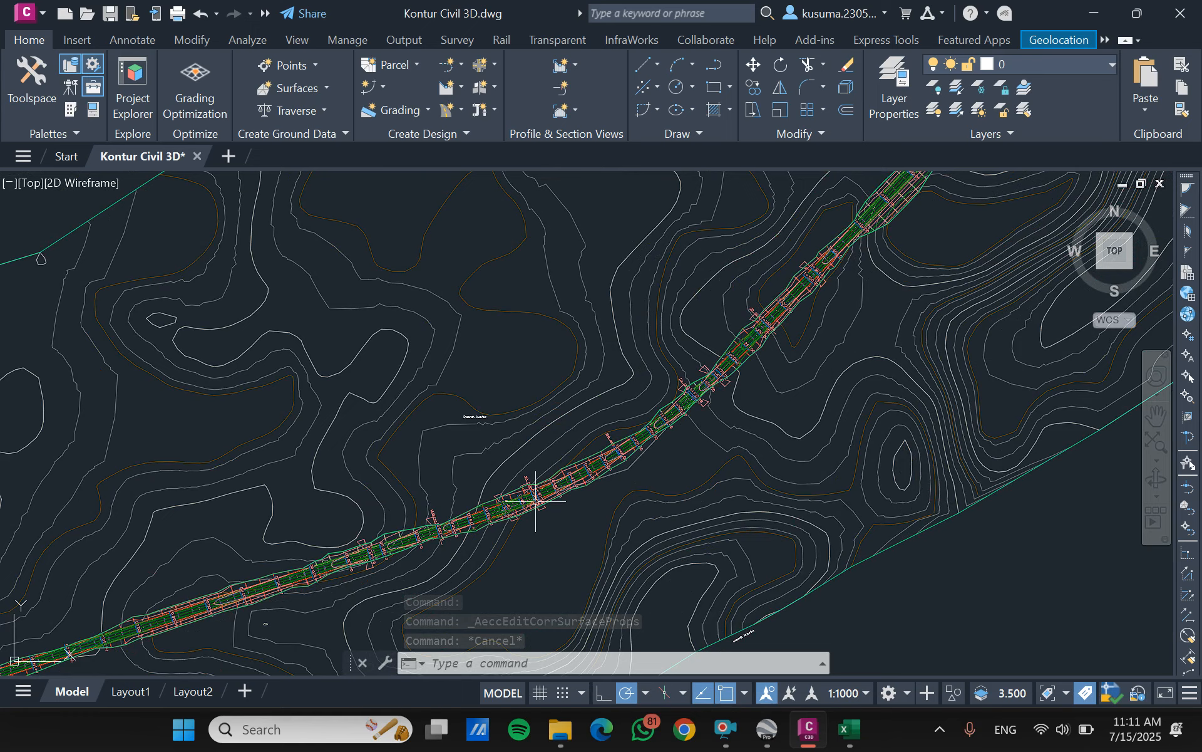
scroll(354, 570, "down", 3)
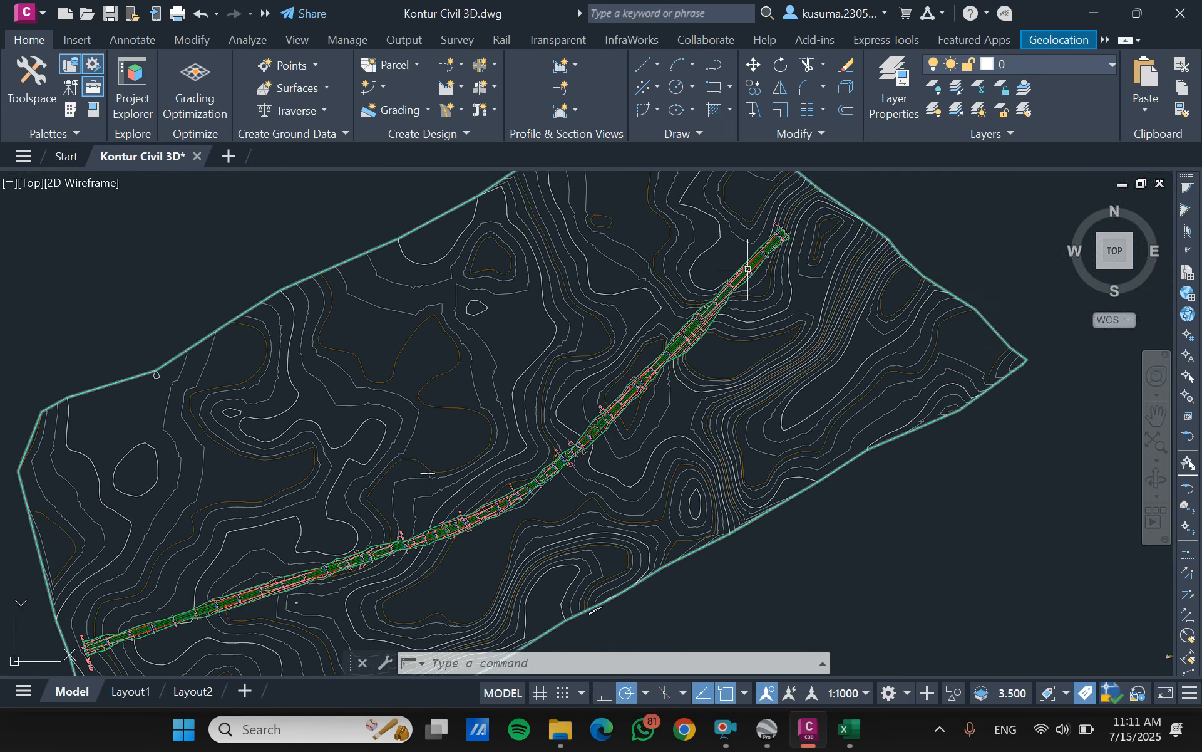
scroll(734, 271, "up", 5)
scroll(734, 271, "down", 2)
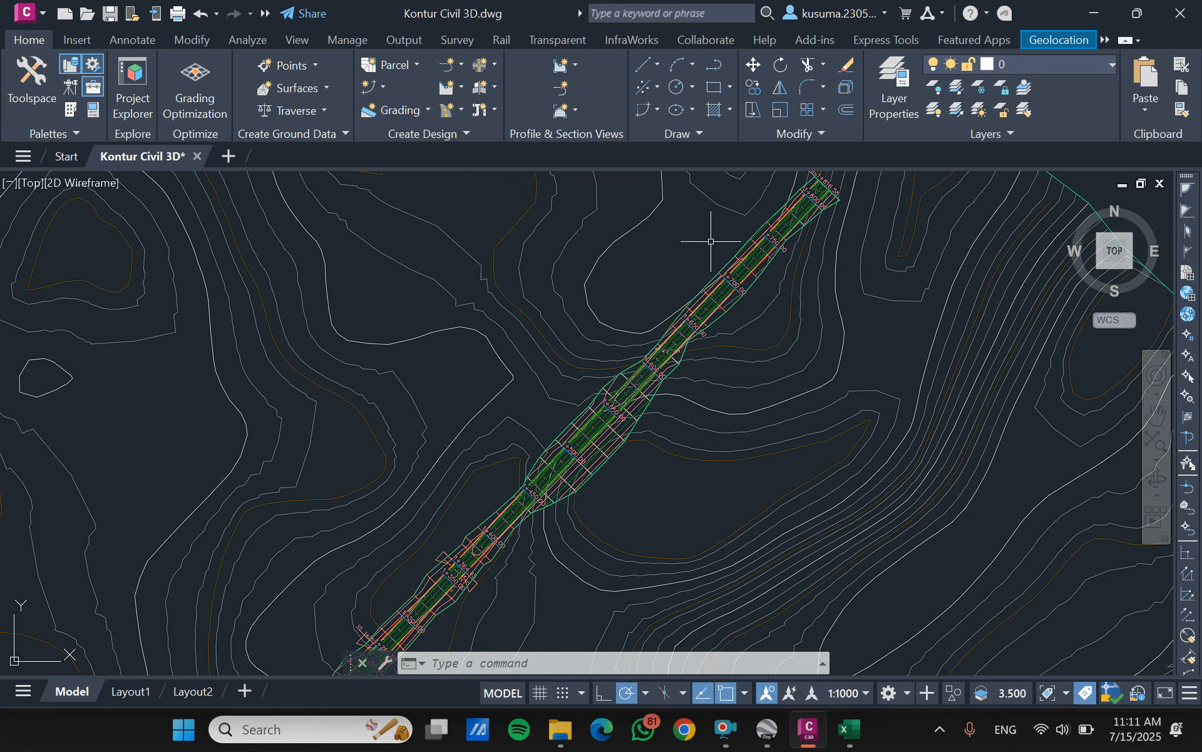
scroll(713, 244, "down", 2)
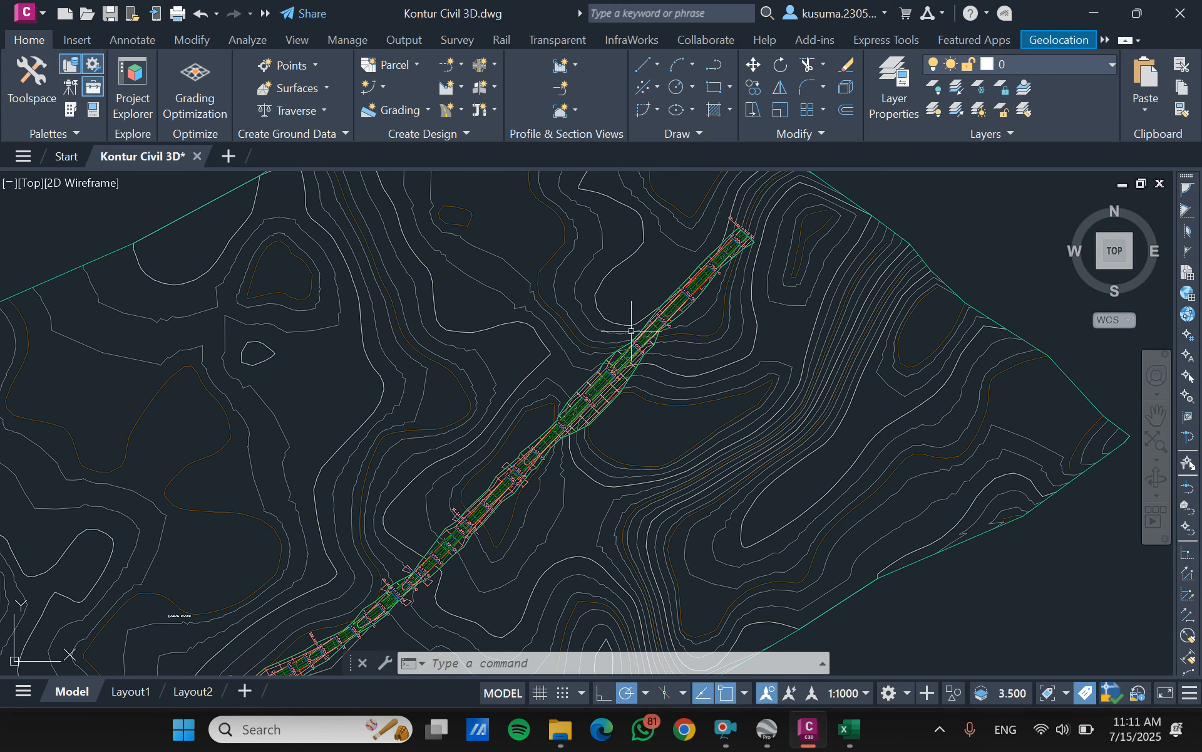
- Show the Toolspace and start a new TIN surface named kontur 2
left_click(31, 78)
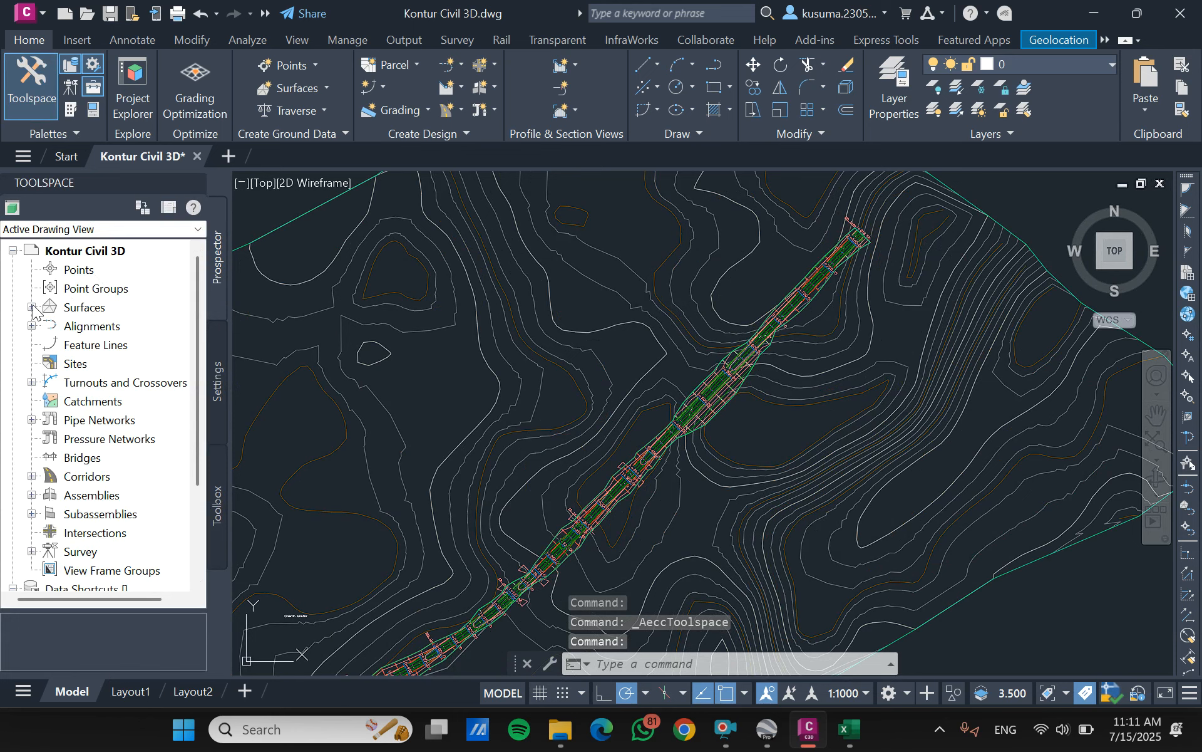
right_click(96, 309)
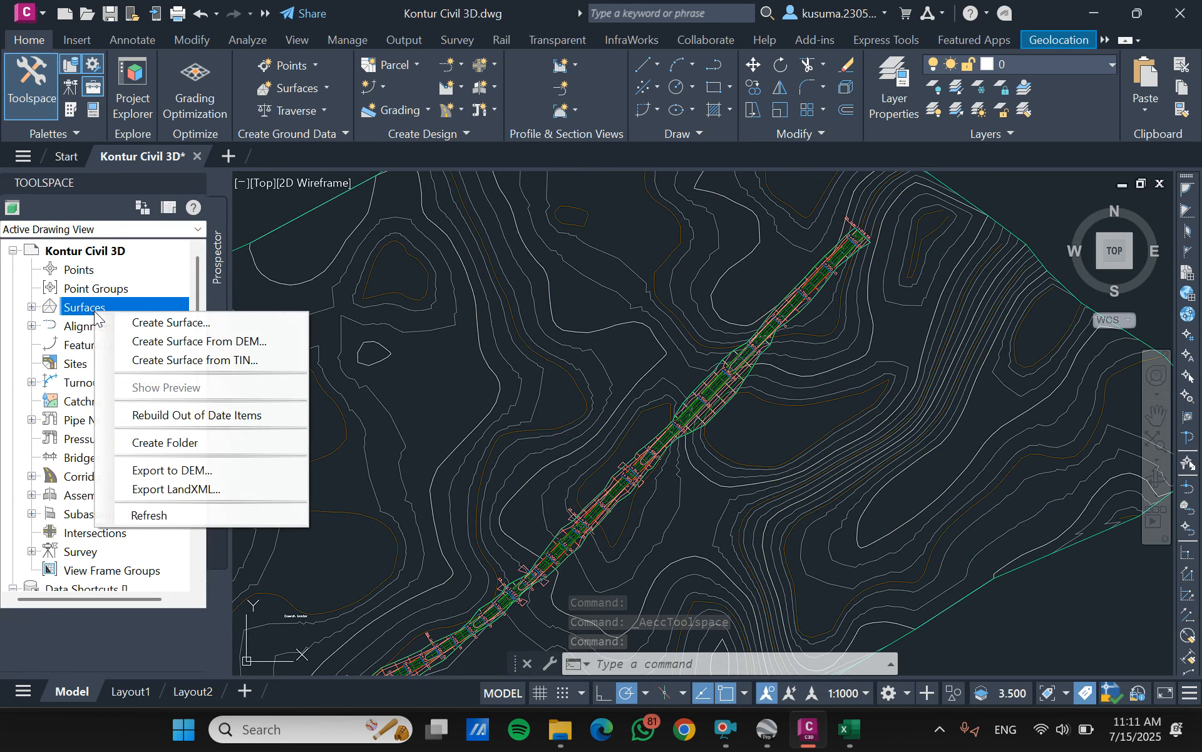
left_click(145, 326)
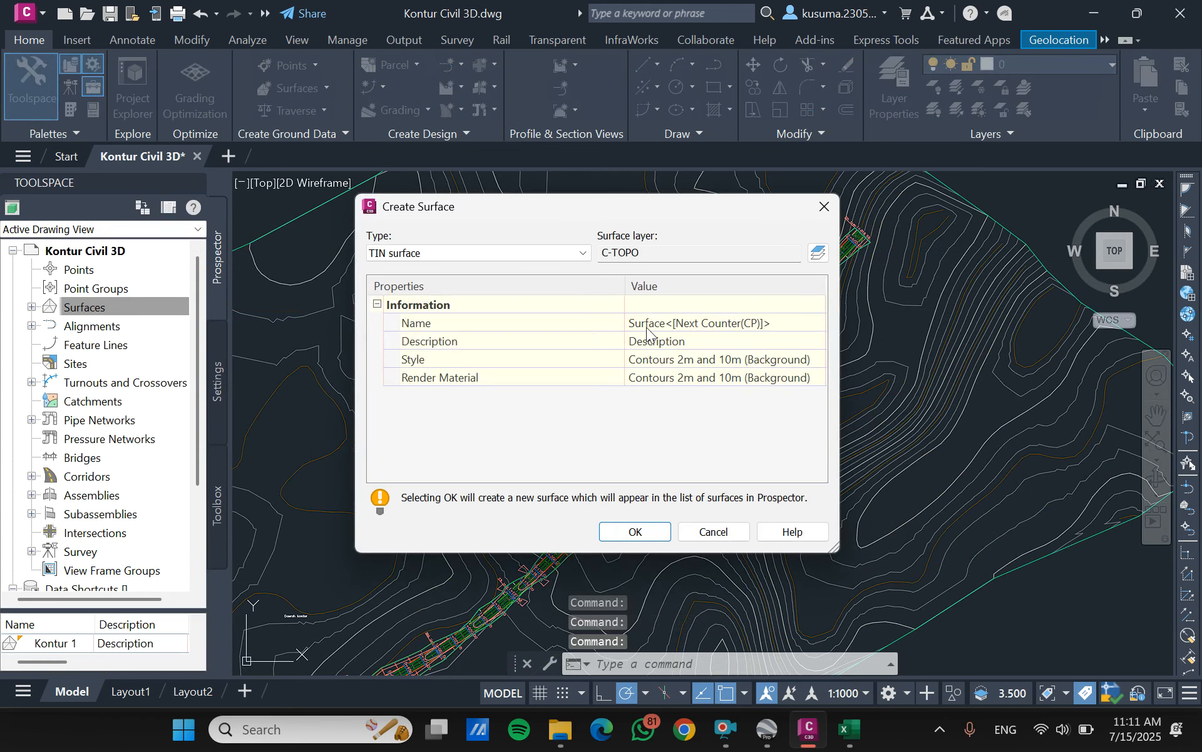
left_click(783, 321)
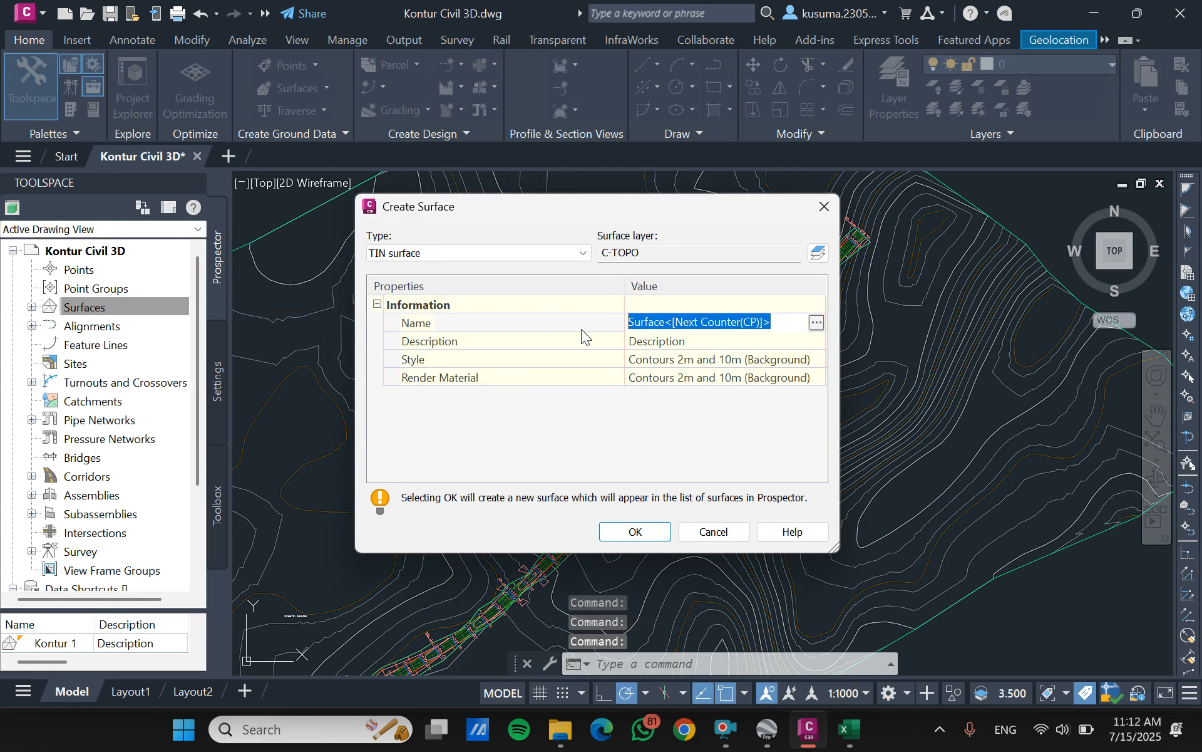
type("kontur 2")
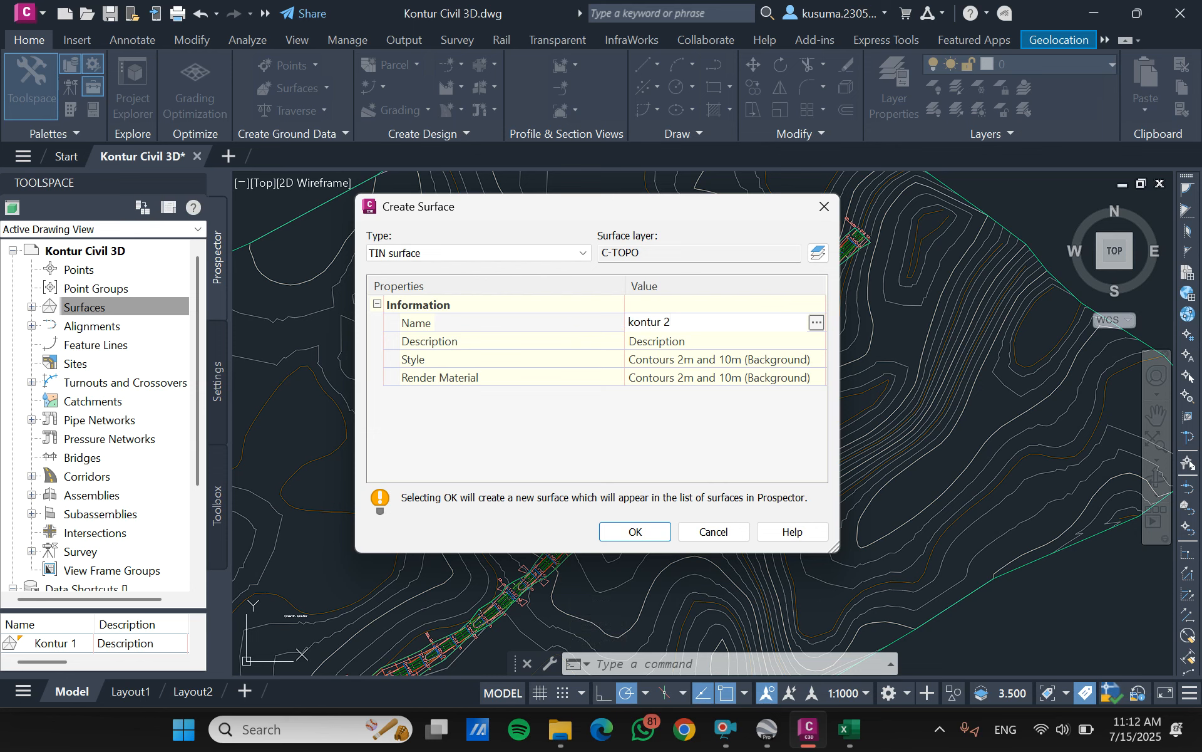
key("Return")
- Set the new surface's style to Contours 1m and 5m (Design) and create the surface
left_click(808, 359)
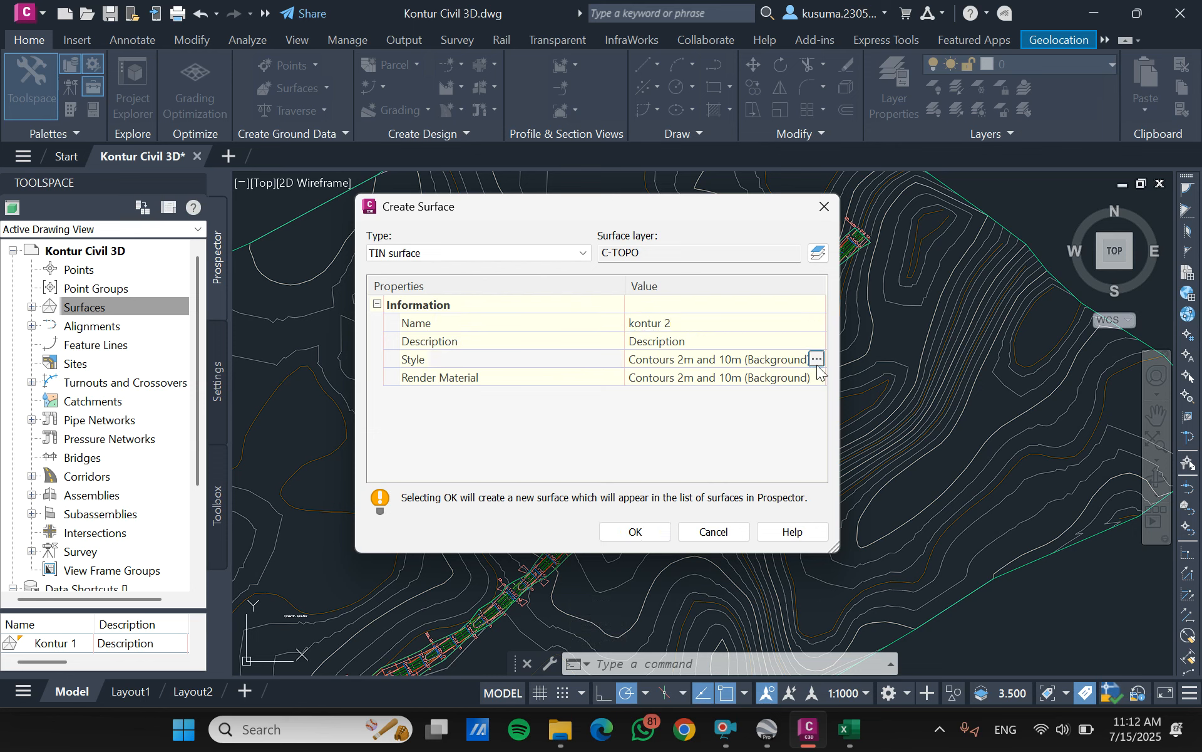
left_click(818, 359)
left_click(631, 374)
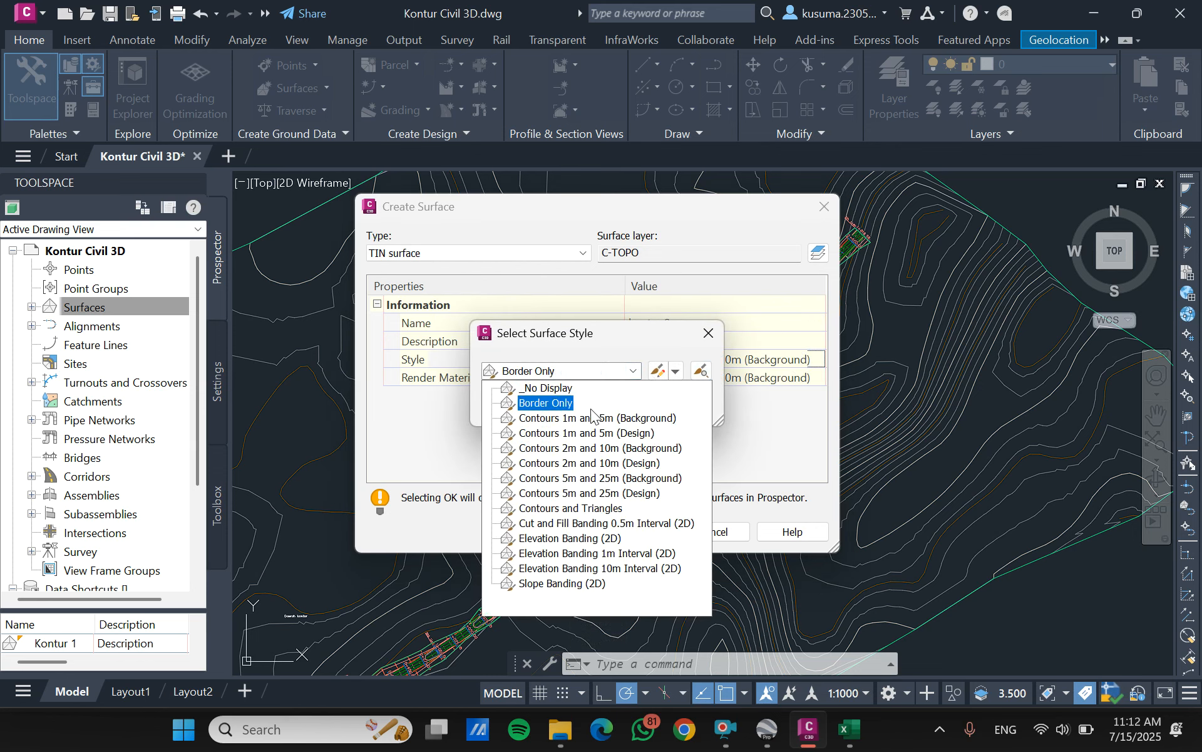
left_click(570, 432)
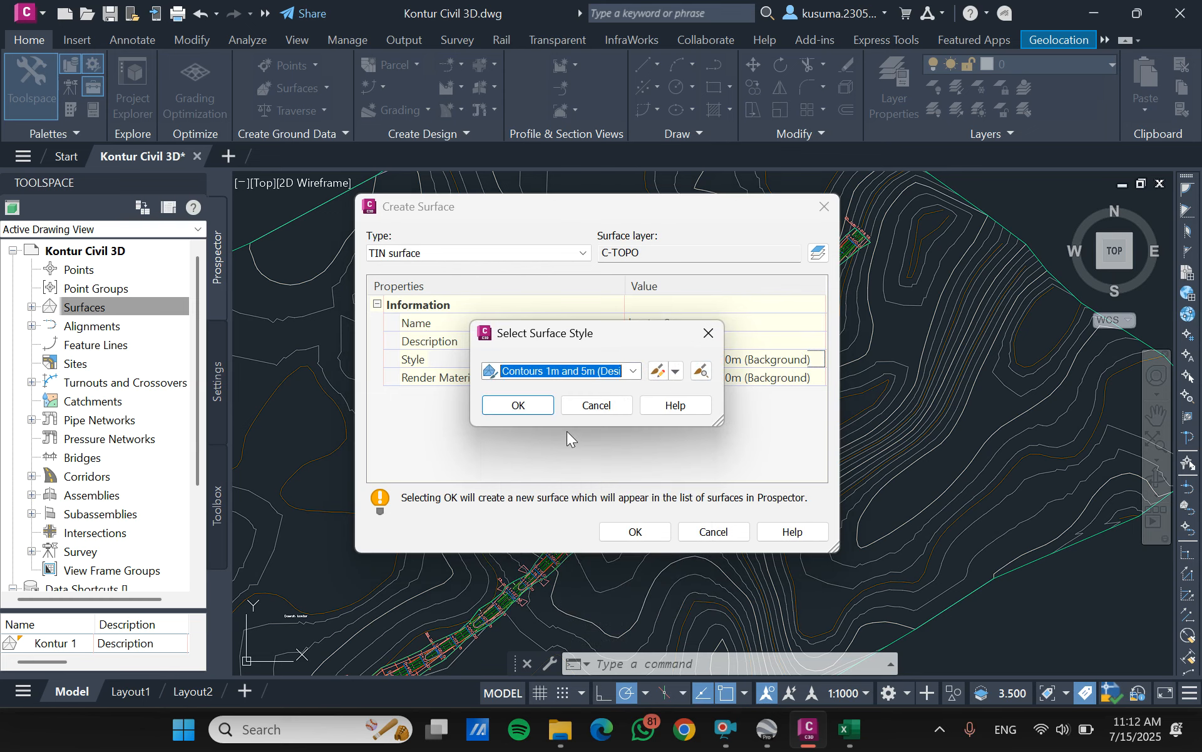
left_click(519, 408)
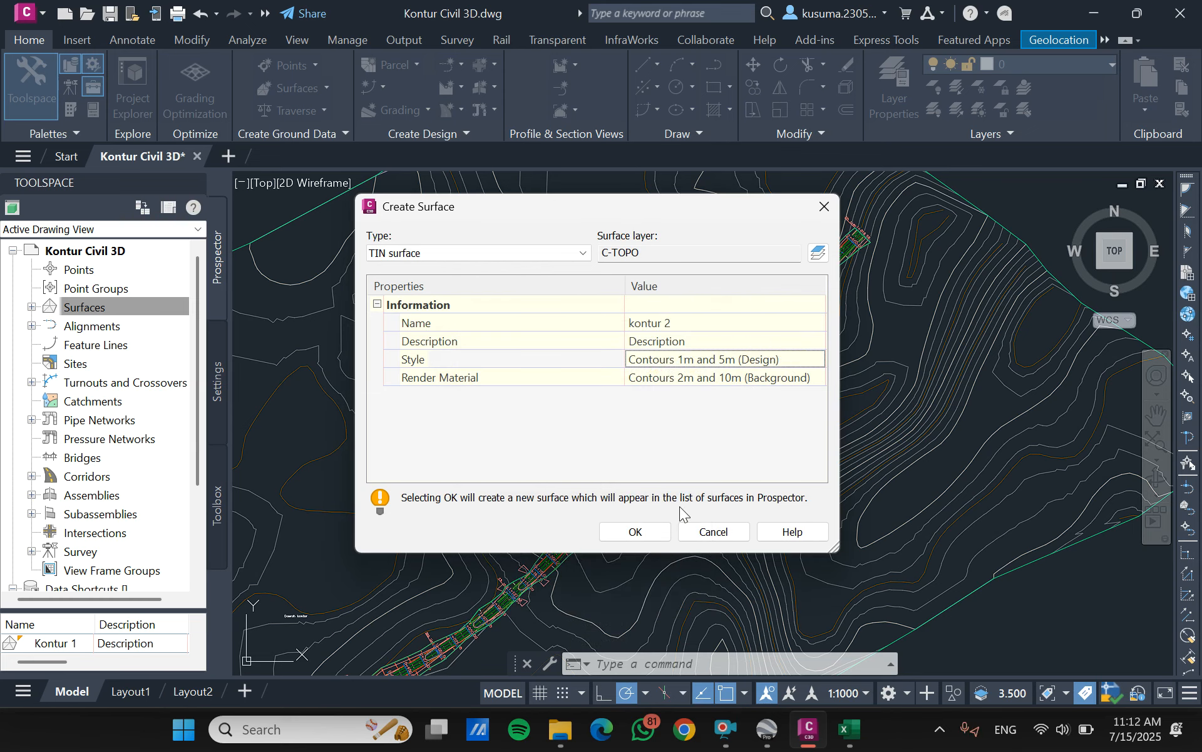
left_click(649, 543)
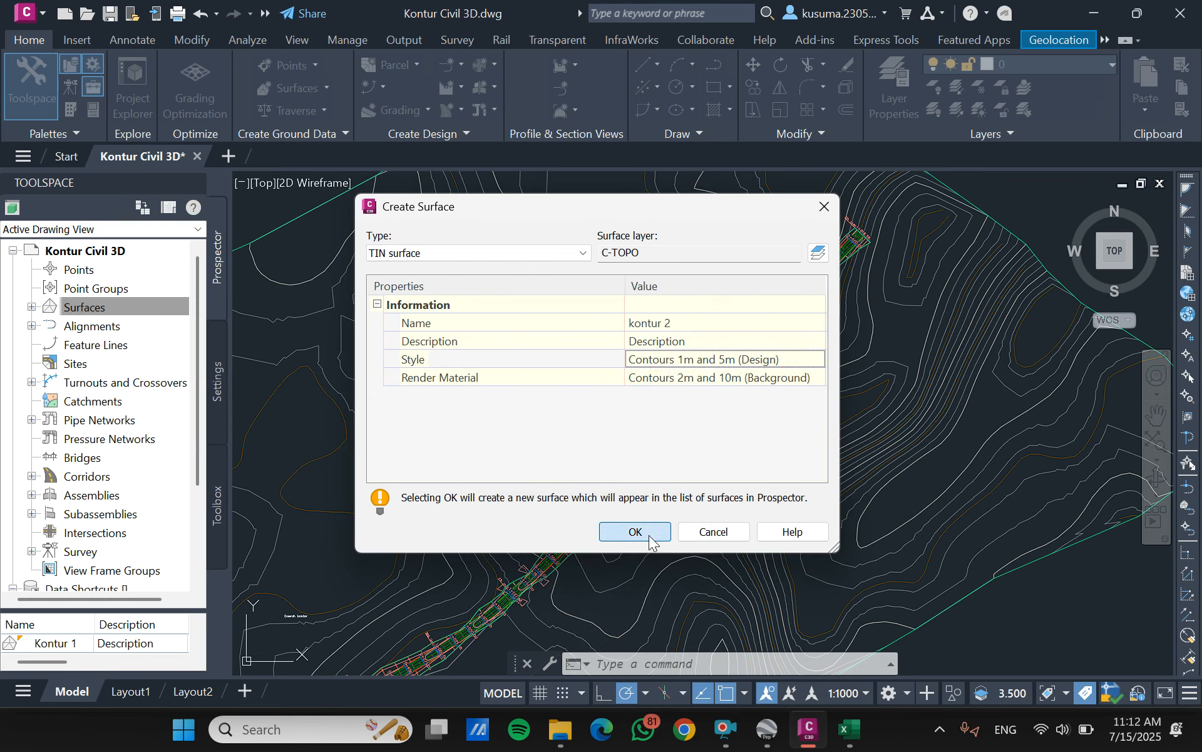
- Paste the Kontur 1 surface into the kontur 2 surface as an edit in its definition
left_click(32, 307)
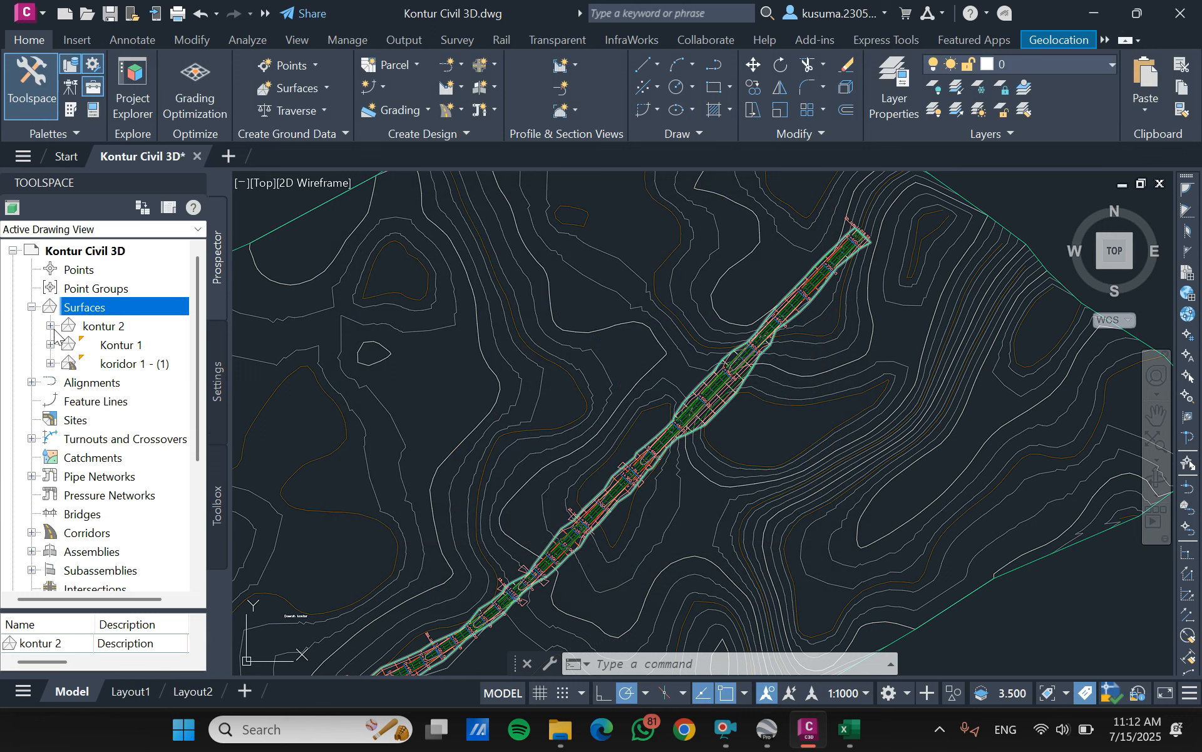
left_click(50, 326)
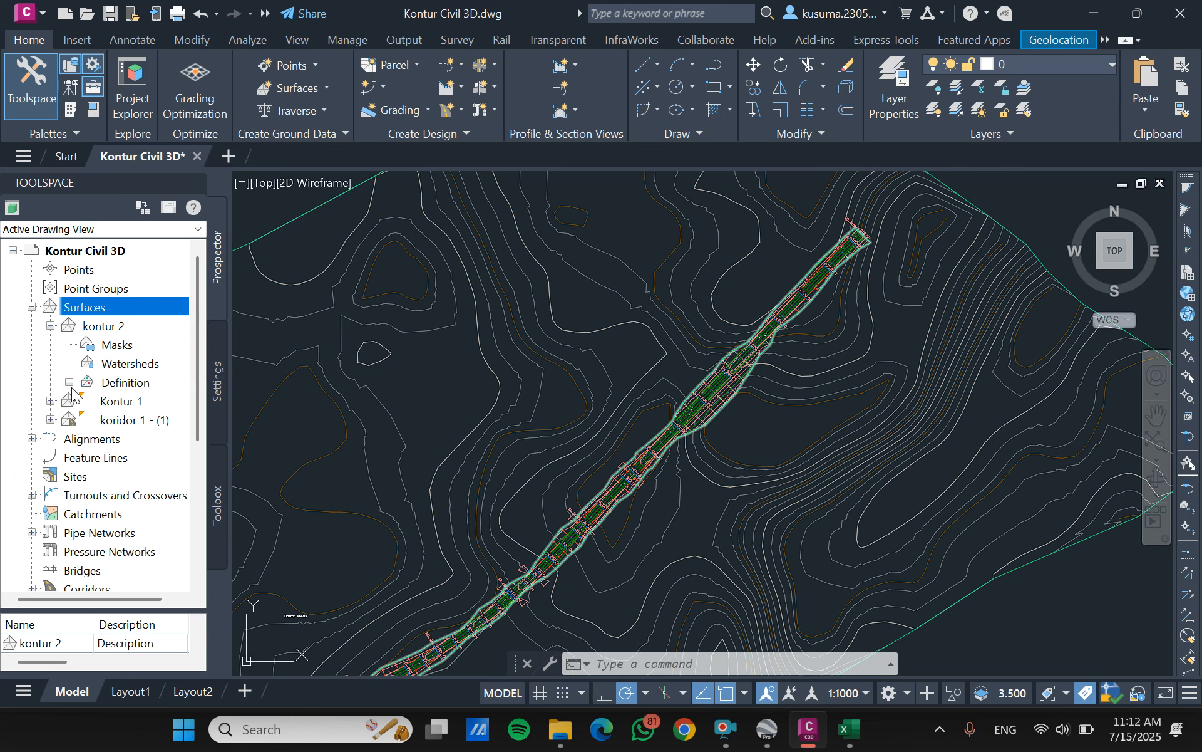
left_click(69, 382)
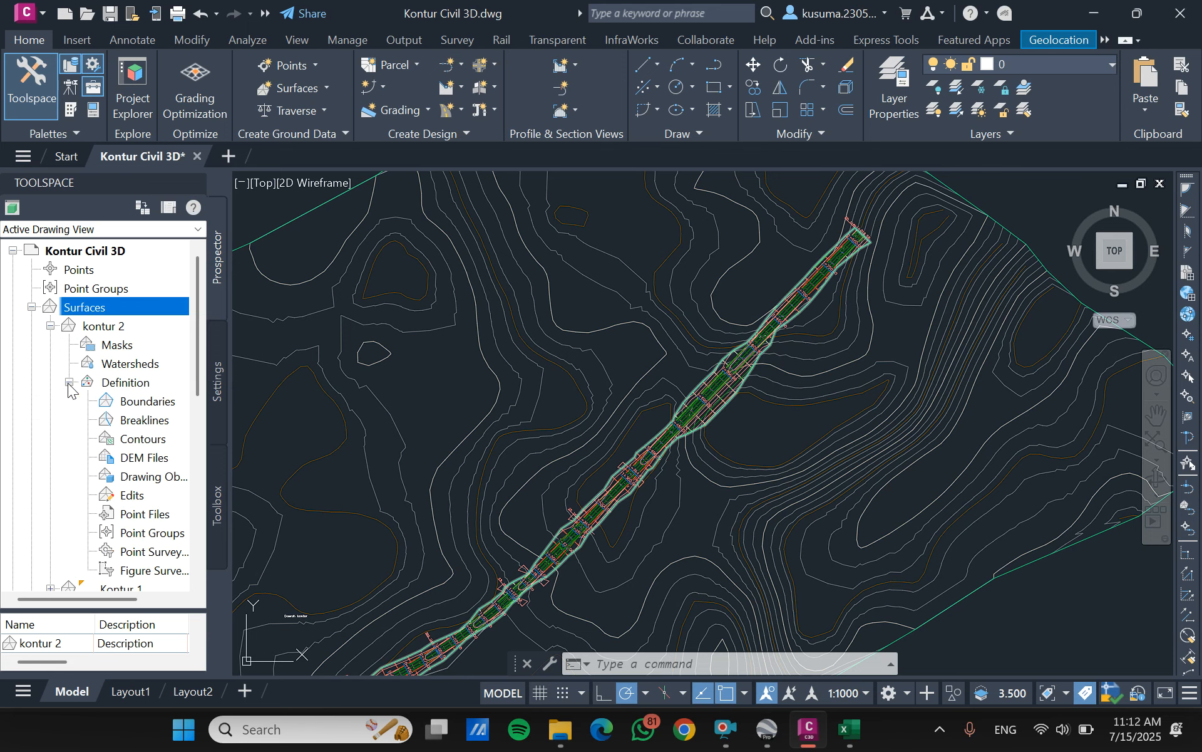
right_click(136, 495)
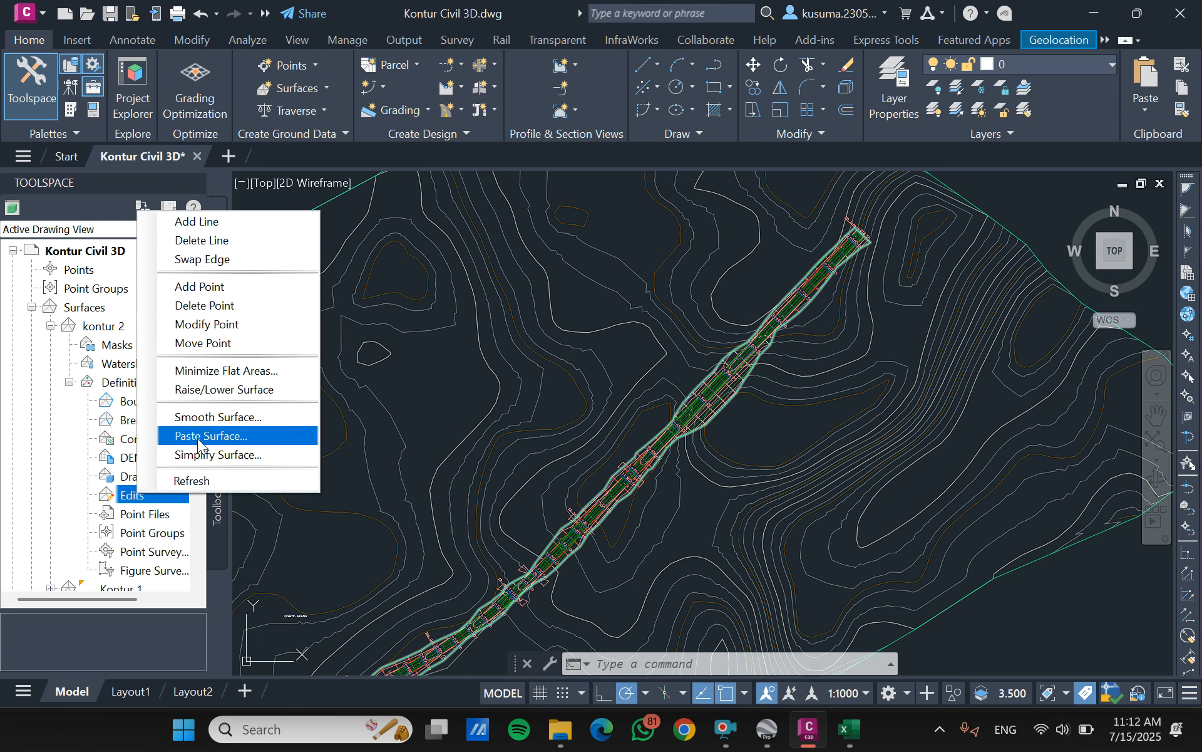
left_click(198, 438)
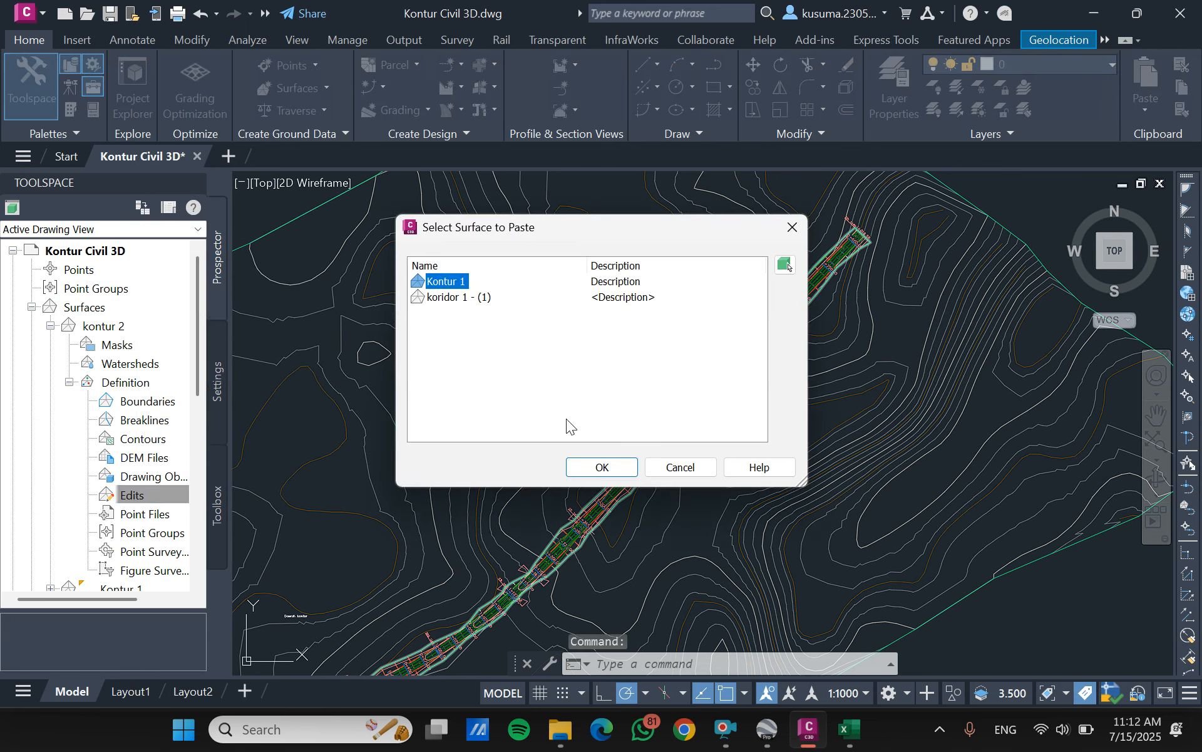
left_click(607, 472)
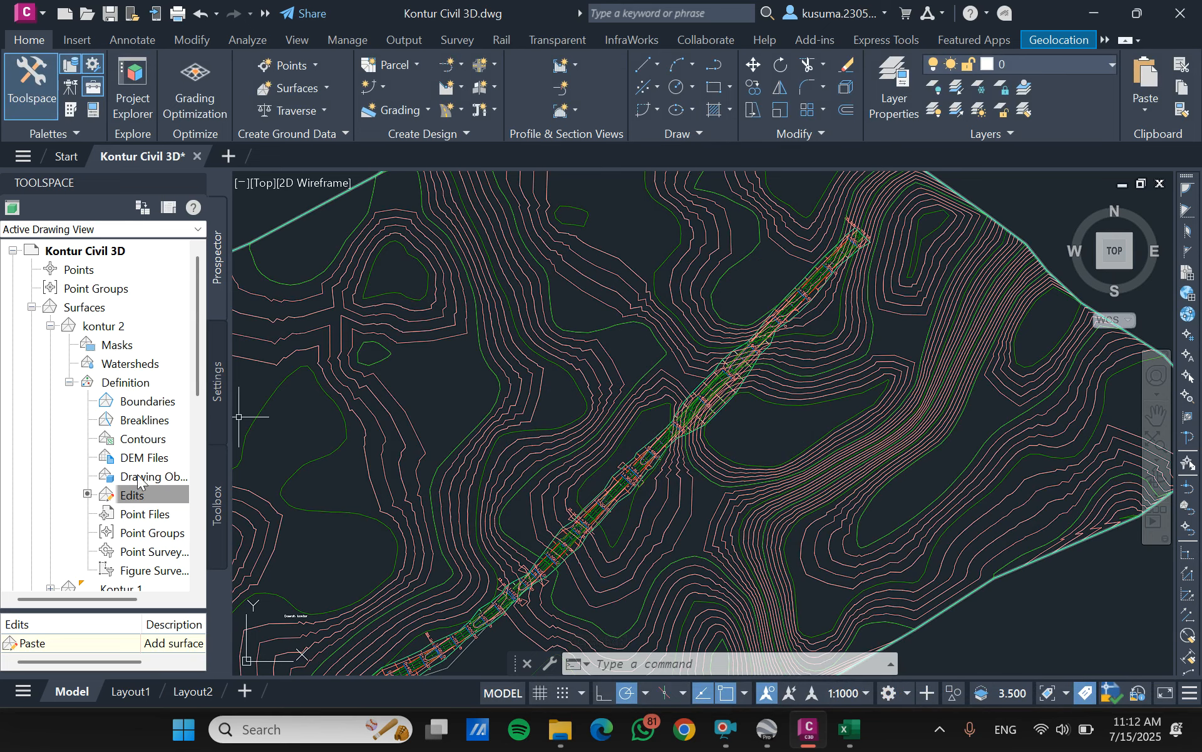
- Add a Hide boundary to kontur 2, using the corridor surface koridor 1 - (1) as the boundary source
left_click(156, 401)
right_click(155, 400)
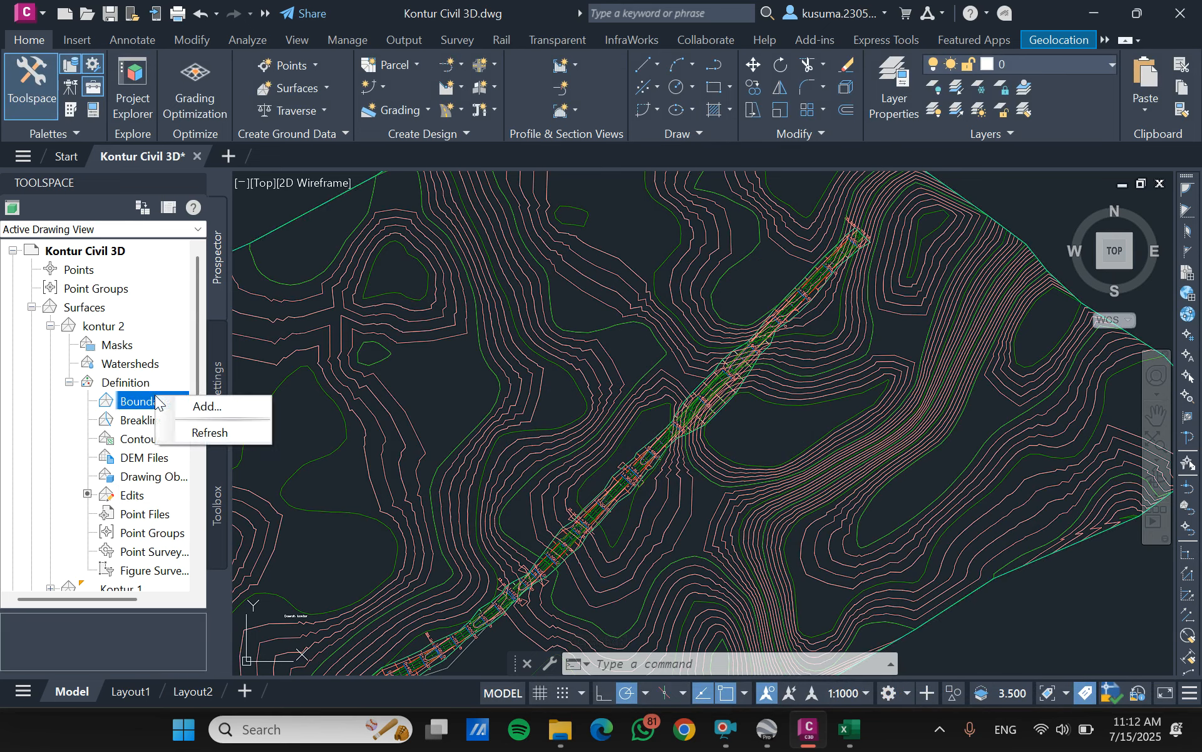
left_click(202, 408)
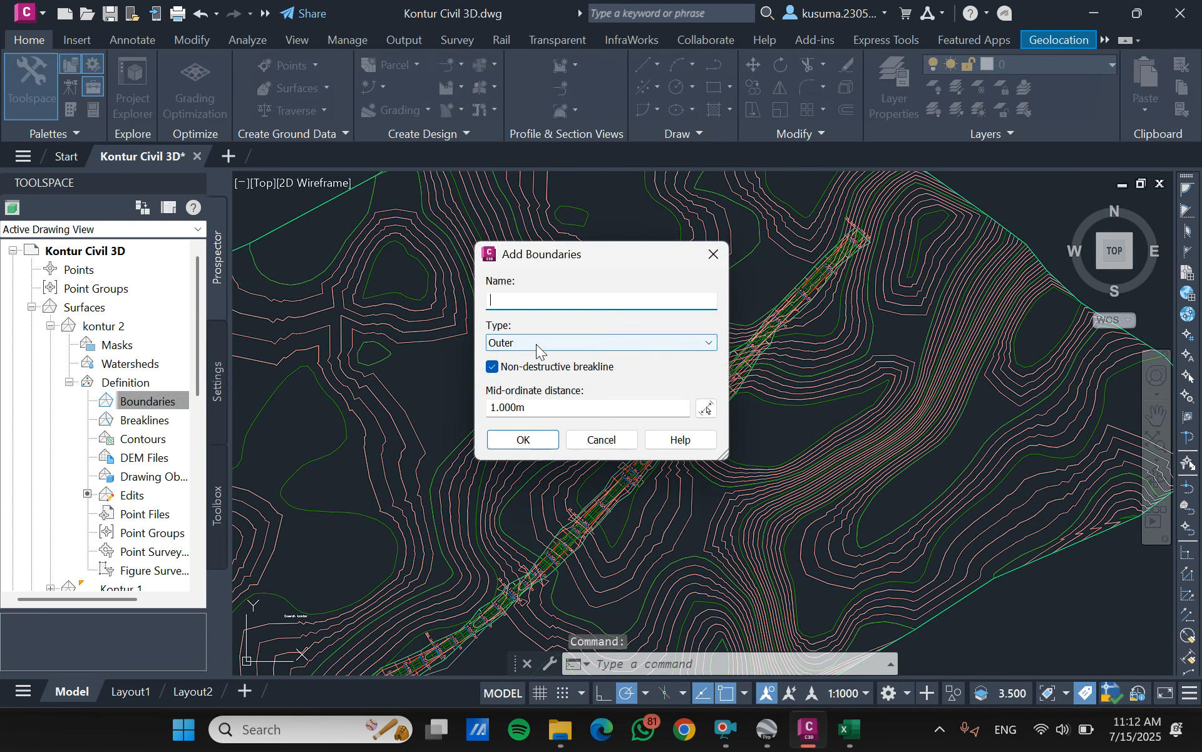
left_click(707, 348)
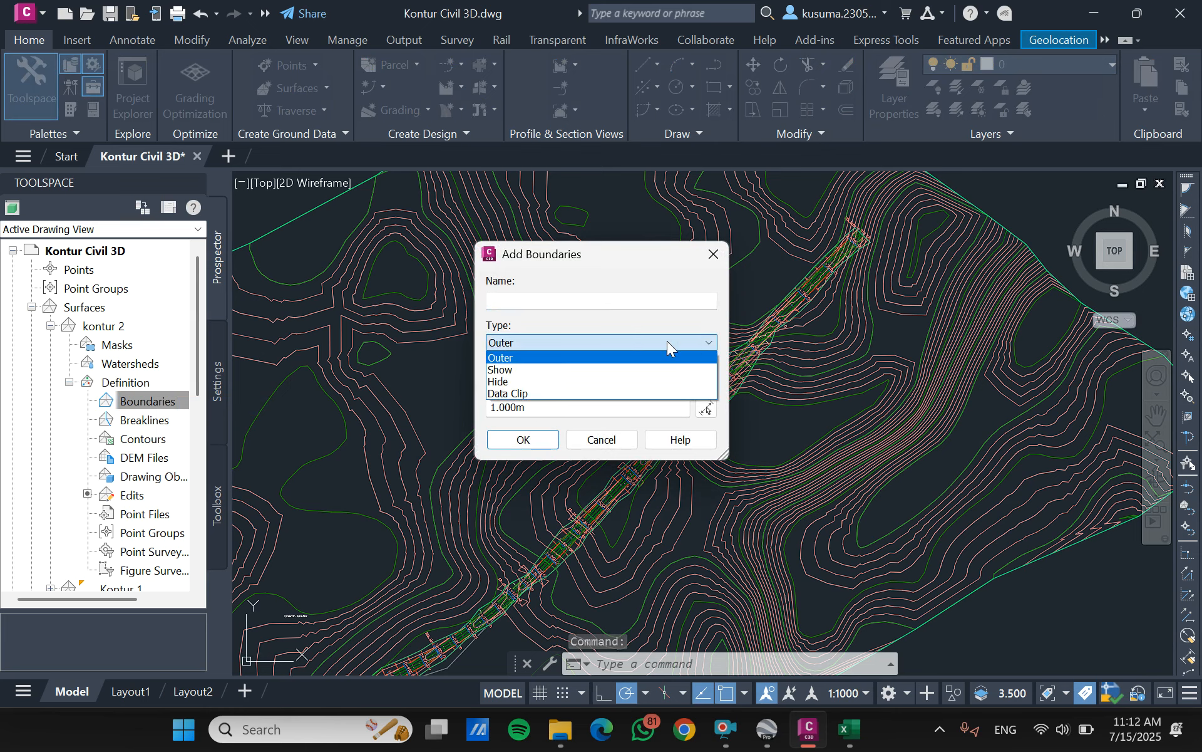
left_click(500, 382)
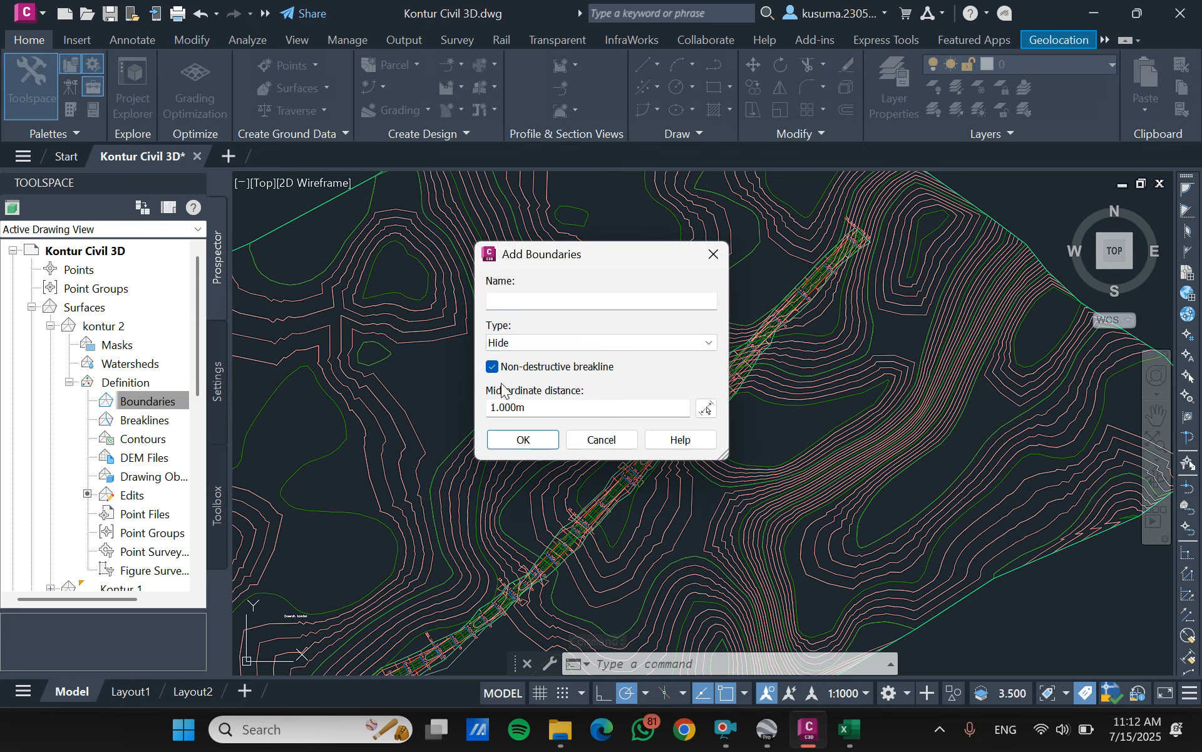
left_click(522, 440)
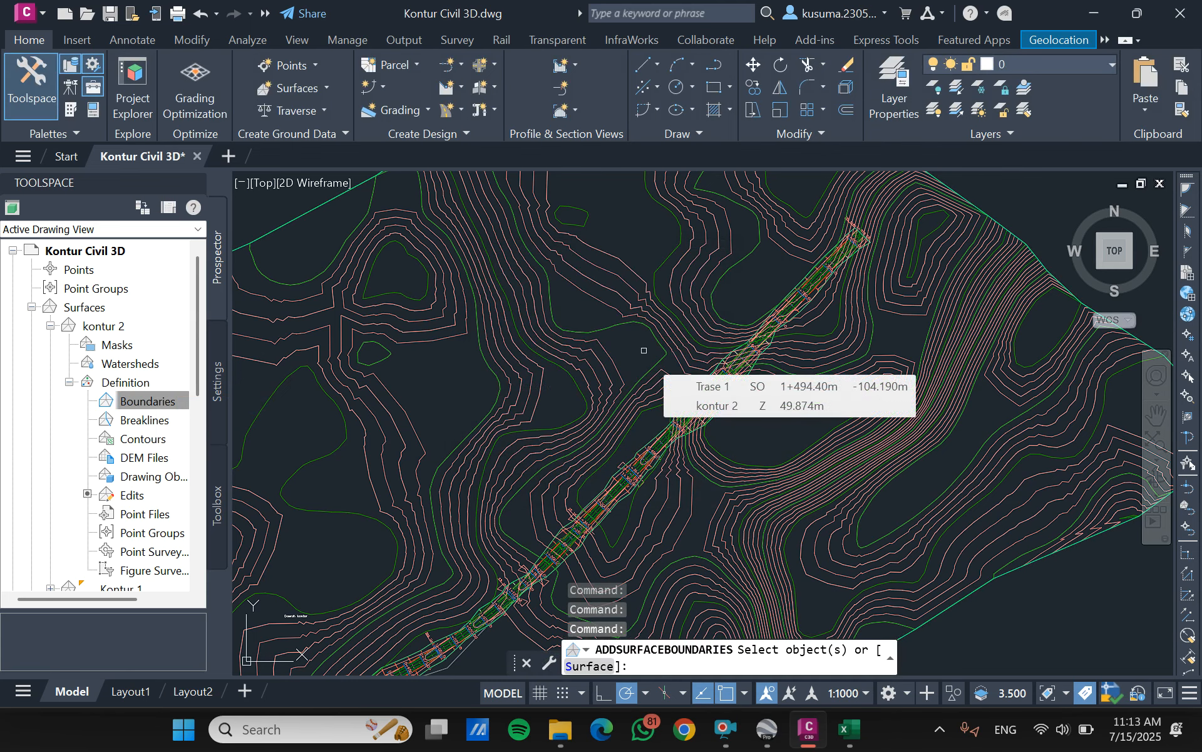
type("s")
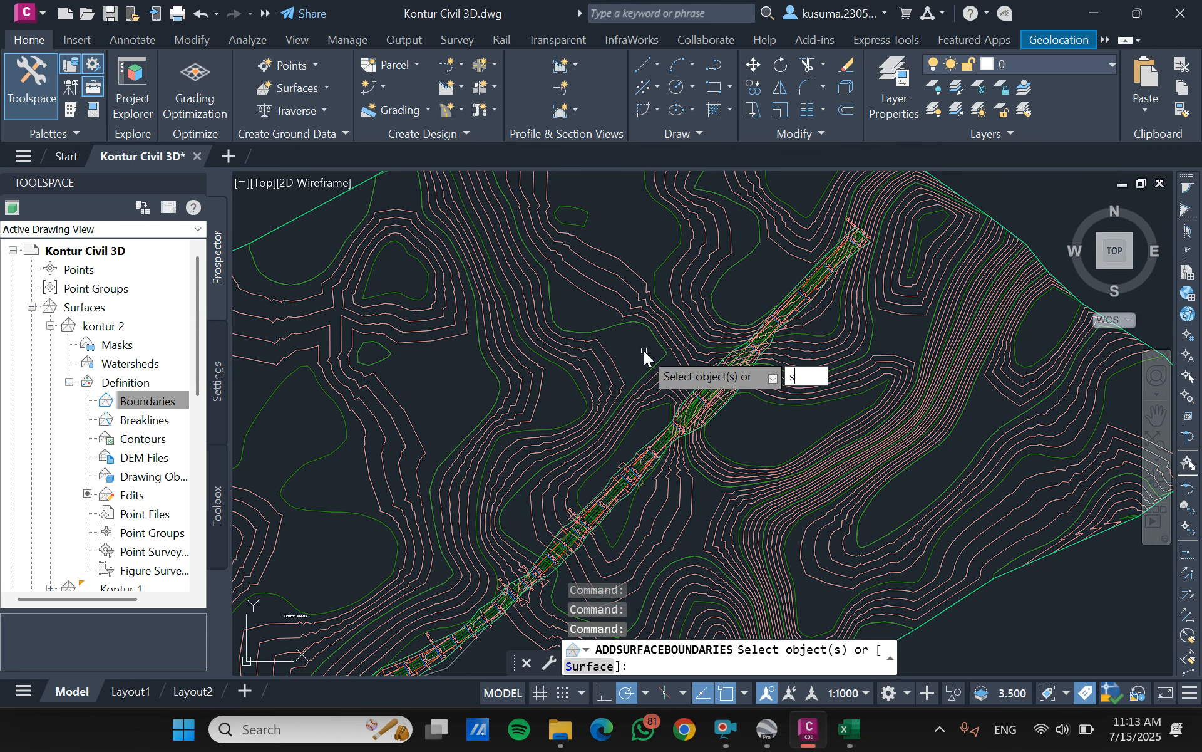
key("Return")
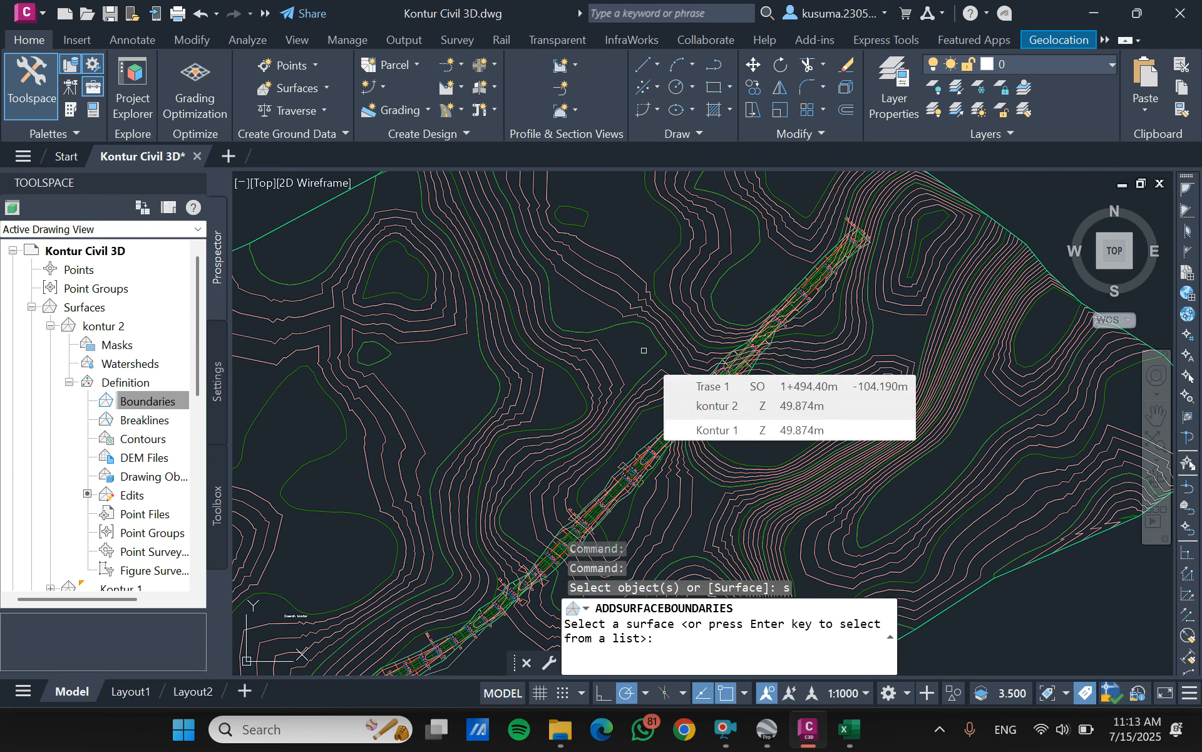
key("Return")
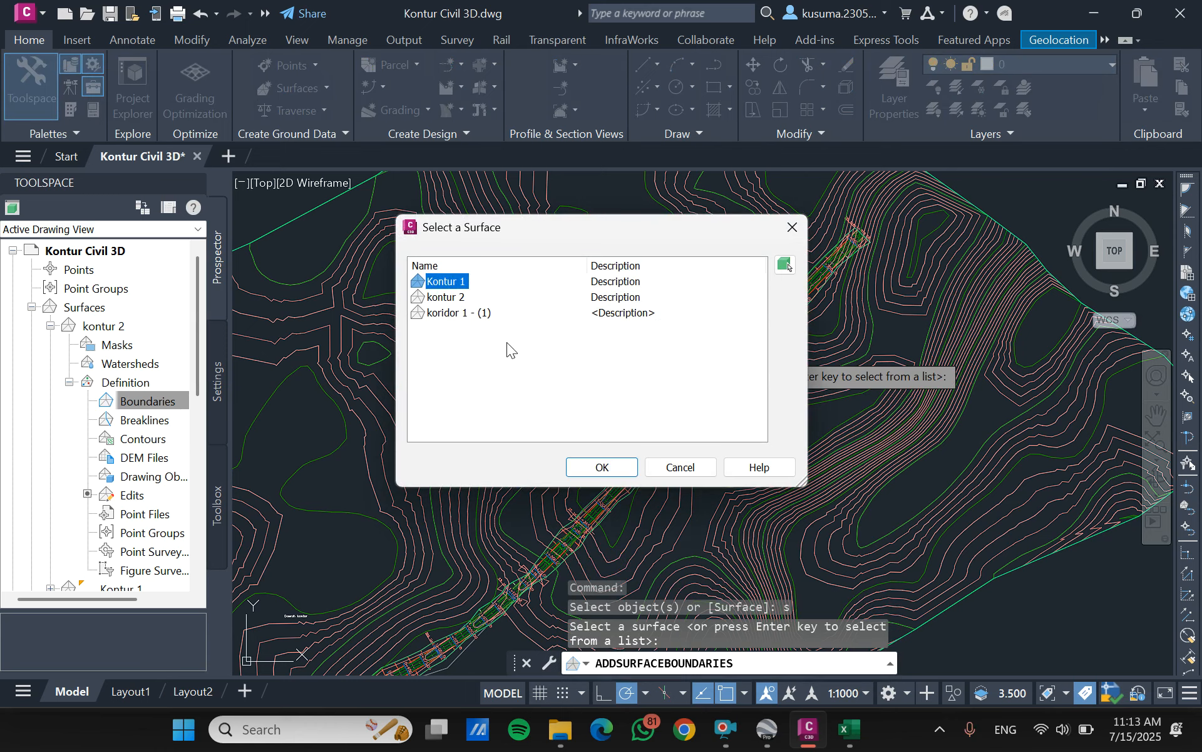
left_click(479, 314)
left_click(598, 467)
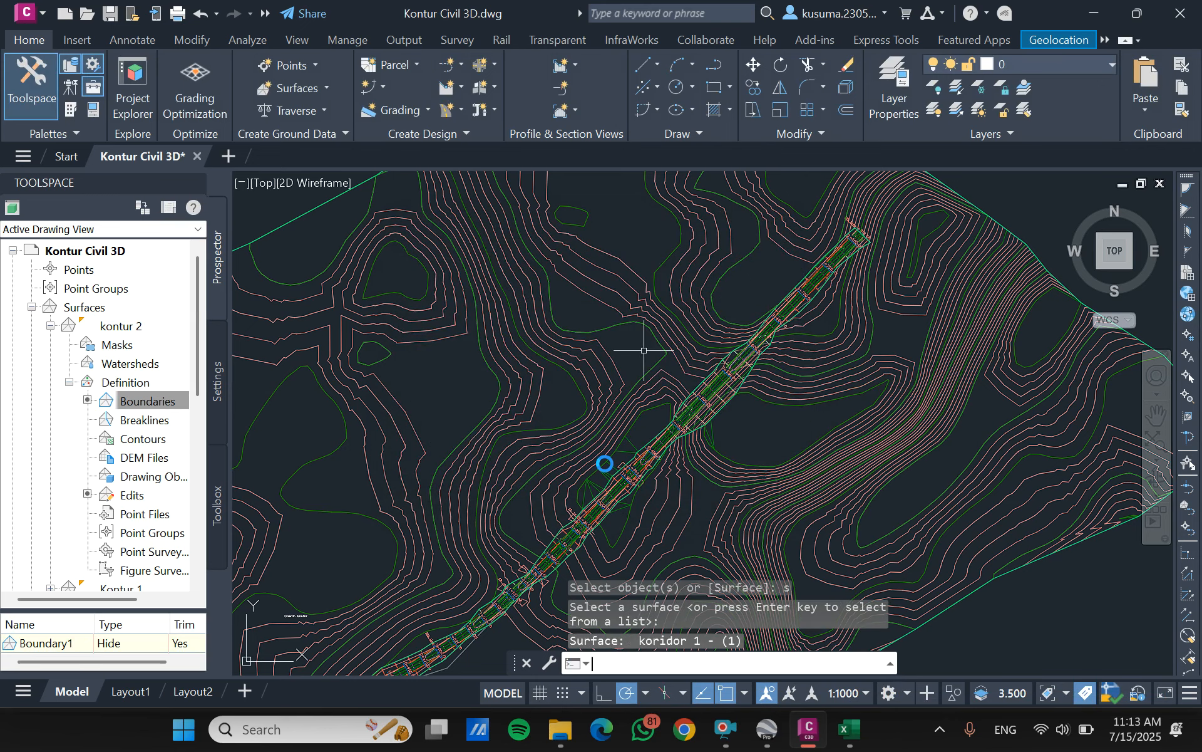
- Examine the kontur 2 contours around the road corridor in plan view, checking the area inside the hide boundary
scroll(626, 439, "down", 8)
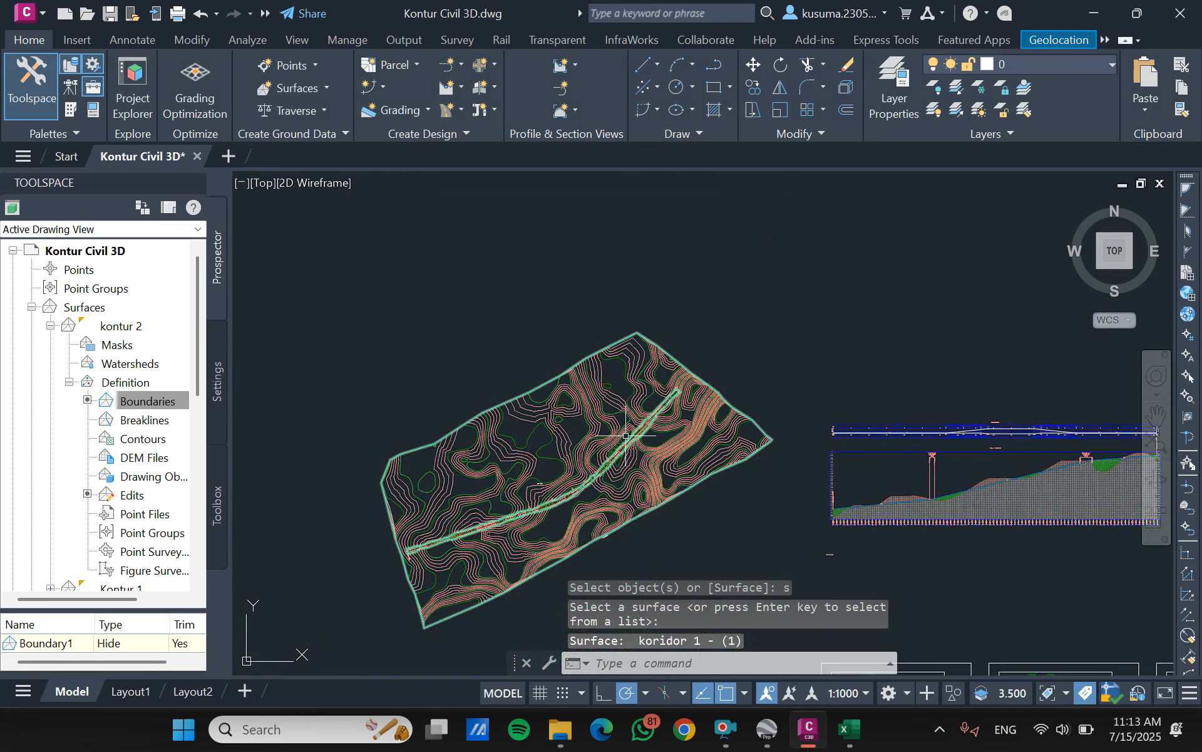
scroll(729, 371, "up", 2)
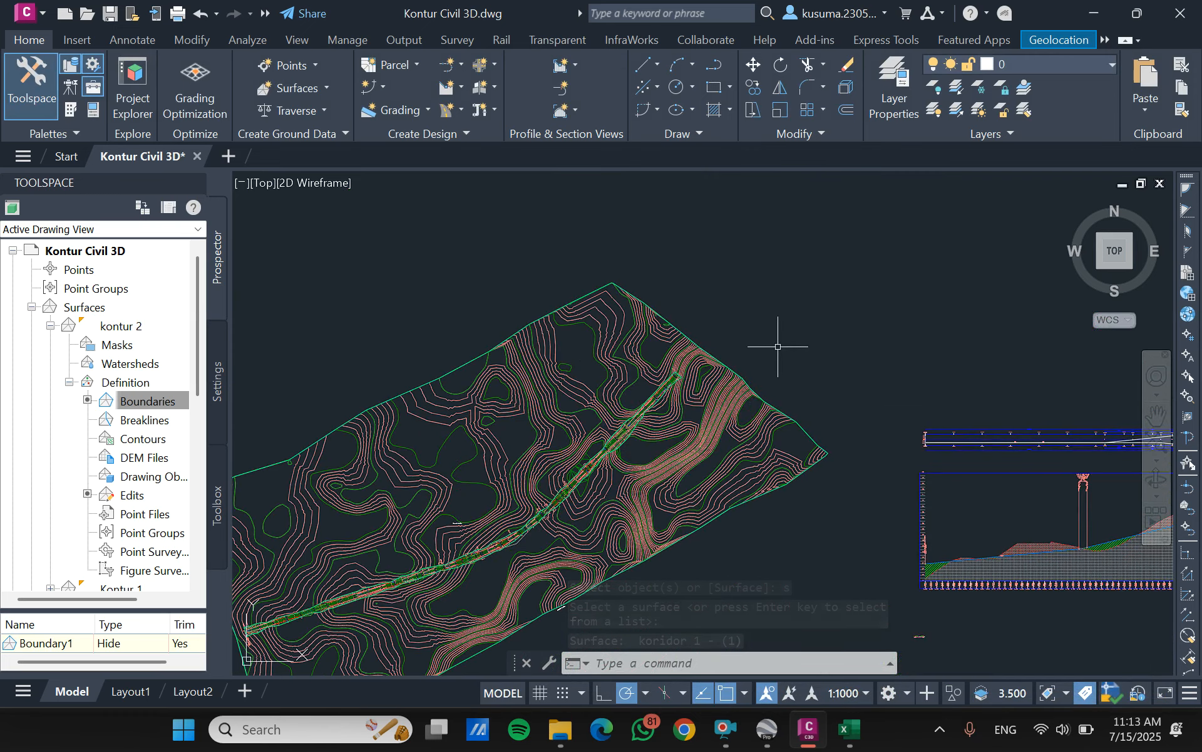
scroll(629, 468, "up", 5)
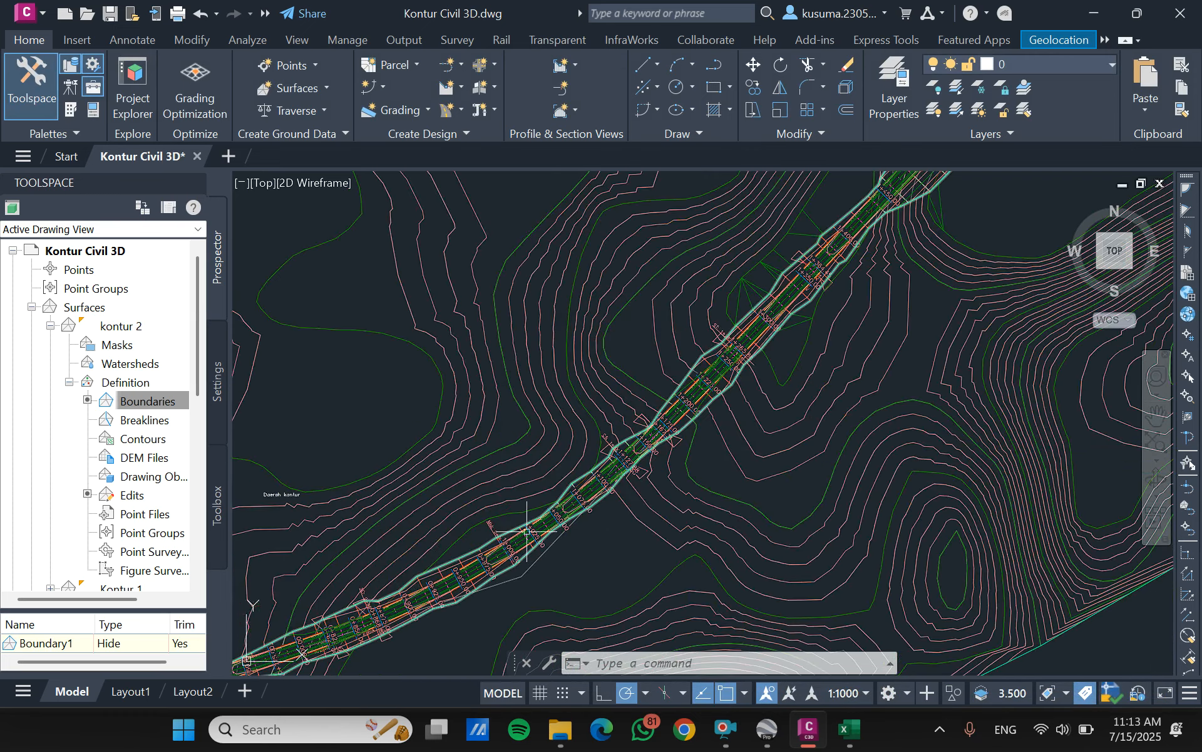
middle_click_drag(629, 469, 781, 355)
scroll(780, 354, "down", 2)
scroll(607, 473, "up", 6)
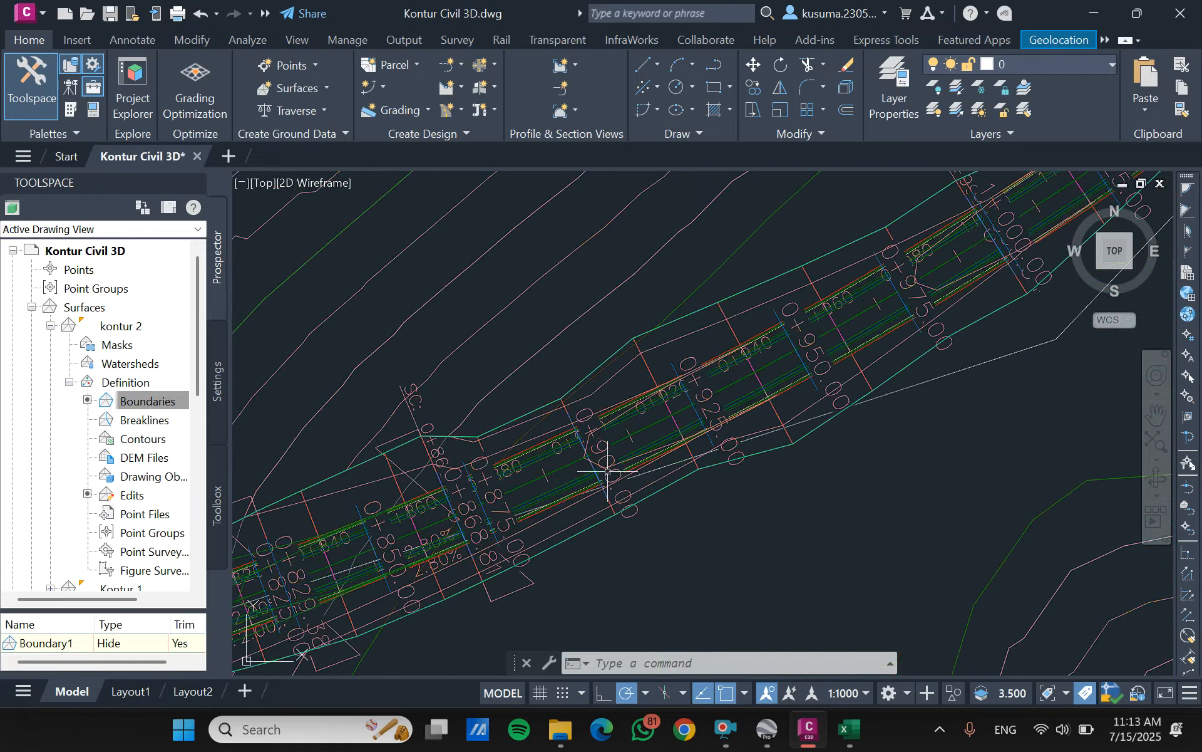
scroll(695, 392, "down", 4)
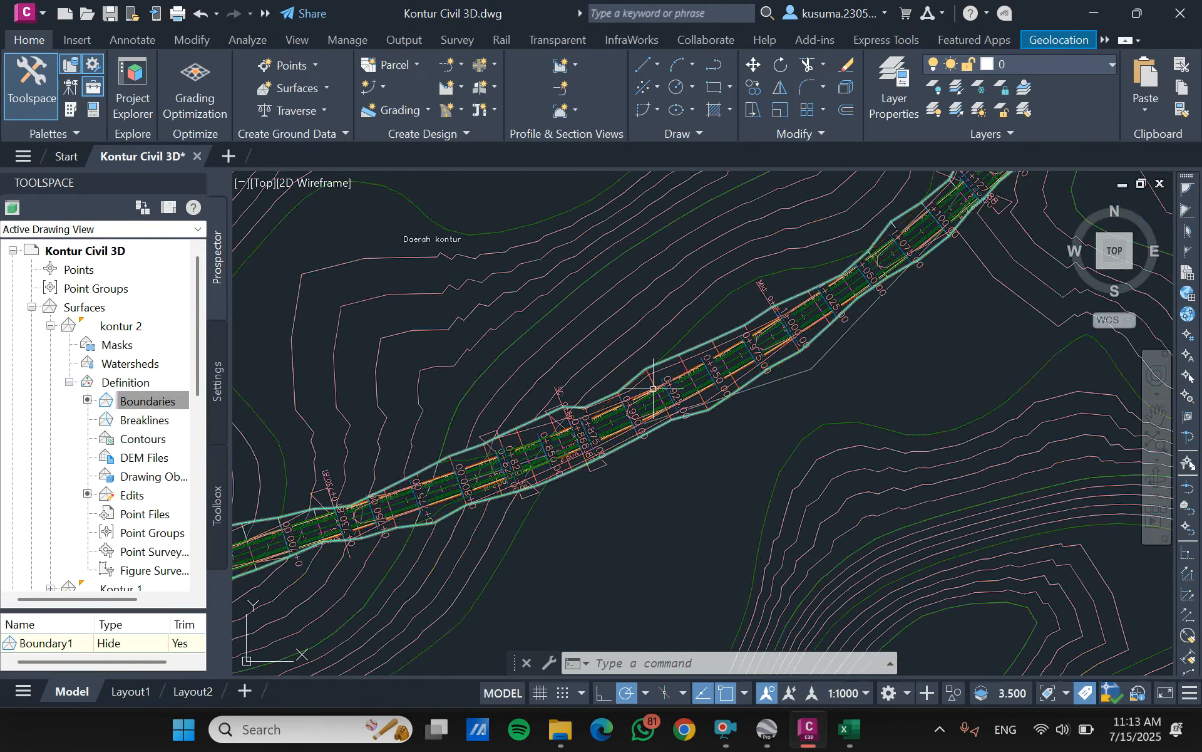
scroll(766, 379, "down", 2)
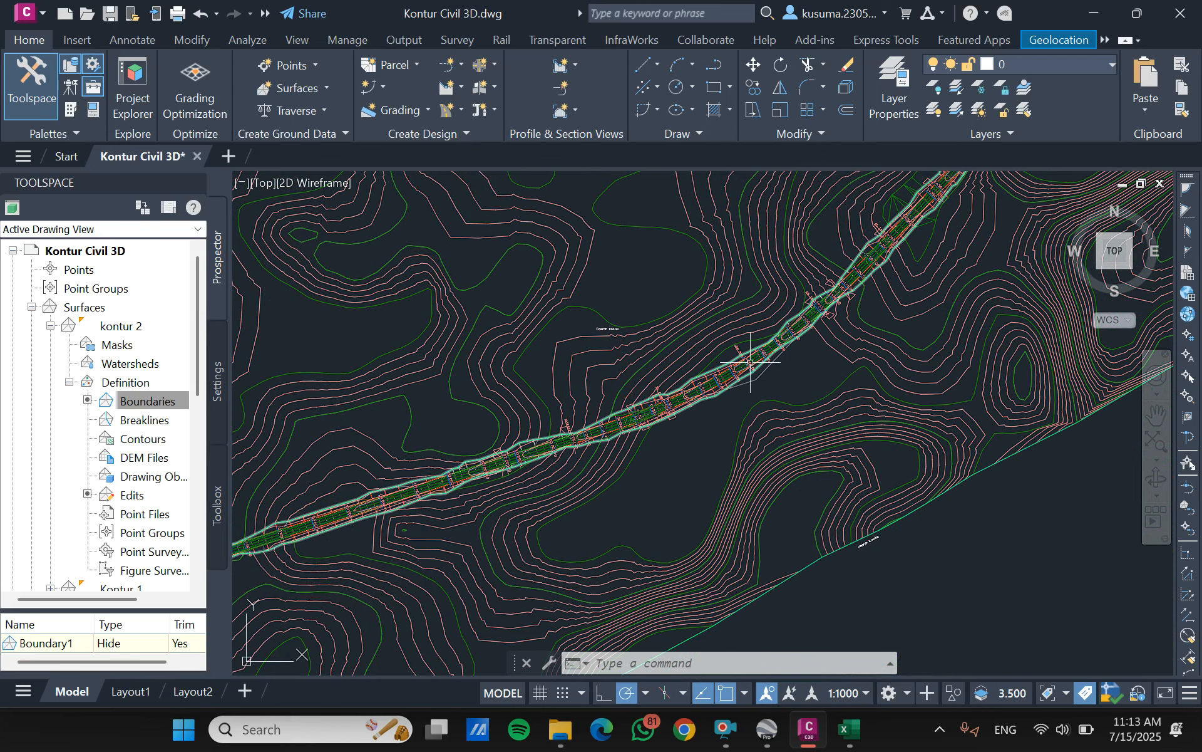
- Set the surface style of Kontur 1 to _No Display in its surface properties
left_click(69, 382)
left_click(51, 326)
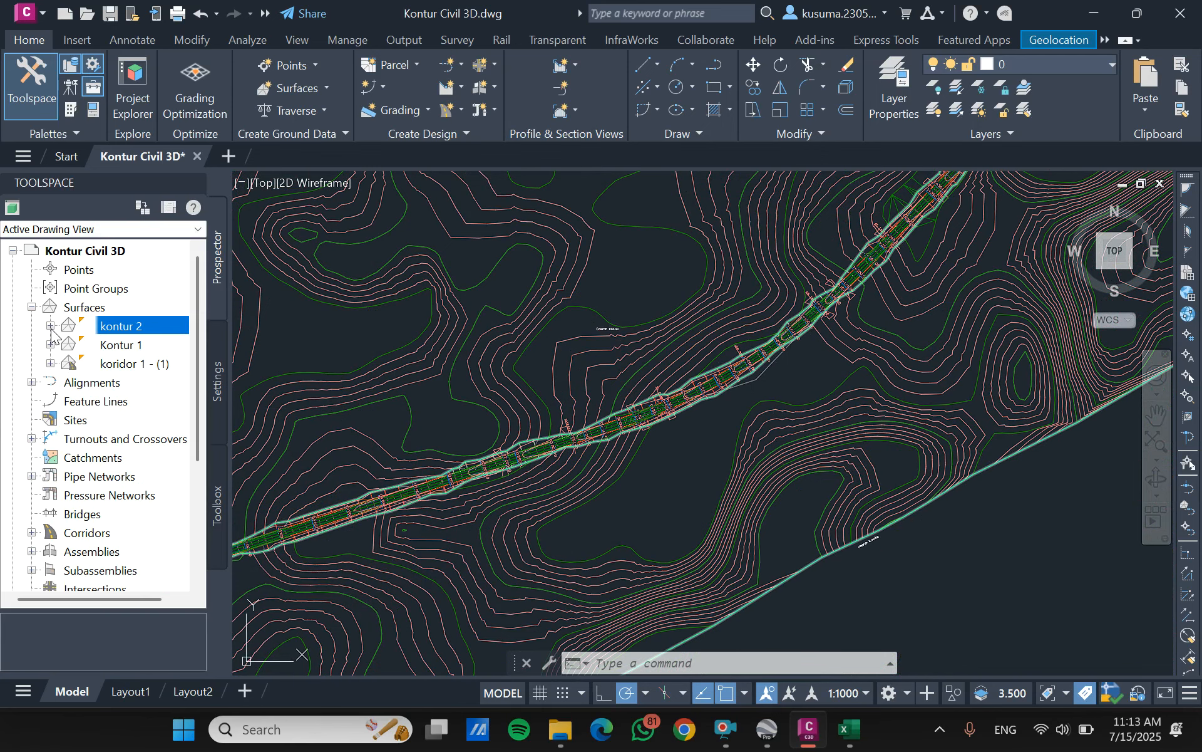
right_click(90, 340)
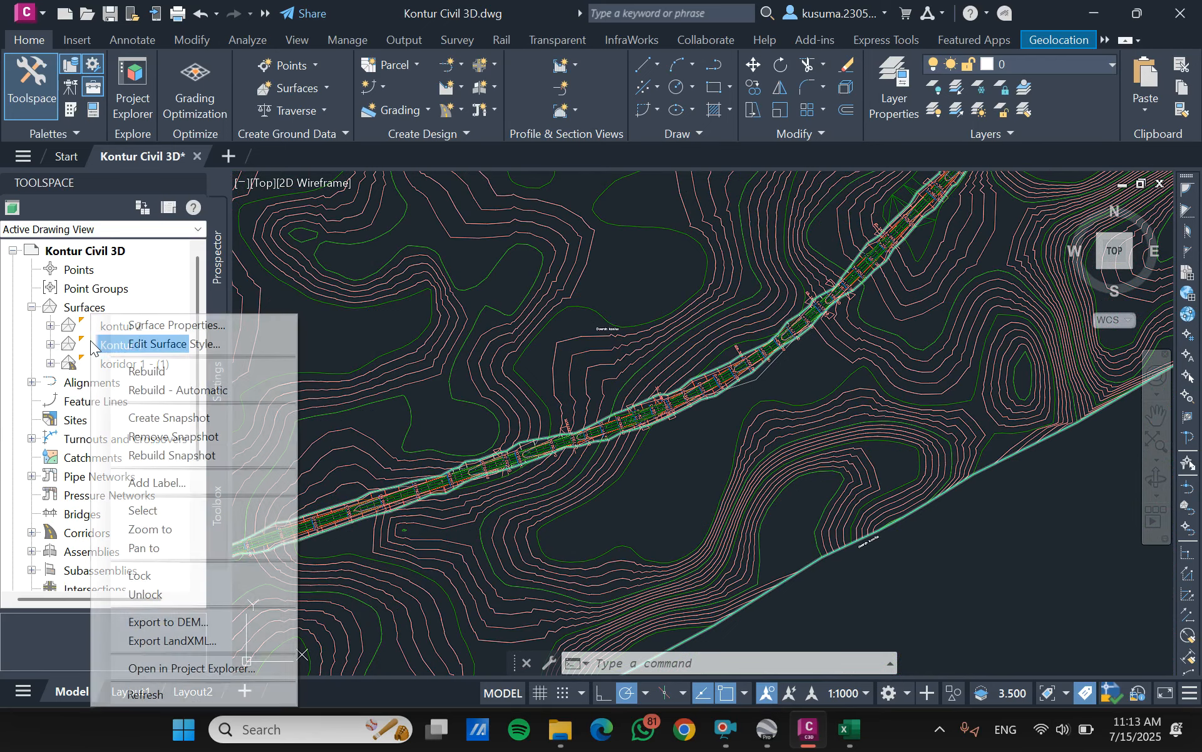
left_click(173, 327)
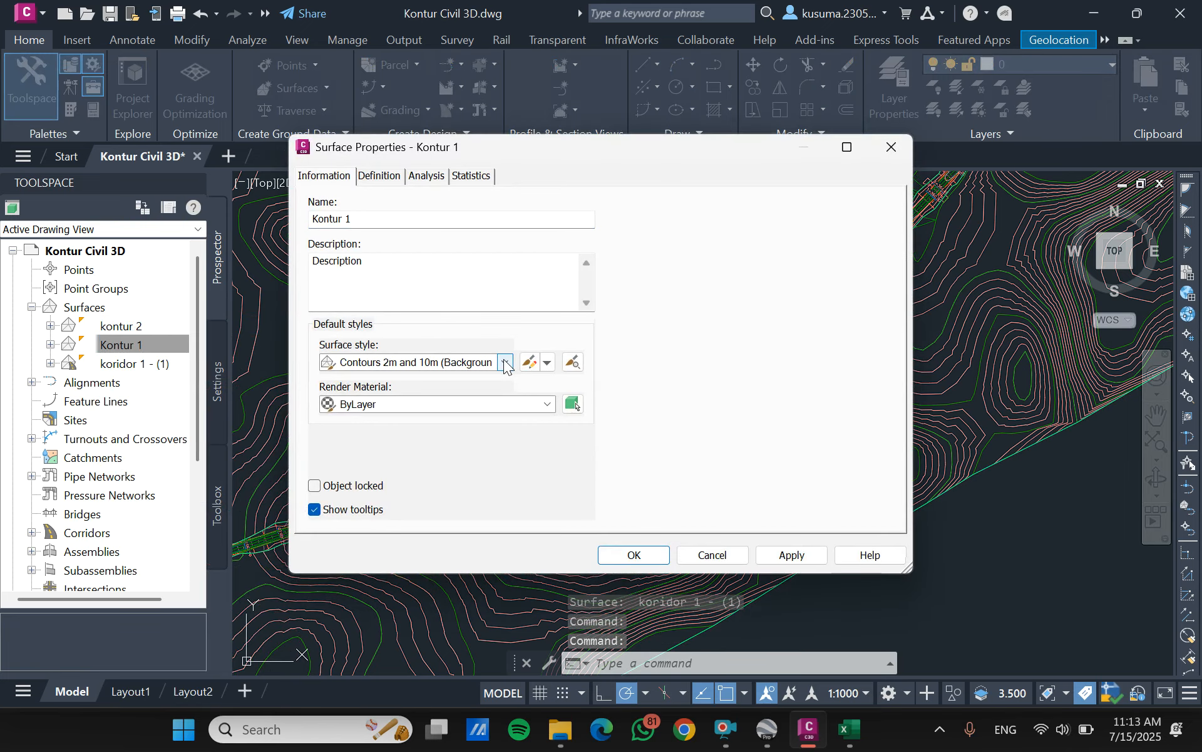
left_click(506, 363)
left_click(402, 379)
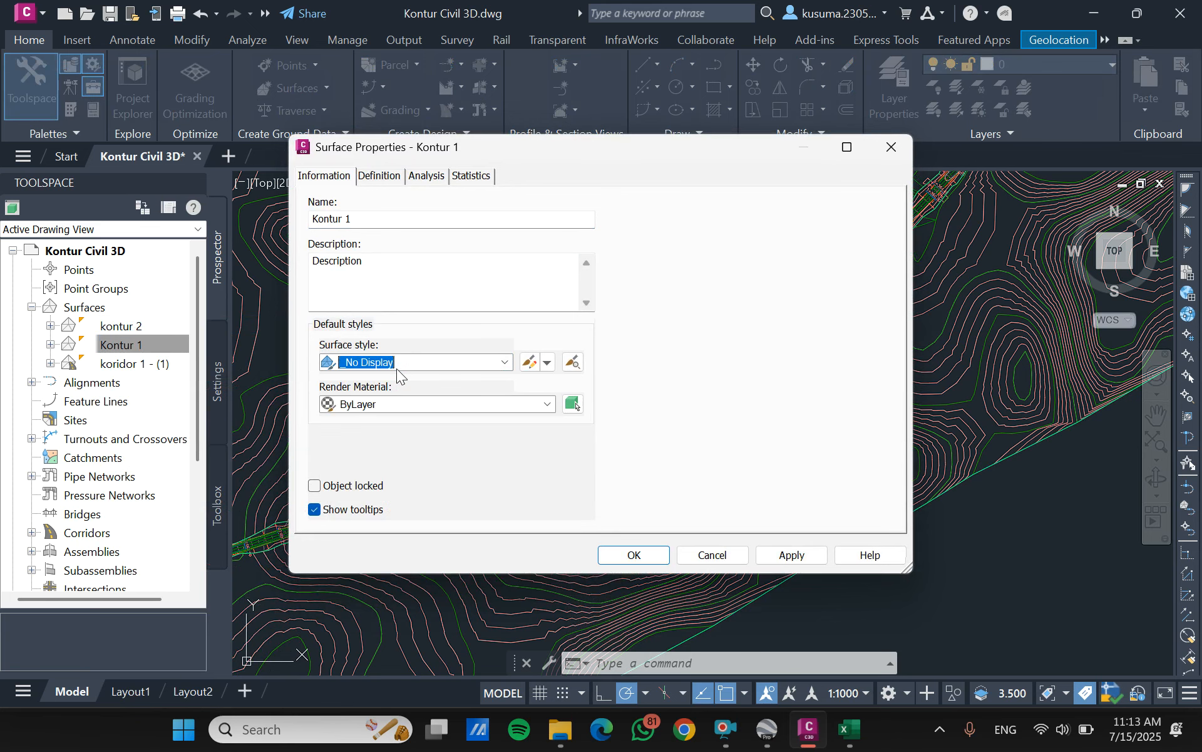
left_click(634, 555)
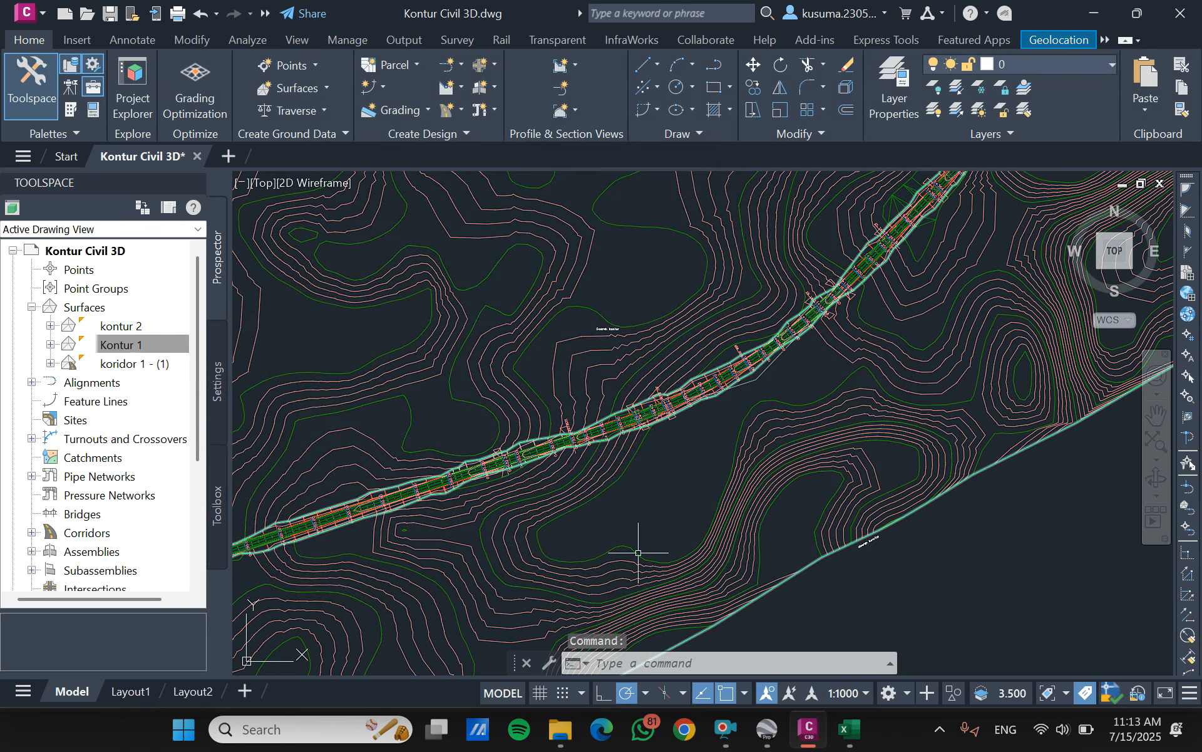
- Delete the sample line group SL Collection - 1 from the Trase 1 centerline alignment
scroll(686, 482, "up", 2)
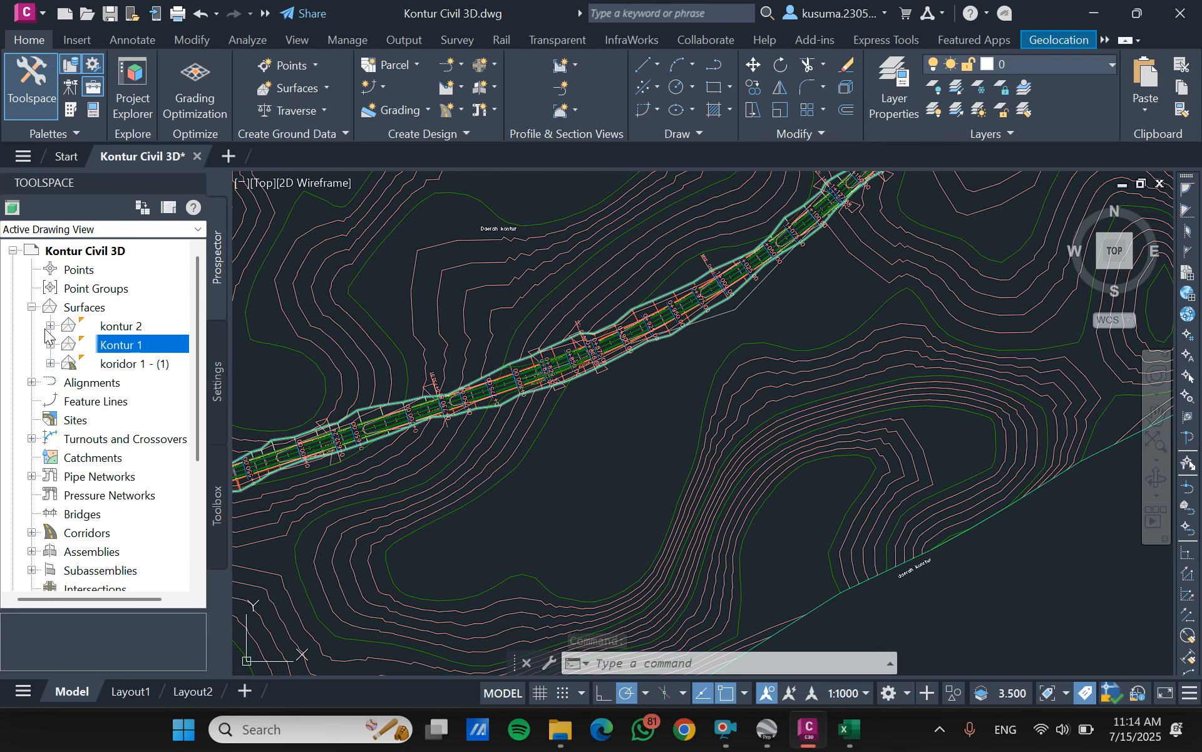
left_click(32, 308)
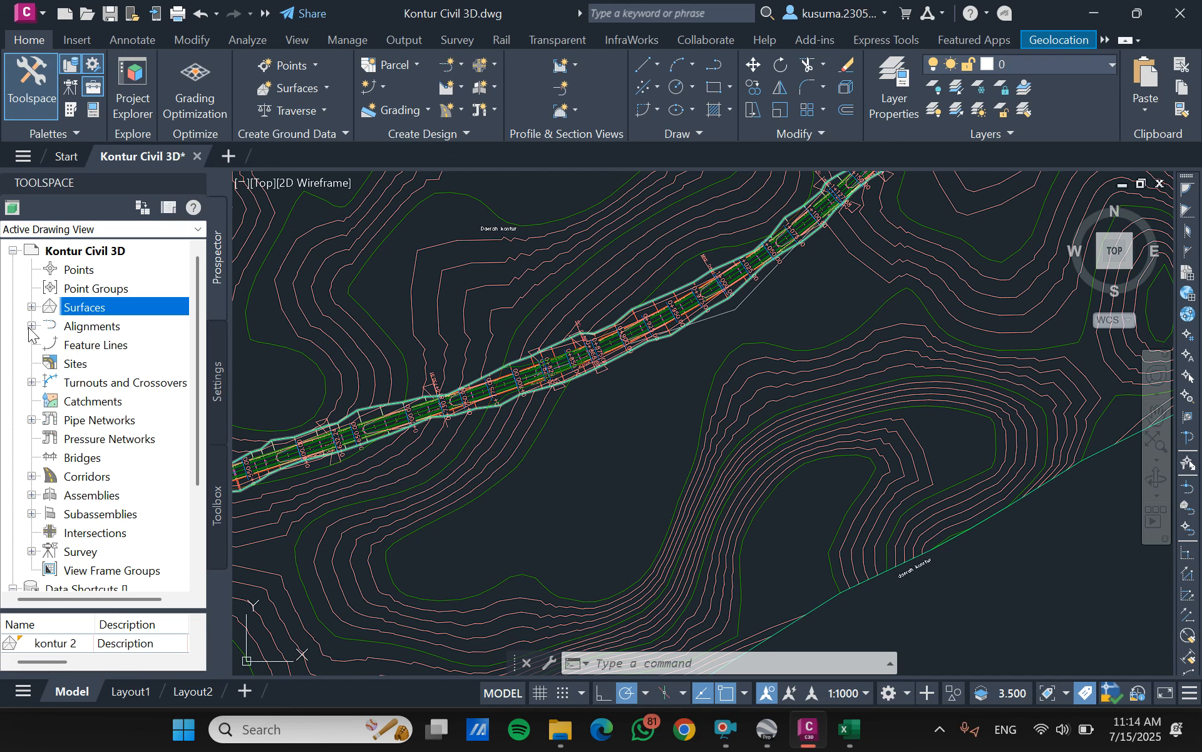
left_click(32, 326)
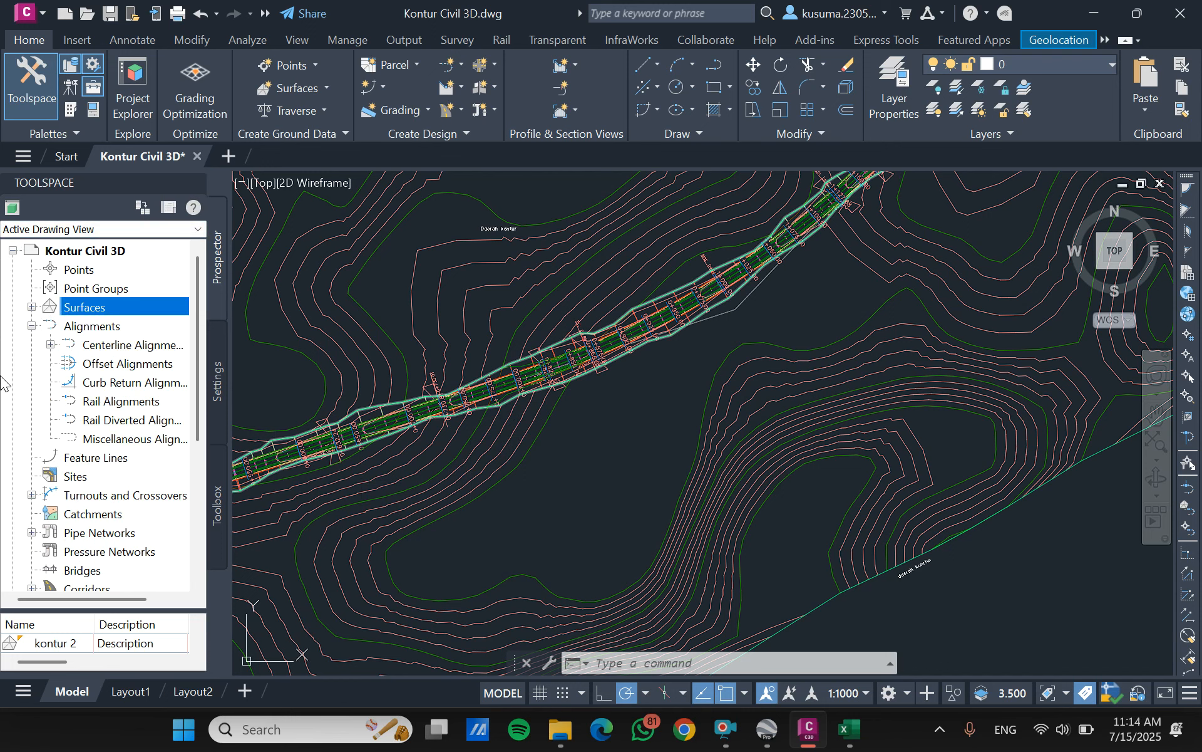
left_click(50, 344)
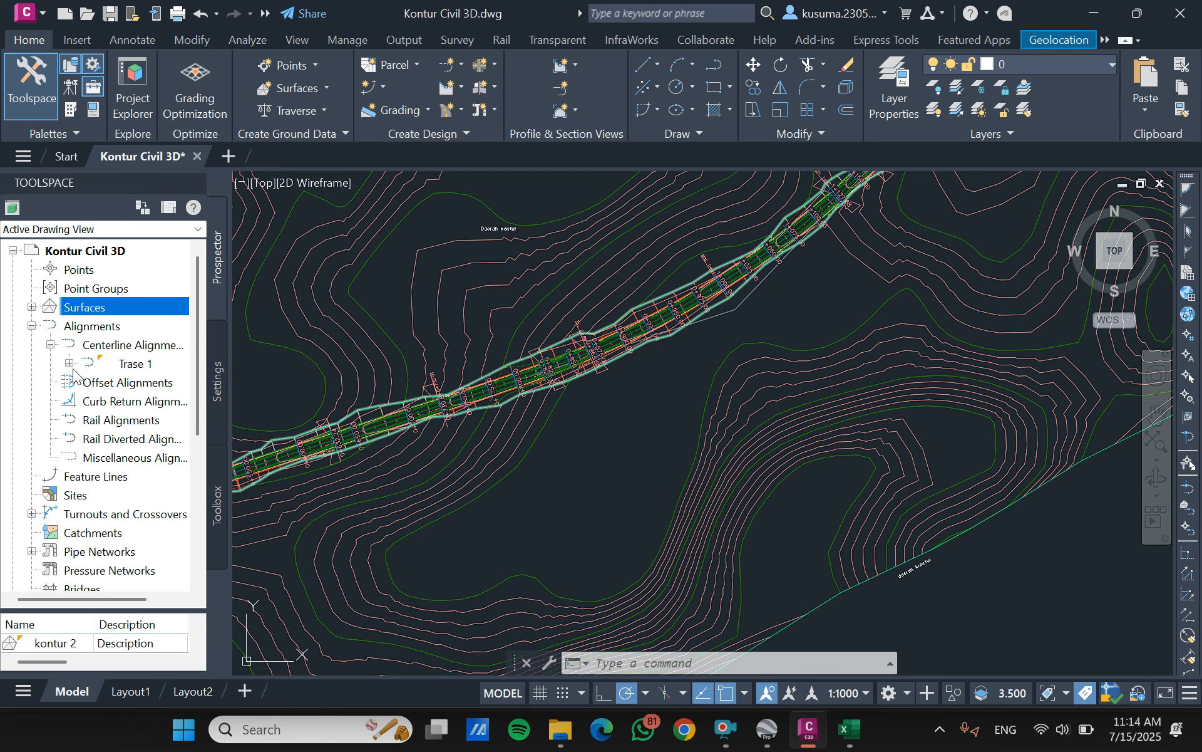
left_click(68, 364)
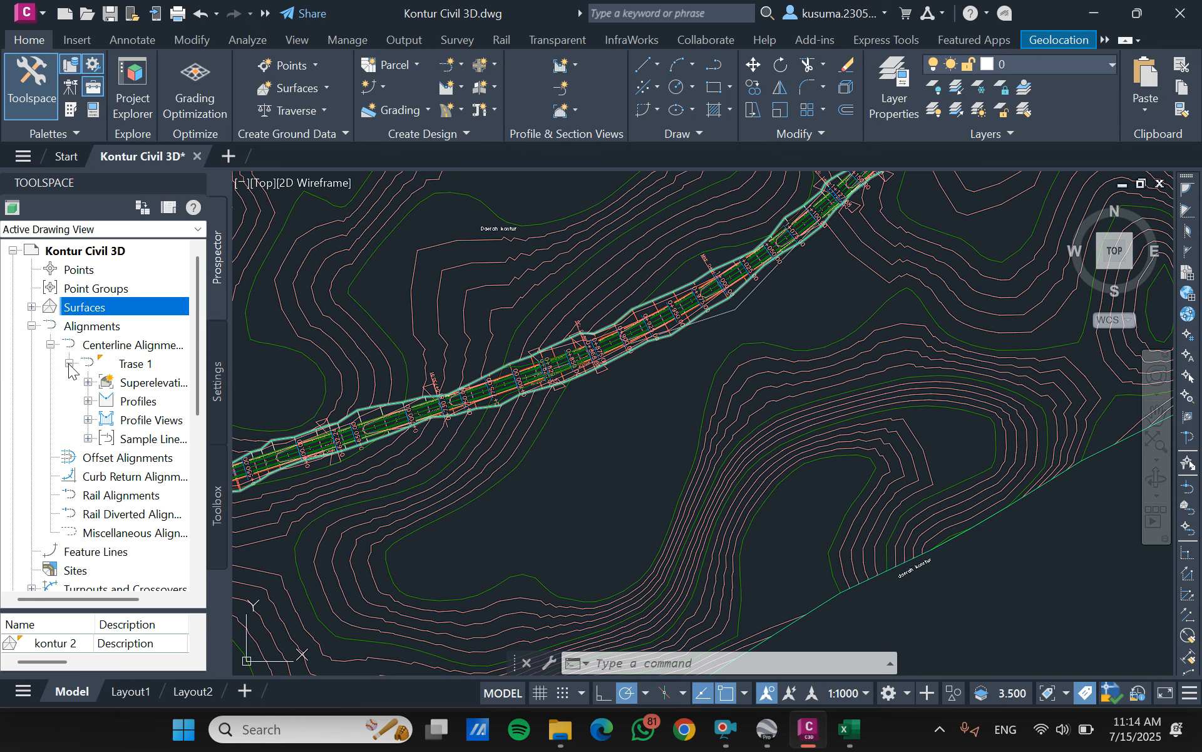
left_click(88, 439)
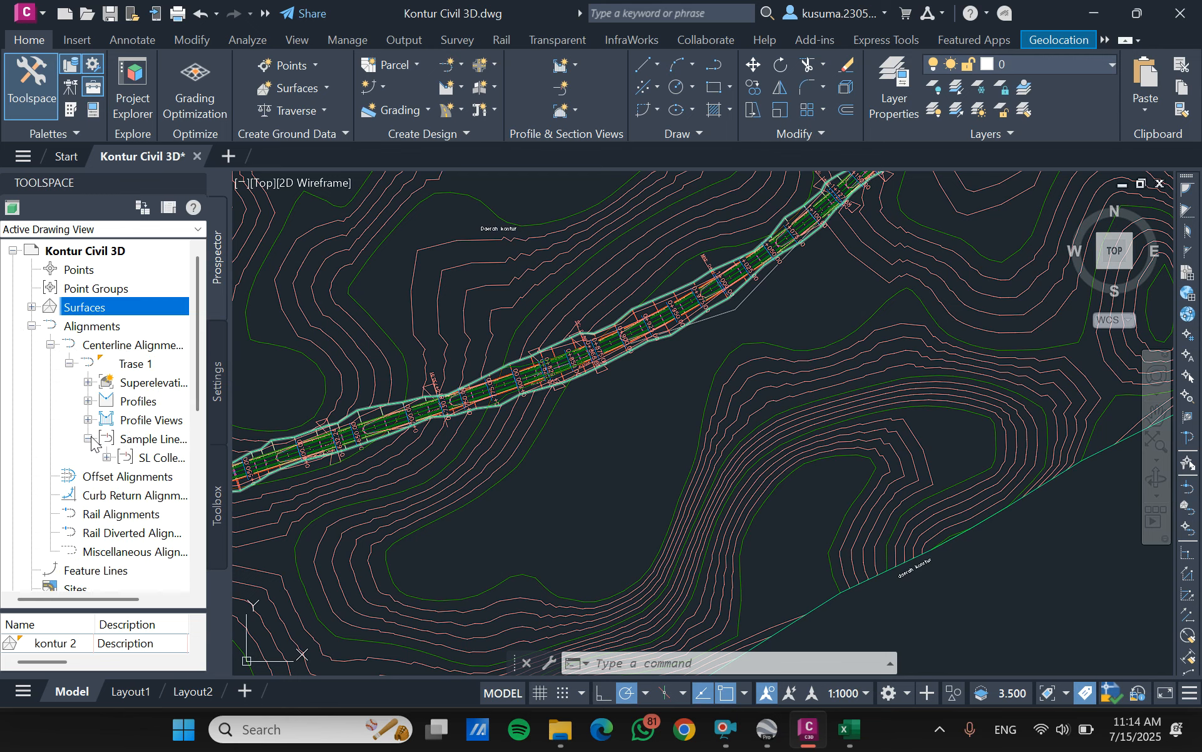
right_click(149, 462)
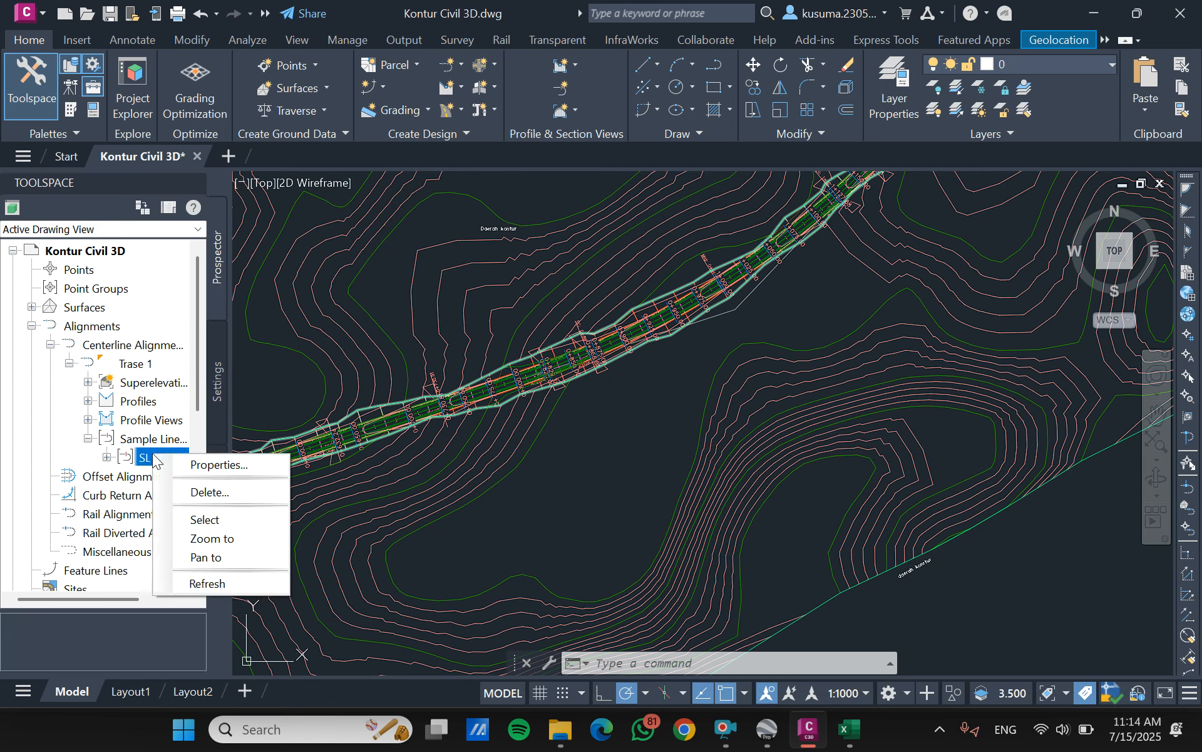
left_click(227, 495)
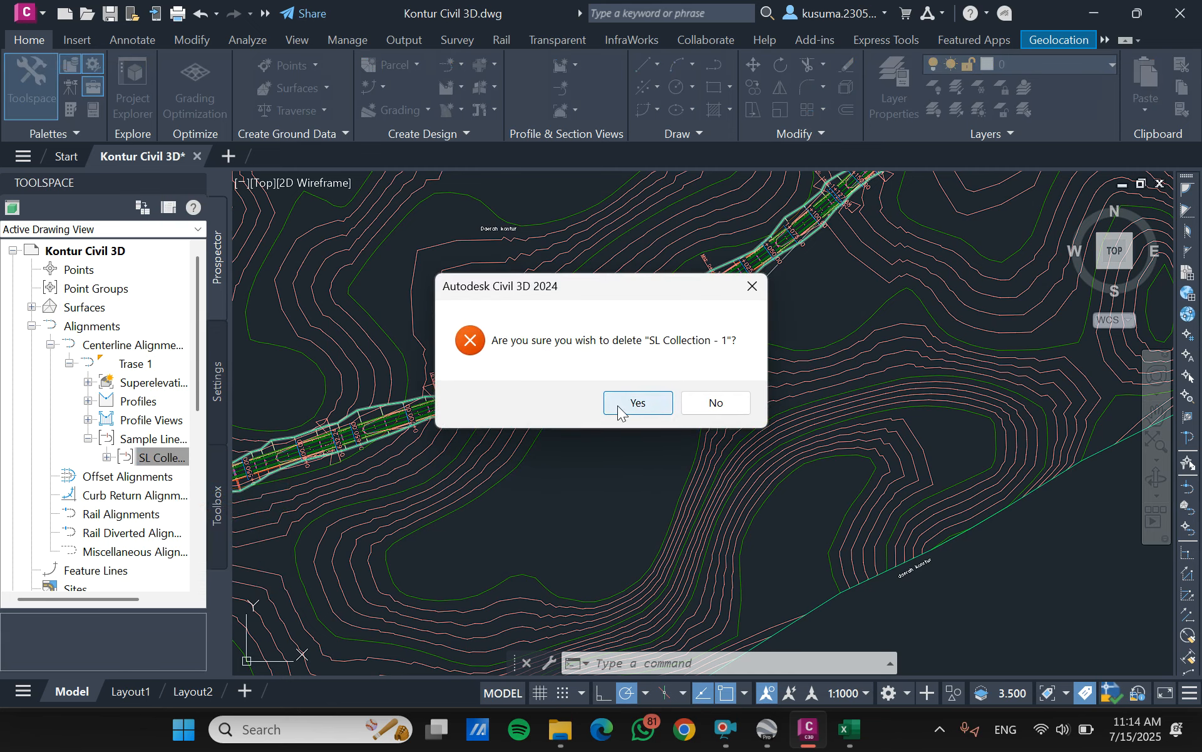
left_click(617, 405)
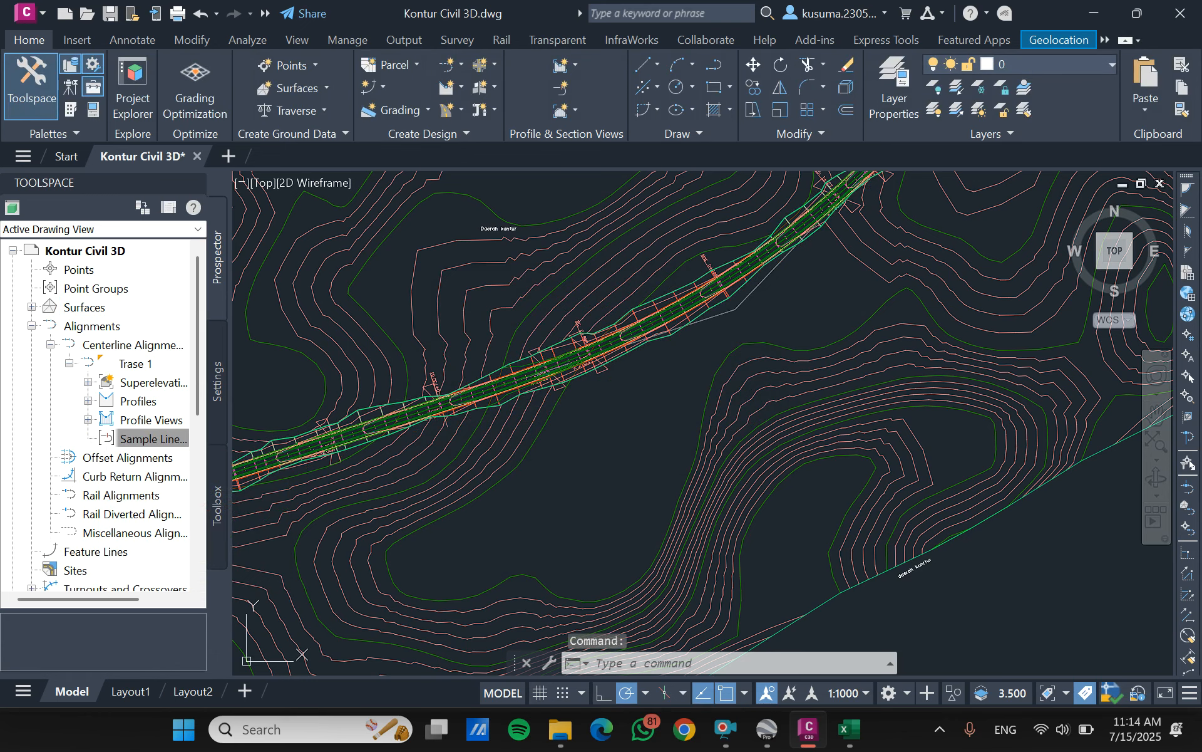
- Begin a new sample line group on the Trase 1 alignment
scroll(607, 409, "down", 4)
scroll(606, 409, "down", 6)
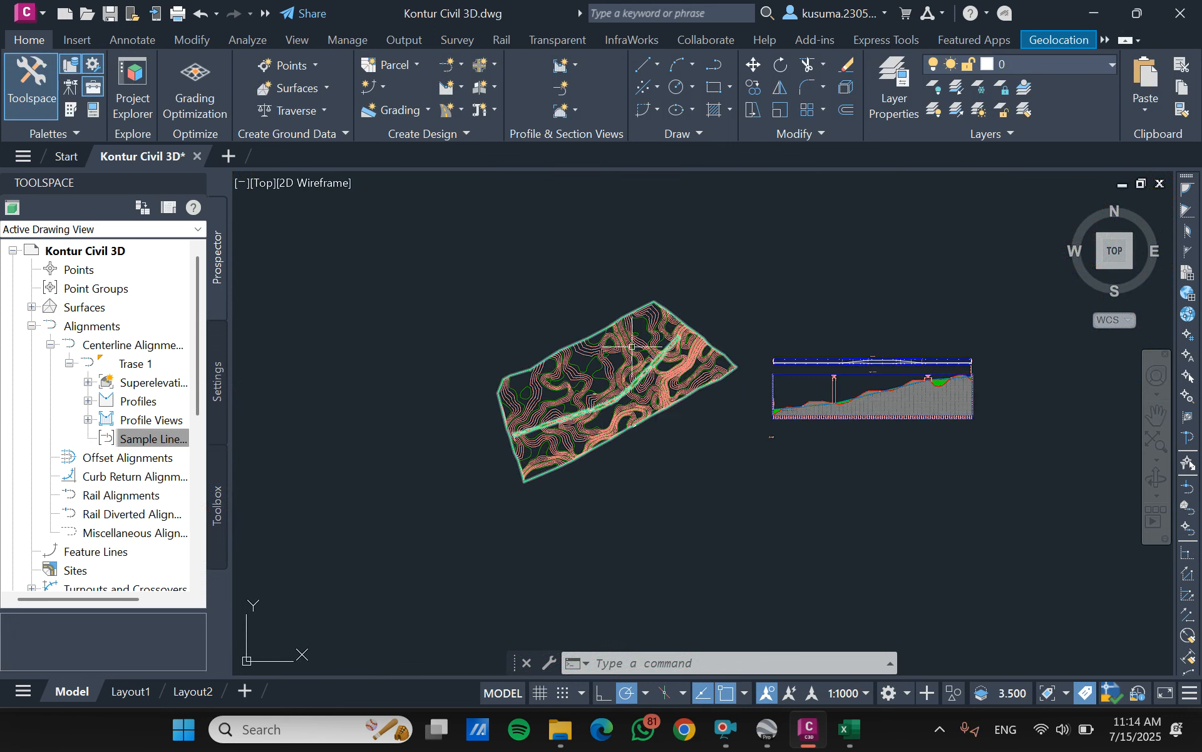
scroll(595, 375, "up", 2)
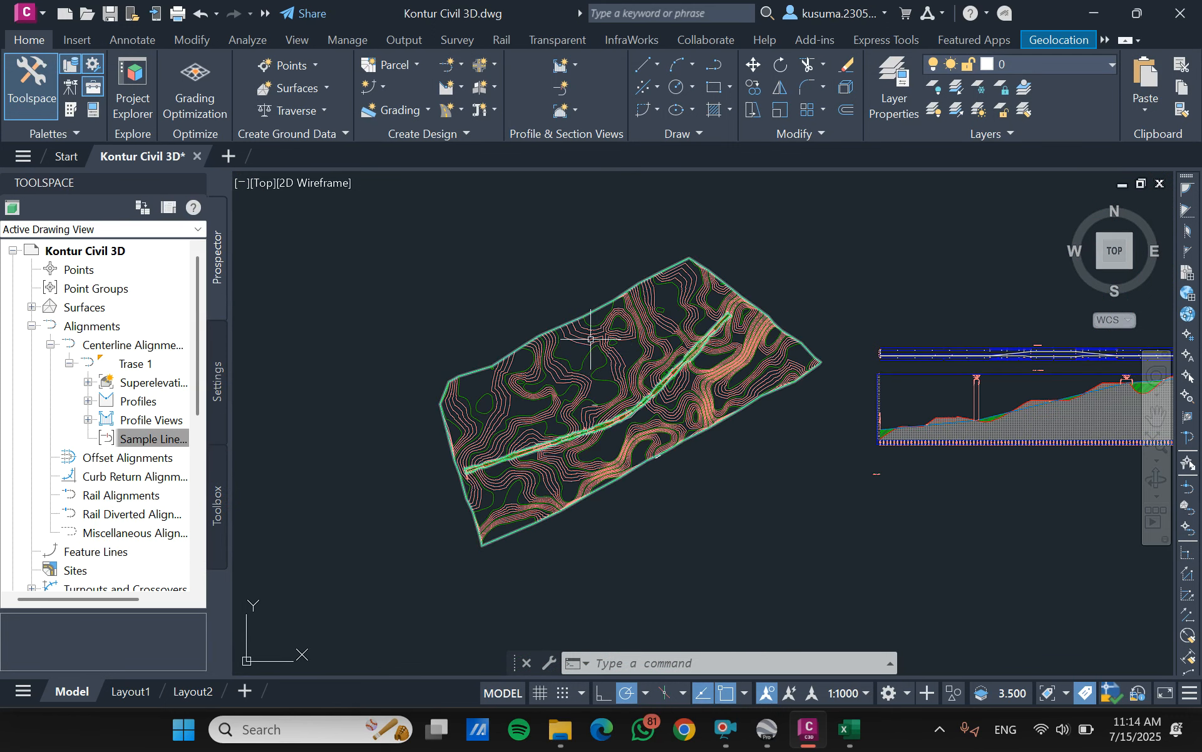
left_click(552, 87)
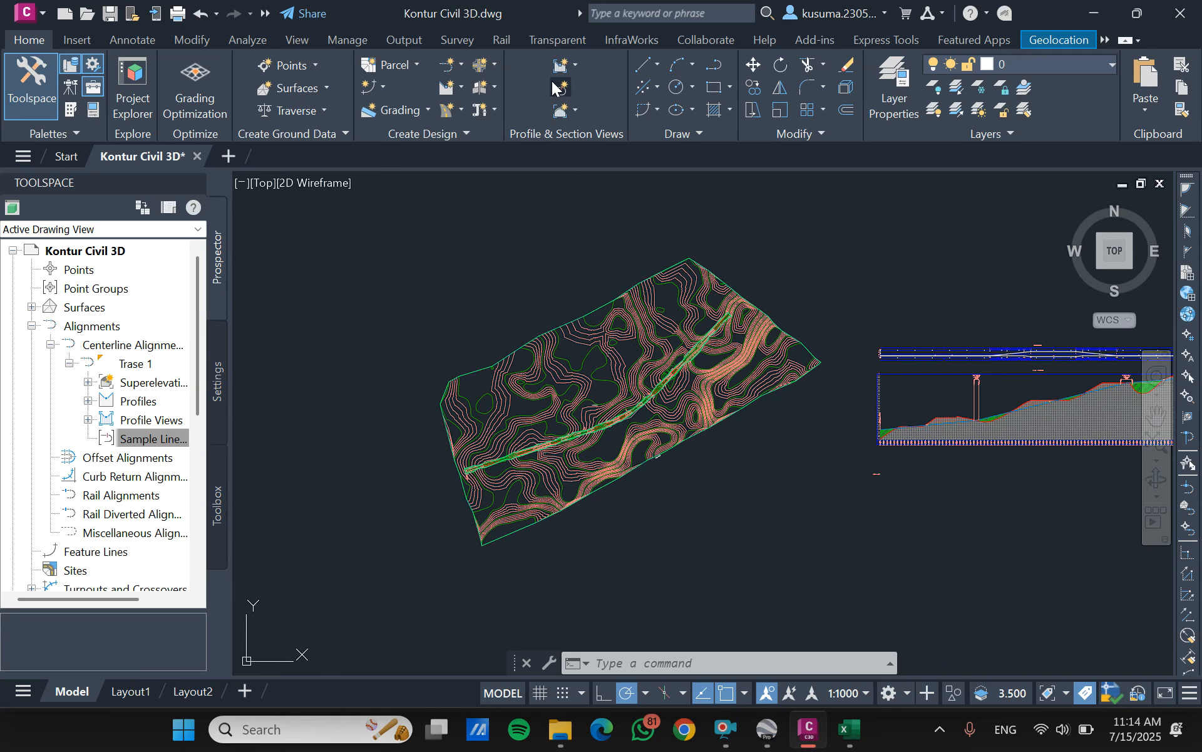
key("Return")
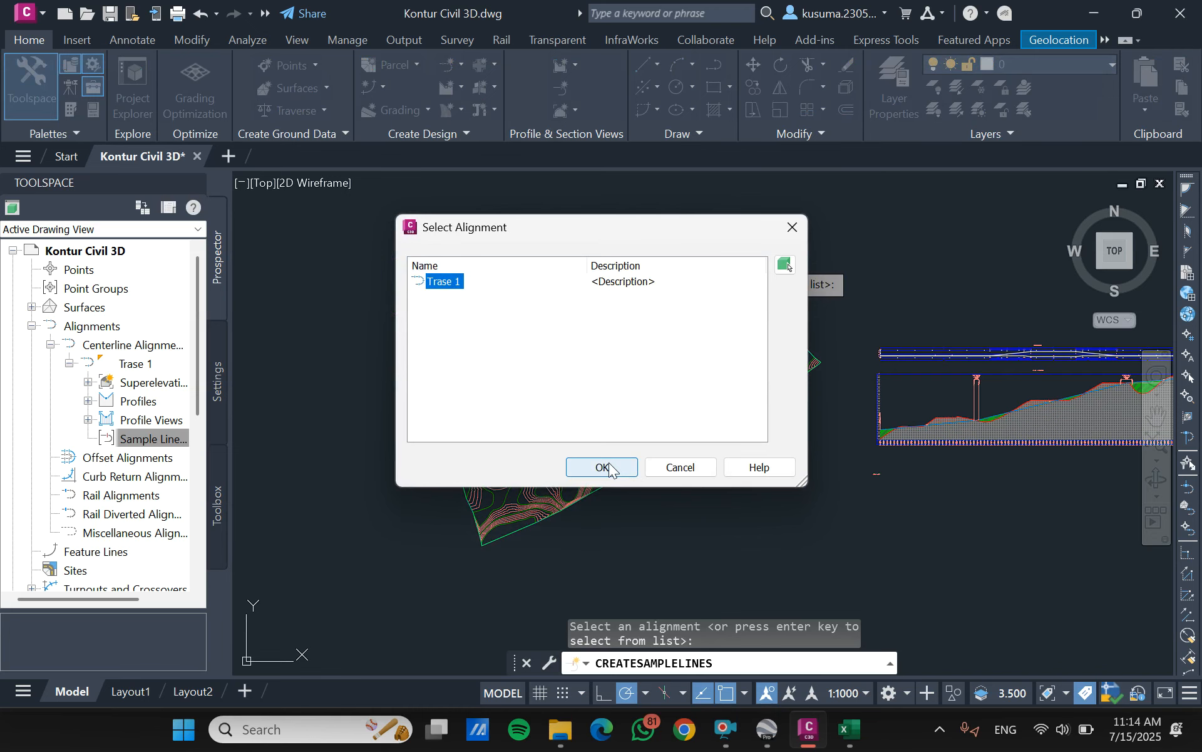
left_click(610, 465)
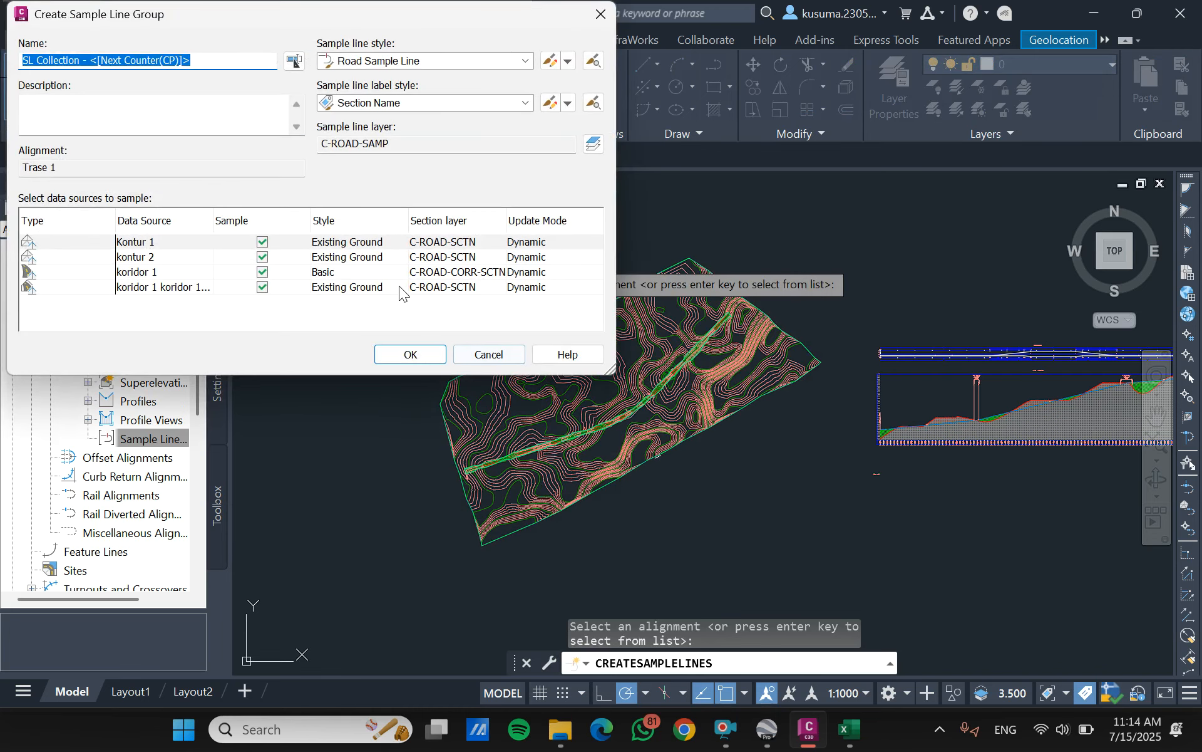
- Set the section style of the Kontur 1 and kontur 2 data sources to Finished Ground
left_click(374, 242)
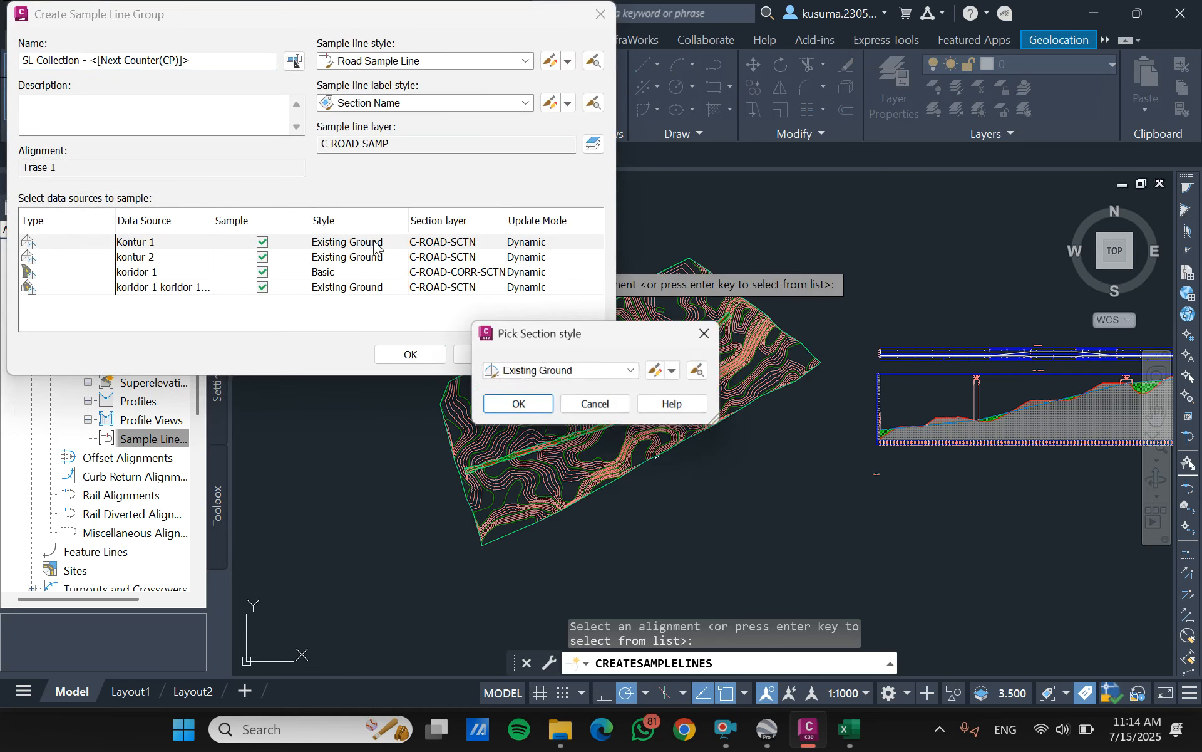
left_click(631, 373)
left_click(542, 400)
left_click(519, 406)
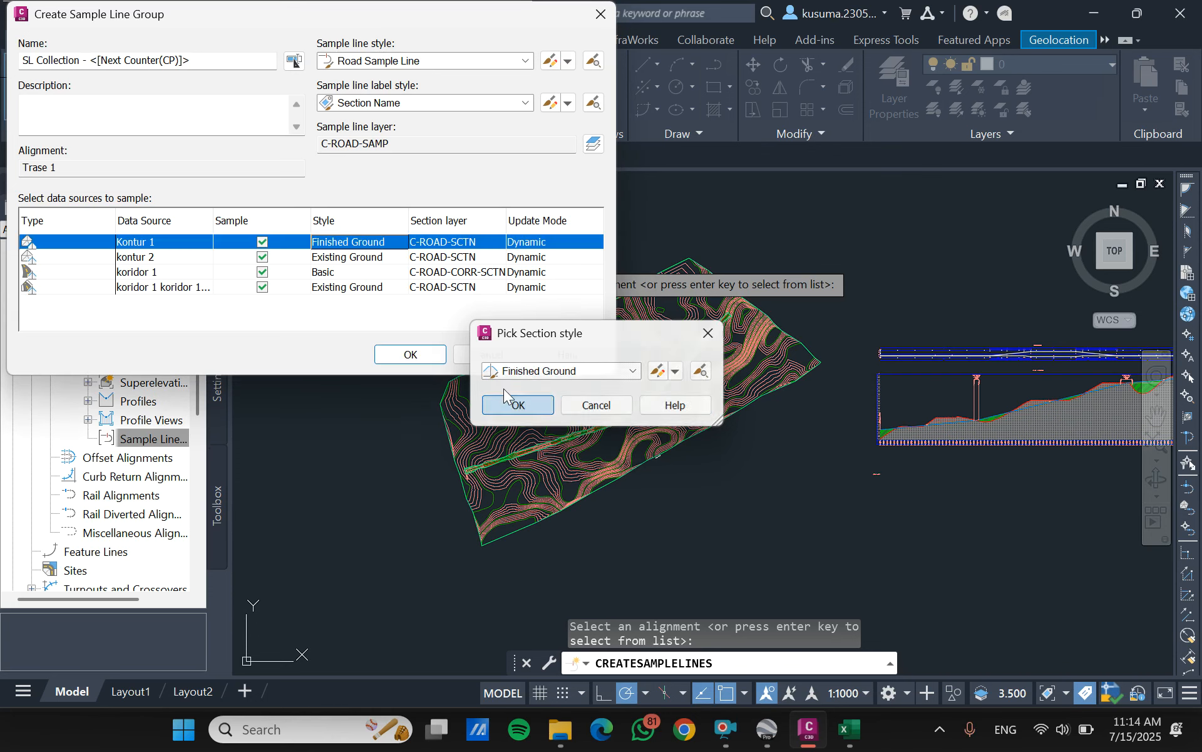
left_click(367, 256)
left_click(600, 372)
left_click(544, 400)
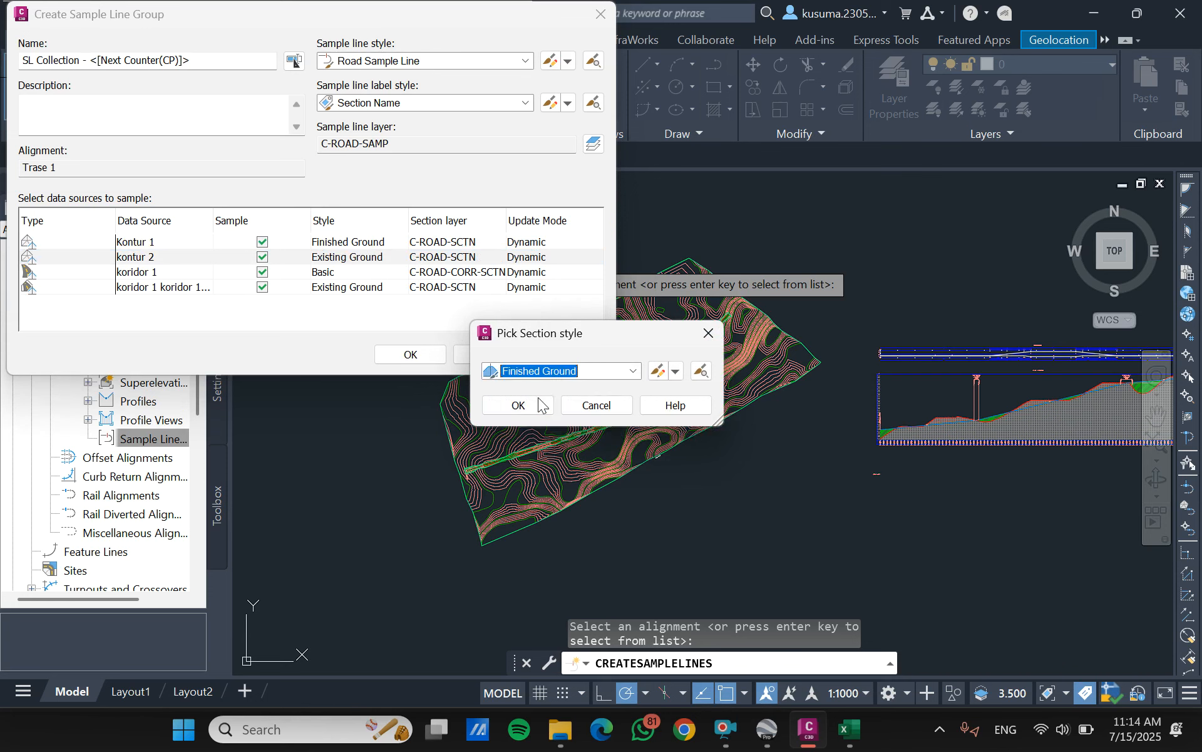
left_click(505, 409)
- Set the koridor 1 corridor surface's section style to Finished Ground and accept the sample line group settings
left_click(341, 287)
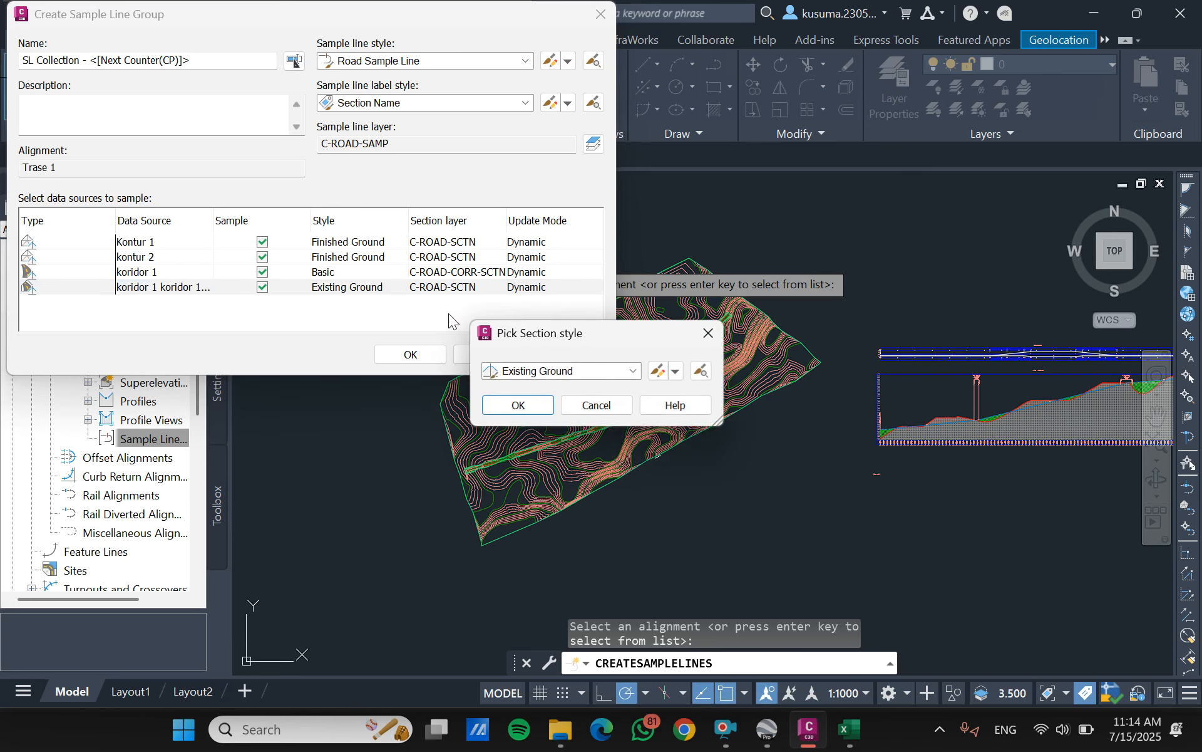
left_click(635, 372)
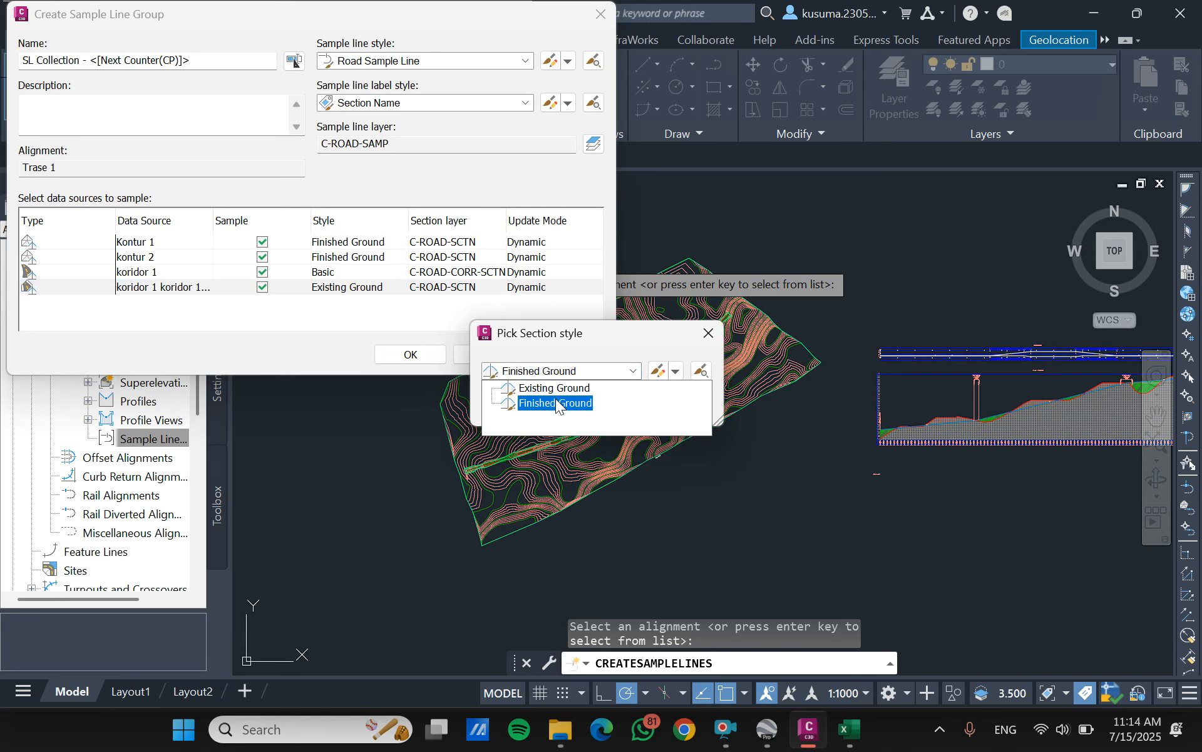
left_click(540, 400)
left_click(517, 405)
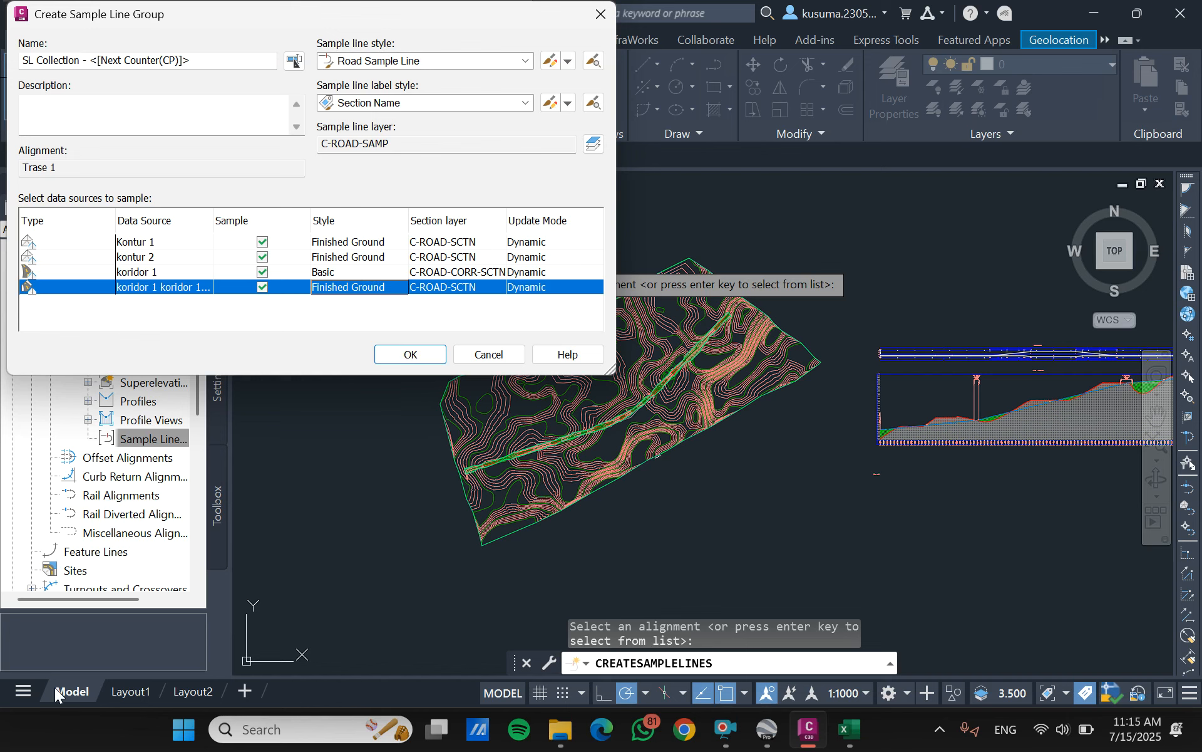
left_click(409, 354)
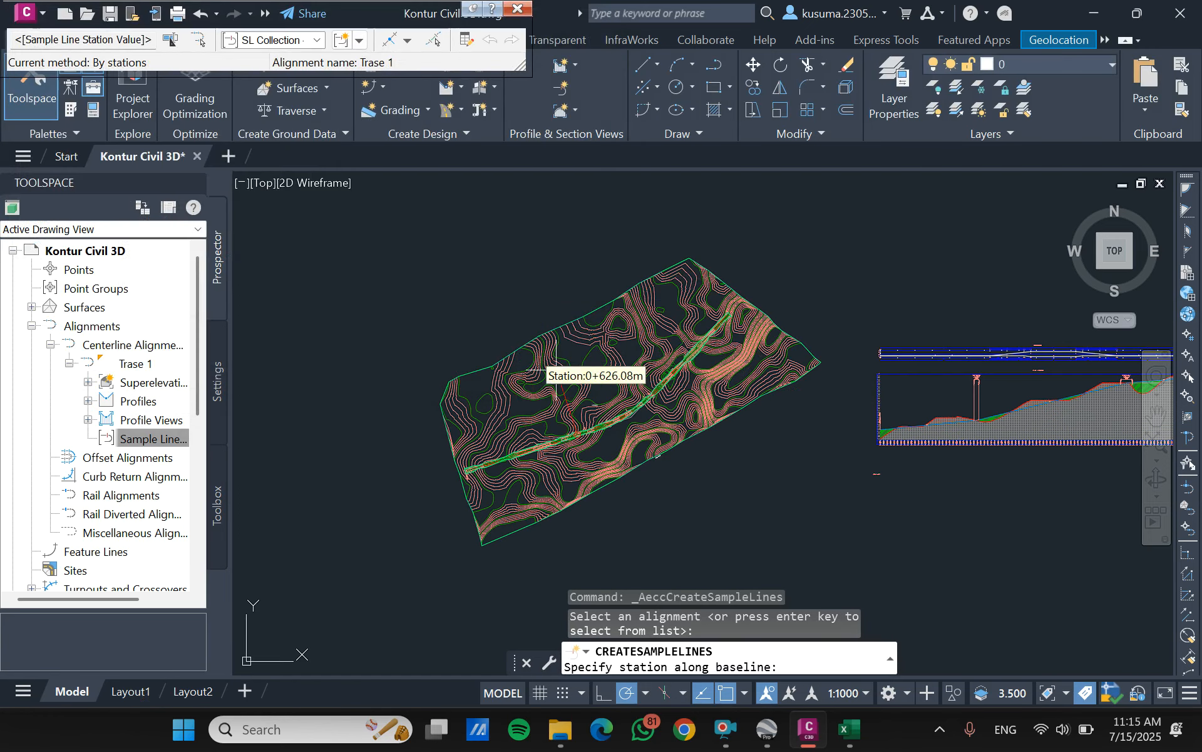
- Choose sample line creation by range of stations, with sampling increments of 50 m along both curves and spirals
scroll(597, 404, "up", 2)
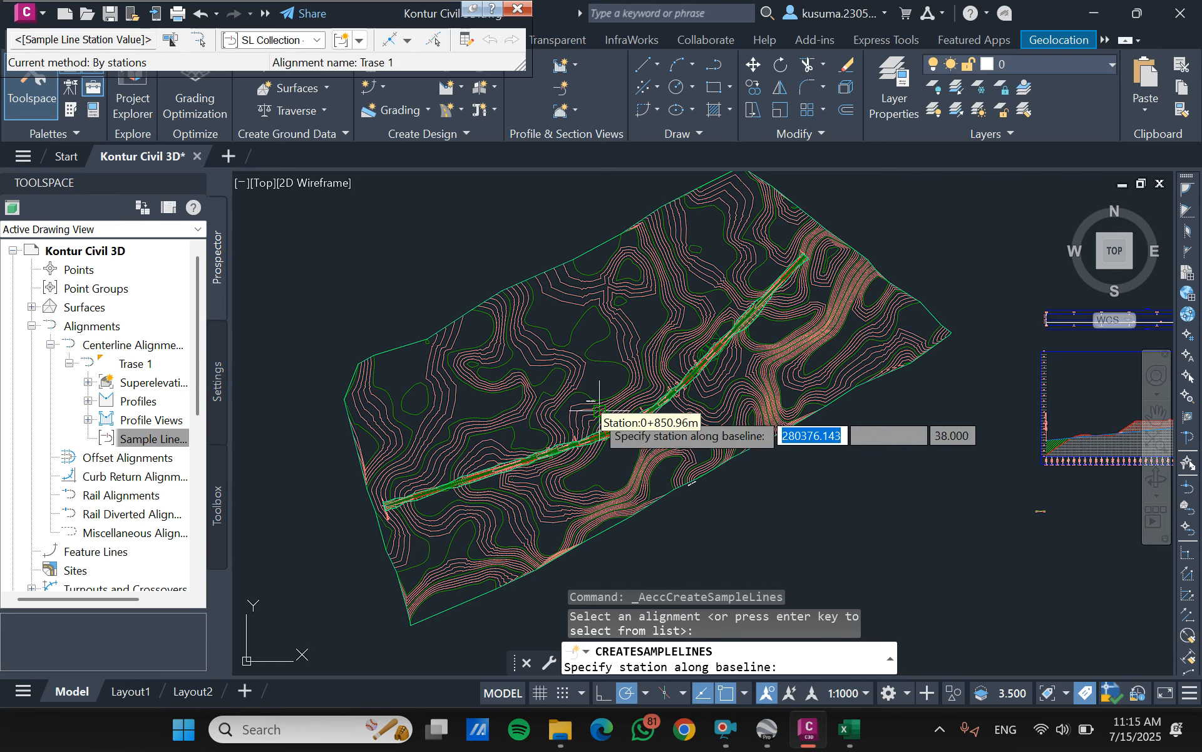
left_click(409, 41)
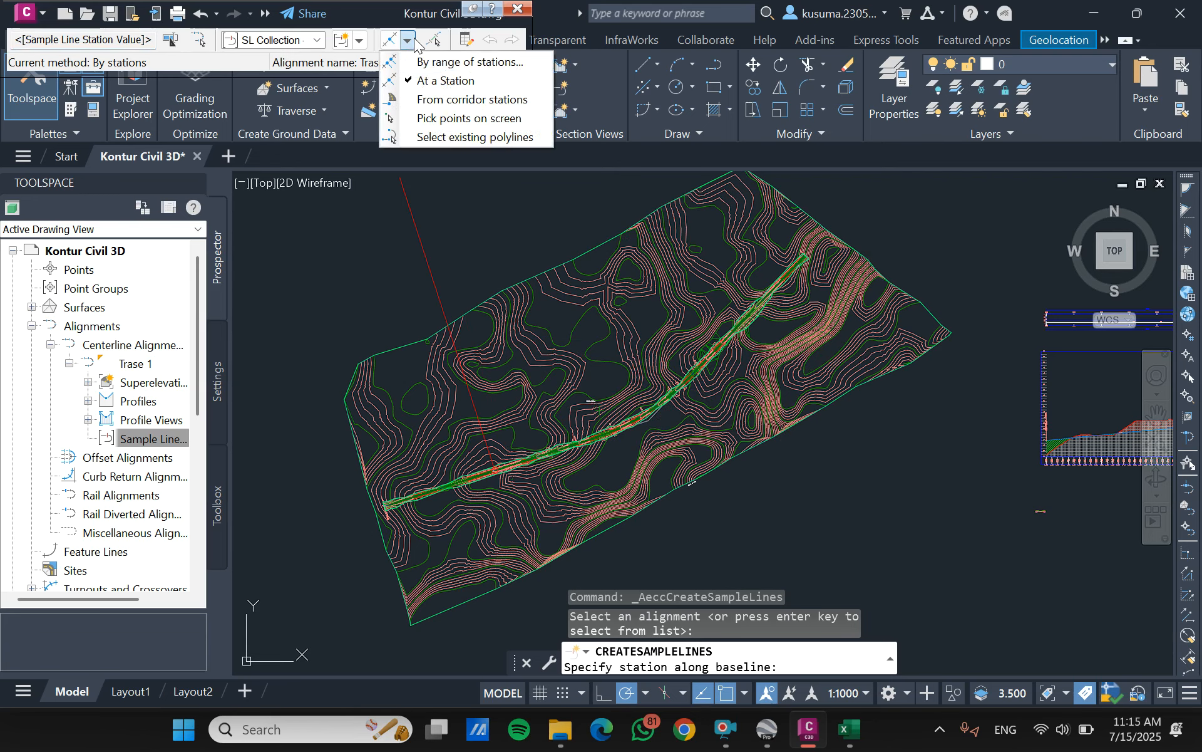
left_click(458, 61)
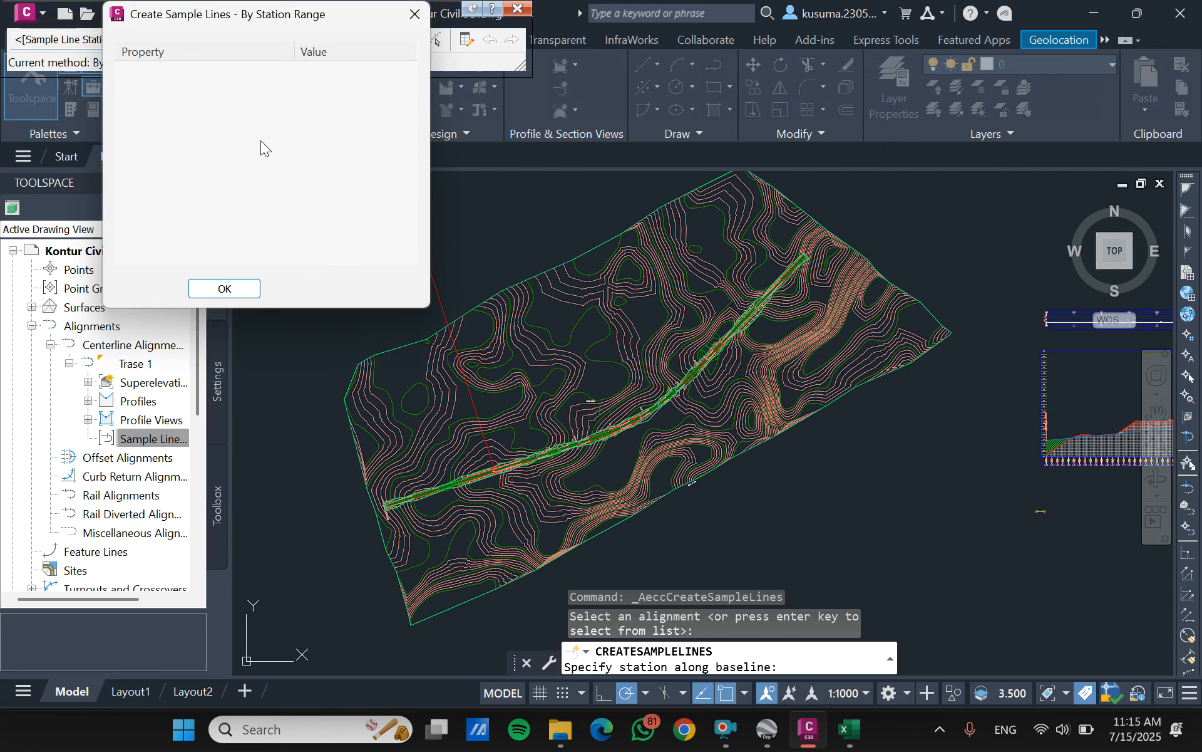
scroll(275, 156, "down", 5)
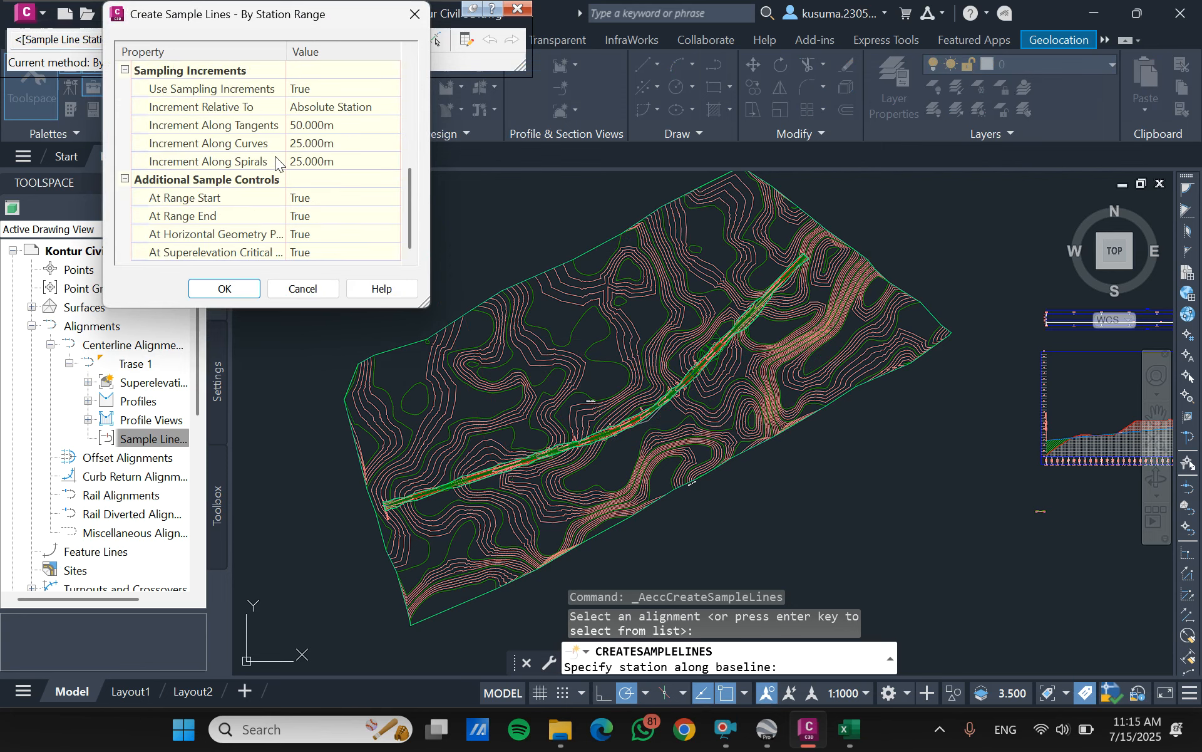
left_click(372, 146)
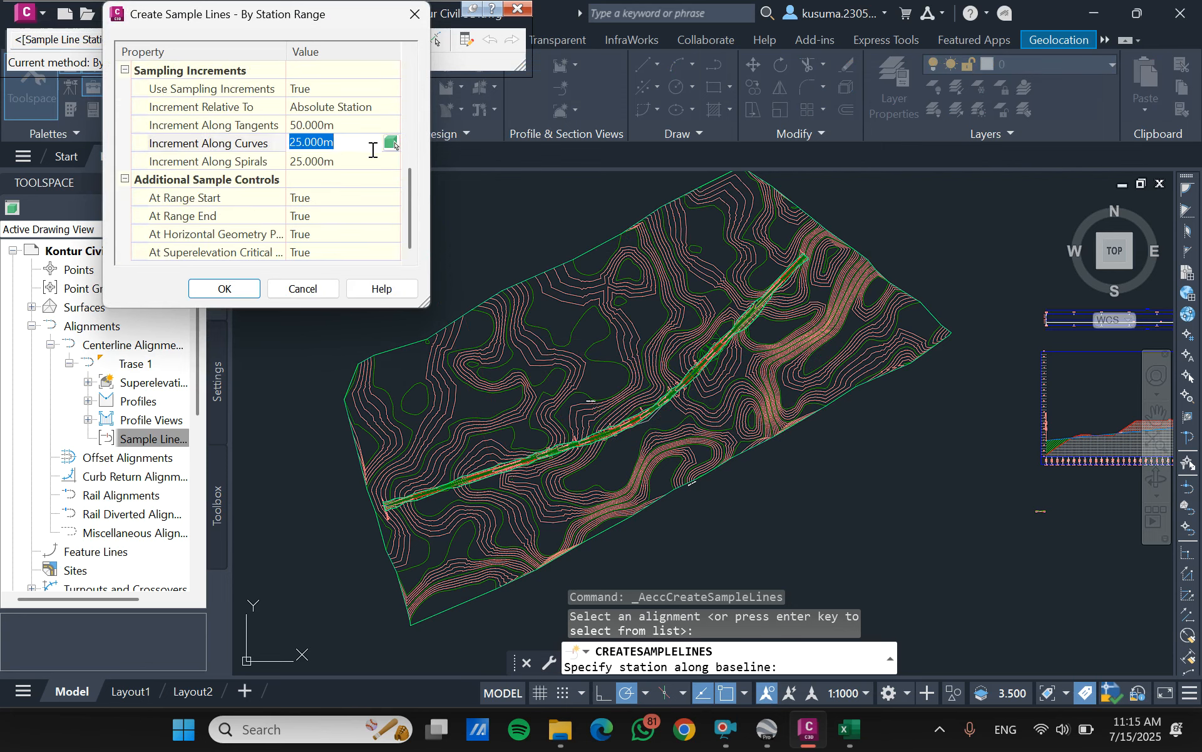
type("5")
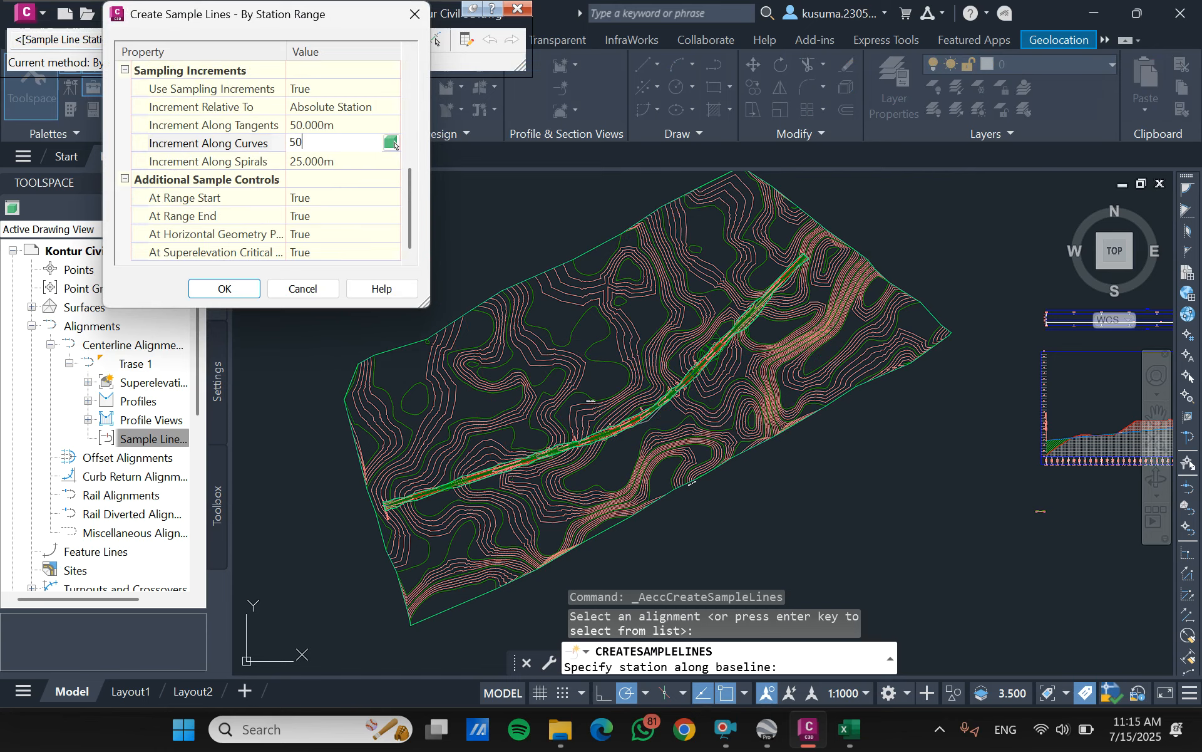
type("0")
left_click(335, 172)
left_click(347, 161)
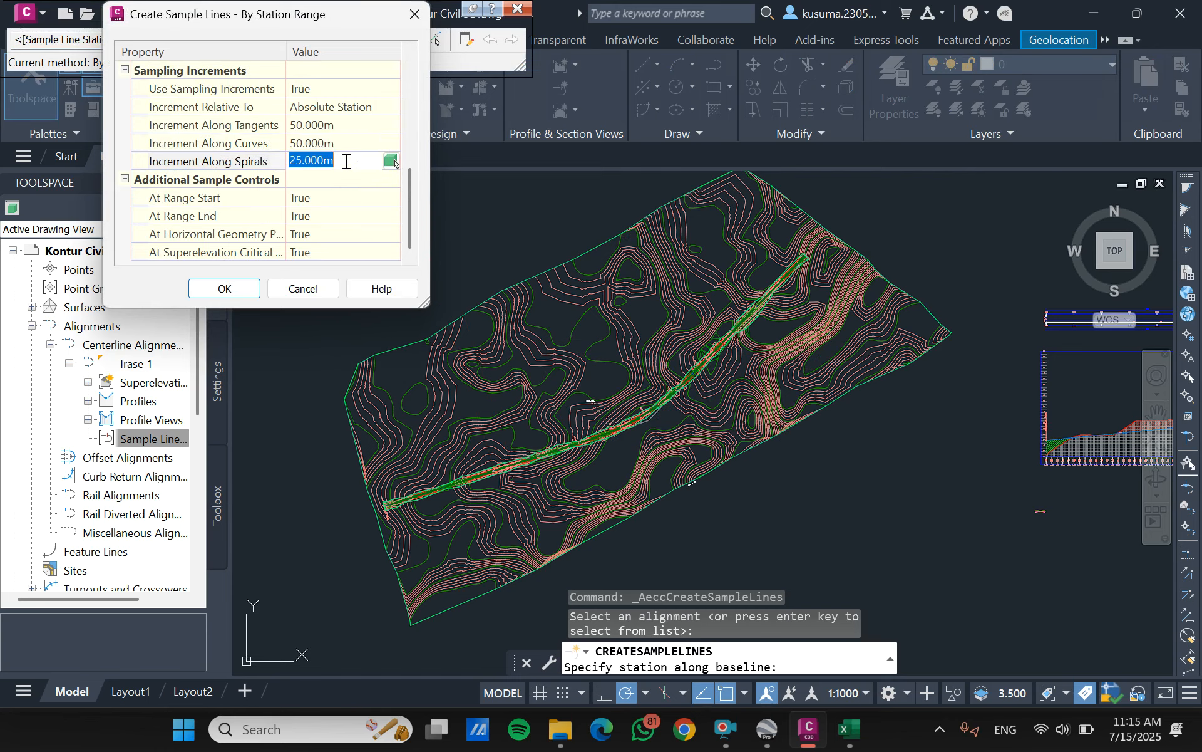
type("50")
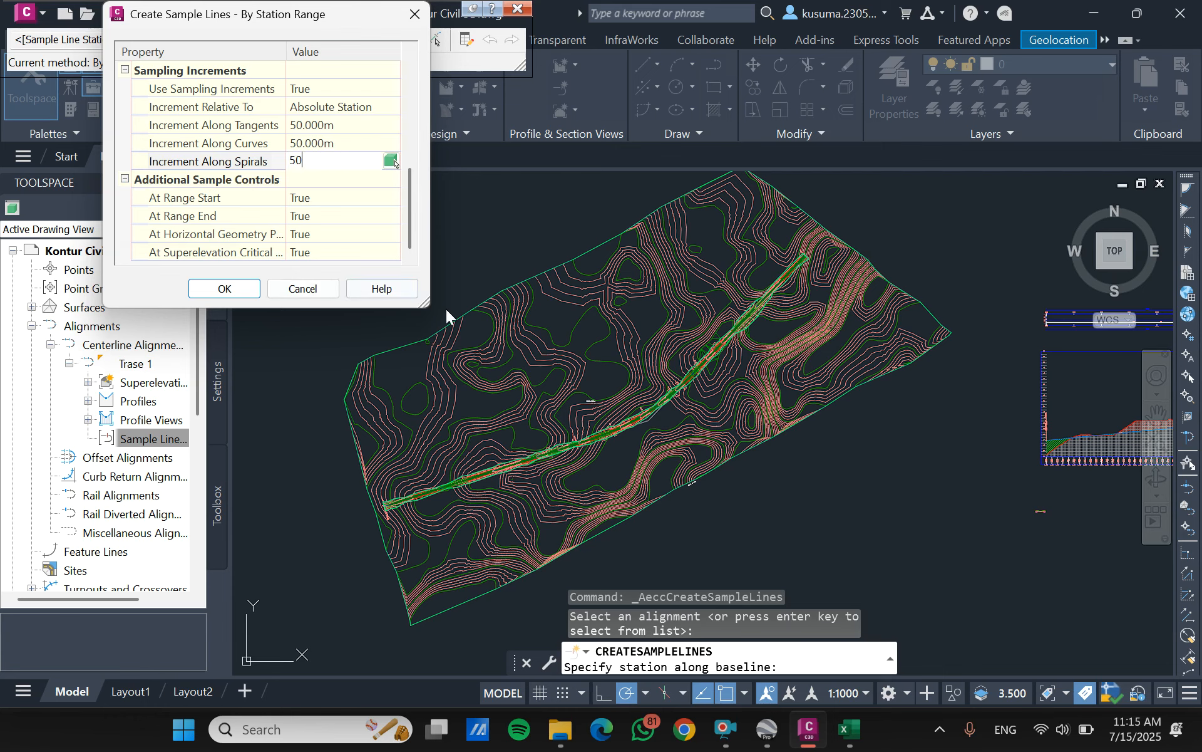
- Turn off sampling at horizontal geometry points and superelevation critical stations, and create the sample lines along Trase 1
left_click(377, 238)
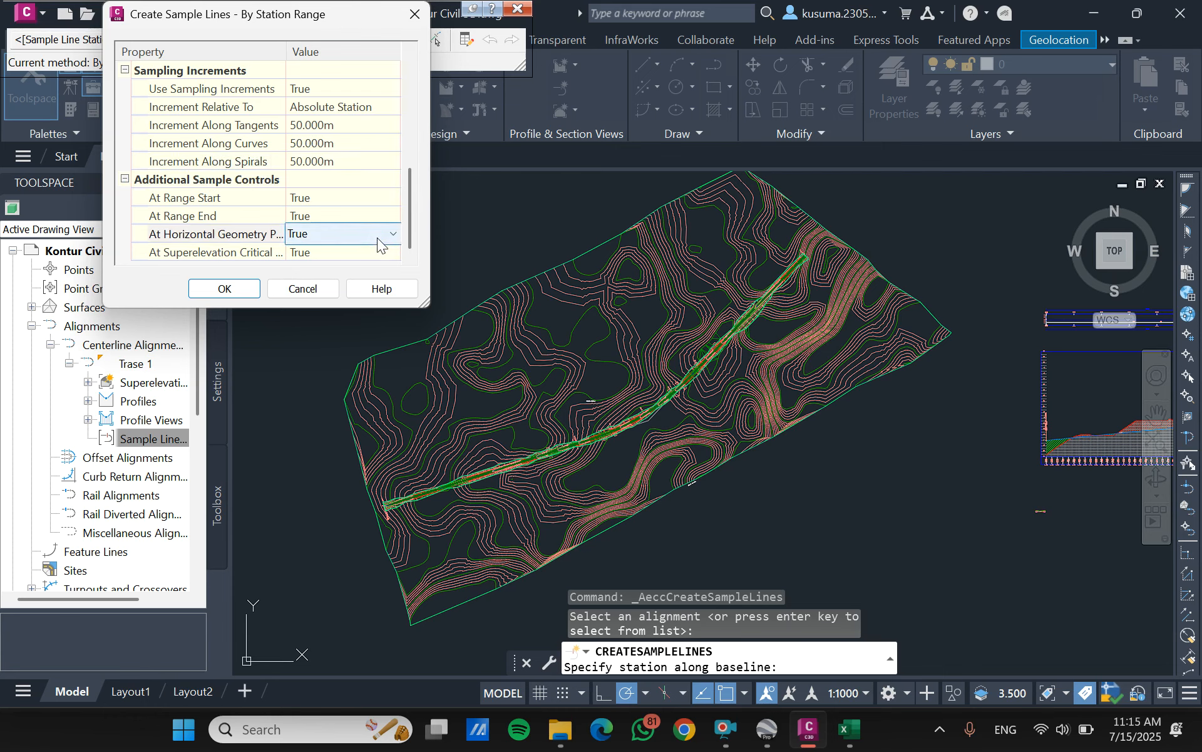
left_click(378, 239)
left_click(352, 246)
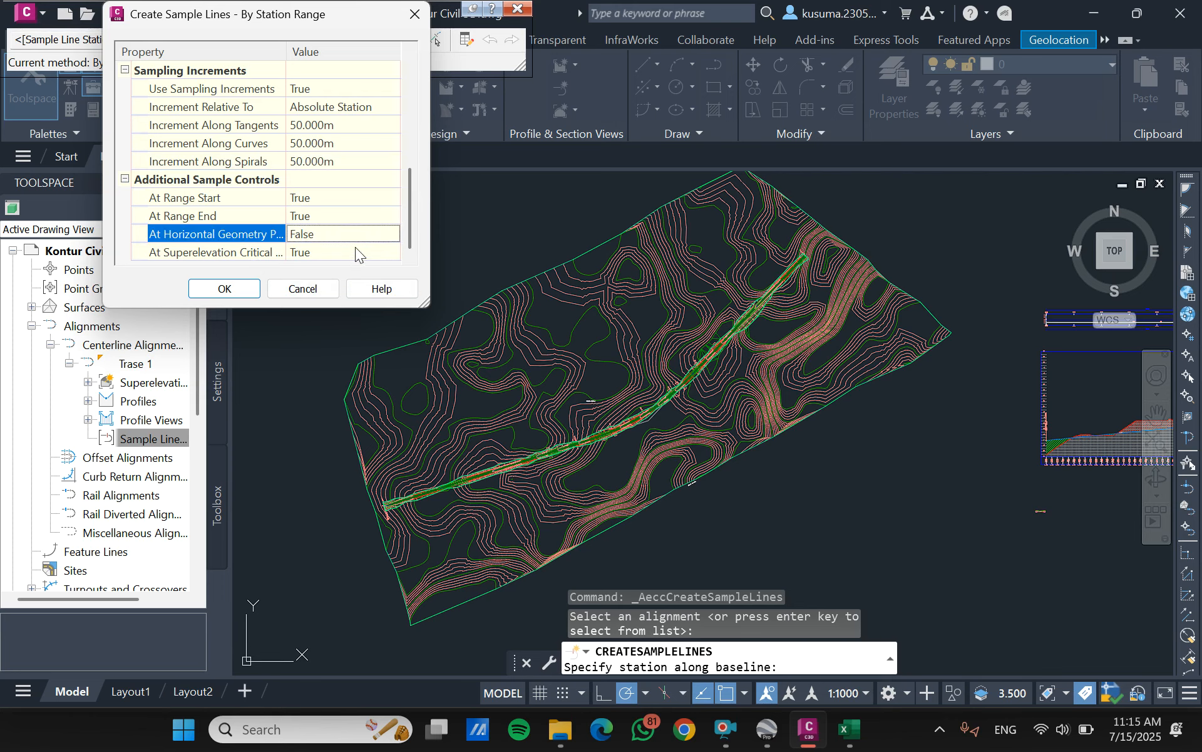
left_click(355, 251)
left_click(370, 251)
left_click(340, 271)
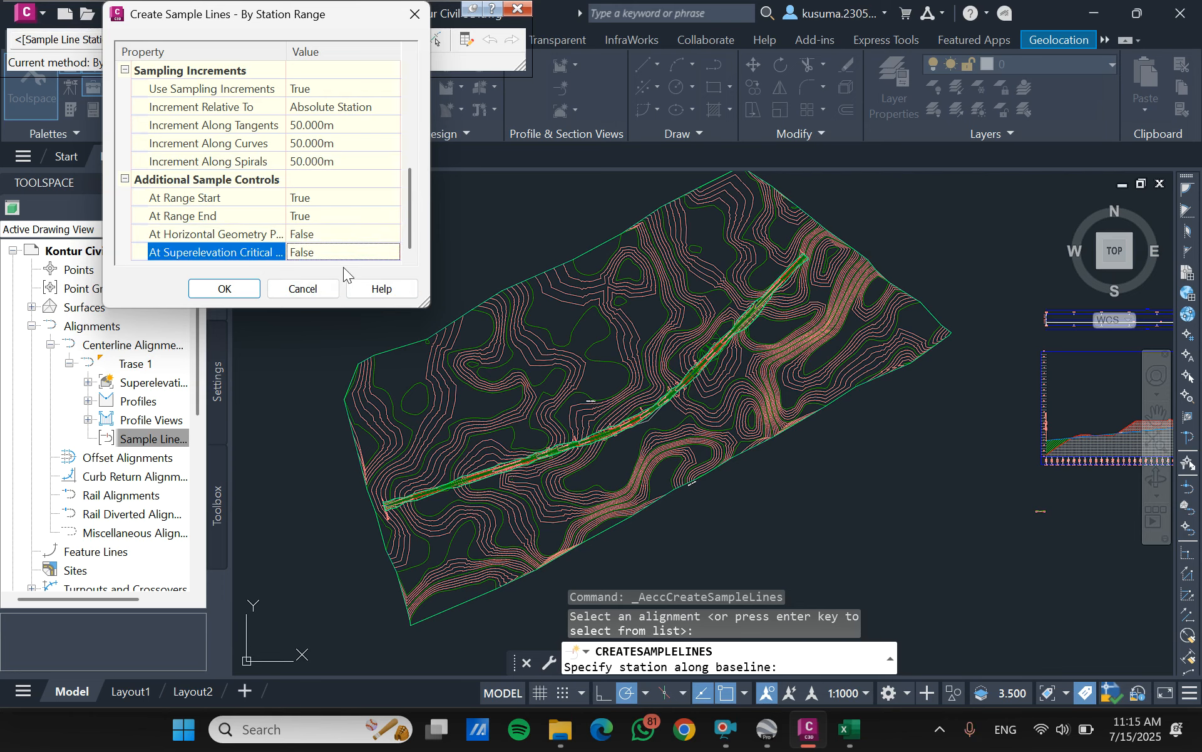
left_click(227, 289)
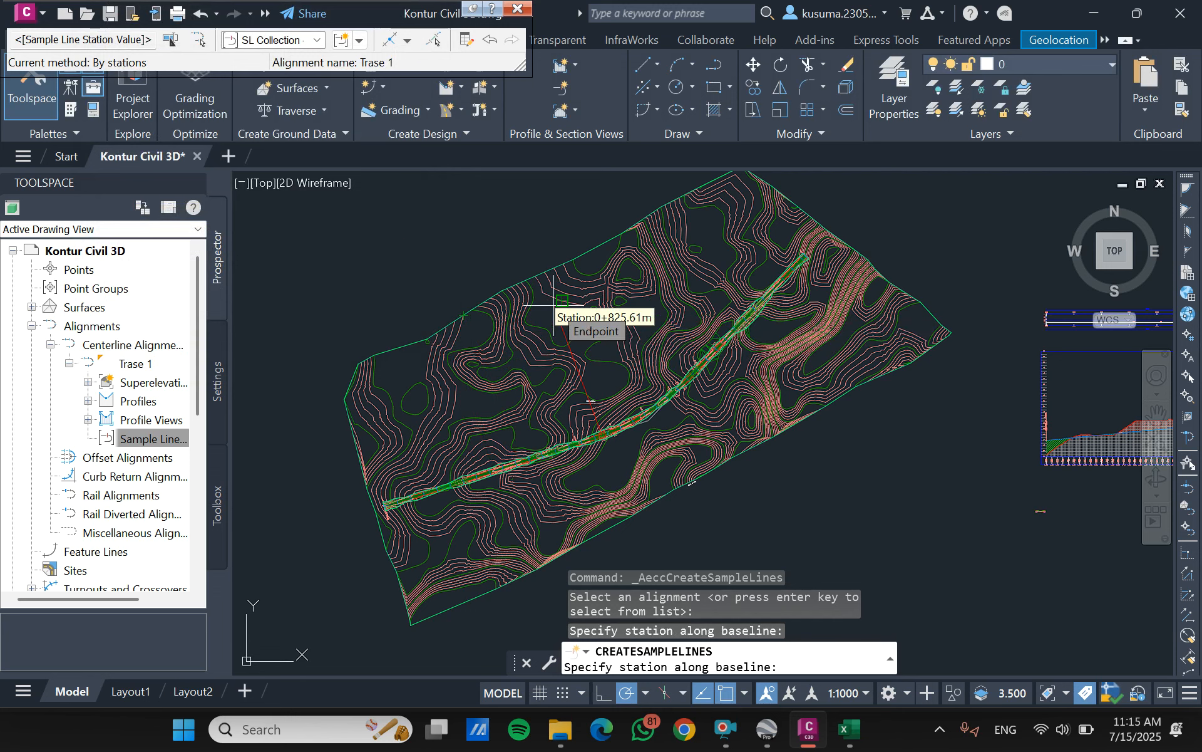
key("Escape")
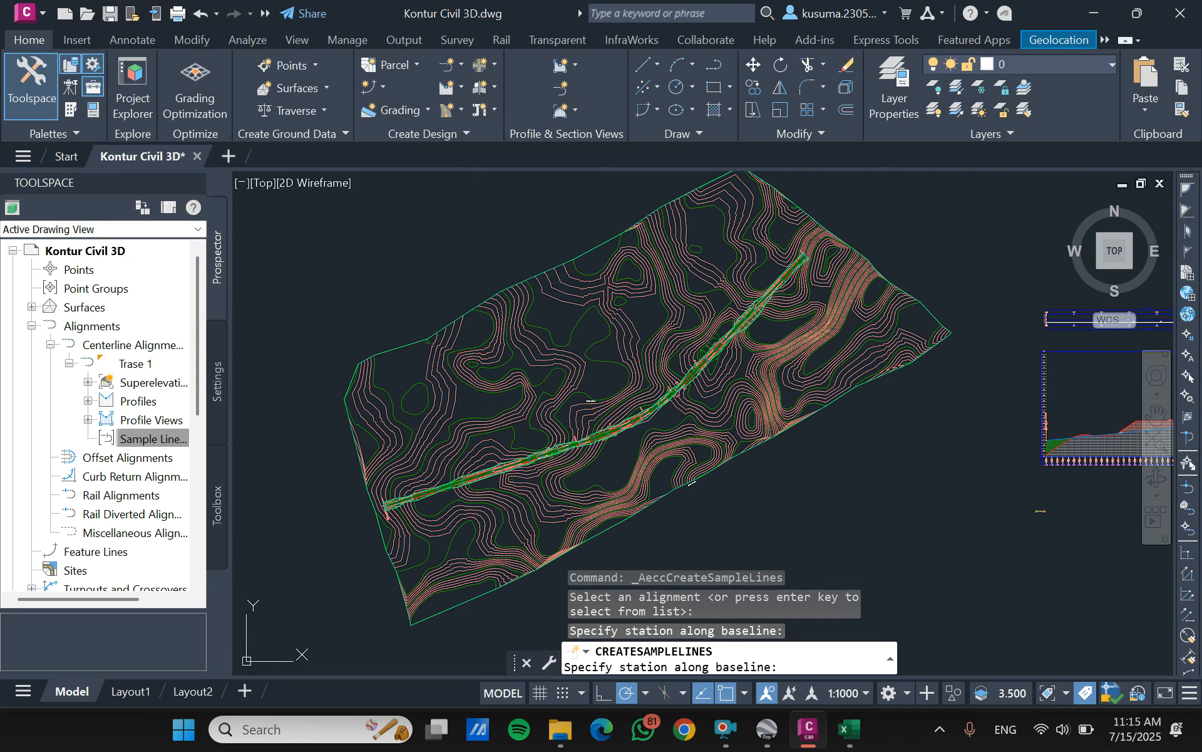
key("Return")
- Examine the placement and station labels of the new sample lines along the road corridor
scroll(633, 389, "up", 5)
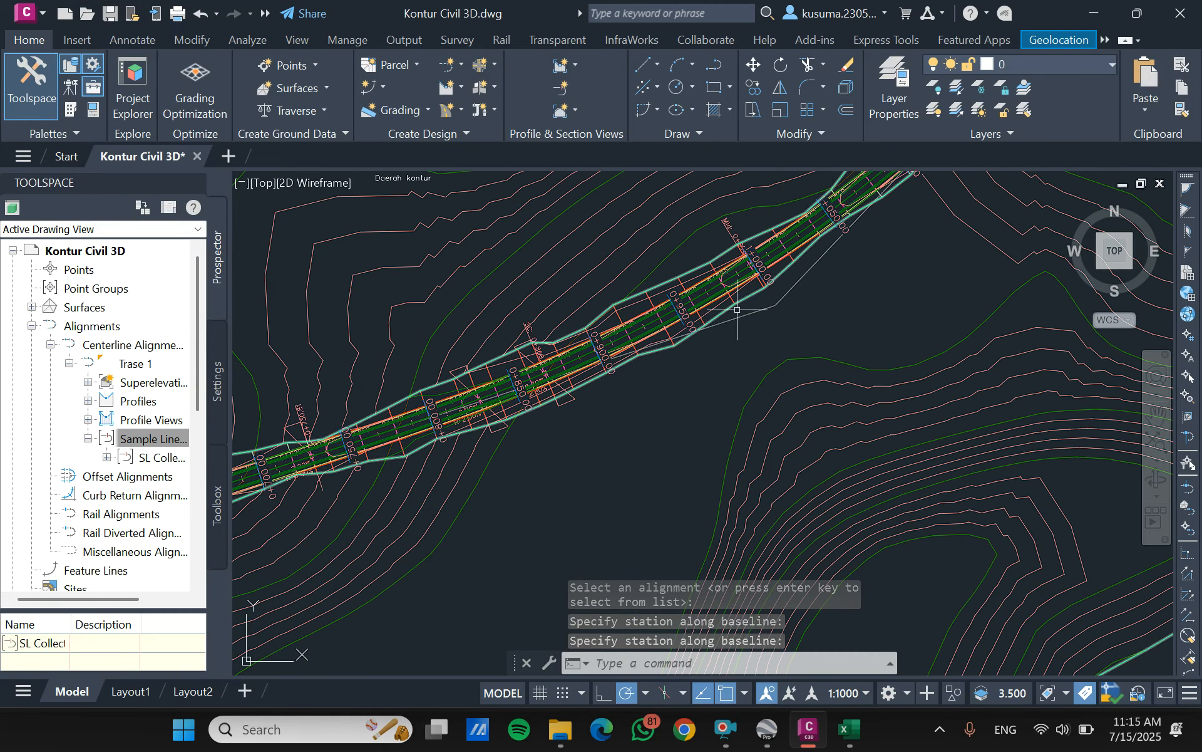
scroll(720, 264, "down", 3)
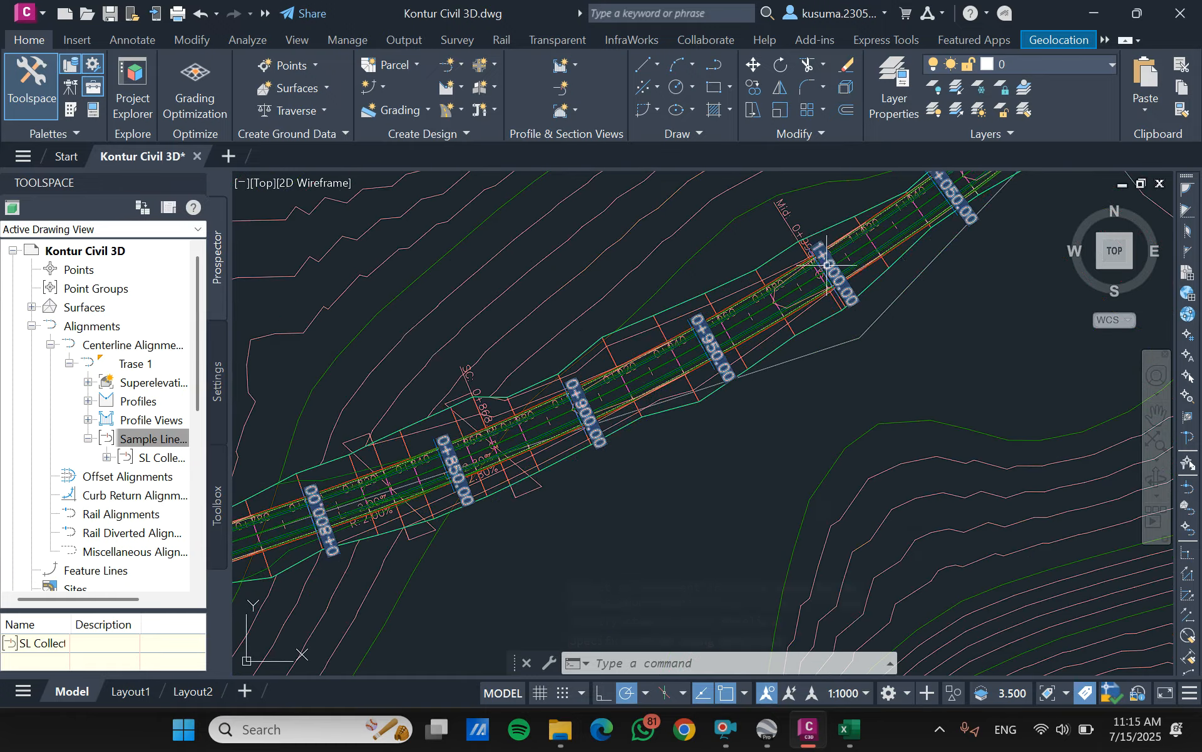
scroll(723, 276, "down", 4)
middle_click_drag(786, 317, 710, 366)
scroll(702, 364, "down", 4)
middle_click_drag(916, 365, 838, 370)
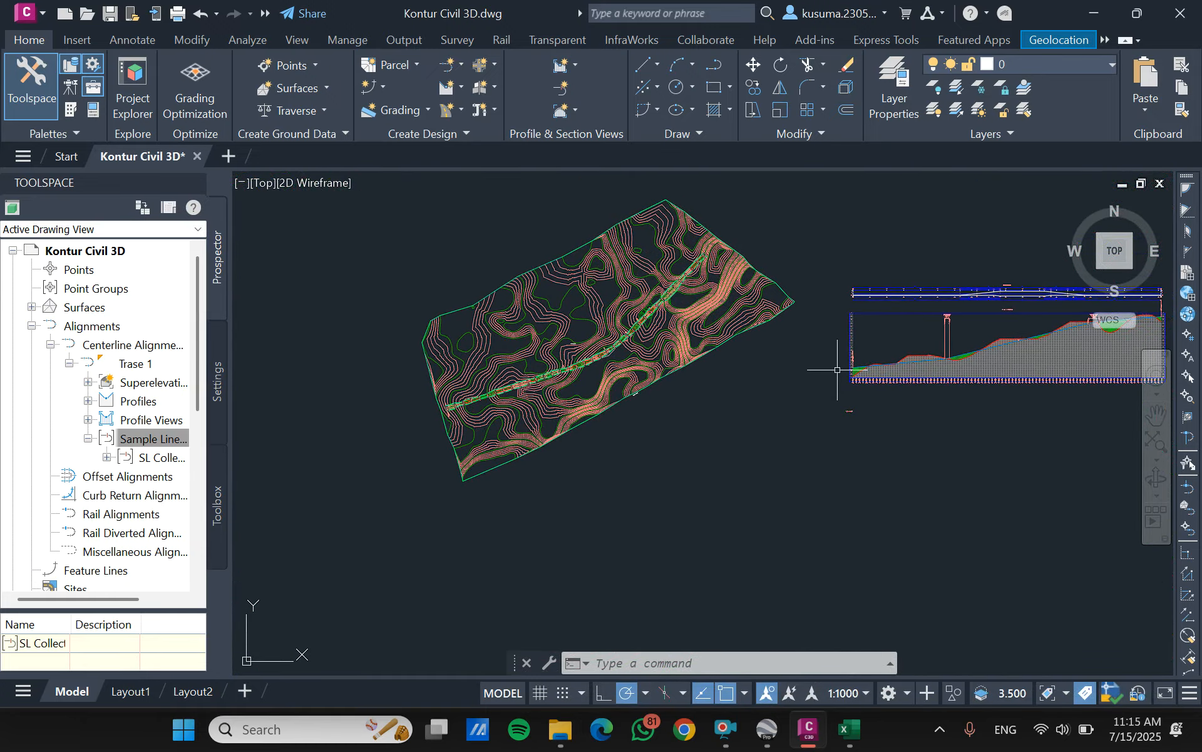
left_click(574, 117)
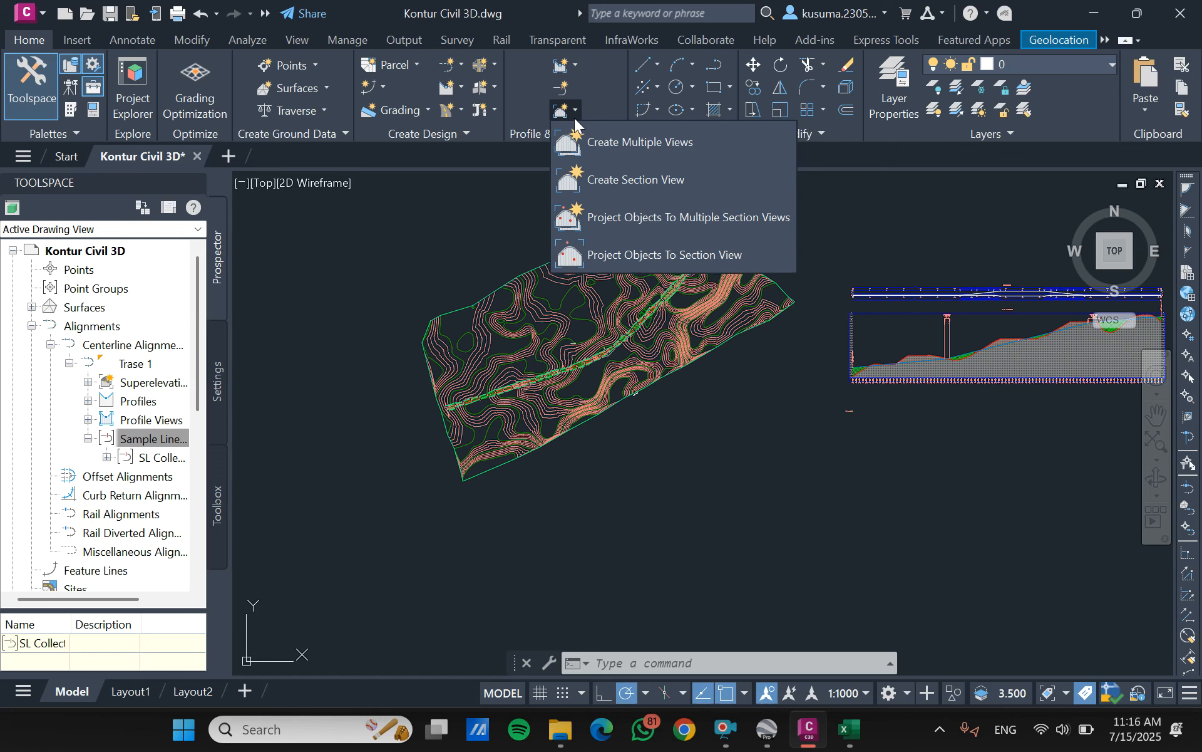
left_click(511, 185)
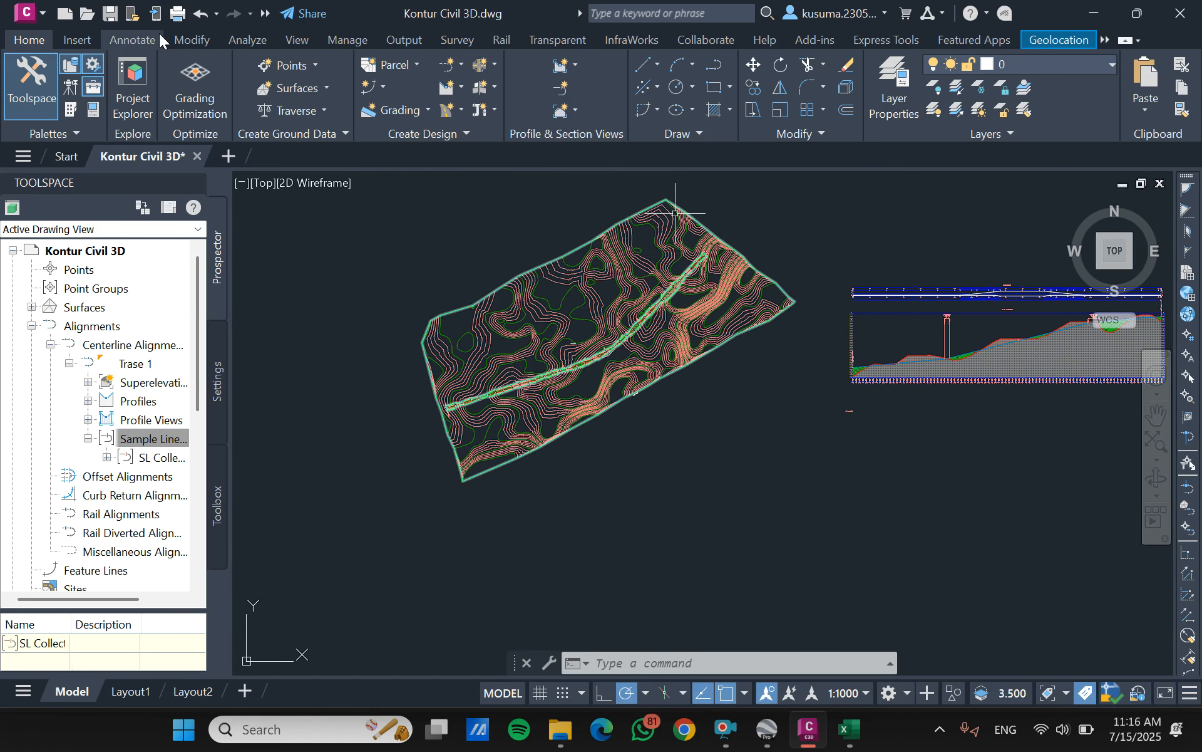
- Start computing materials for alignment Trase 1 with sample line group SL Collection - 2
left_click(250, 39)
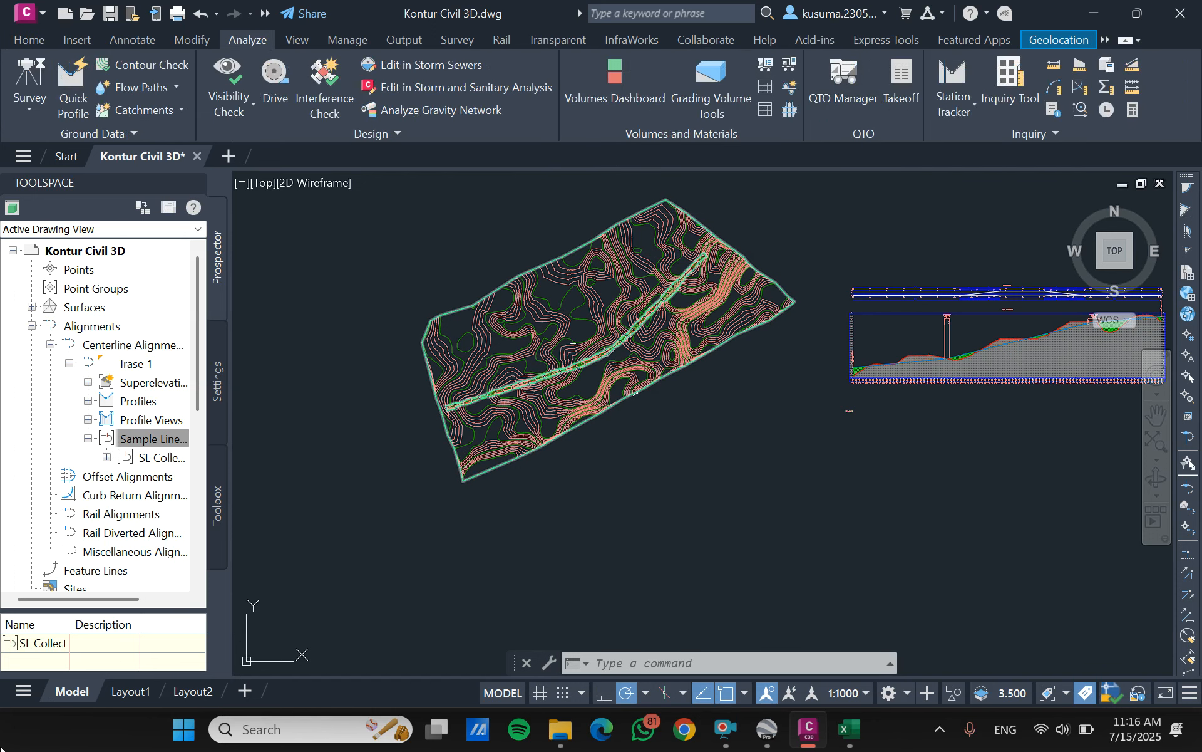
left_click(795, 66)
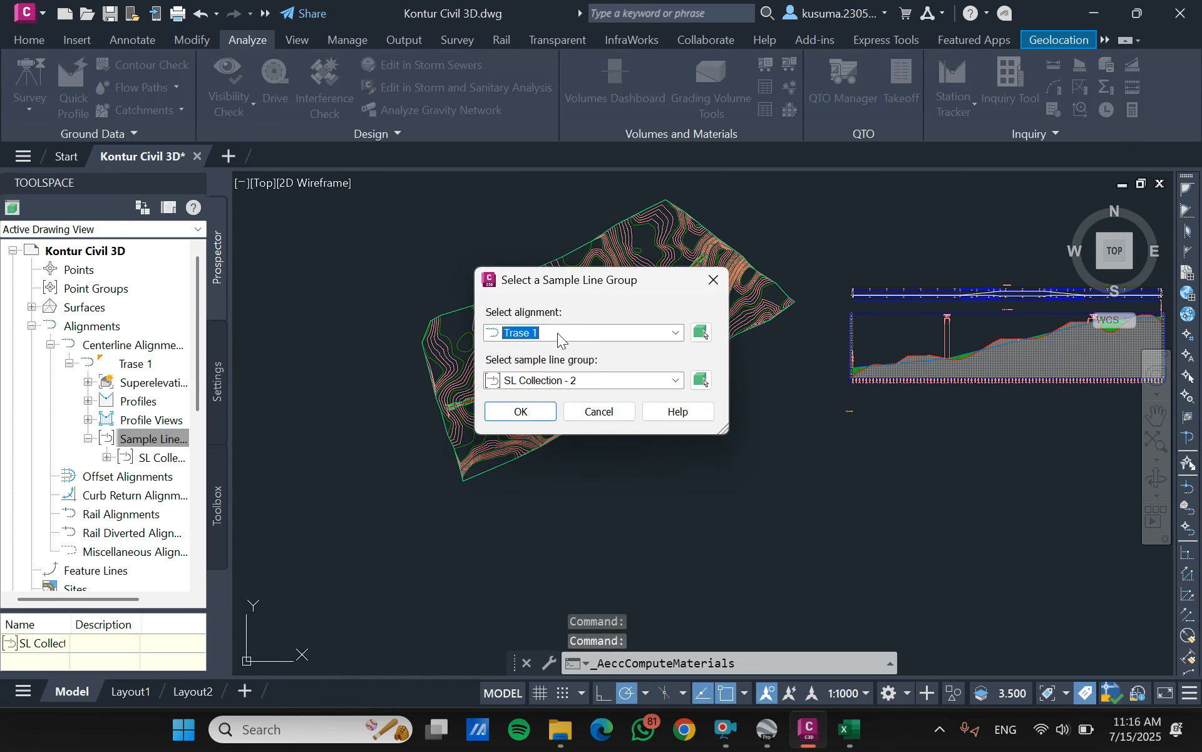
left_click(676, 332)
left_click(535, 350)
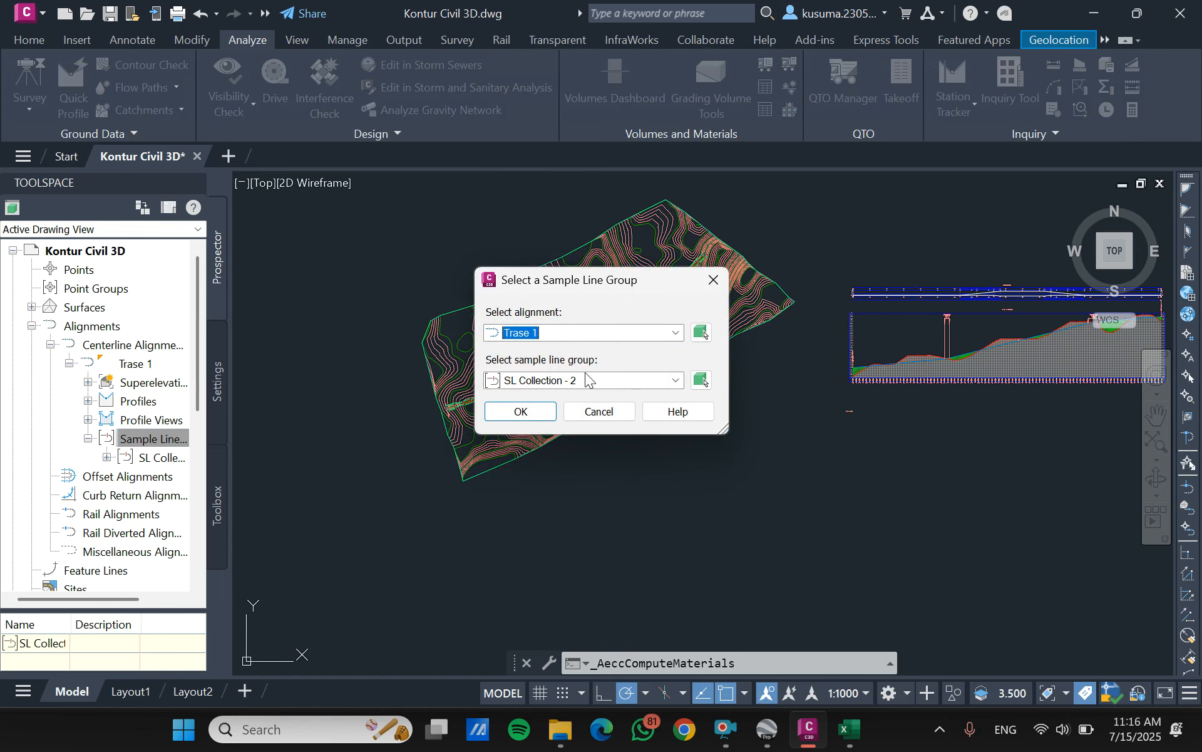
left_click(534, 412)
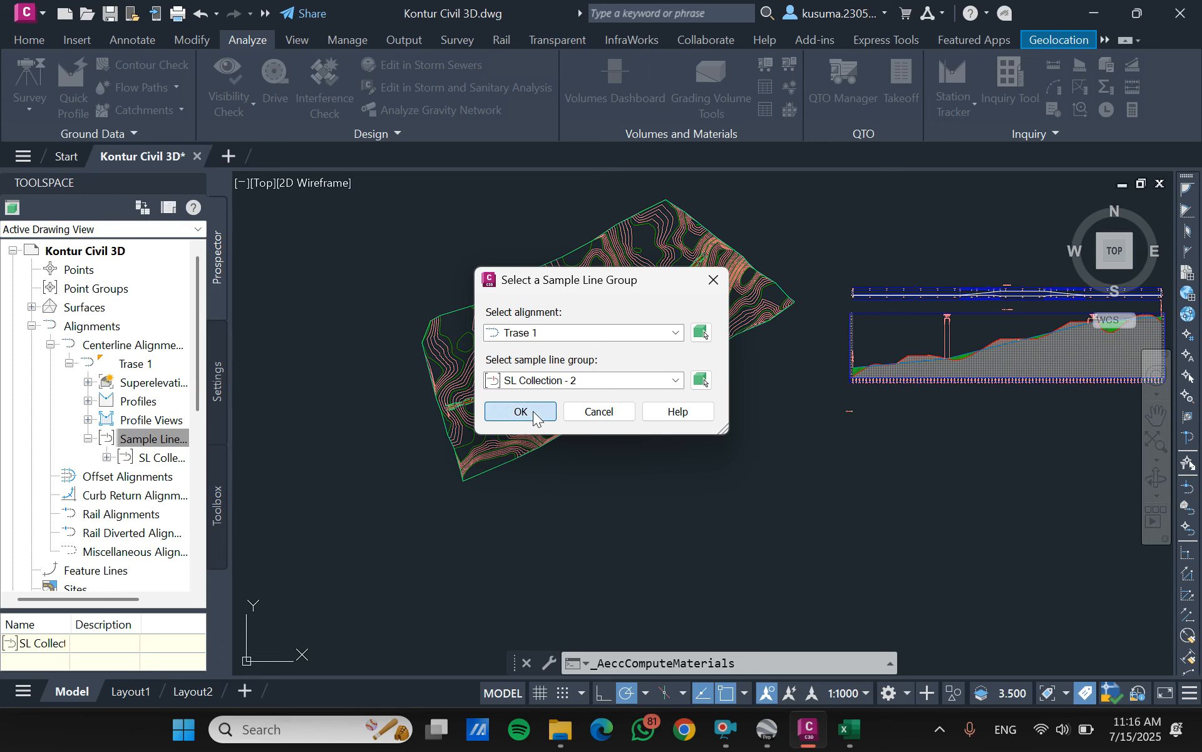
- Assign Kontur 1 to all EG surface entries in the Cut and Fill criteria
left_click(677, 279)
left_click(705, 279)
left_click(642, 301)
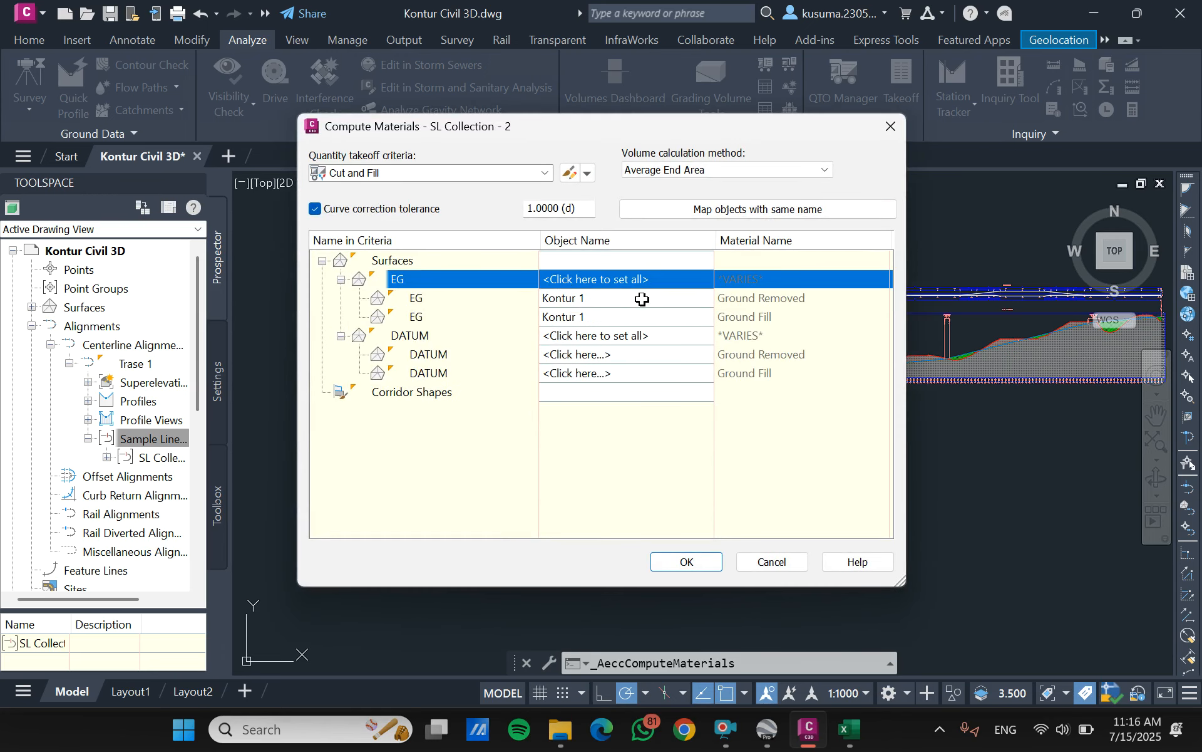
- Assign koridor 1 koridor 1 - (1) to all DATUM entries in the Cut and Fill criteria and compute the materials
left_click(659, 335)
left_click(705, 336)
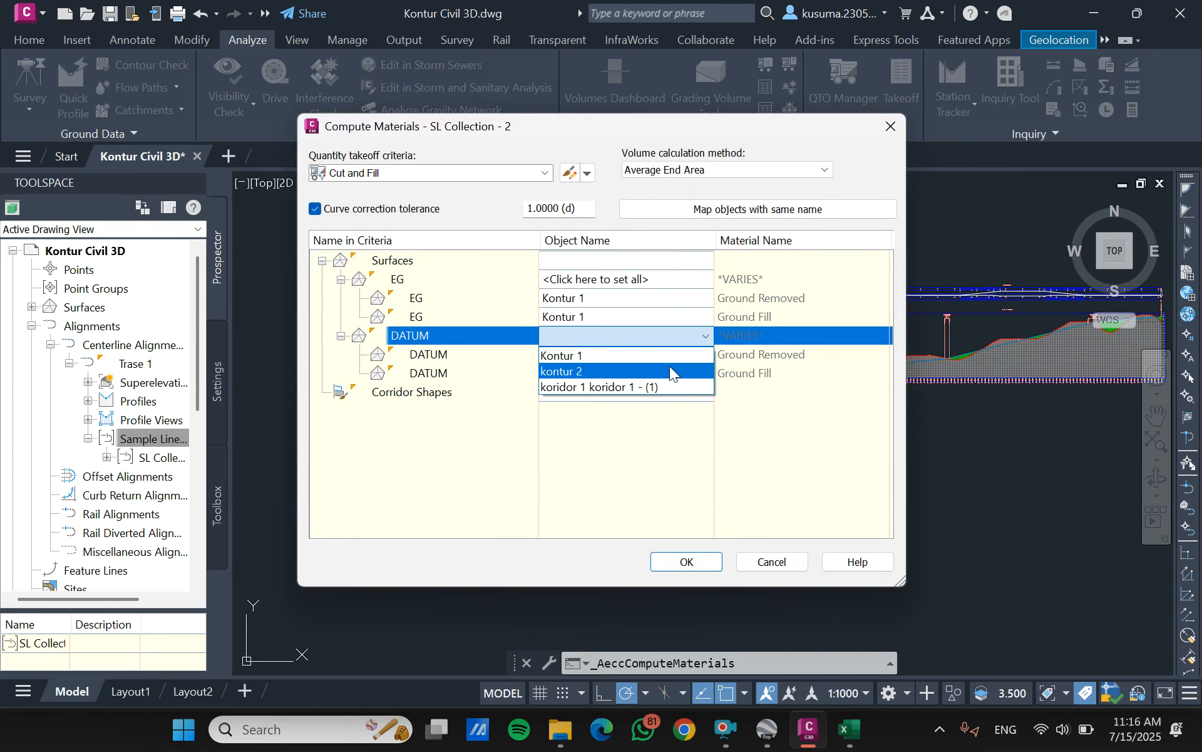
left_click(612, 387)
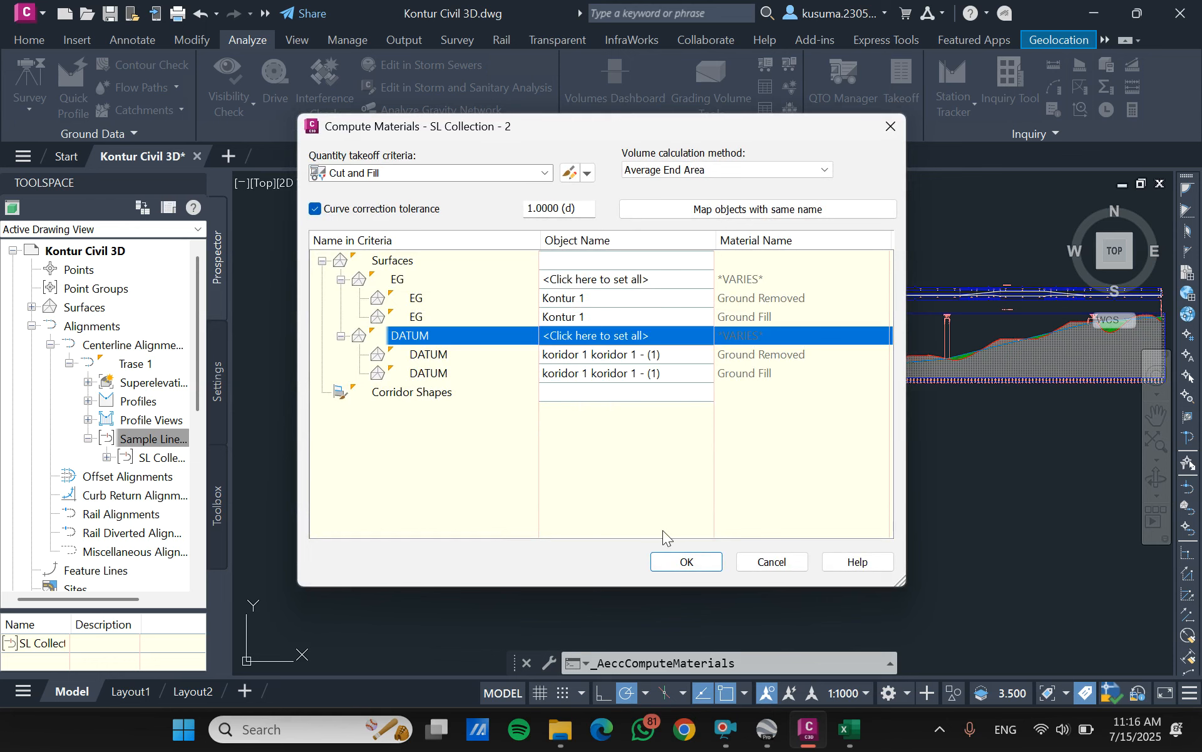
left_click(682, 563)
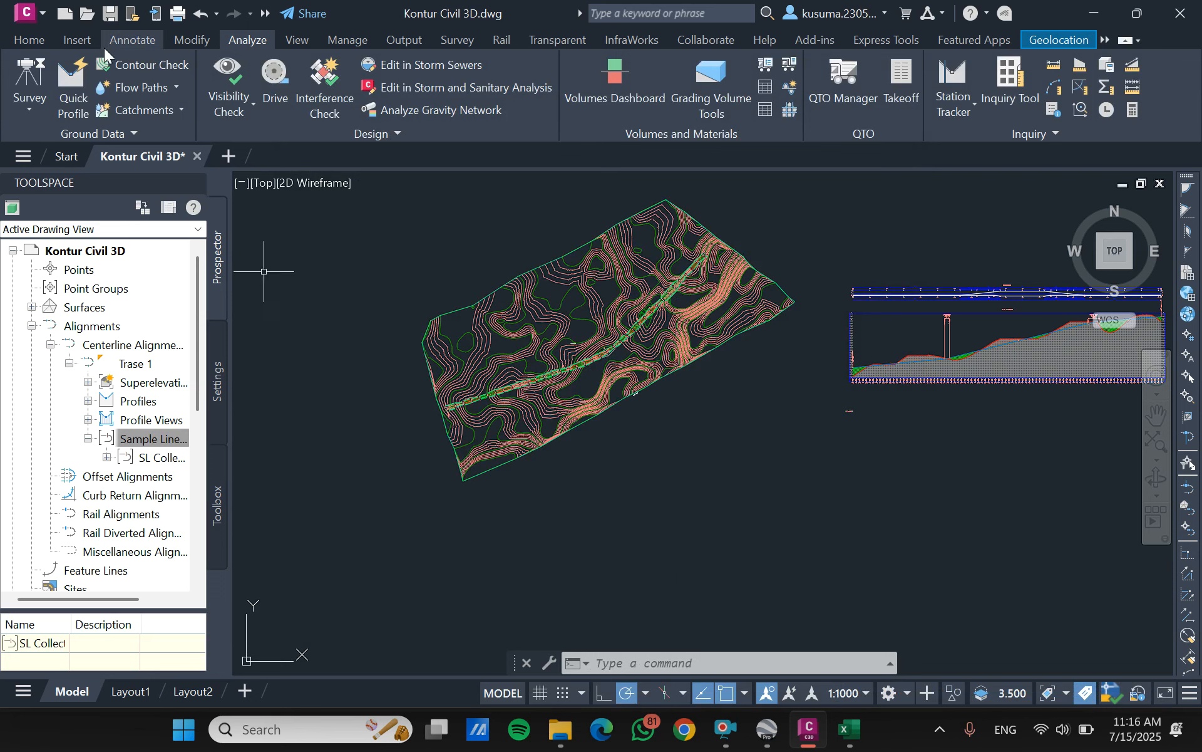
- Start creating multiple section views for alignment Trase 1 with sample line group SL Collection - 2
left_click(15, 44)
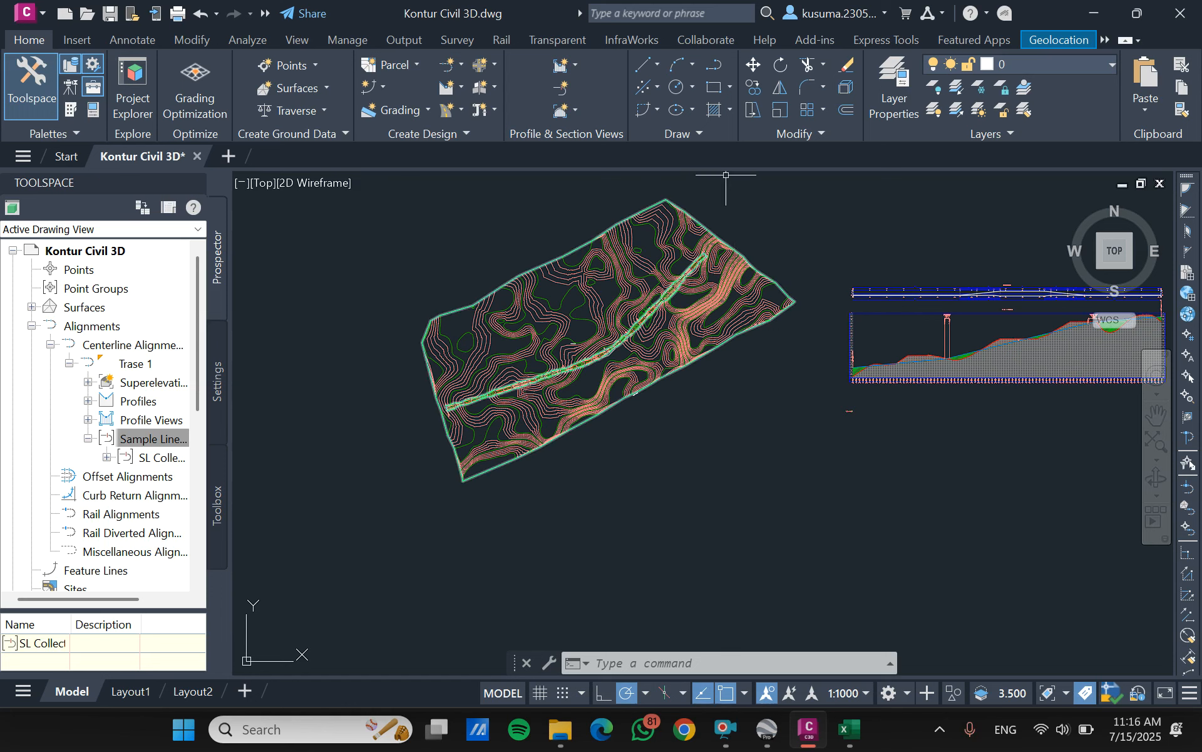
left_click(578, 110)
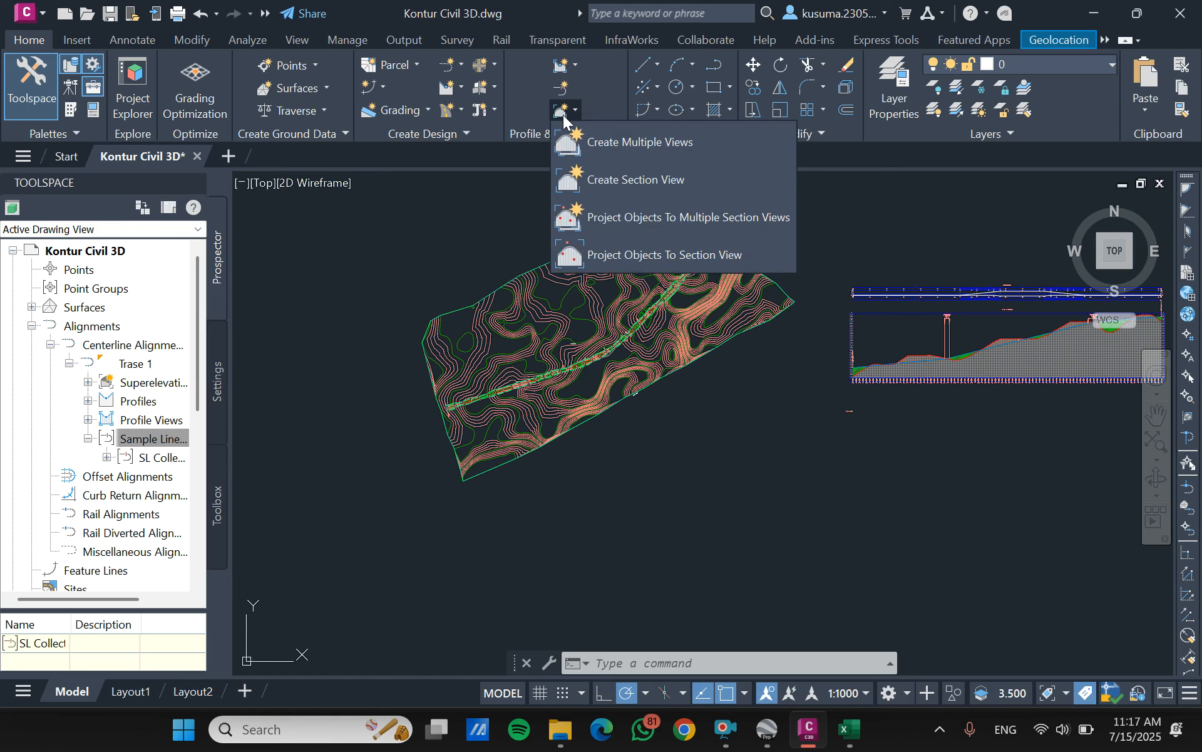
left_click(615, 141)
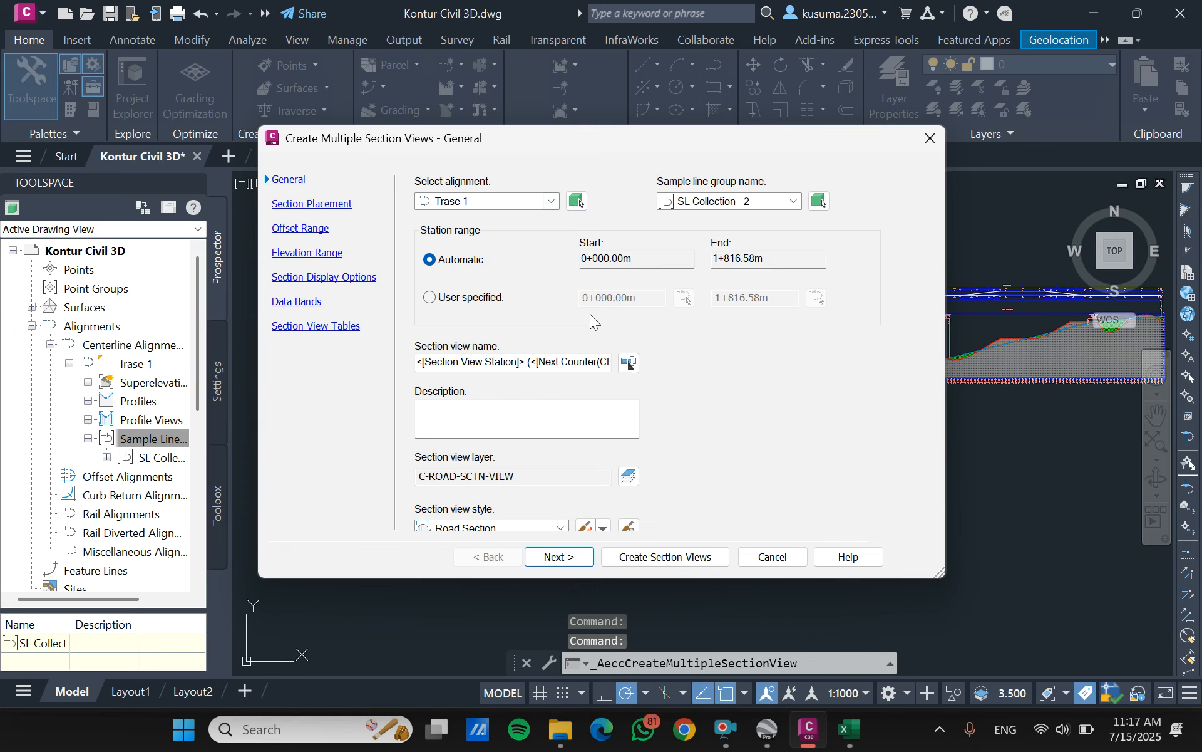
left_click(793, 201)
left_click(739, 220)
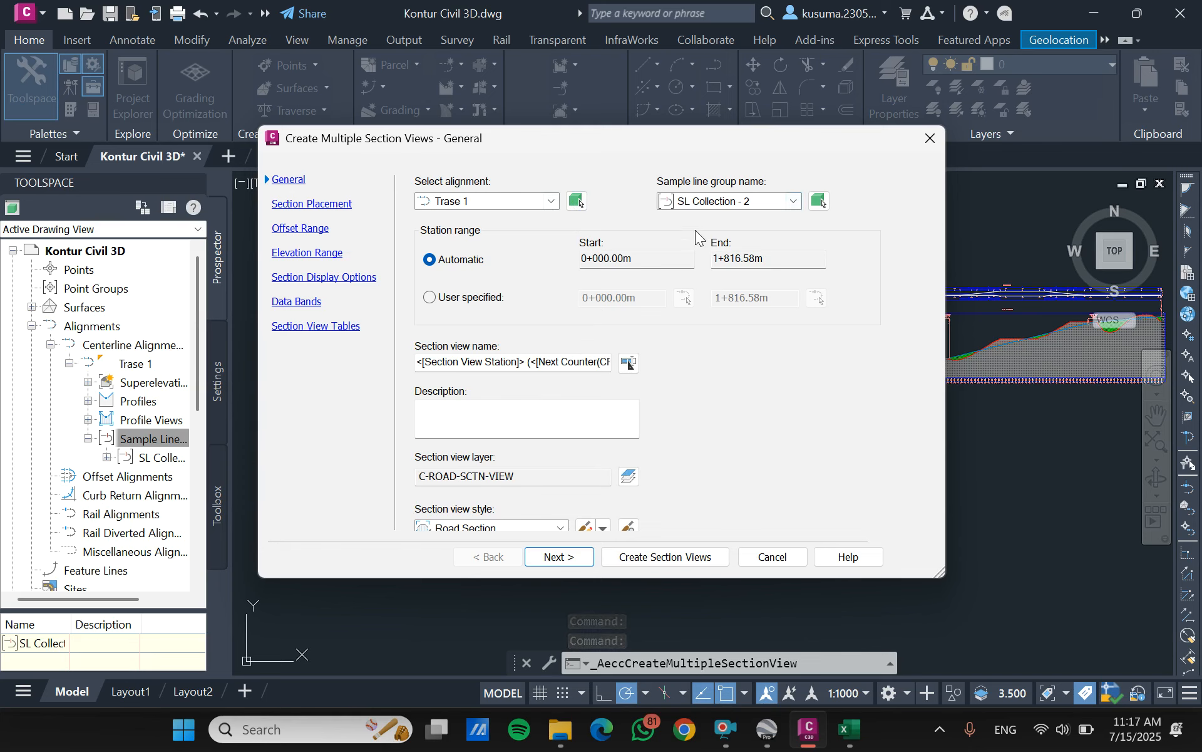
left_click(552, 201)
left_click(480, 216)
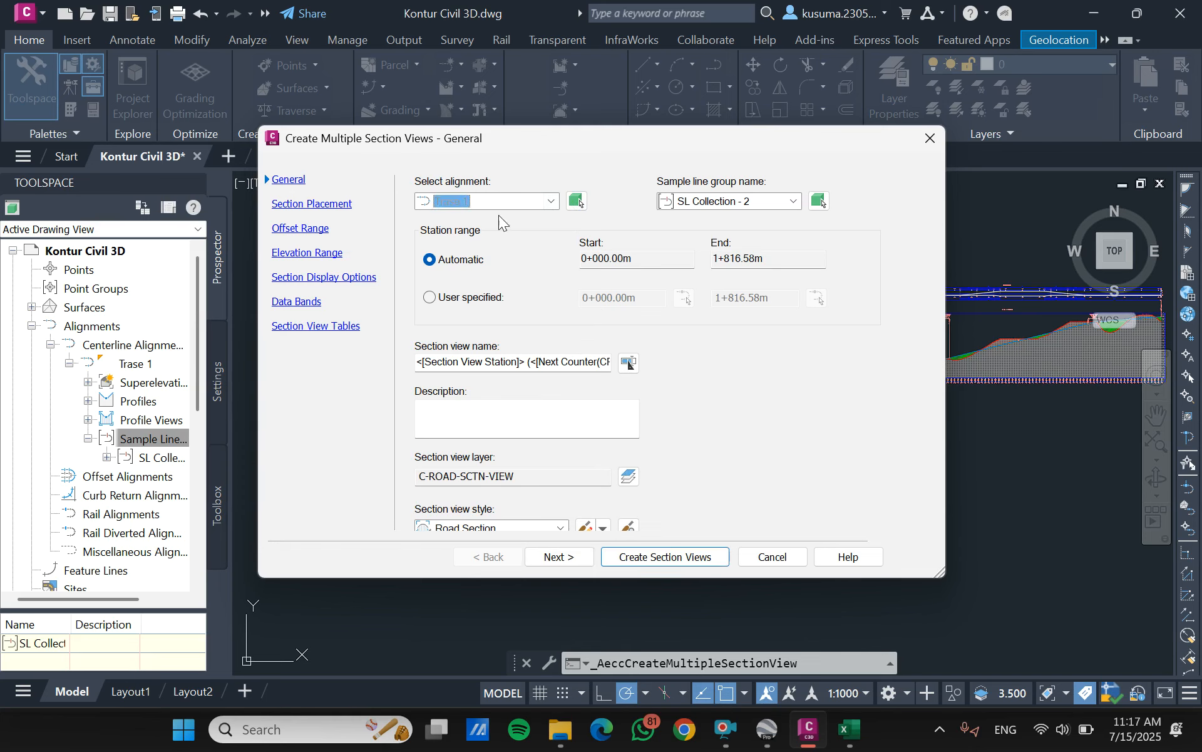
- Add a Total Volume table in the Basic style to the section views and place them below the profile view
left_click(316, 326)
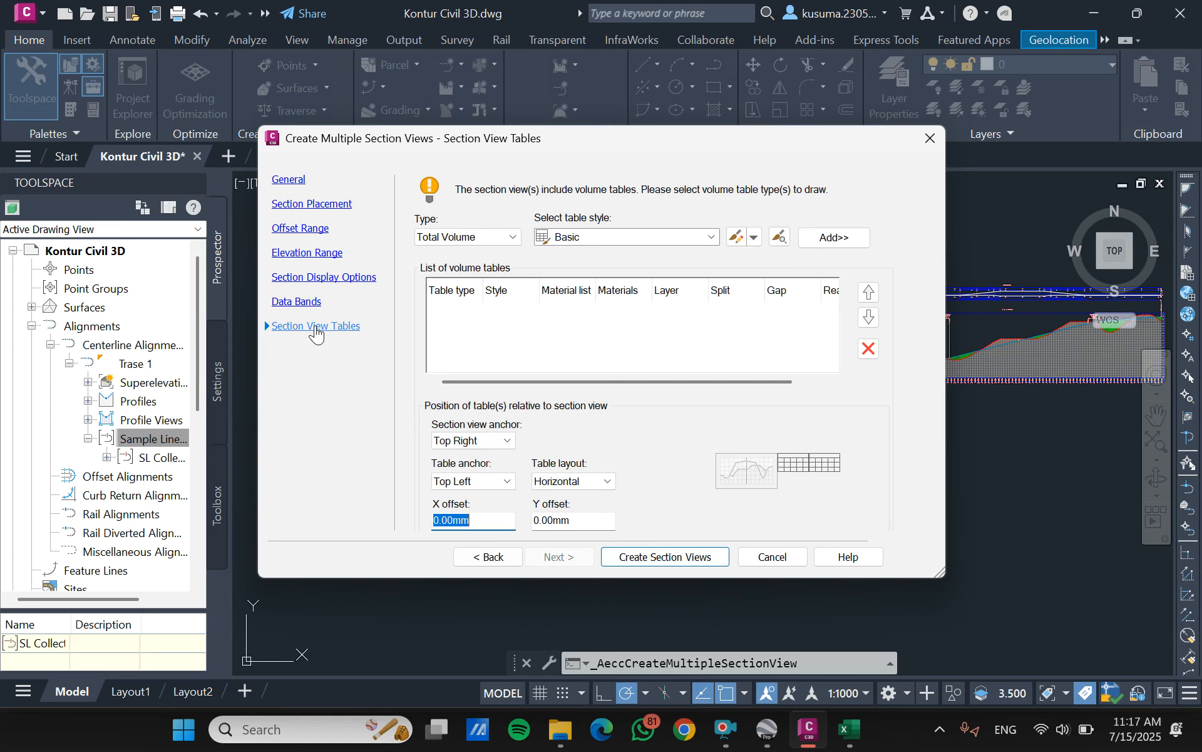
left_click(843, 239)
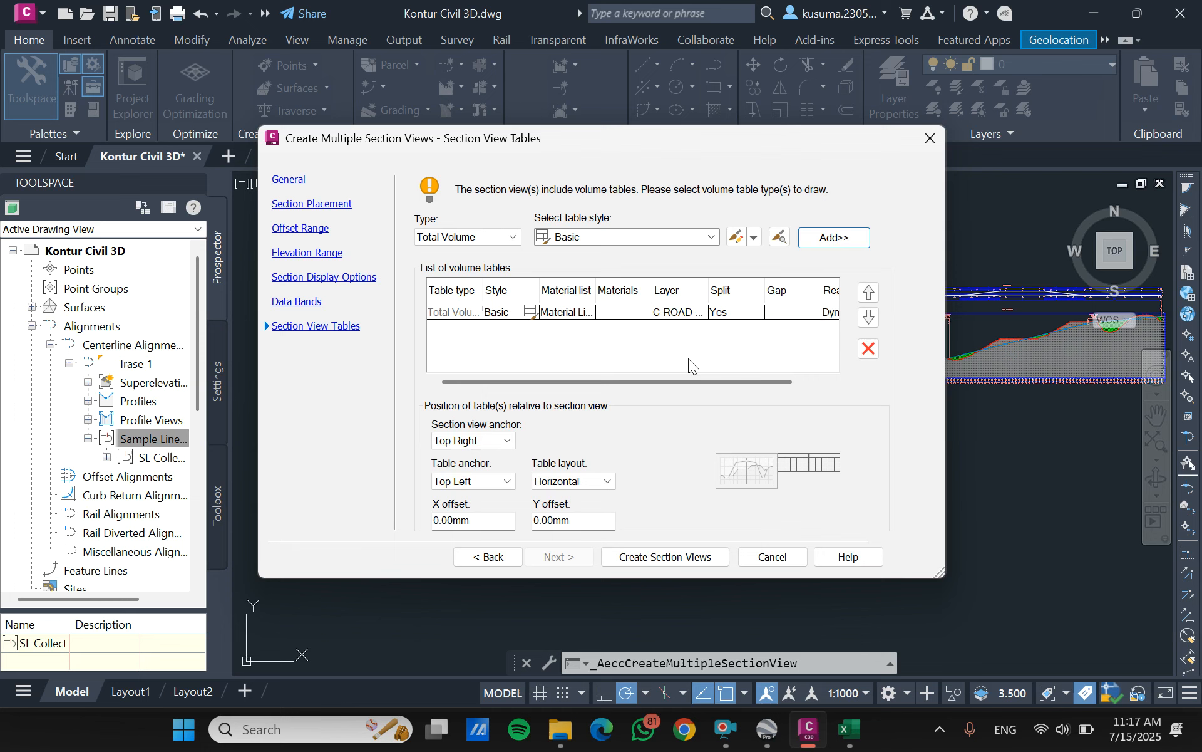
left_click(659, 557)
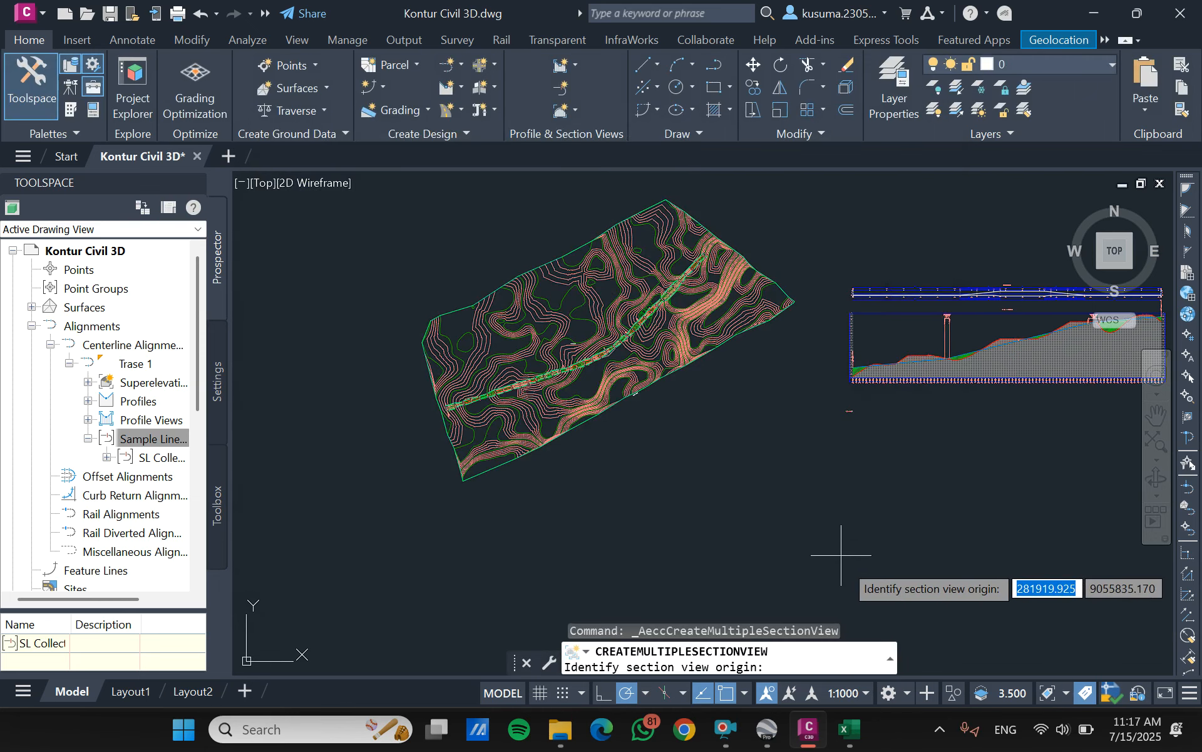
left_click(846, 583)
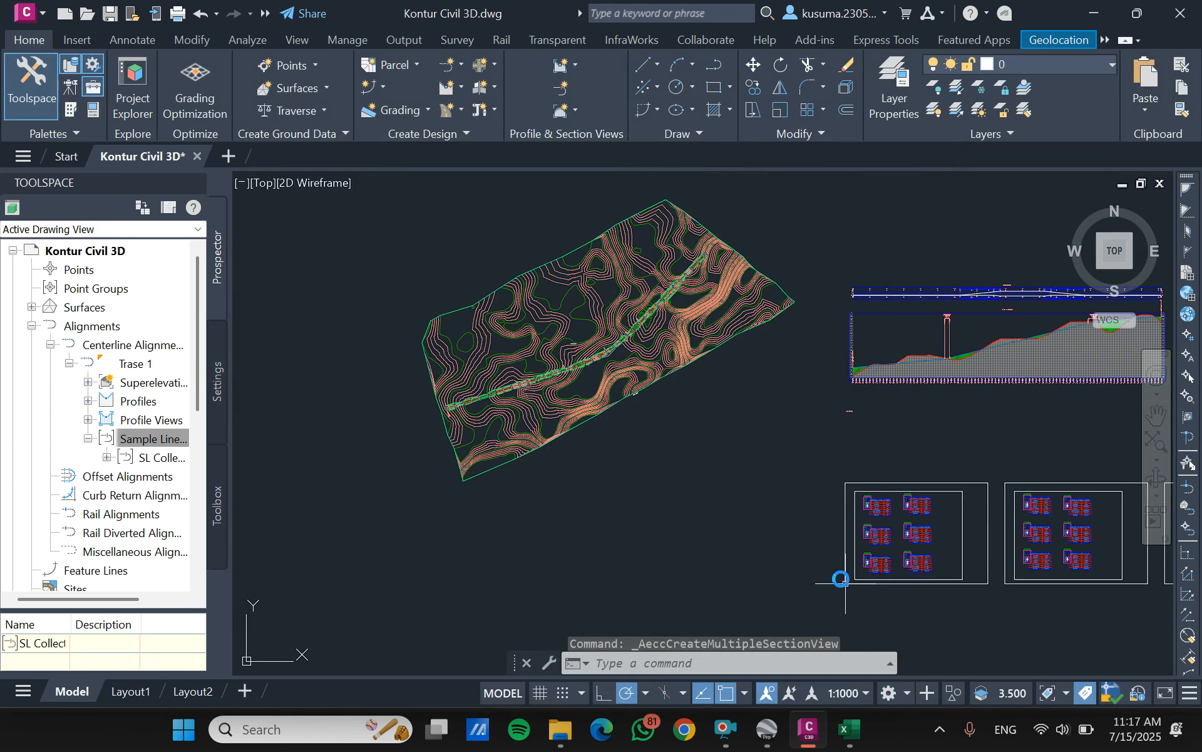
- Examine the section views and total volume tables on the first section sheet, starting at station 0+000
scroll(828, 502, "up", 5)
middle_click_drag(829, 372, 857, 280)
scroll(857, 280, "down", 4)
scroll(778, 548, "up", 2)
scroll(743, 213, "up", 3)
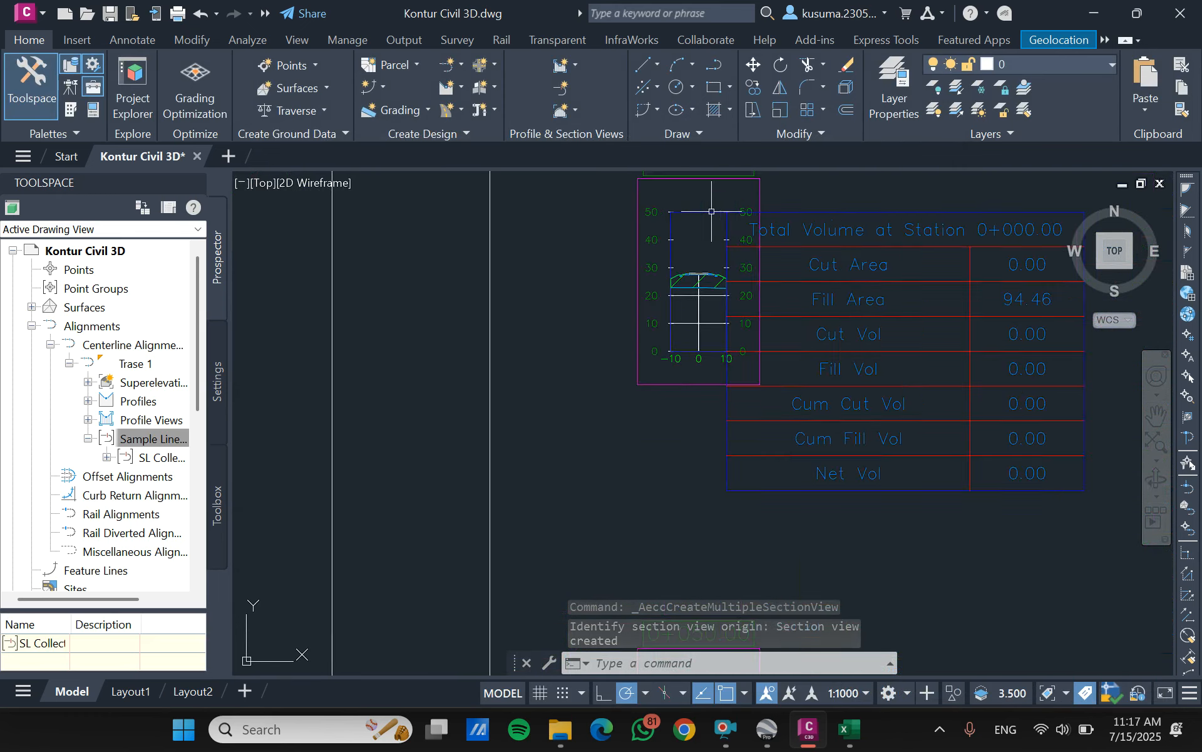
scroll(648, 300, "down", 1)
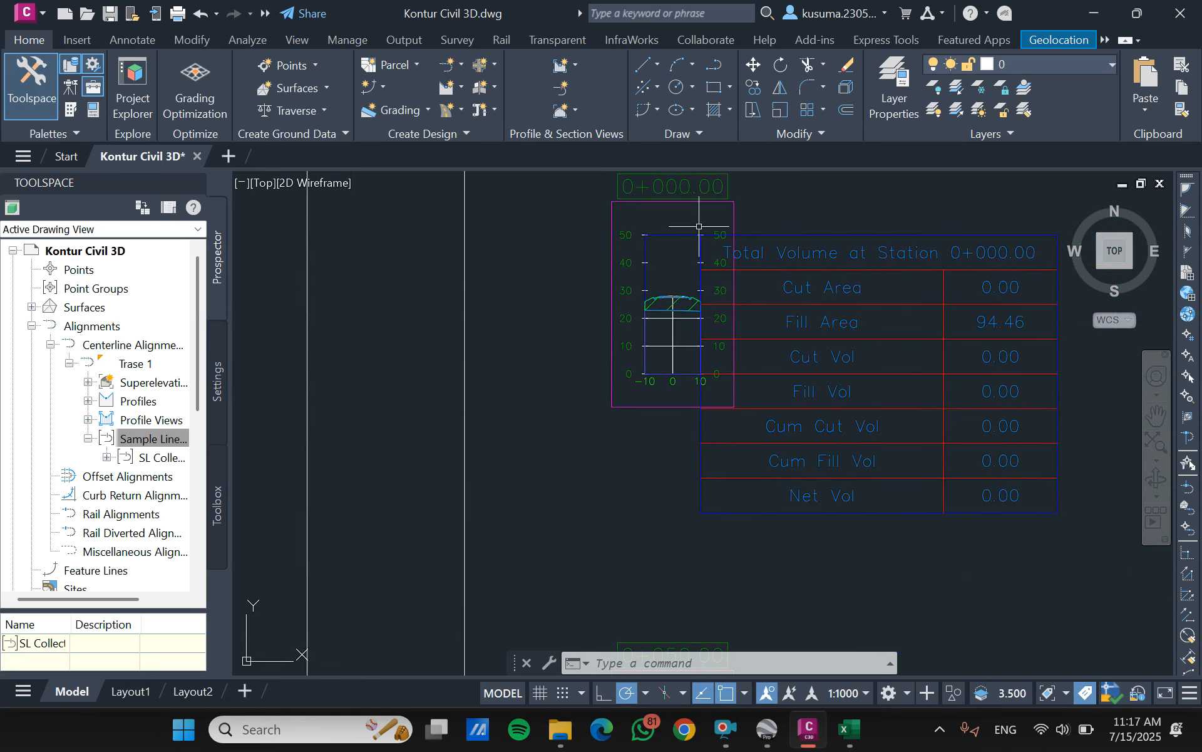
scroll(880, 290, "down", 3)
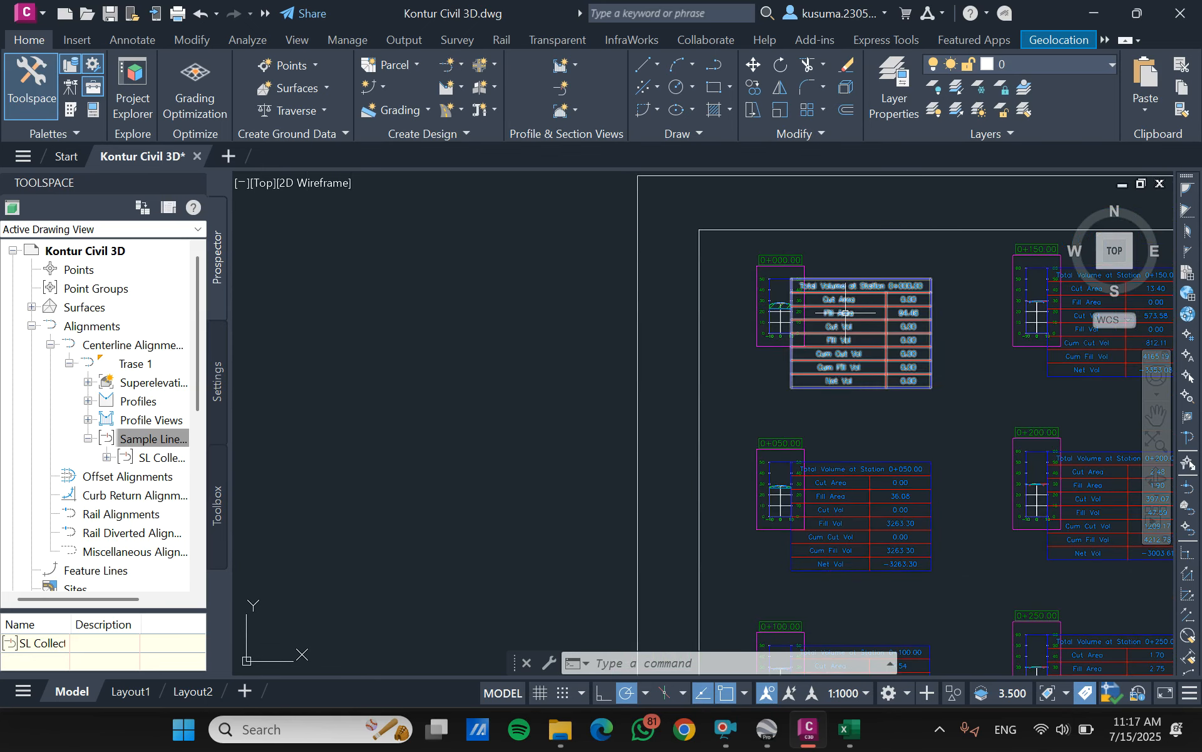
scroll(927, 325, "up", 3)
scroll(814, 326, "down", 5)
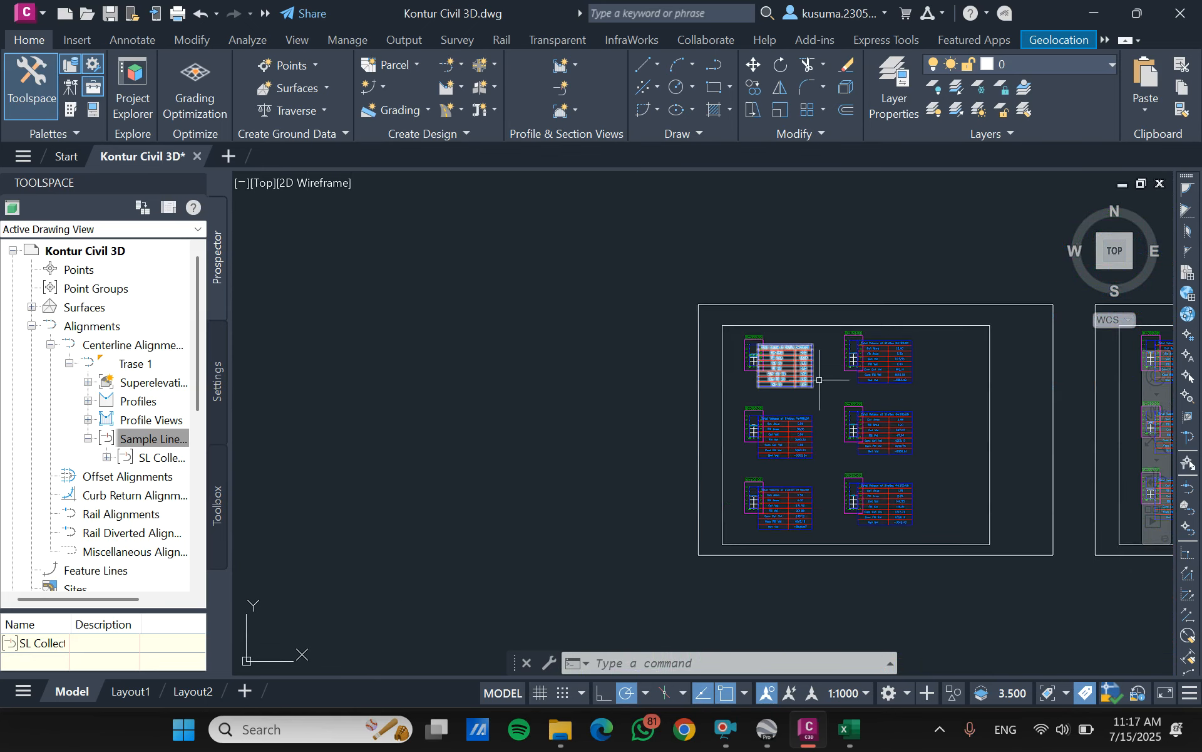
scroll(889, 404, "up", 2)
scroll(731, 462, "up", 7)
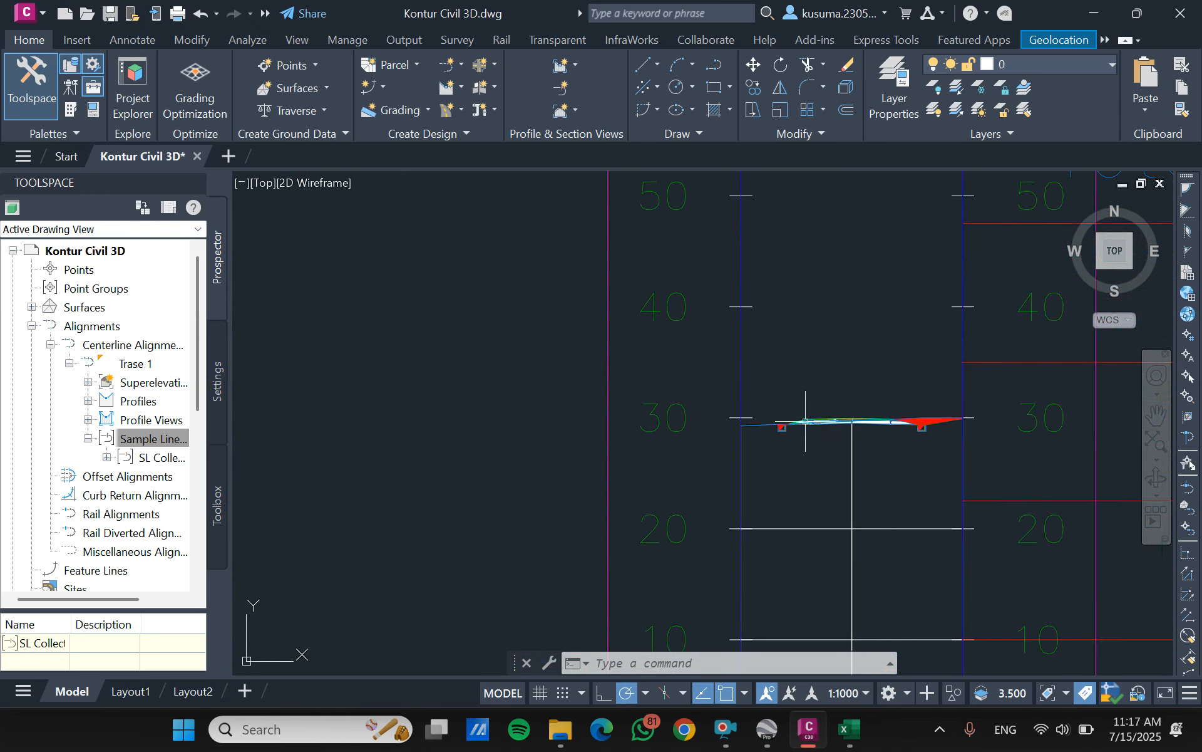
scroll(877, 376, "down", 5)
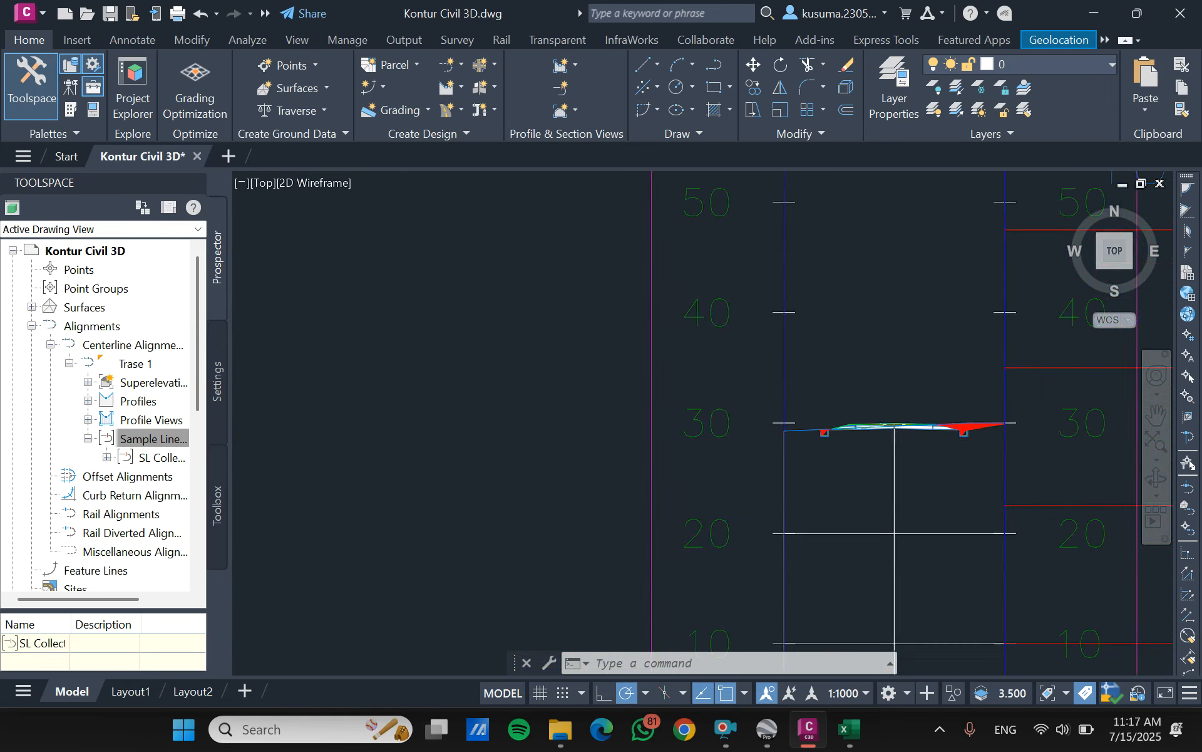
- Look over the cross sections and volume tables on the remaining section sheets
scroll(853, 343, "down", 3)
scroll(759, 491, "up", 4)
scroll(720, 470, "down", 5)
scroll(596, 426, "down", 2)
scroll(624, 425, "up", 6)
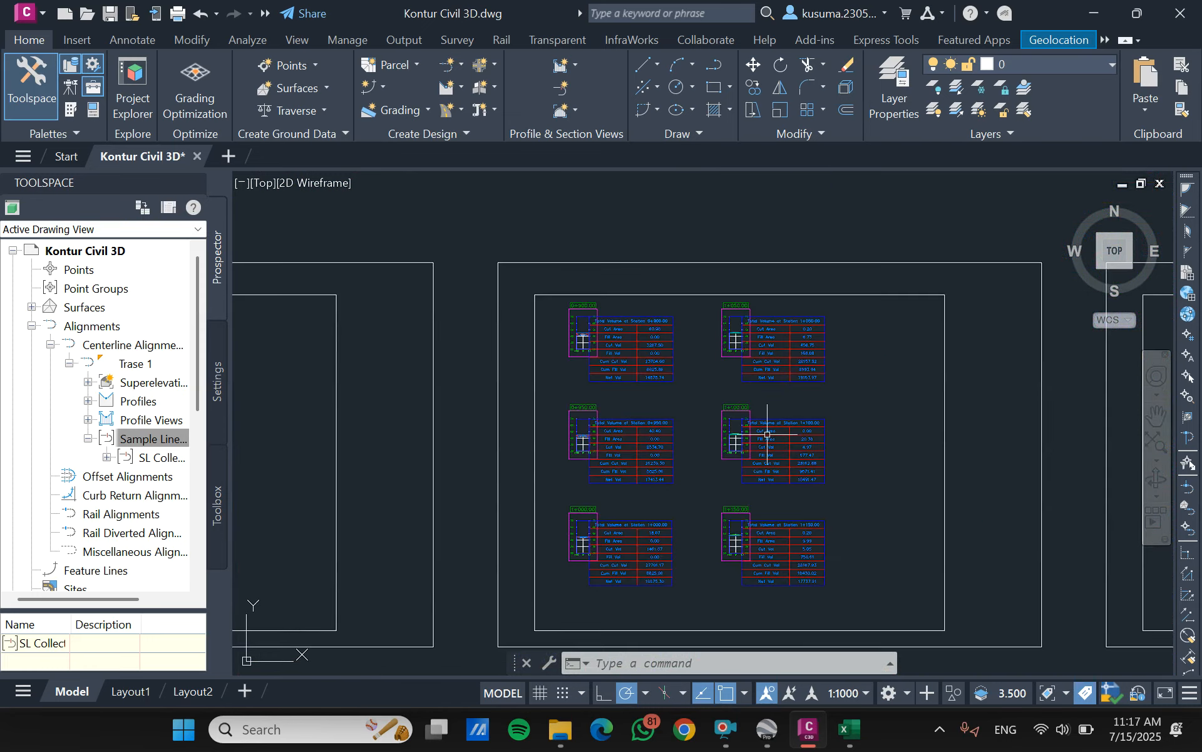
scroll(624, 425, "down", 7)
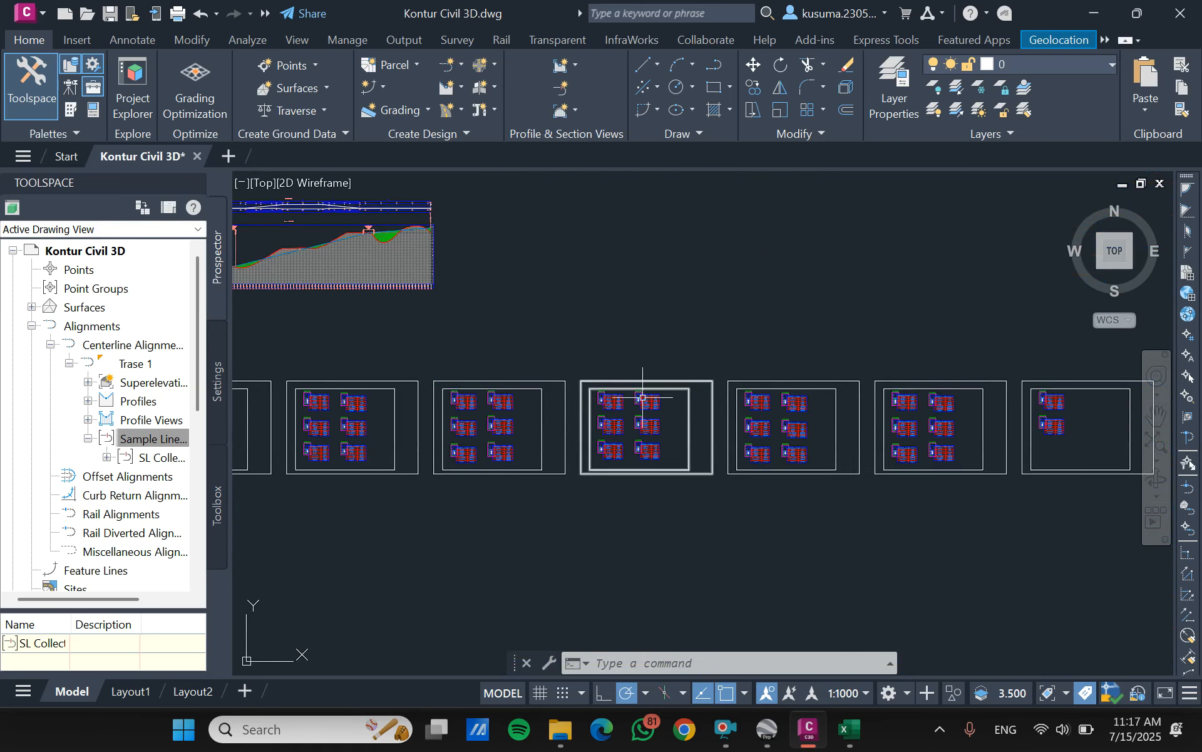
scroll(1048, 401, "up", 6)
scroll(899, 335, "up", 3)
scroll(901, 334, "down", 5)
scroll(901, 334, "down", 5)
scroll(589, 354, "up", 4)
scroll(582, 355, "down", 6)
scroll(582, 355, "down", 3)
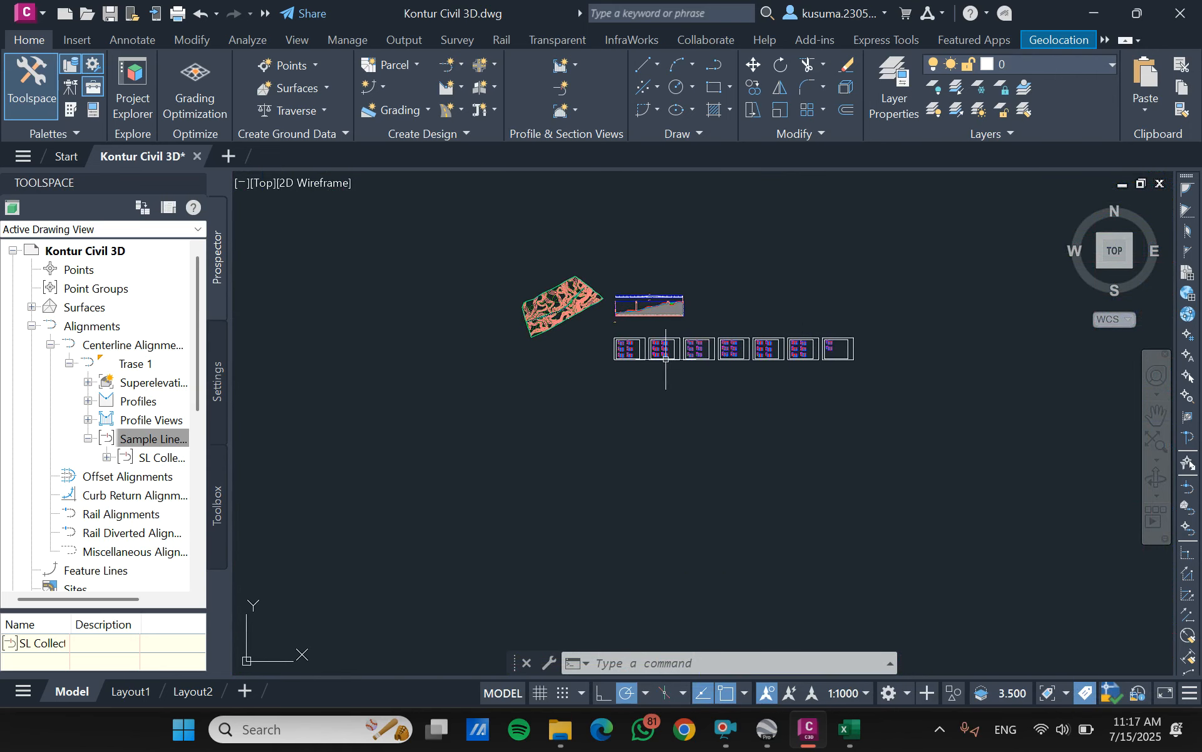
scroll(637, 339, "up", 5)
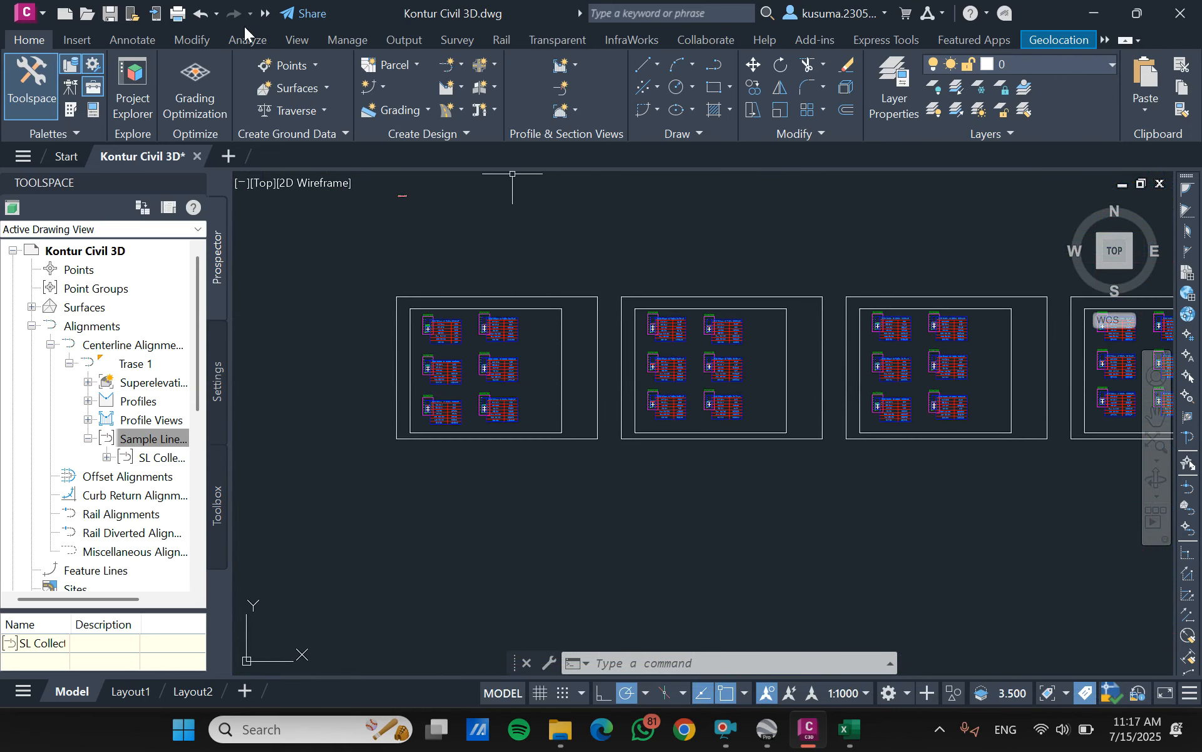
- Create a Cut and Fill total volume table for Trase 1, SL Collection - 2 and Material List - (1) below the first section sheet
left_click(228, 37)
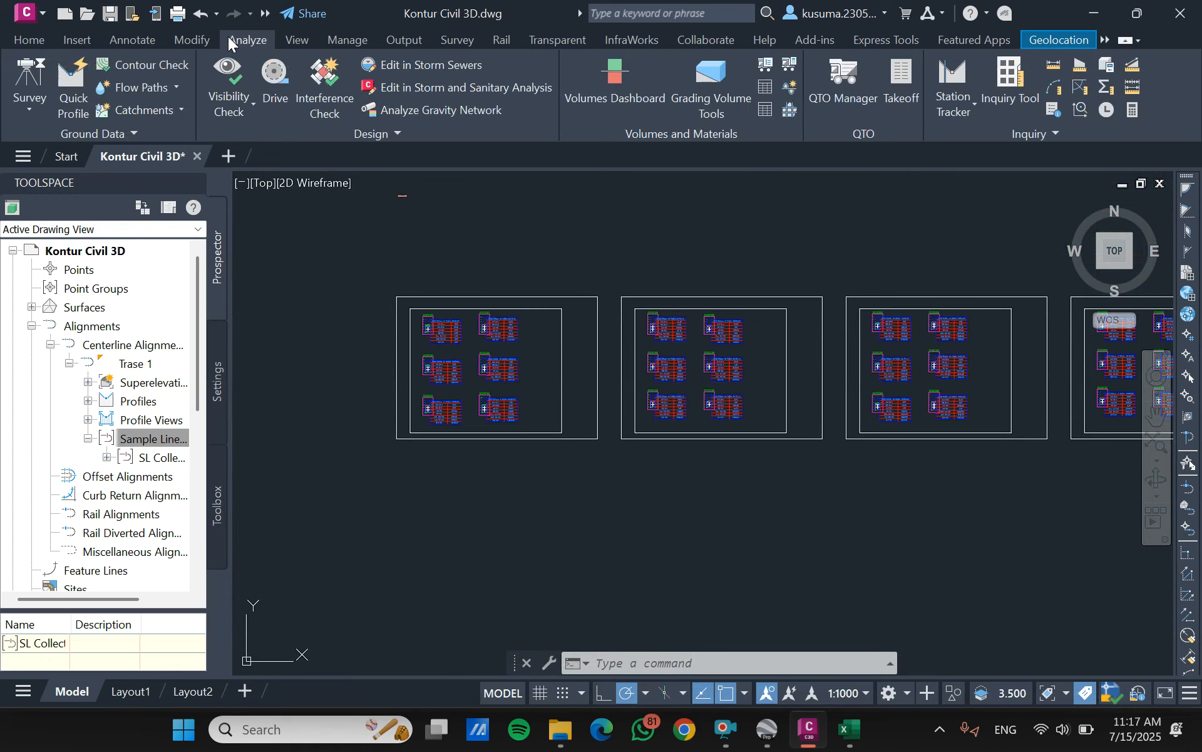
left_click(766, 88)
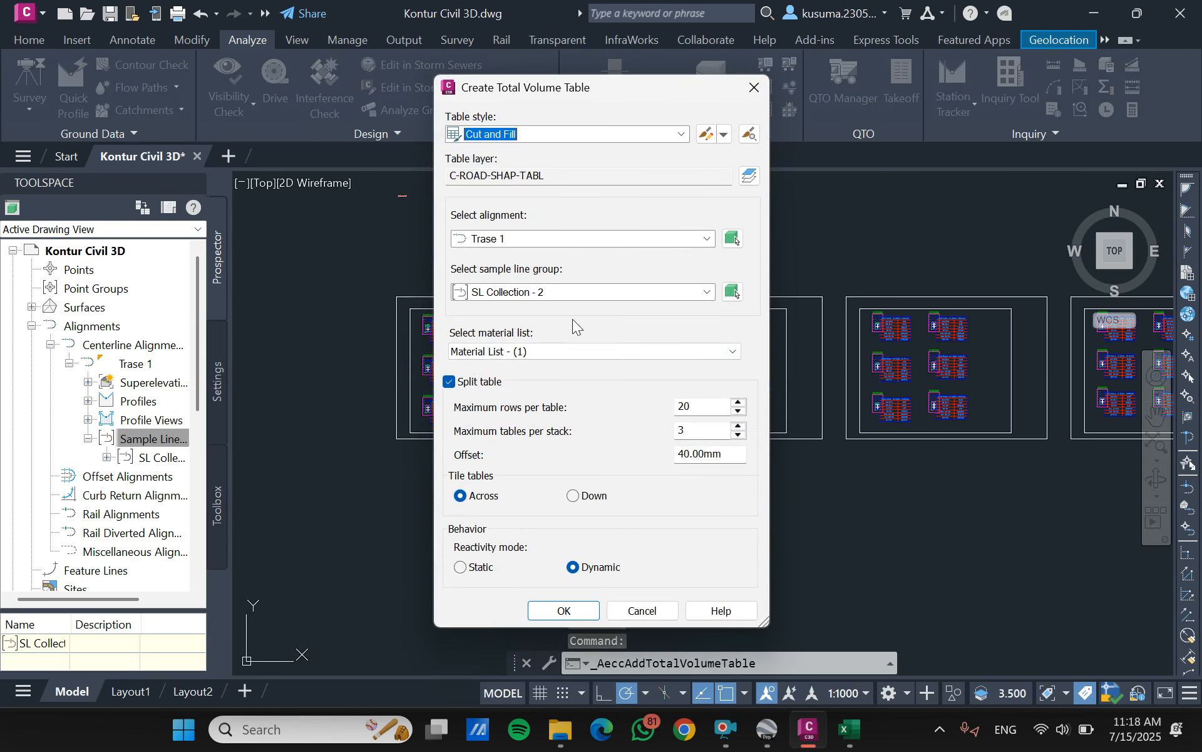
left_click(581, 617)
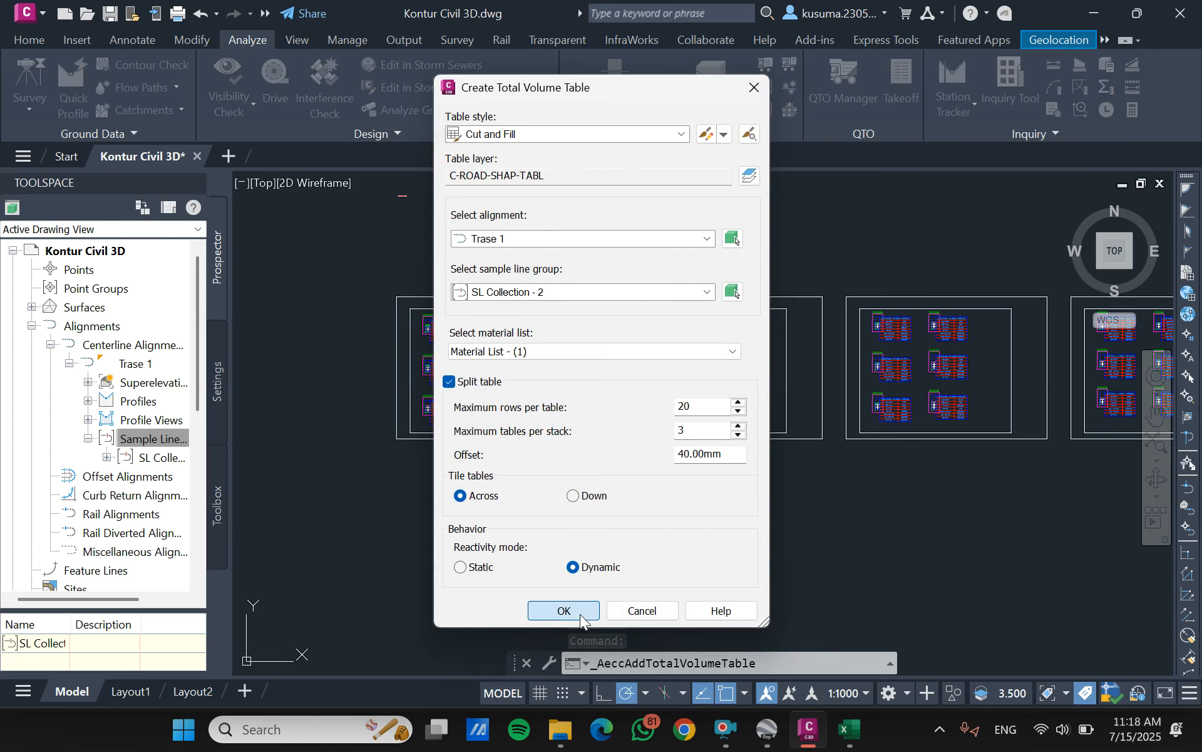
scroll(410, 495, "down", 5)
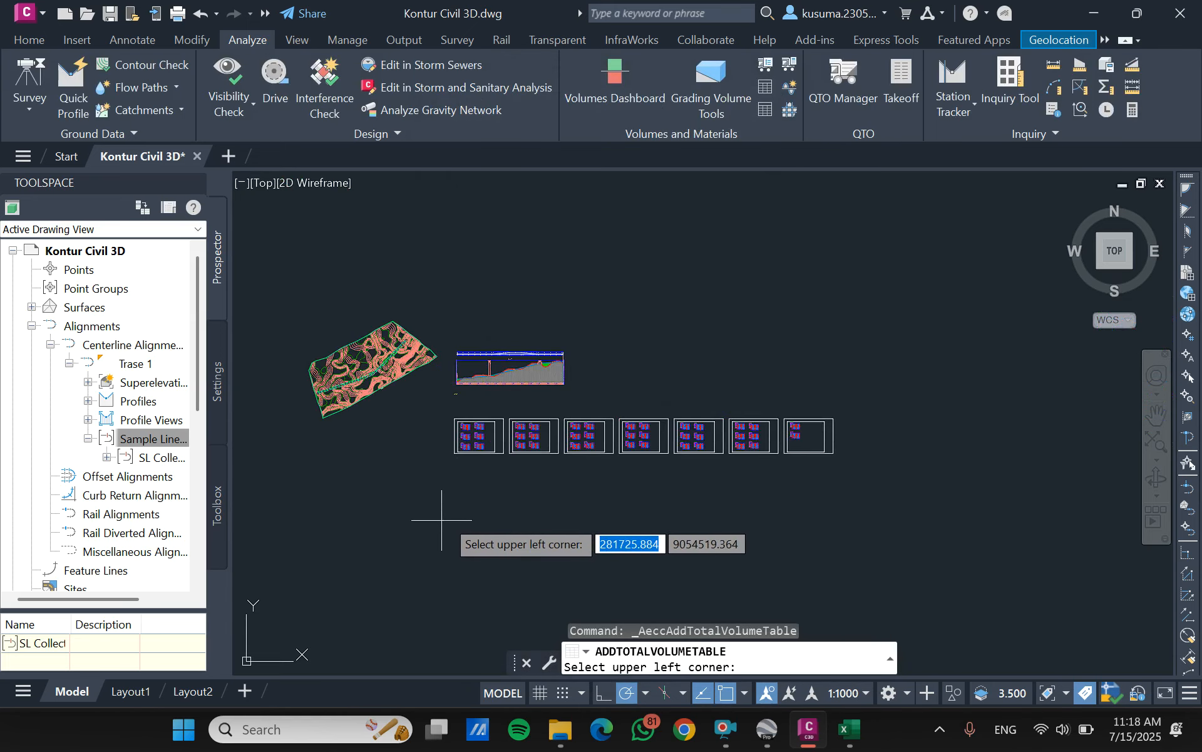
scroll(447, 515, "up", 4)
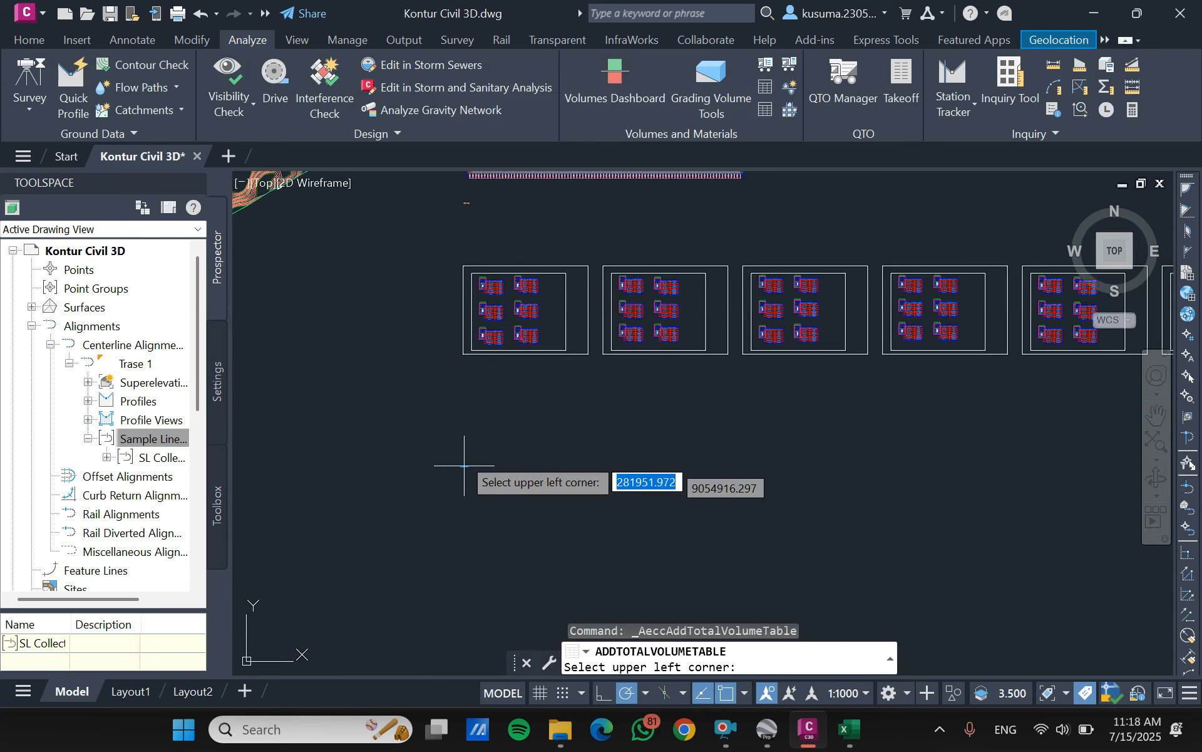
left_click(471, 399)
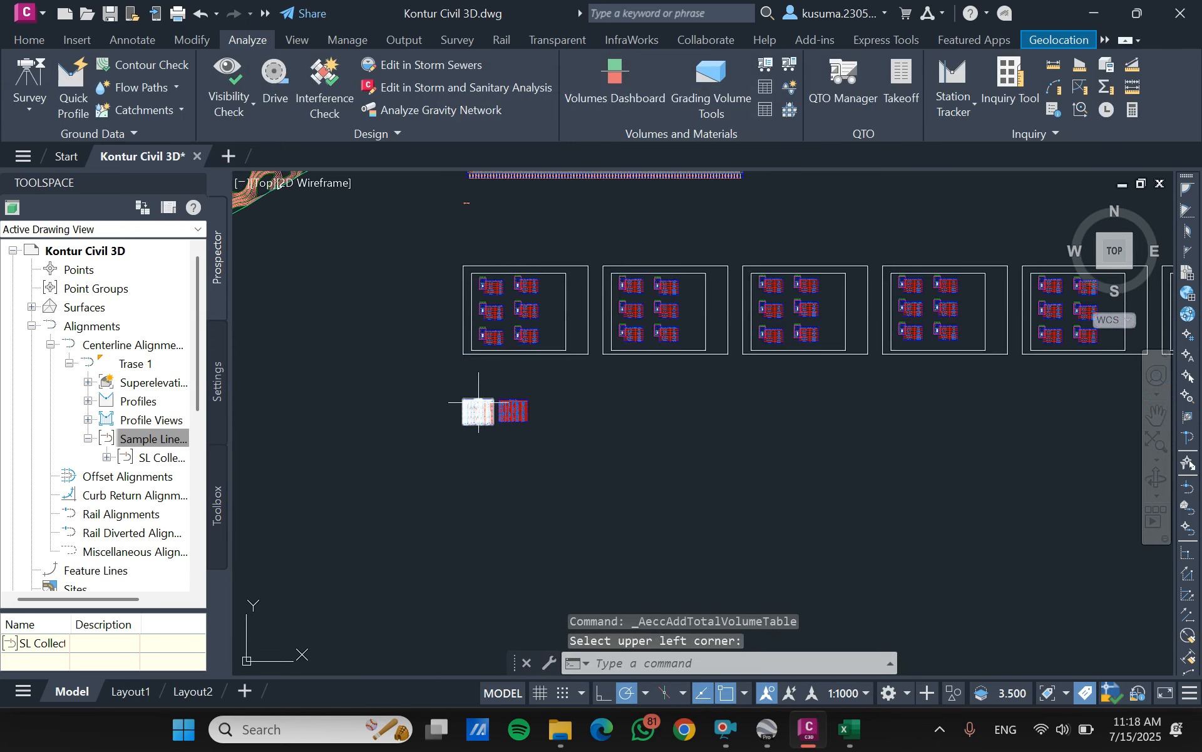
- Review the areas and cumulative cut and fill volumes per station in the total volume tables
scroll(471, 399, "up", 8)
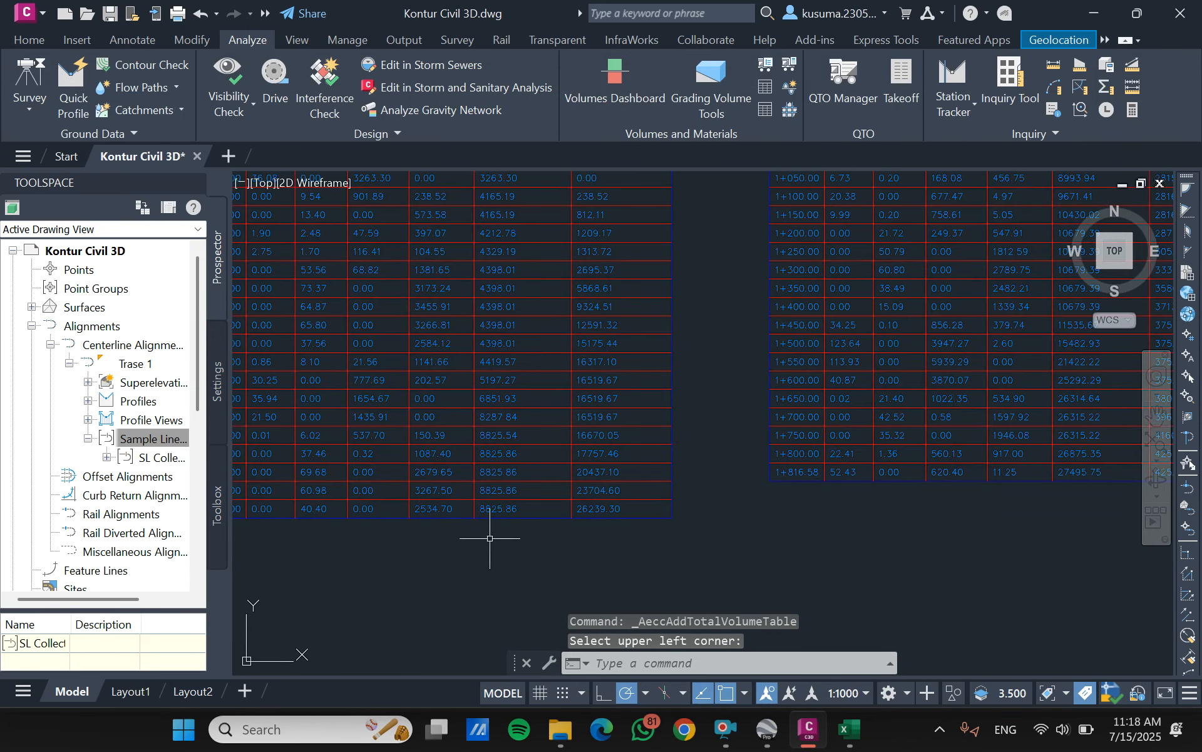
scroll(539, 504, "down", 2)
scroll(783, 404, "down", 5)
scroll(889, 276, "up", 4)
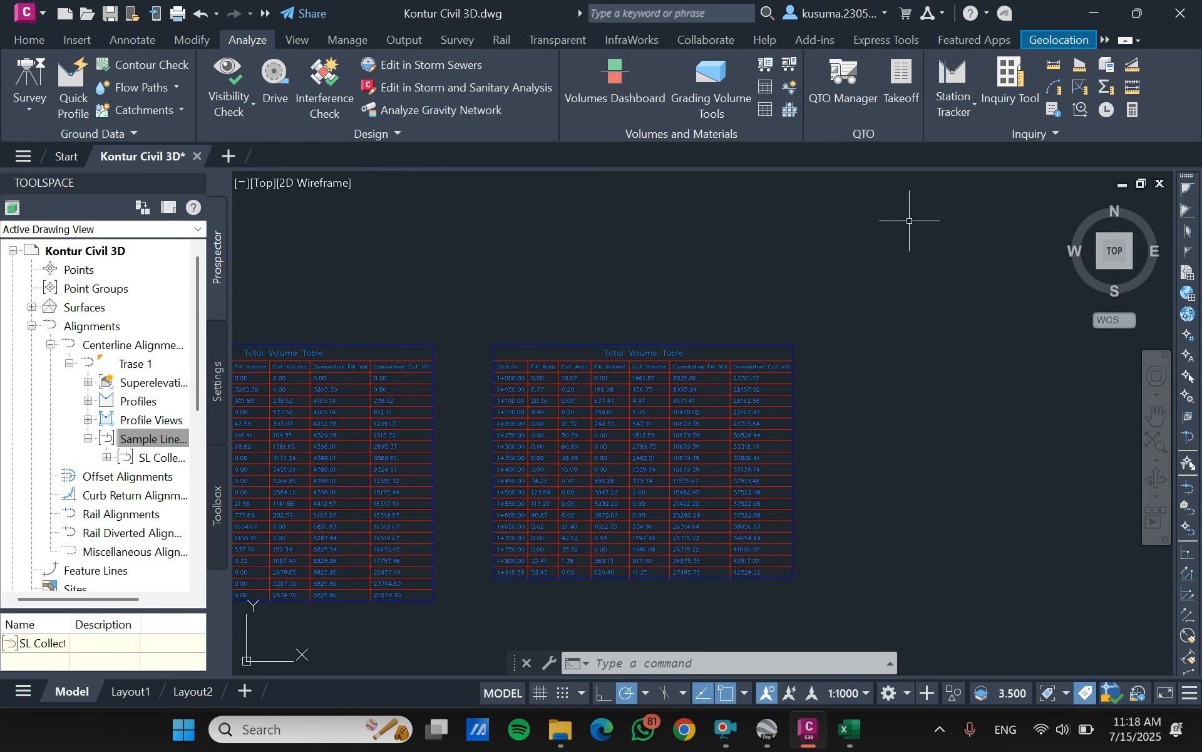
scroll(604, 379, "down", 2)
scroll(308, 441, "up", 2)
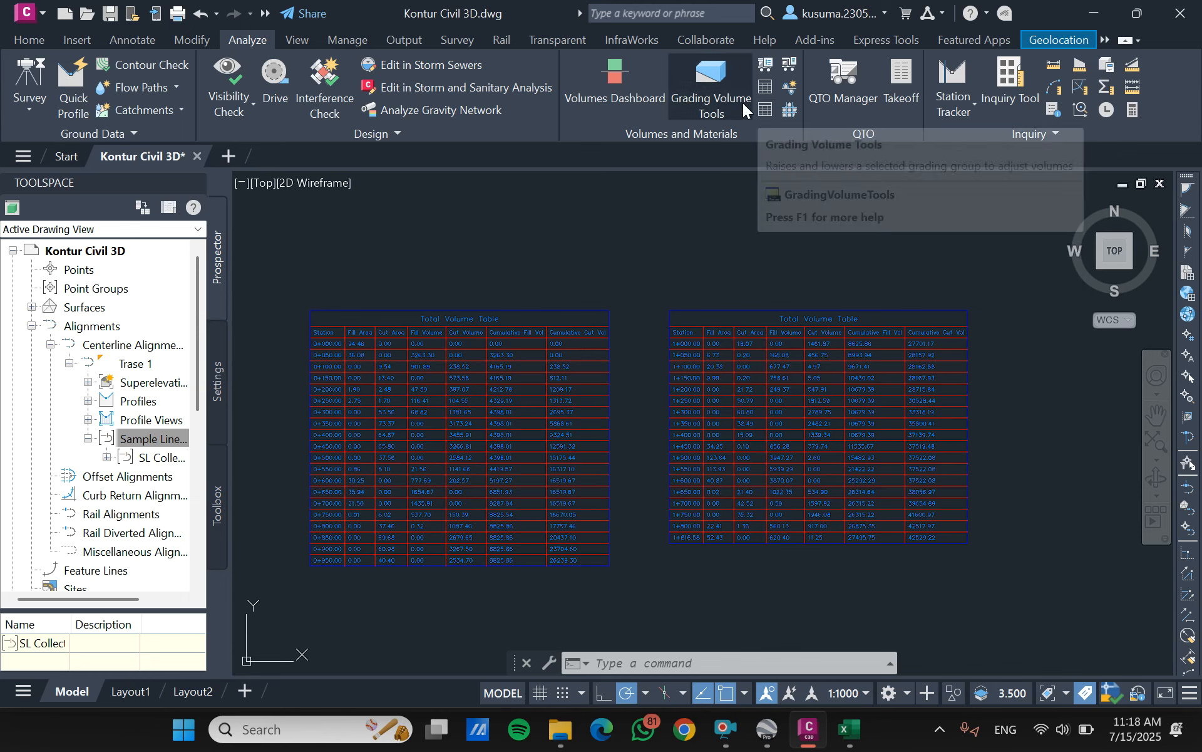
- Generate the quantities report for Trase 1, SL Collection - 2 and Material List - (1), and review its volumes per station
left_click(760, 73)
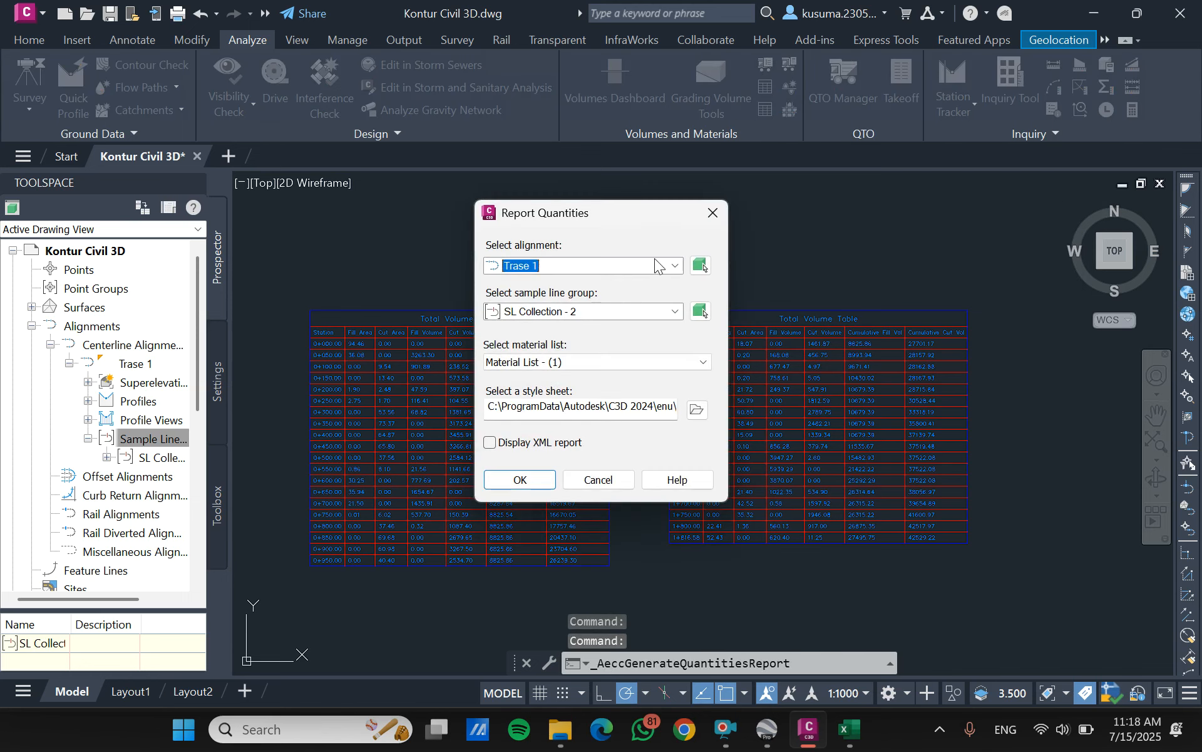
left_click(530, 485)
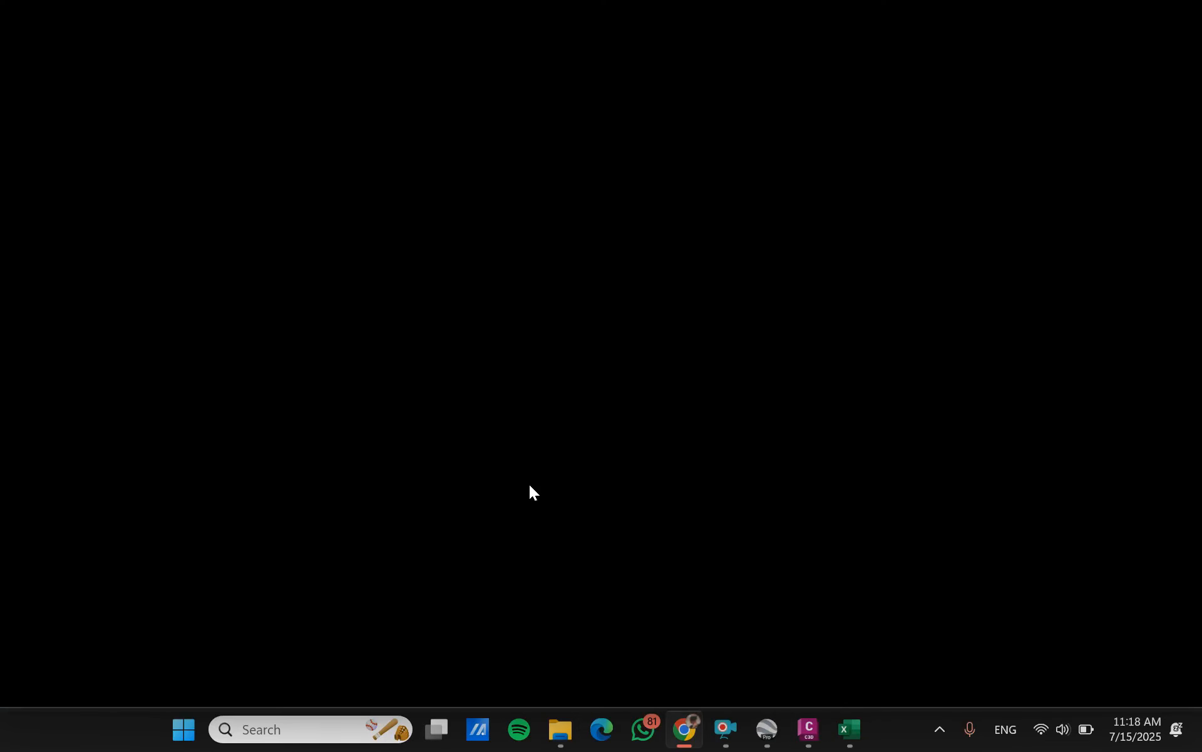
scroll(536, 265, "down", 8)
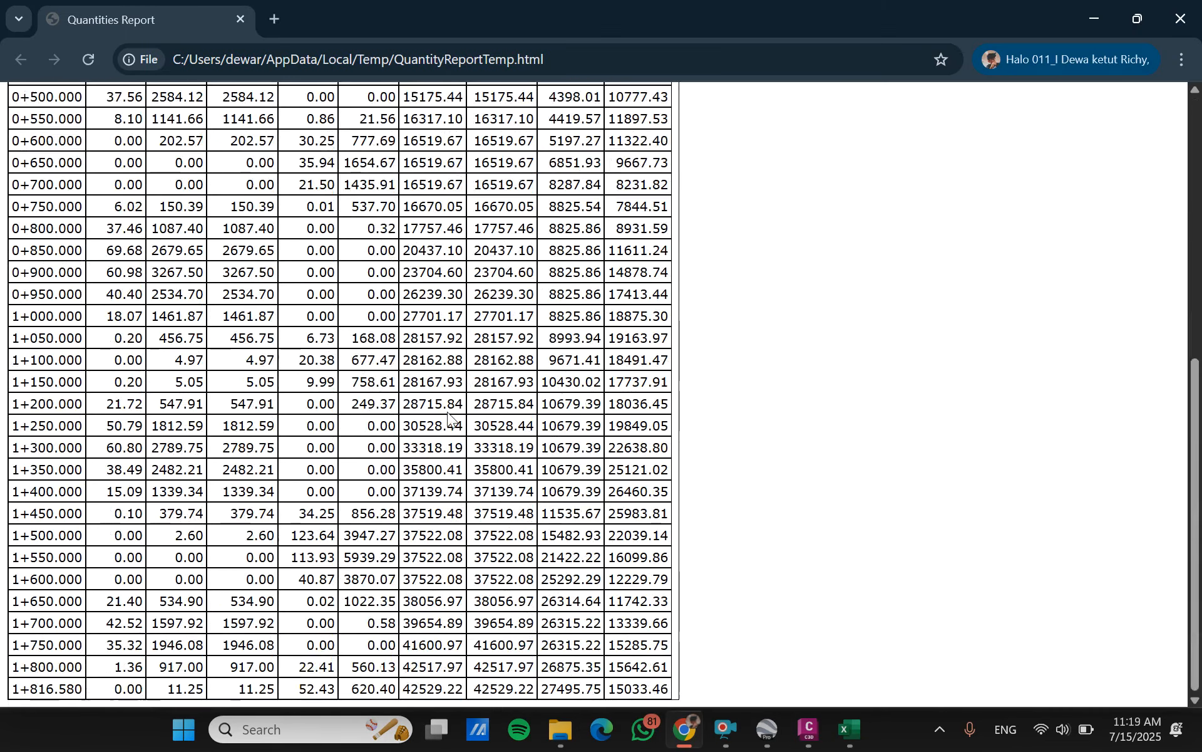
scroll(191, 507, "up", 8)
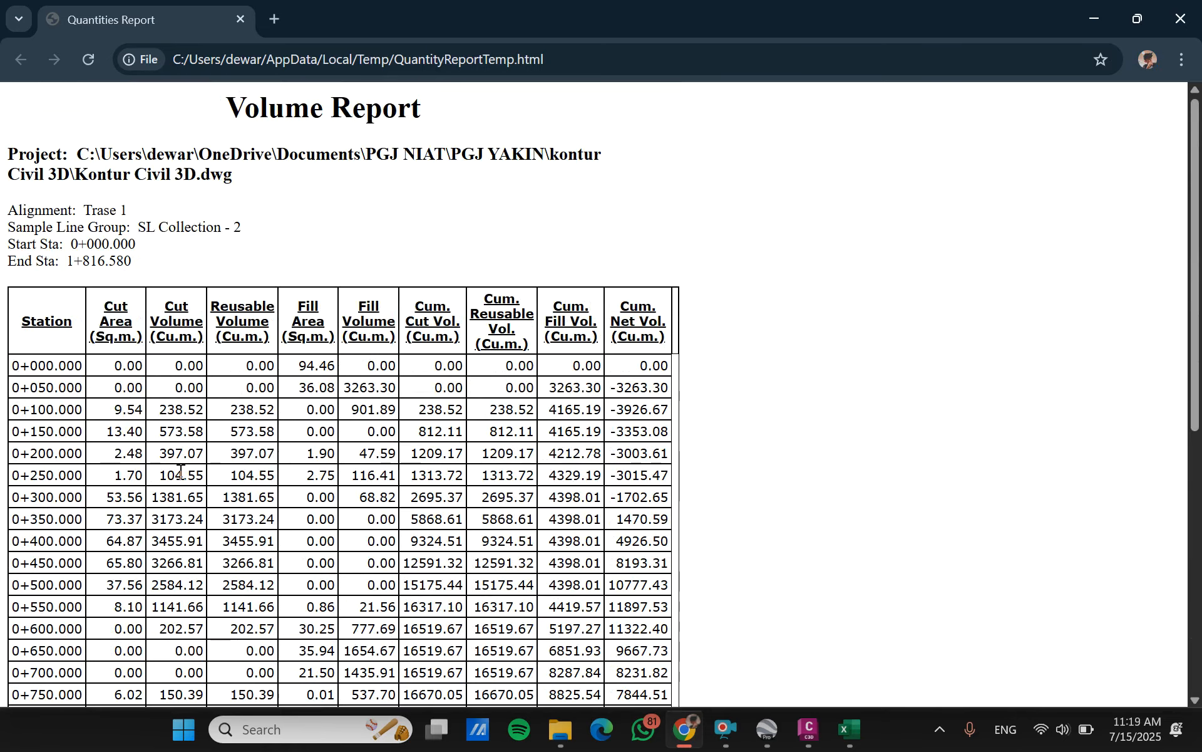
- Look through the volume report down to the last station, and return to the total volume tables in the drawing
scroll(338, 408, "down", 8)
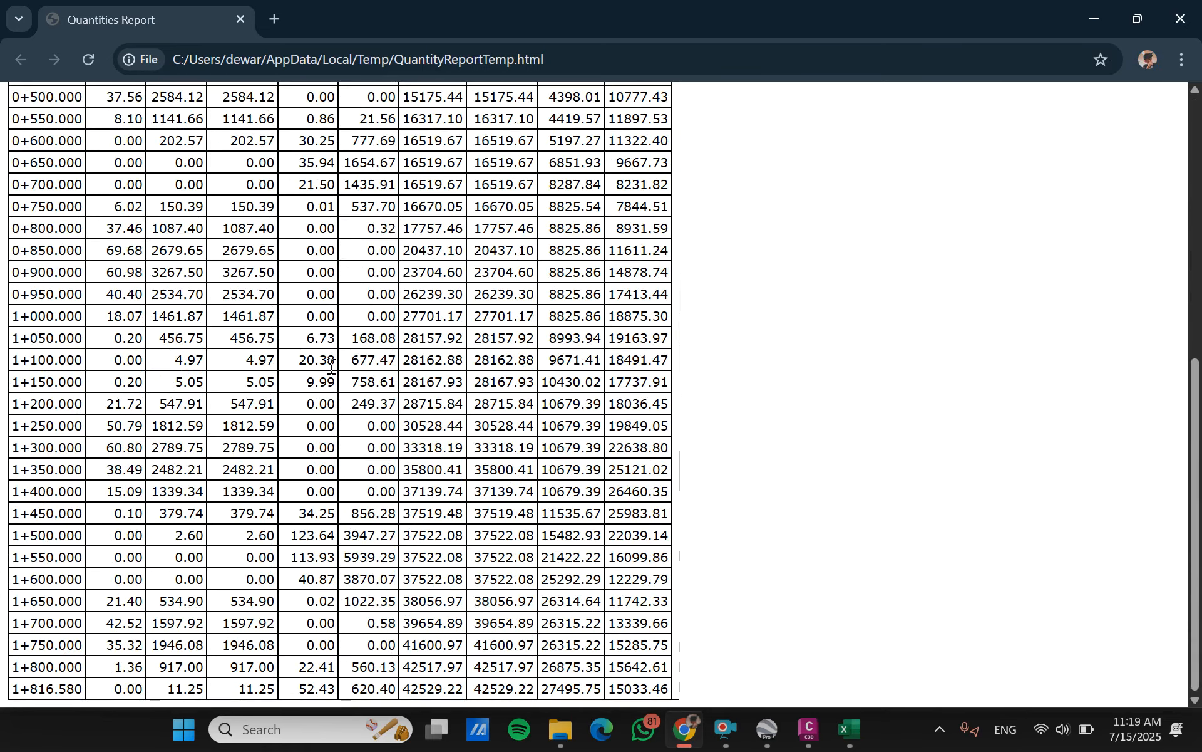
scroll(331, 368, "up", 8)
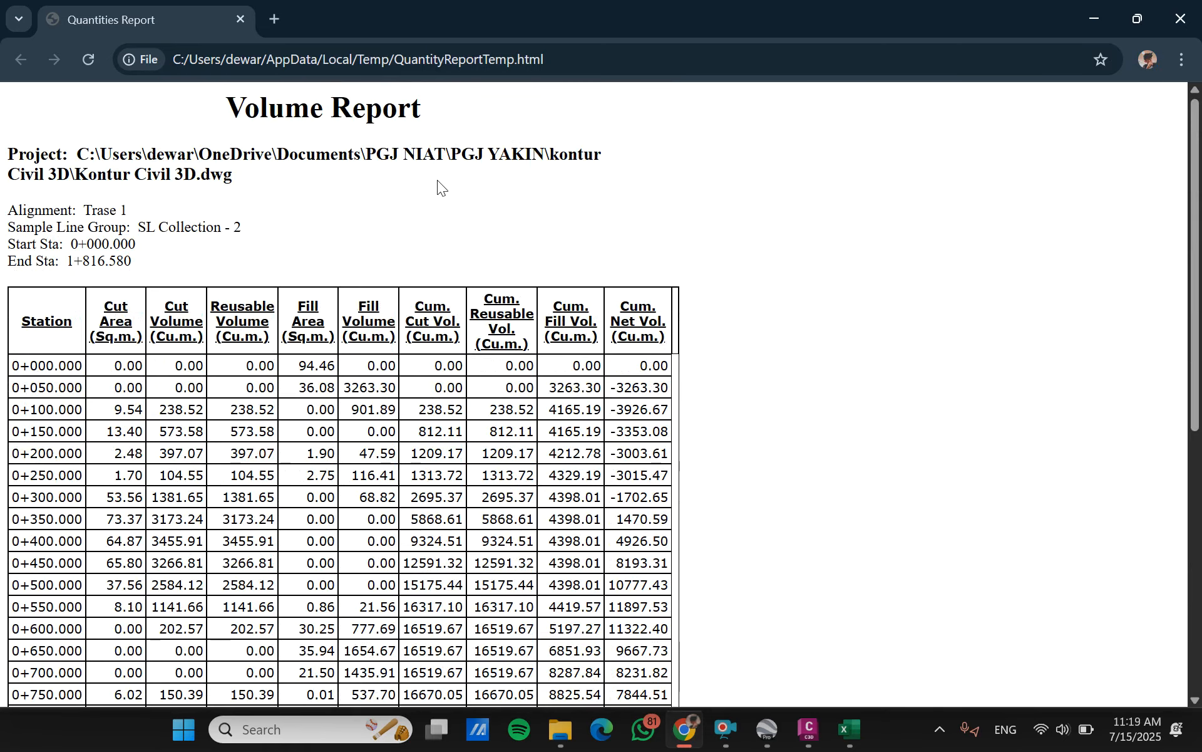
left_click(1094, 18)
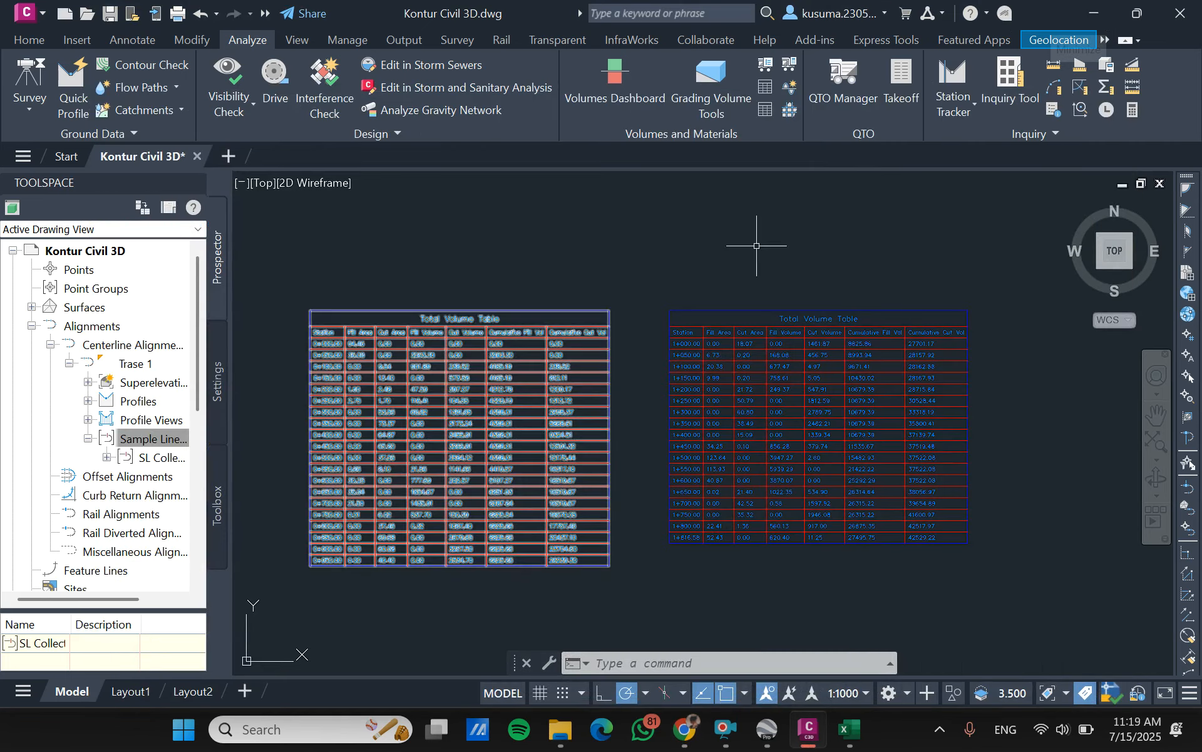
left_click(624, 298)
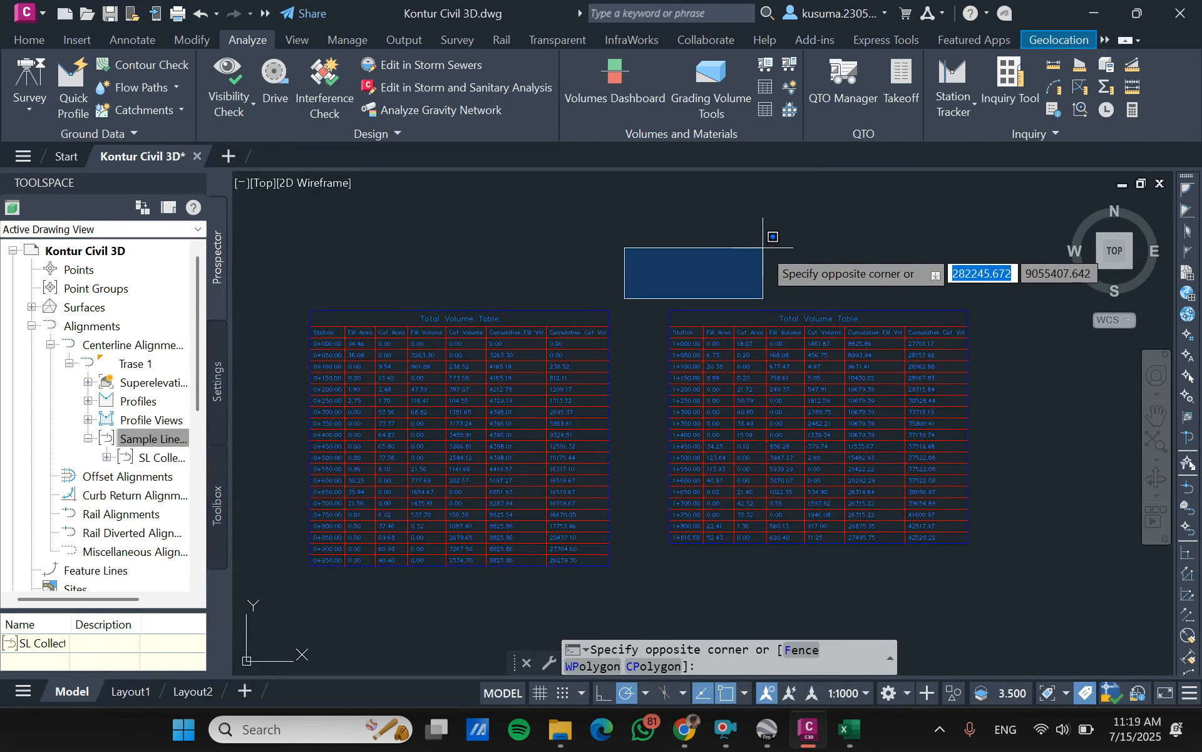
key("Escape")
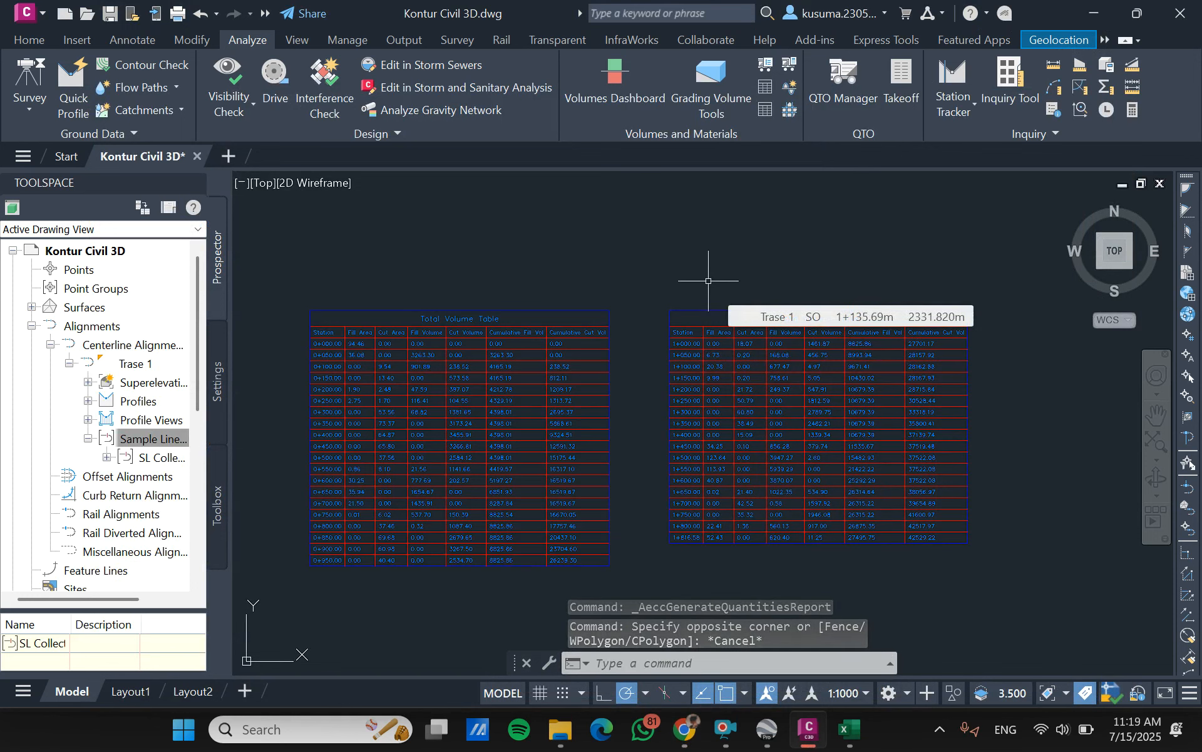
- Start a Drive simulation along alignment Trase 1 using the design profile "profile trase 1"
left_click(25, 42)
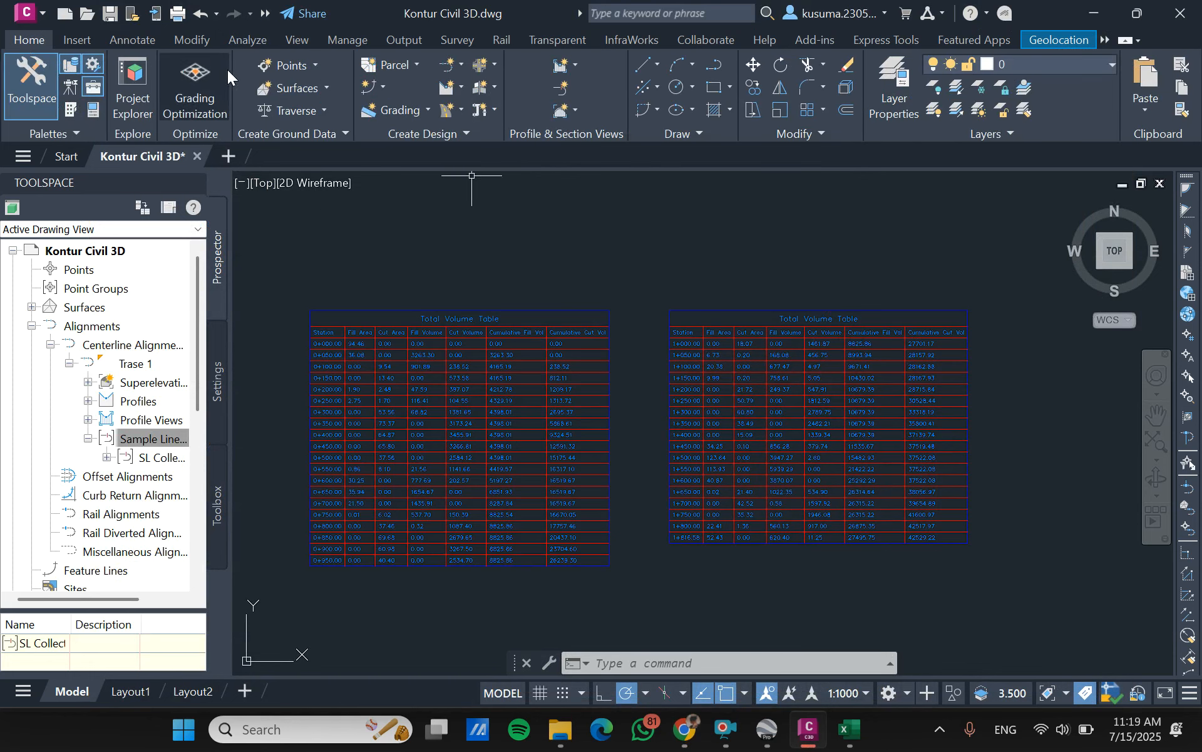
left_click(255, 43)
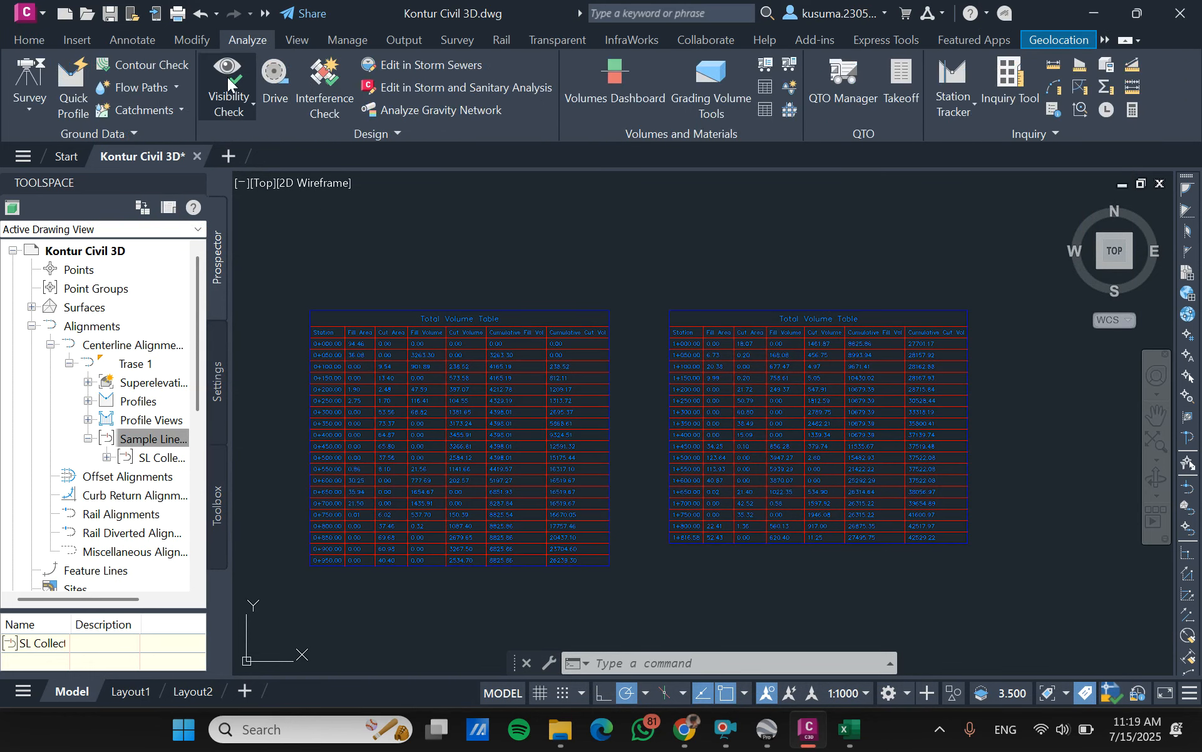
left_click(251, 78)
left_click(269, 72)
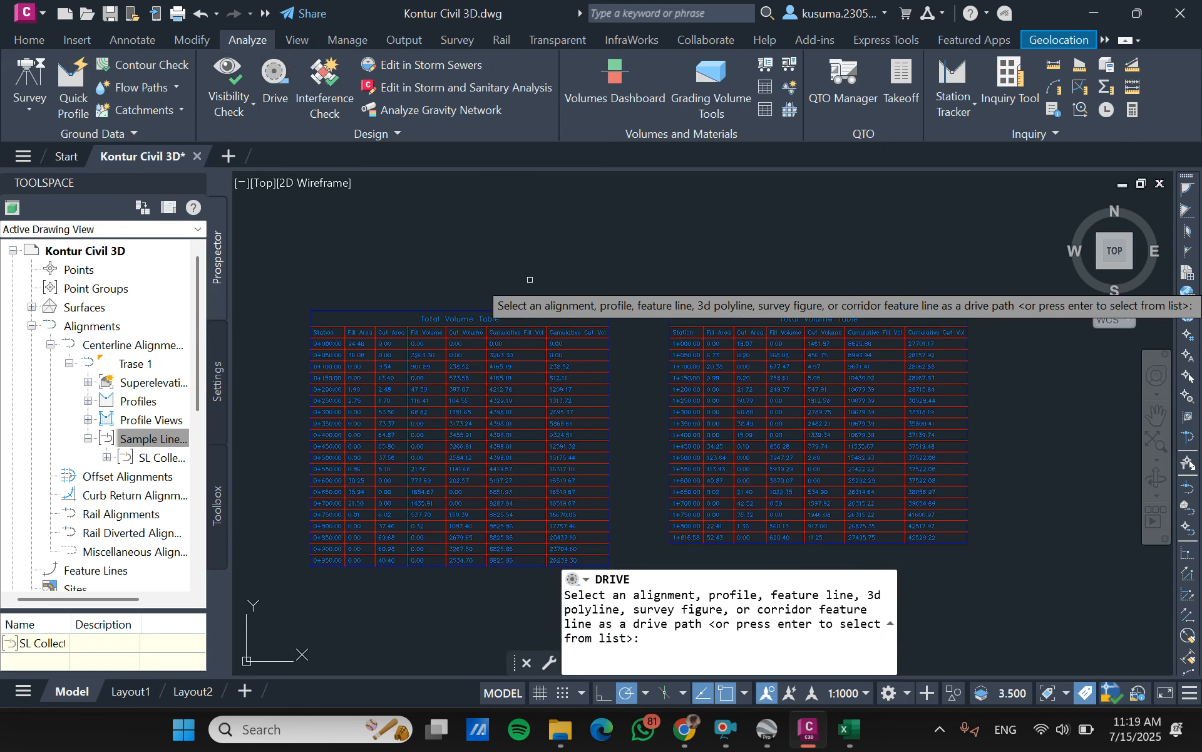
key("Return")
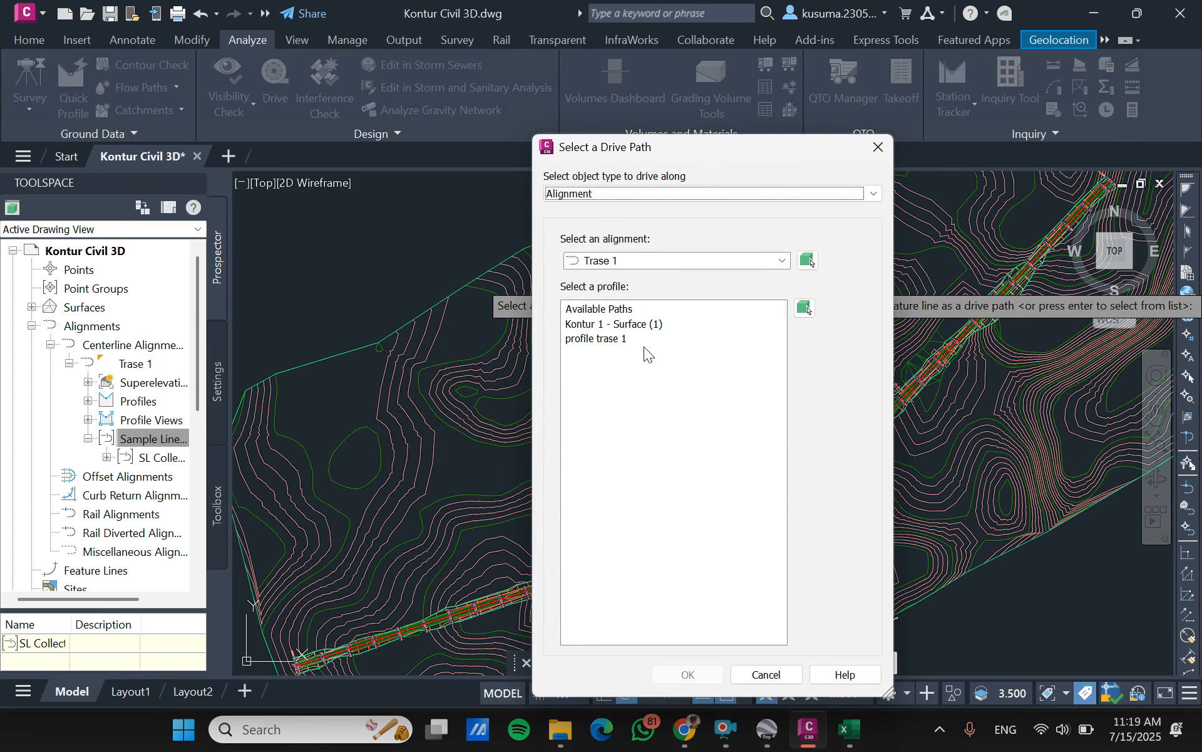
left_click(622, 339)
left_click(694, 671)
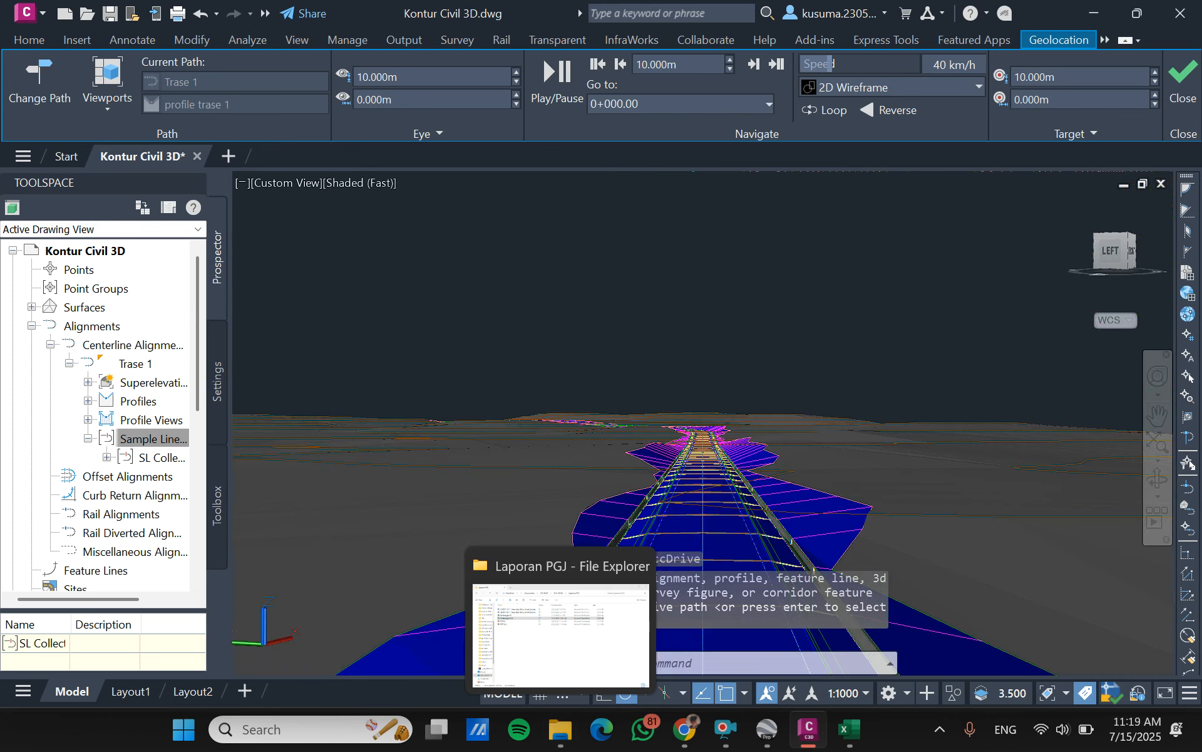
key("Escape")
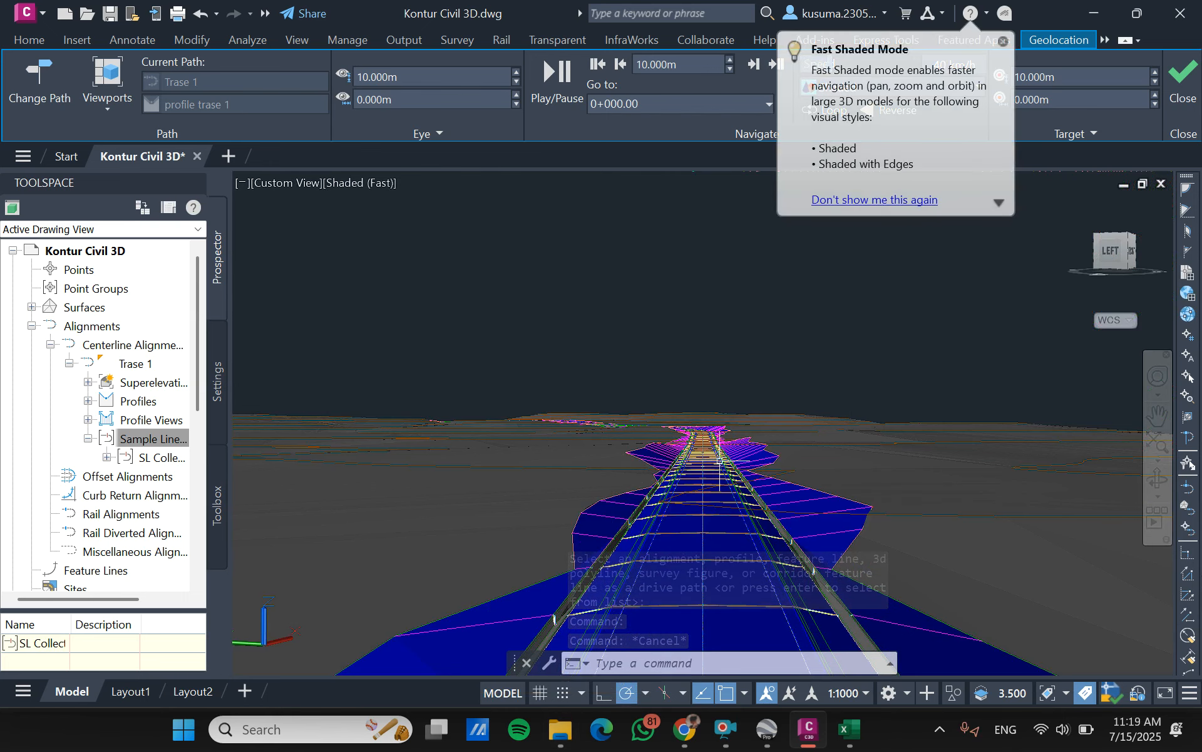
left_click(1003, 42)
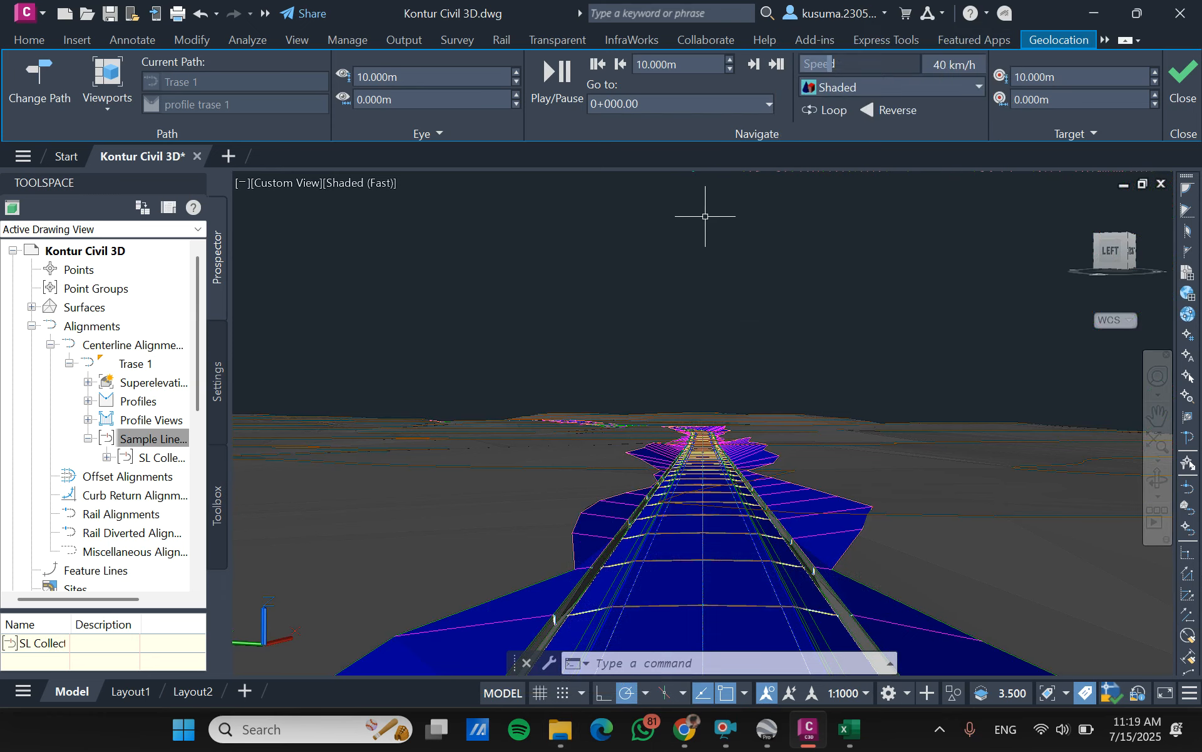
- Raise the drive's eye height to 14 m above the path and set the speed to 60 km/h
left_click(516, 82)
left_click(516, 73)
left_click(514, 72)
left_click(515, 72)
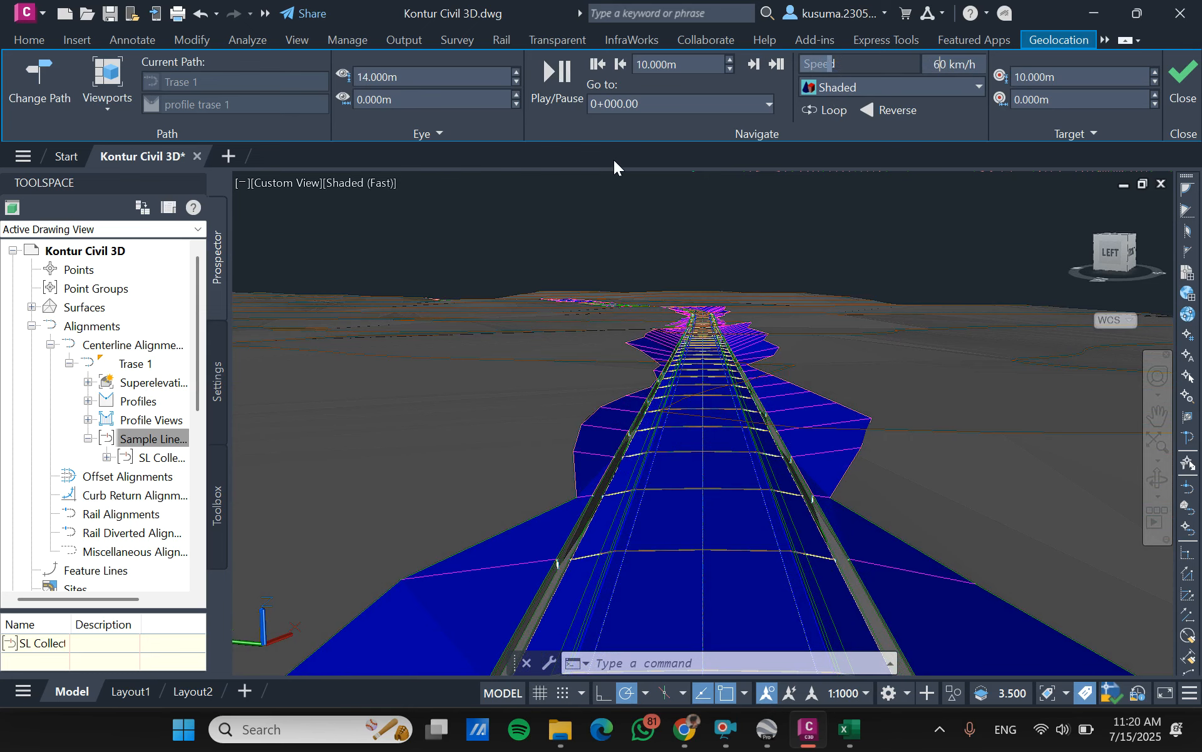
- Play the drive along the corridor, increase its speed to 106 km/h, pause around station 0+600 and close the simulation
left_click(557, 84)
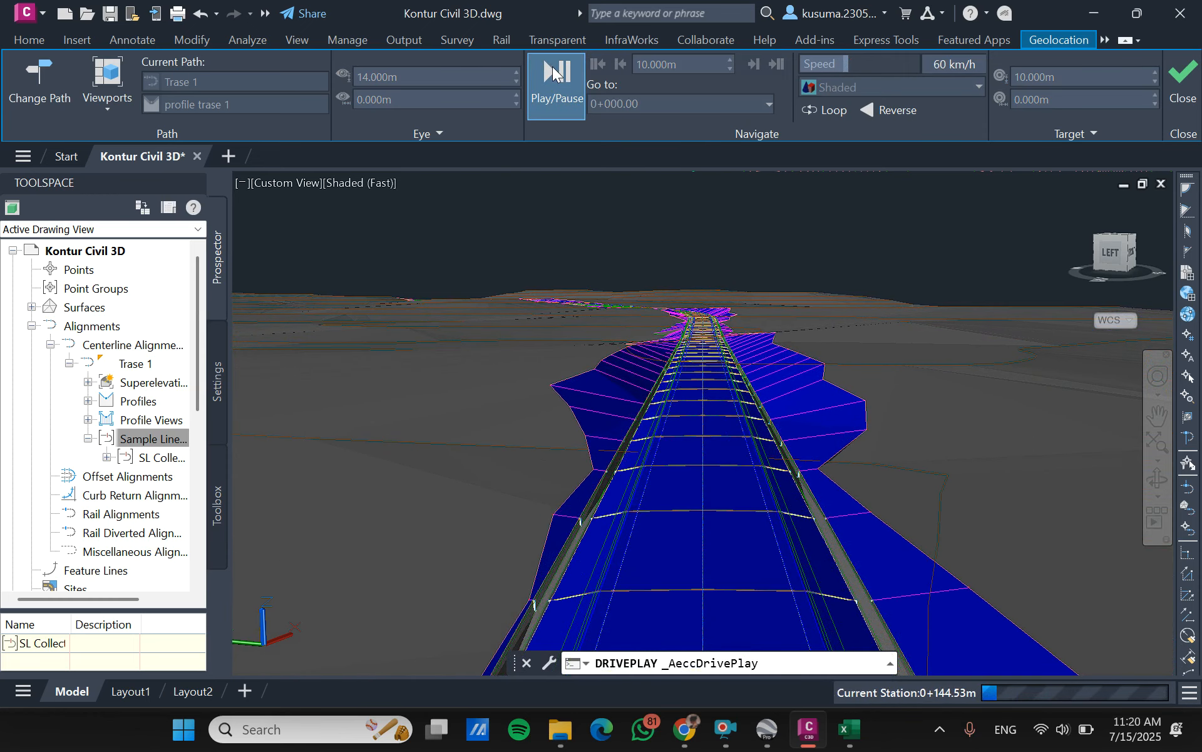
left_click_drag(846, 65, 918, 65)
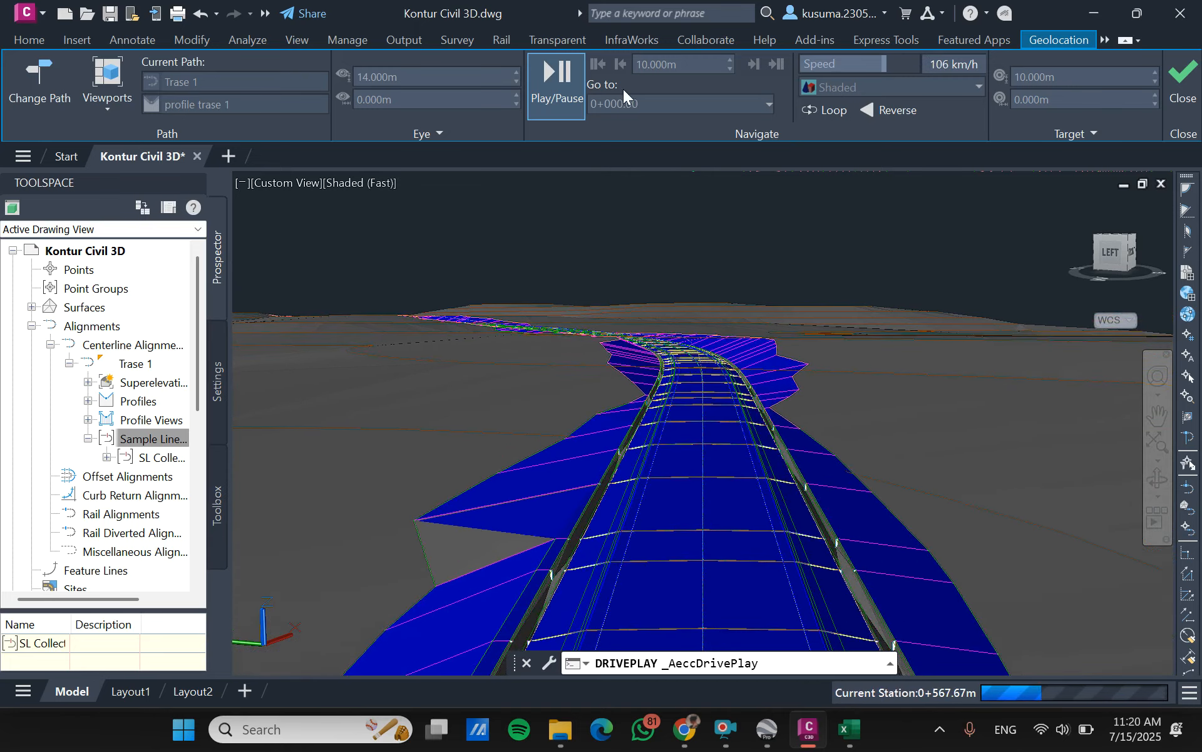
left_click(562, 89)
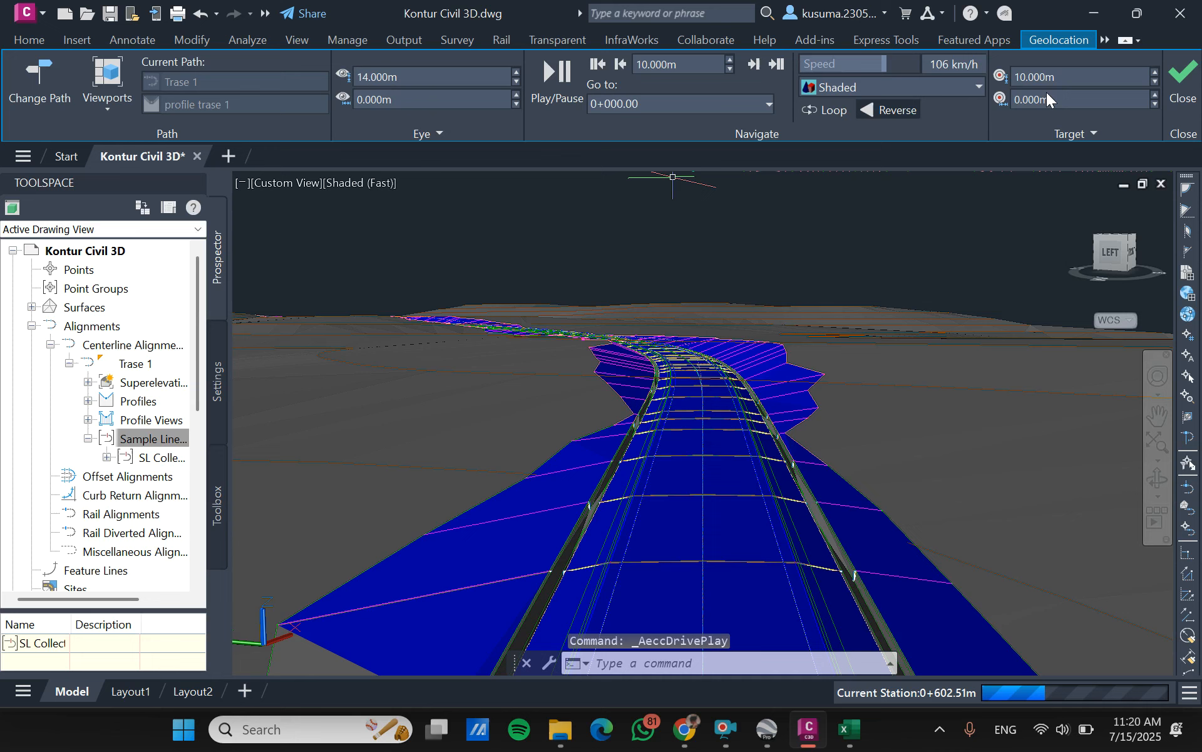
left_click(1198, 87)
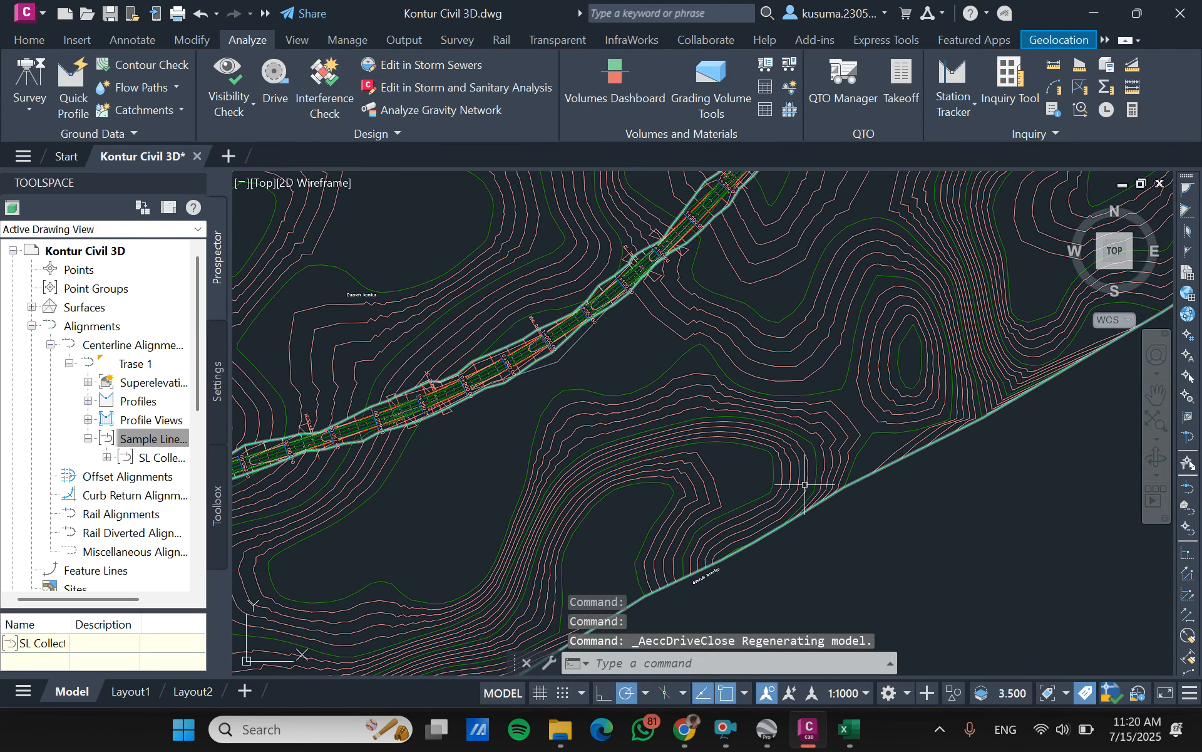
left_click(724, 728)
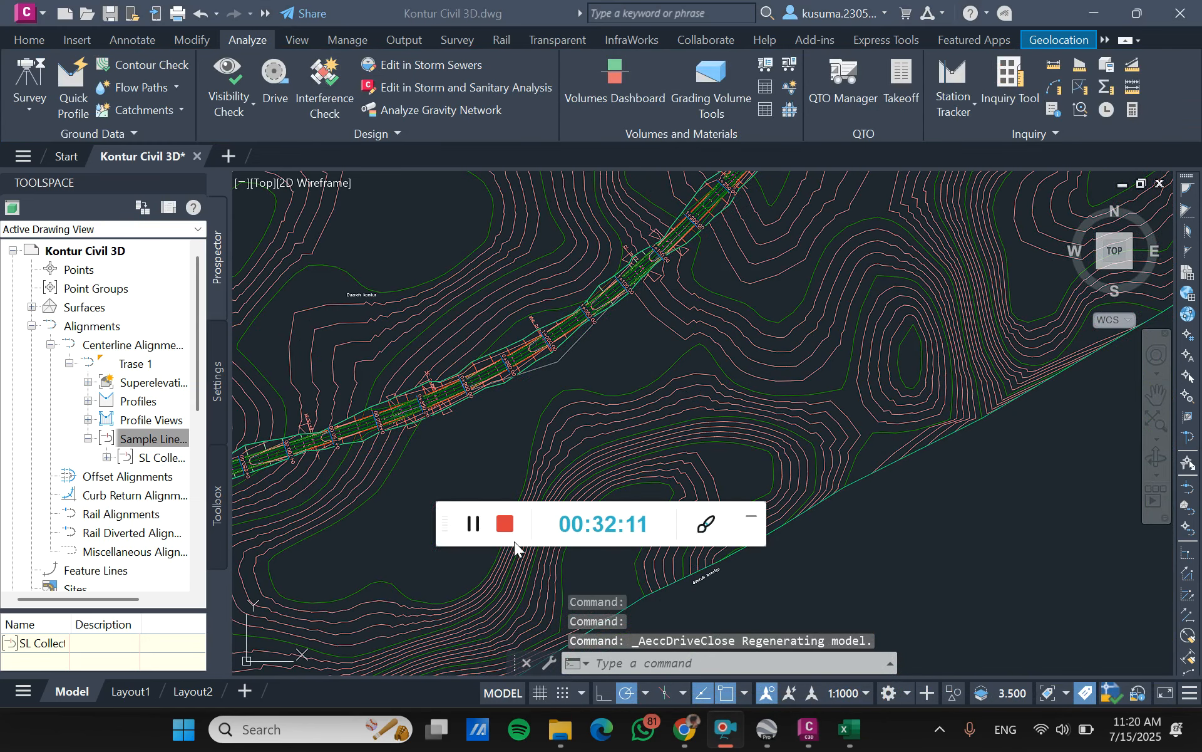